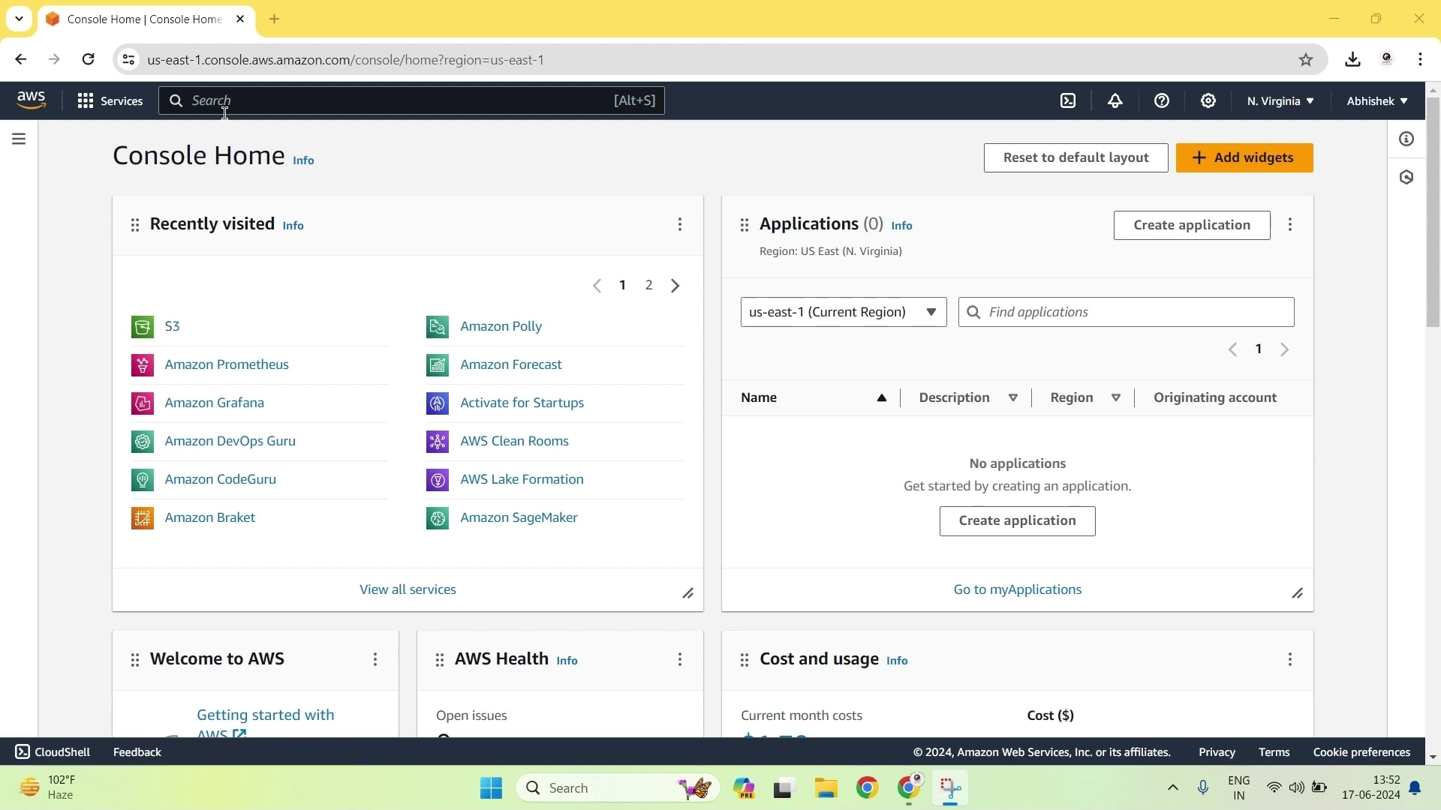
Search the AWS services for s3 and open the S3 service
click(213, 92)
text(s3)
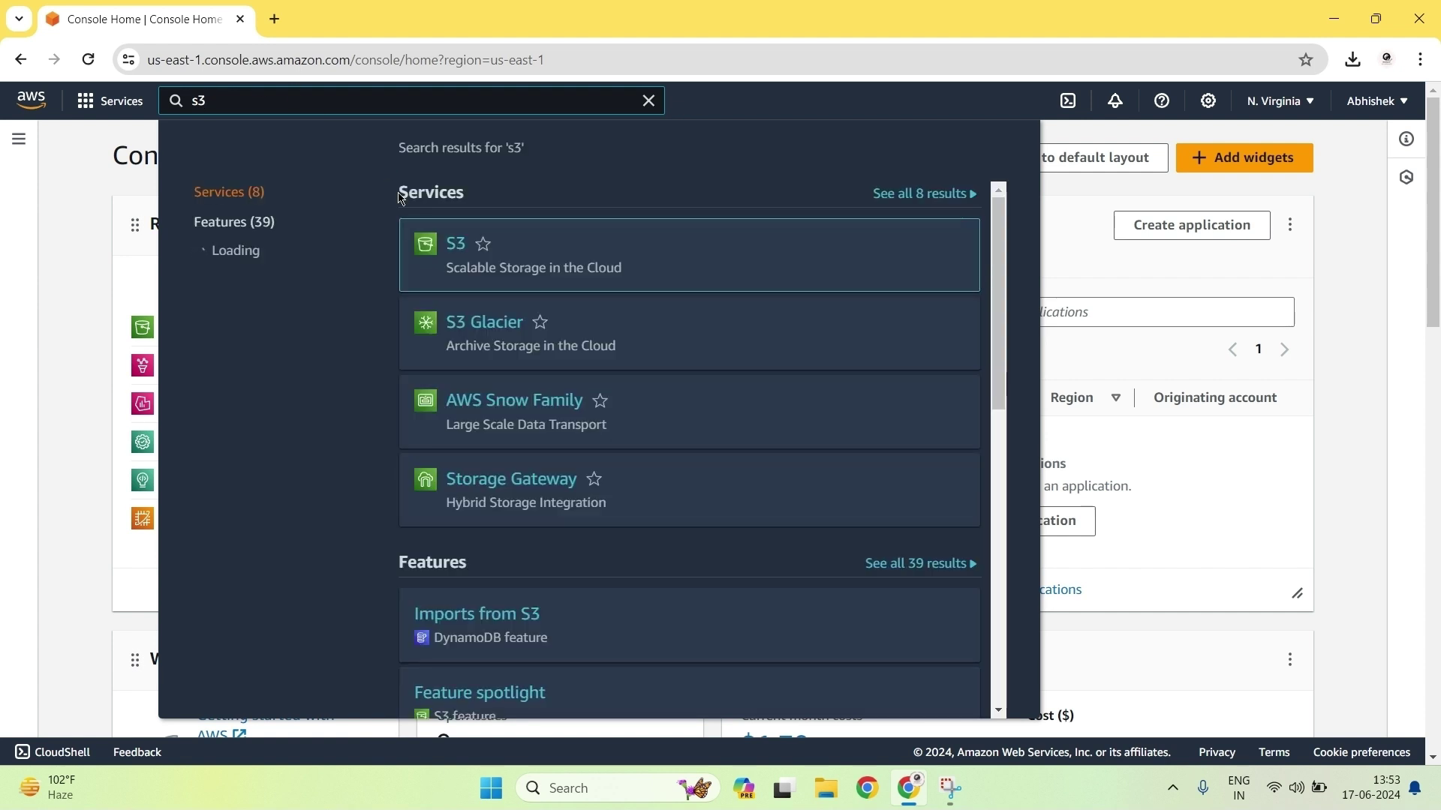
click(465, 245)
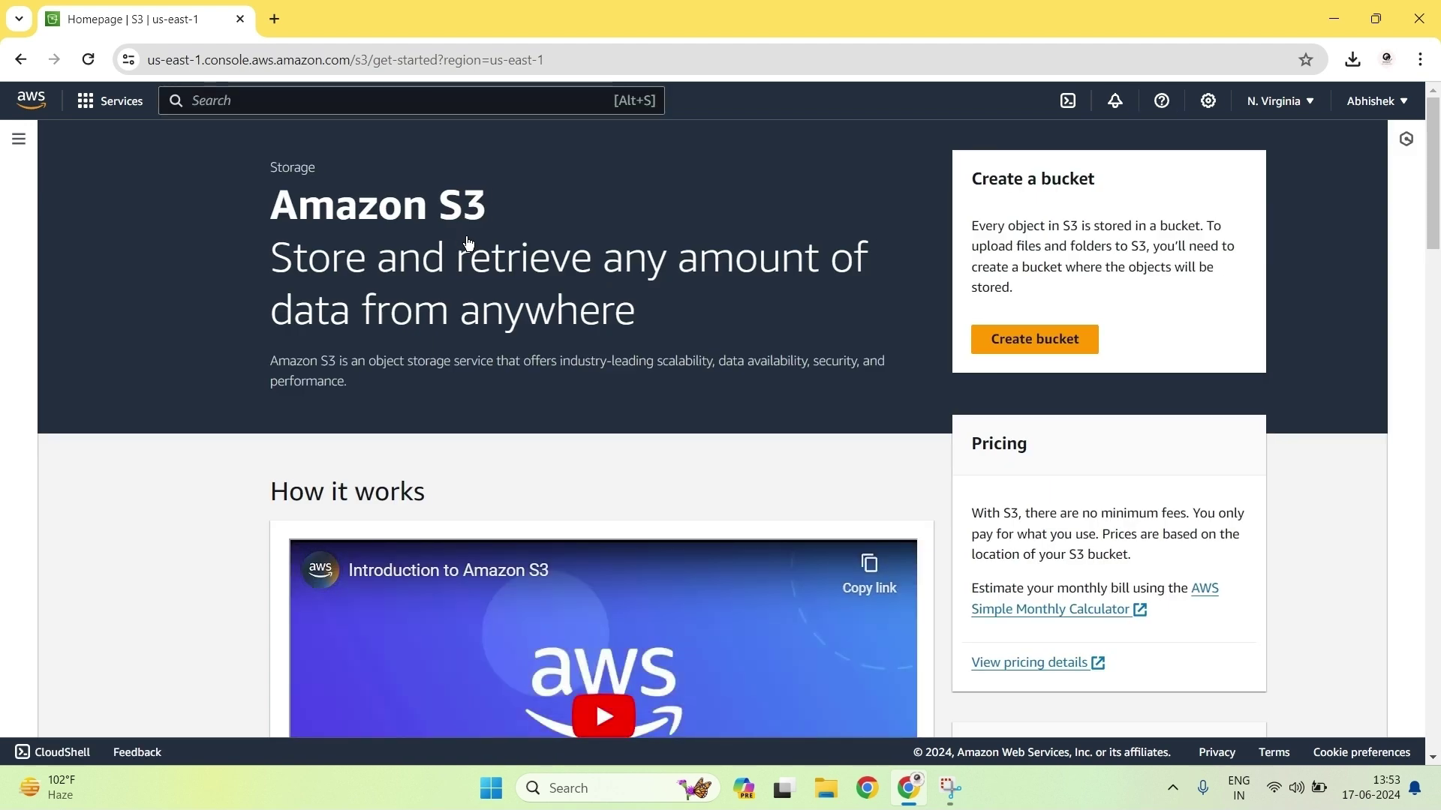
Create a general purpose bucket named firstbucket0045 in US East (N. Virginia), keeping all other default settings
click(998, 335)
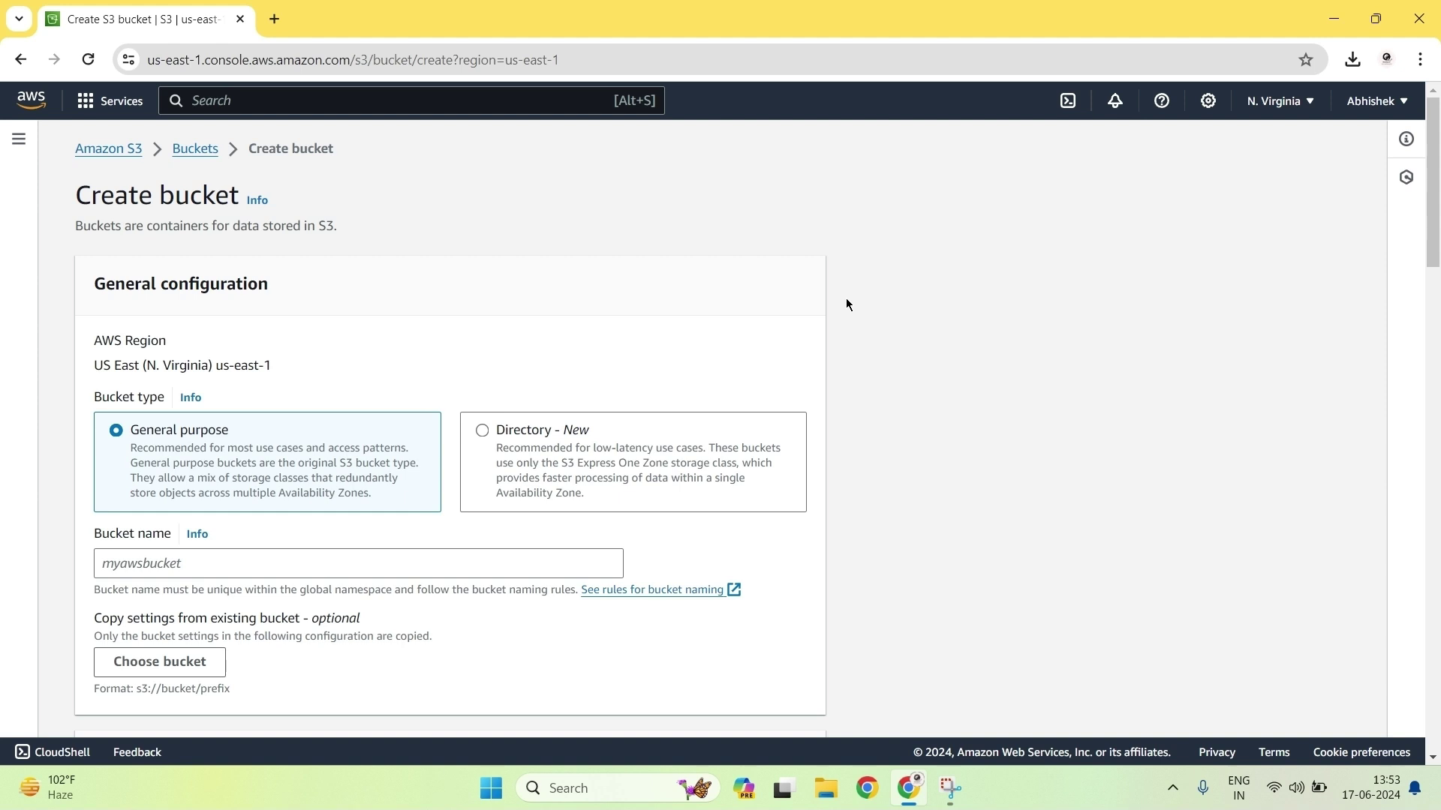
click(383, 562)
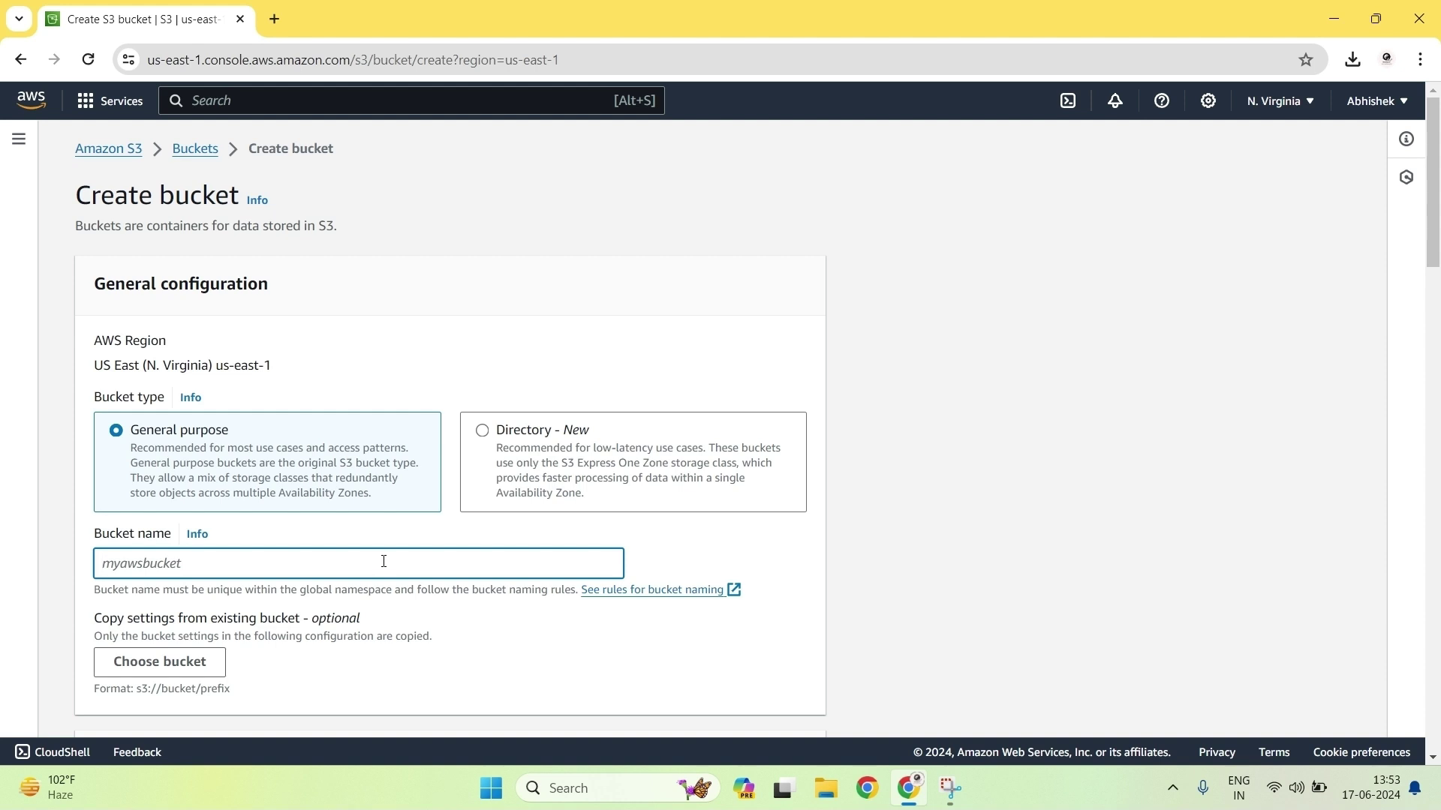
text(firstbucket)
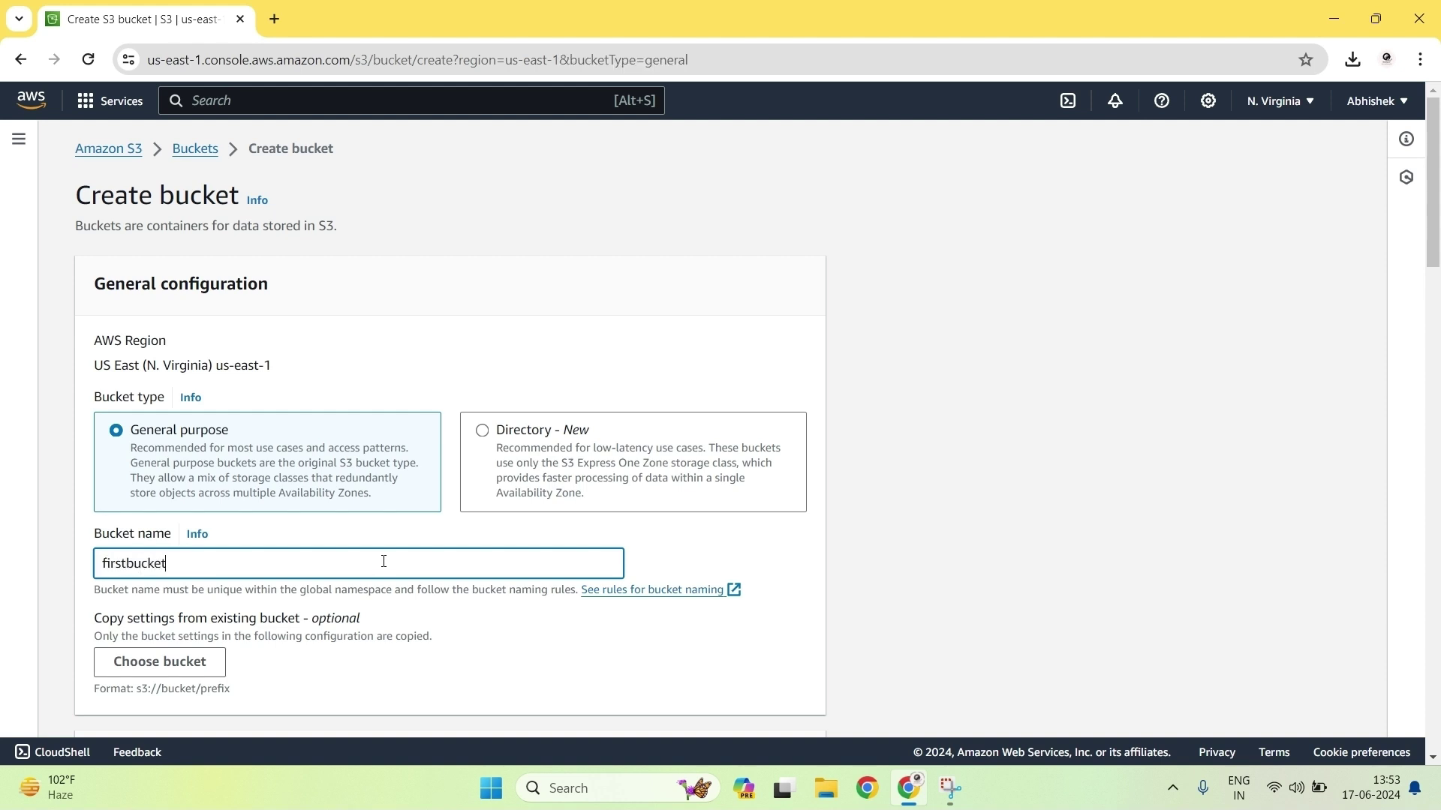
text(0045)
scroll(441, 638, down, 6)
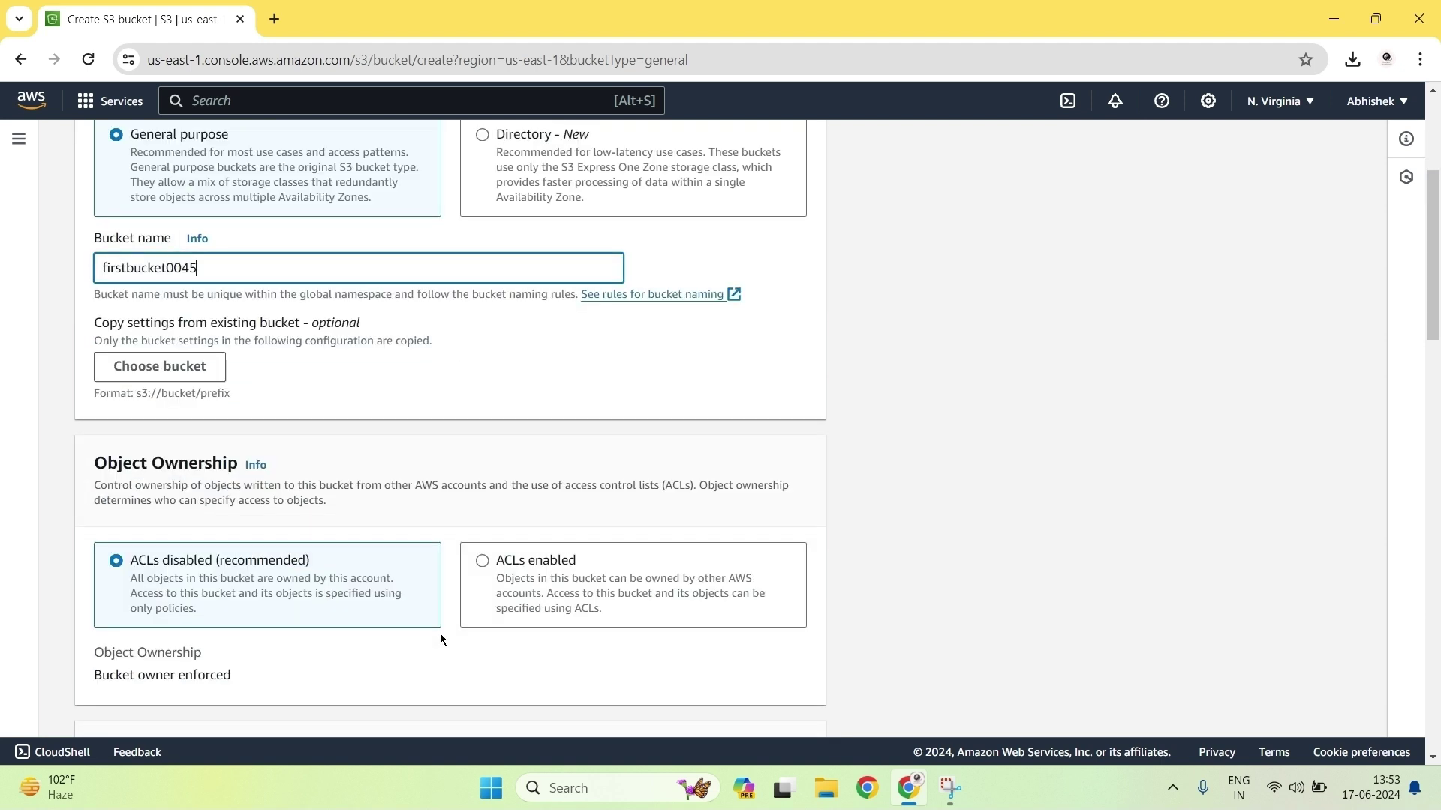
scroll(441, 634, down, 13)
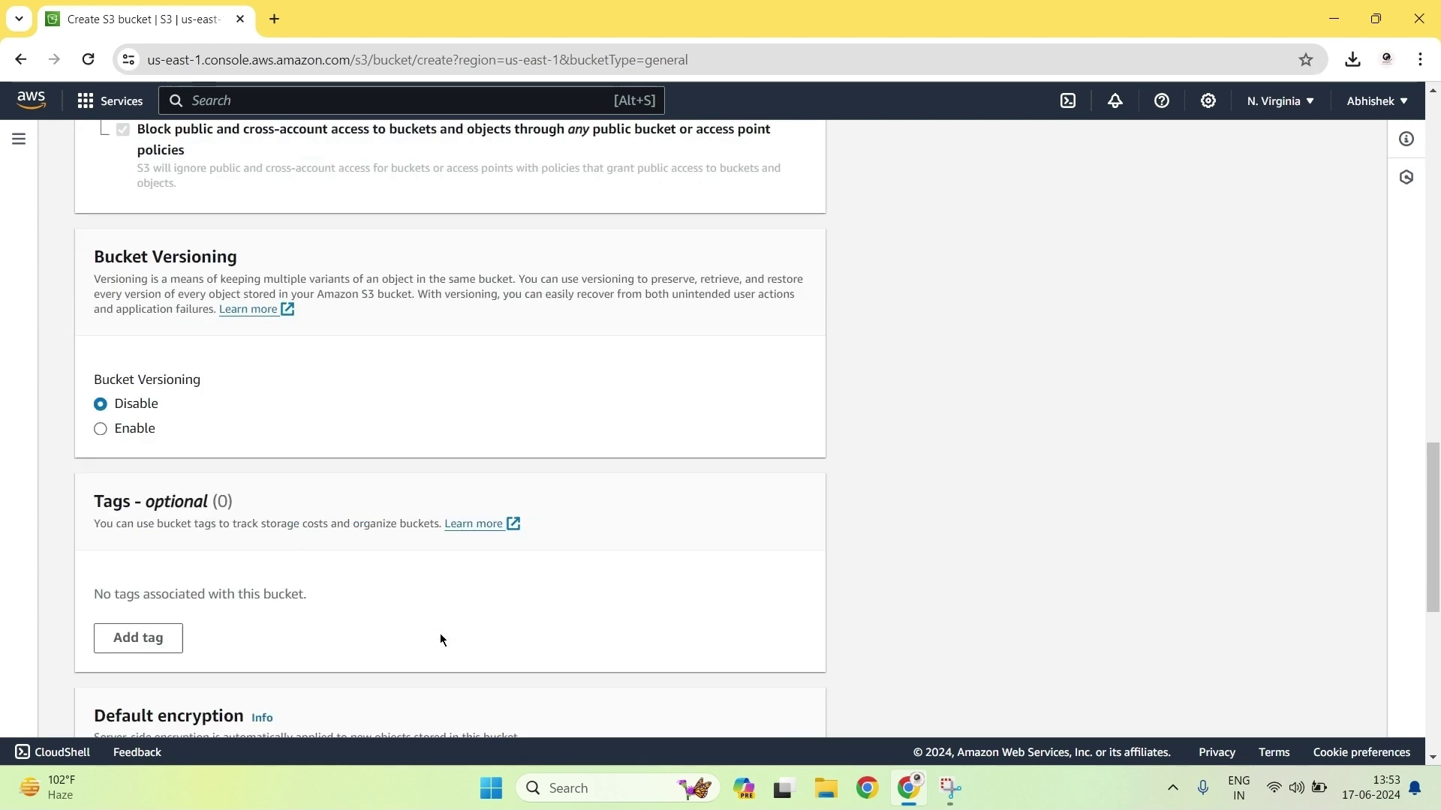
scroll(443, 638, down, 1)
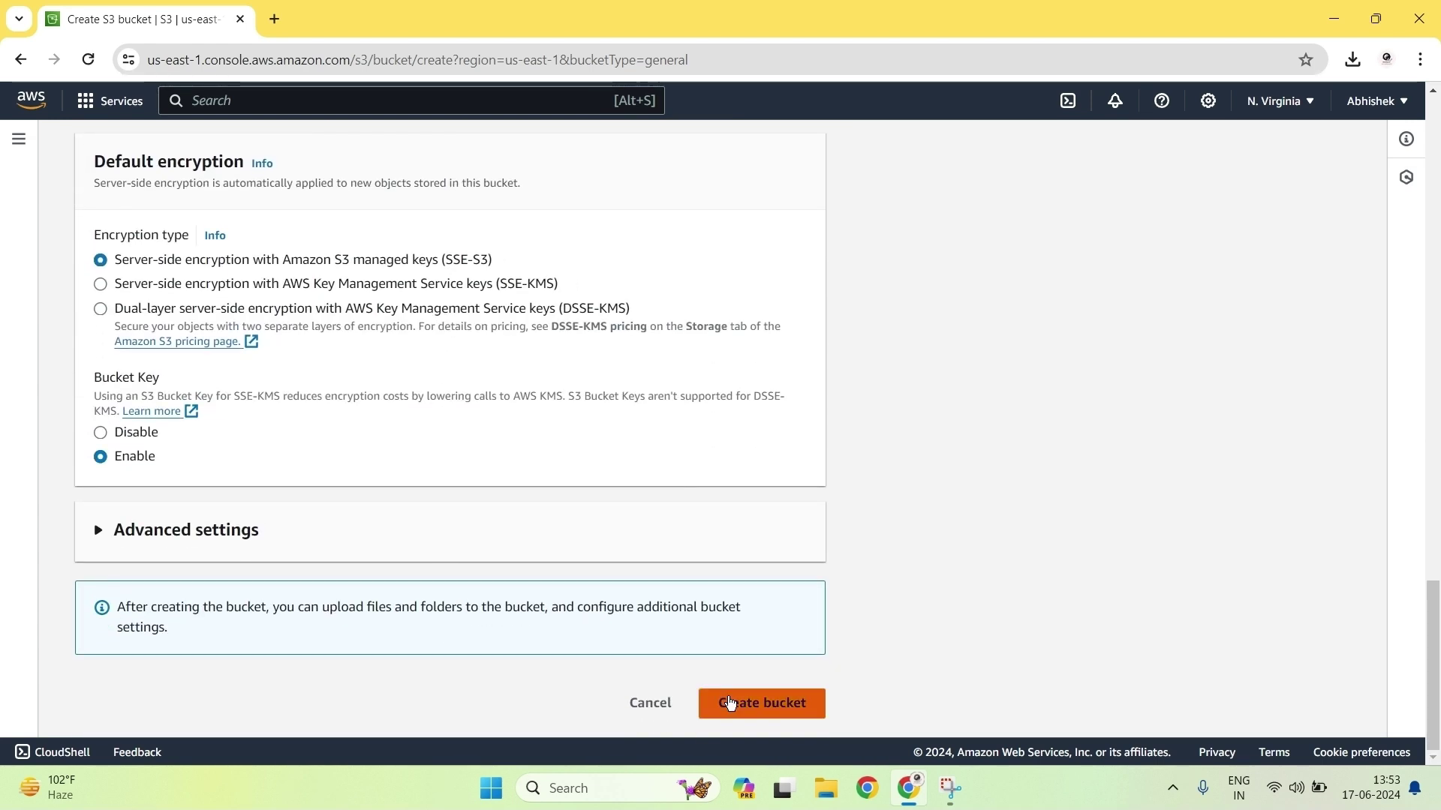
click(730, 703)
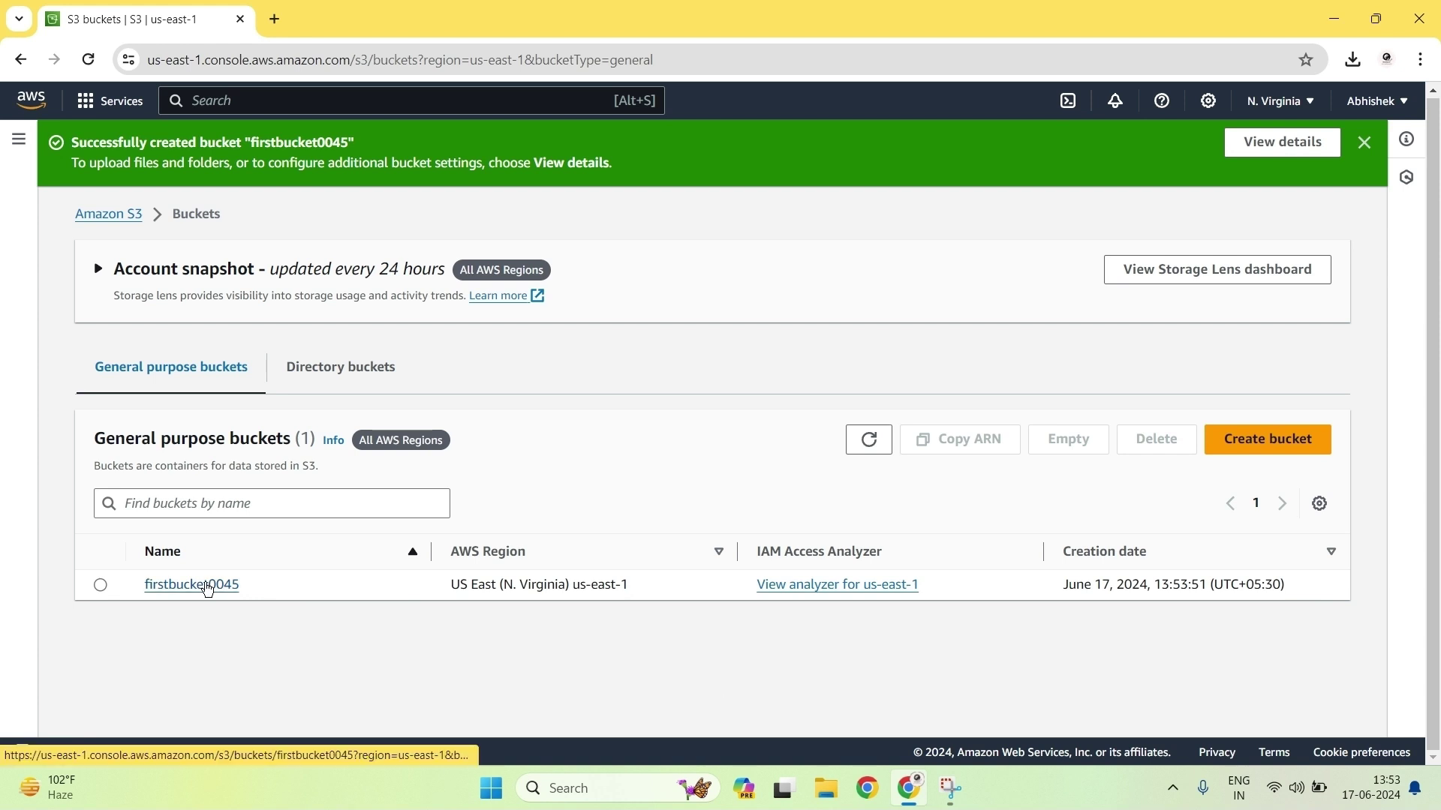
Create a folder named data inside the firstbucket0045 bucket with the default encryption setting
click(207, 586)
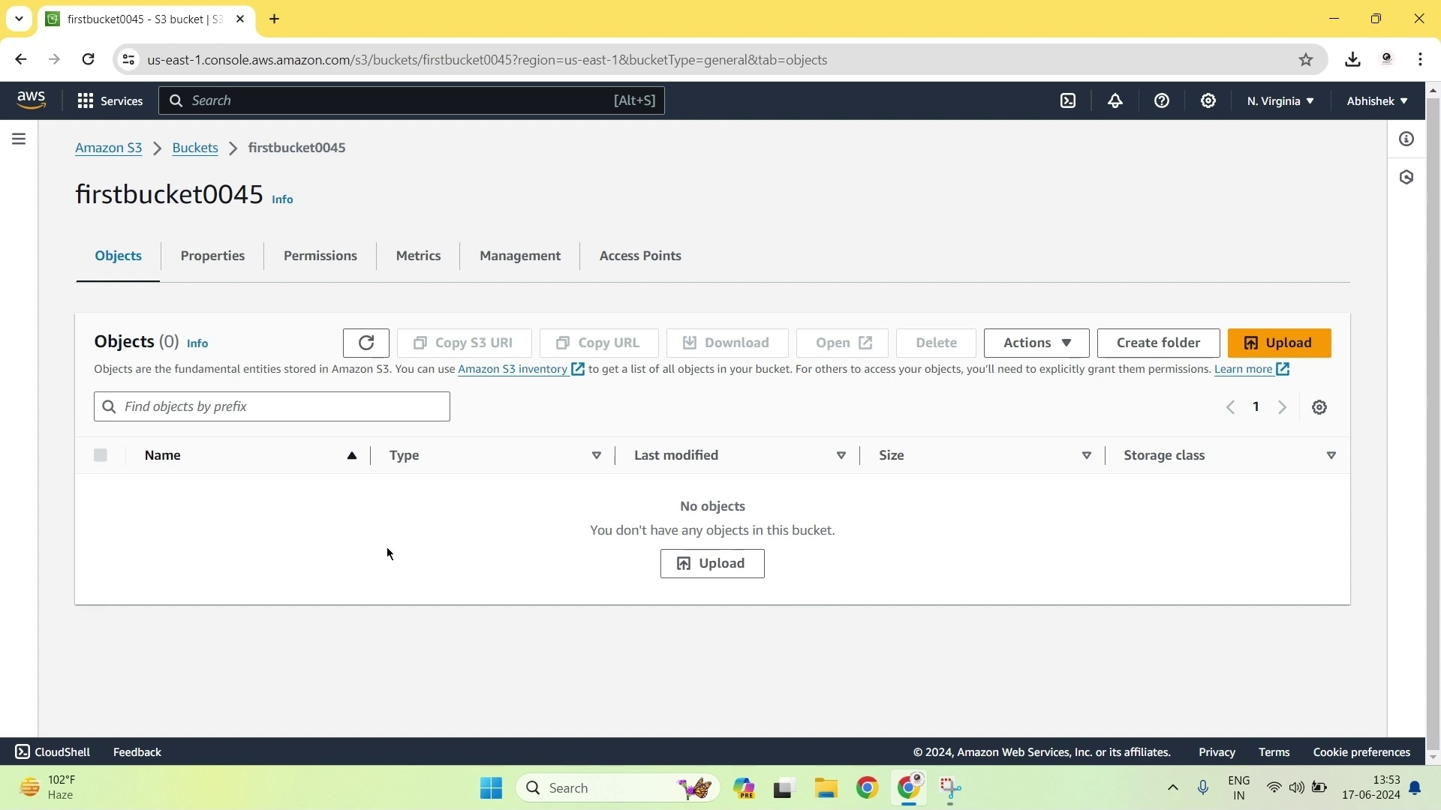
click(1153, 351)
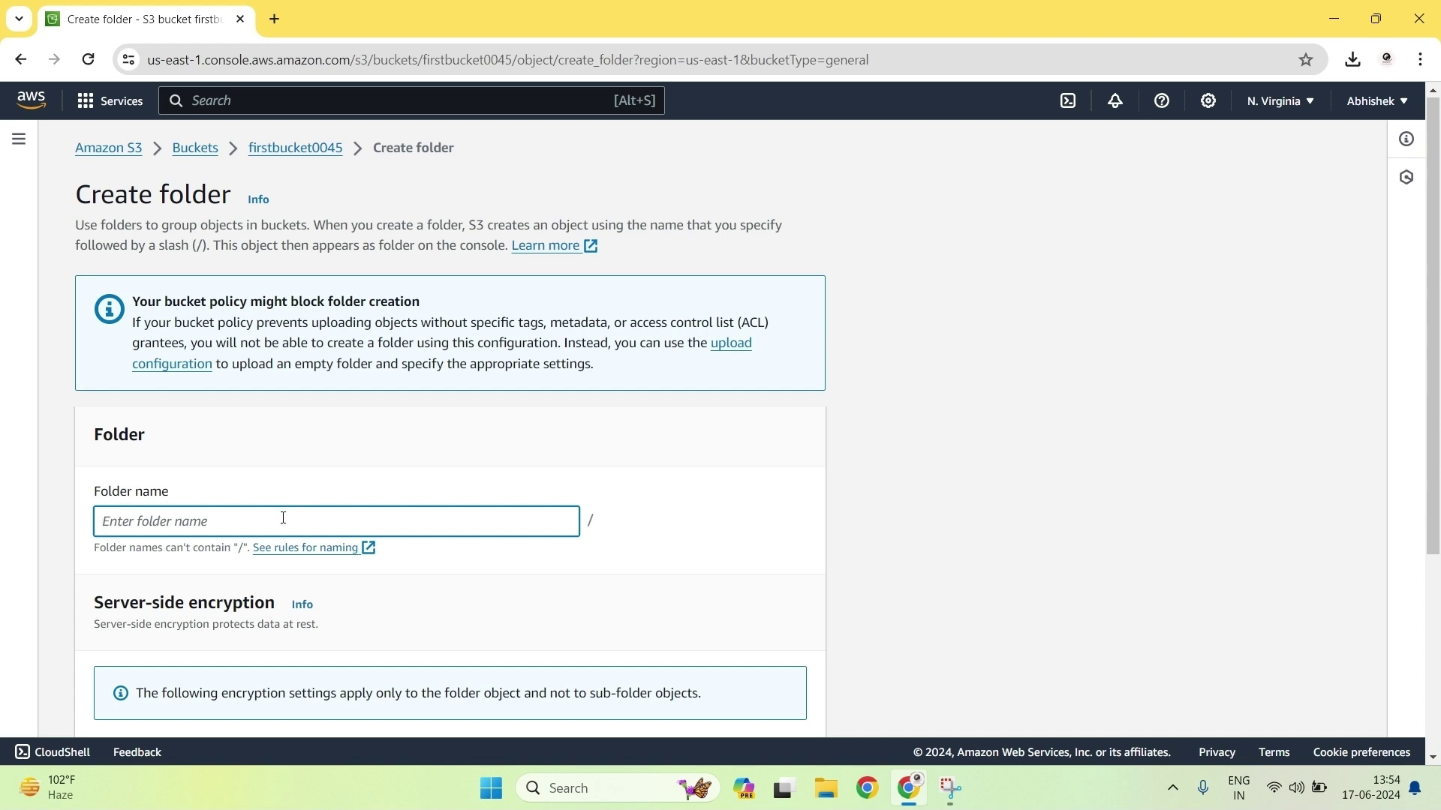
text(data)
scroll(277, 480, down, 4)
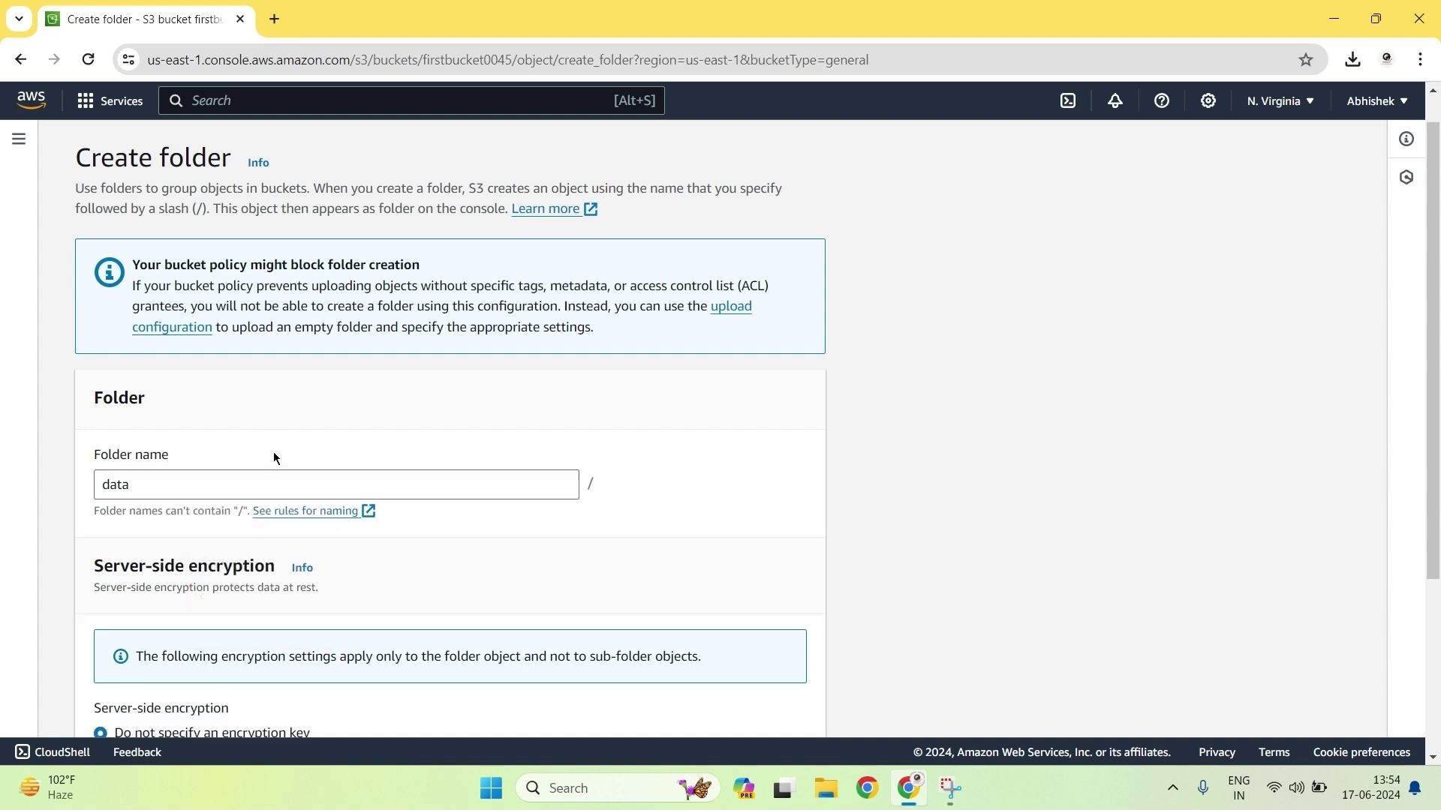
click(767, 706)
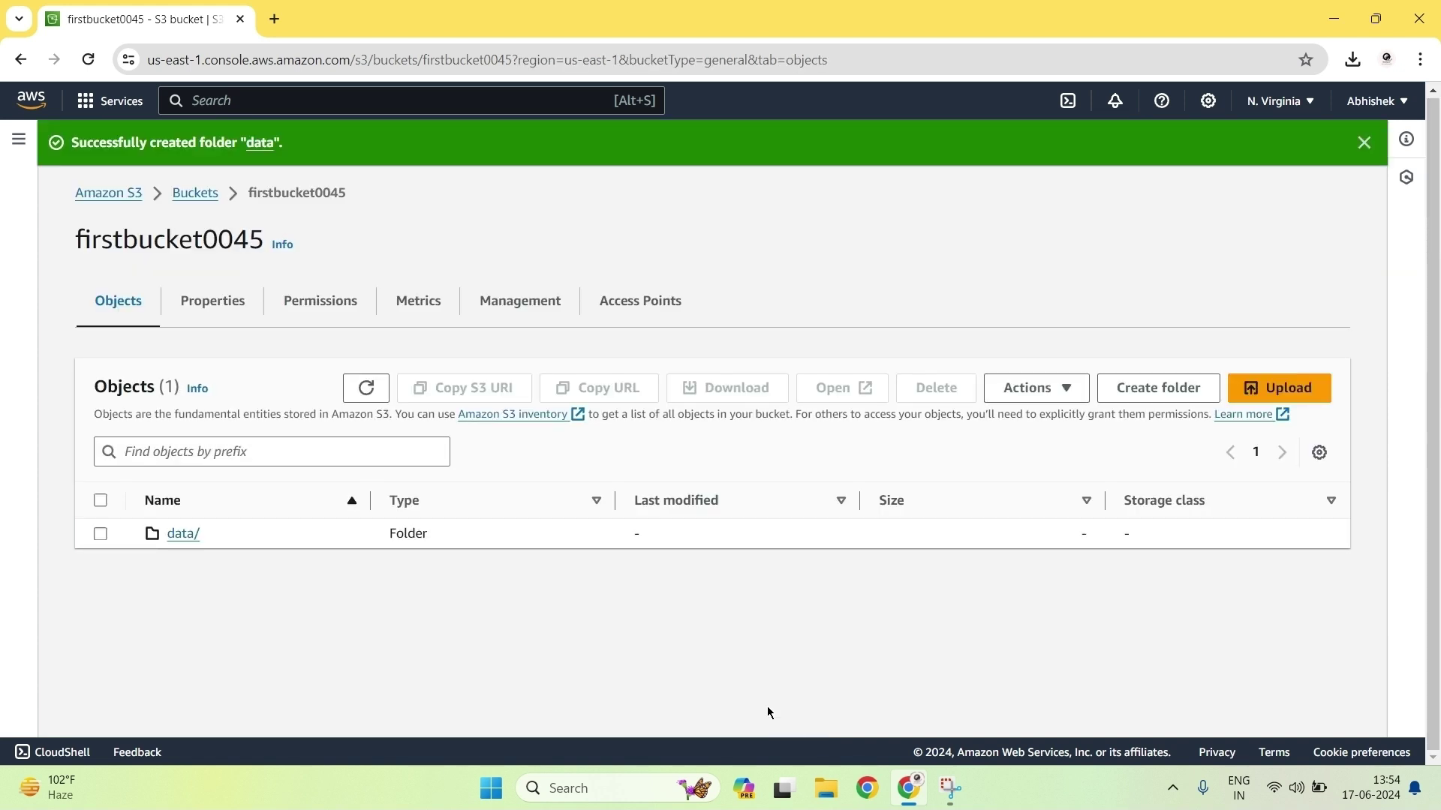
Start an upload in the data folder and add Tweets.csv from the Downloads folder to it
click(184, 535)
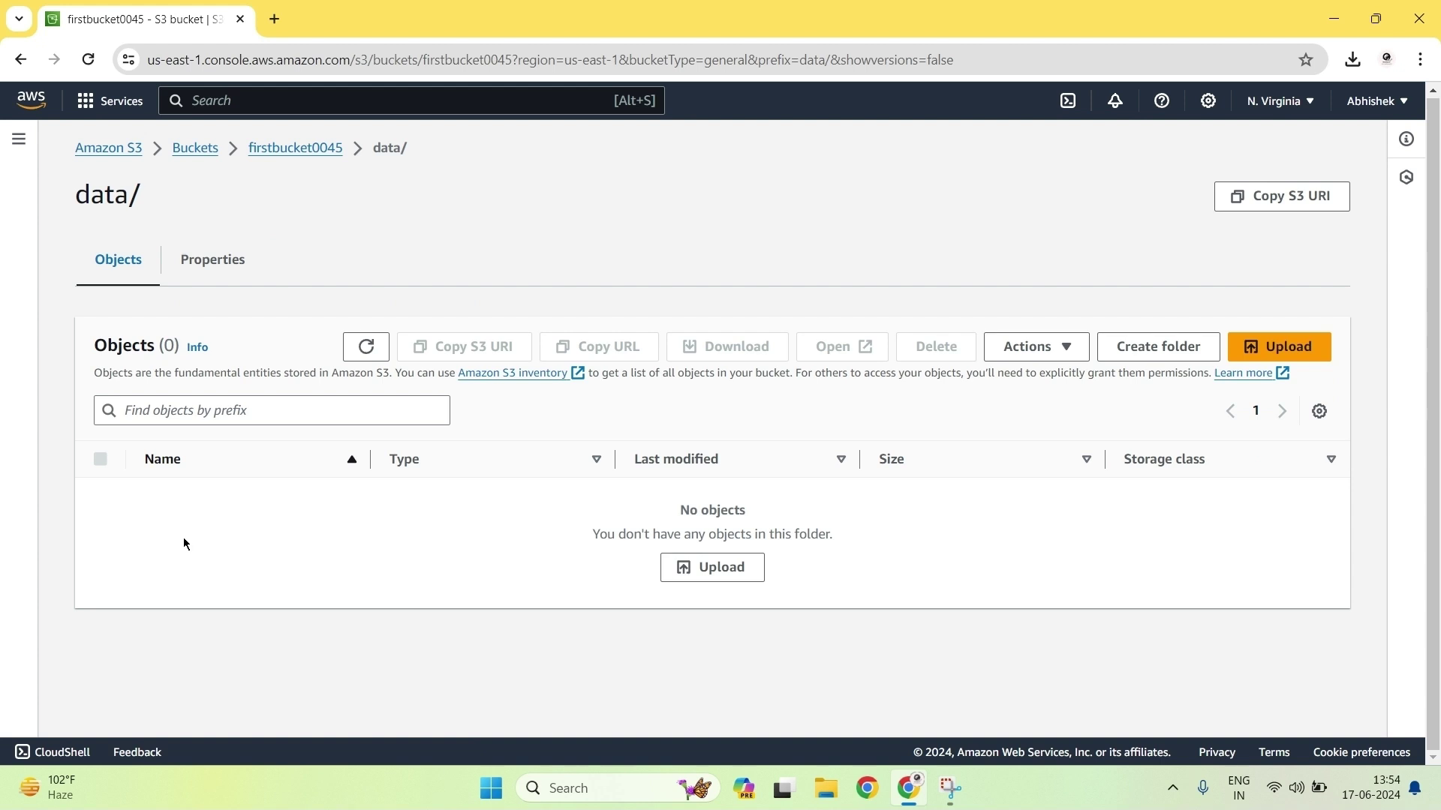
click(1264, 344)
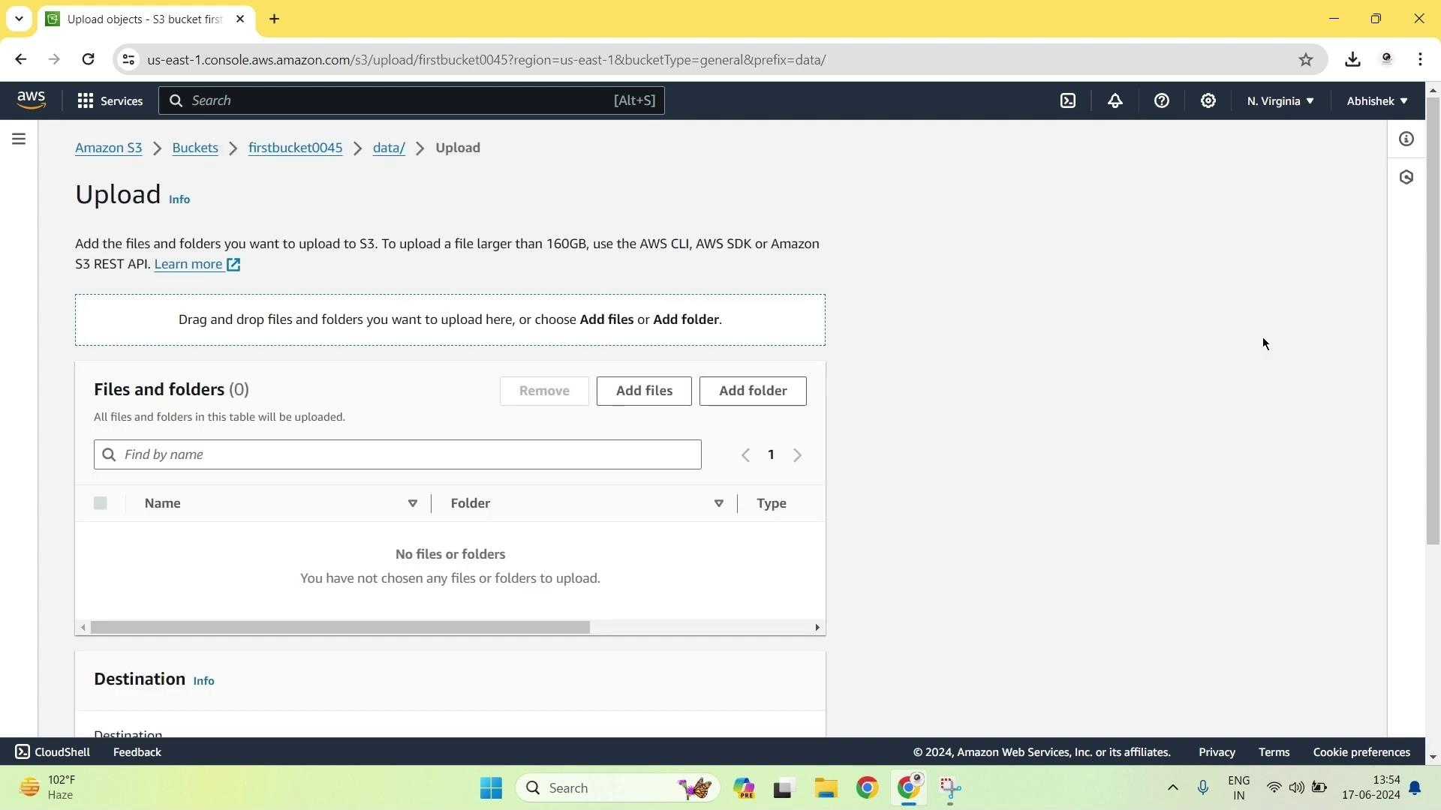
click(643, 397)
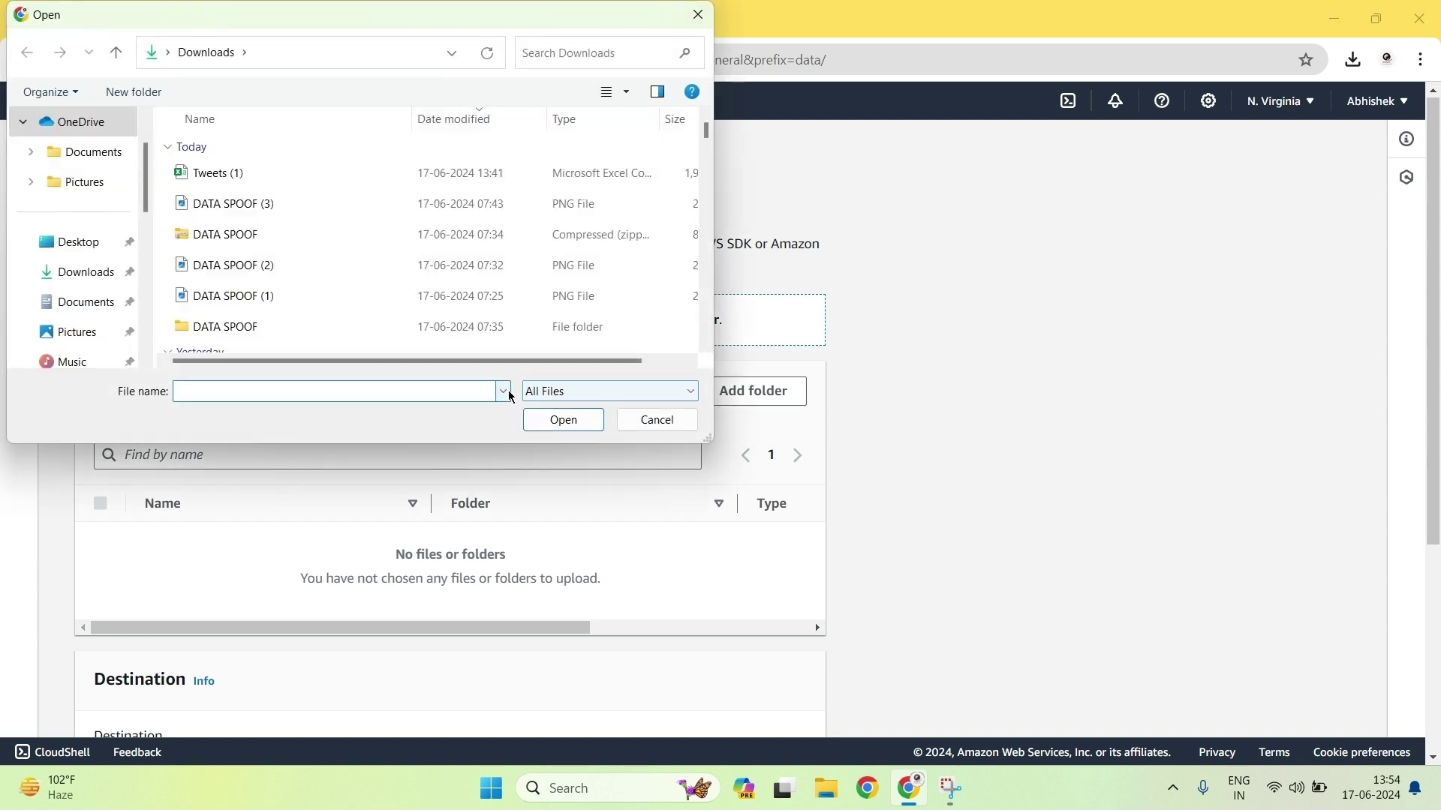
text(t)
key(Escape)
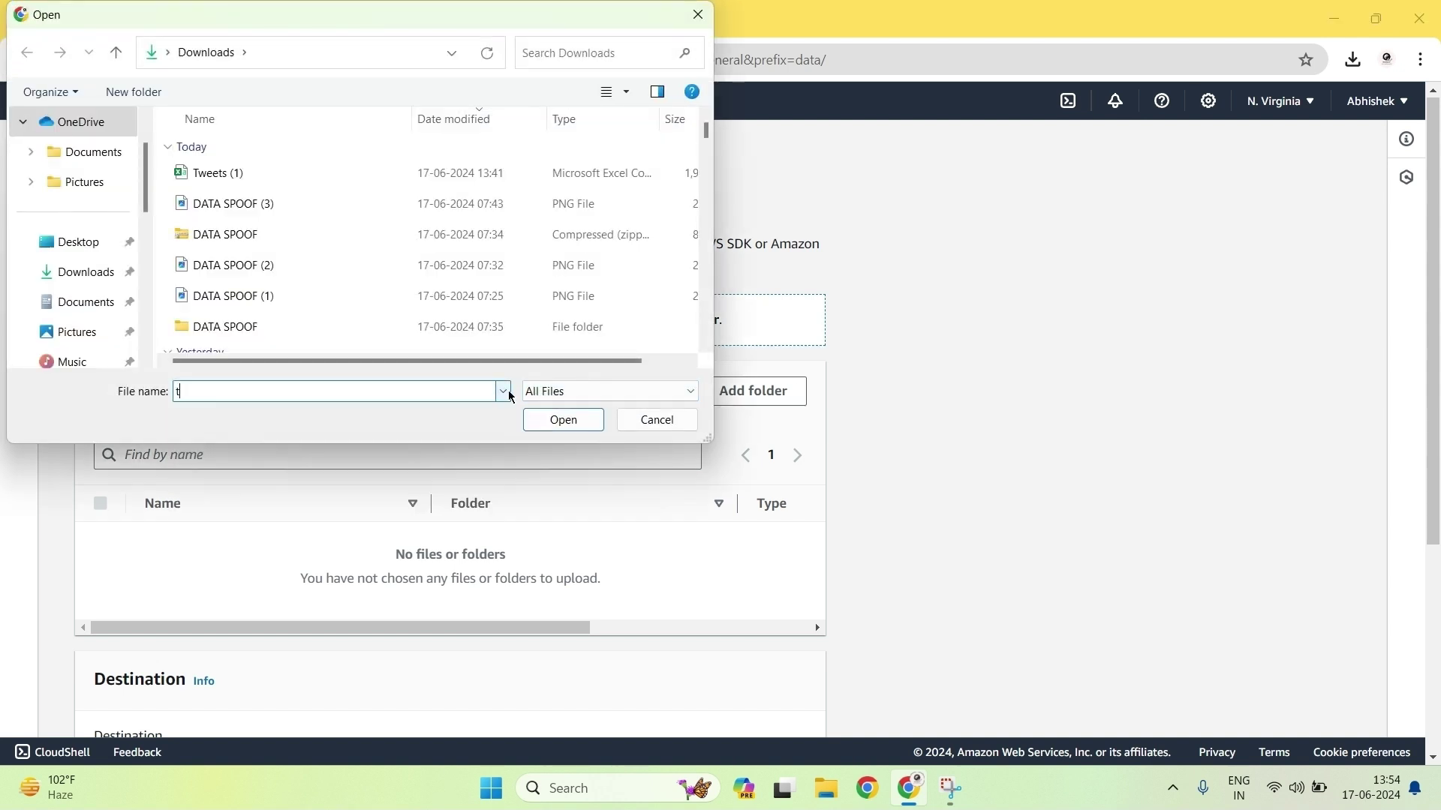
key(Down)
key(Down)
key(Return)
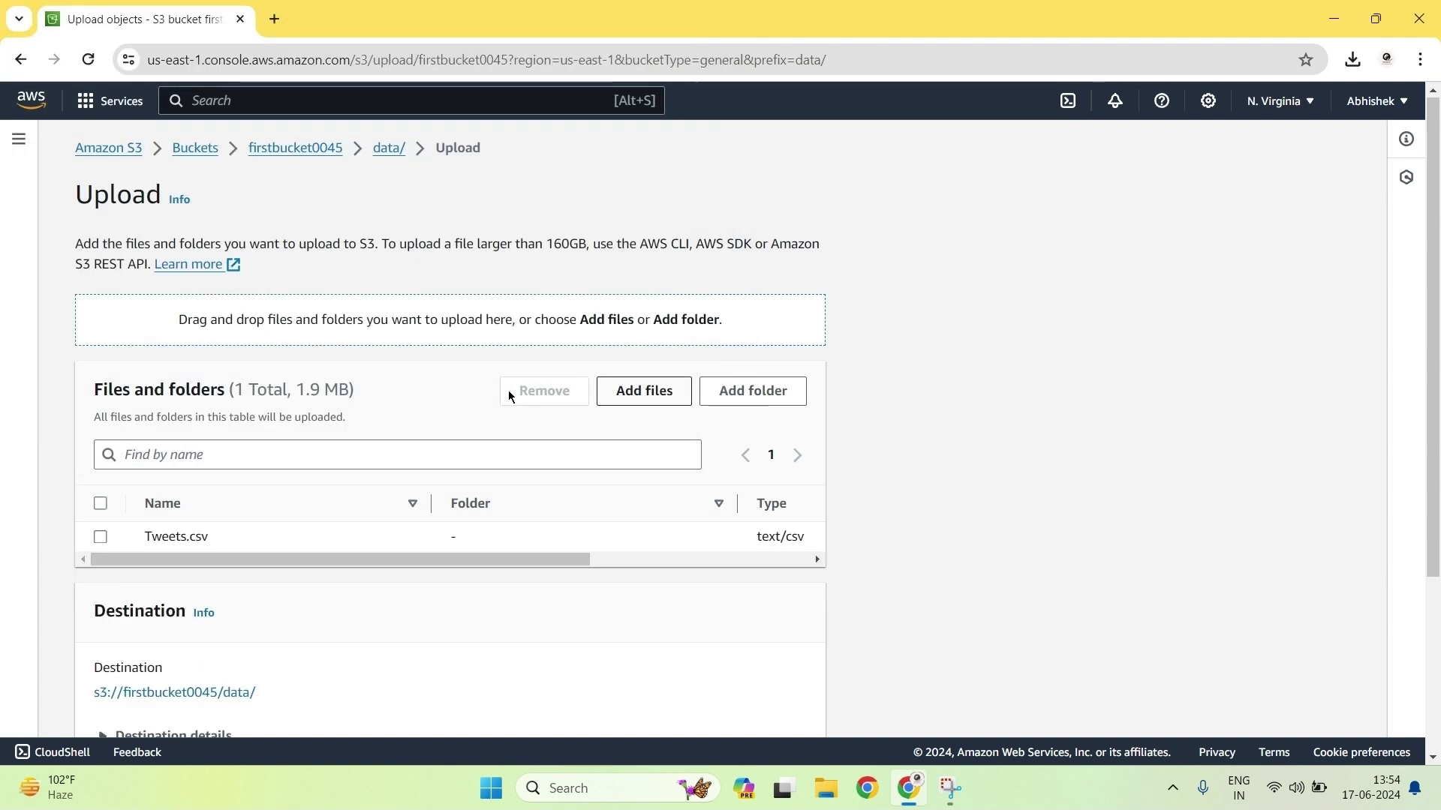
Upload Tweets.csv to s3://firstbucket0045/data/ and close the upload status page
scroll(570, 435, down, 3)
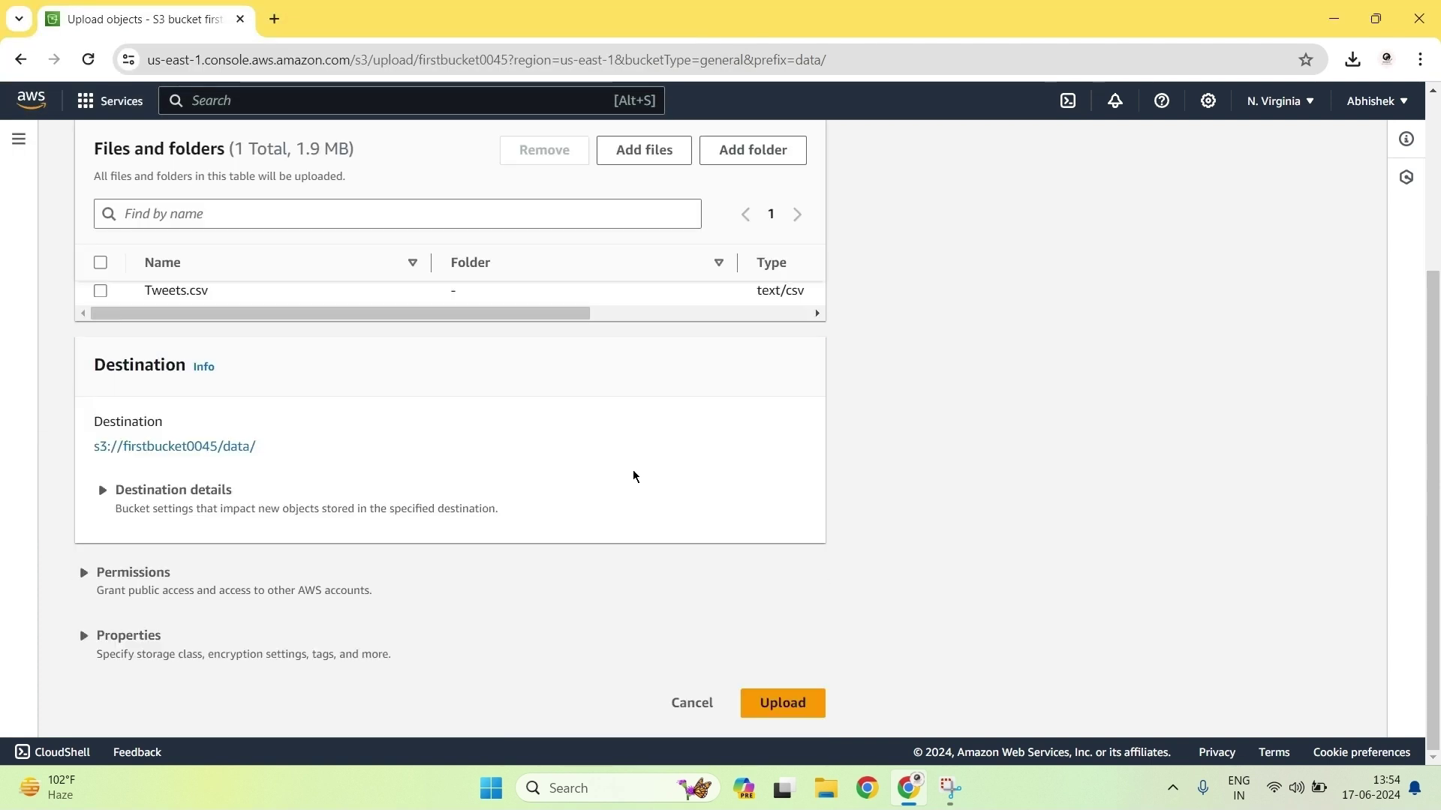
click(774, 706)
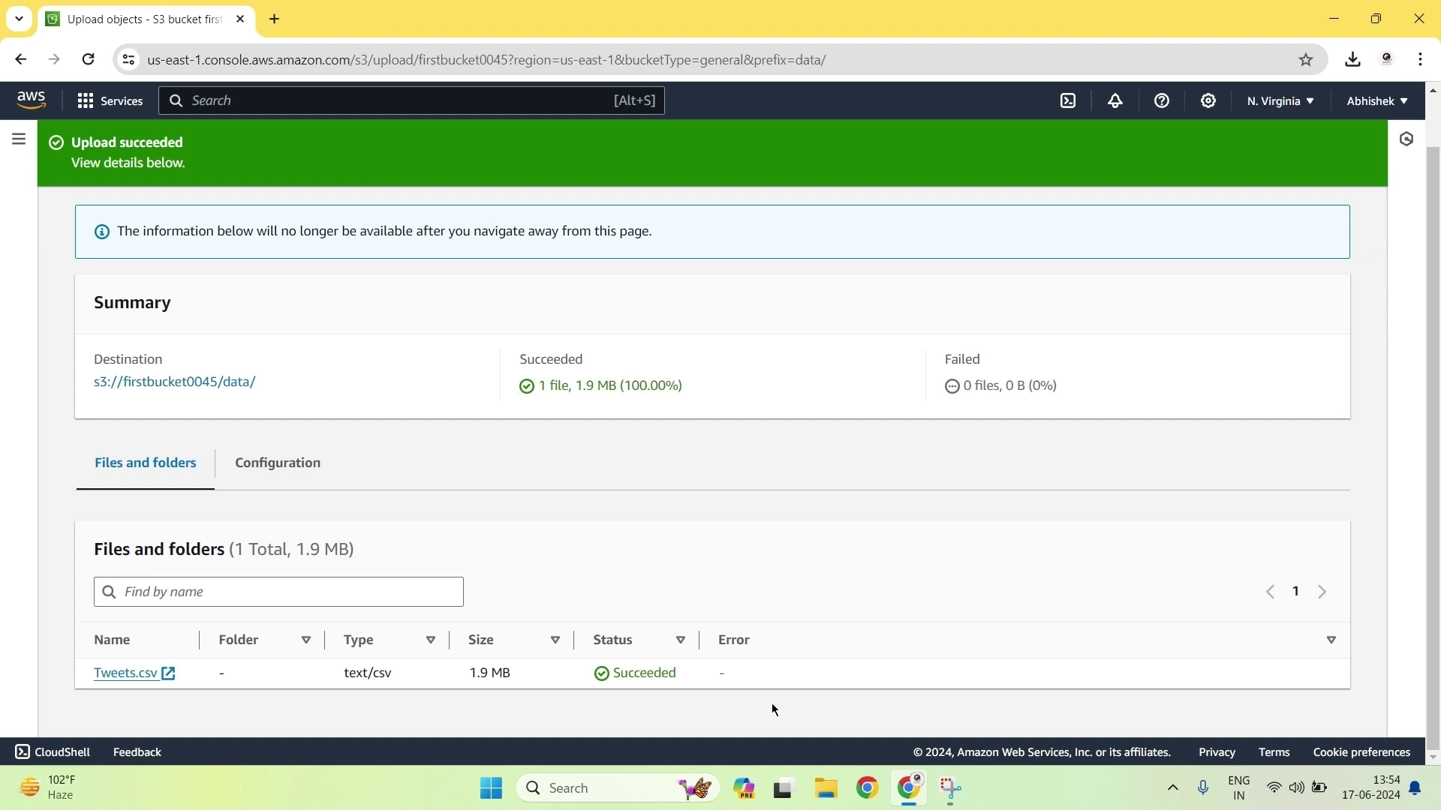
scroll(775, 709, up, 1)
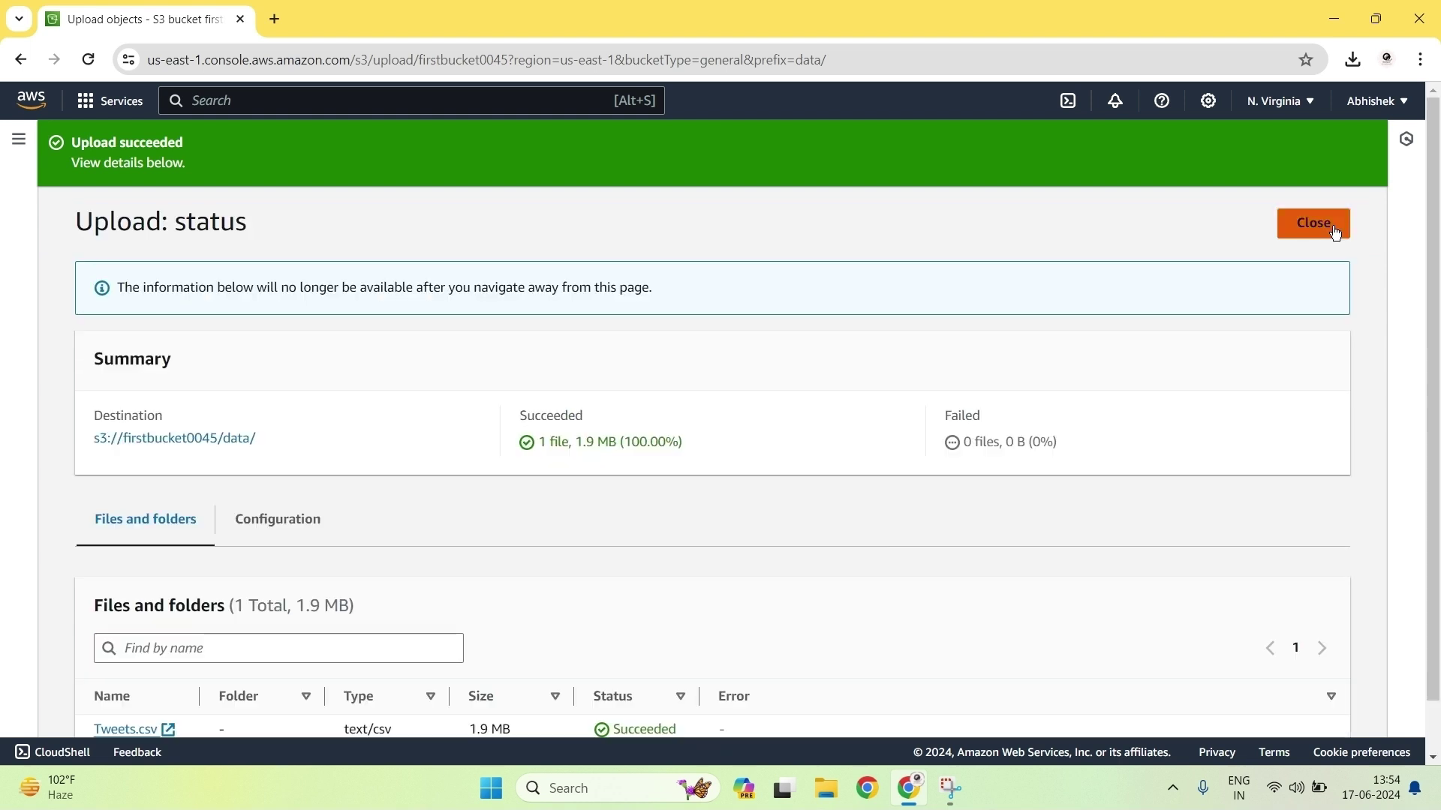
click(1334, 233)
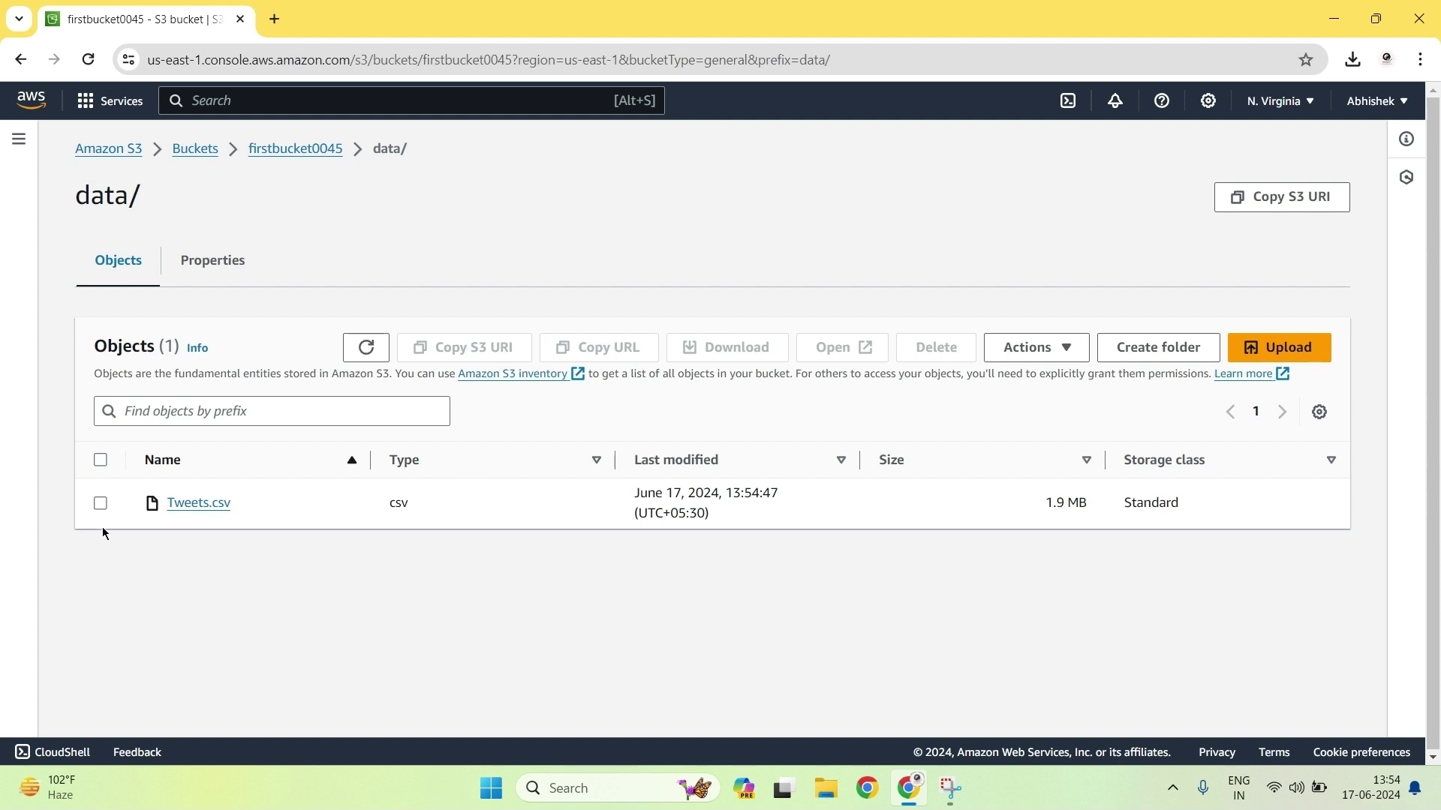
Copy the S3 URI of Tweets.csv, paste it into a new browser tab's address bar to examine it, and return to the data folder
click(100, 504)
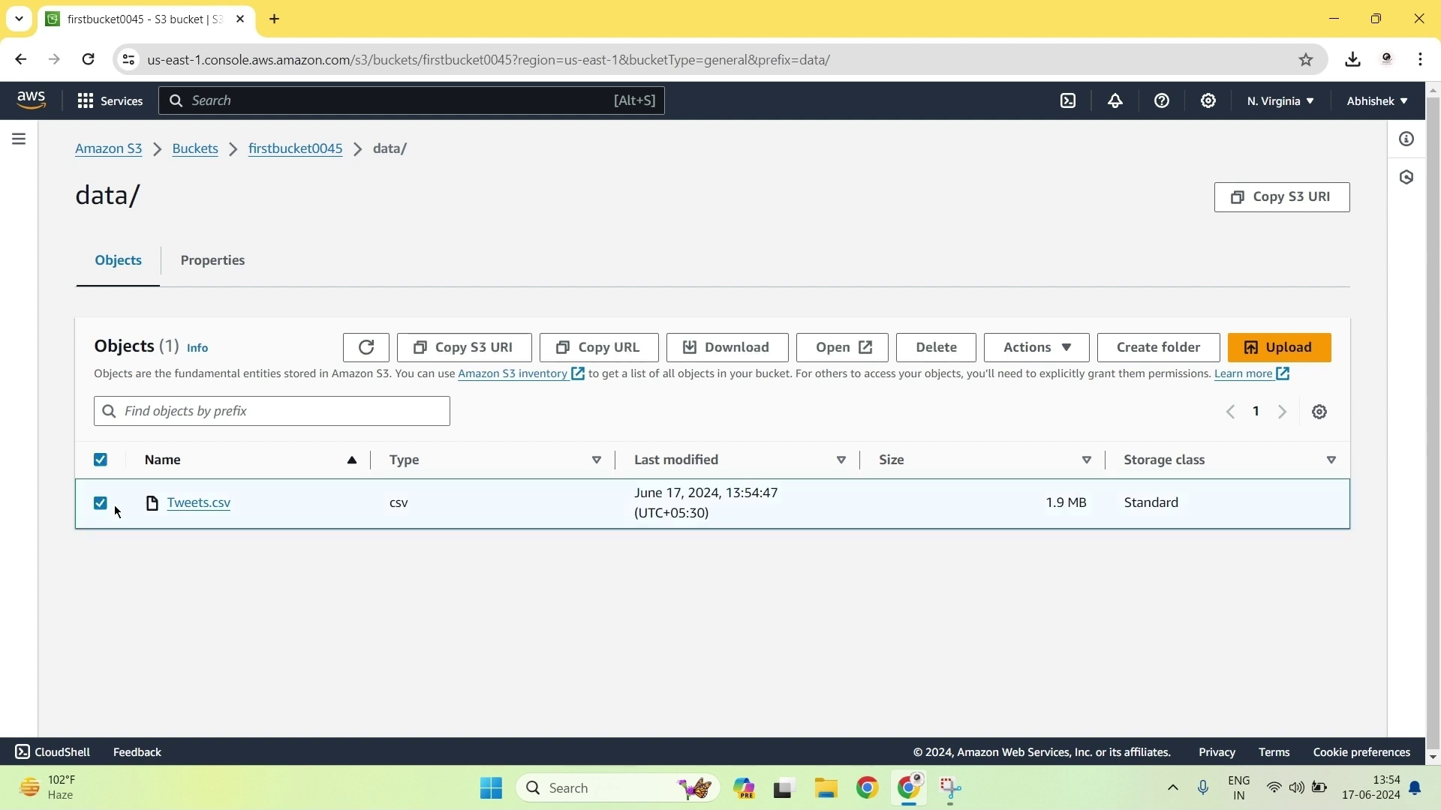
click(455, 350)
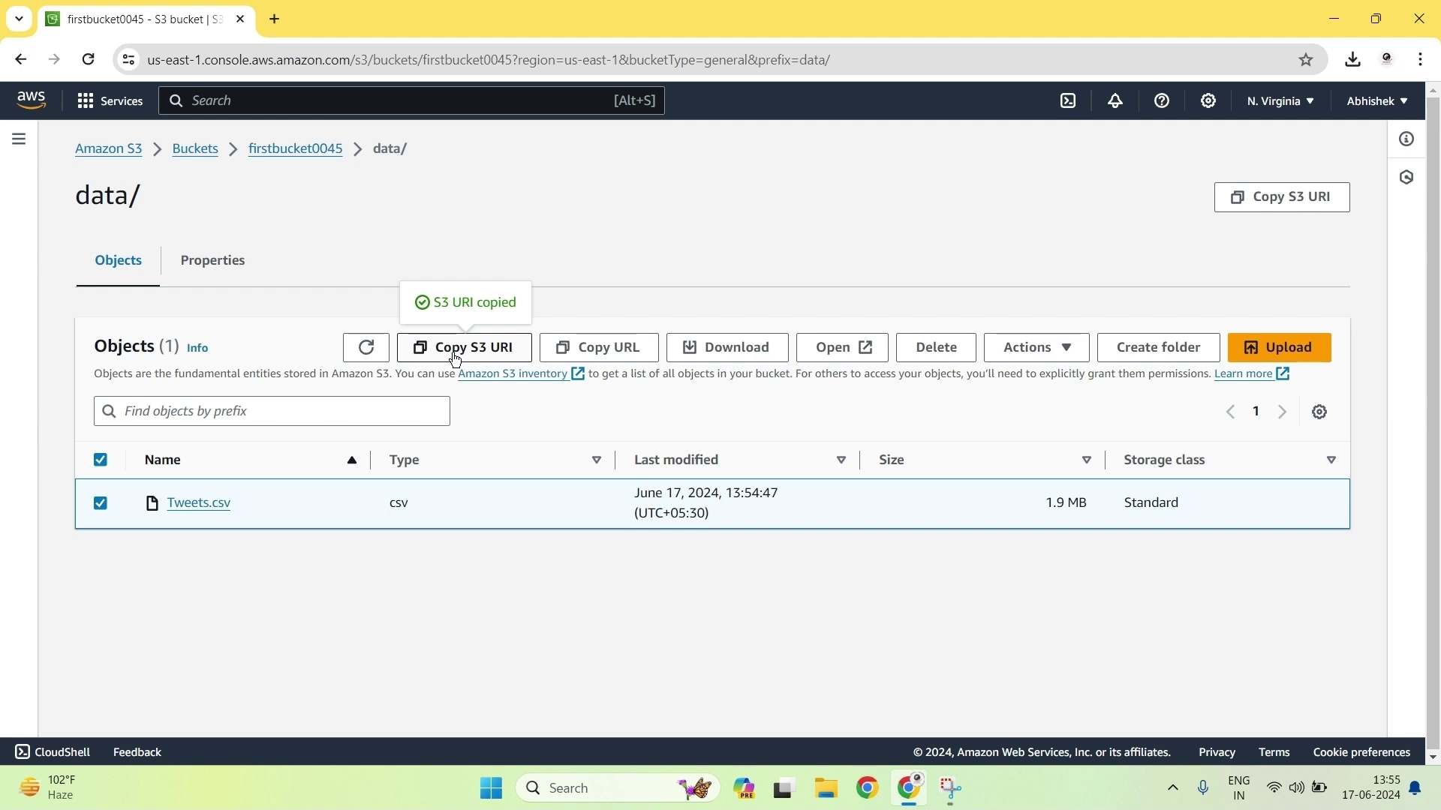
click(274, 19)
text(s3://firstbucket0045/data/Tweets.csv)
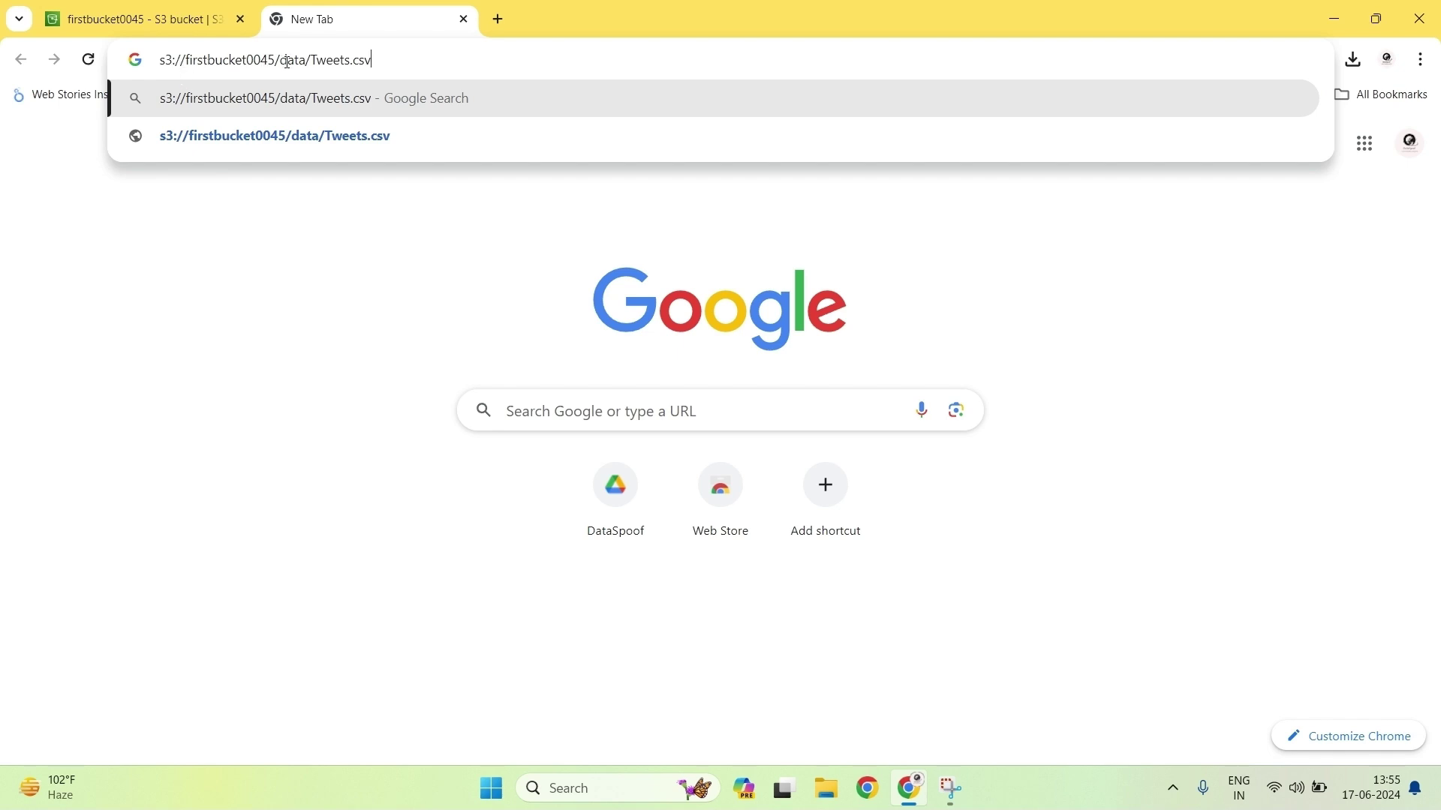
triple_click(363, 60)
triple_click(366, 65)
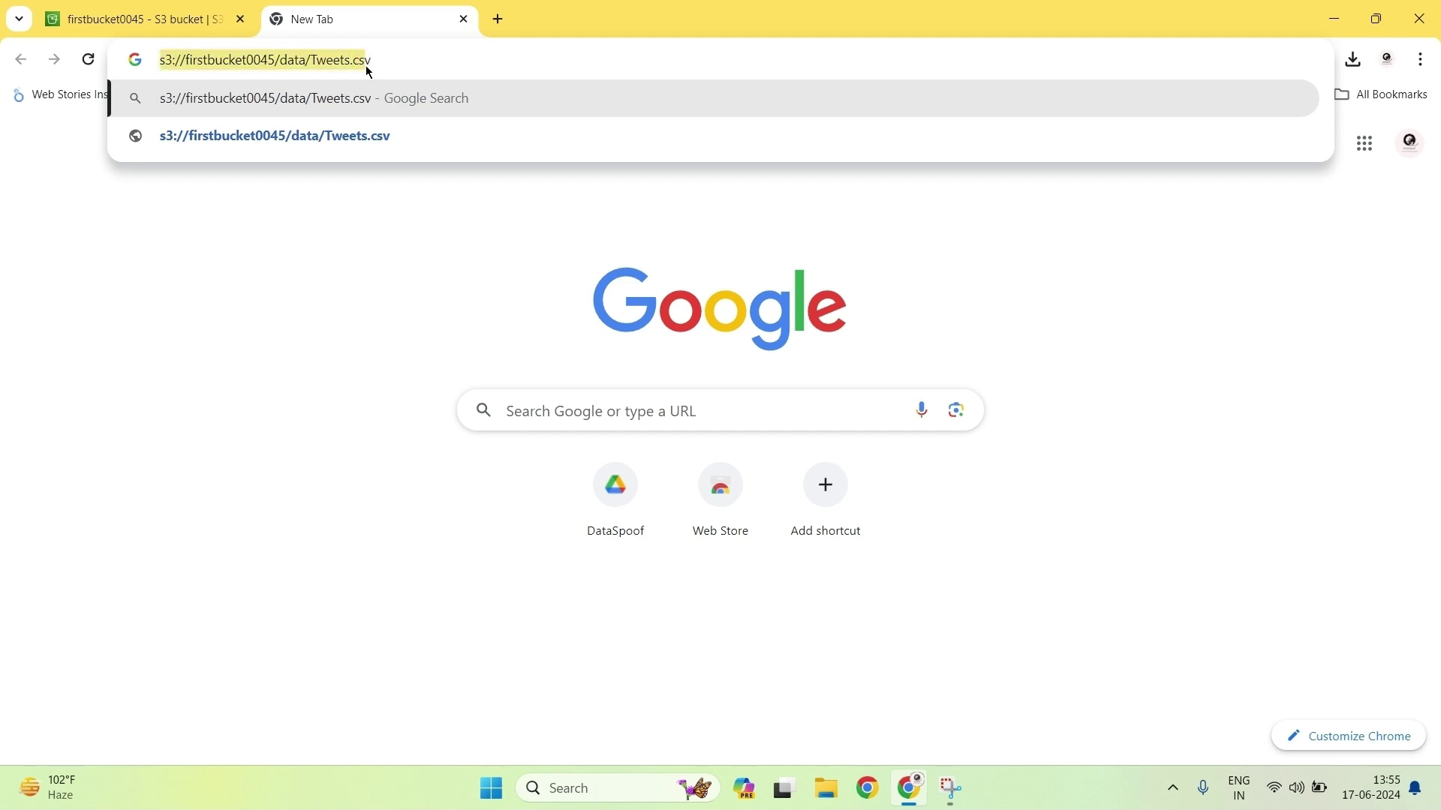
triple_click(368, 66)
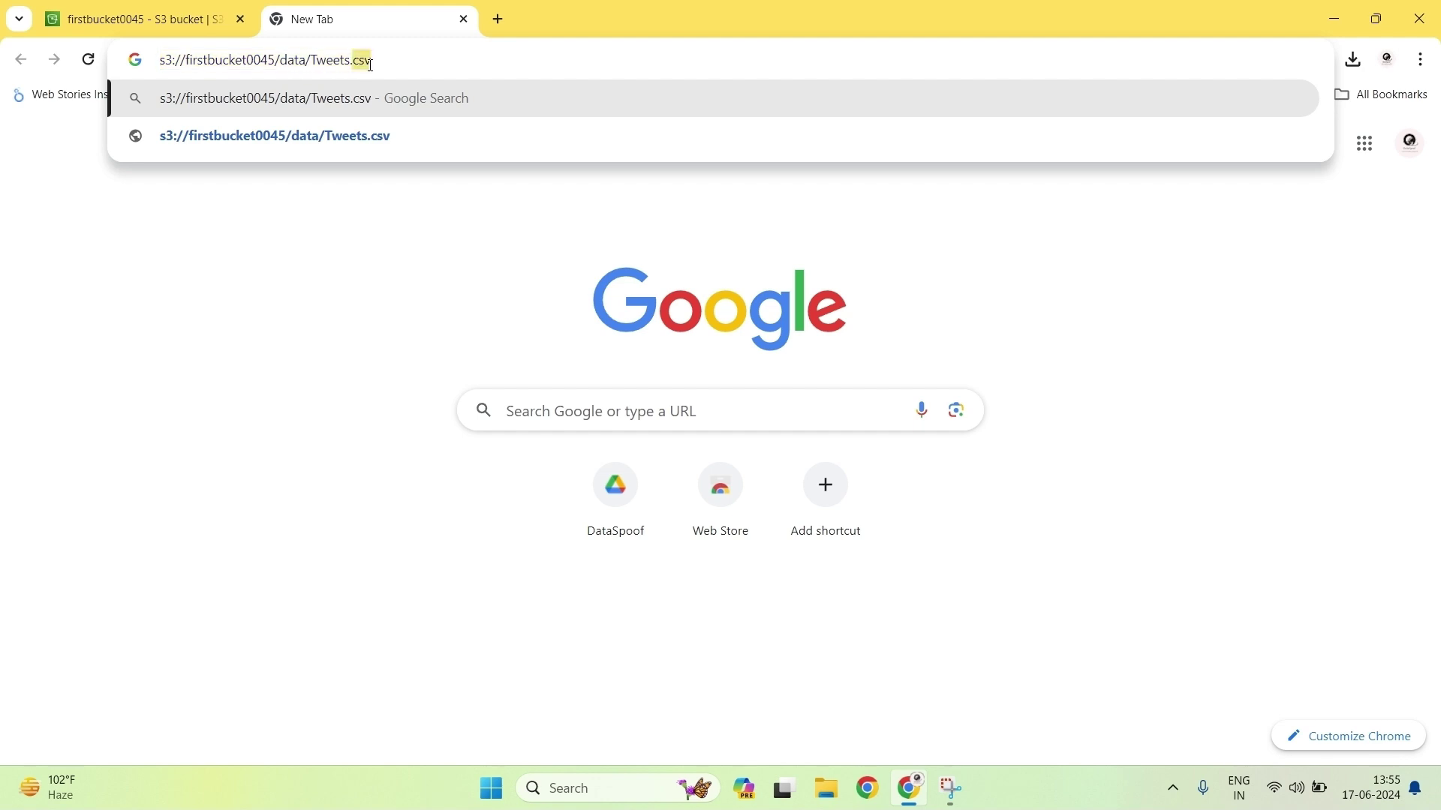
click(158, 8)
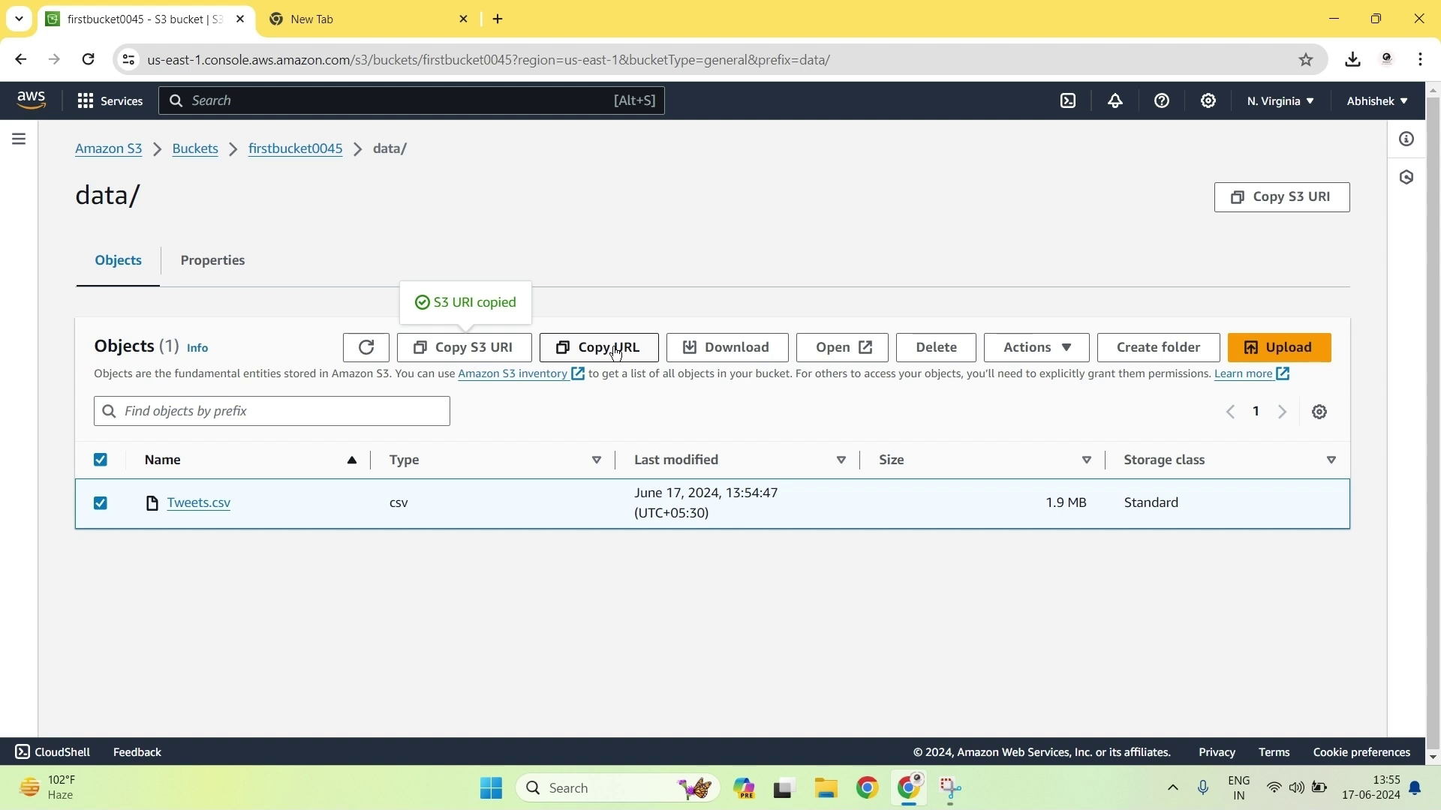
click(691, 347)
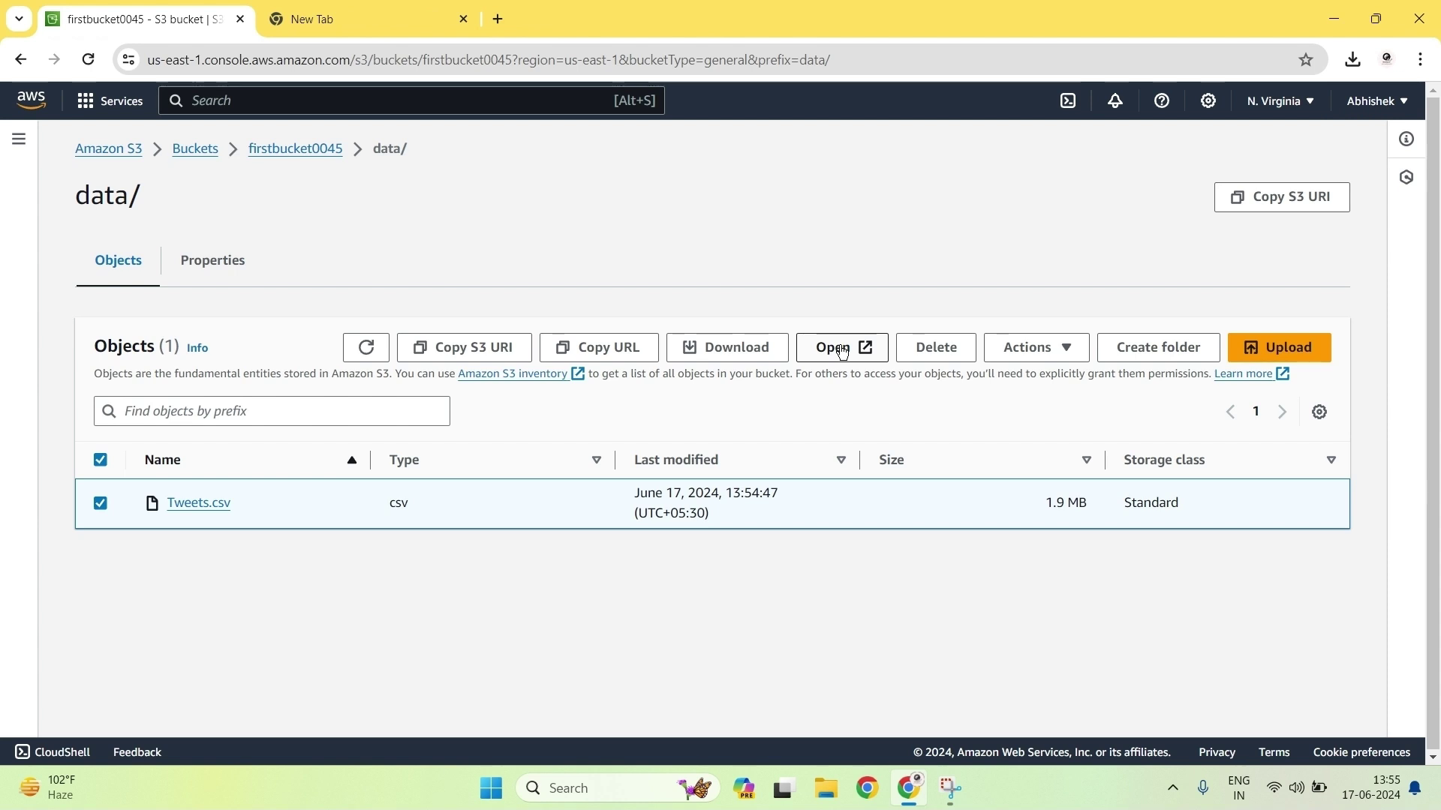
Permanently delete Tweets.csv from the data folder, confirming with the text "permanently delete", and close the deletion status page
click(942, 357)
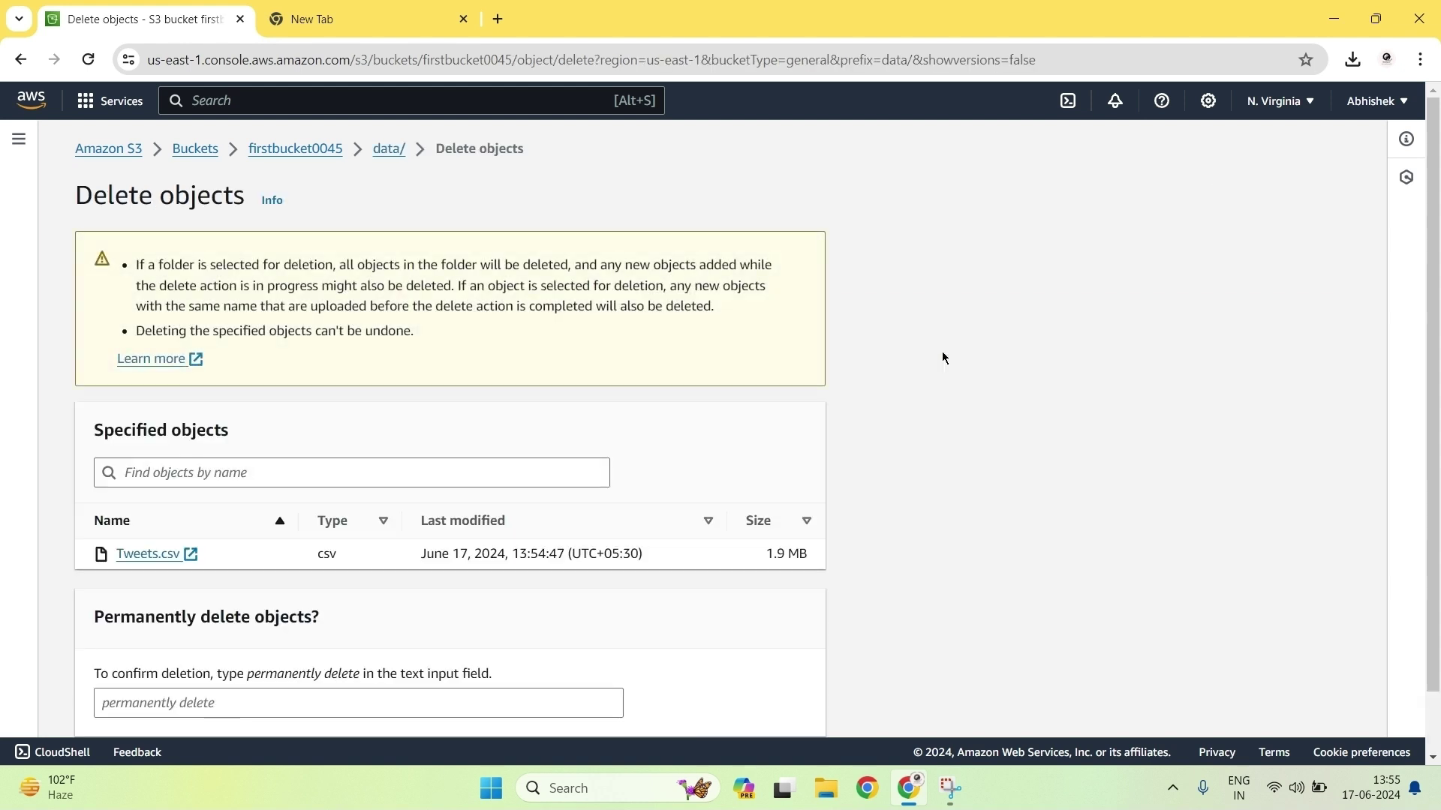
scroll(660, 402, down, 1)
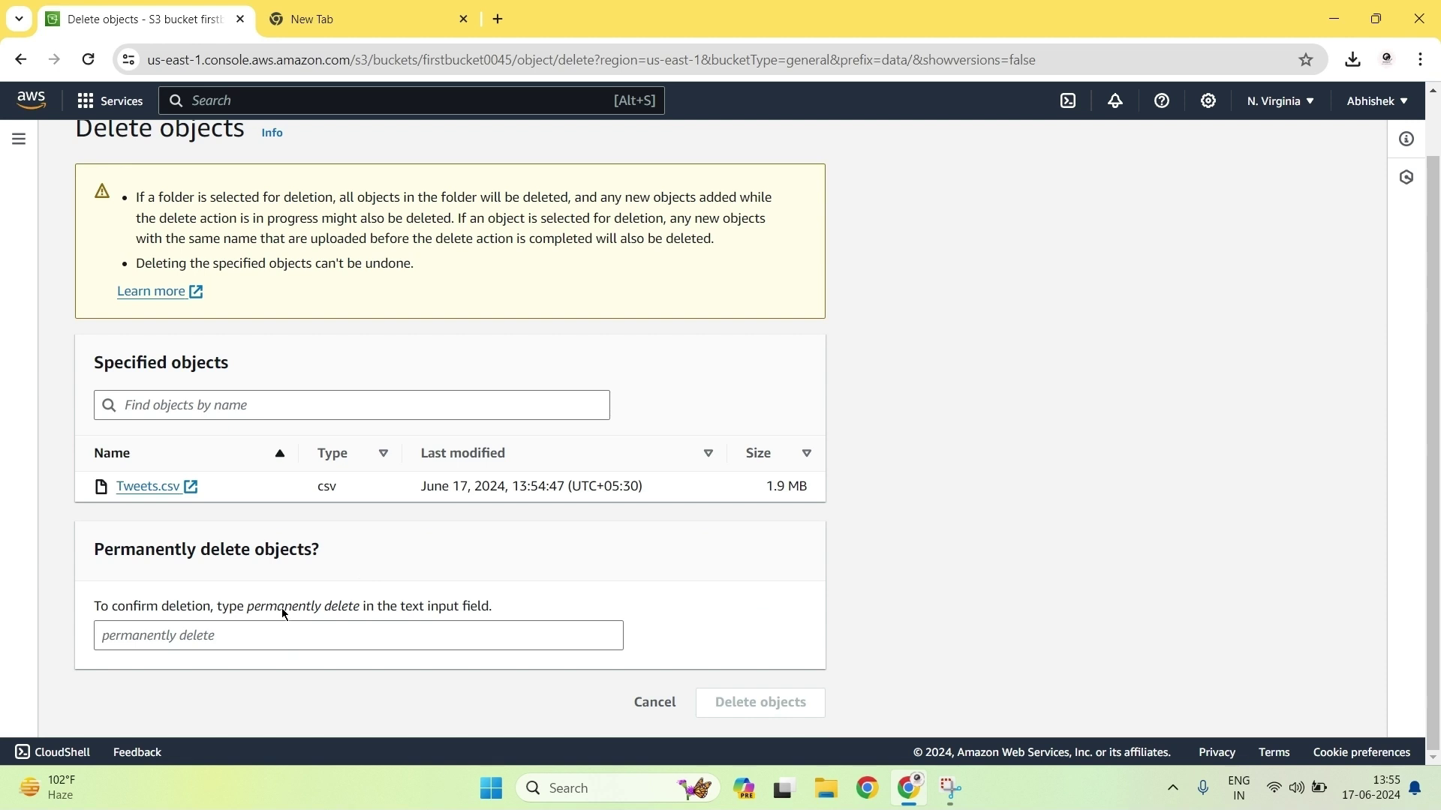
key(shift+Right)
key(shift+Right)
key(shift+Right)
key(shift+Right)
key(shift+Right)
key(shift+Right)
key(shift+Right)
key(ctrl+c)
click(231, 631)
key(ctrl+v)
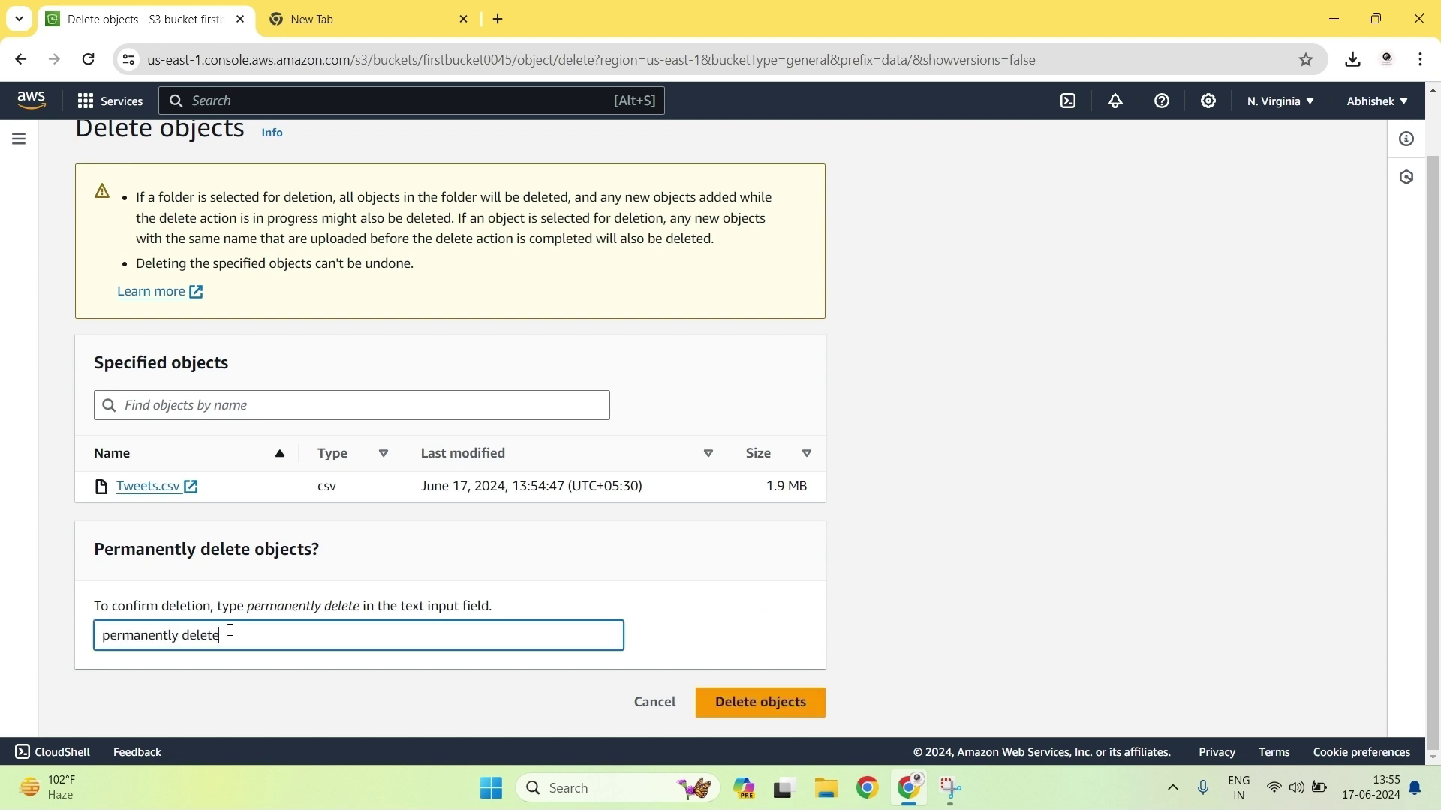
click(732, 702)
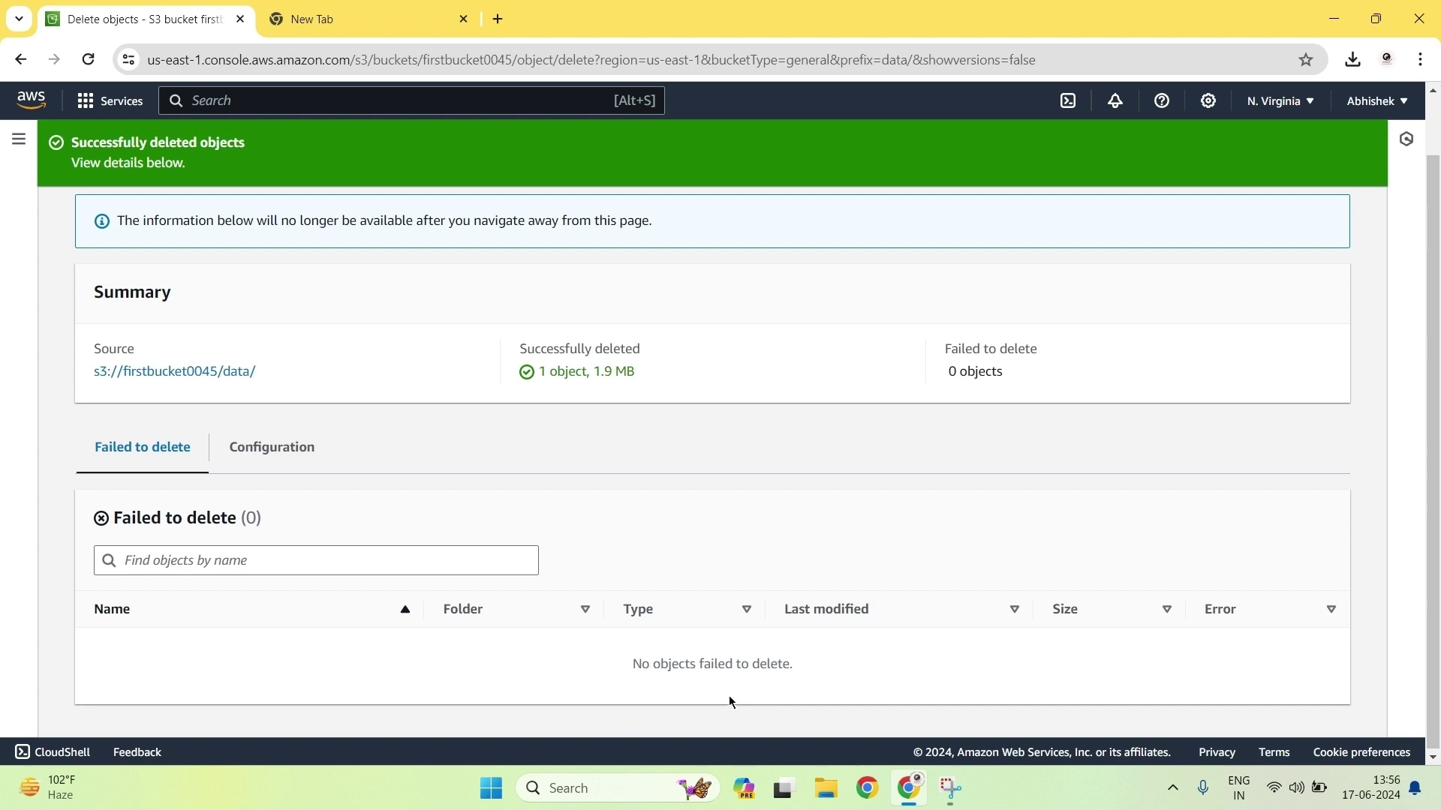
scroll(732, 701, up, 2)
click(1317, 225)
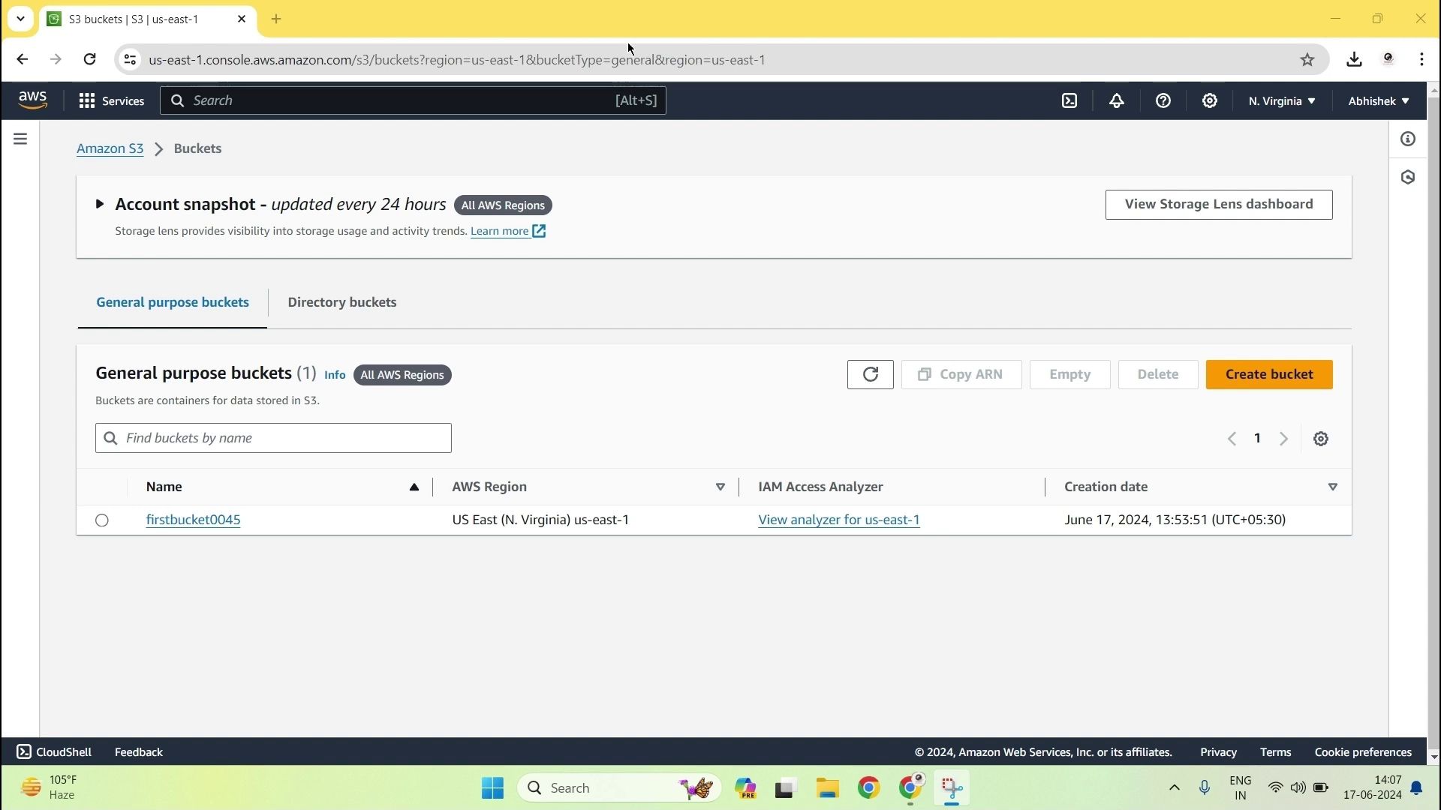
Open firstbucket0045 and create a folder named dataCopied in it, without specifying an encryption key
click(229, 523)
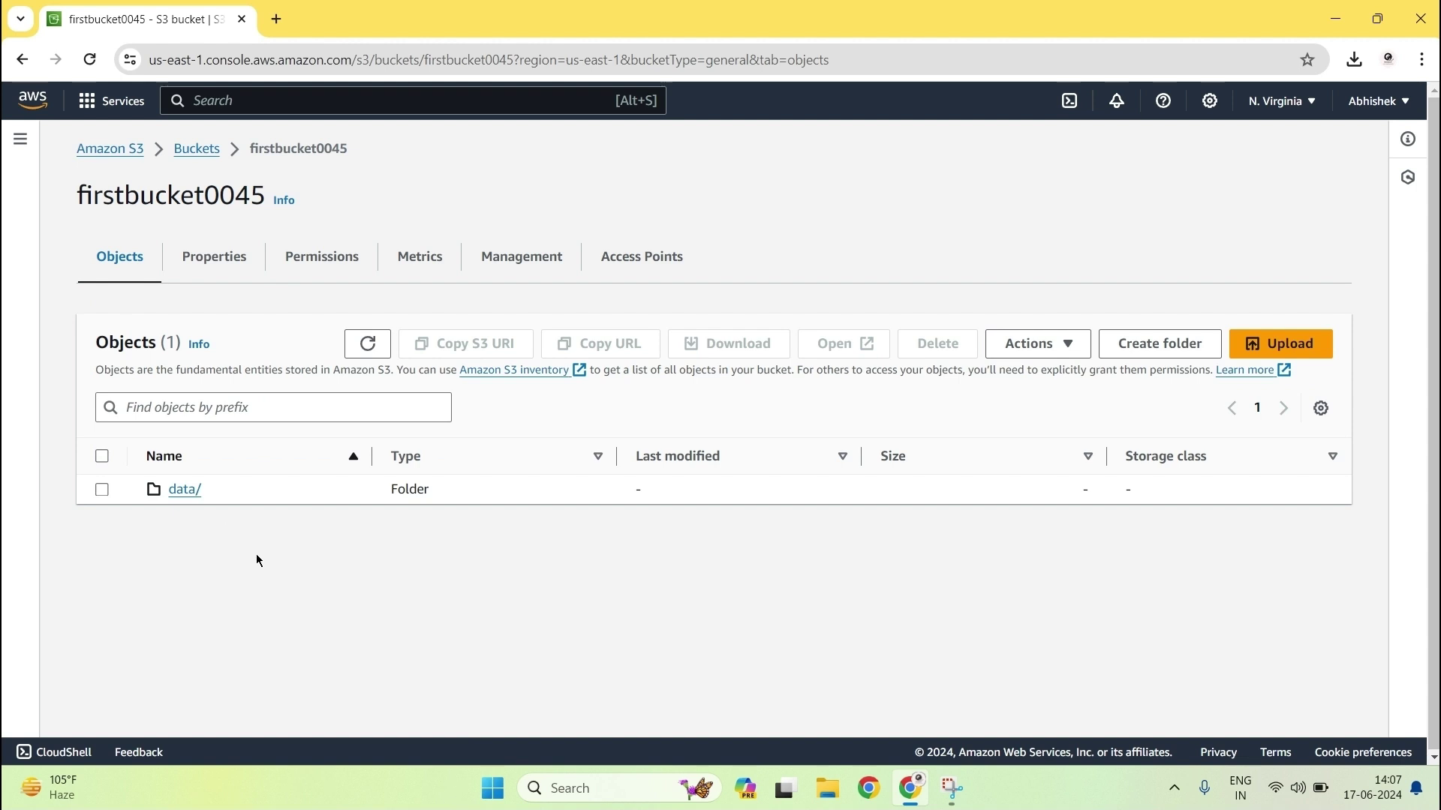
click(1151, 350)
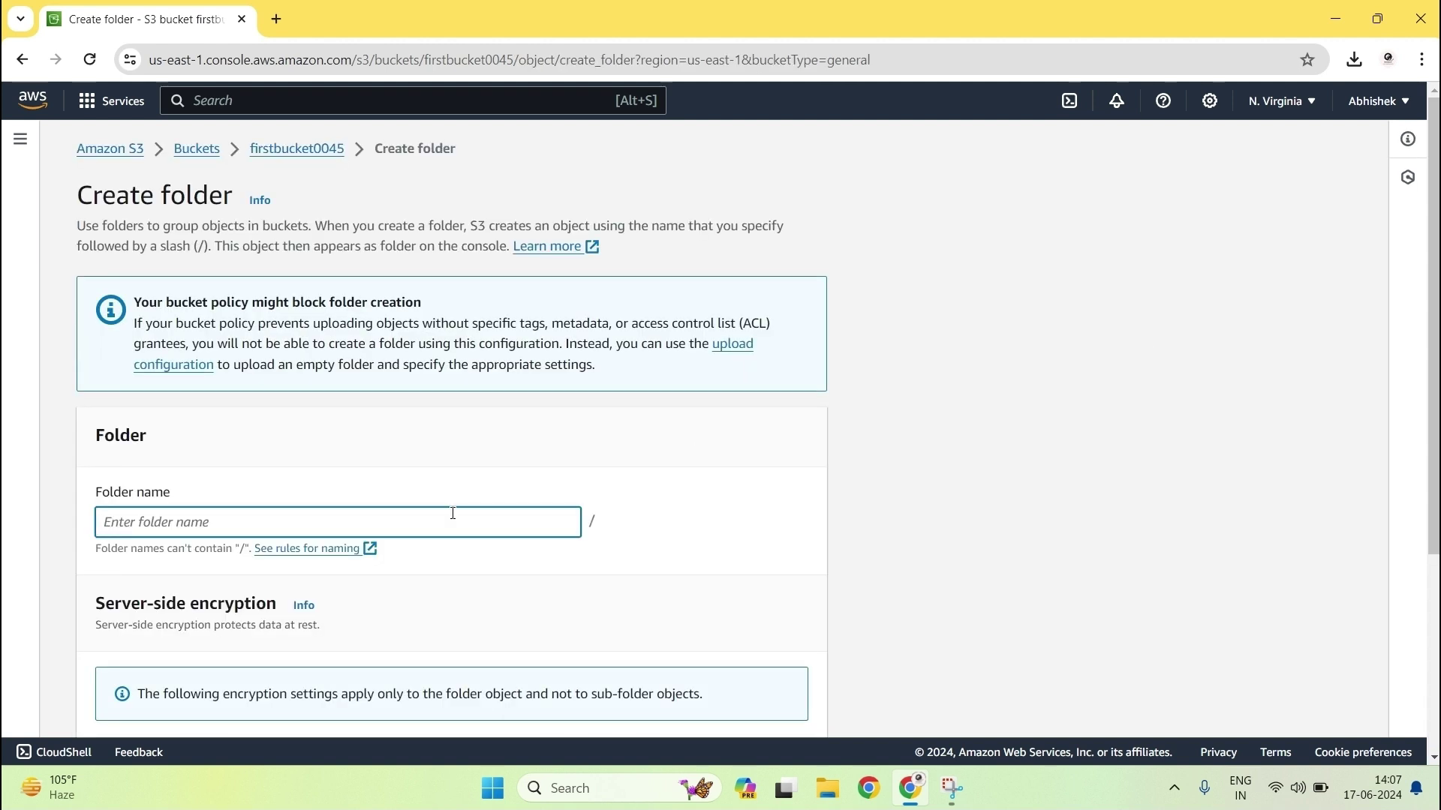
text(data)
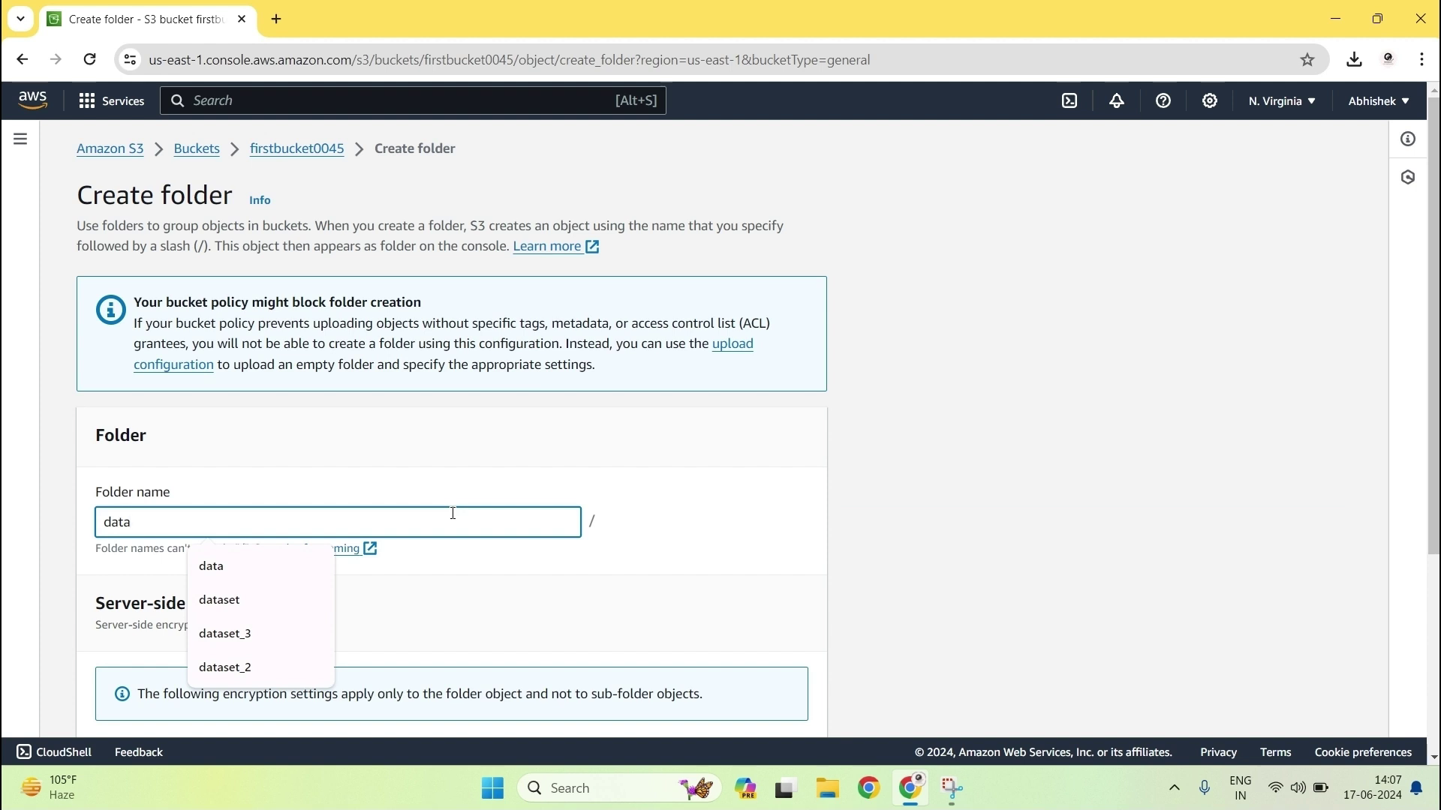
text(Copied)
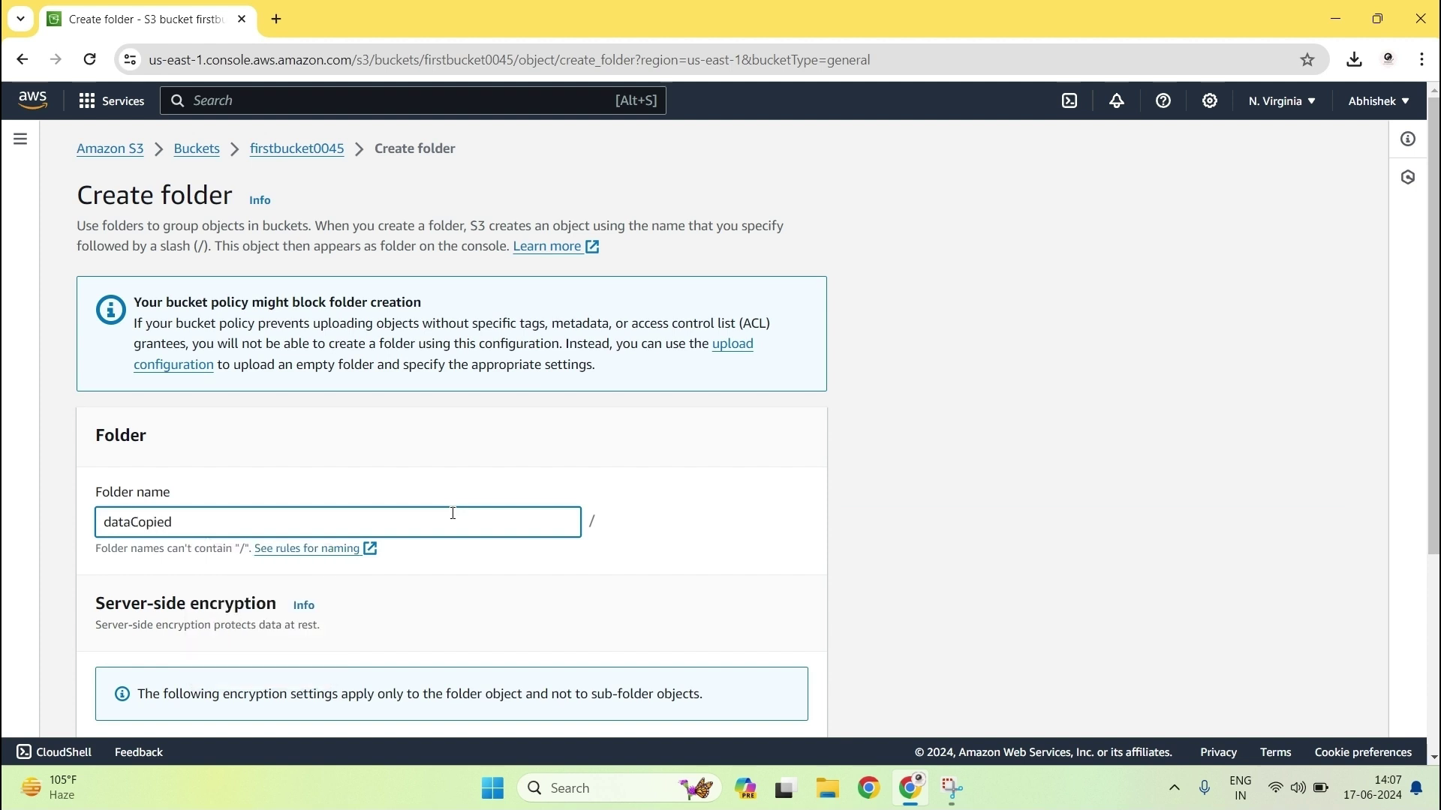
scroll(453, 514, down, 4)
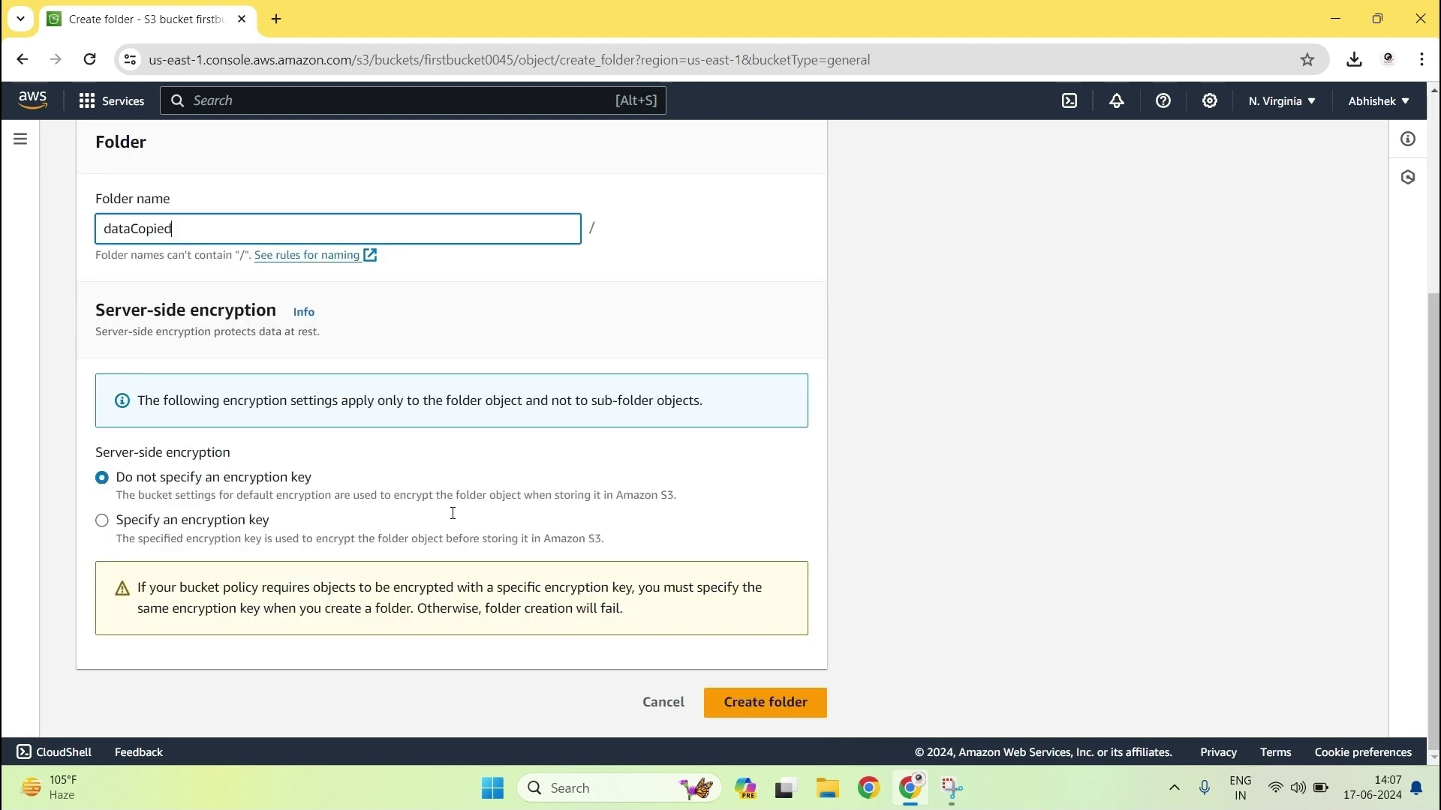
click(742, 711)
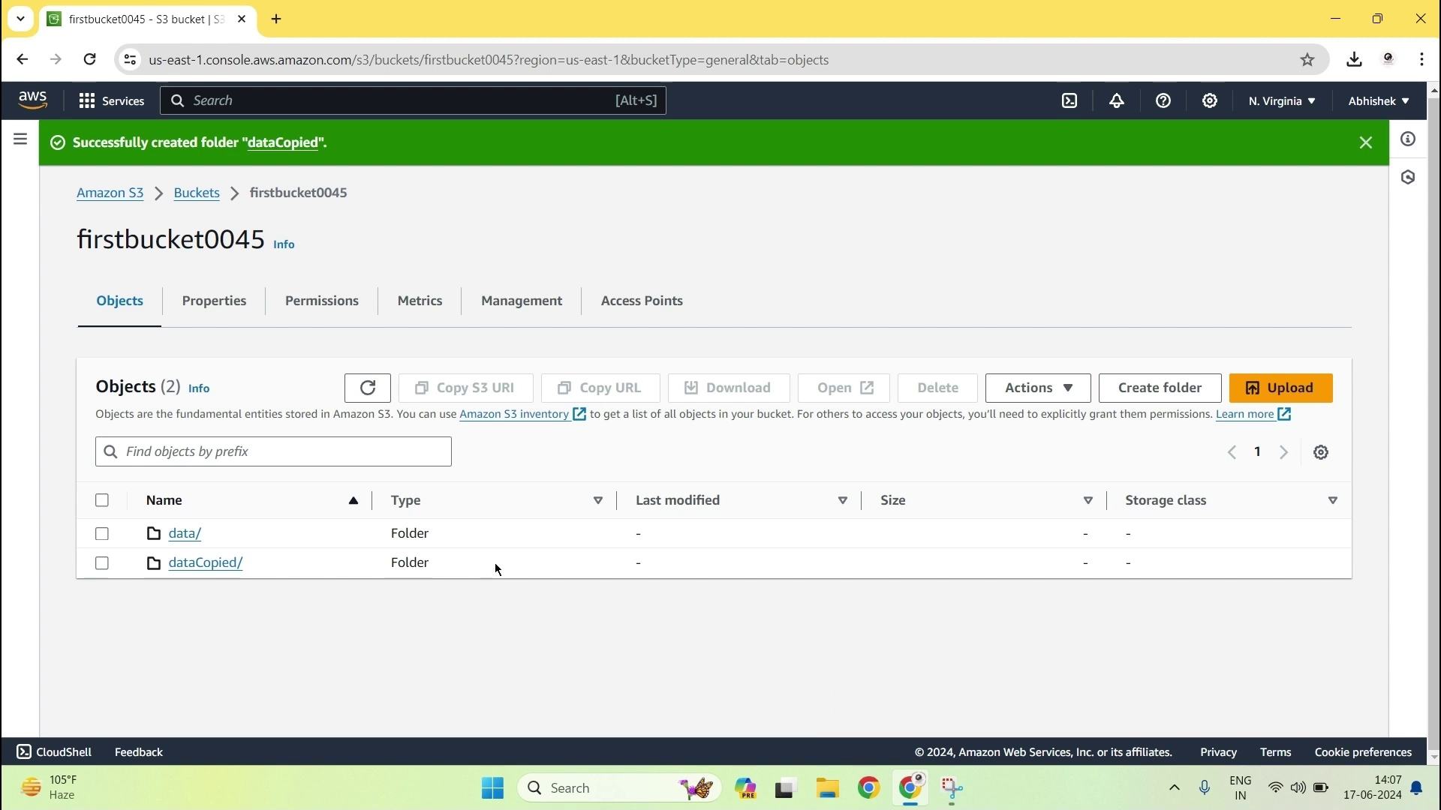
Create another folder named dataTarget in firstbucket0045, keeping the default encryption setting
click(1131, 383)
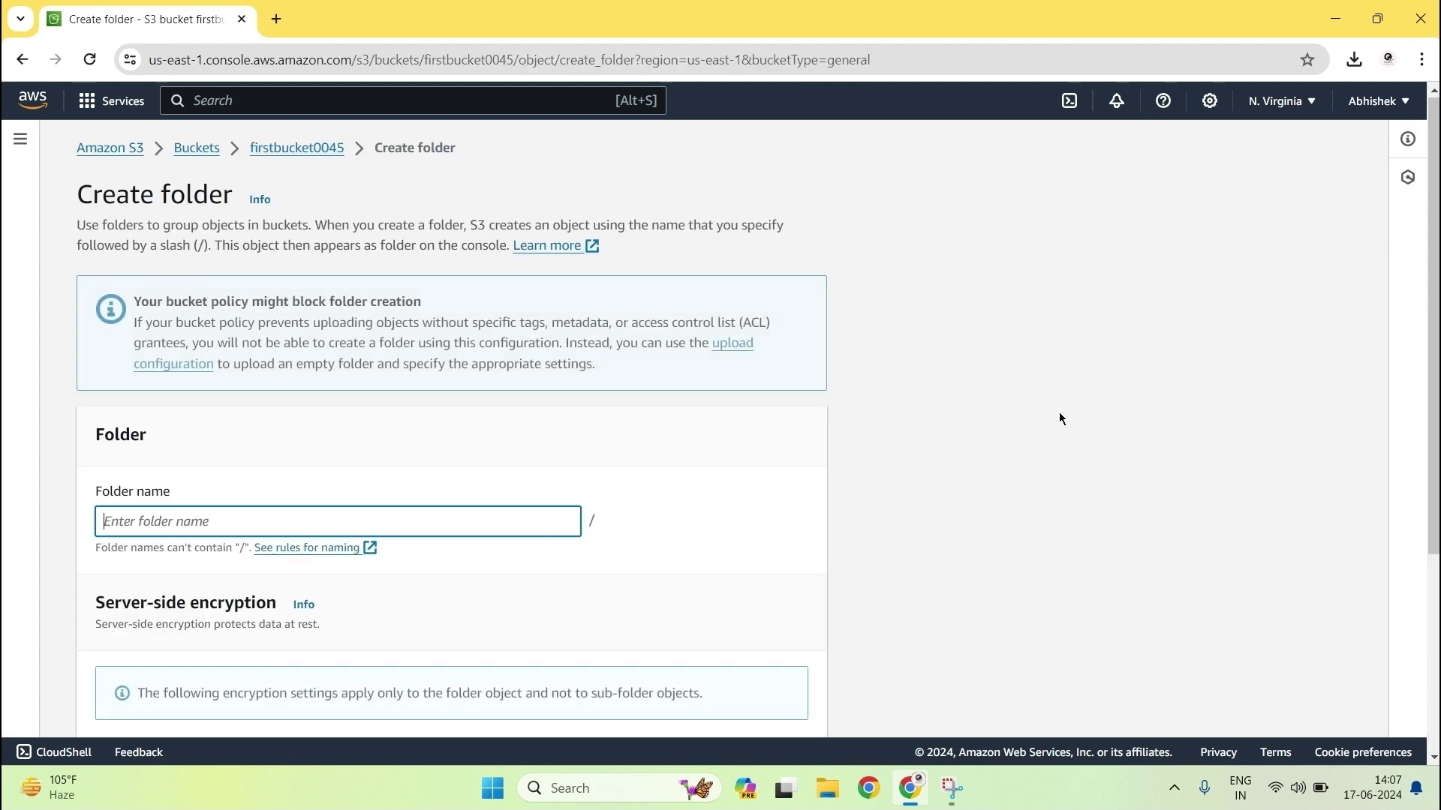
text(data)
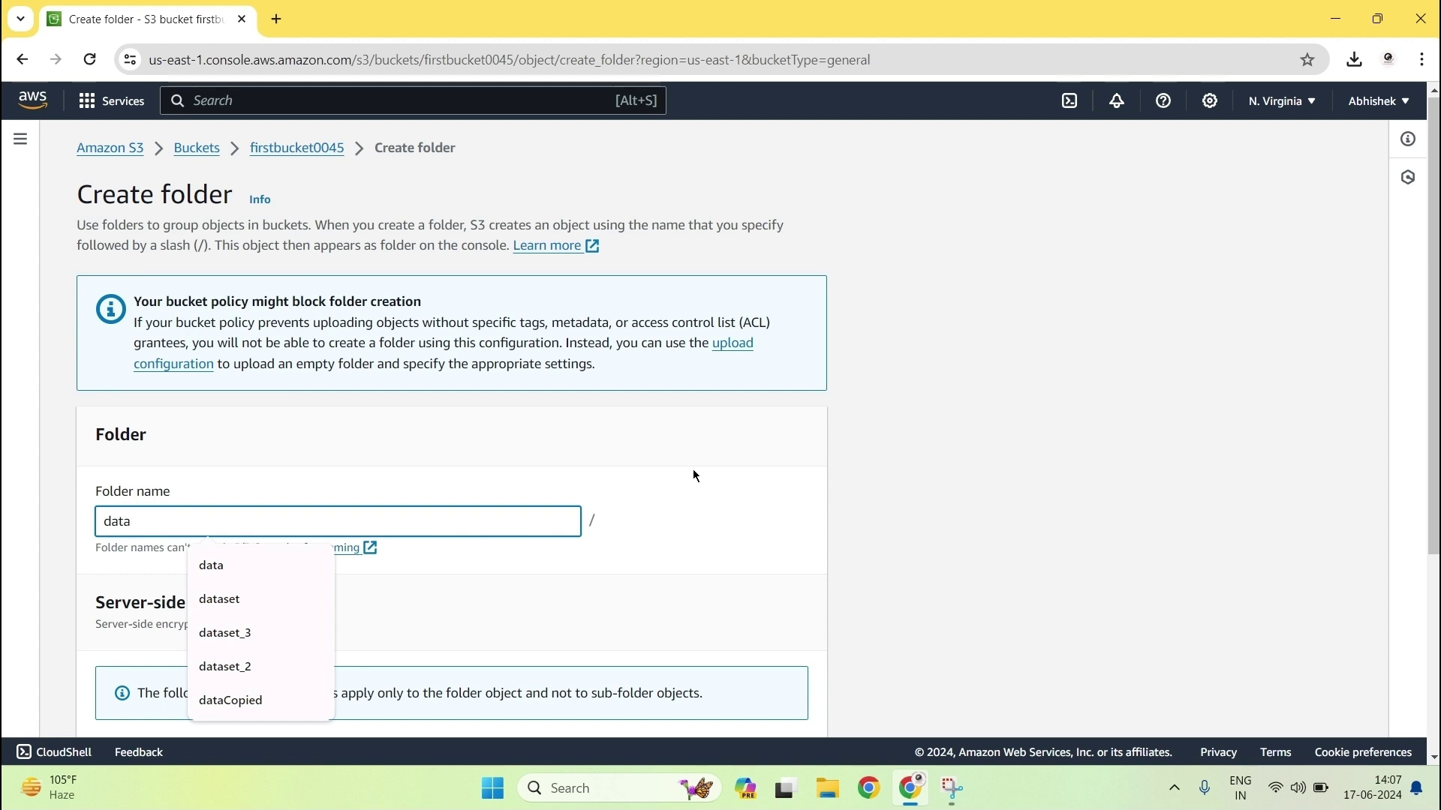
text(_tar)
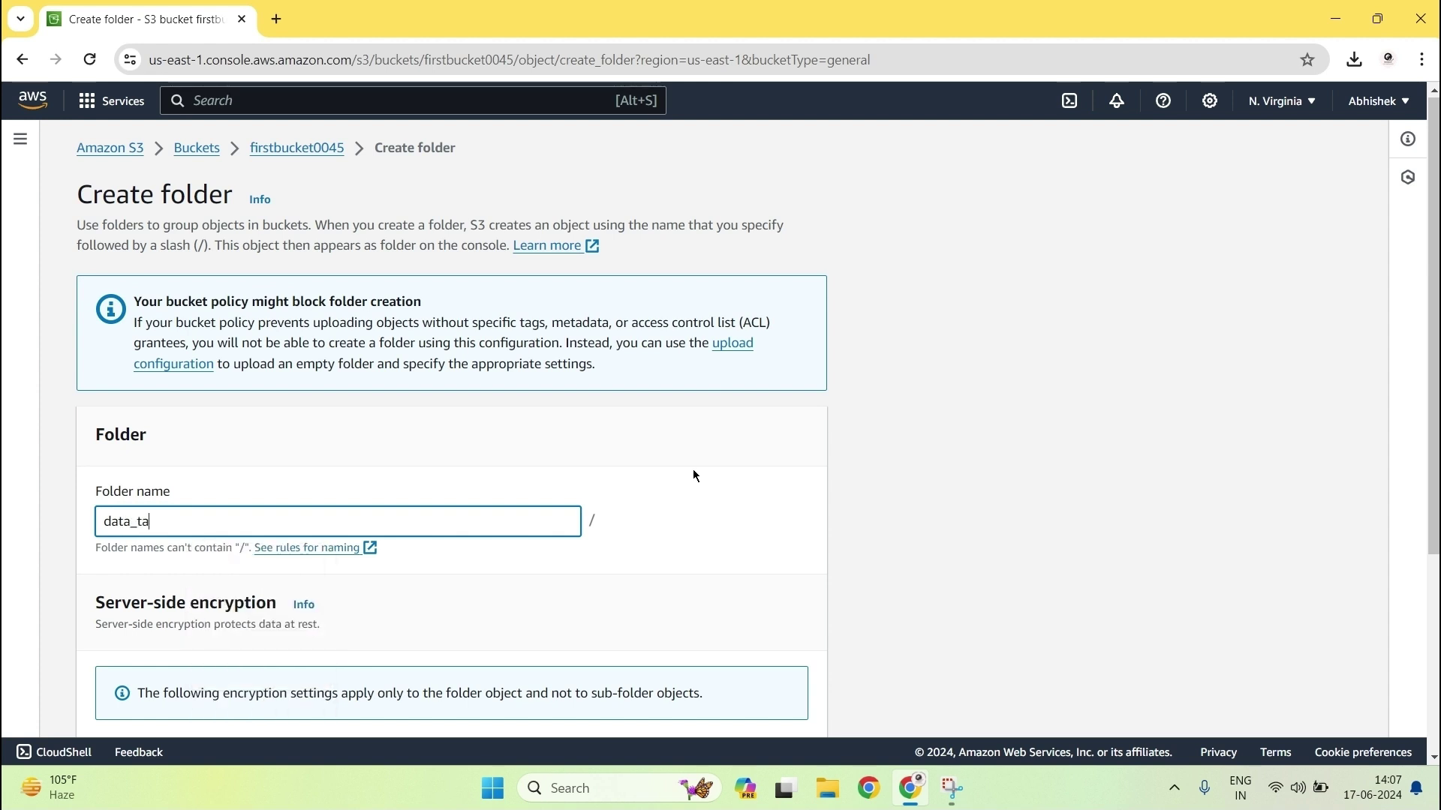
key(BackSpace)
key(BackSpace)
key(BackSpace)
key(BackSpace)
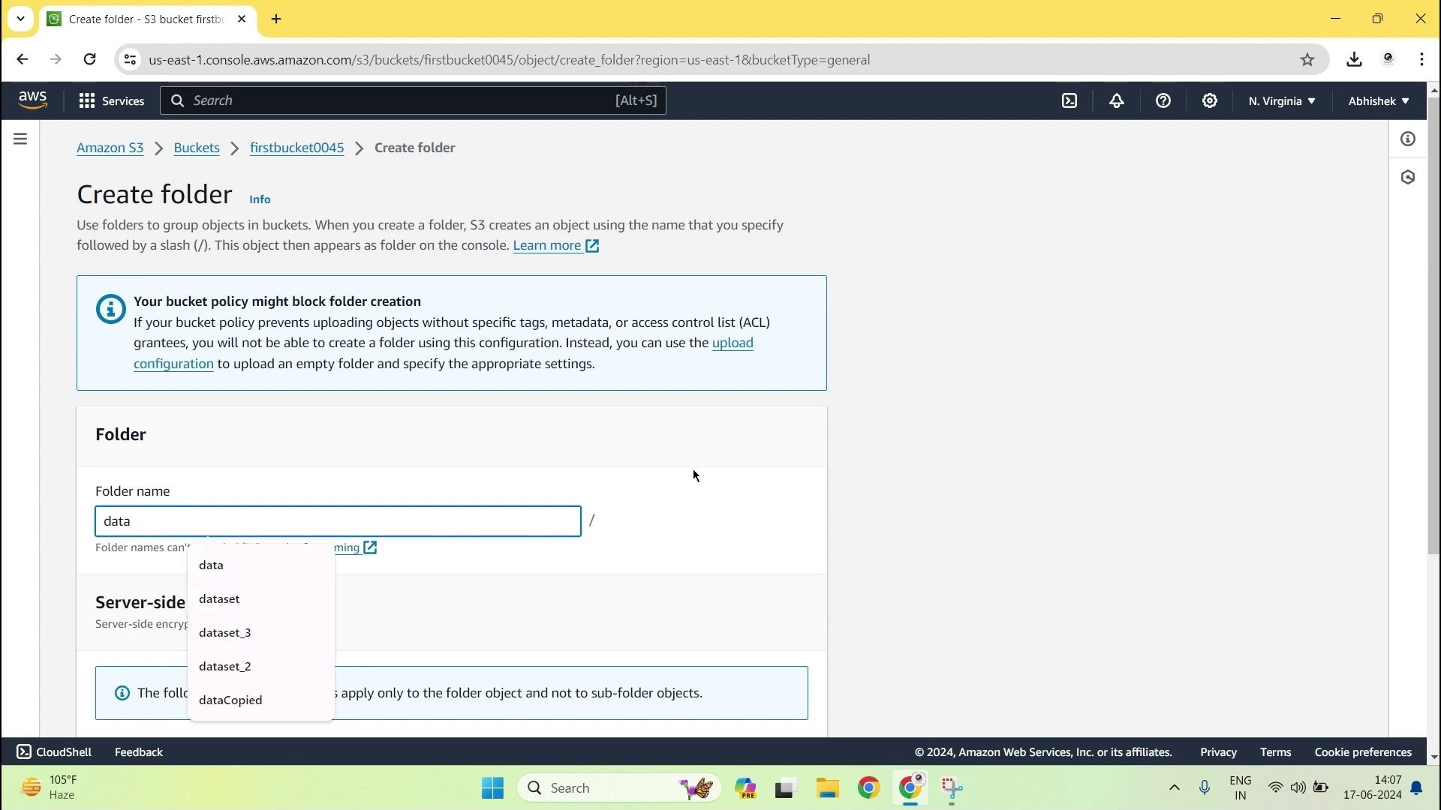
text(Target)
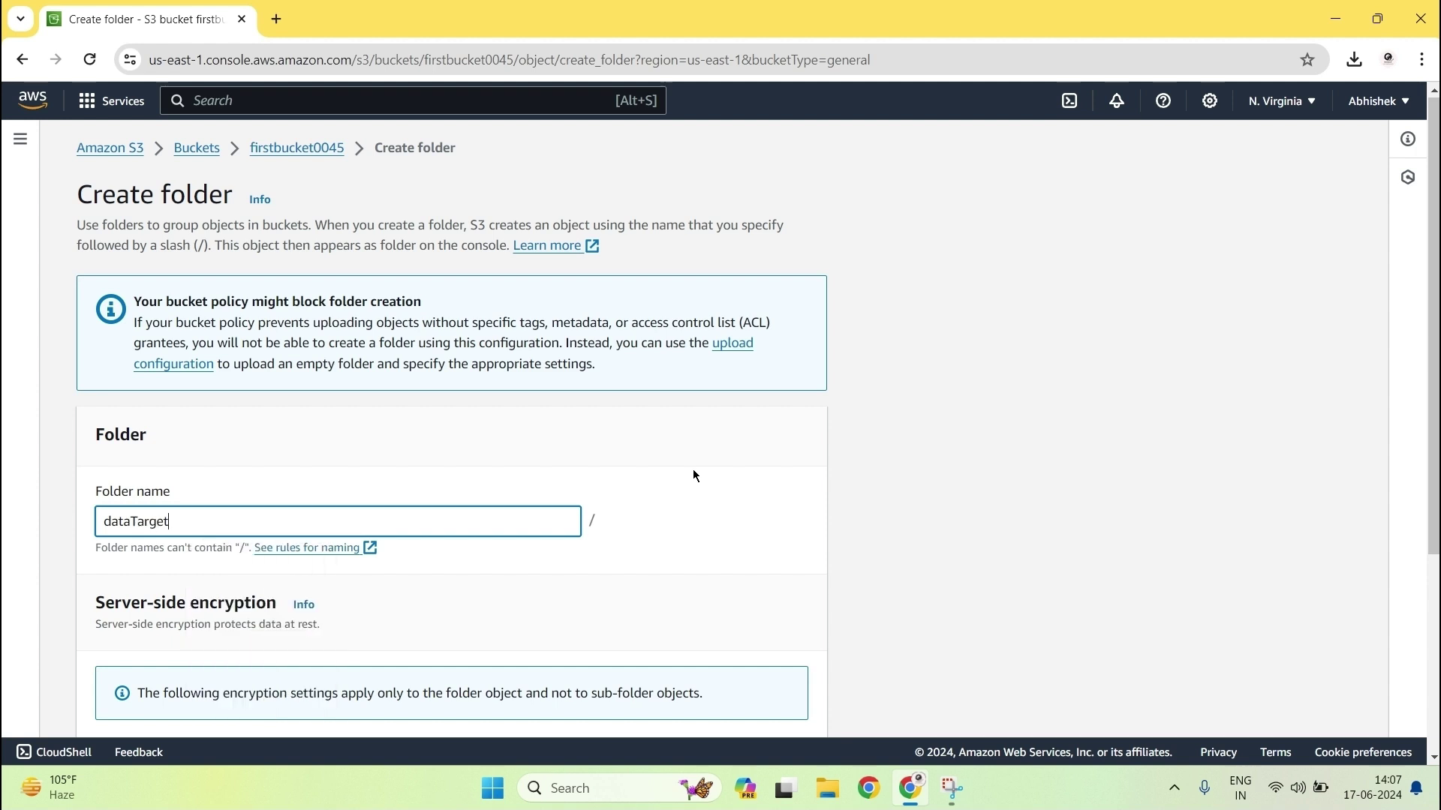
scroll(691, 475, down, 4)
click(780, 702)
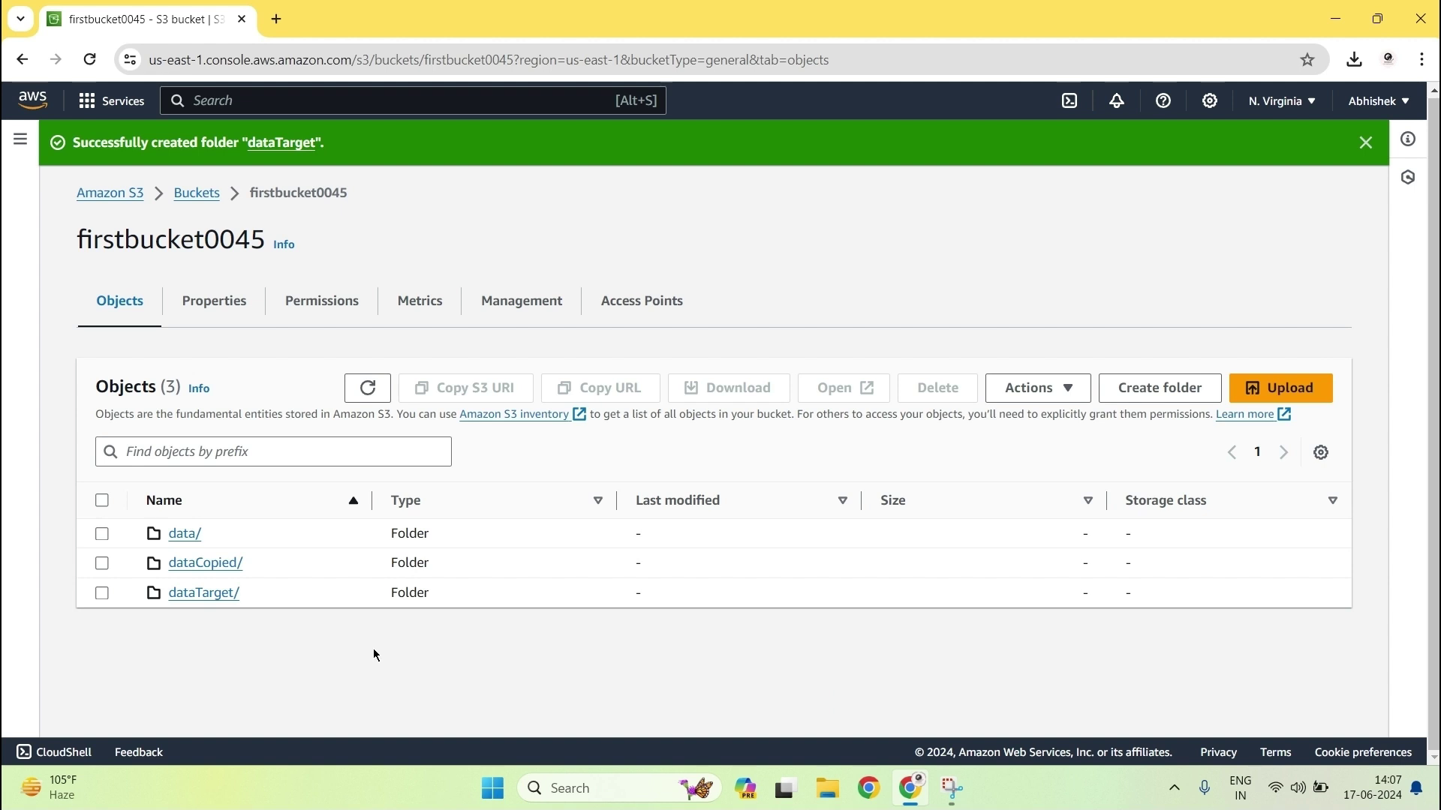
Start an upload in the data folder of firstbucket0045 and add the local file Tweets.csv from Downloads
click(182, 535)
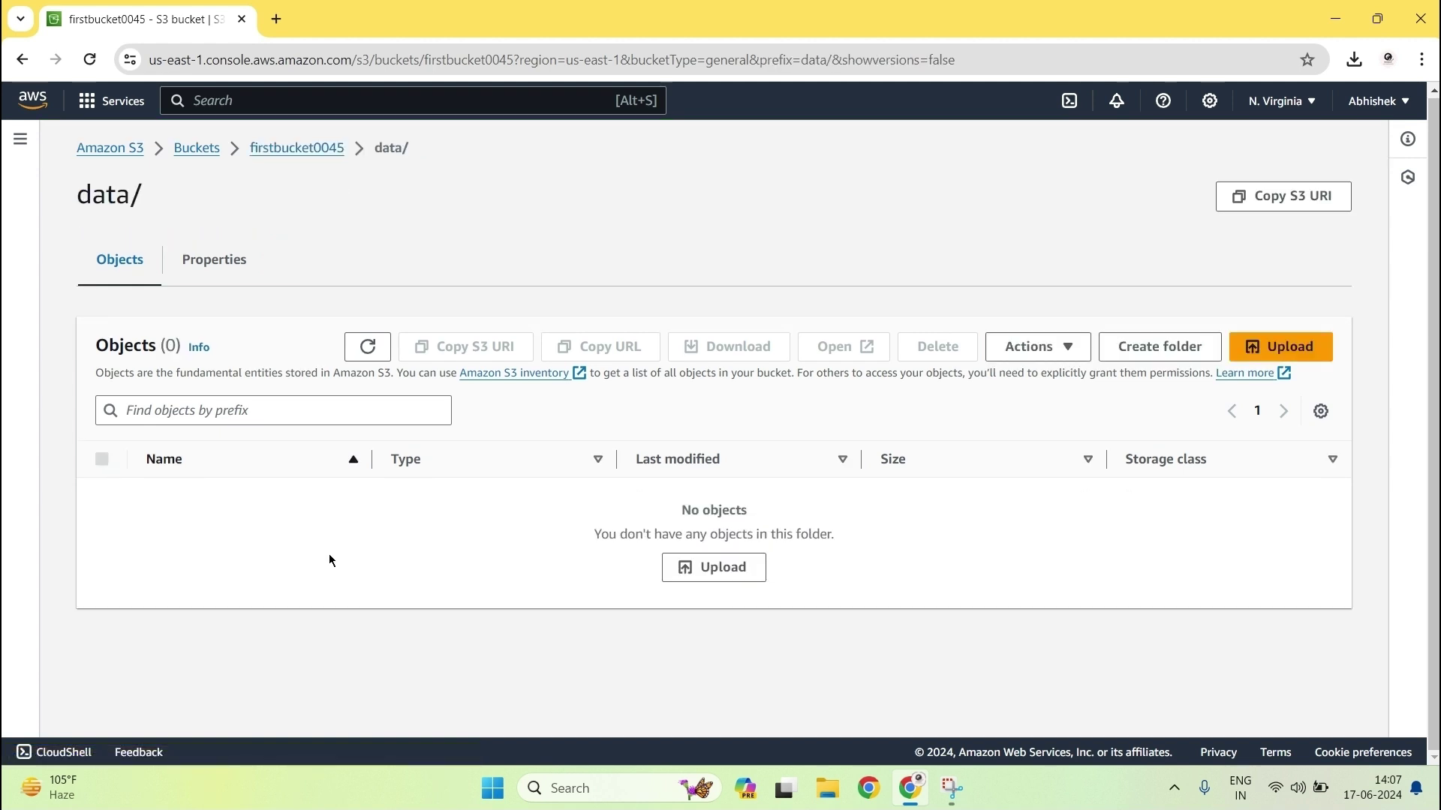
click(1261, 359)
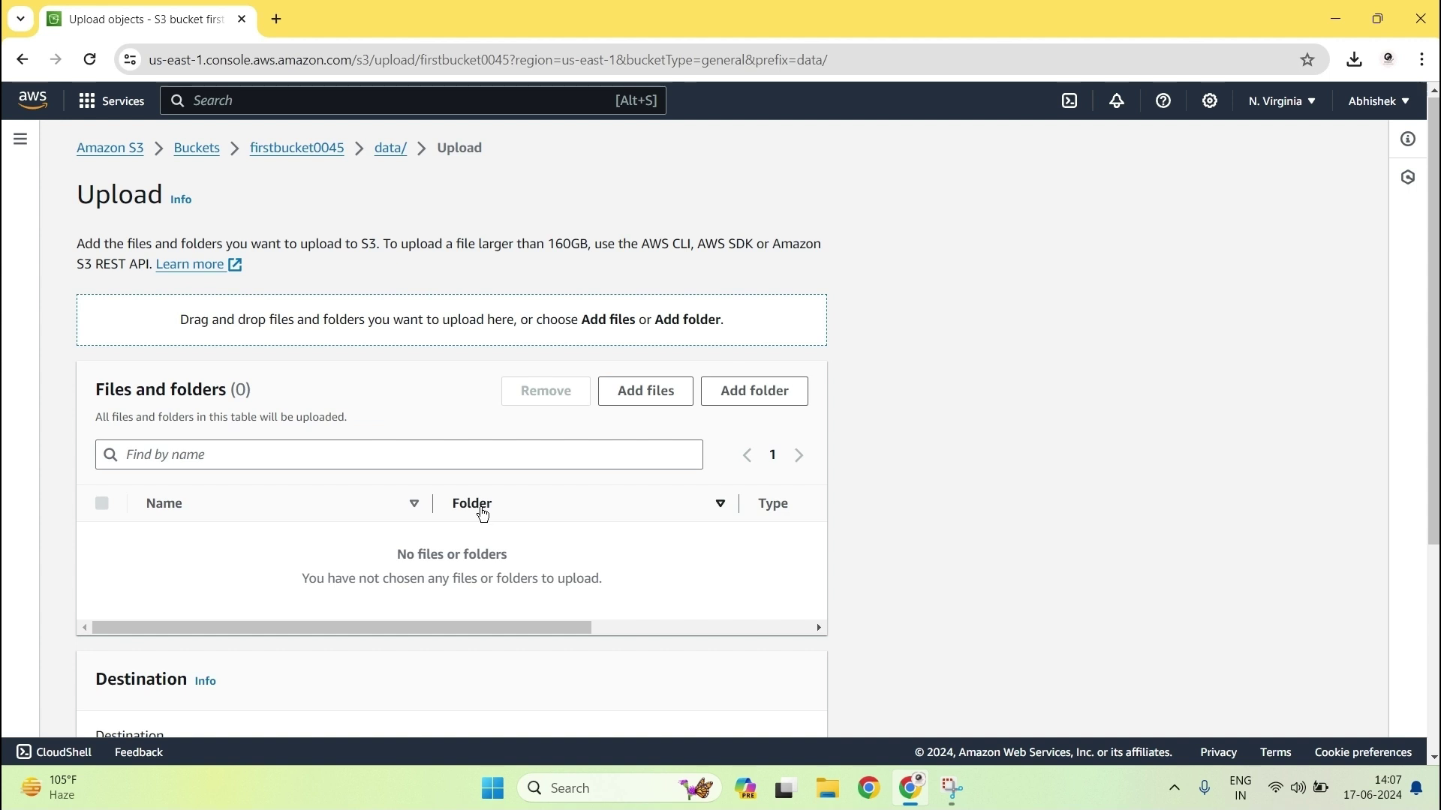
click(632, 403)
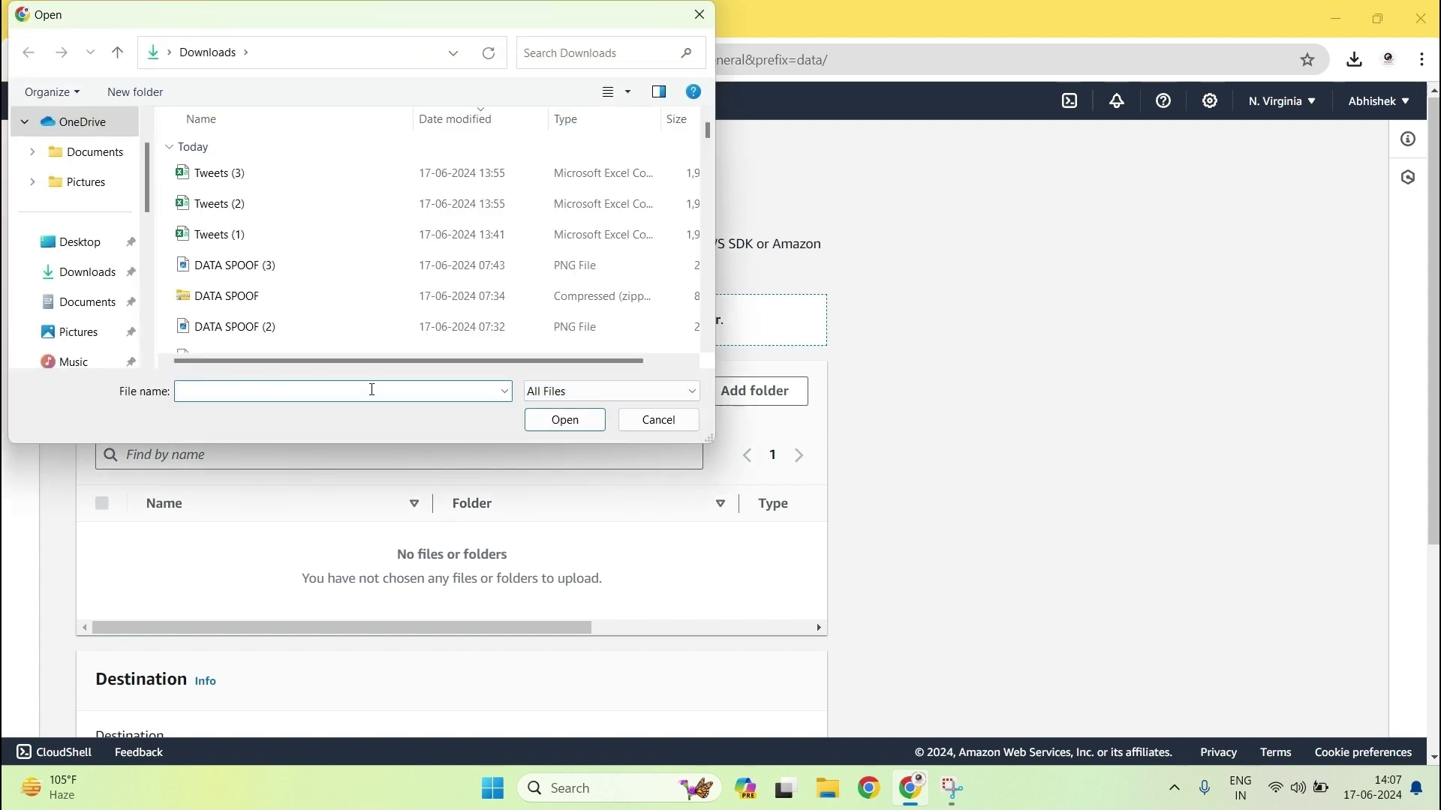
text(tw)
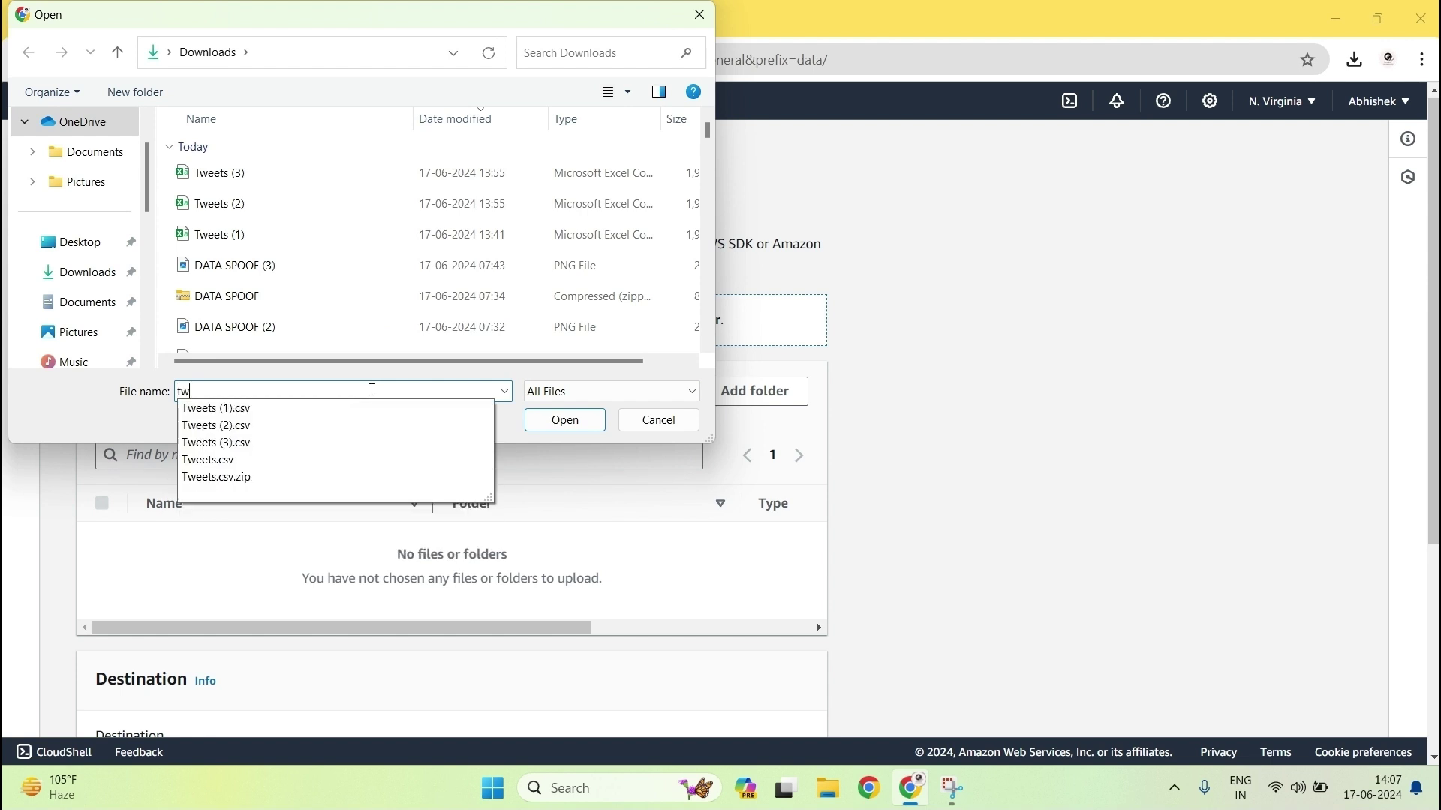
key(Down)
key(Down)
key(Down)
key(Down)
key(Return)
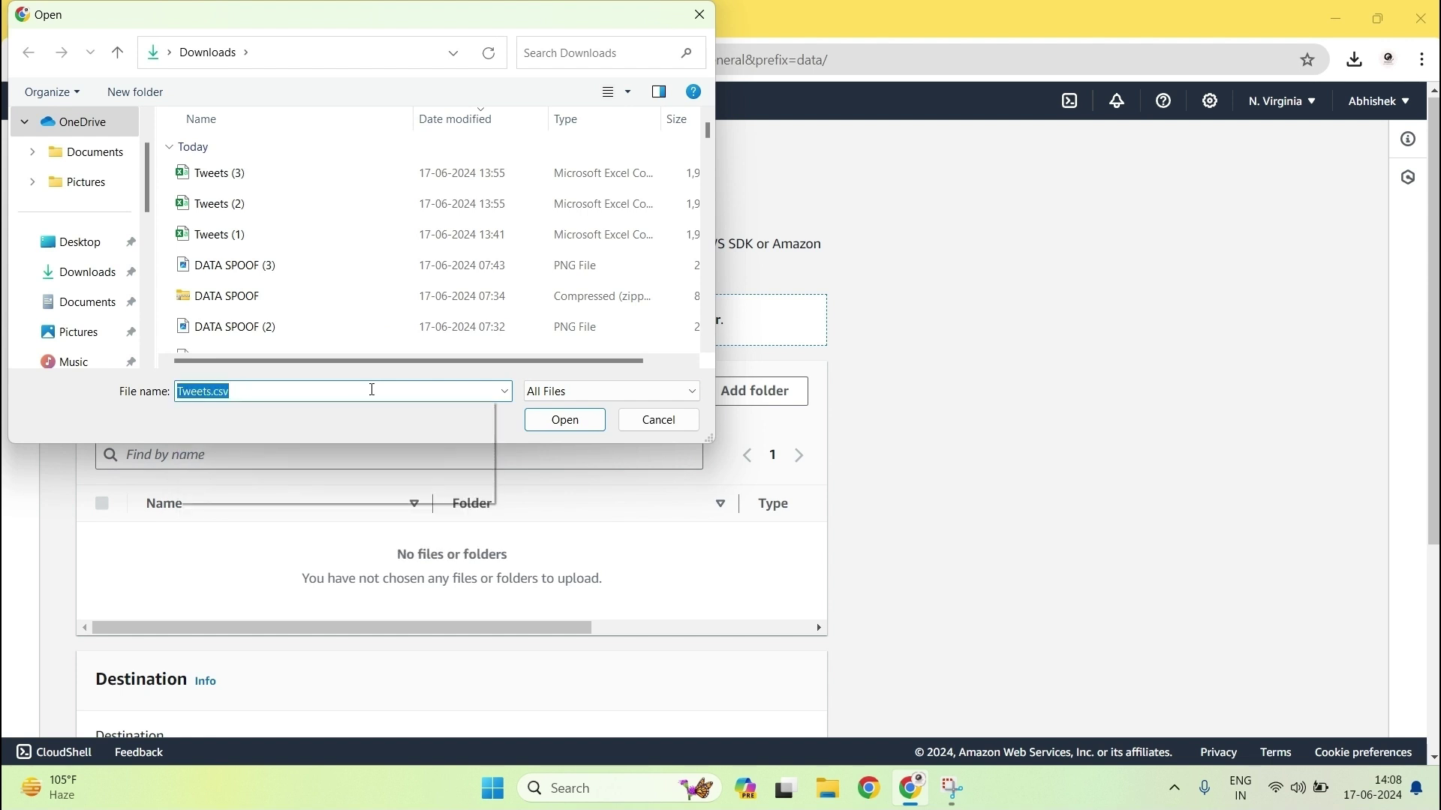
key(Return)
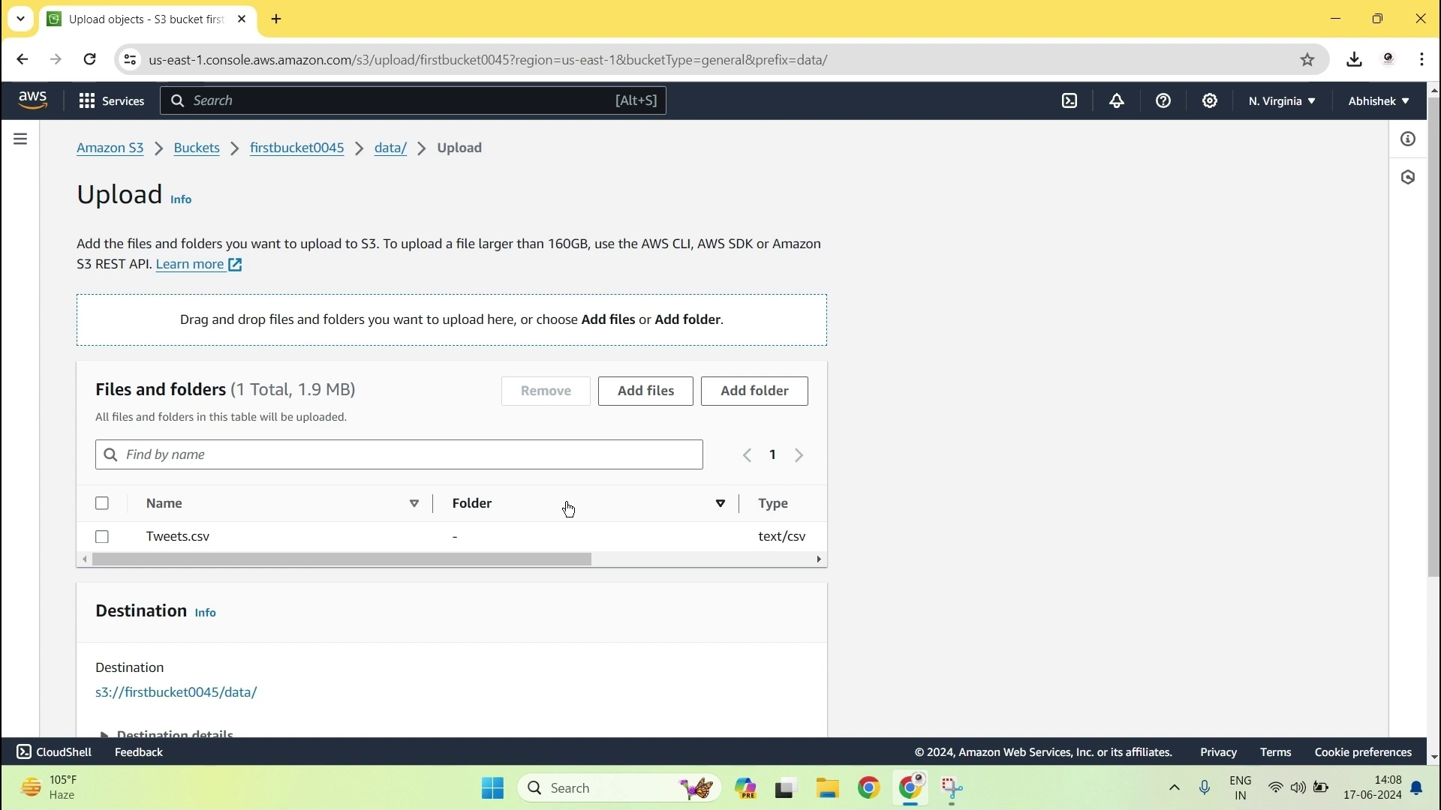
Upload the added Tweets.csv to s3://firstbucket0045/data/ and return to the data folder's object list
scroll(634, 629, down, 1)
scroll(634, 629, down, 3)
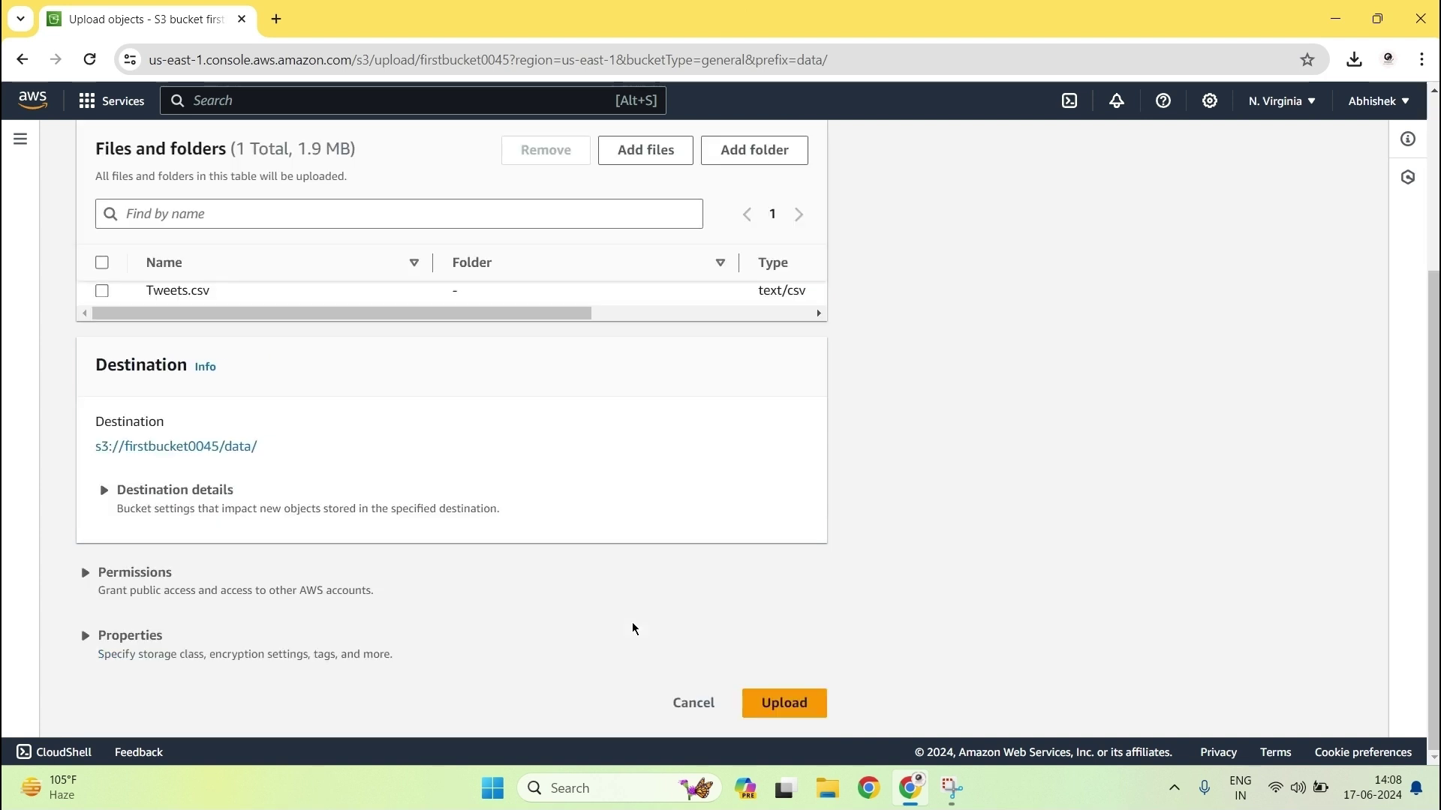
click(782, 713)
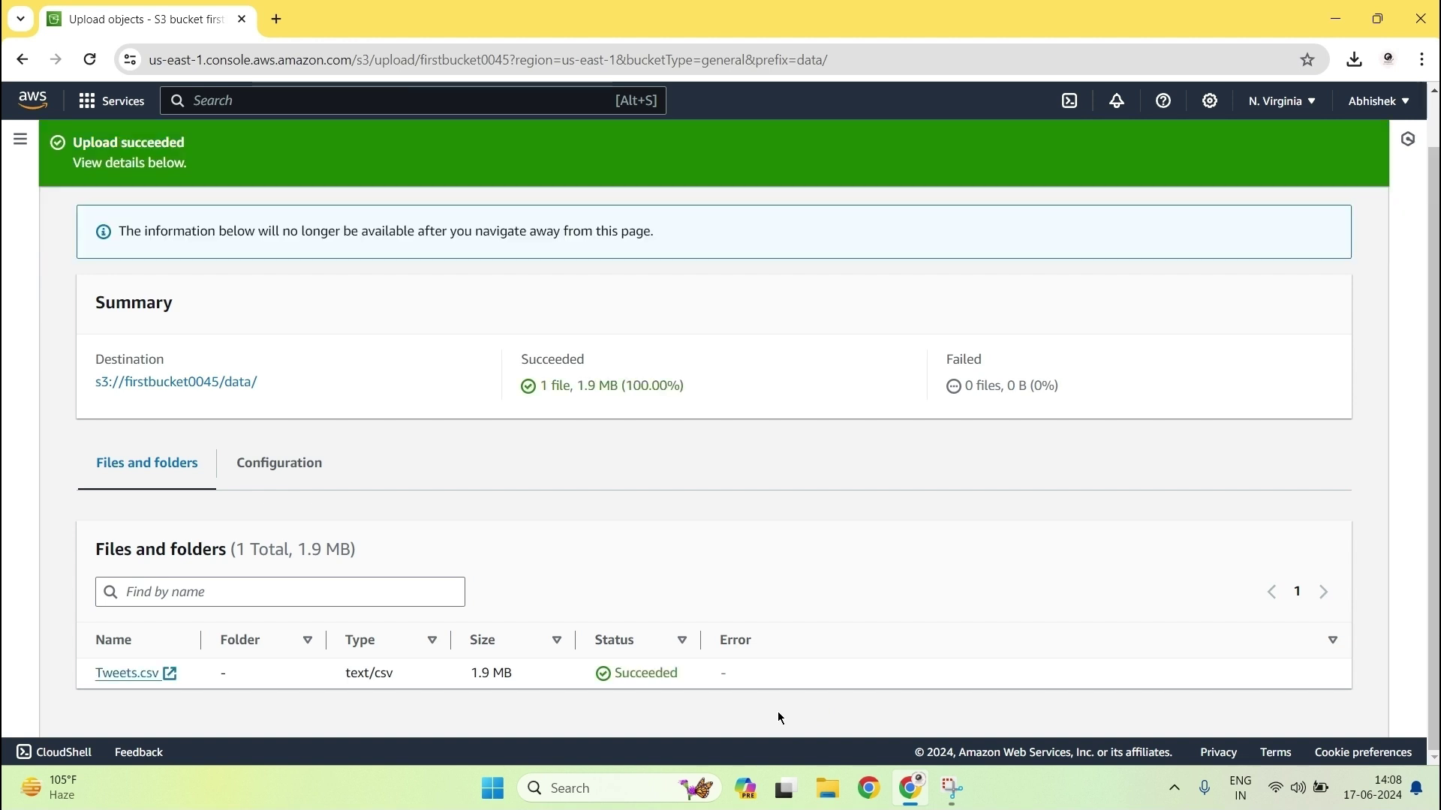
scroll(777, 718, up, 3)
click(1307, 222)
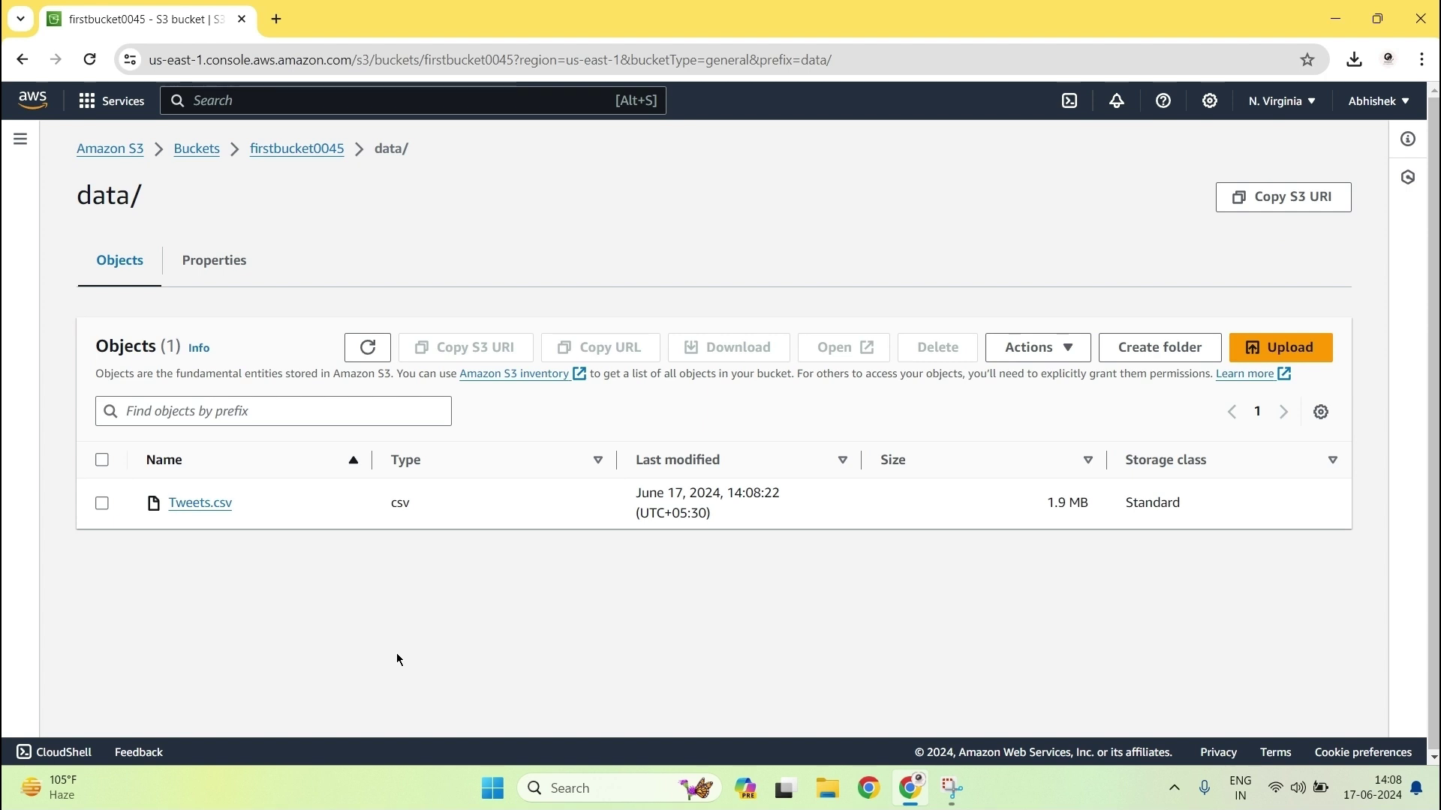
Start copying Tweets.csv from the data folder and choose the dataCopied folder of firstbucket0045 as the destination
click(102, 504)
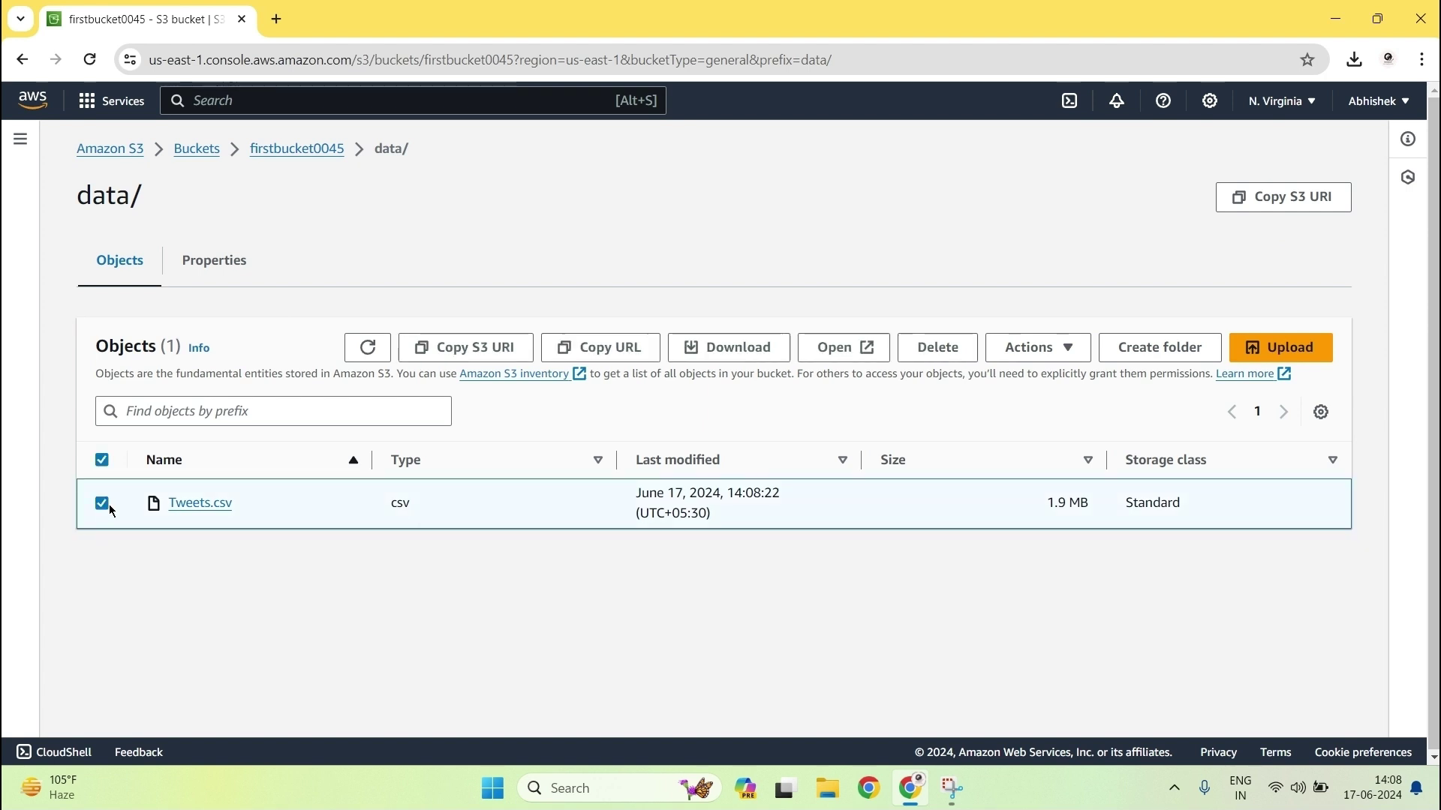
click(1037, 359)
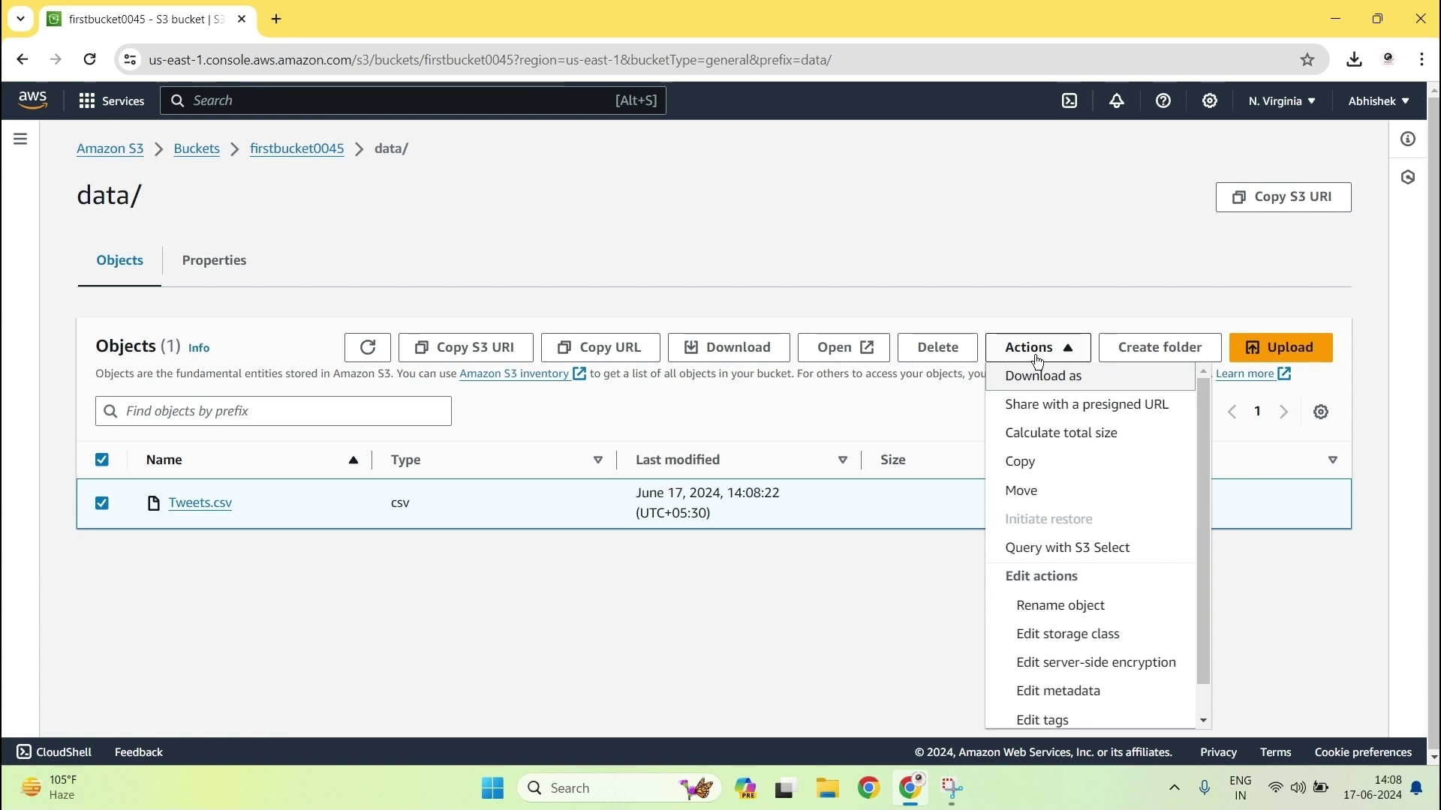
click(1043, 474)
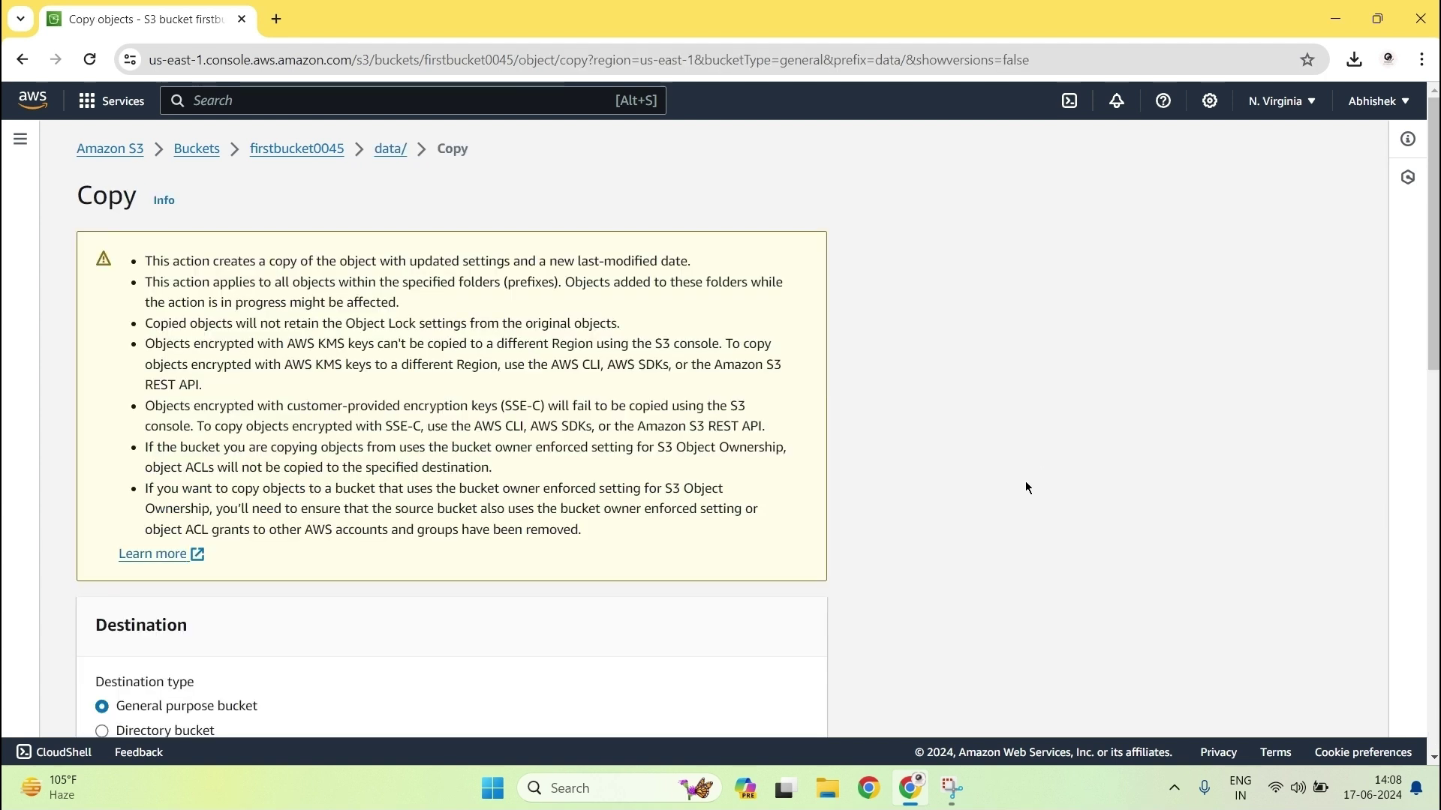
scroll(703, 598, down, 3)
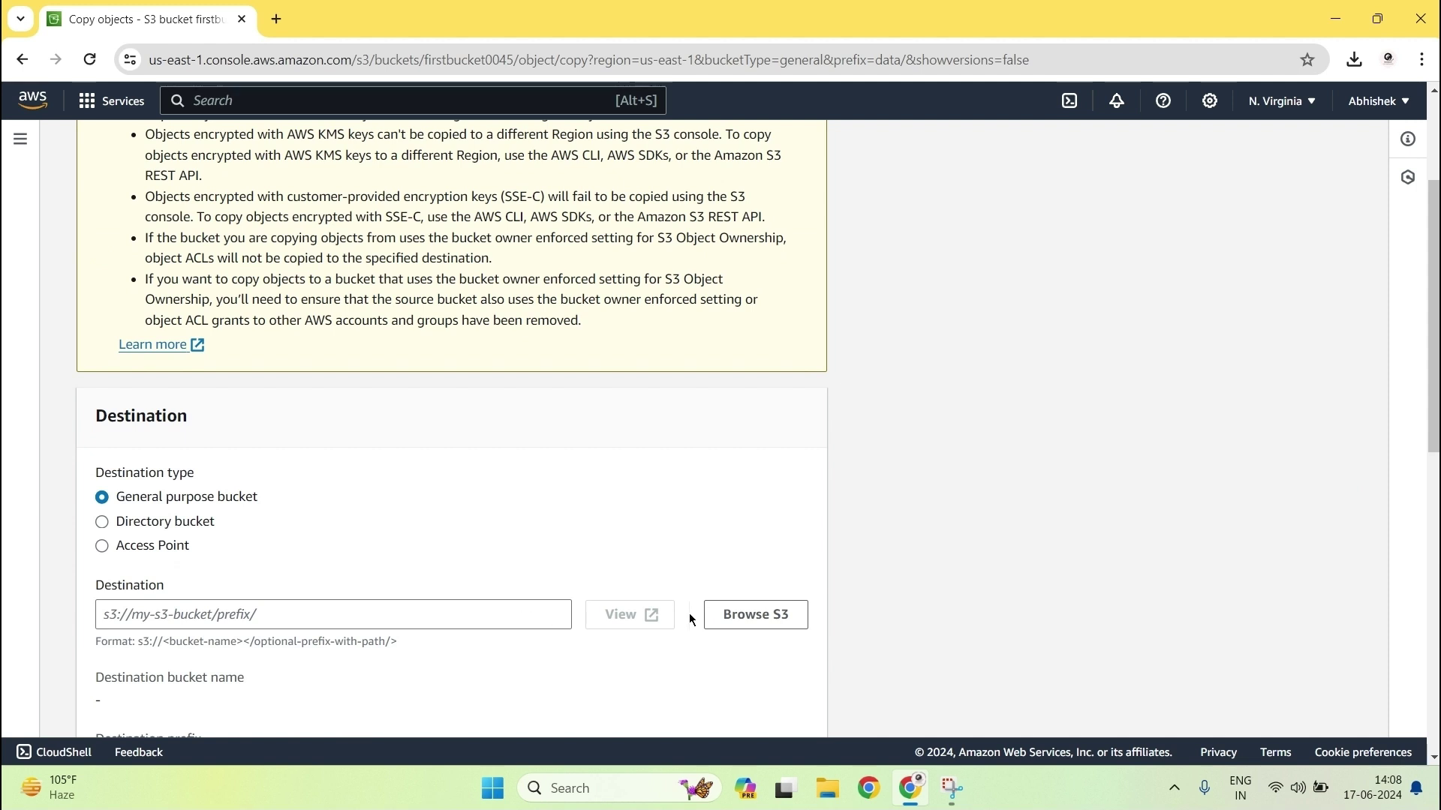
click(714, 617)
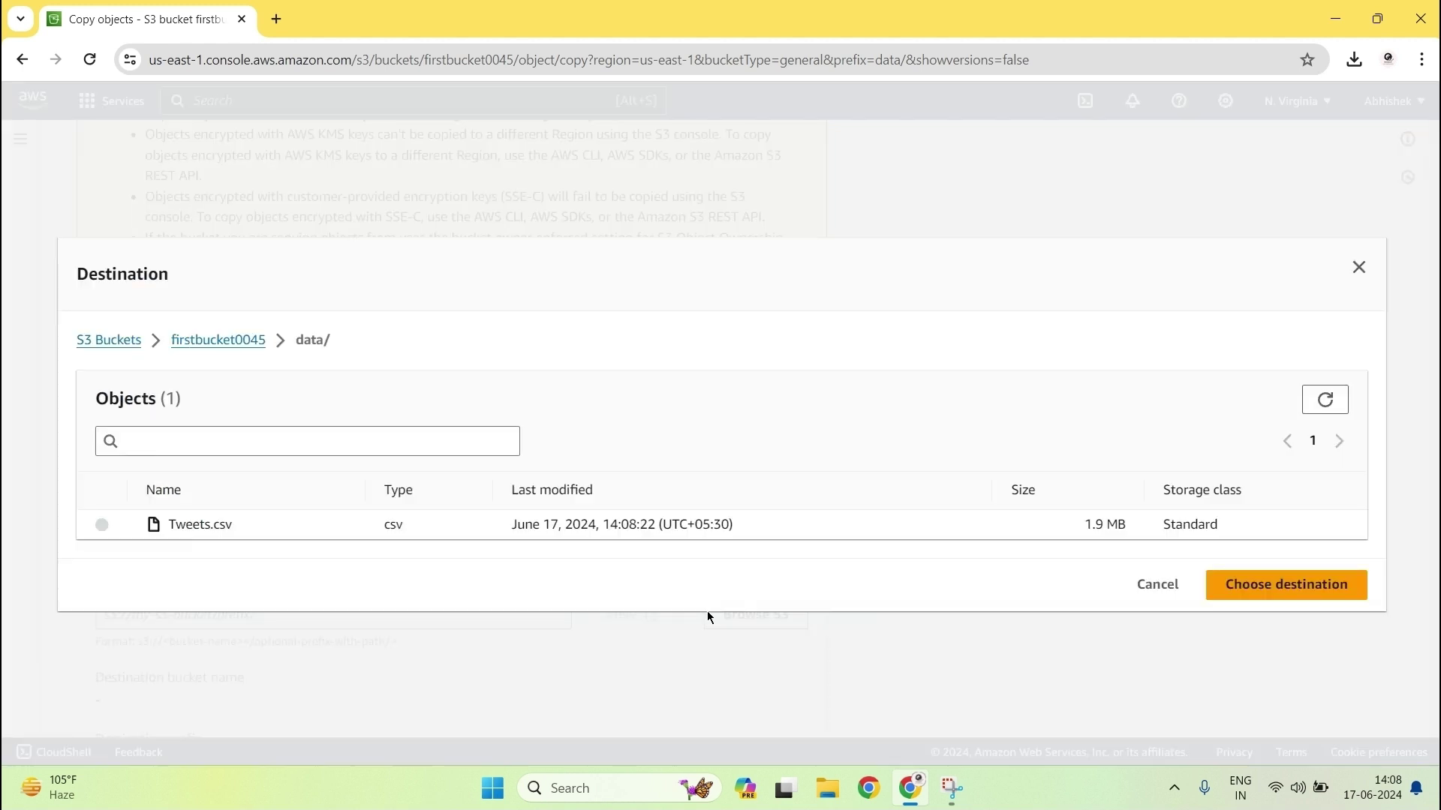
click(225, 341)
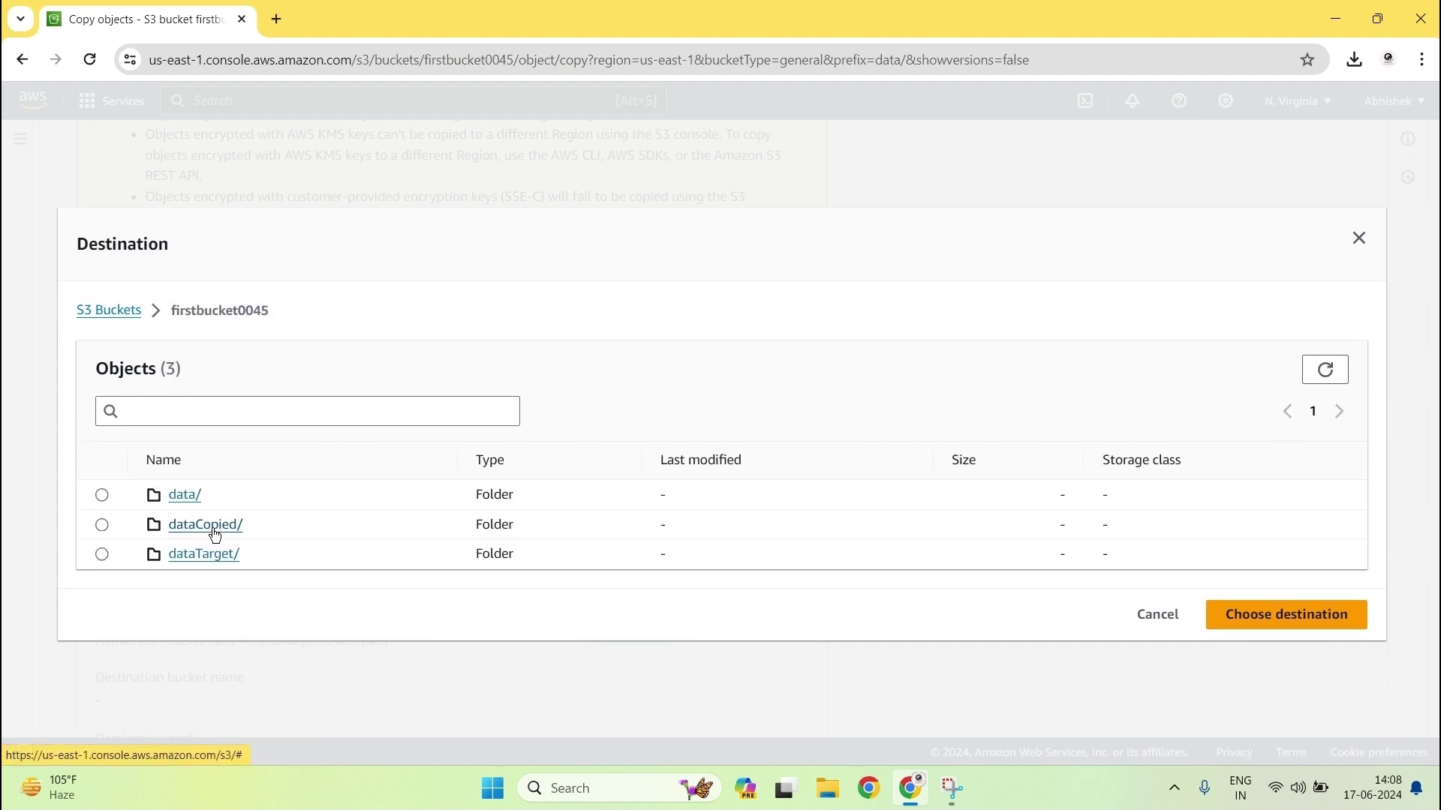
click(206, 525)
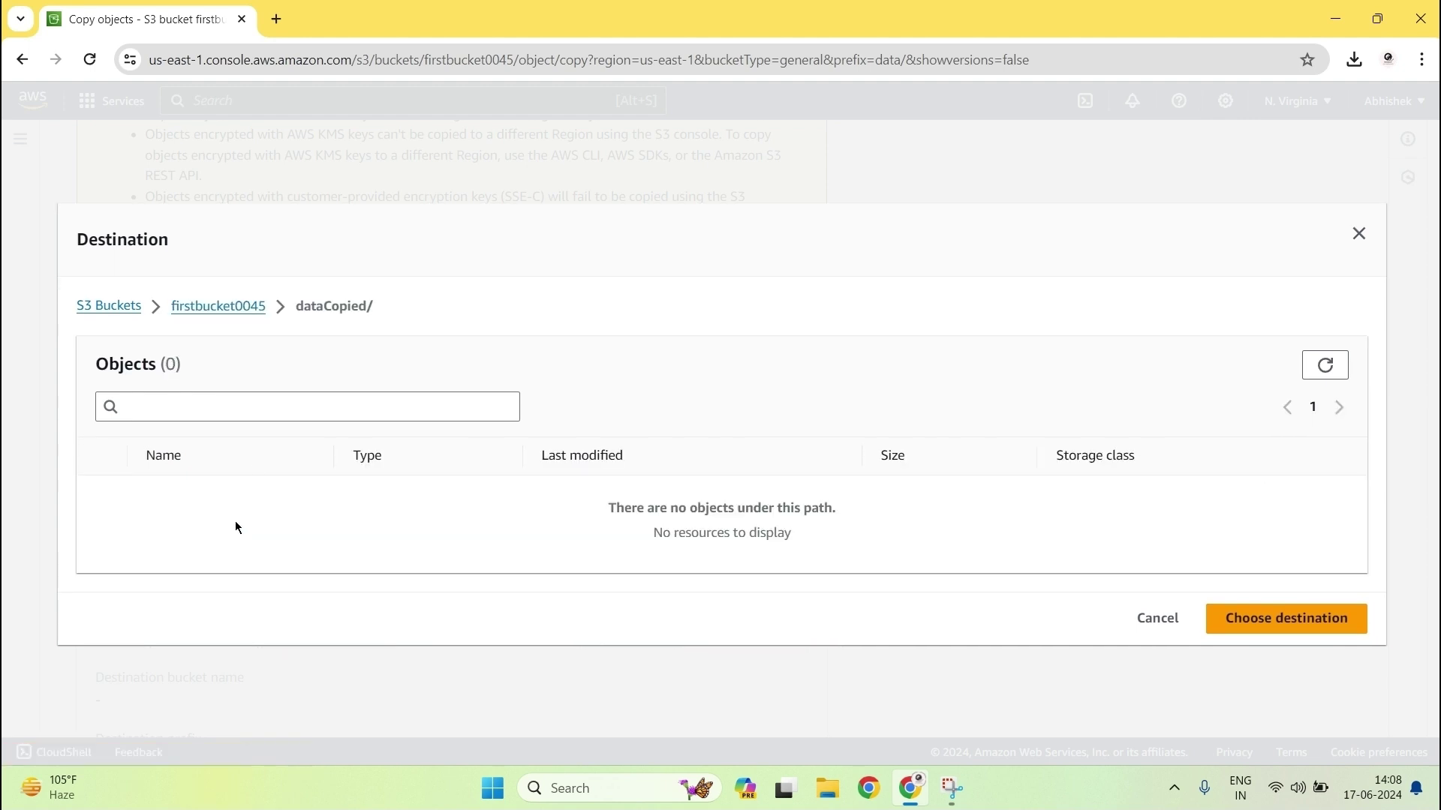
click(1248, 622)
Run the copy of Tweets.csv with the existing checksum functions and close the copy status page
scroll(1024, 574, down, 5)
scroll(1024, 575, down, 5)
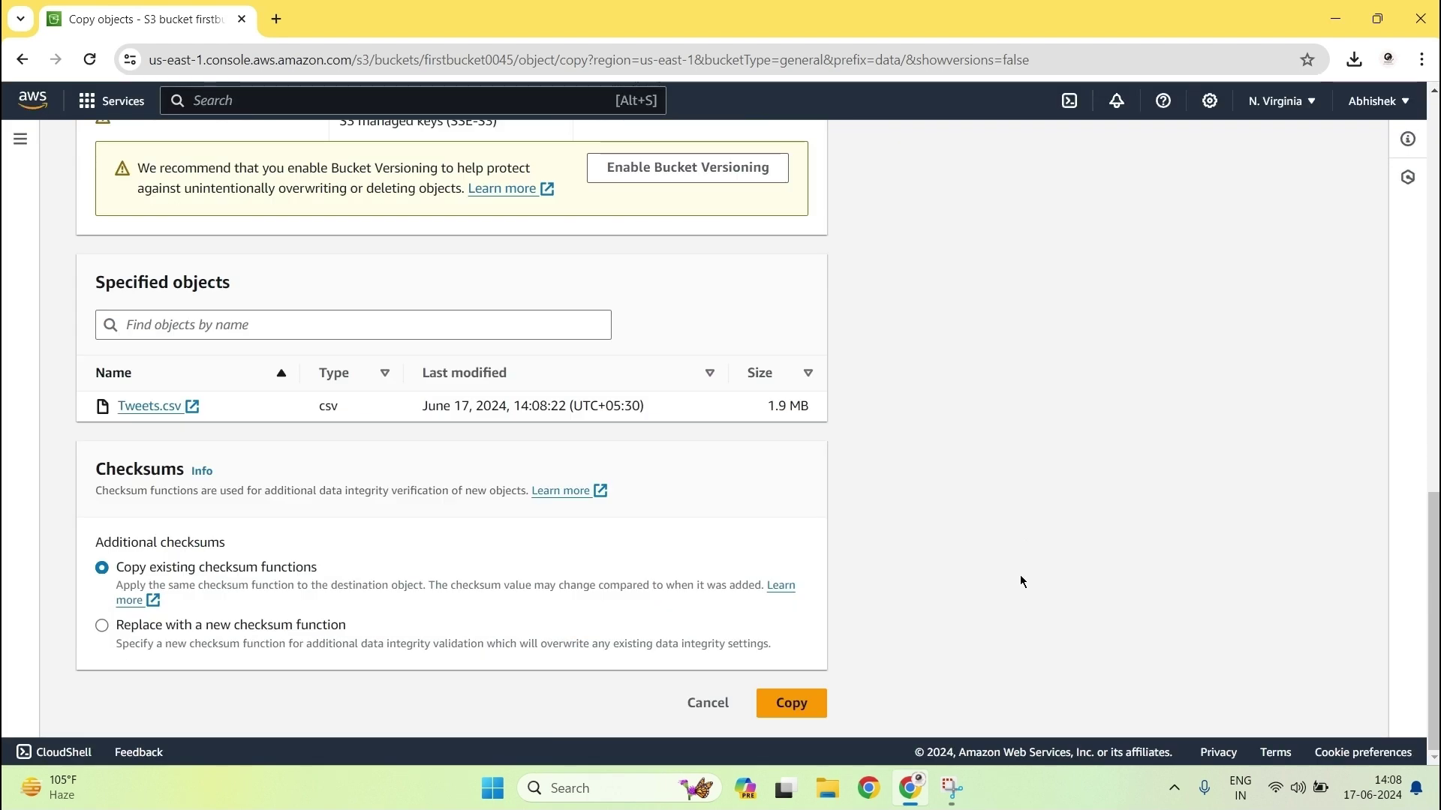
click(787, 703)
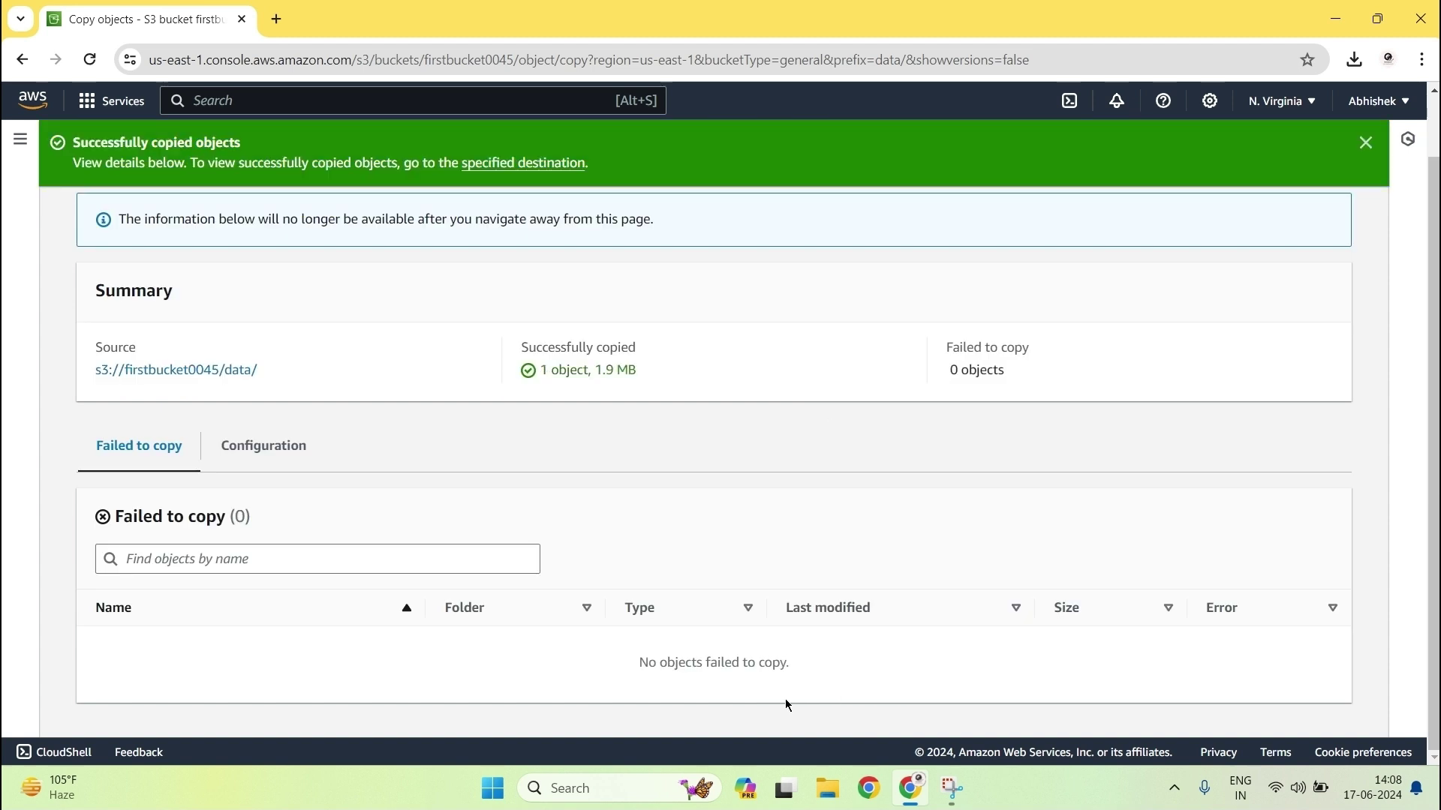
scroll(905, 509, up, 1)
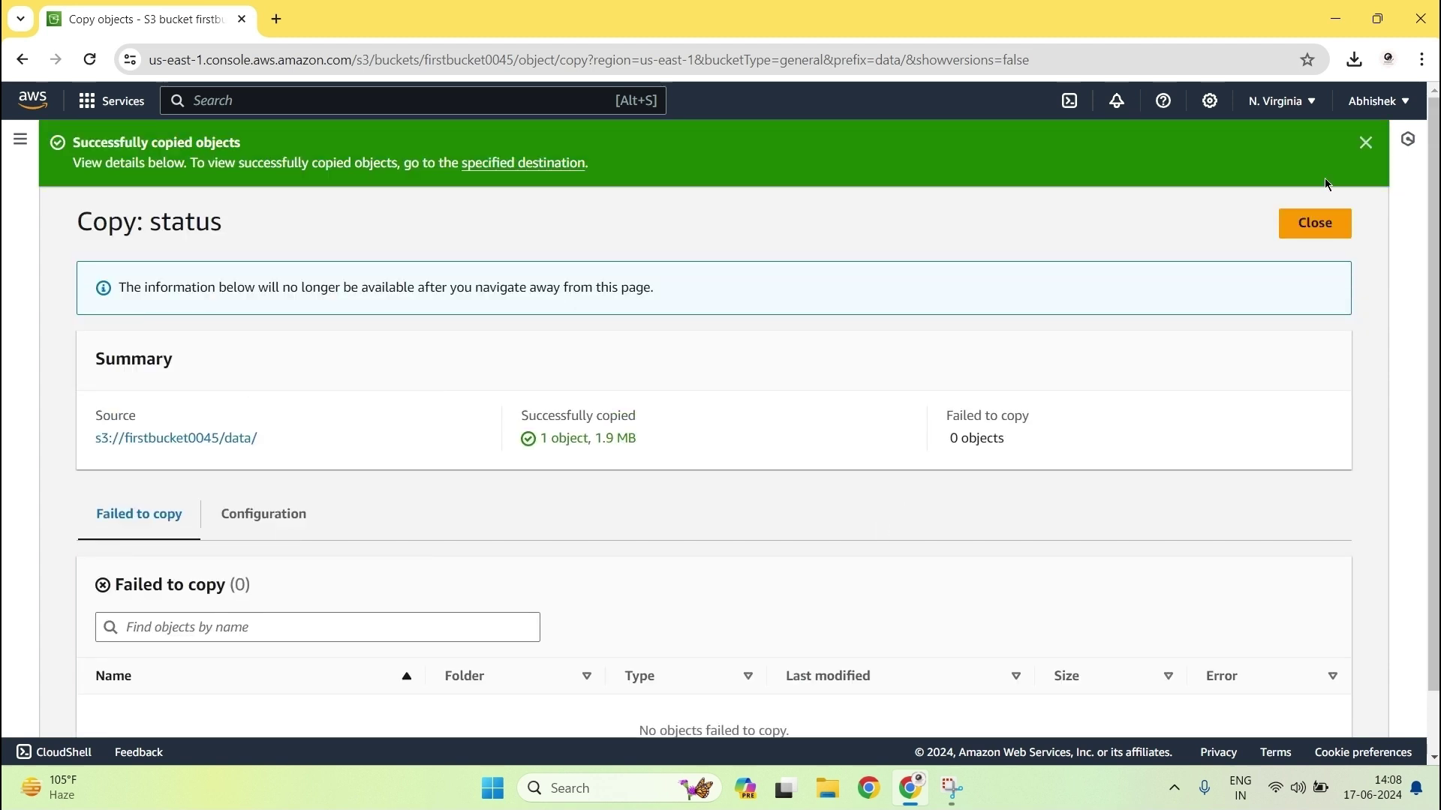
click(1311, 223)
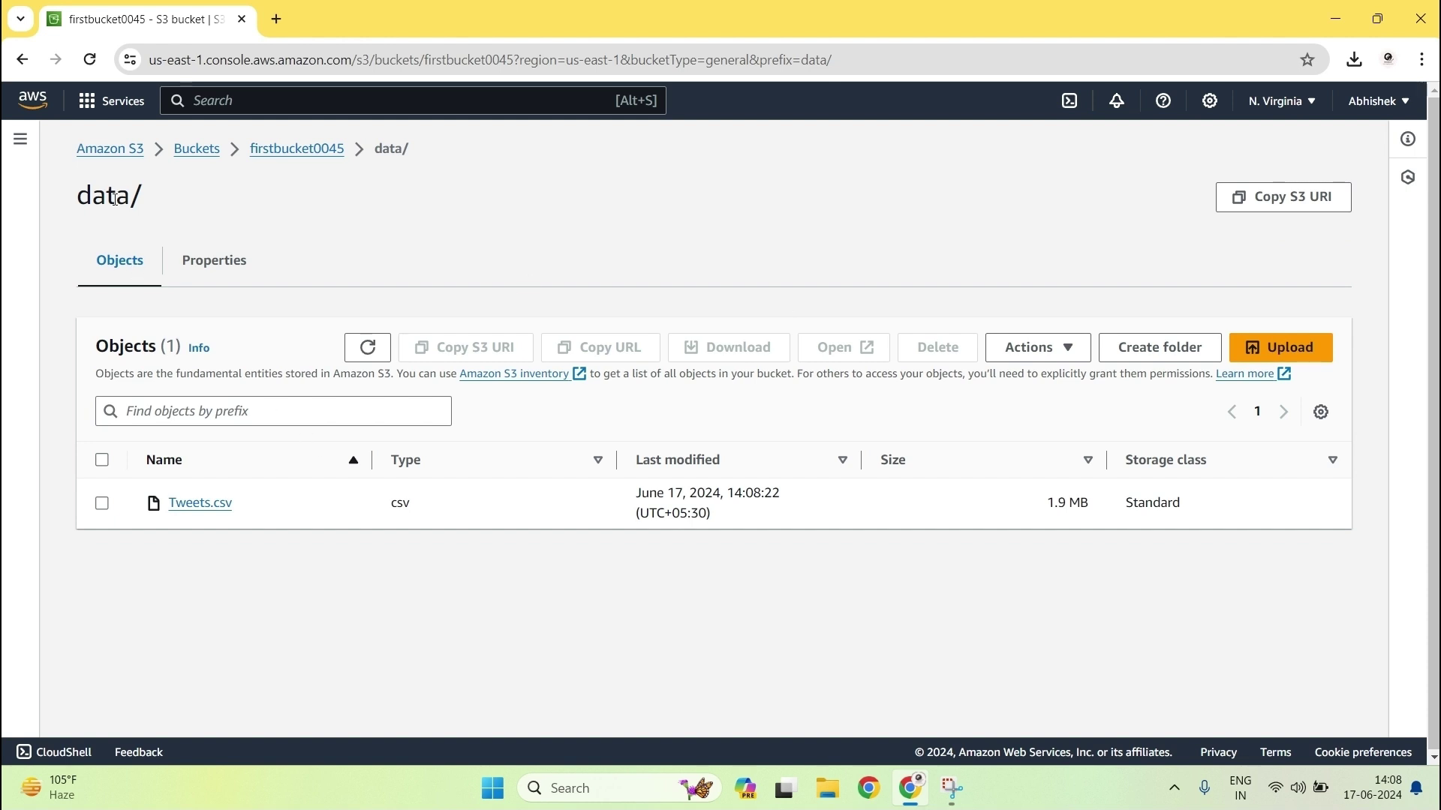
Check the contents of the dataCopied folder in firstbucket0045 and return to the bucket's object list
click(266, 157)
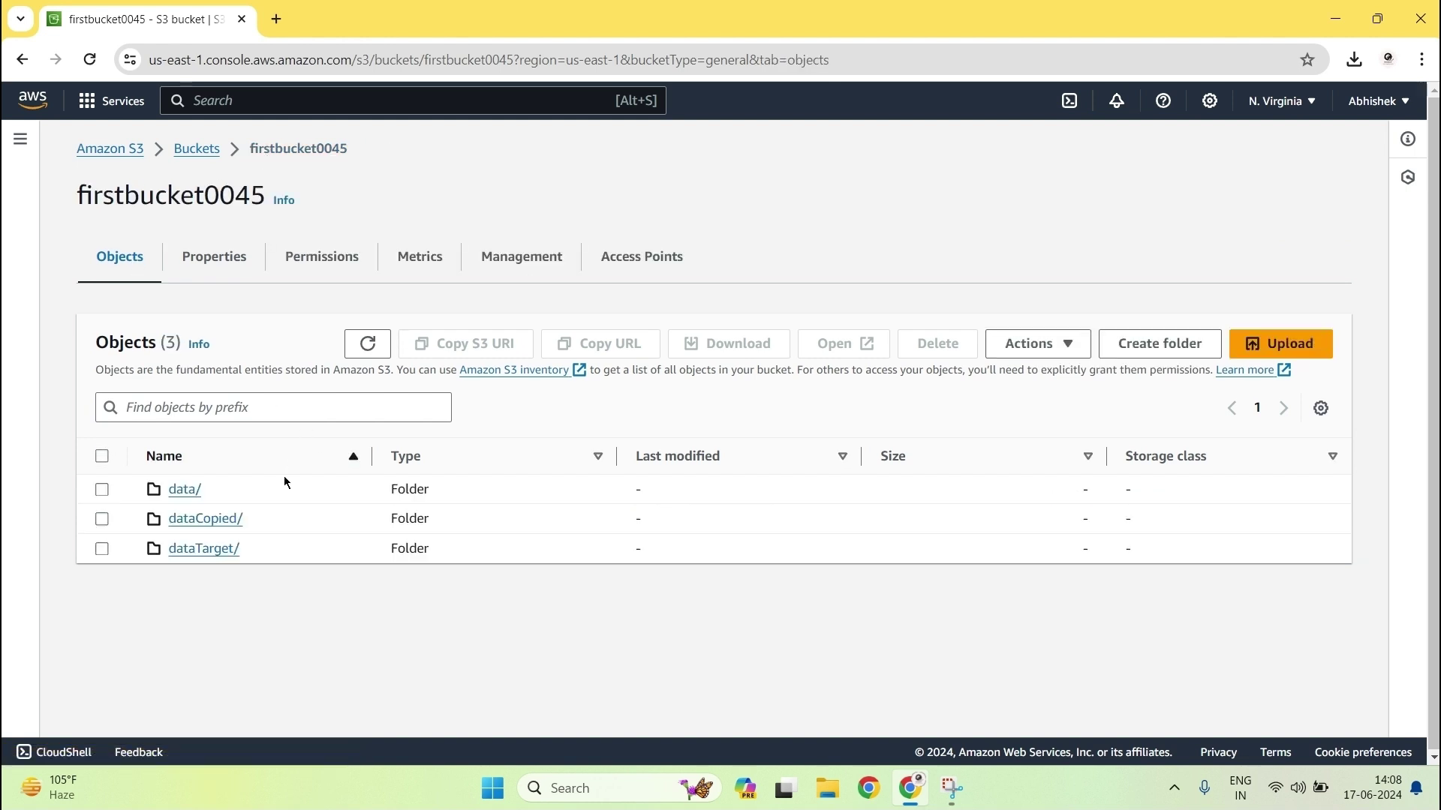
click(220, 519)
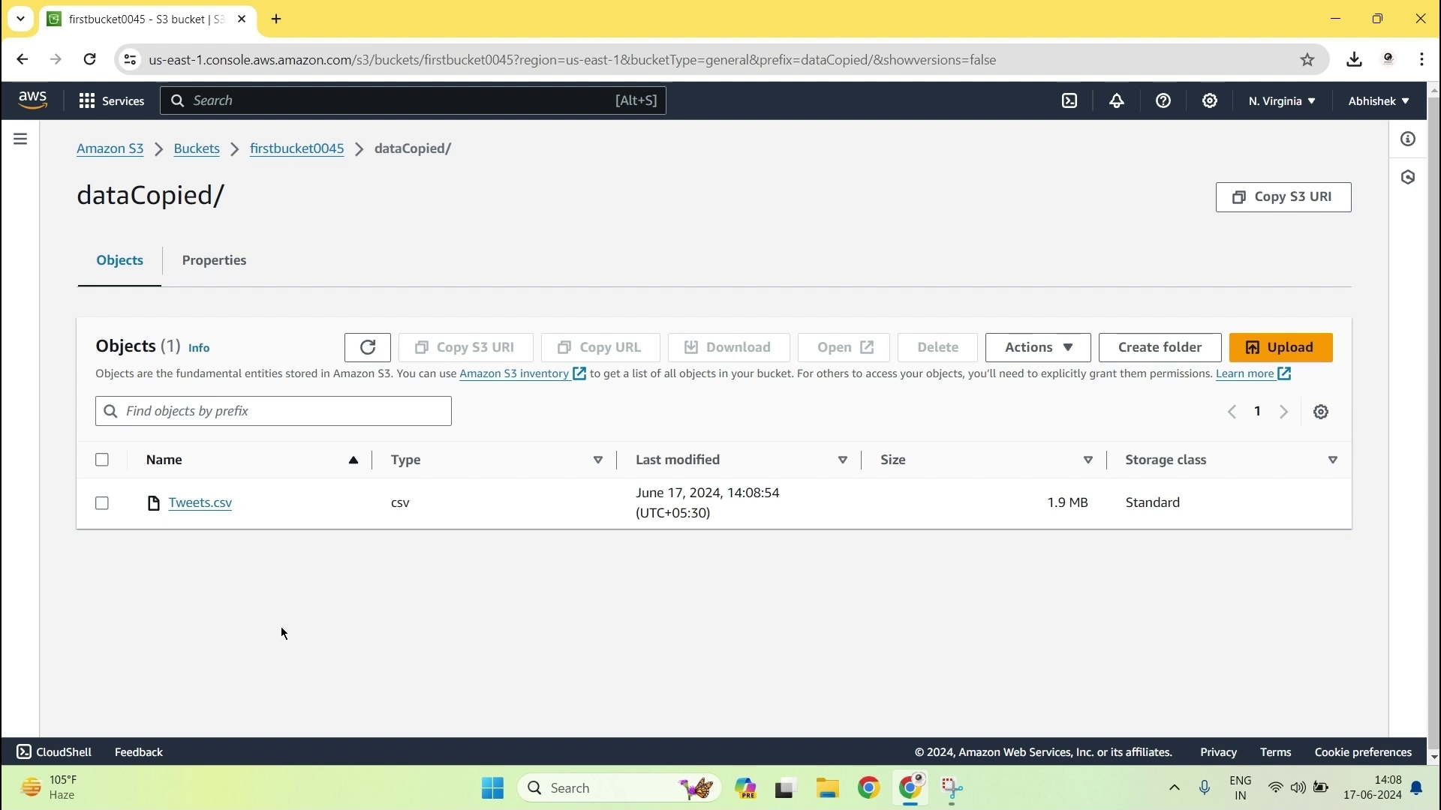
key(alt+Left)
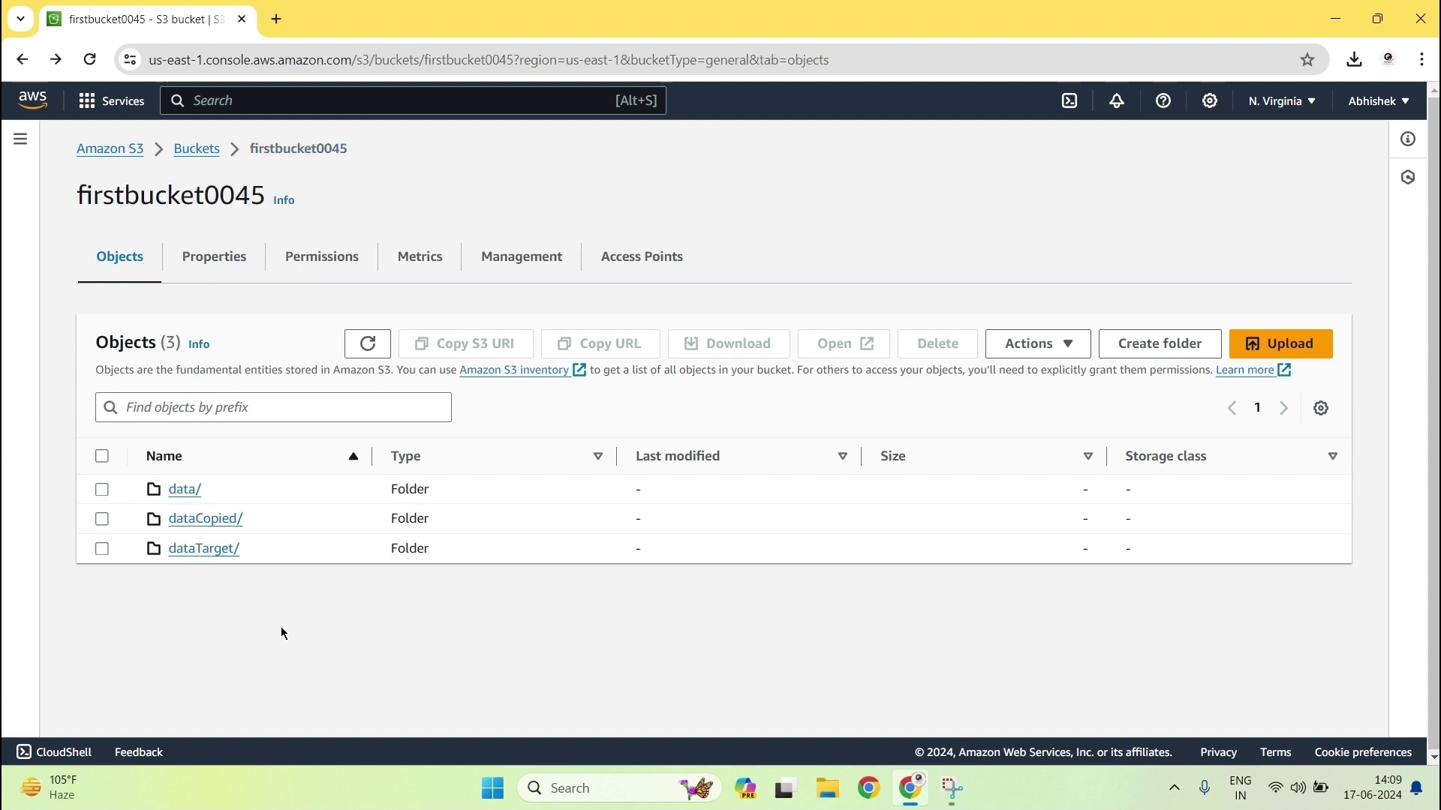
Start moving Tweets.csv from the data folder and choose the dataTarget folder of firstbucket0045 as the destination
click(179, 492)
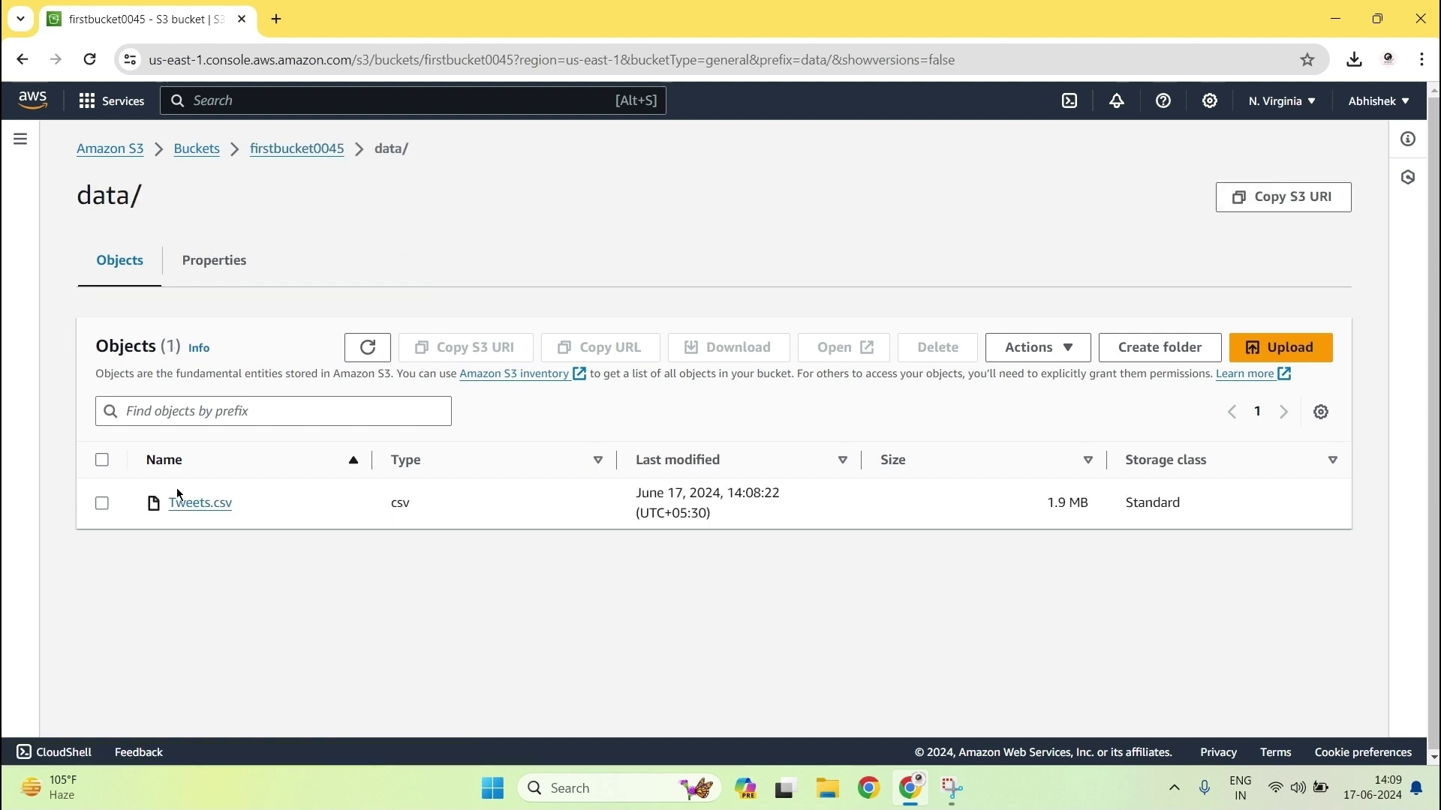
click(102, 503)
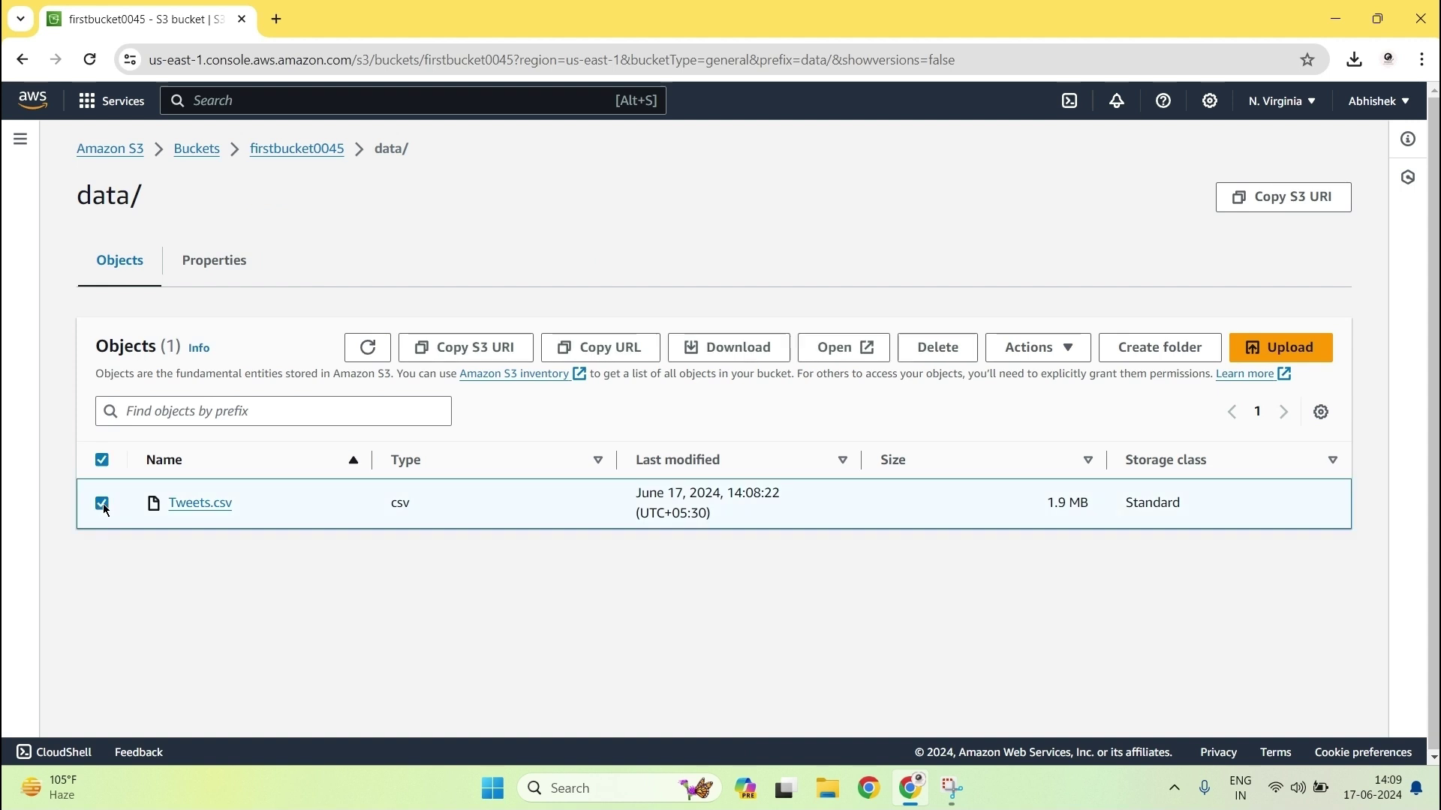
click(1038, 348)
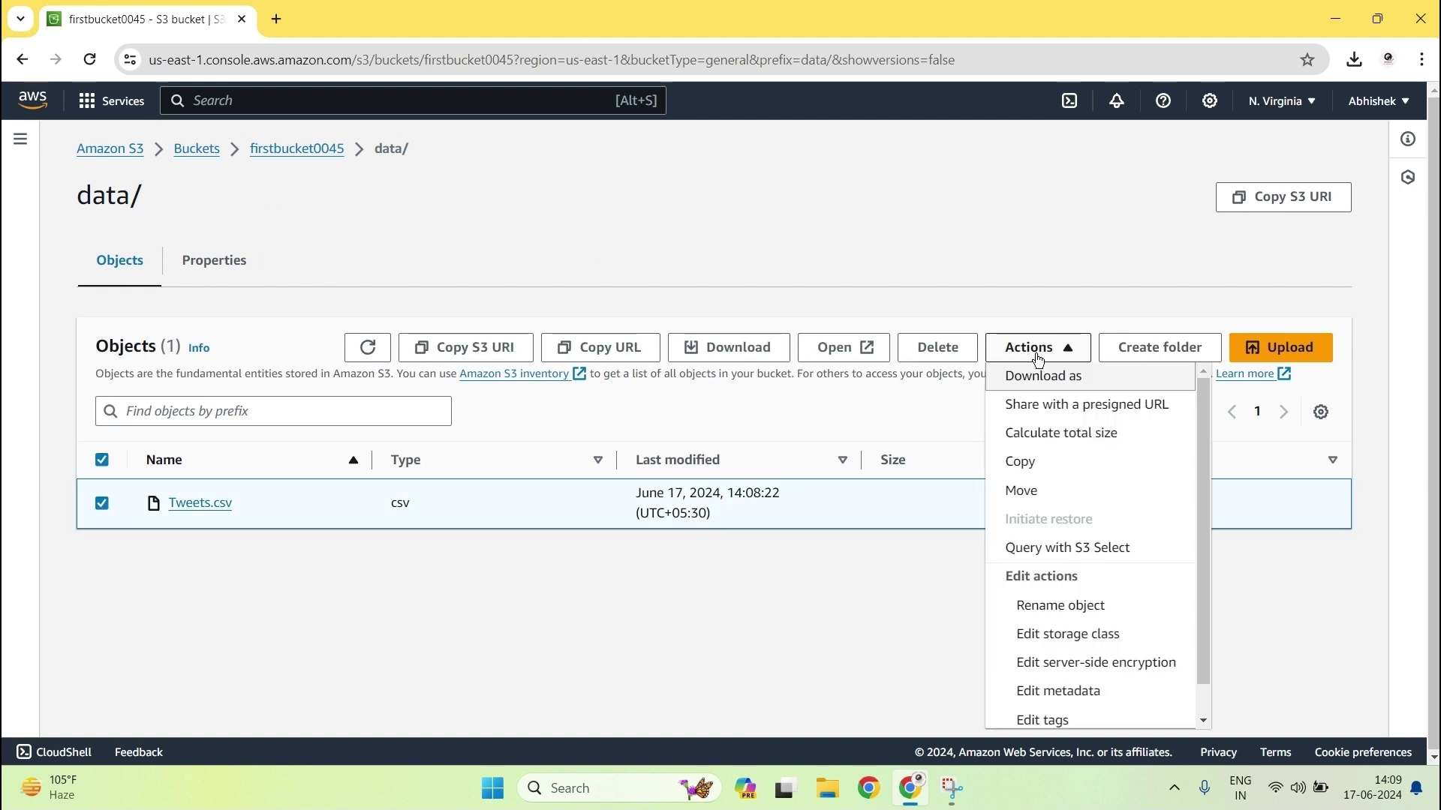
click(1050, 492)
scroll(922, 529, down, 4)
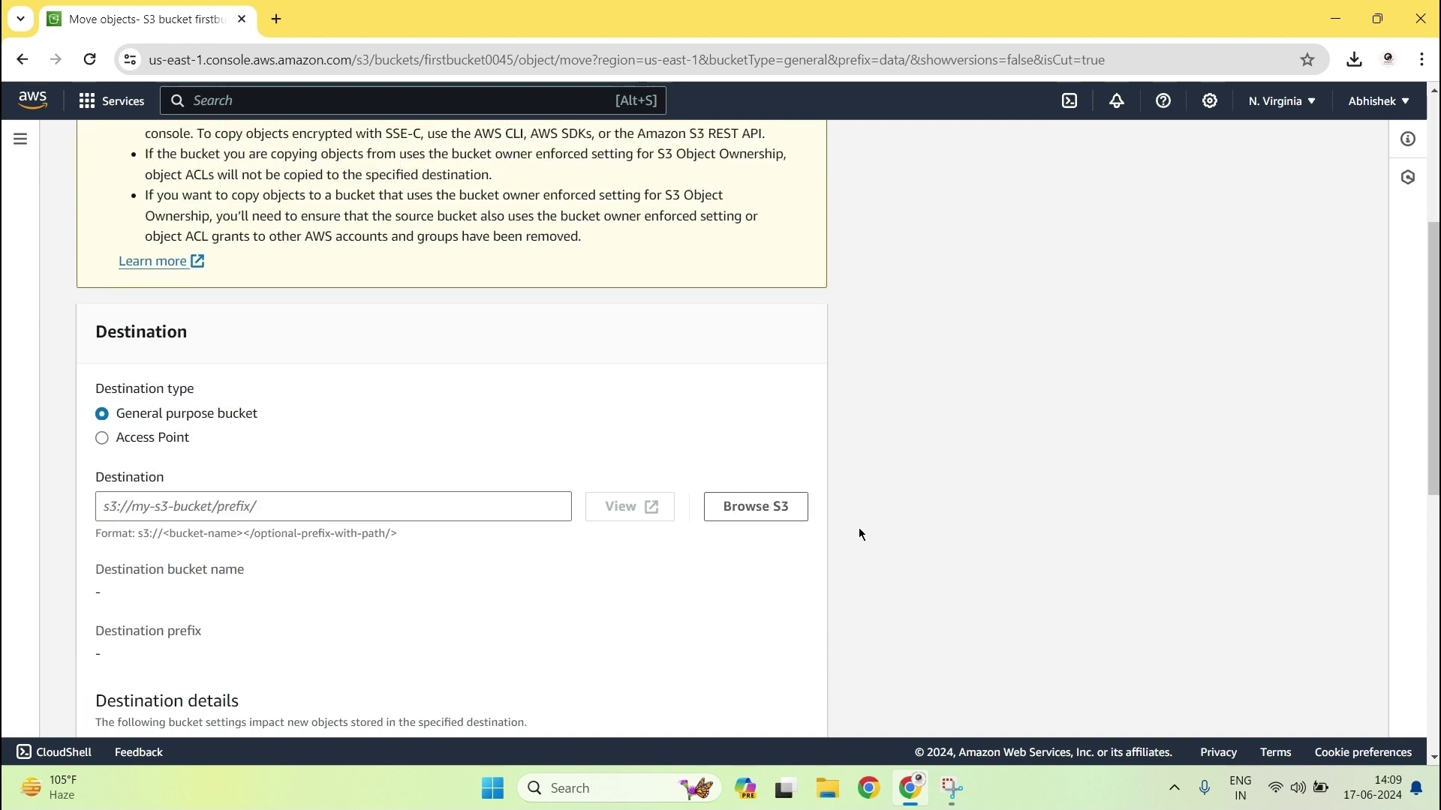
click(766, 523)
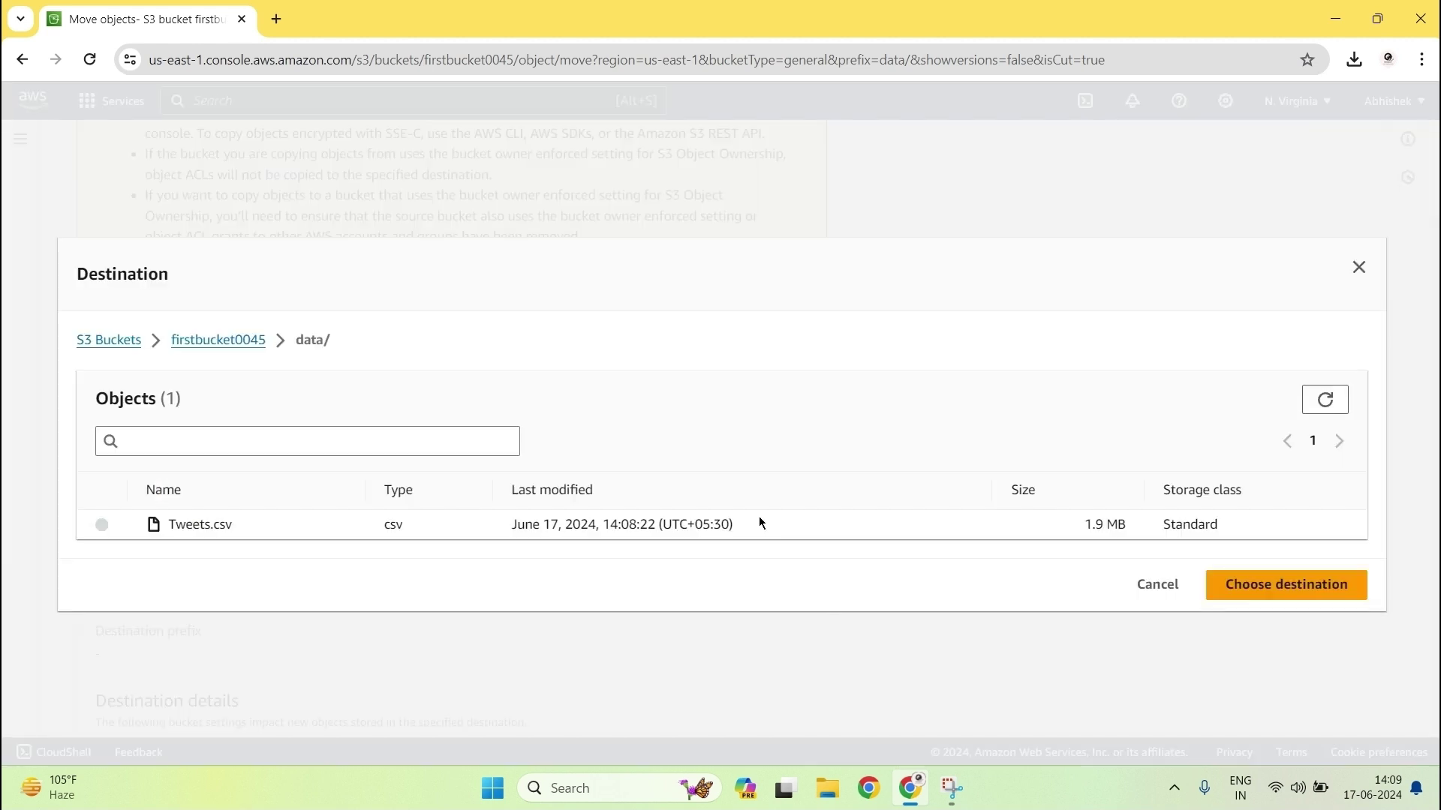
click(216, 344)
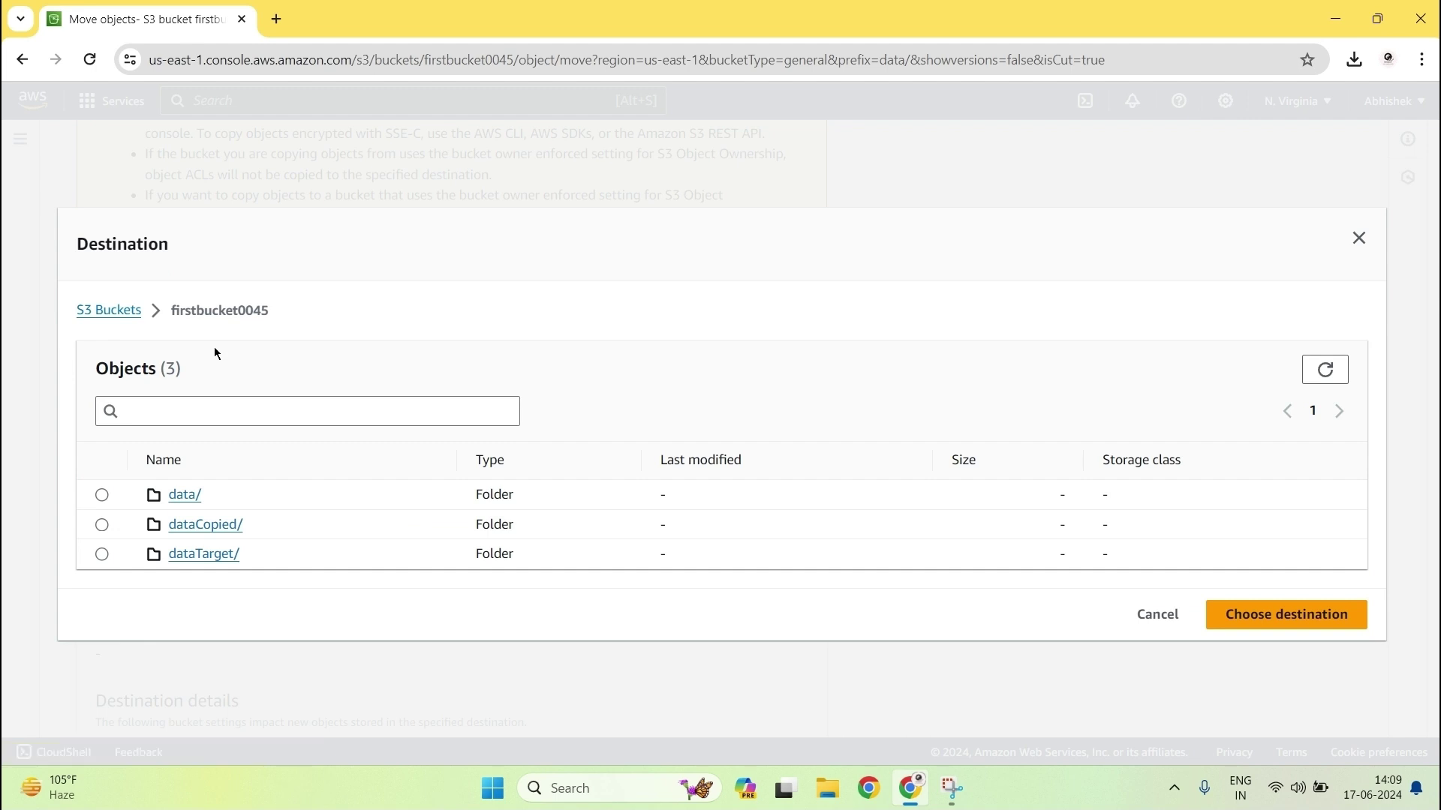
click(102, 555)
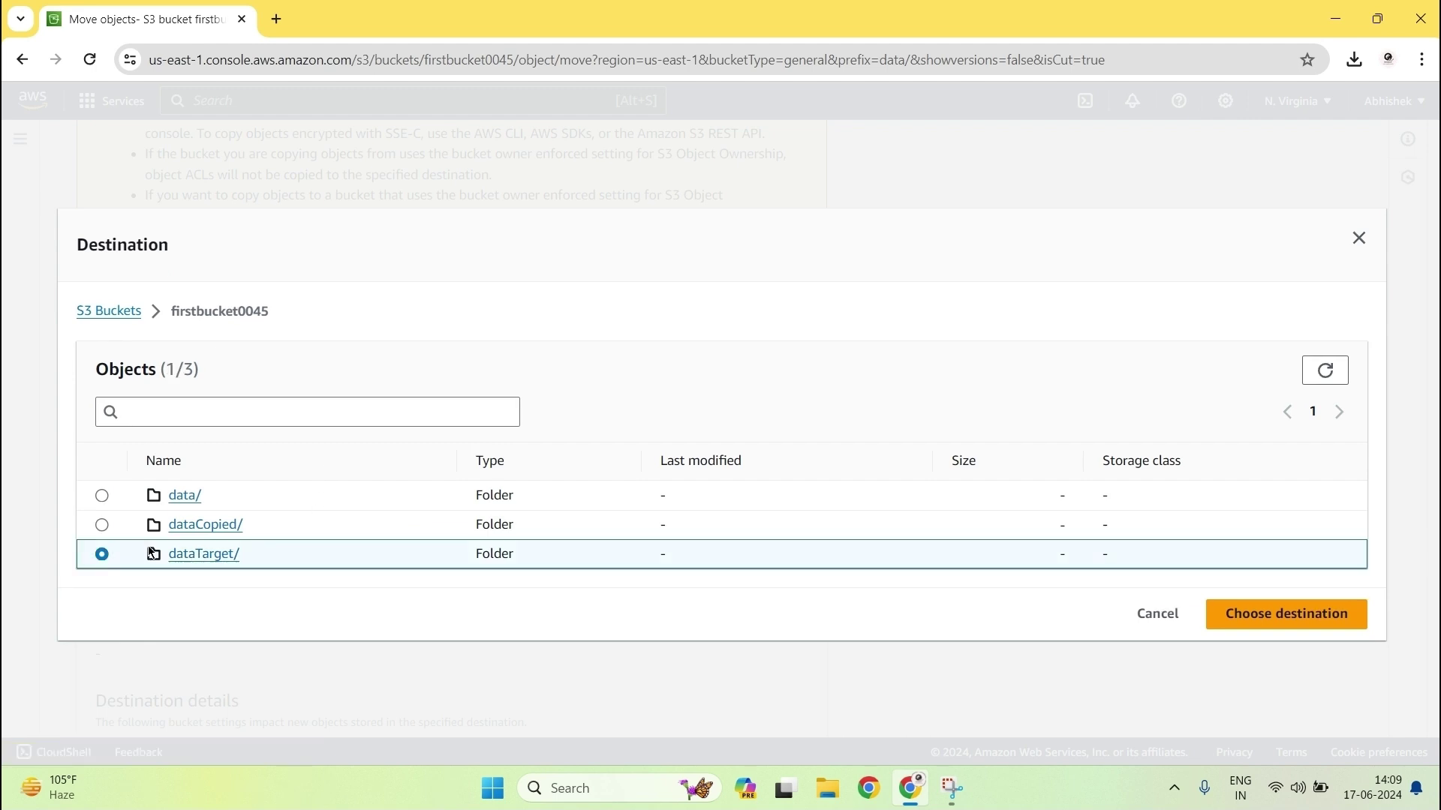
click(1248, 629)
Run the move of Tweets.csv with the existing checksum functions, then open the dataTarget folder in firstbucket0045
scroll(900, 600, down, 10)
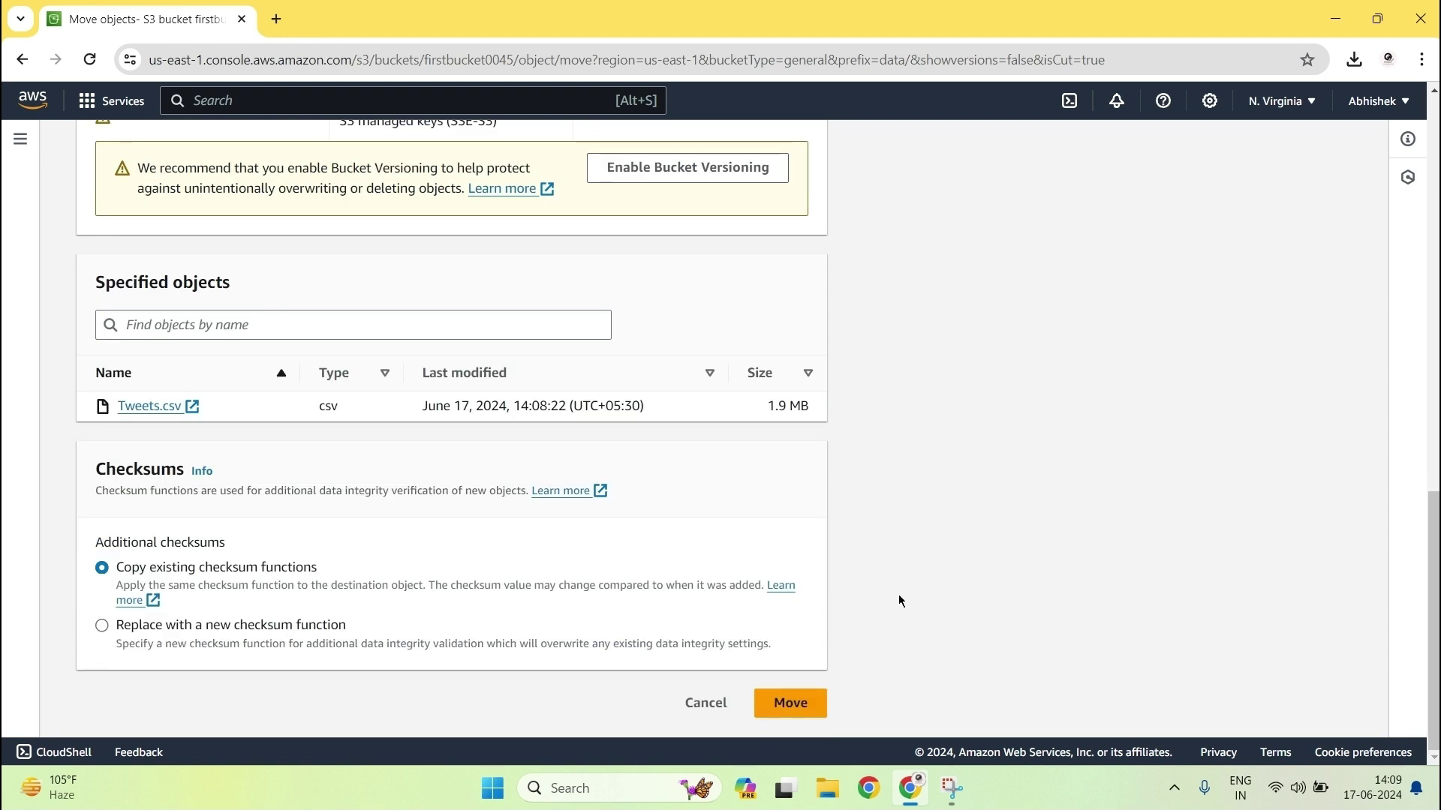
click(789, 699)
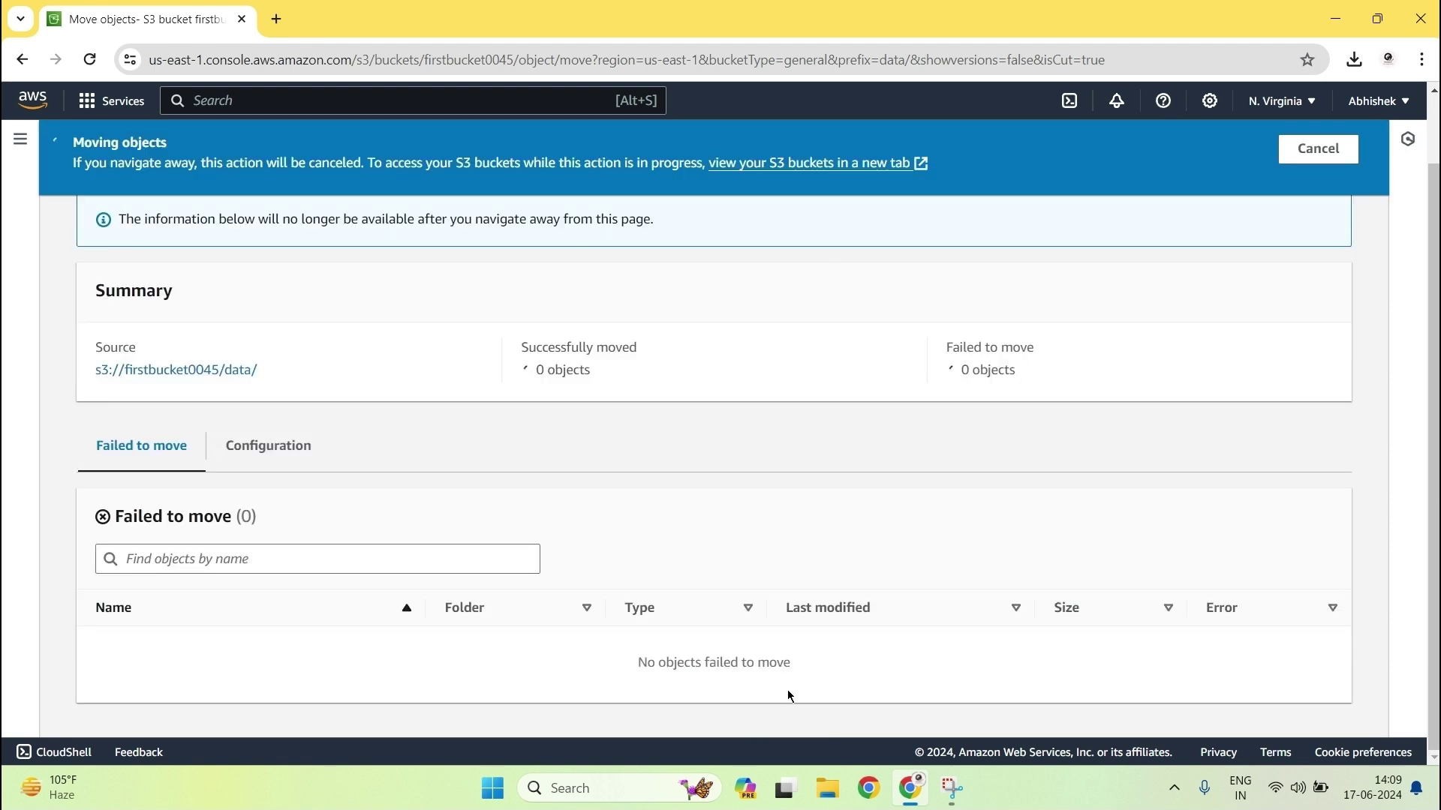
scroll(925, 457, up, 1)
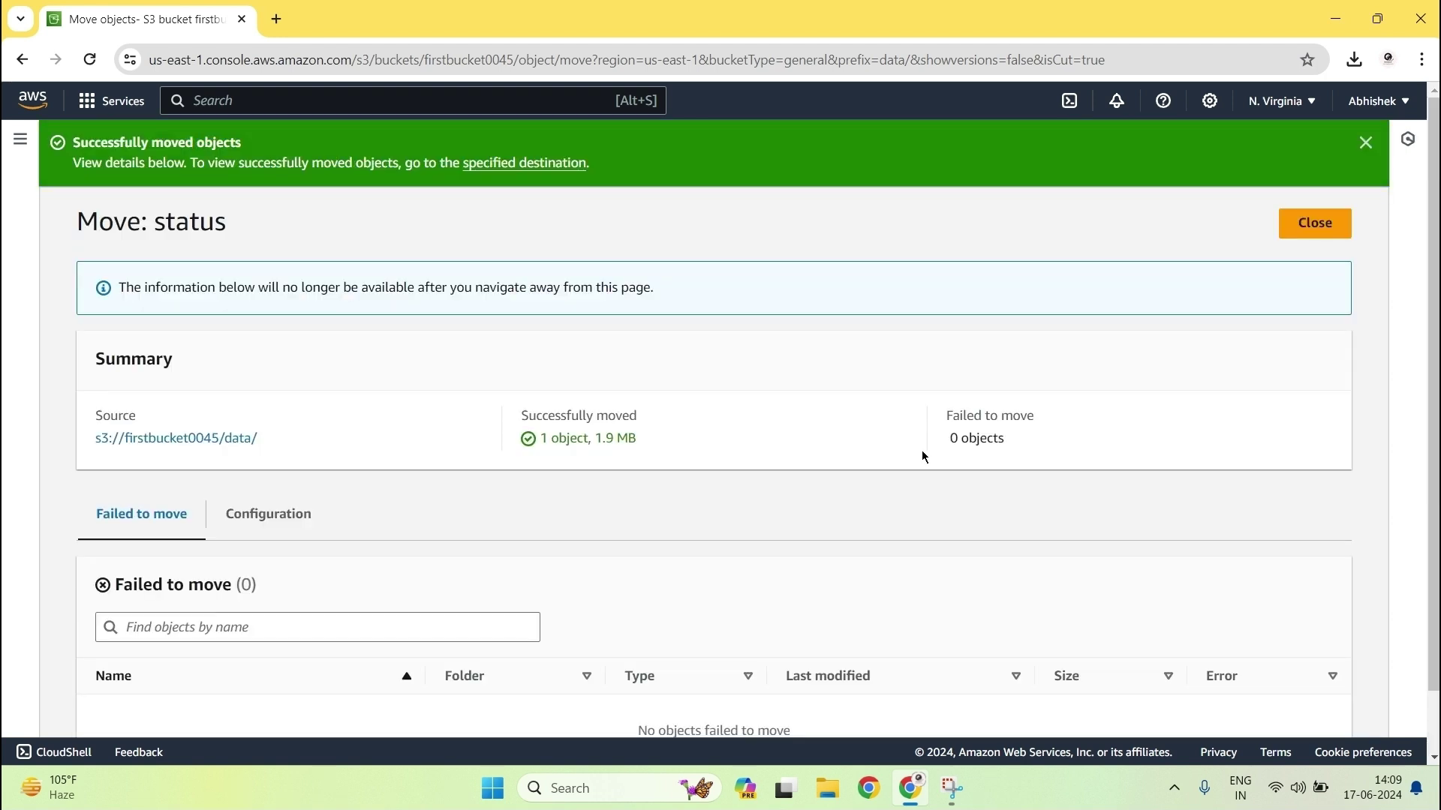
click(1314, 223)
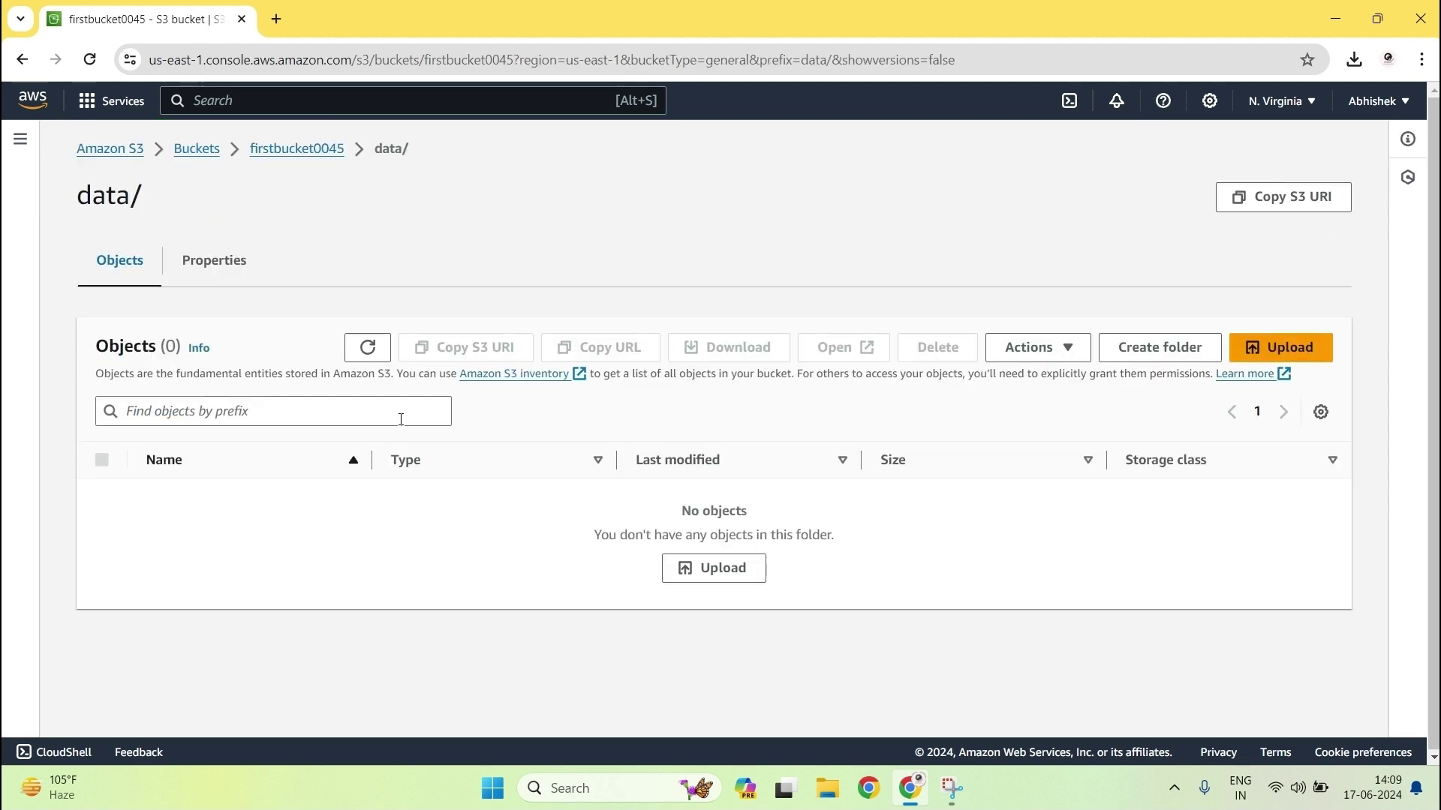
click(261, 155)
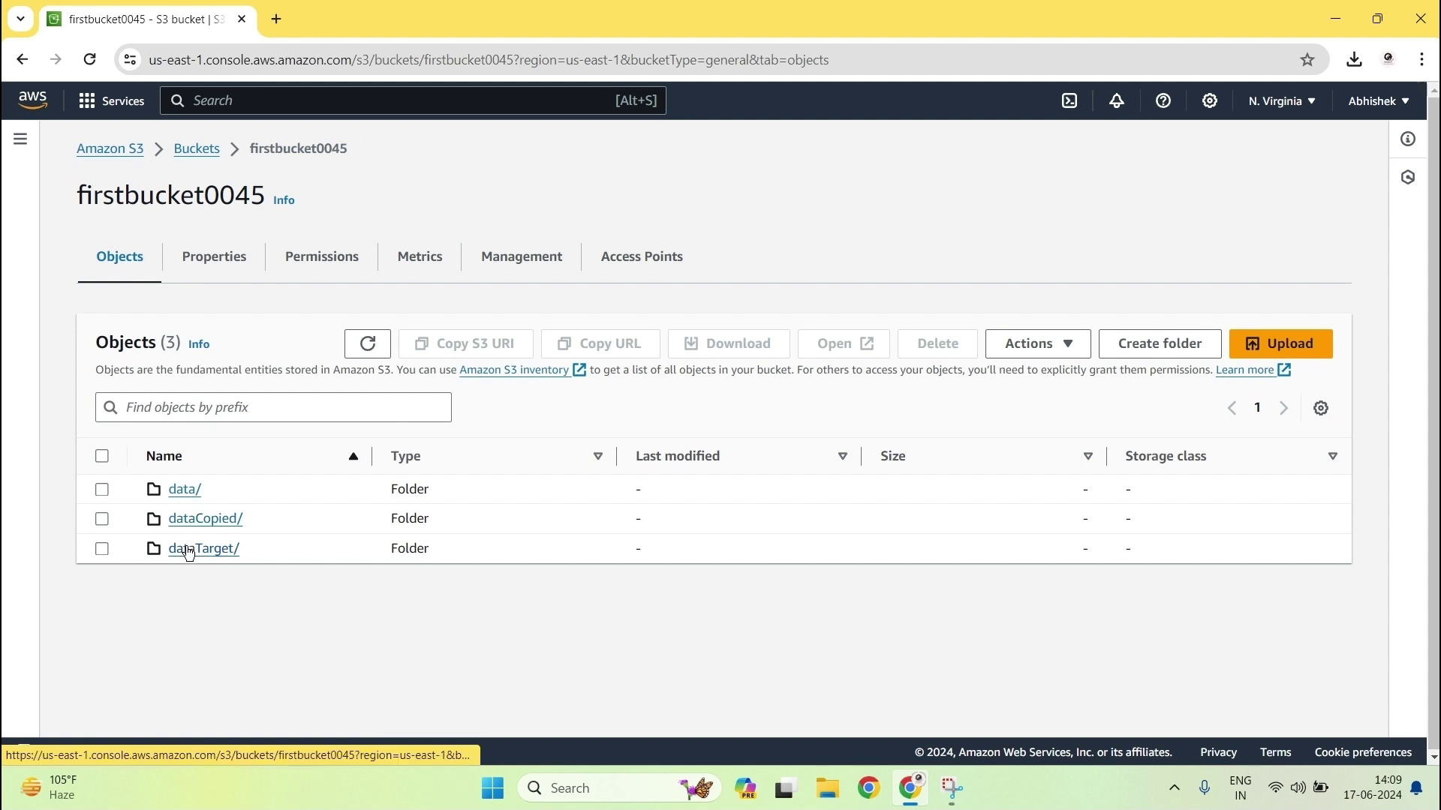
click(188, 551)
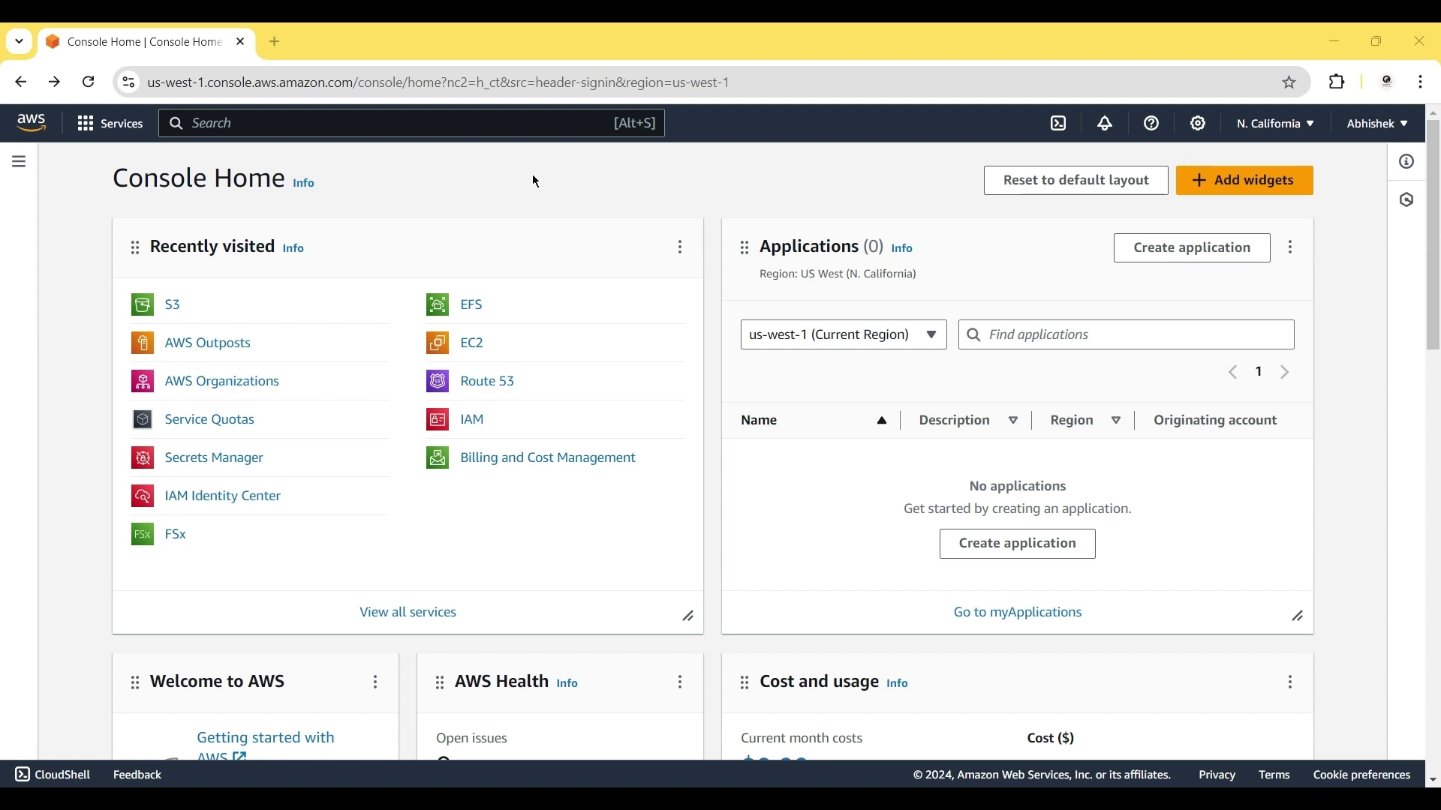
Open the S3 service and start a new bucket named demo5634 in US West (N. California)
click(177, 312)
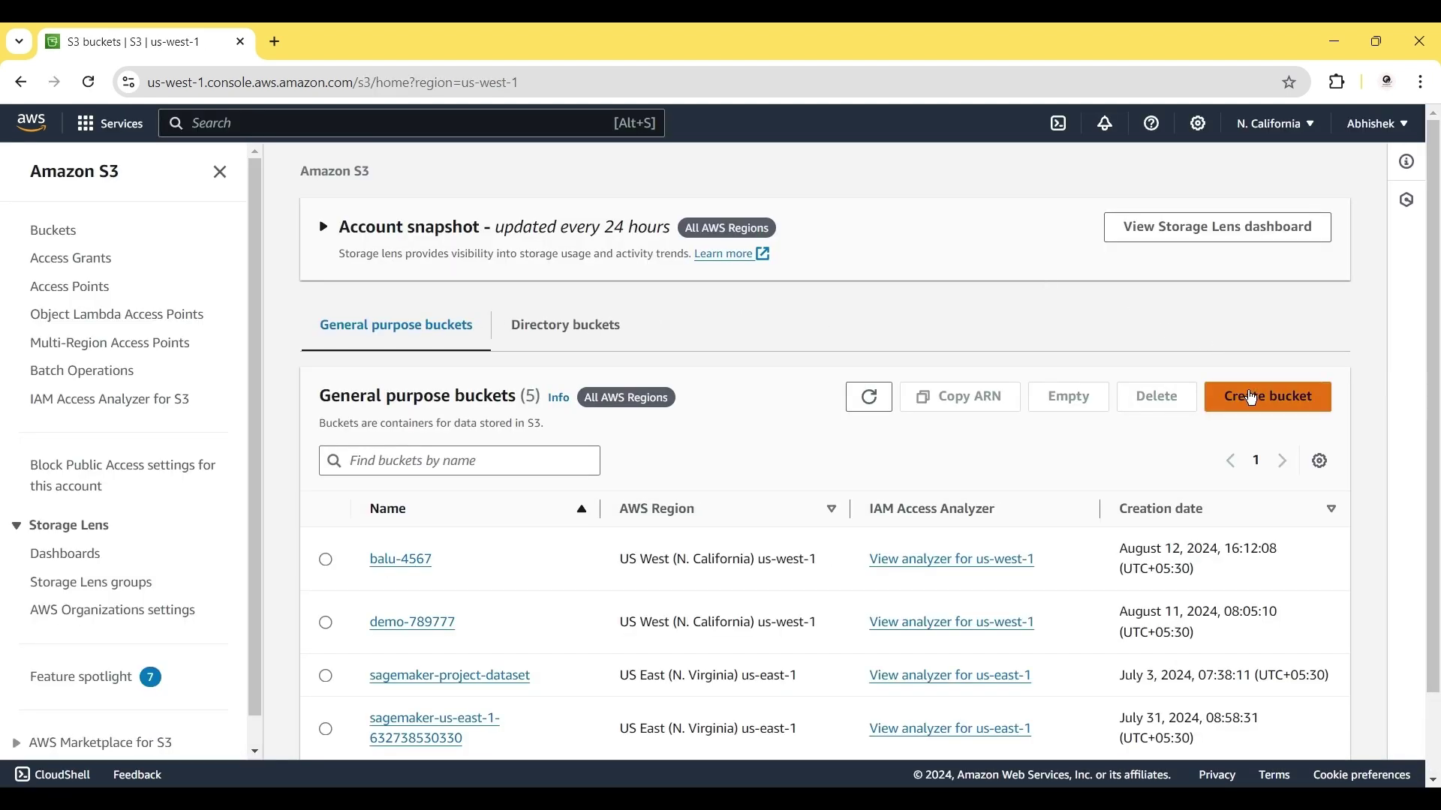
click(1252, 401)
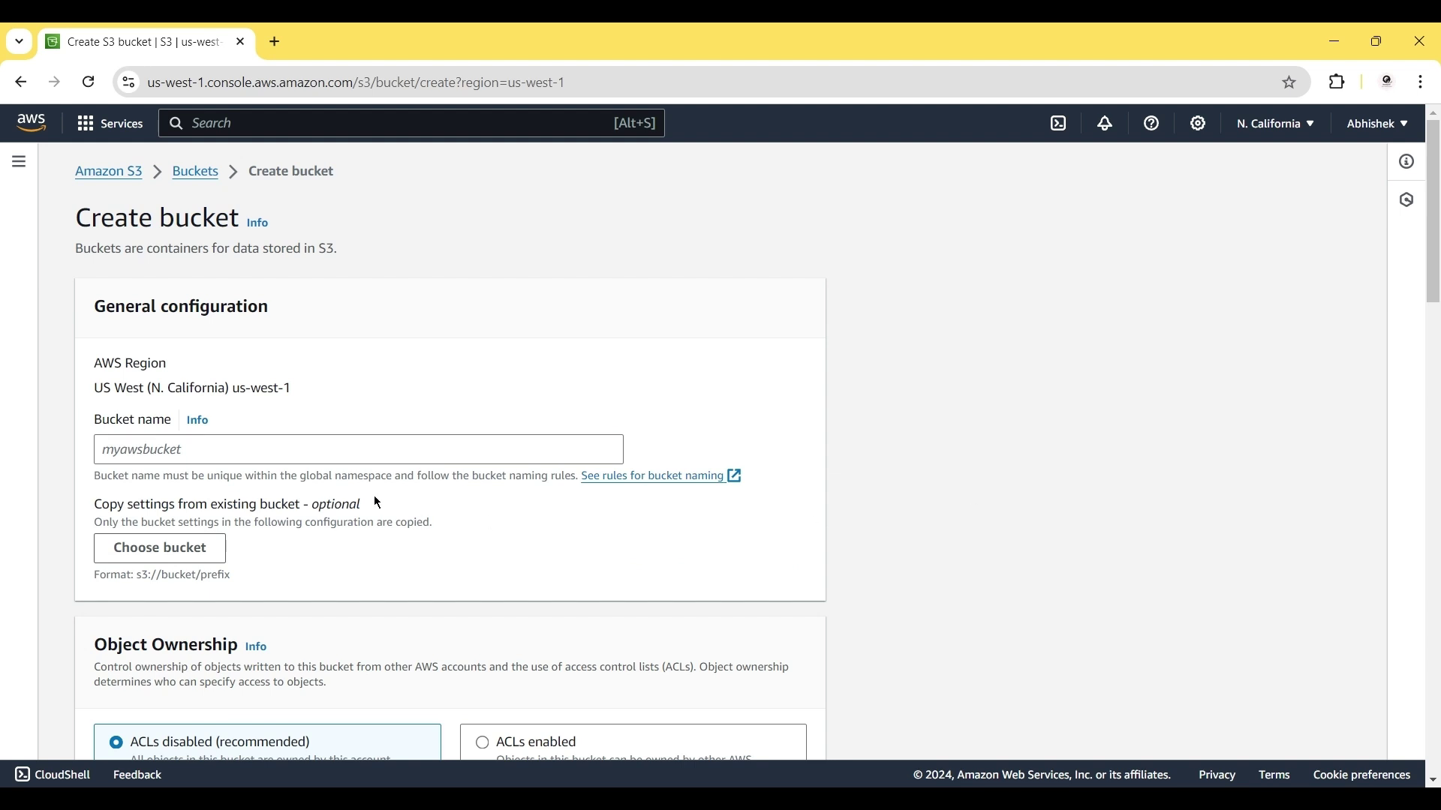
click(224, 450)
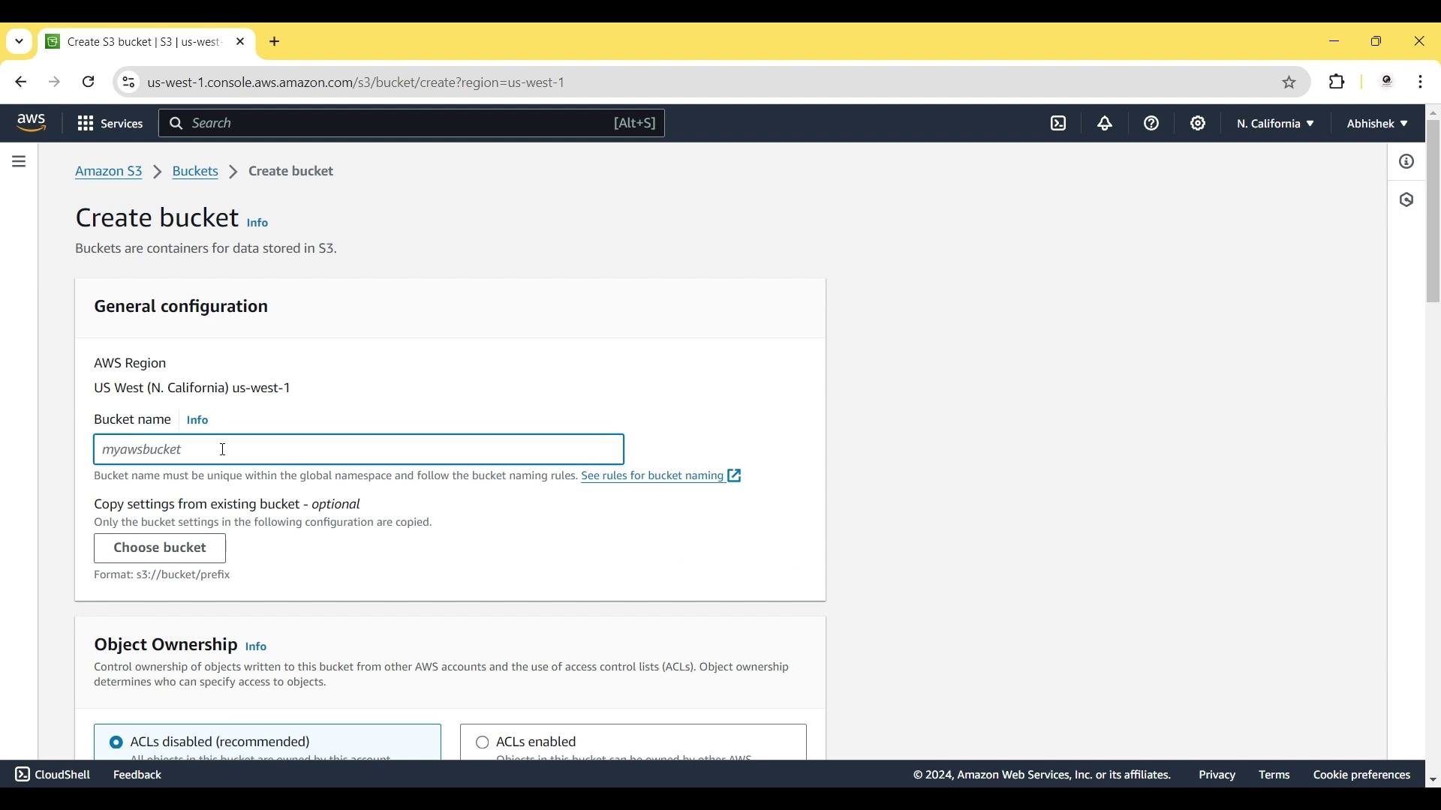
text(demo)
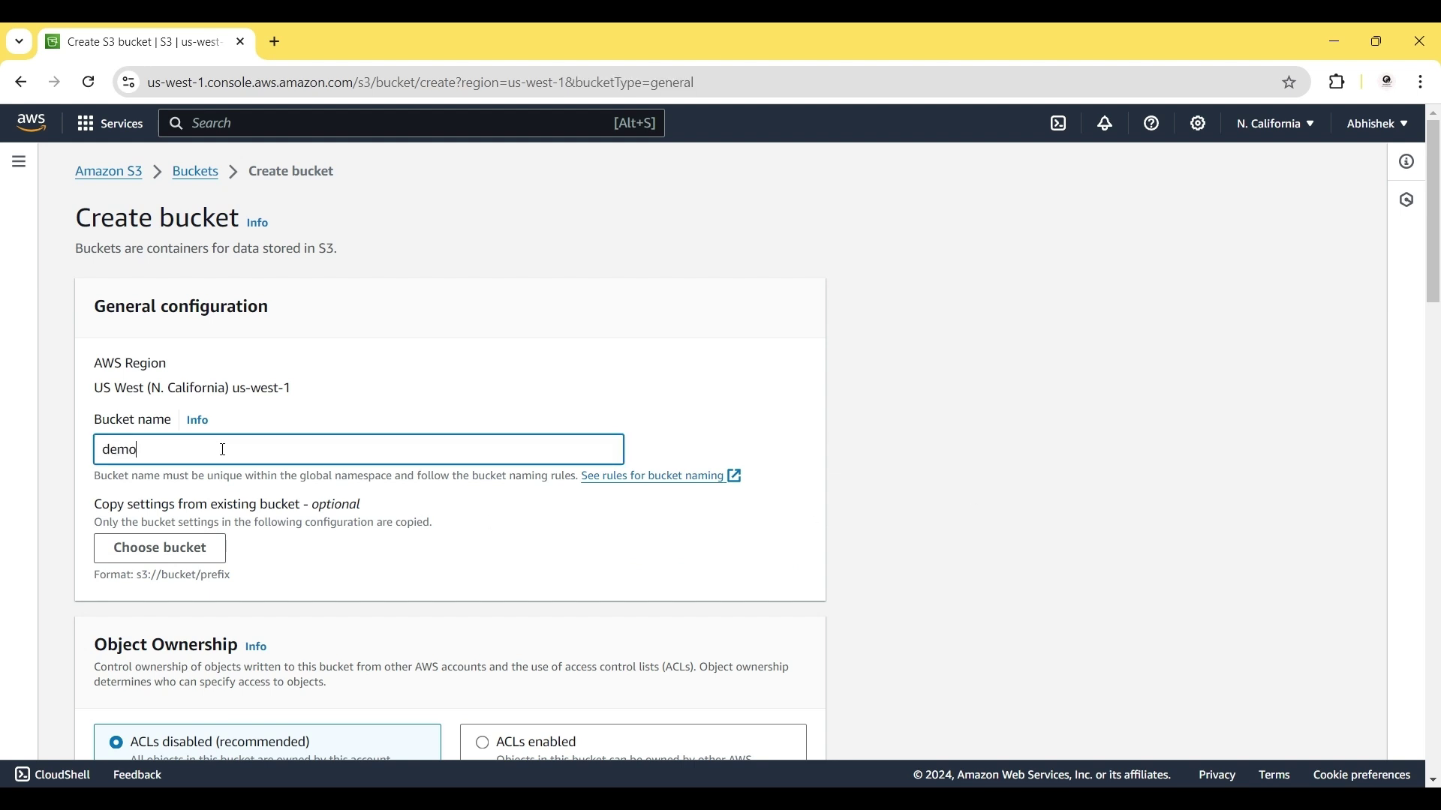
text(5634)
Enable versioning for the new bucket, keep the other default settings, and create it
scroll(223, 450, down, 3)
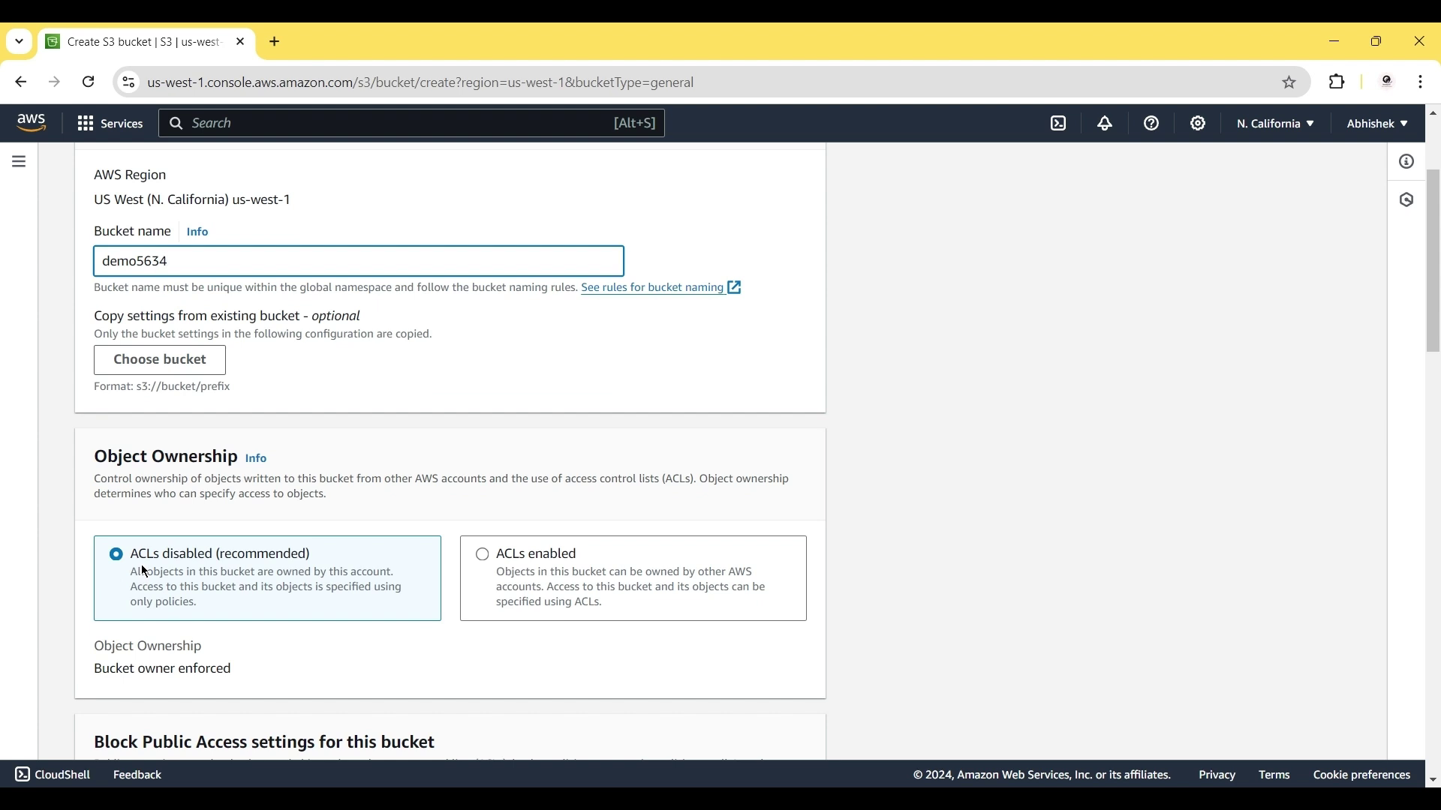
scroll(218, 562, down, 4)
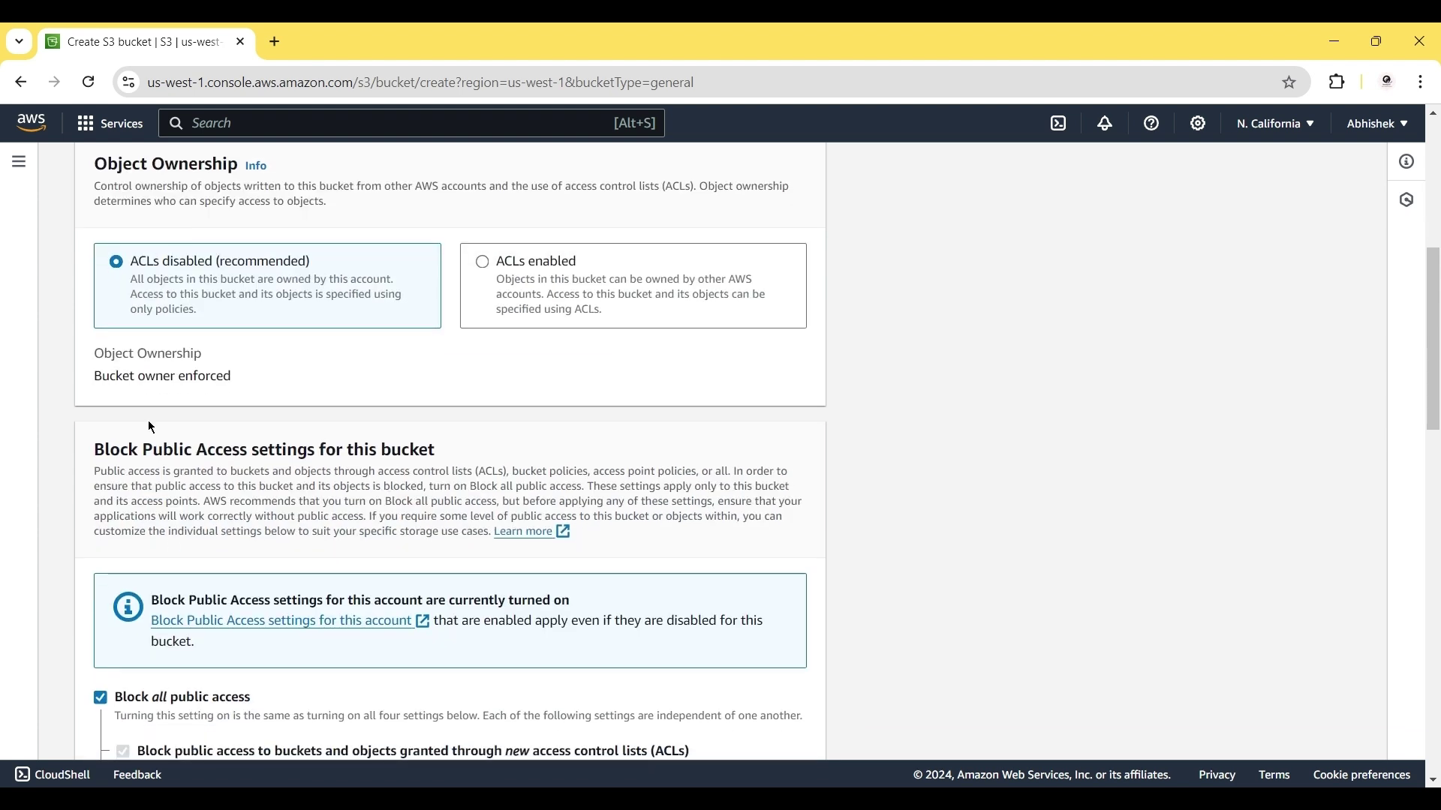
scroll(124, 554, down, 2)
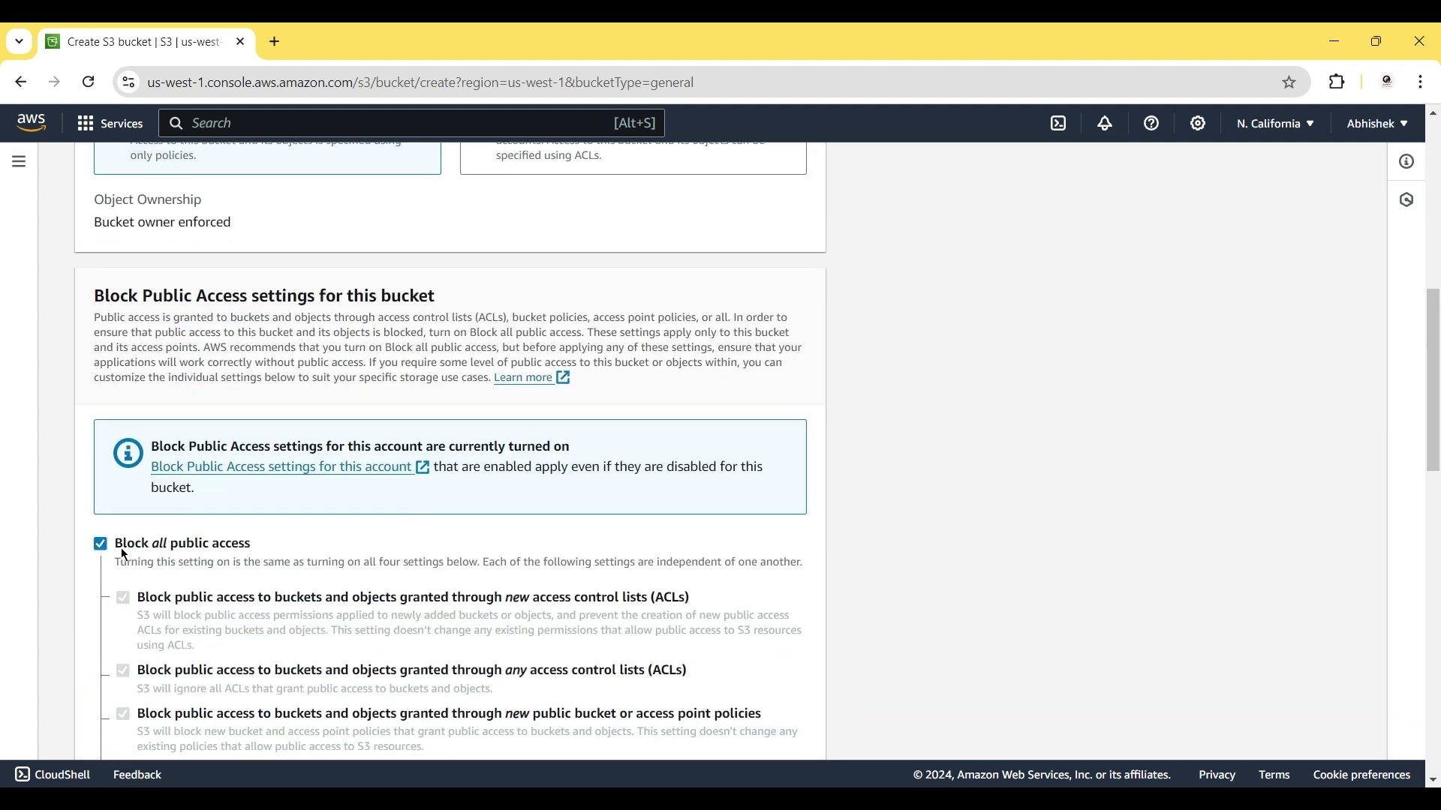
scroll(128, 553, down, 8)
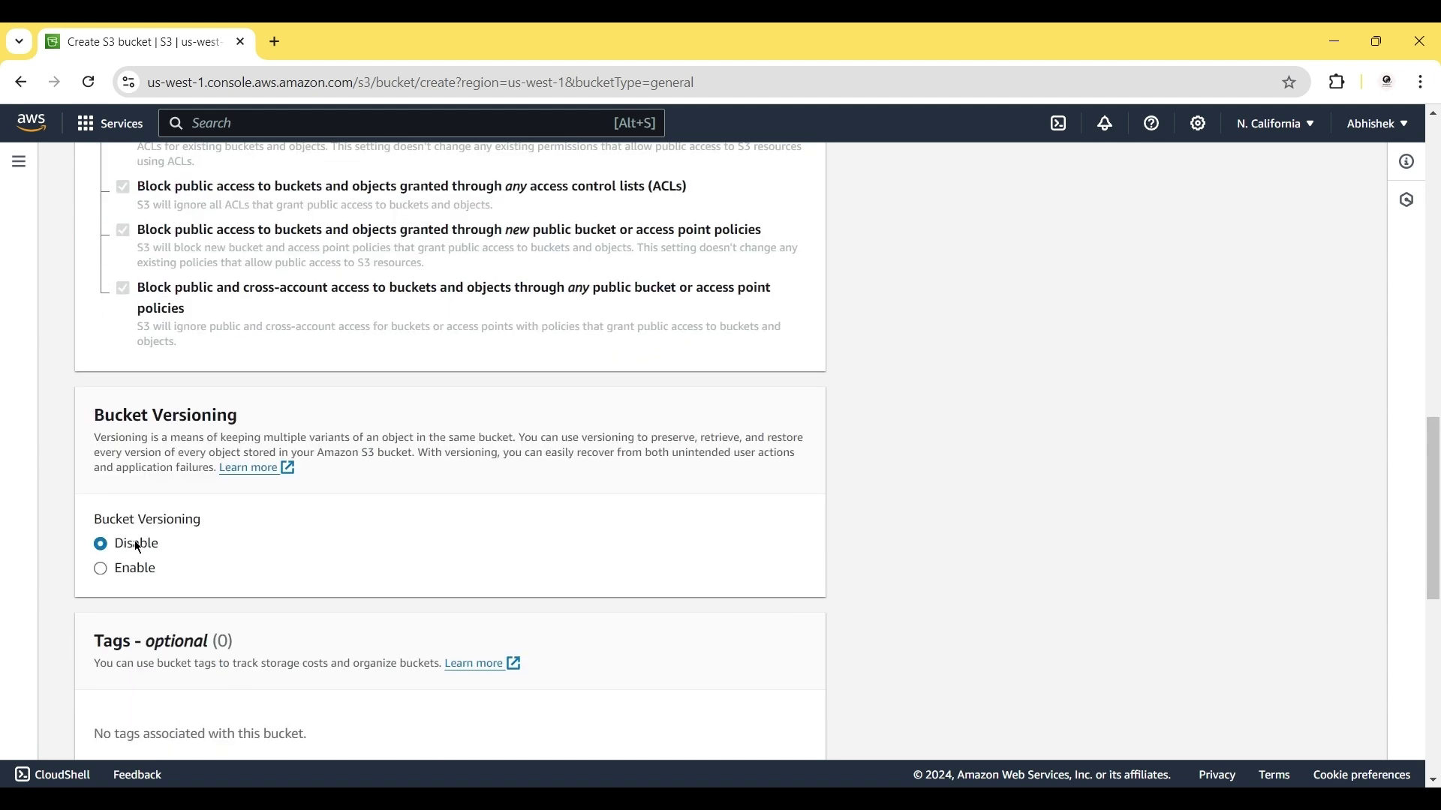
click(100, 574)
scroll(113, 580, down, 10)
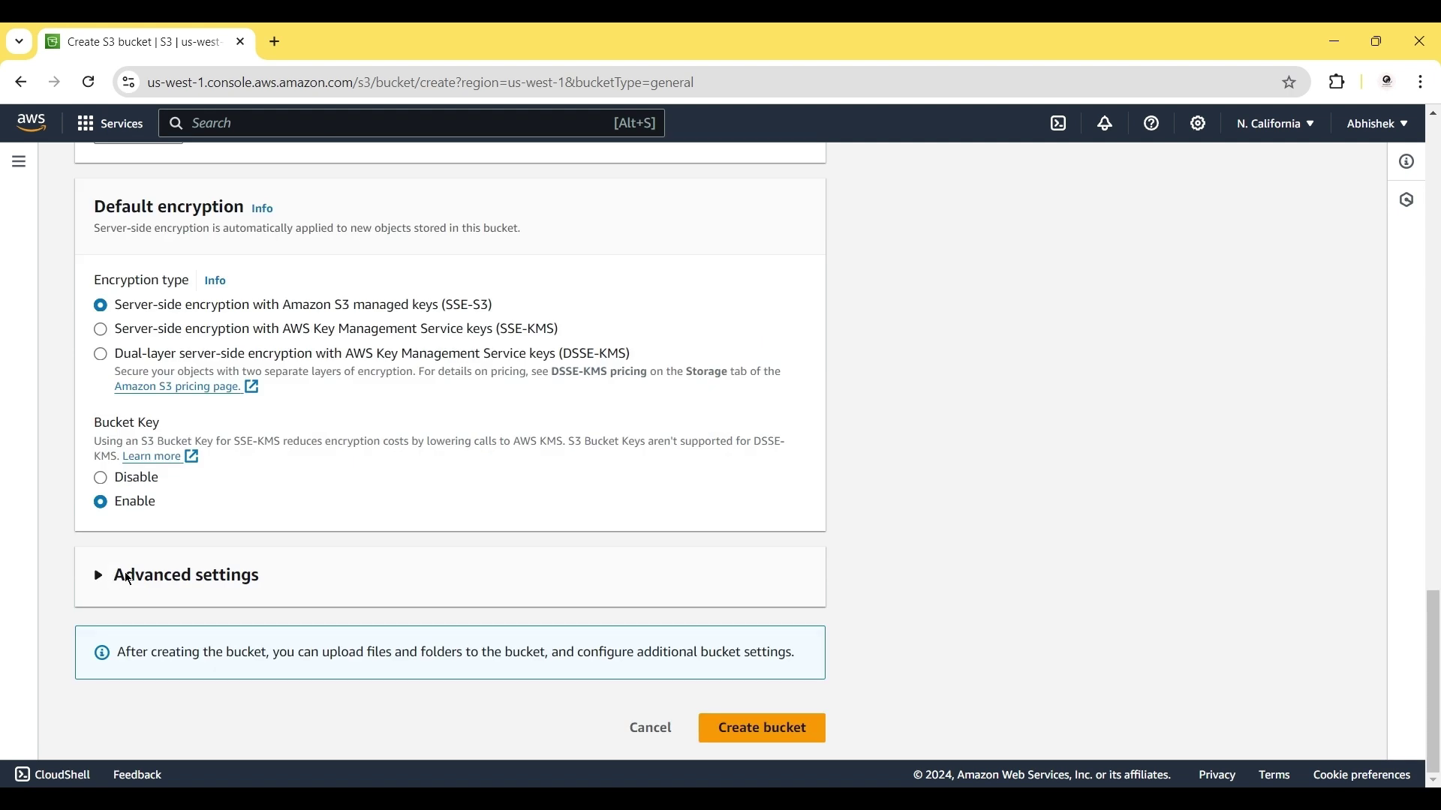
click(761, 742)
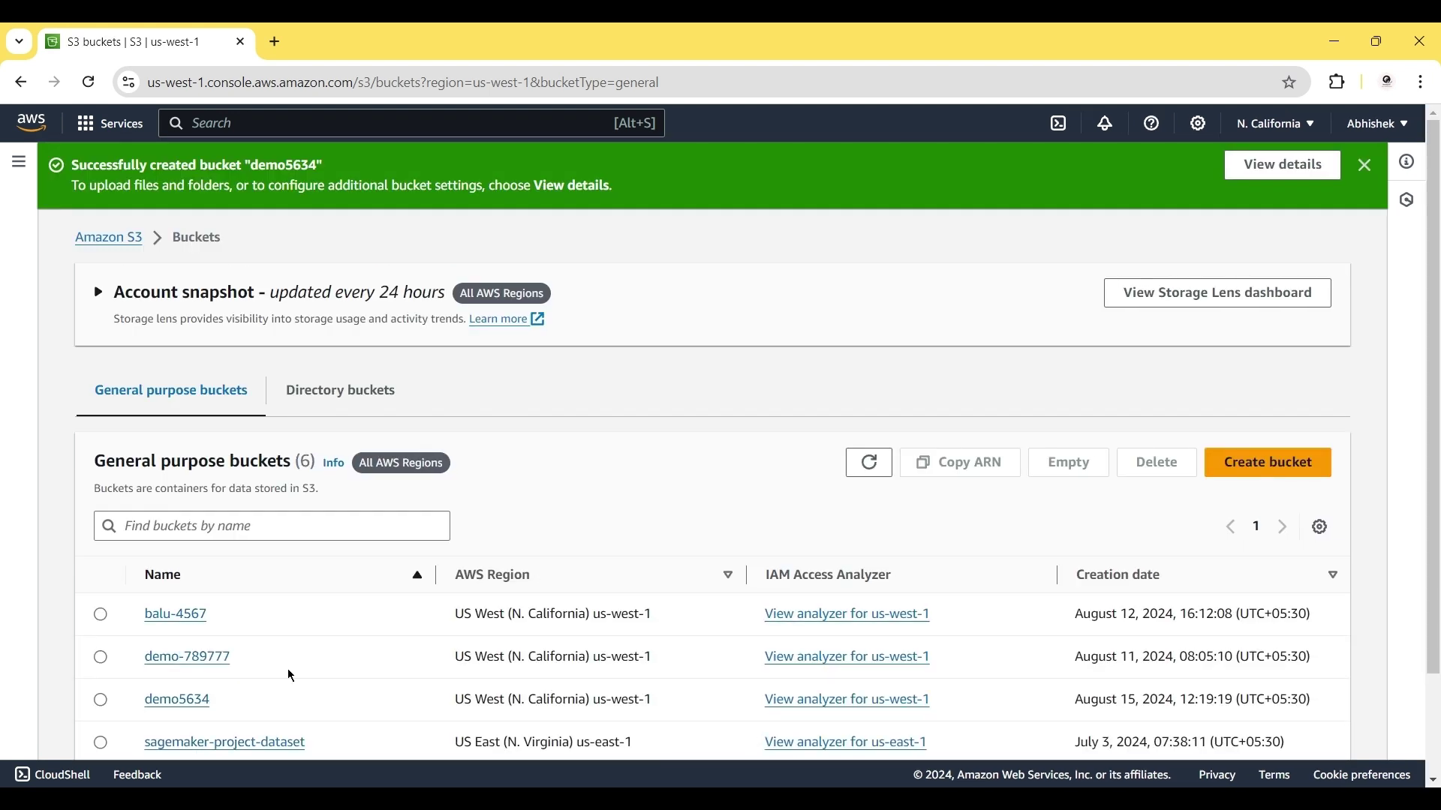
Start an upload into the demo5634 bucket and open the file selection for adding files
click(192, 701)
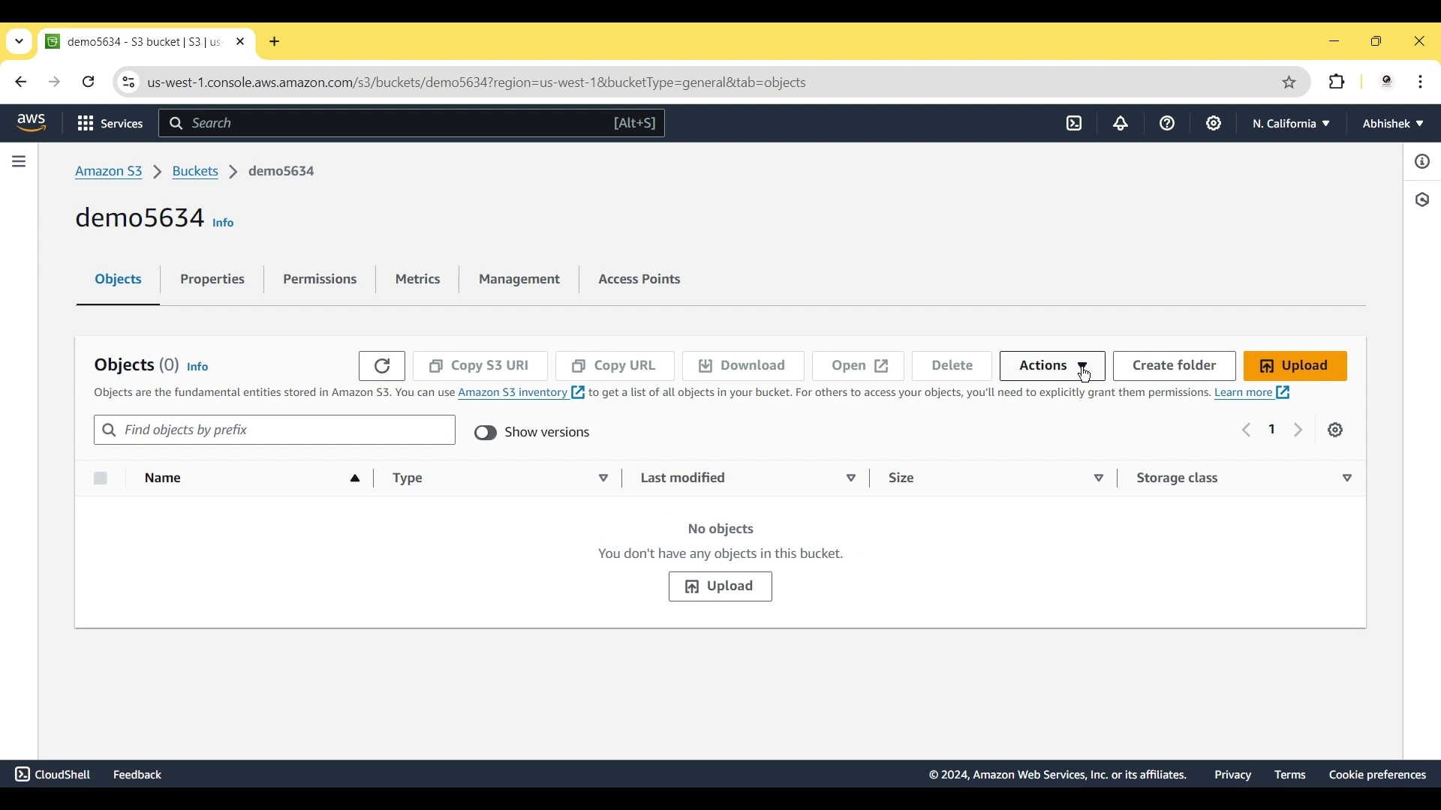
click(1324, 366)
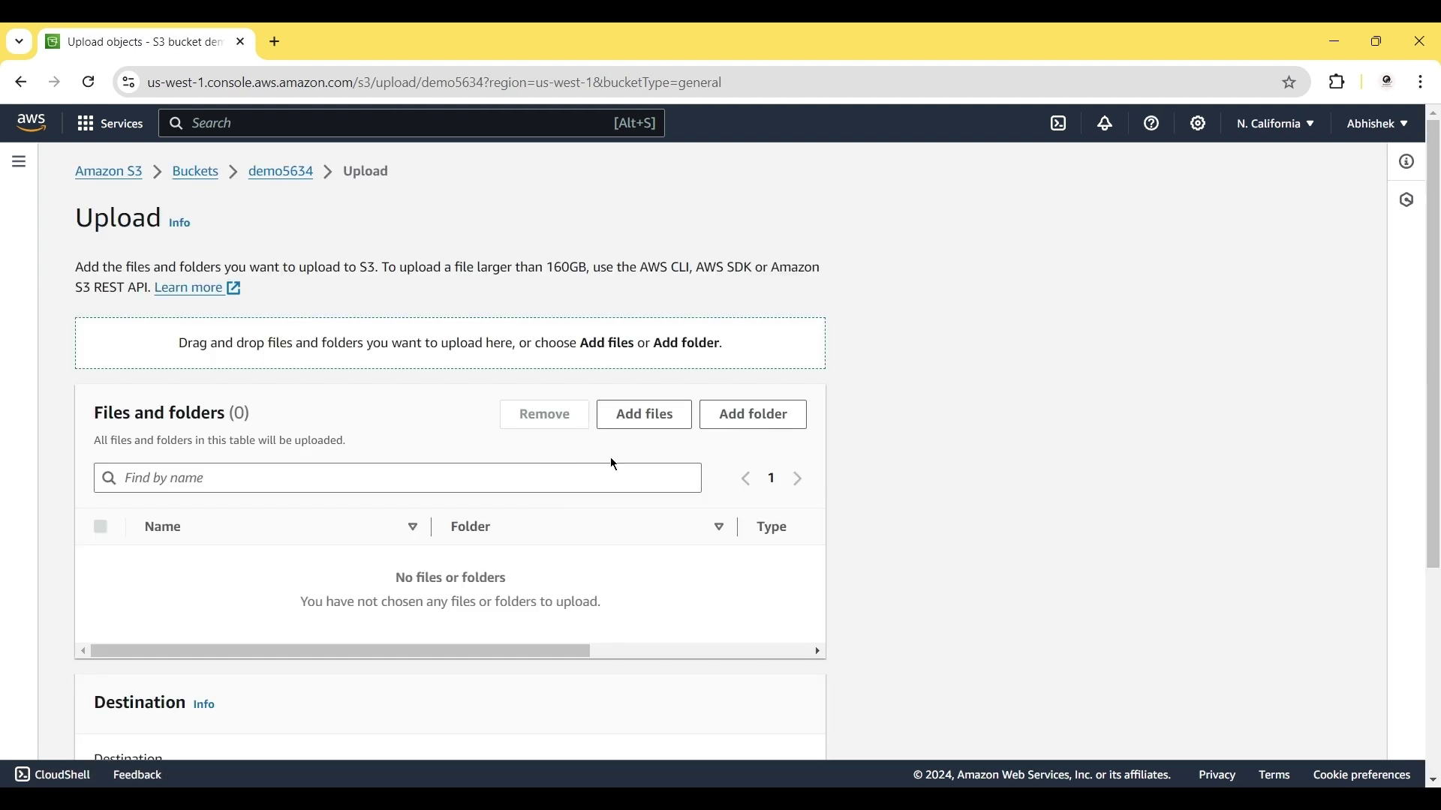
click(654, 419)
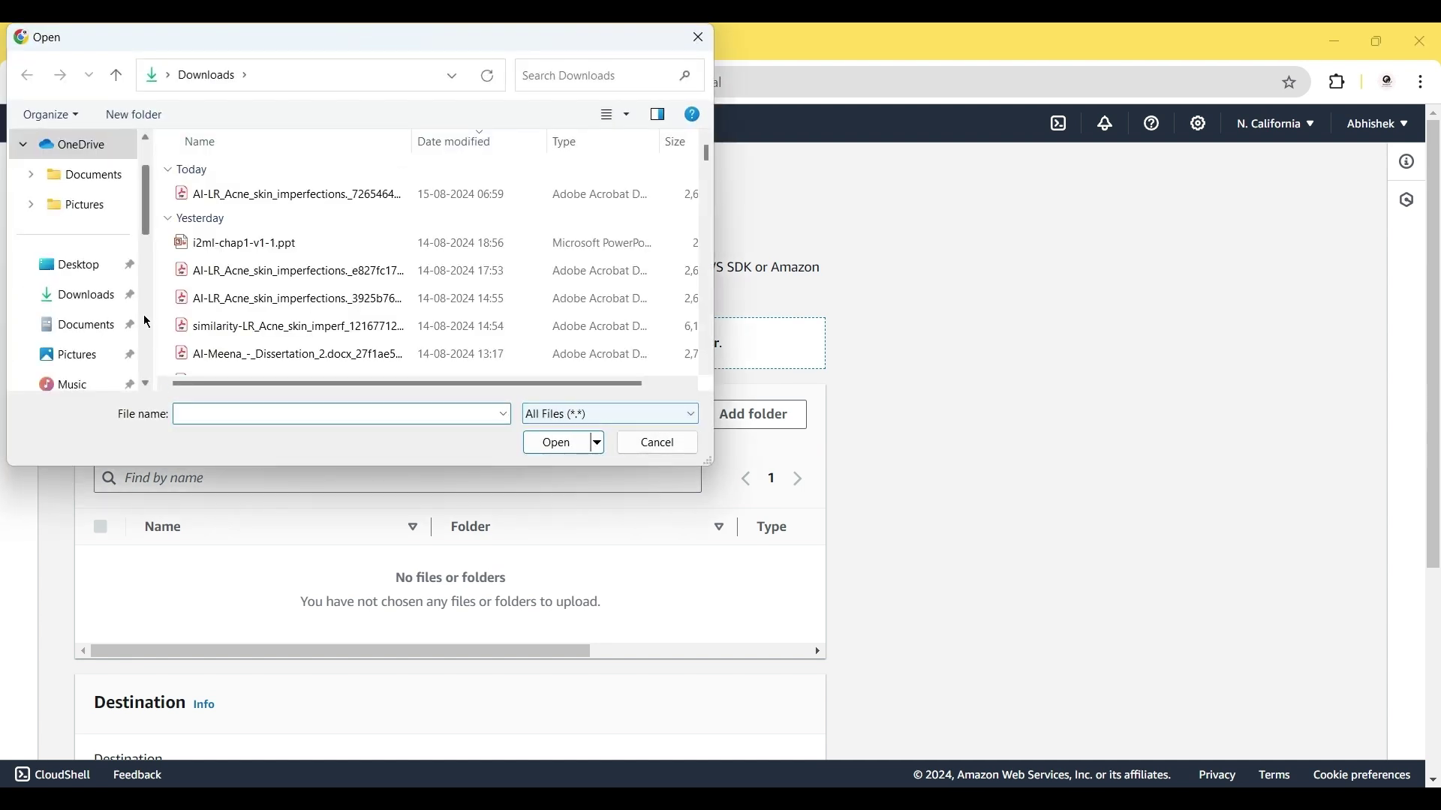
click(200, 411)
text(csv)
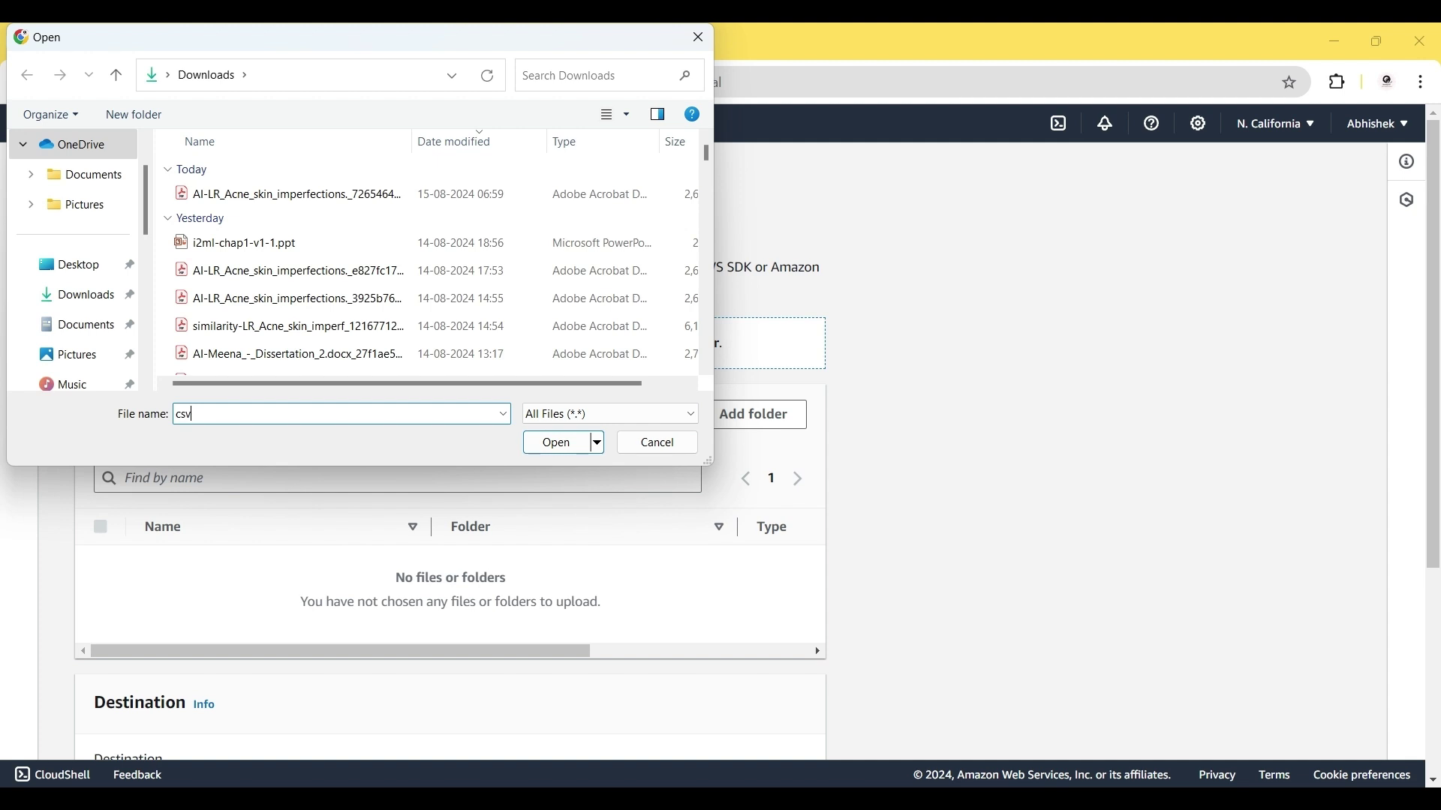
key(BackSpace)
key(BackSpace)
key(BackSpace)
Add Tweets.csv from the Downloads folder and upload it to s3://demo5634
text(twe)
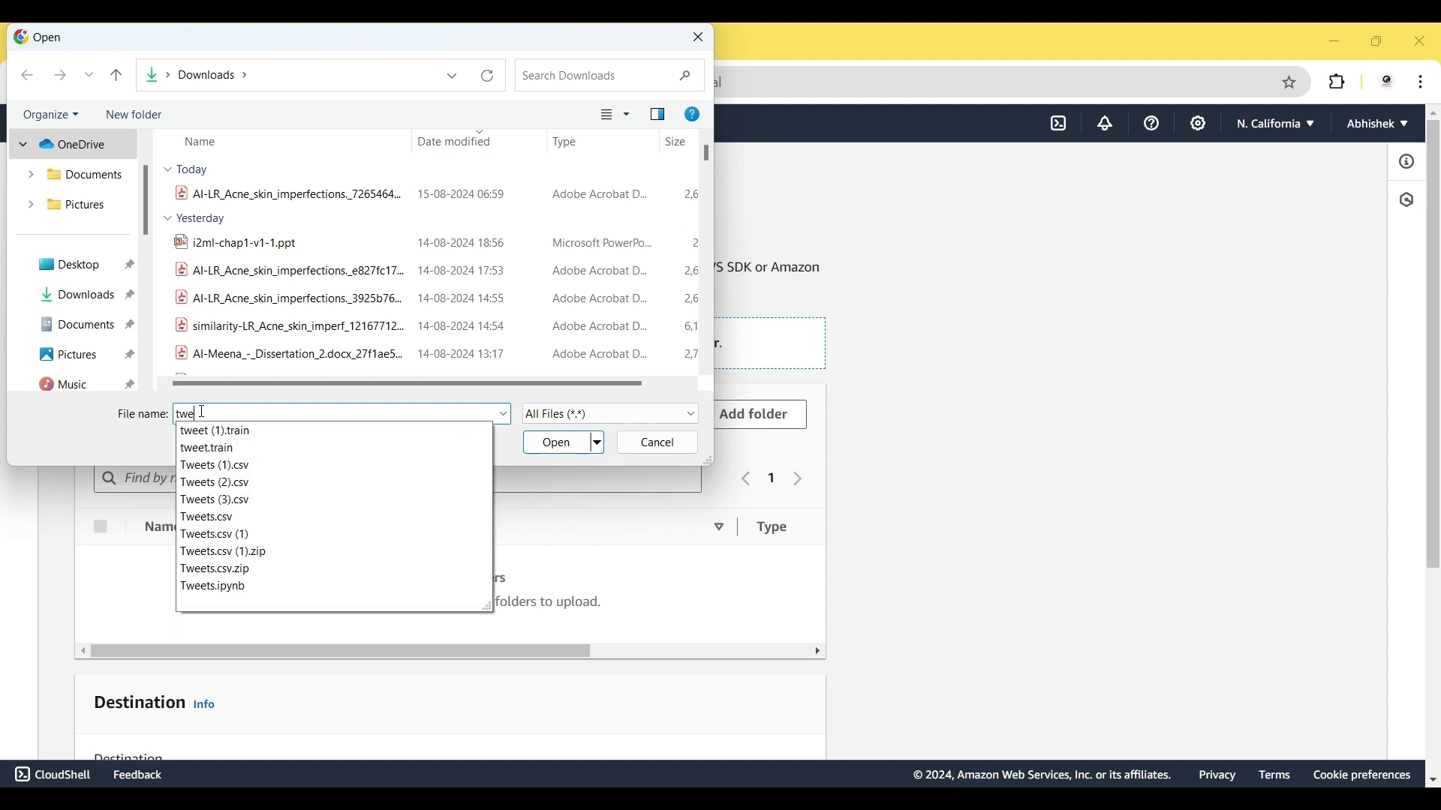
key(Down)
key(Down)
key(Down)
key(Down)
key(Down)
key(Down)
key(Return)
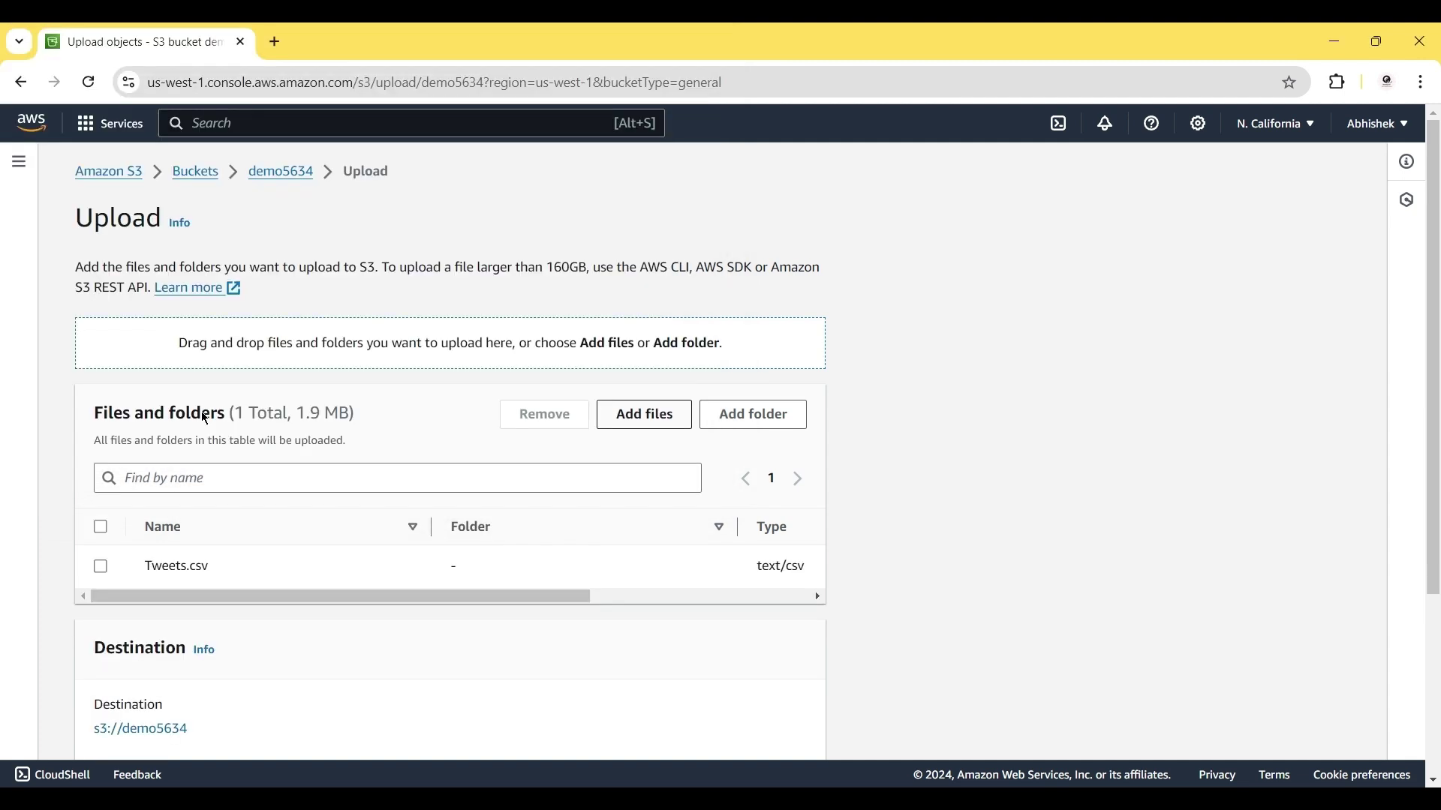
scroll(207, 418, down, 3)
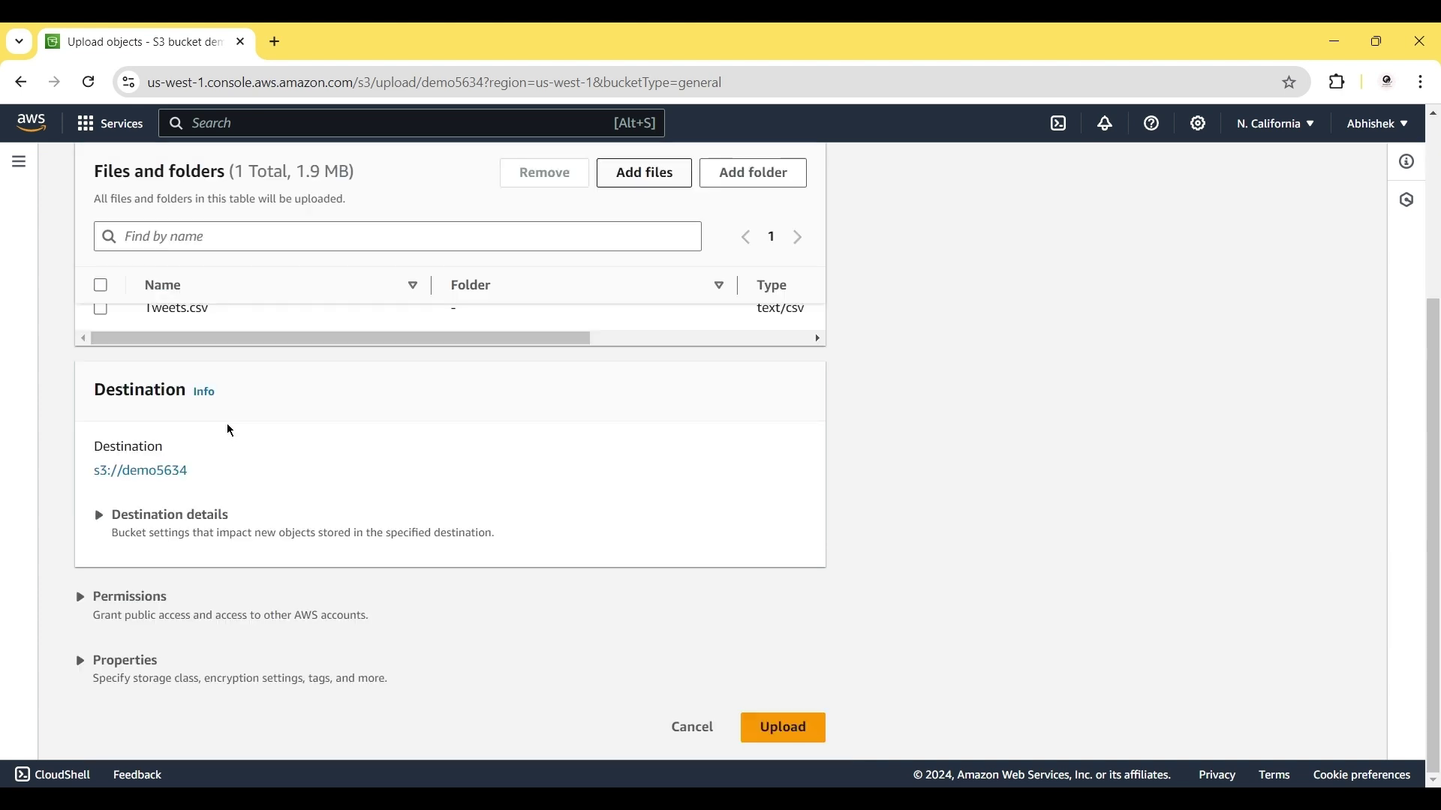
click(801, 724)
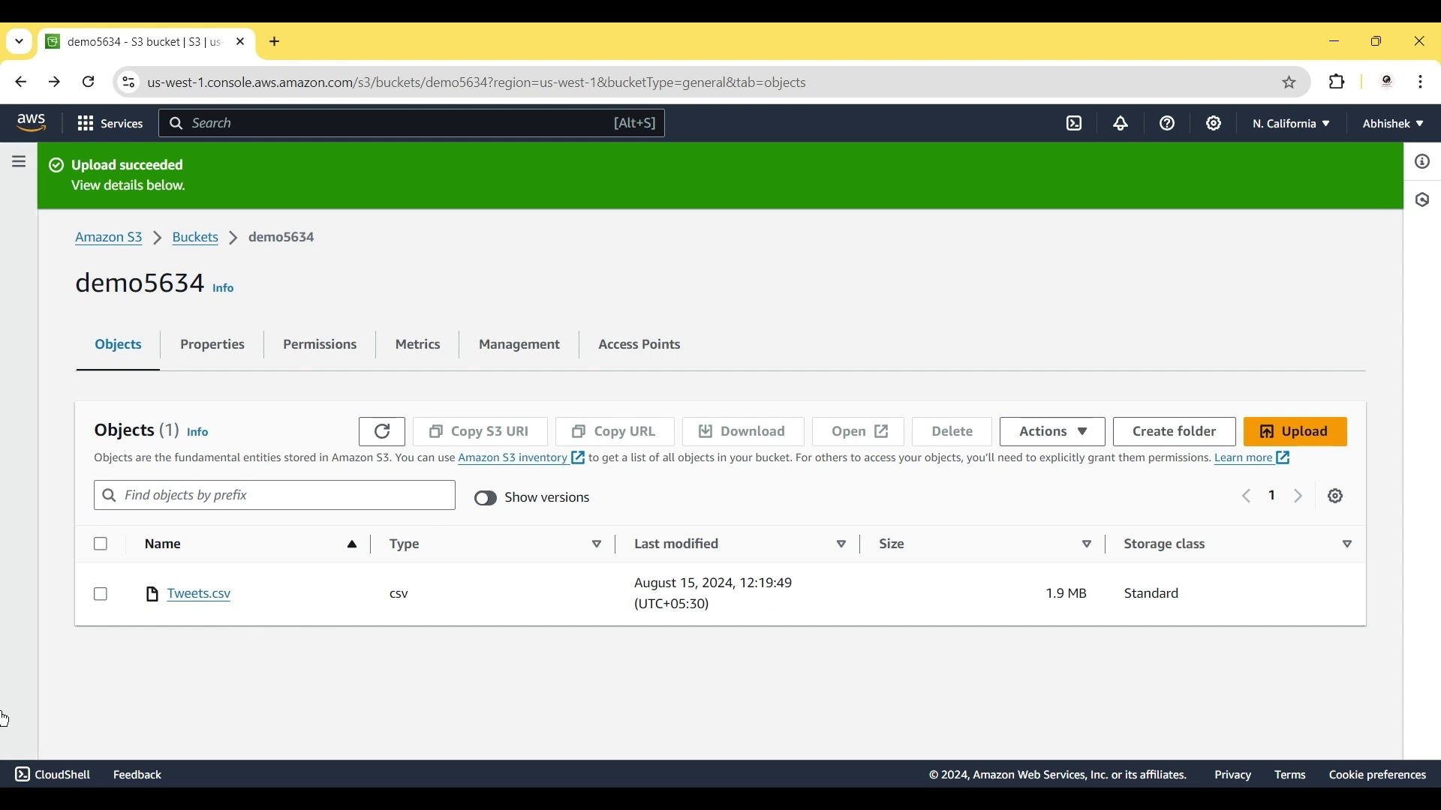
Create a presigned URL for Tweets.csv in the demo5634 bucket that expires after 10 minutes
click(102, 595)
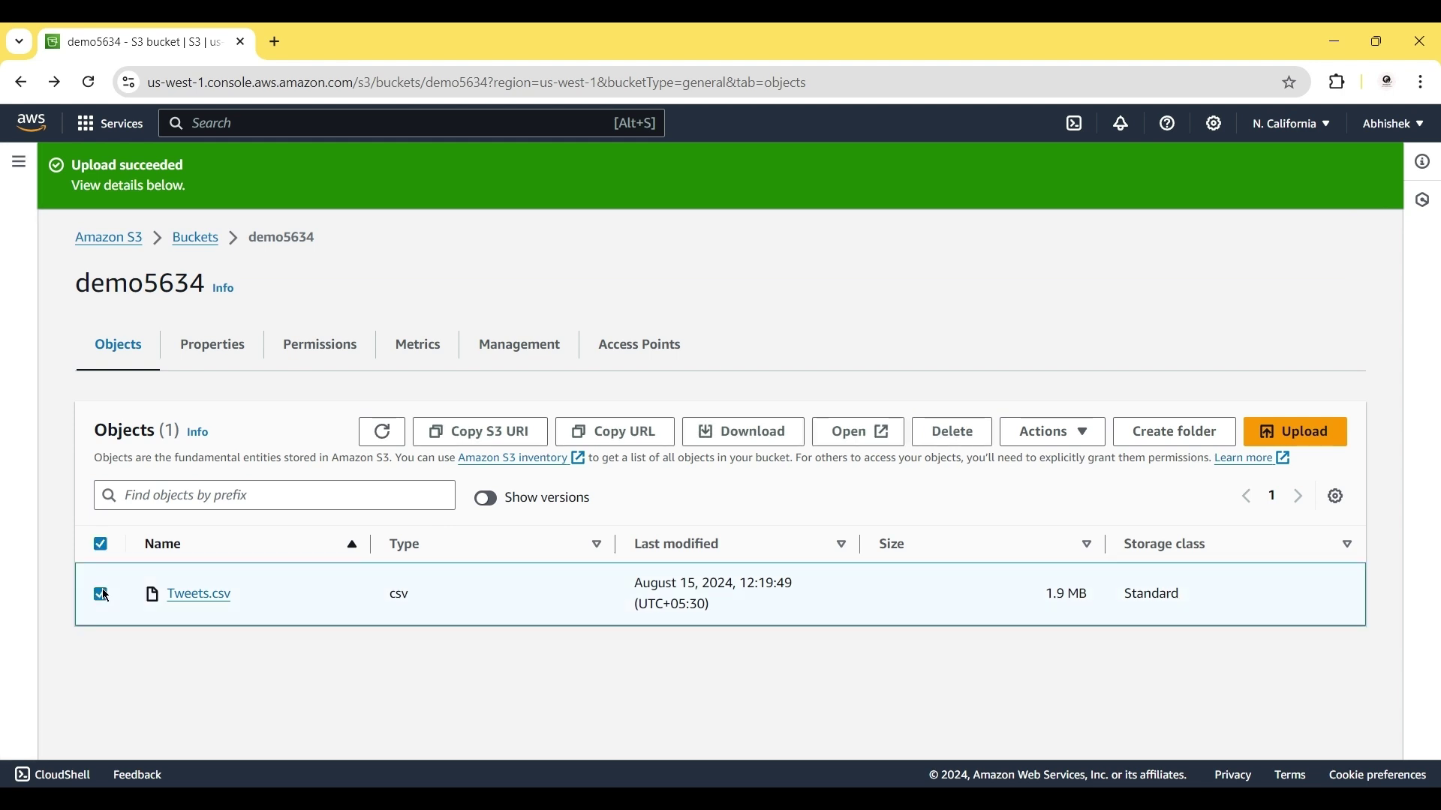
click(1046, 429)
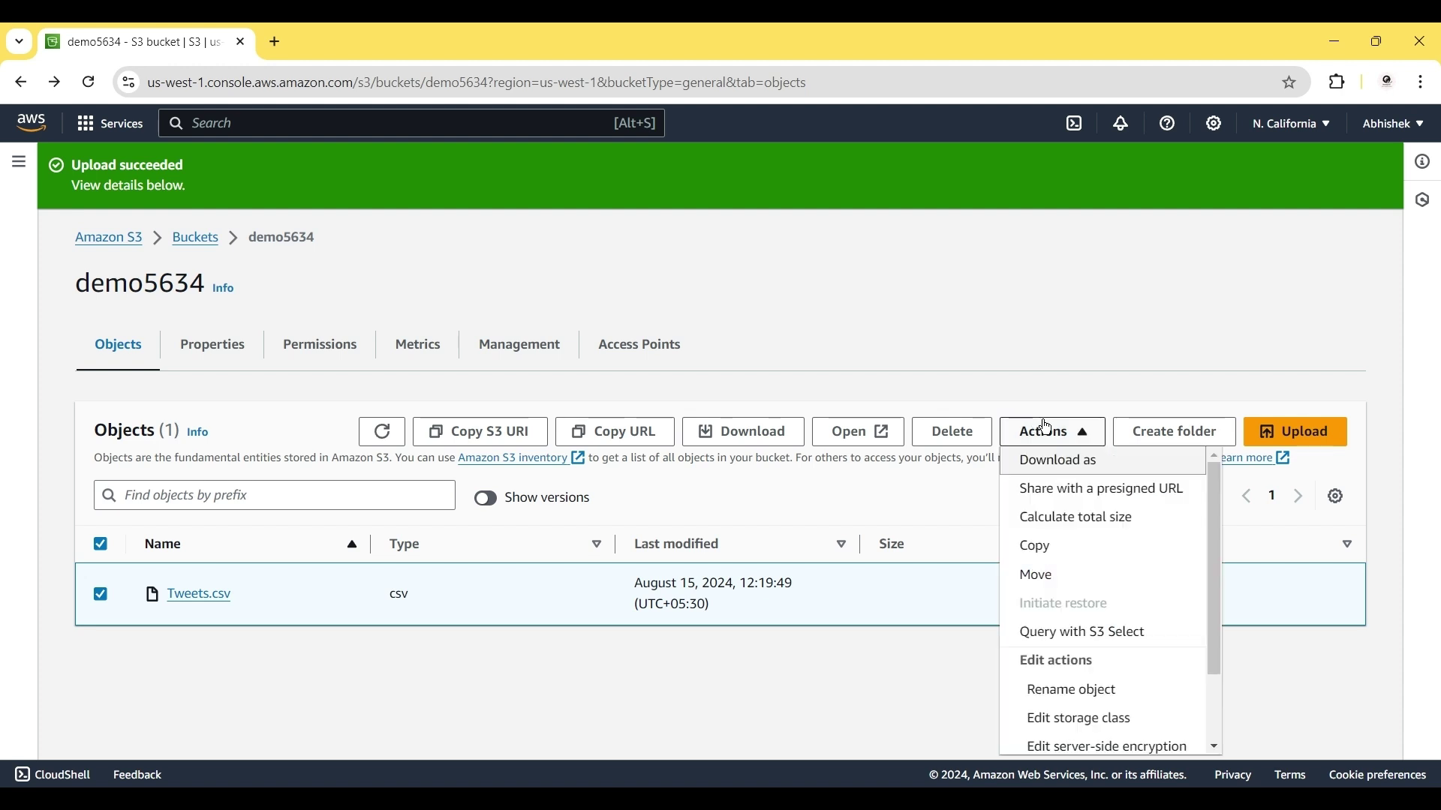
click(1121, 490)
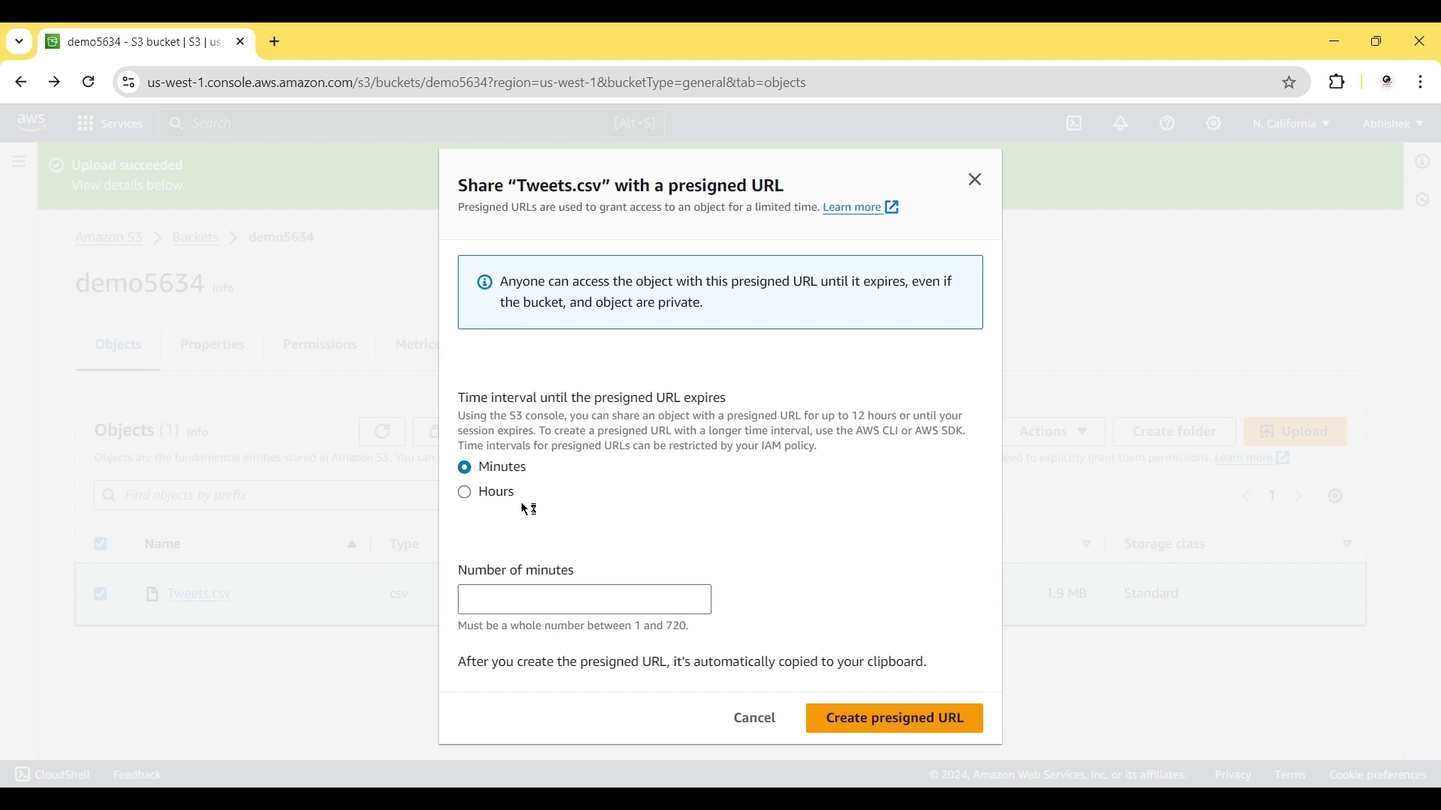
click(507, 606)
text(1)
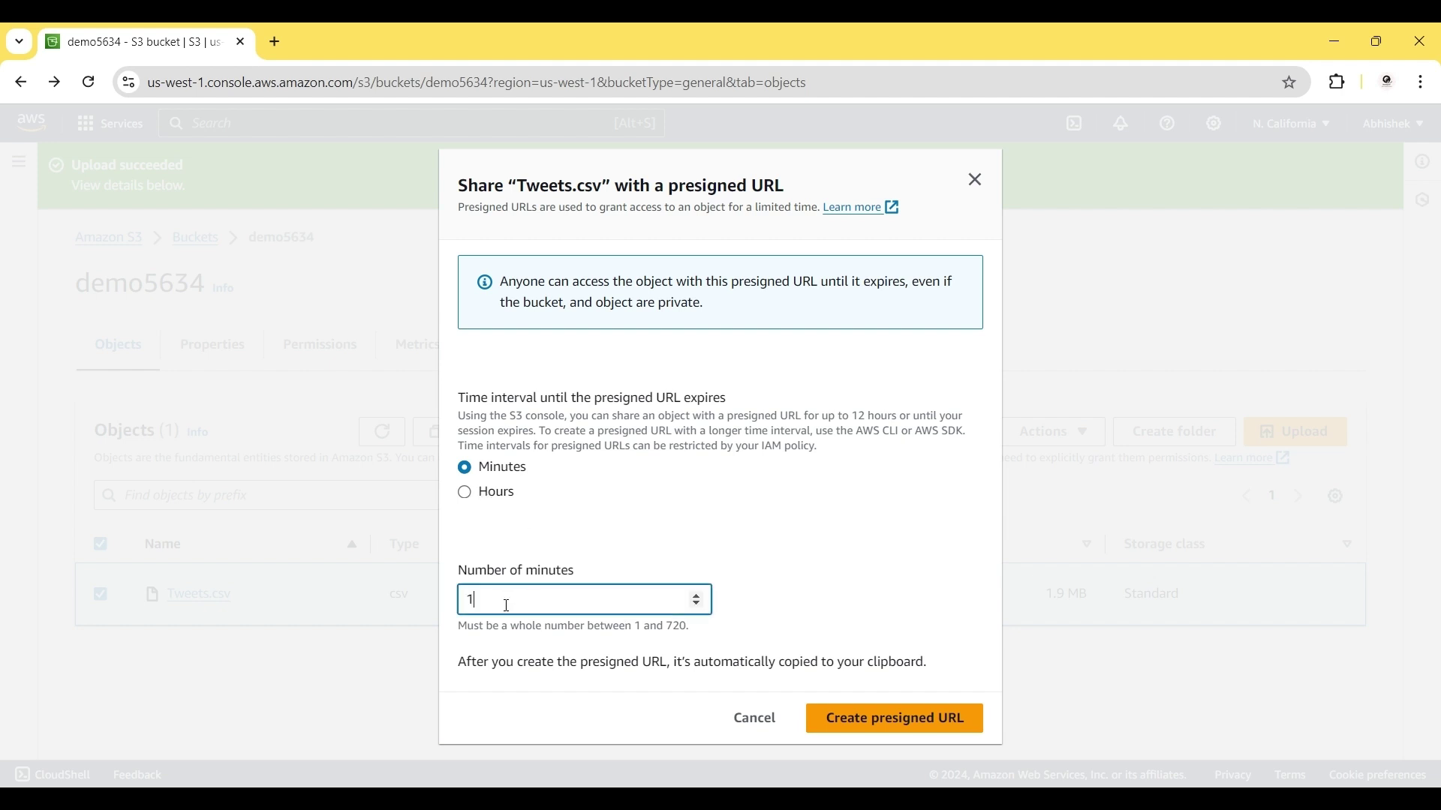
text(0)
click(838, 718)
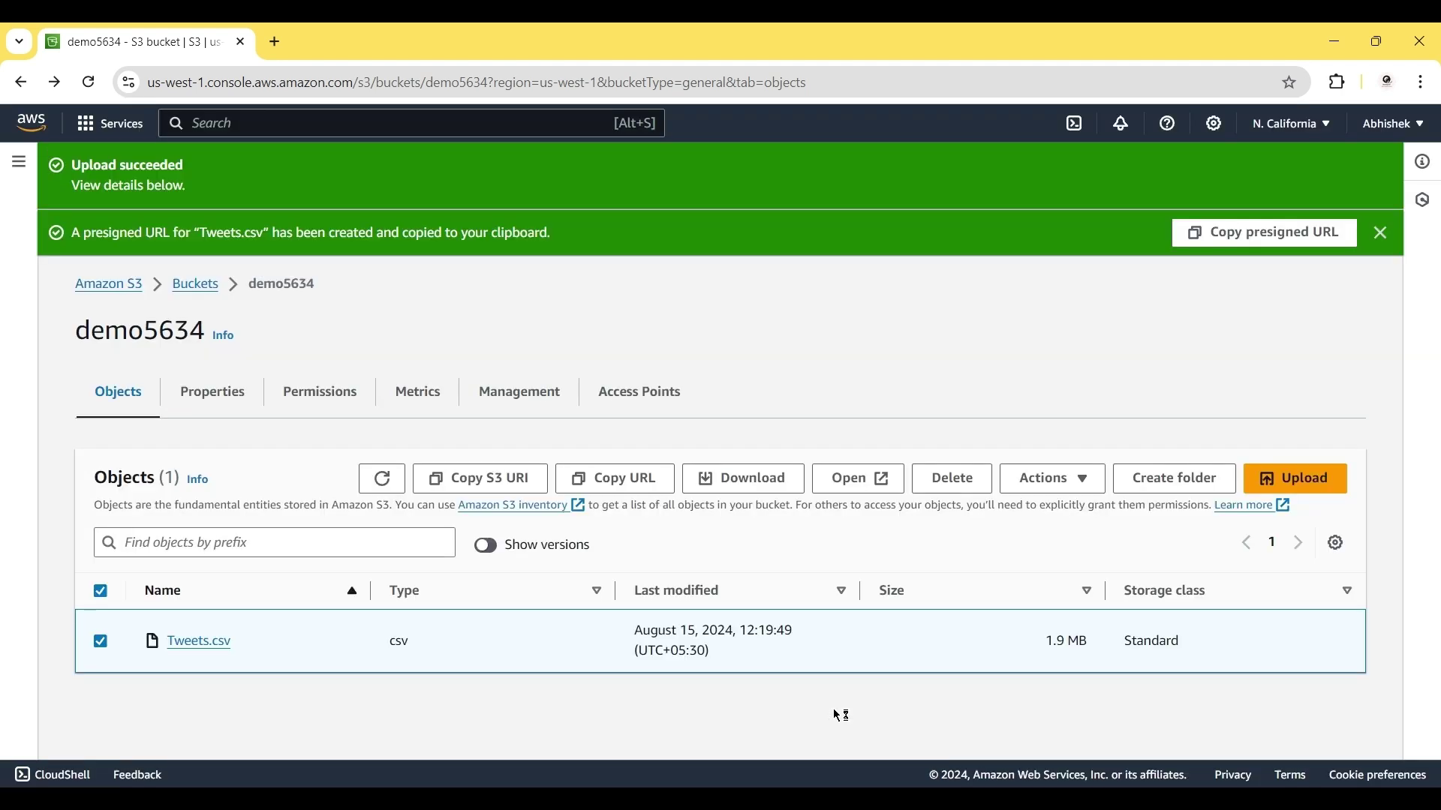
Copy the presigned URL, open it in a new browser tab to download Tweets.csv, and show the recent downloads
click(1251, 244)
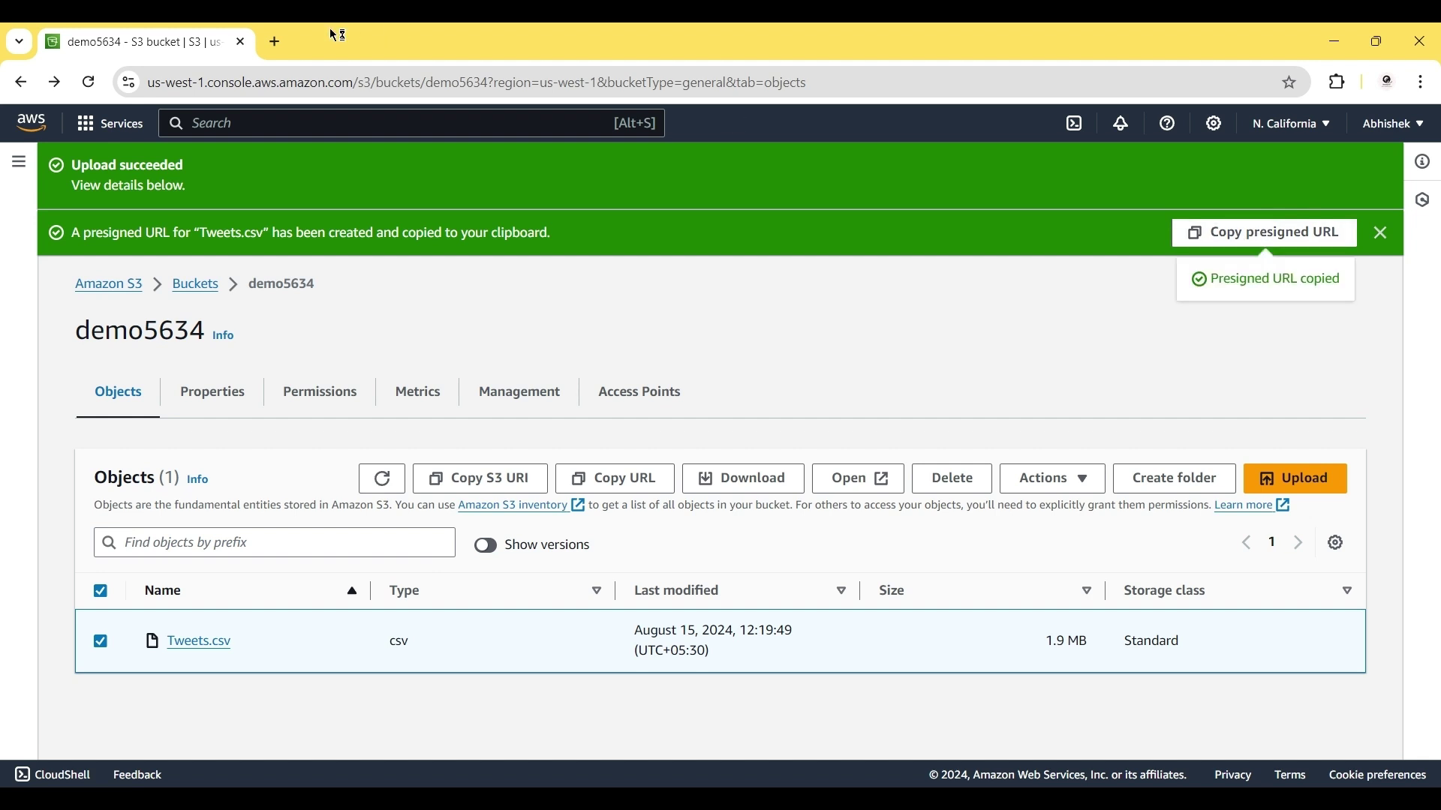
click(269, 47)
key(ctrl+v)
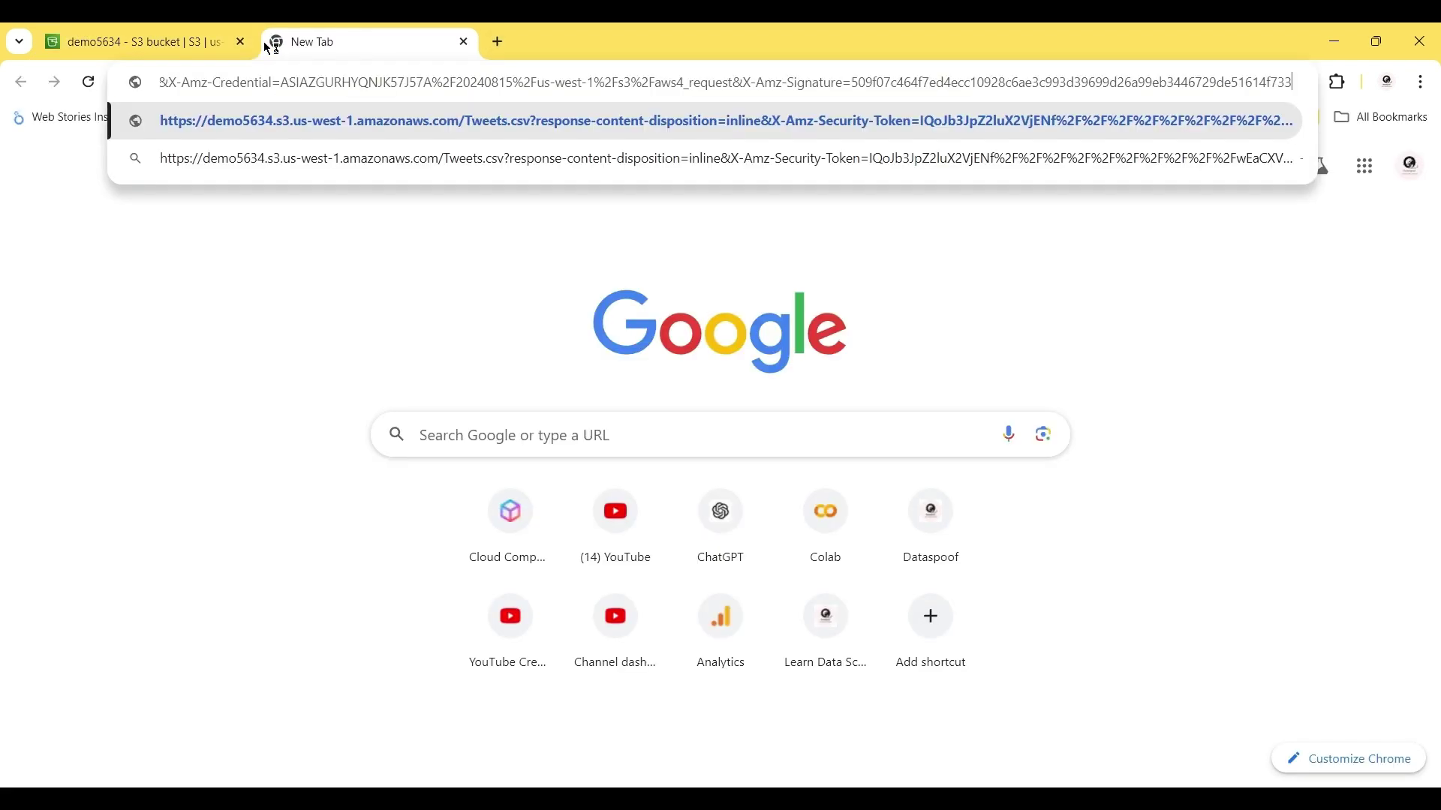
key(Return)
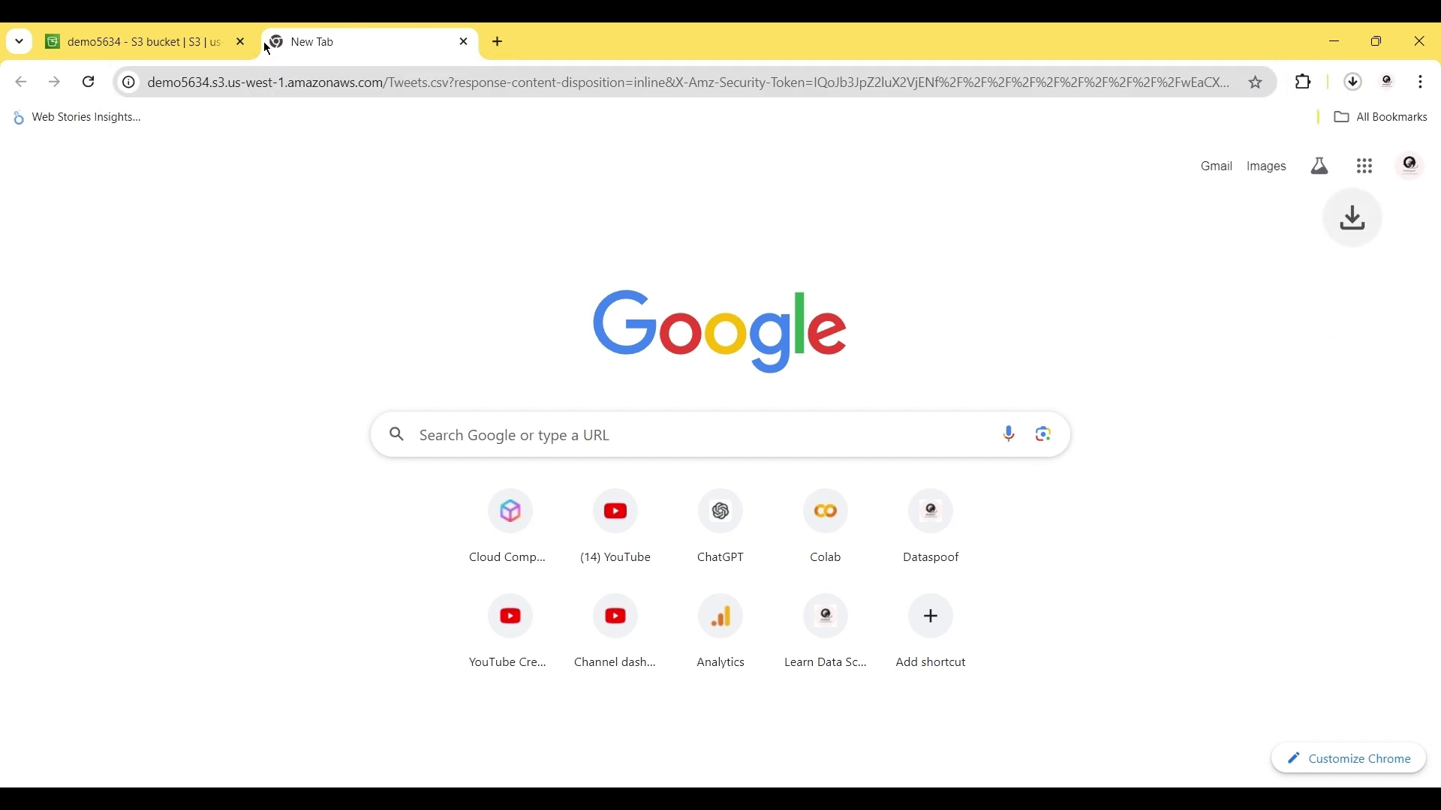
click(1366, 78)
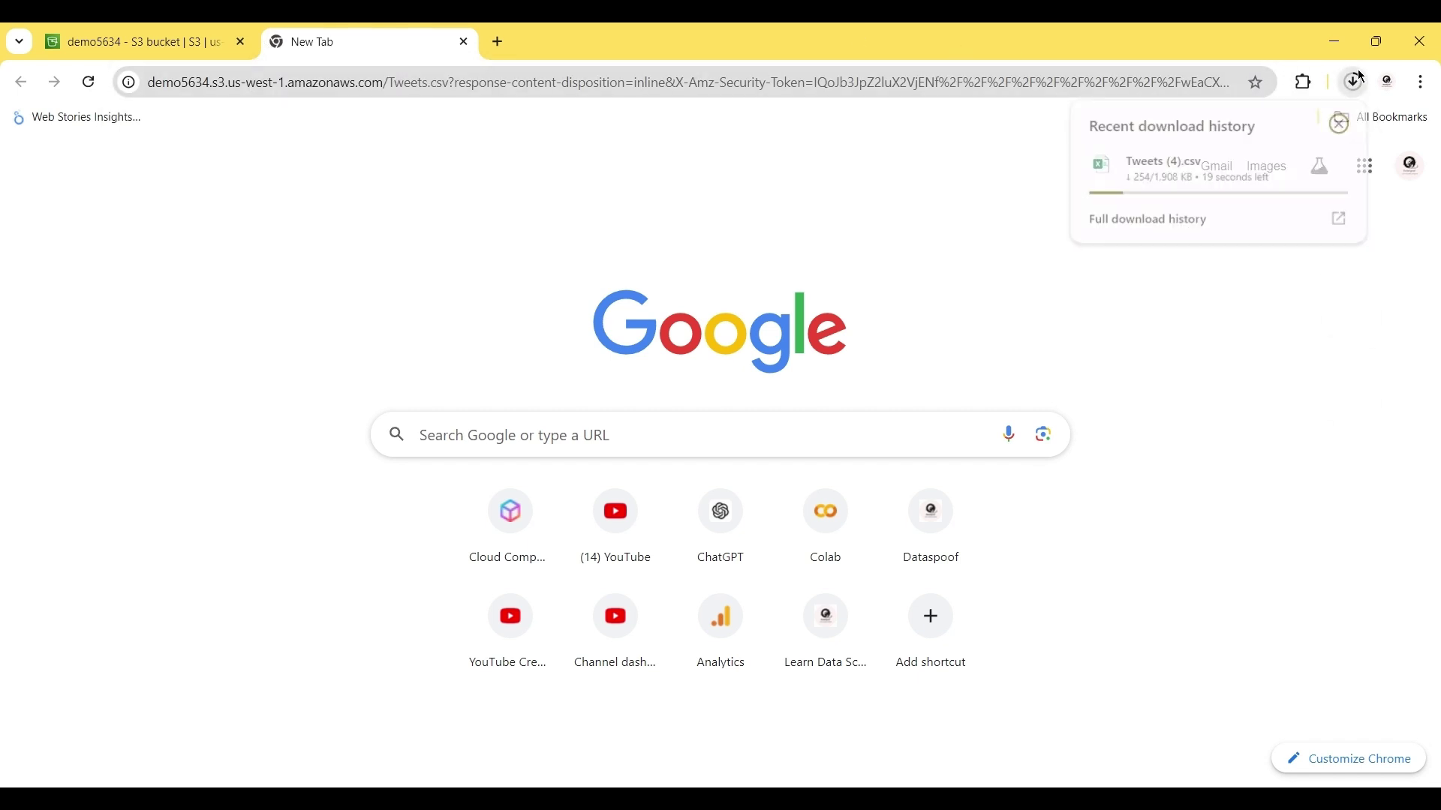
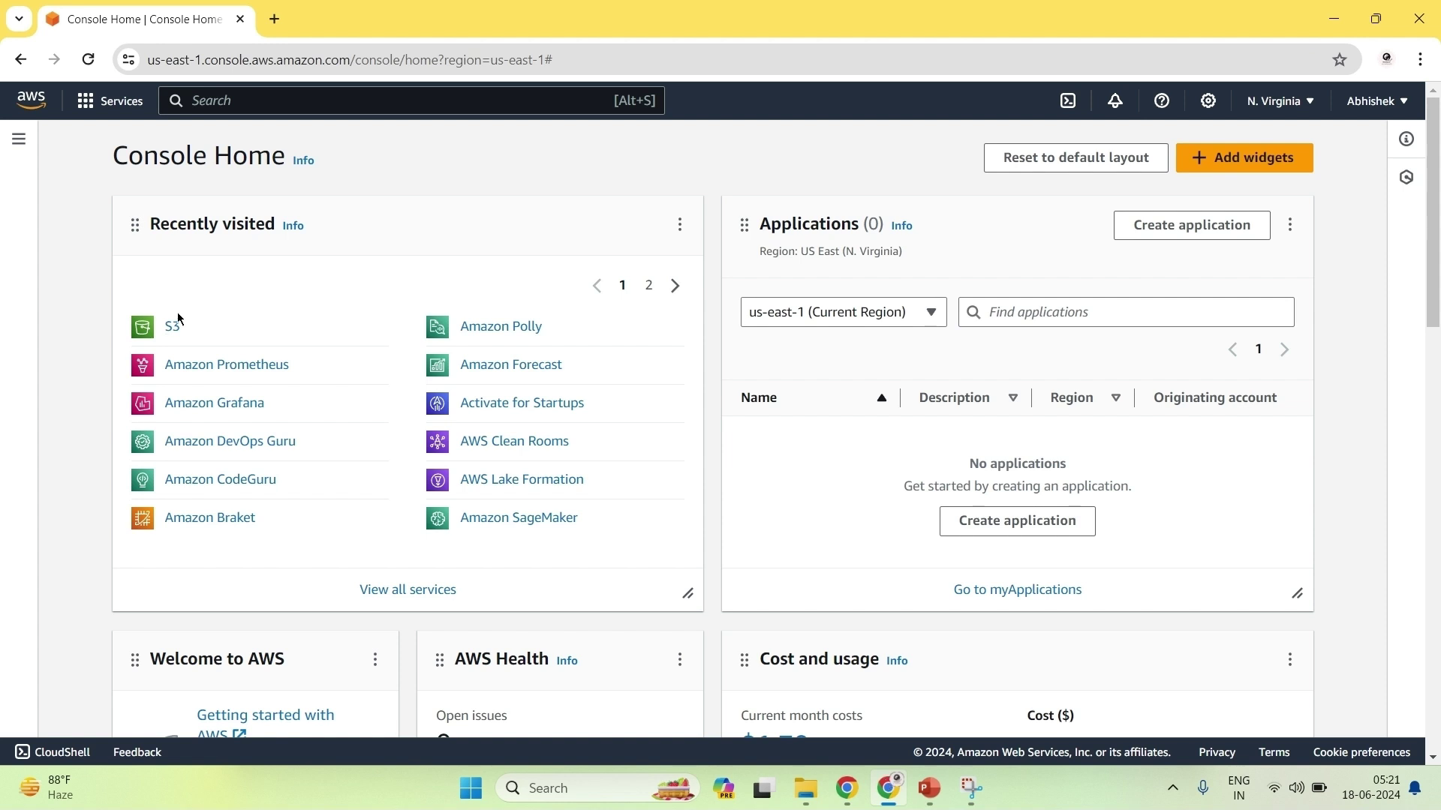
Open the S3 service and start a new general purpose bucket named data4567 in US East (N. Virginia)
click(173, 328)
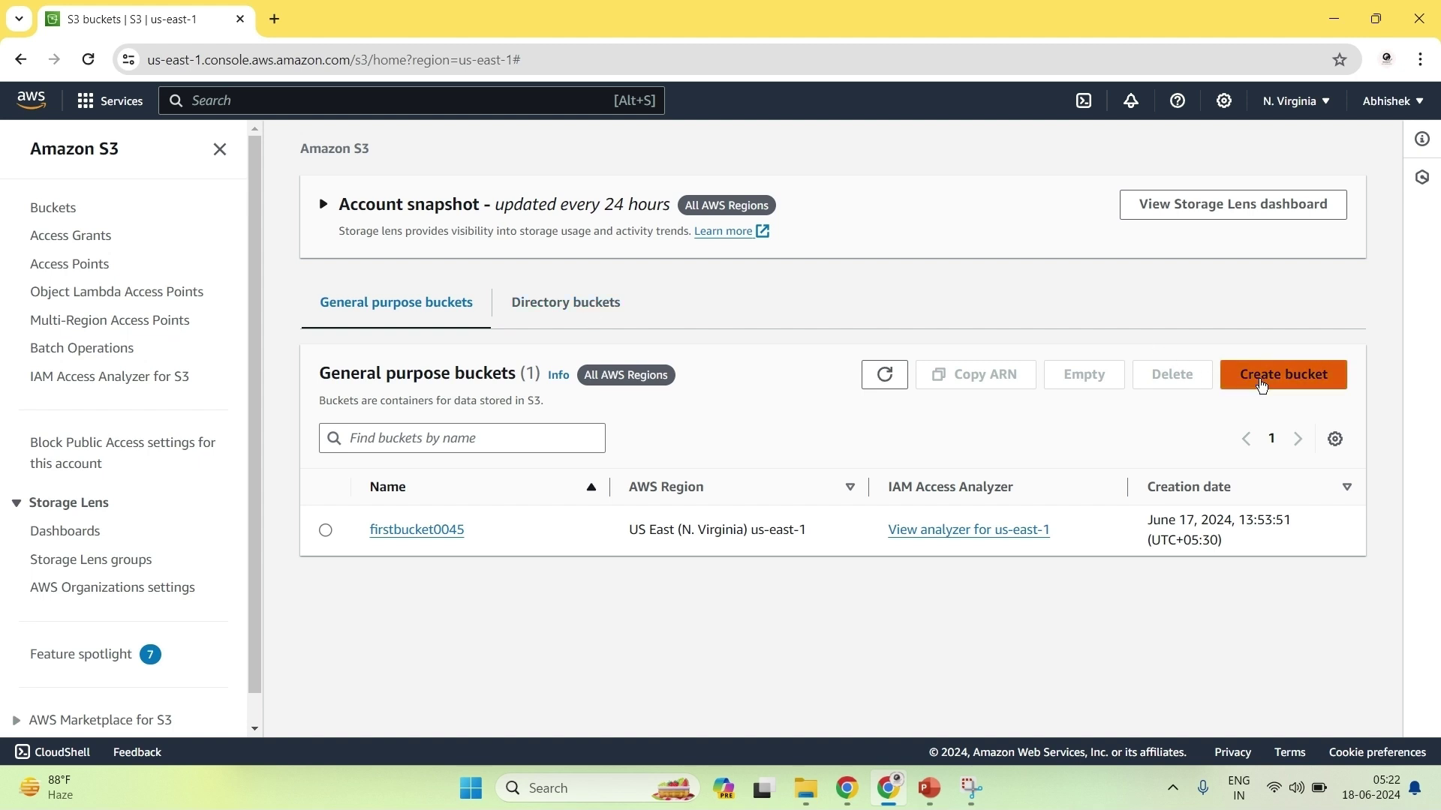
click(1261, 384)
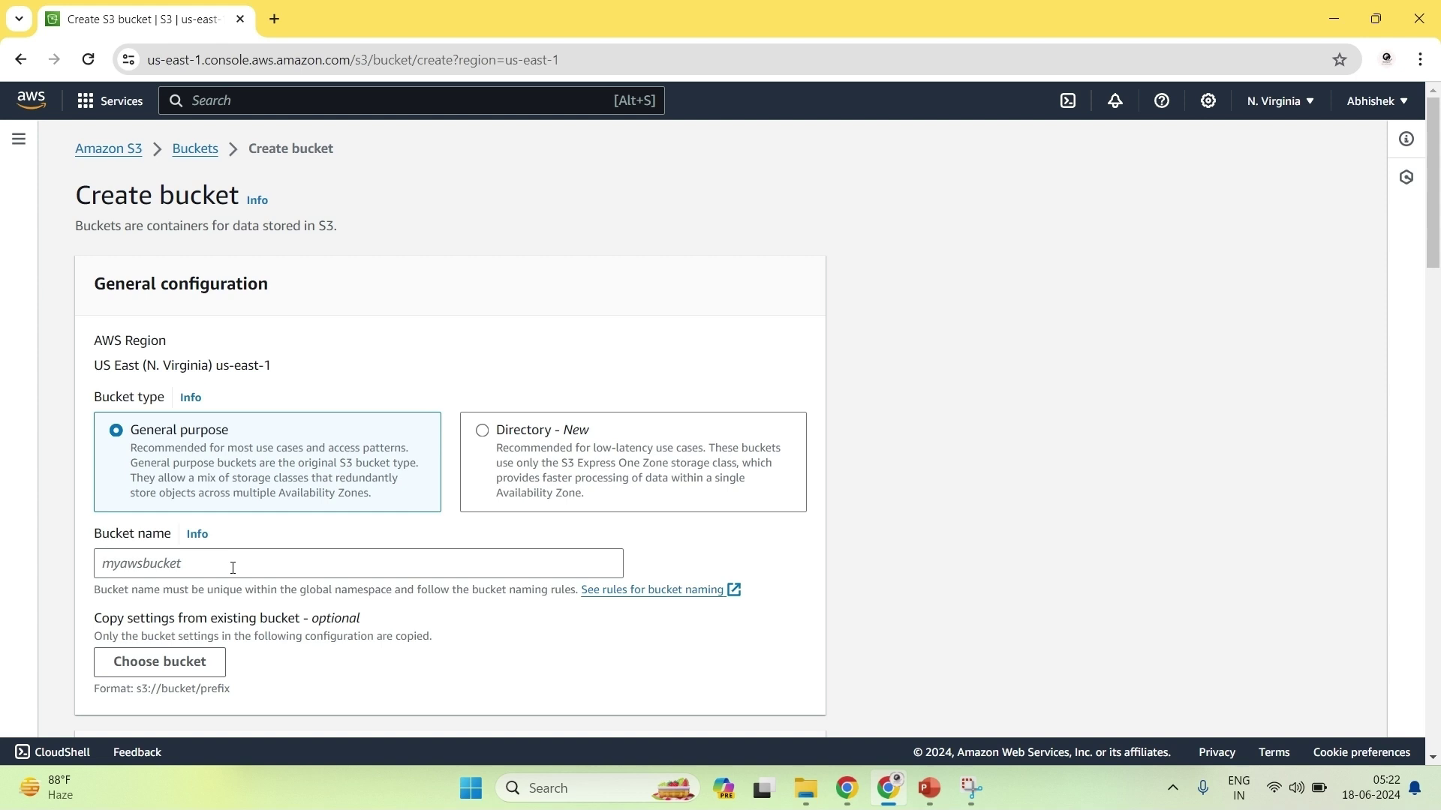
click(232, 568)
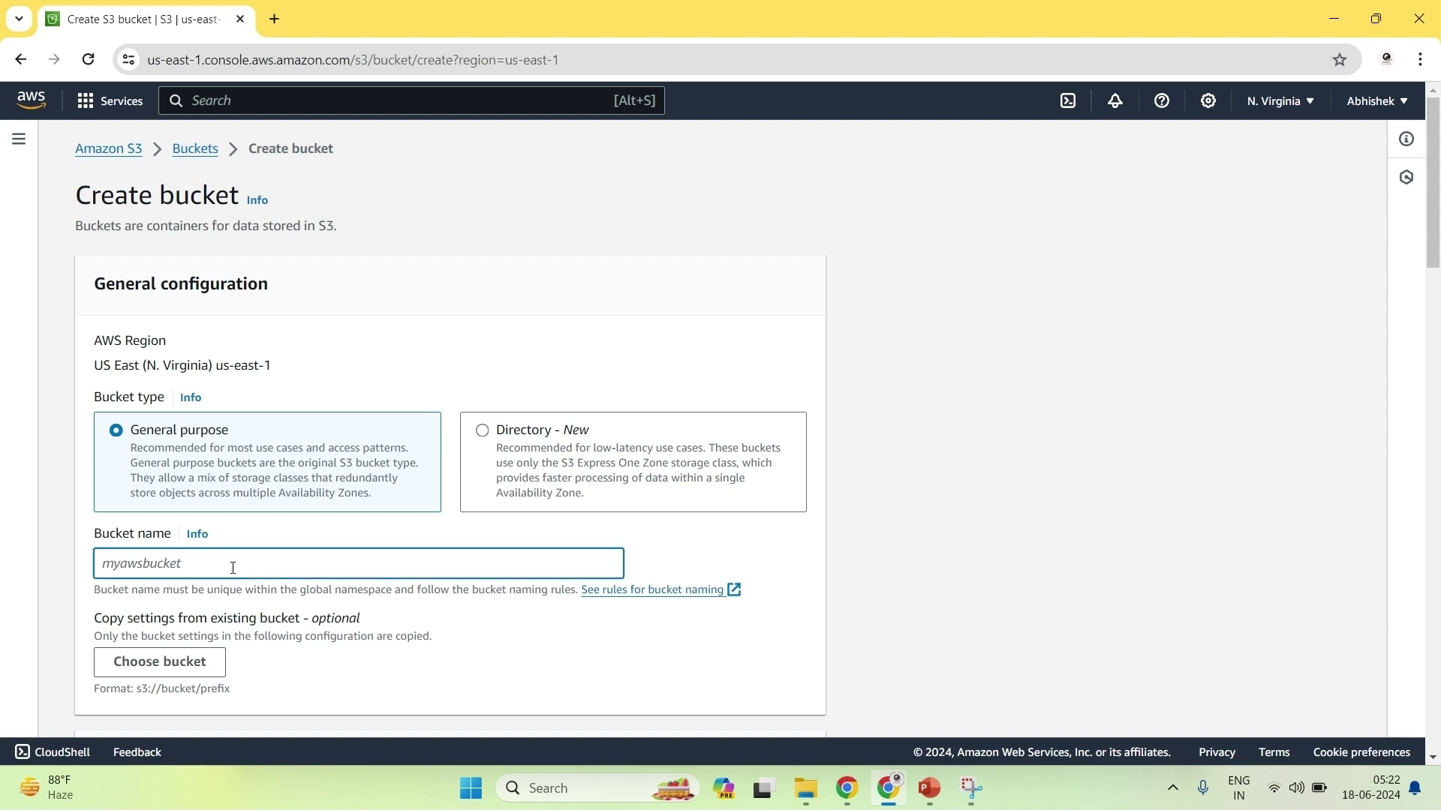
text(data4567)
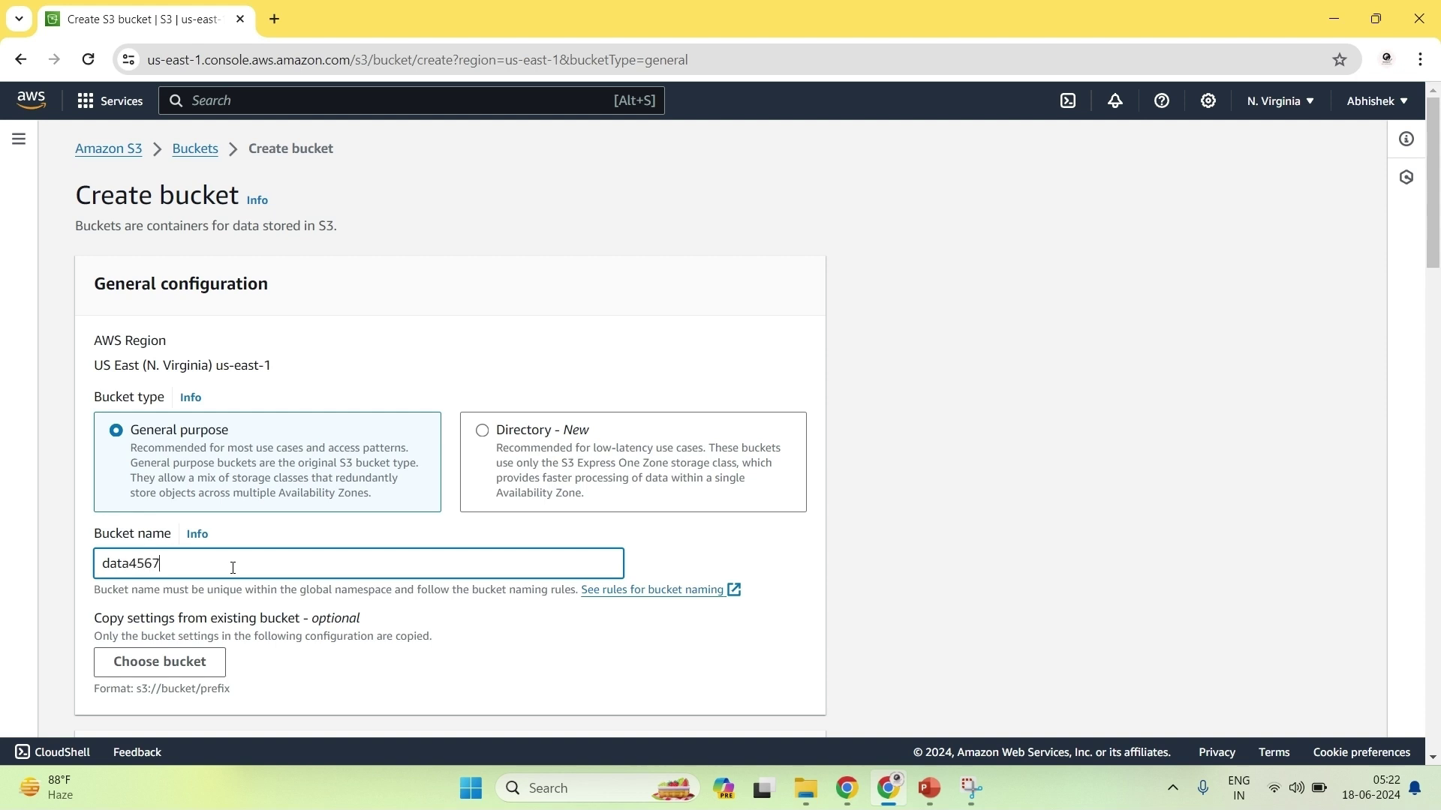
Enable versioning for the data4567 bucket, keep the other default settings, and create it
scroll(232, 568, down, 5)
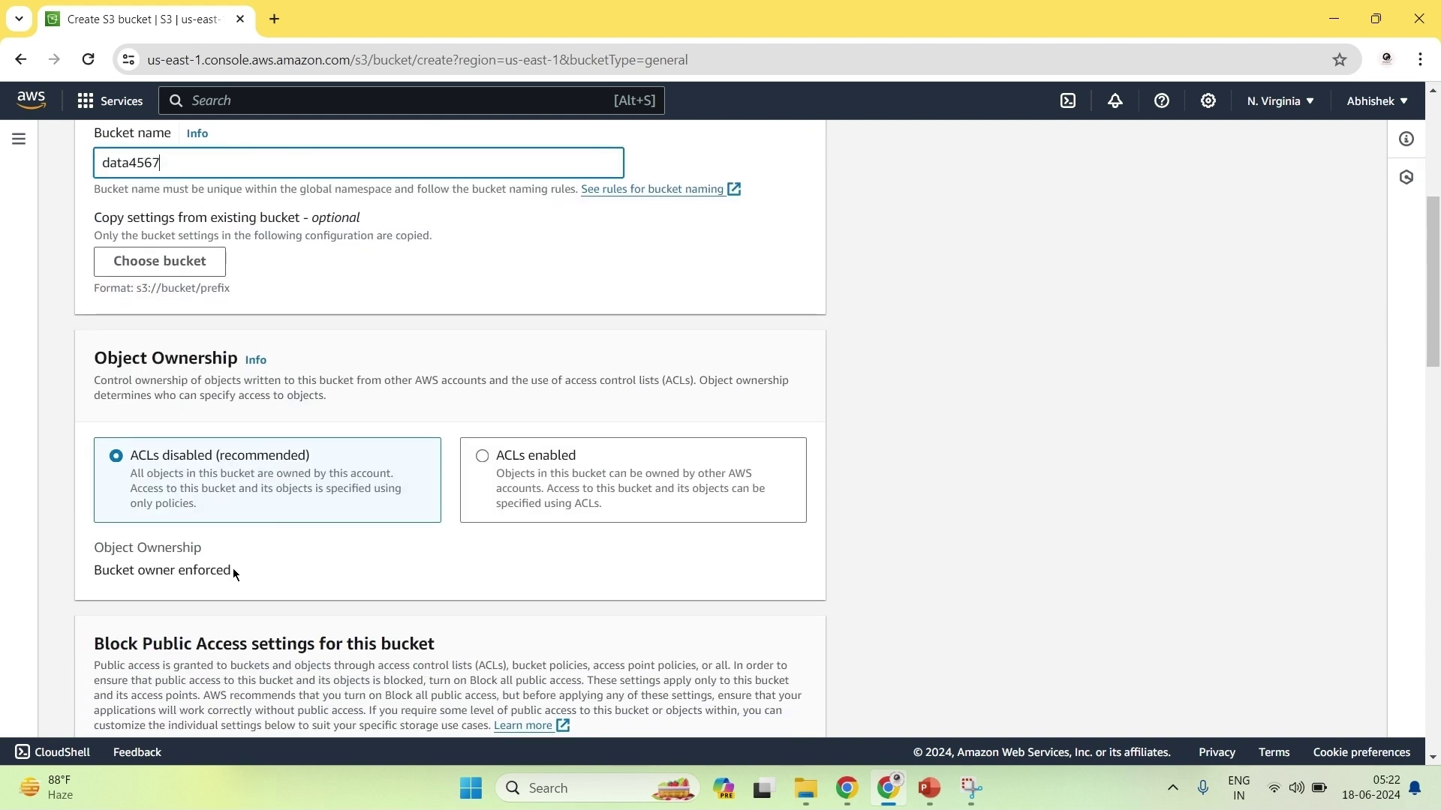
scroll(233, 569, down, 5)
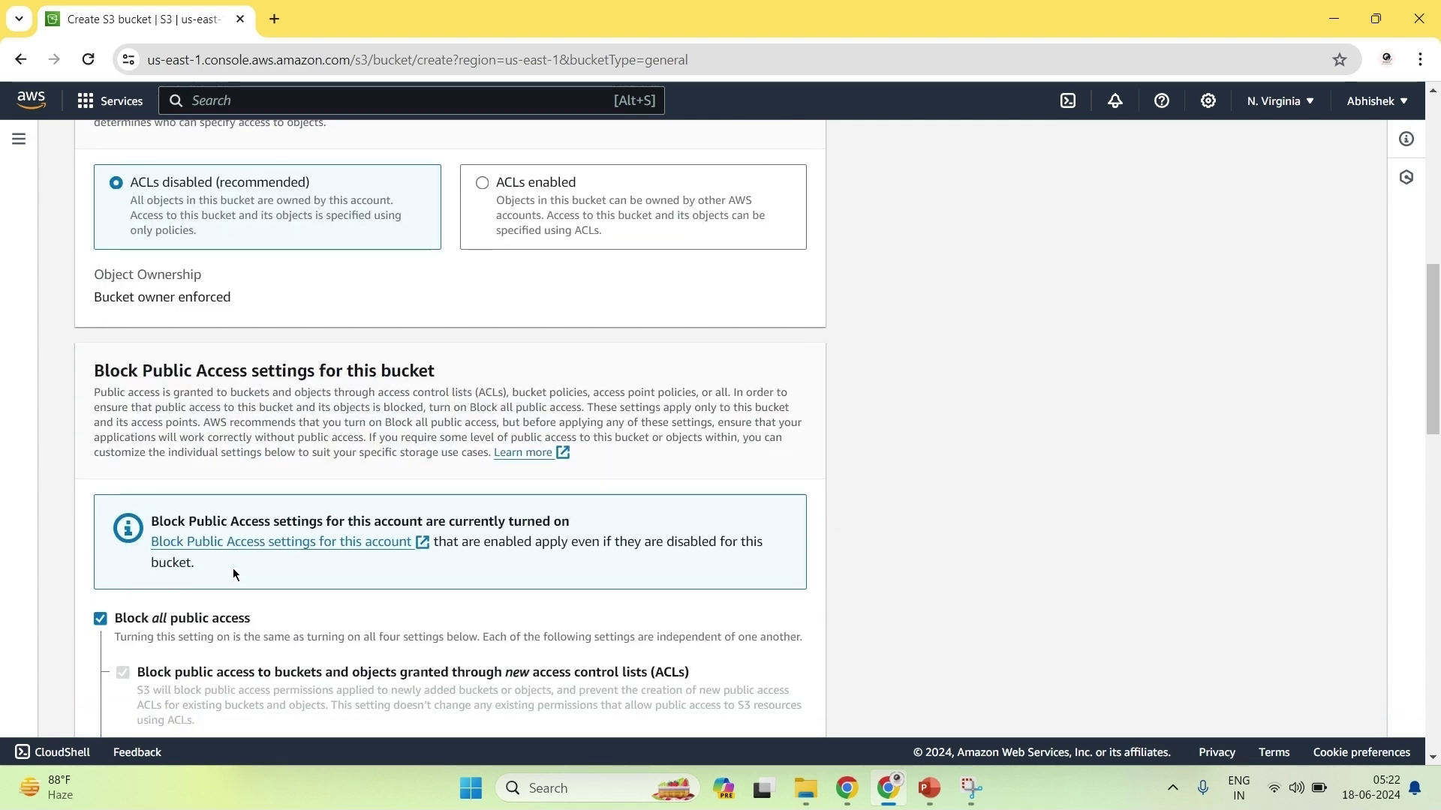
scroll(233, 575, down, 4)
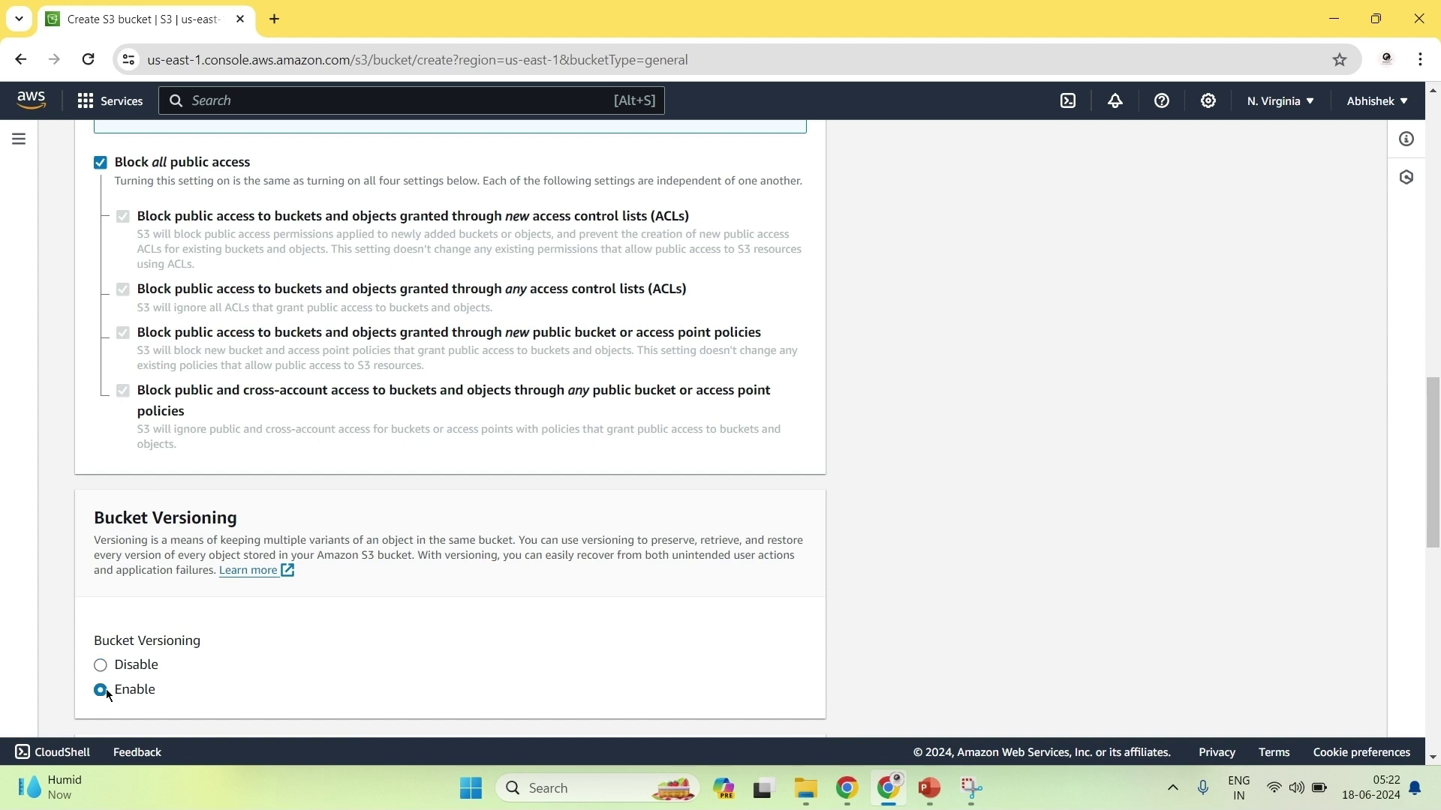
scroll(281, 661, down, 10)
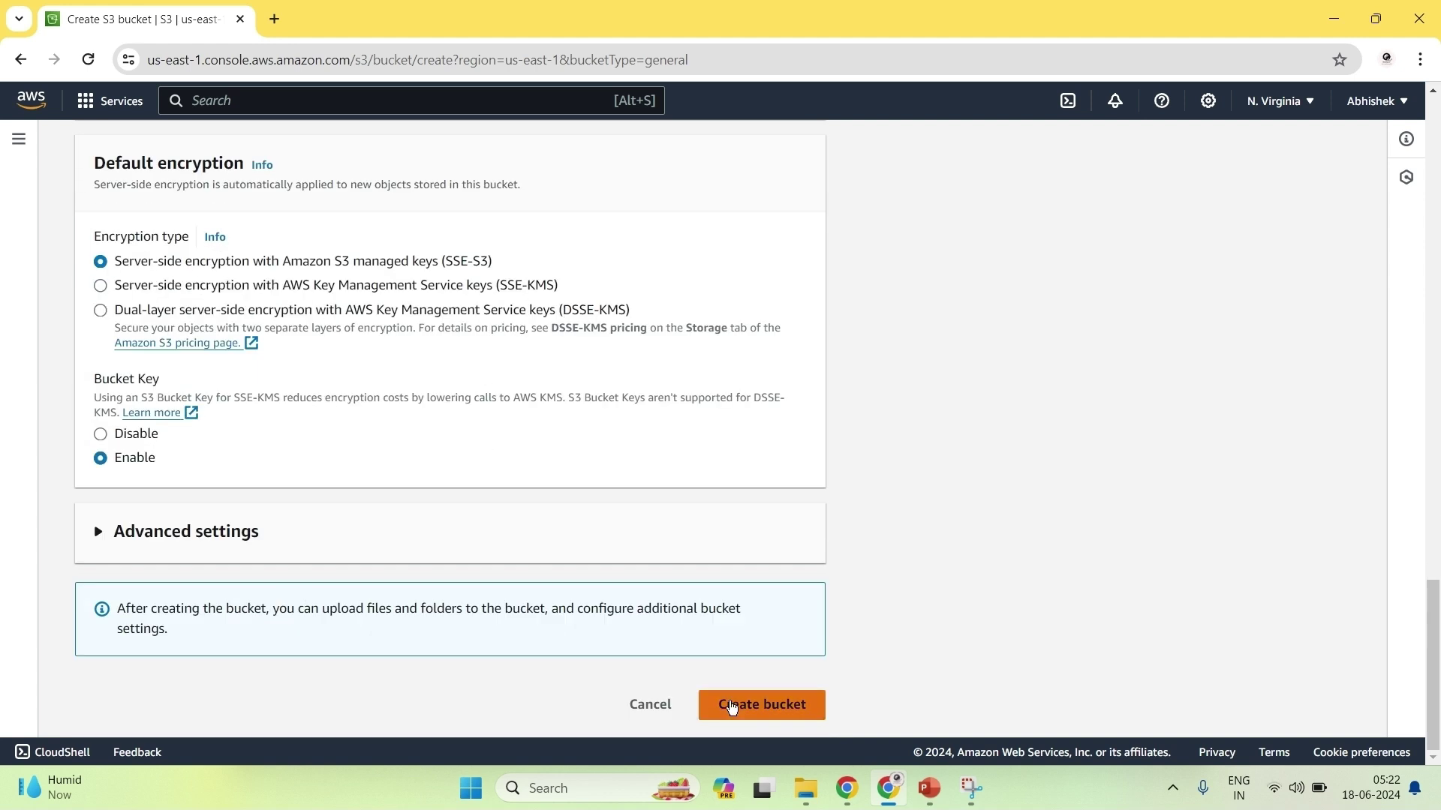
click(731, 706)
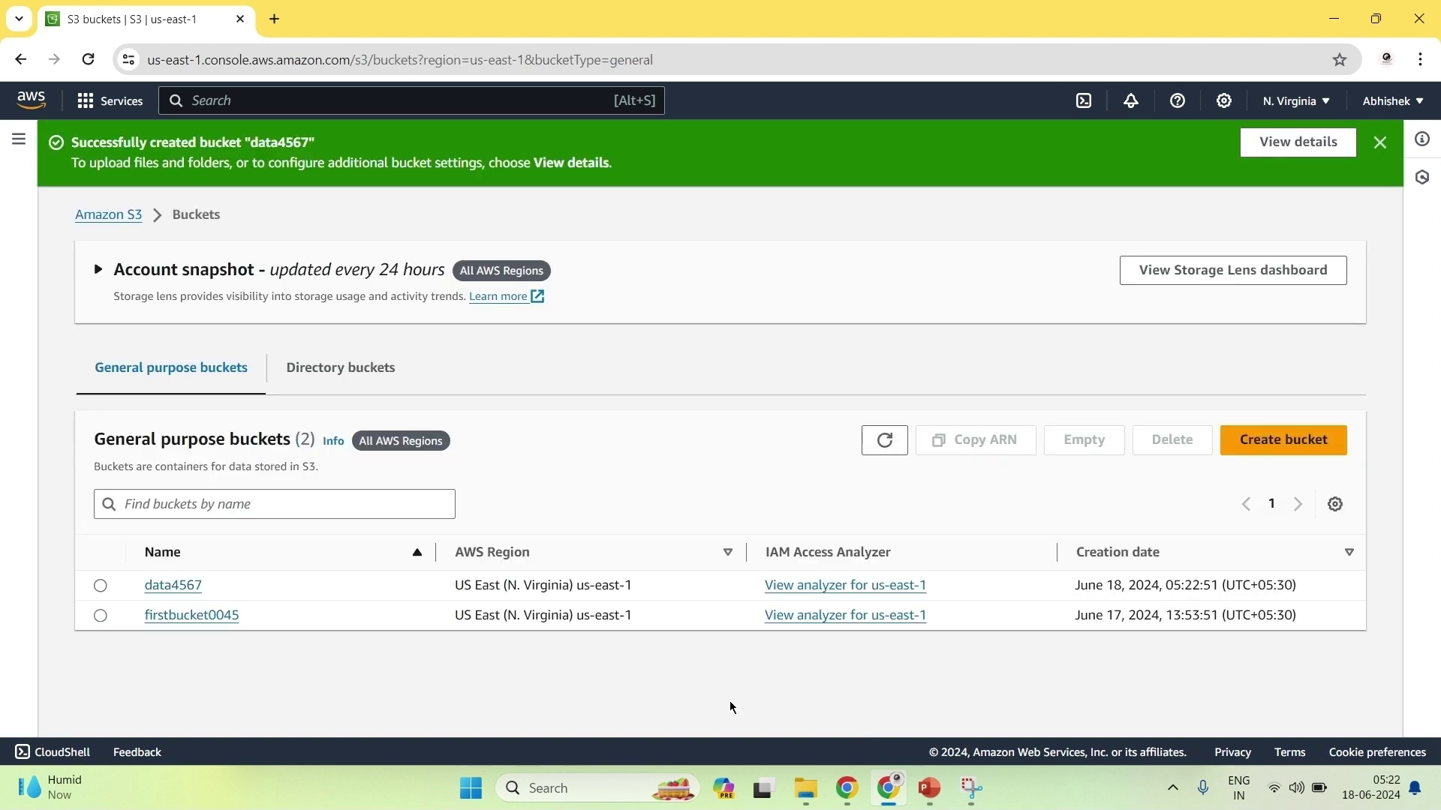
Open the data4567 bucket and add Tweets.csv from the Downloads folder to a new upload
click(189, 587)
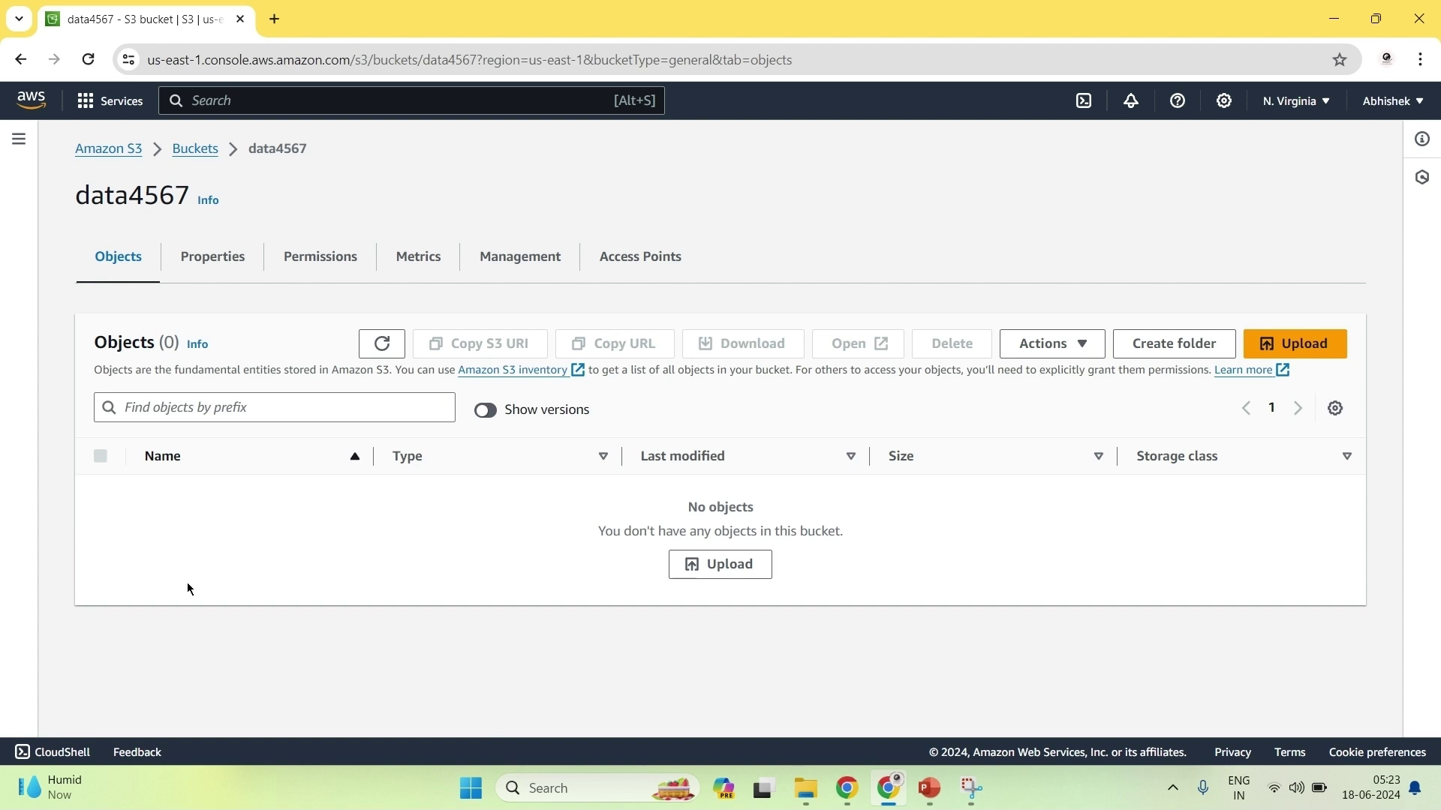
click(1301, 351)
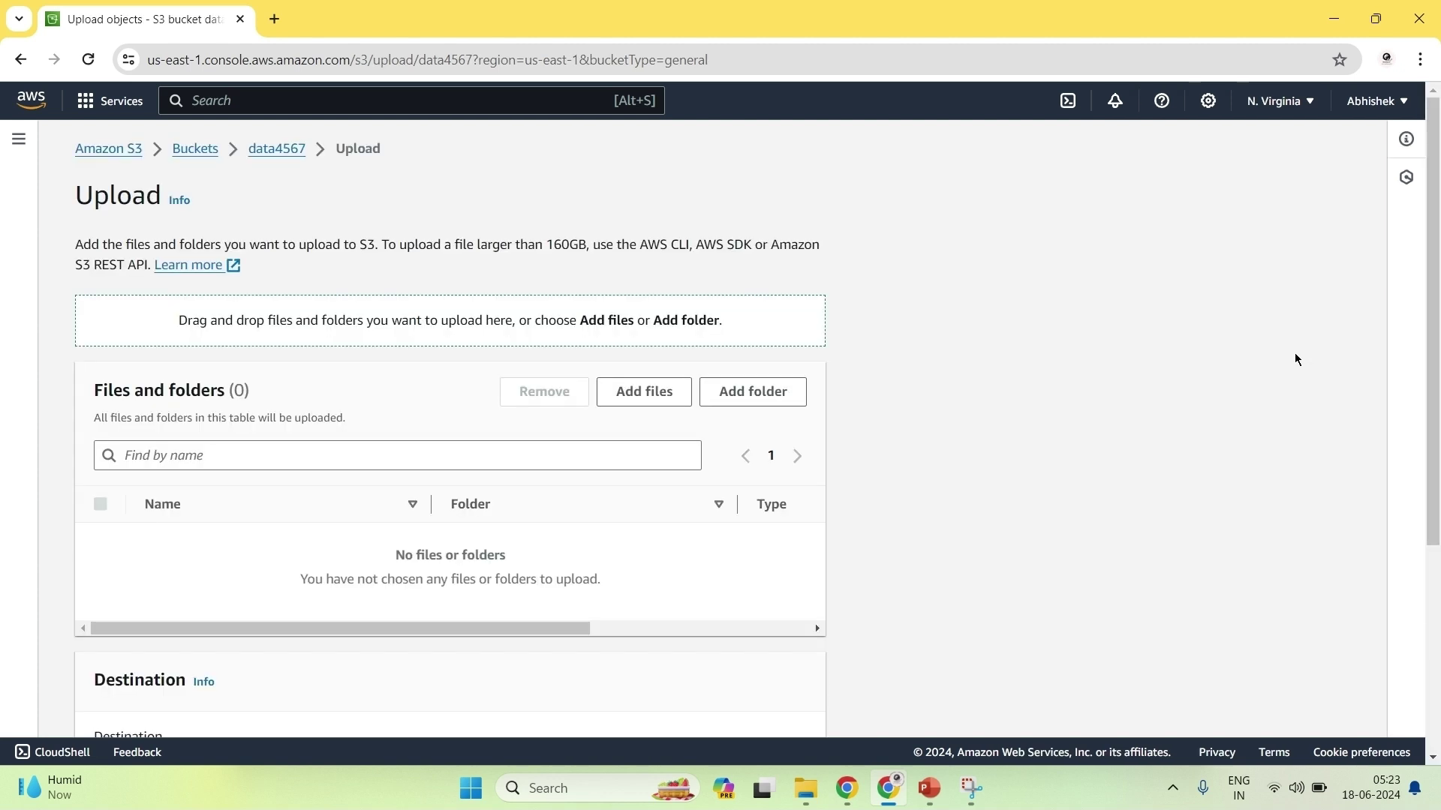
click(648, 393)
text(twee)
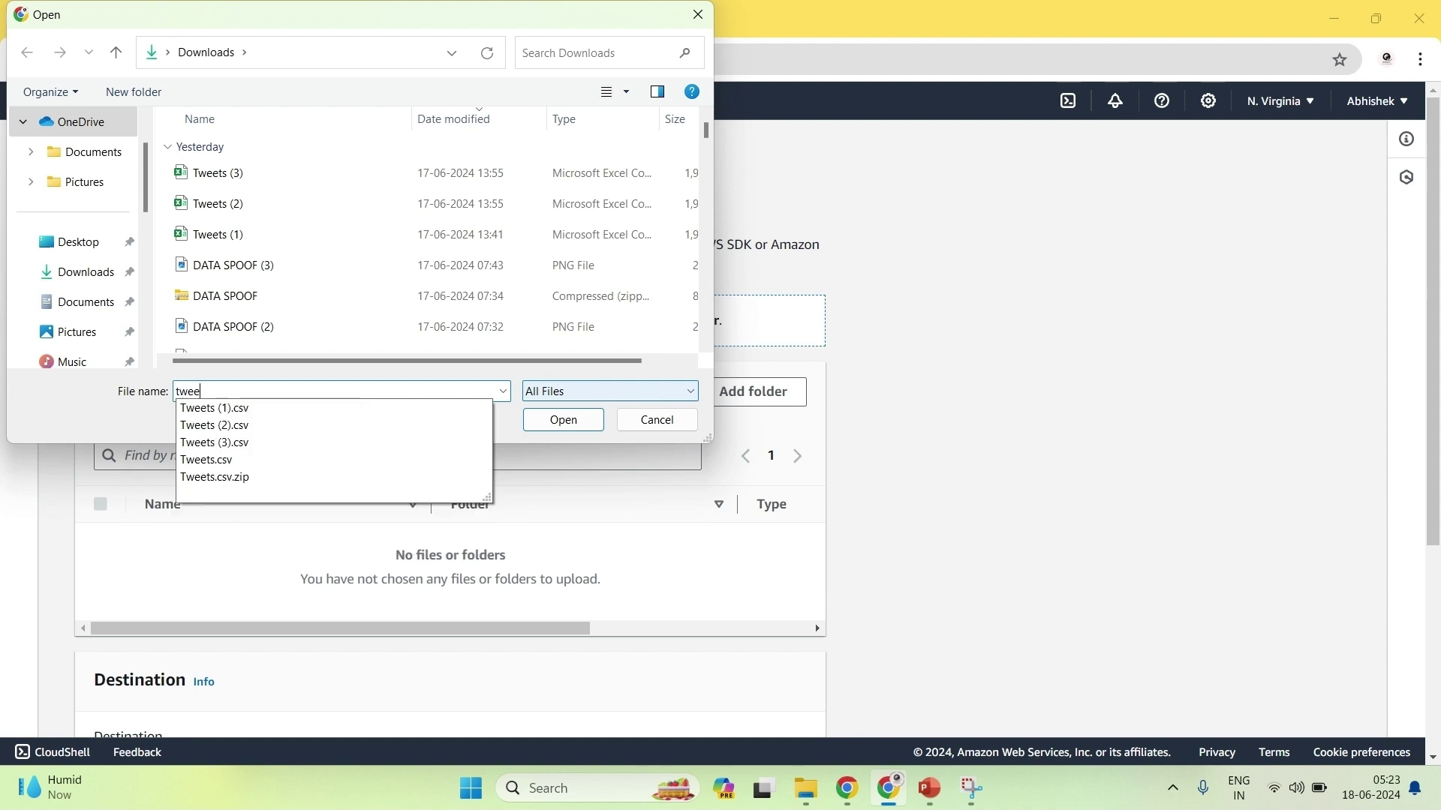
click(355, 460)
click(563, 420)
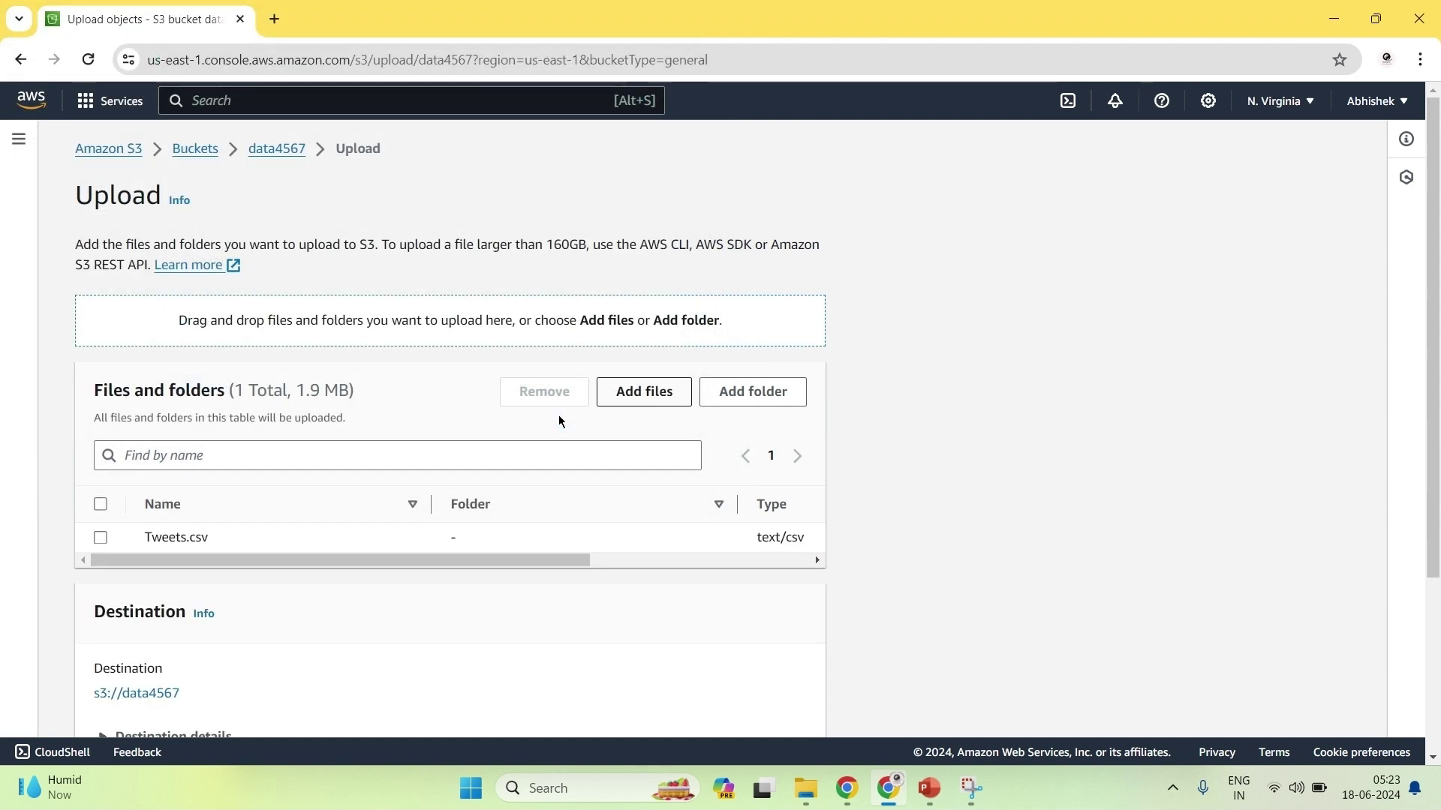
Upload Tweets.csv to s3://data4567 and close the upload status page
scroll(654, 592, down, 1)
scroll(660, 592, down, 2)
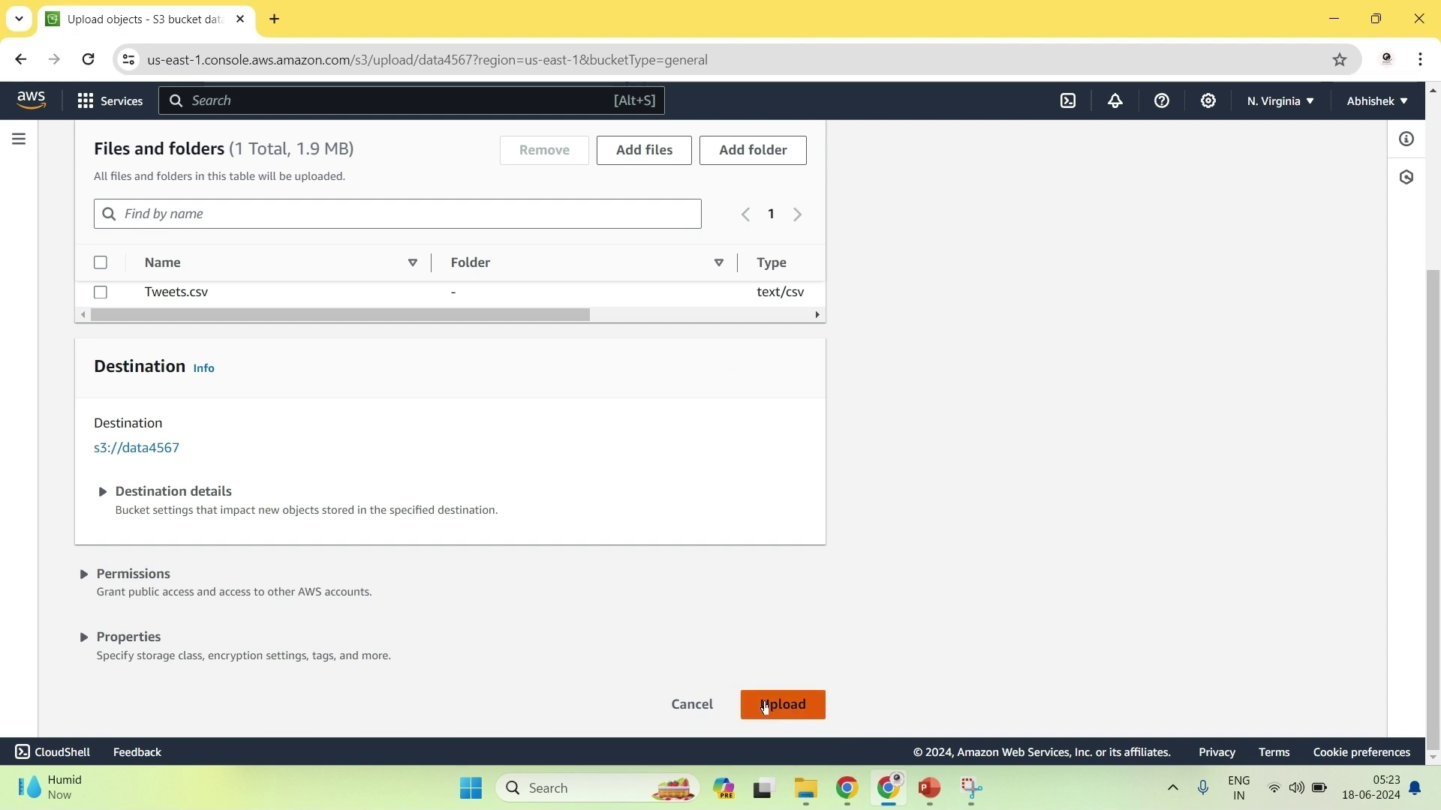
click(764, 702)
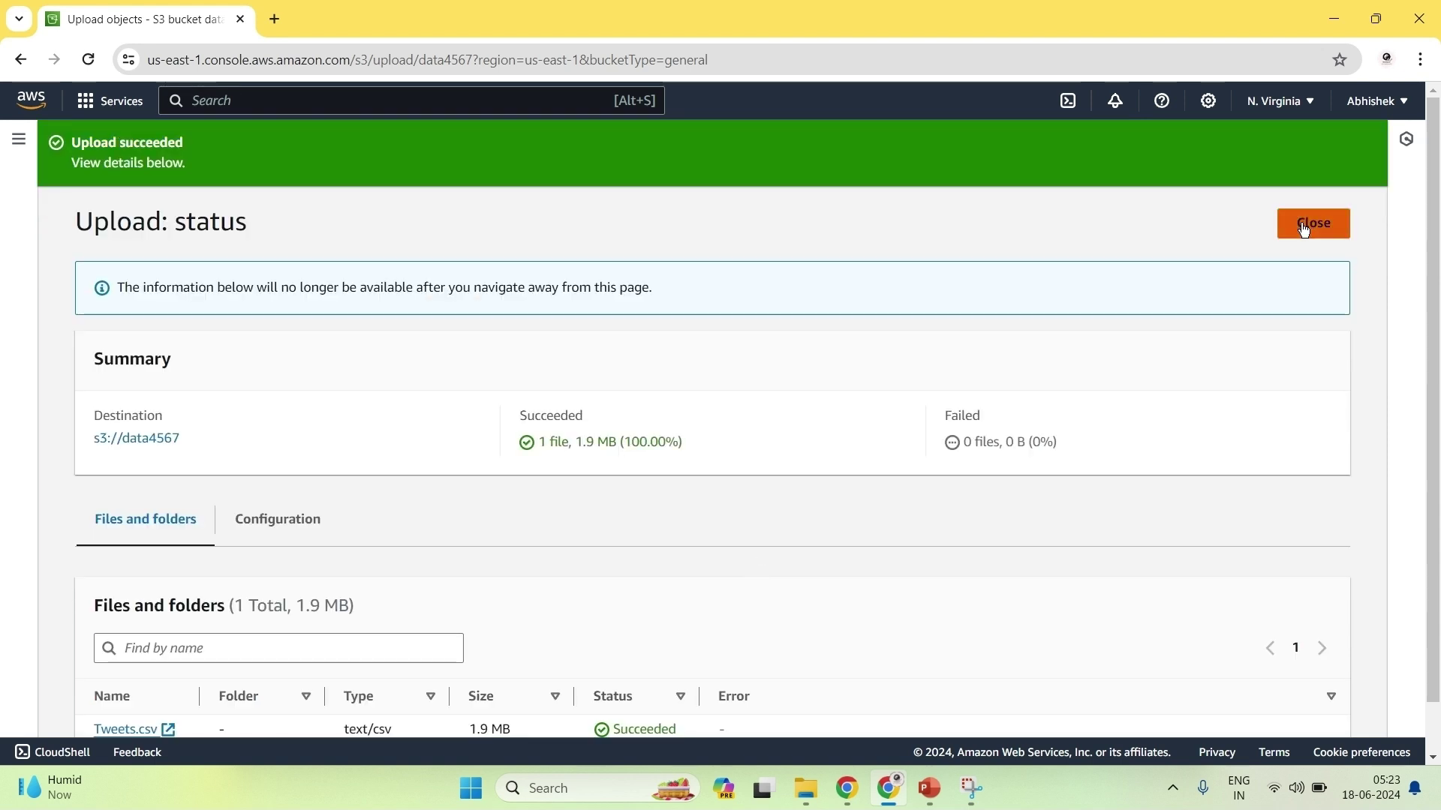
click(1304, 229)
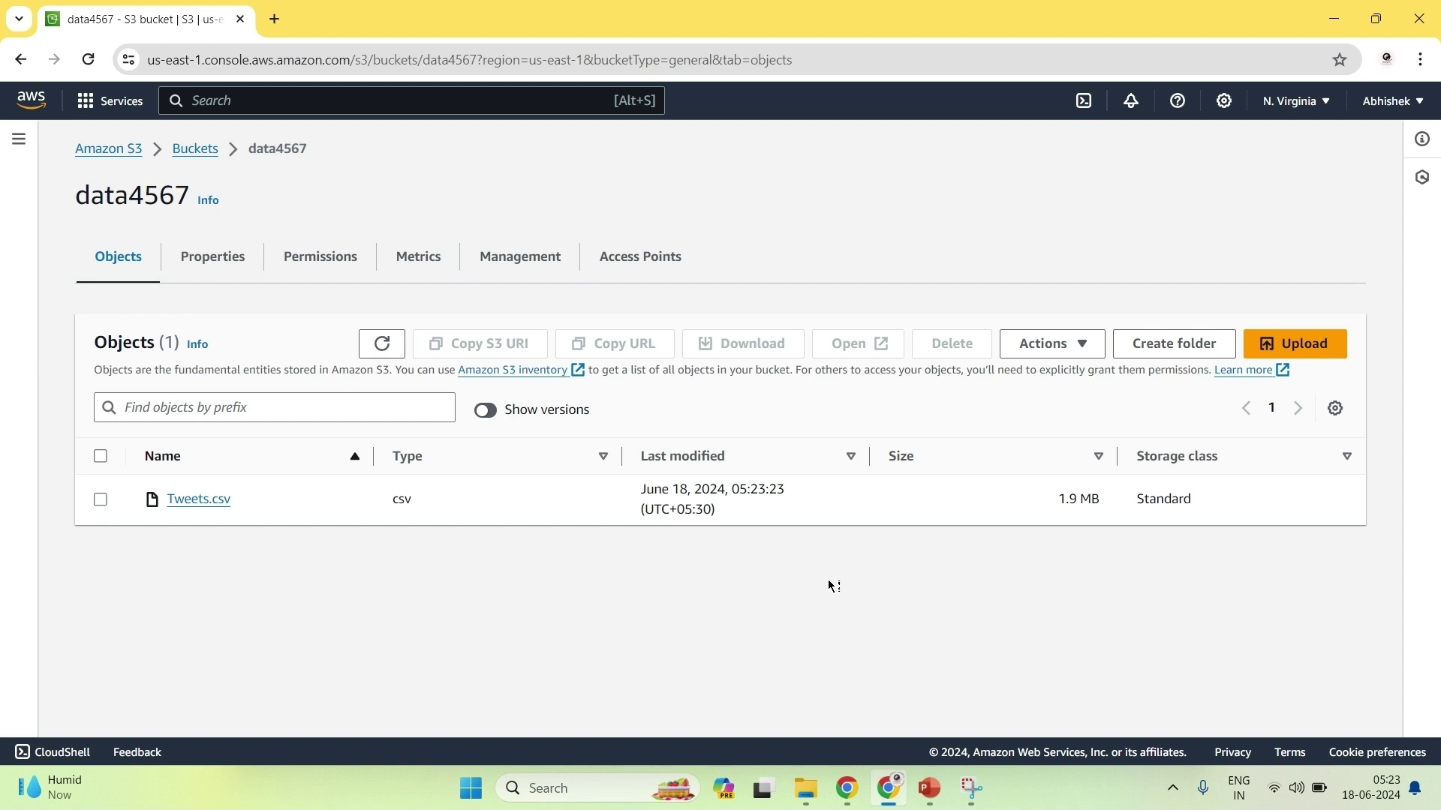
Start a second upload in the data4567 bucket and add the same Tweets.csv from the Downloads folder again
click(1321, 350)
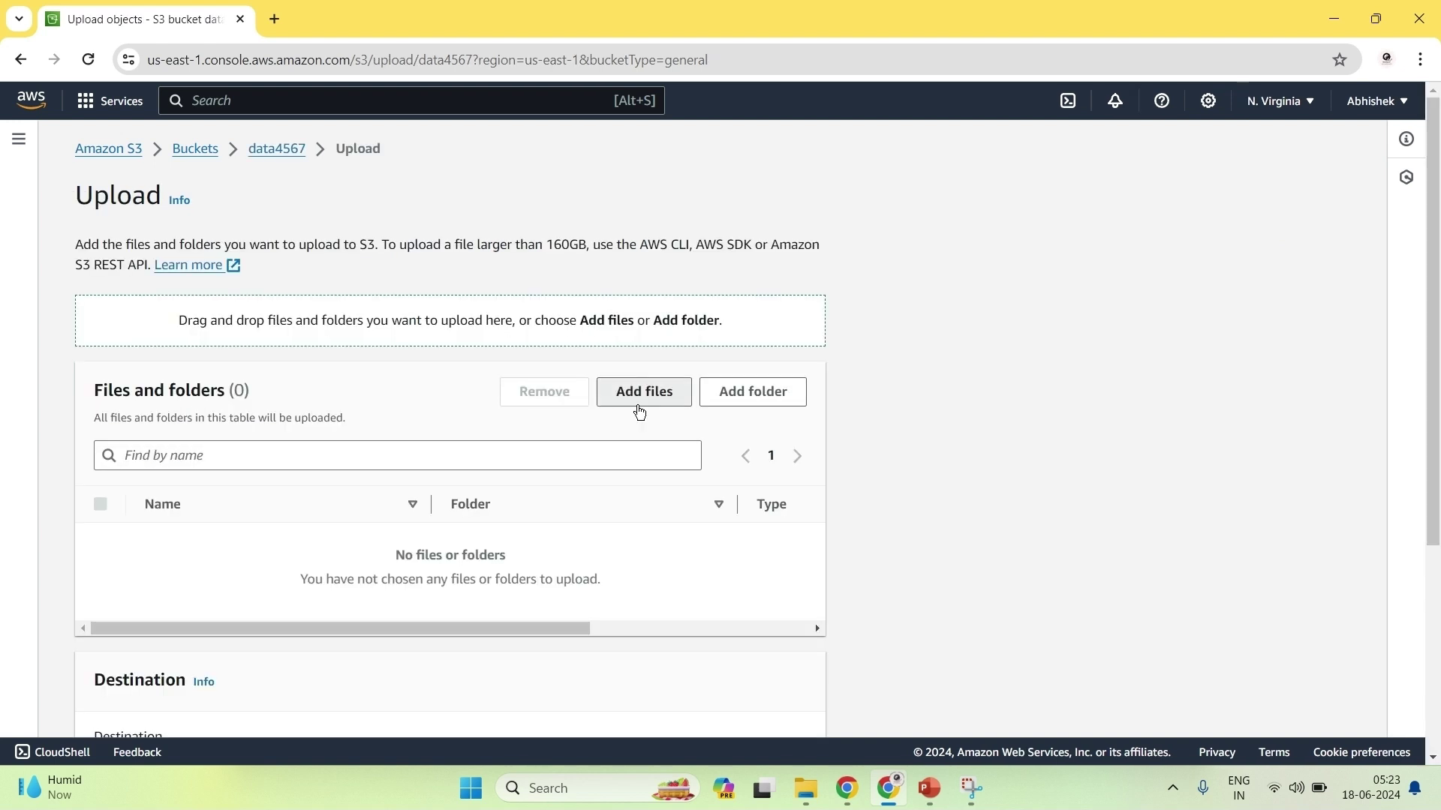
click(642, 405)
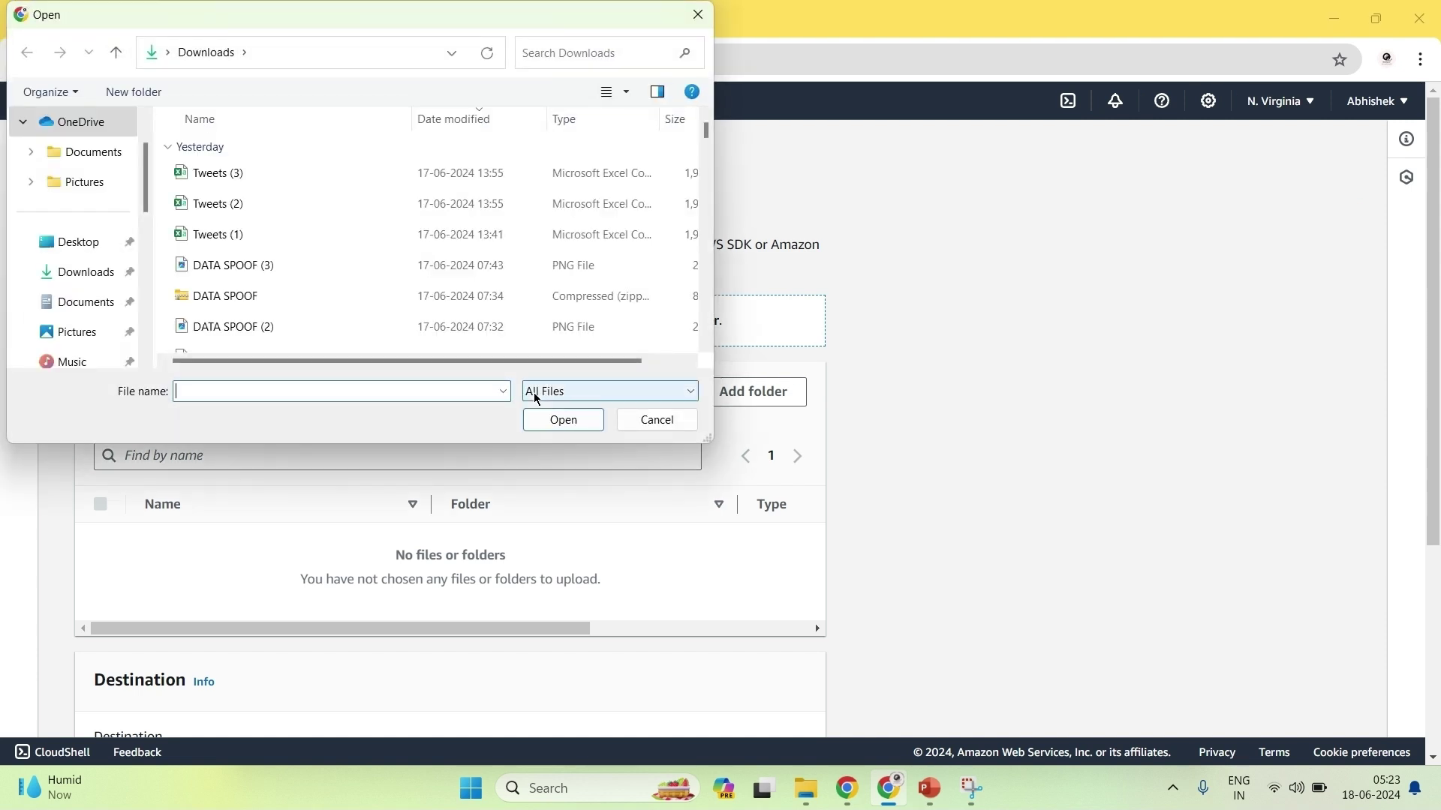
text(tweet)
key(Down)
key(Down)
key(Down)
key(Down)
key(Return)
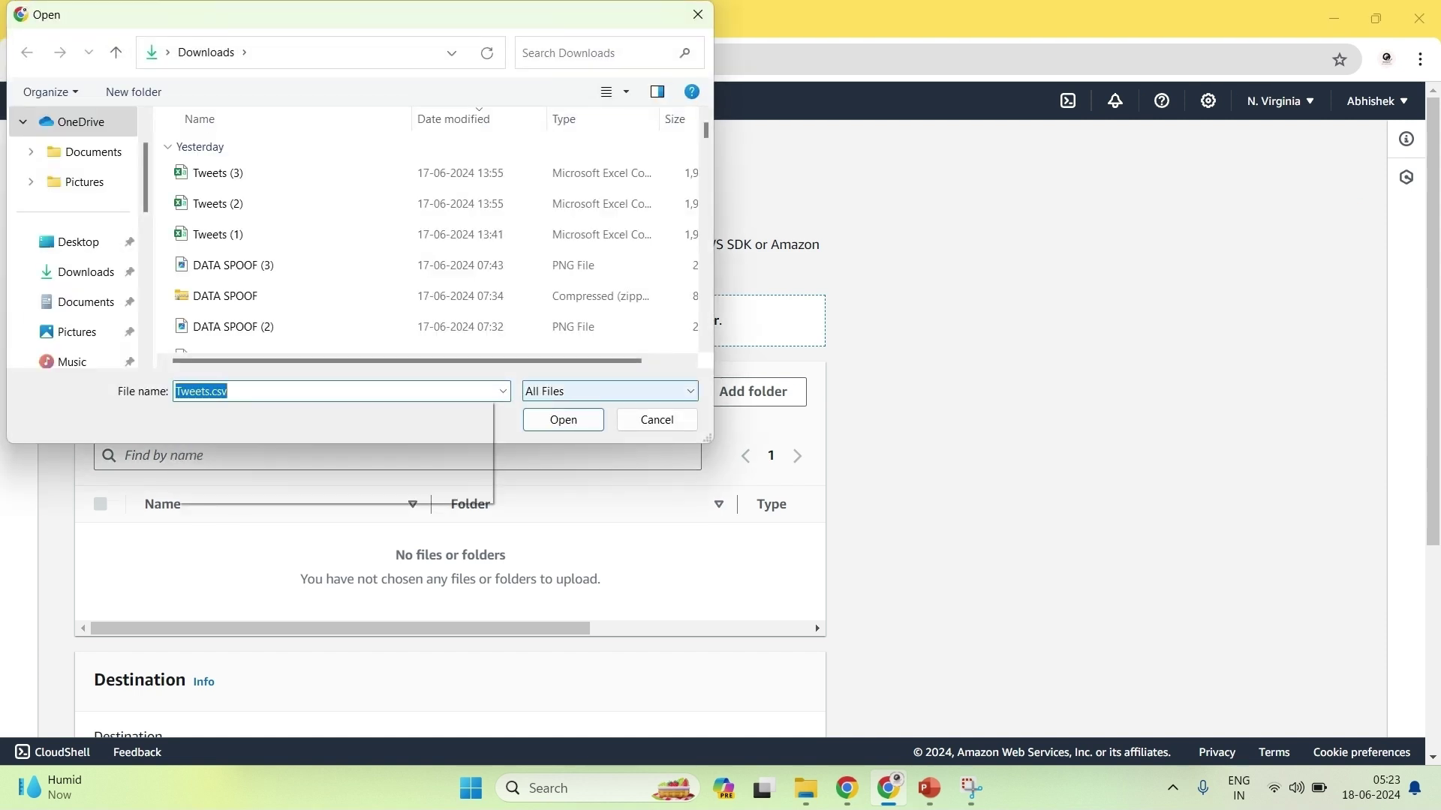
key(Return)
Upload the repeated Tweets.csv as a new version and return to the data4567 object list
scroll(538, 395, down, 3)
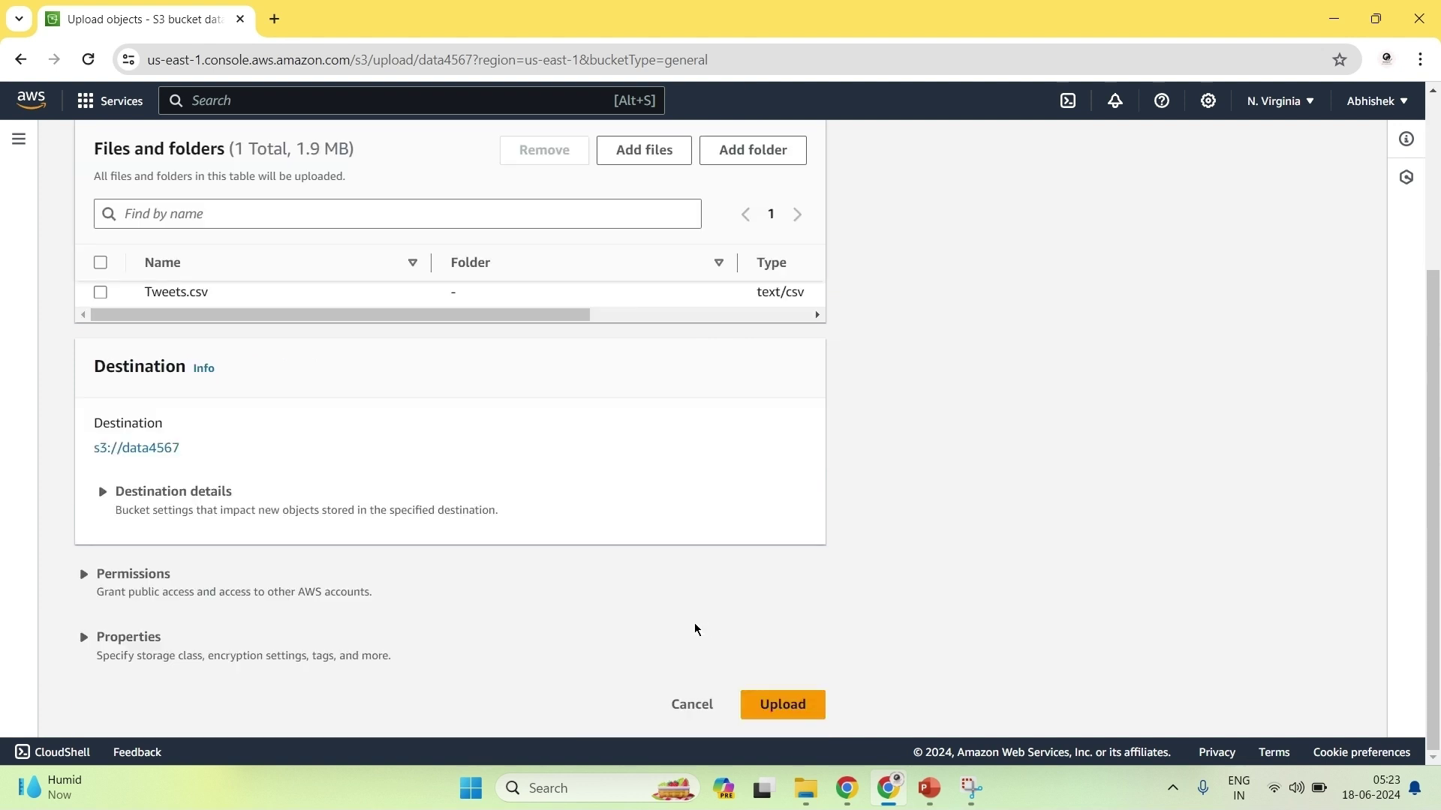
click(777, 706)
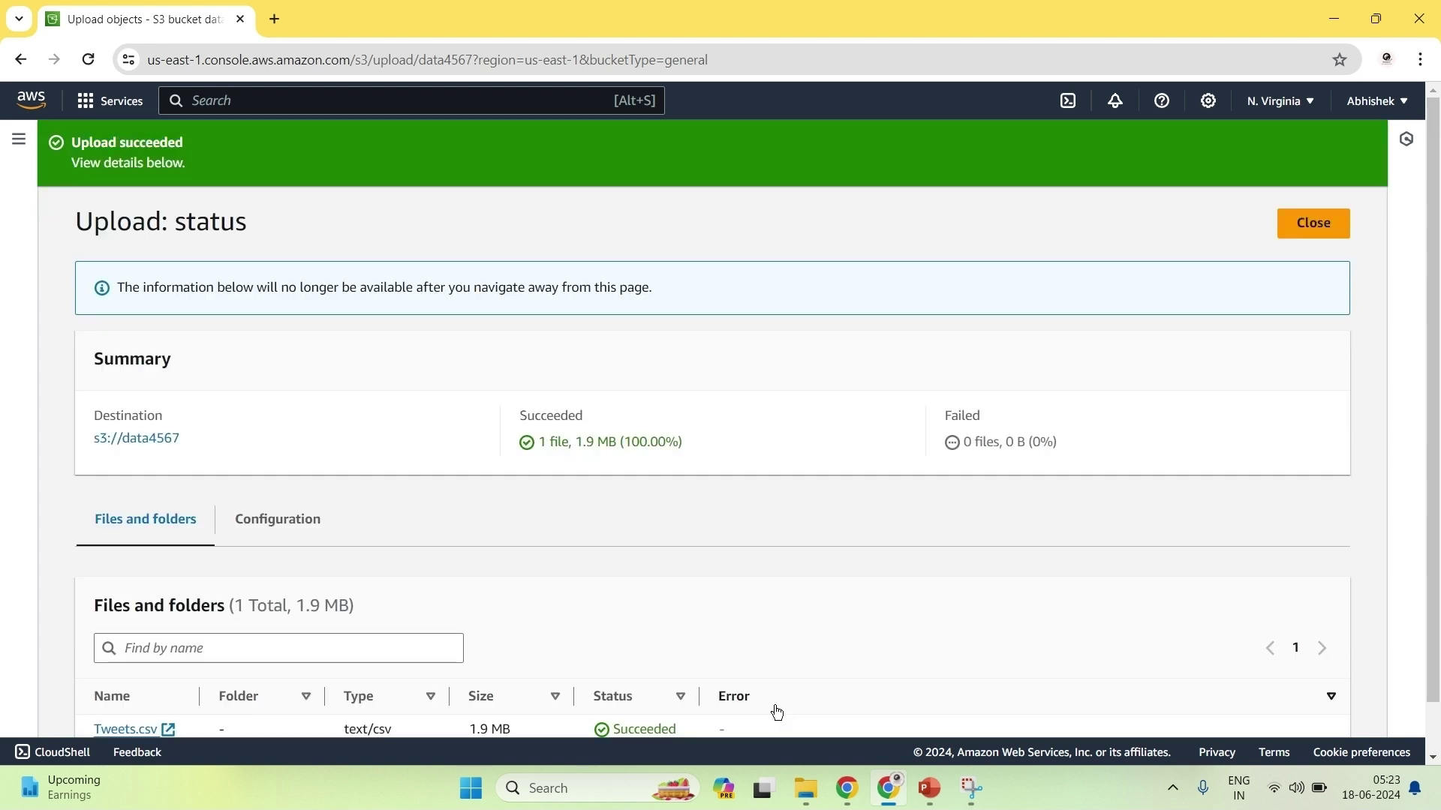
click(1309, 228)
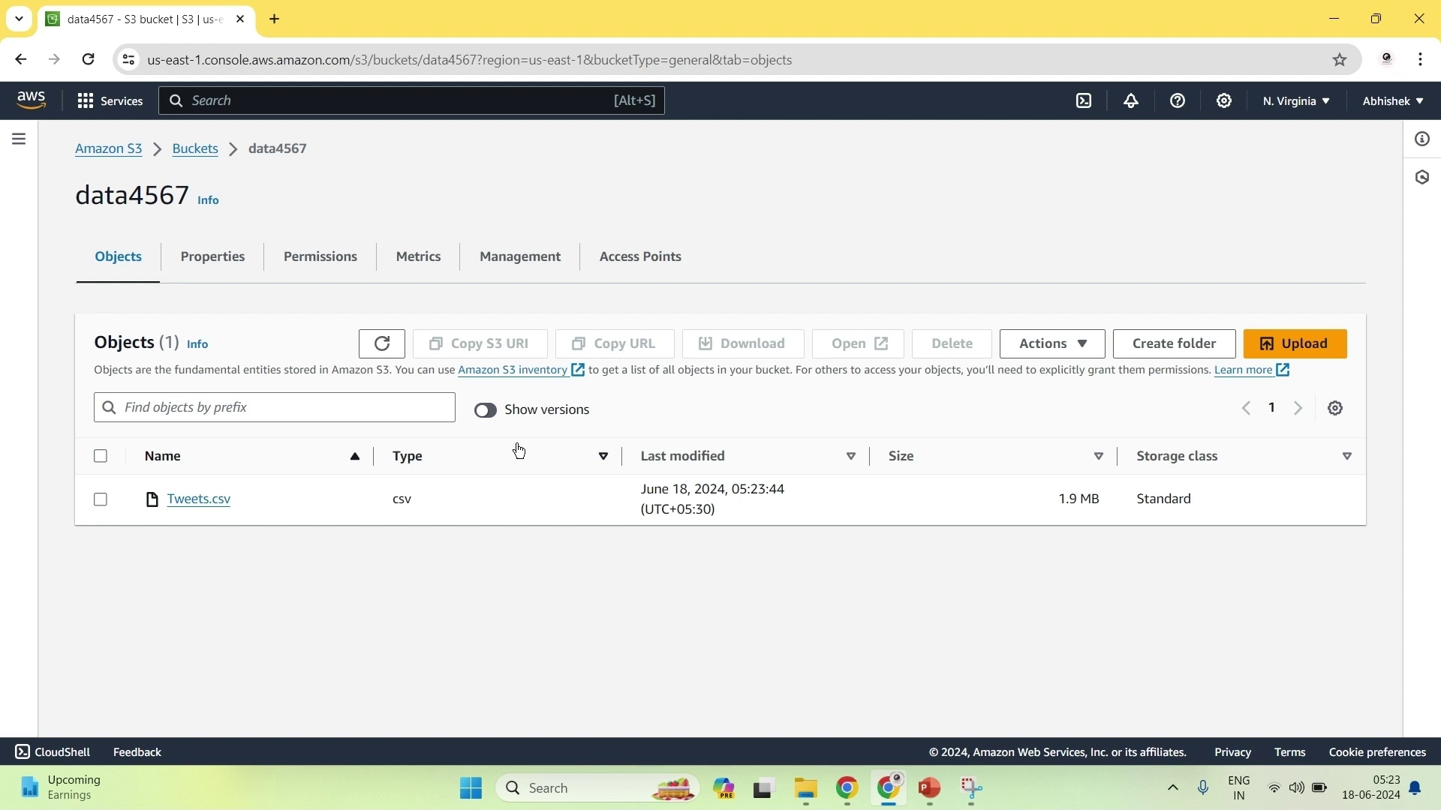
Show the object versions in data4567, examine the version IDs of Tweets.csv, and return to the bucket list
click(486, 409)
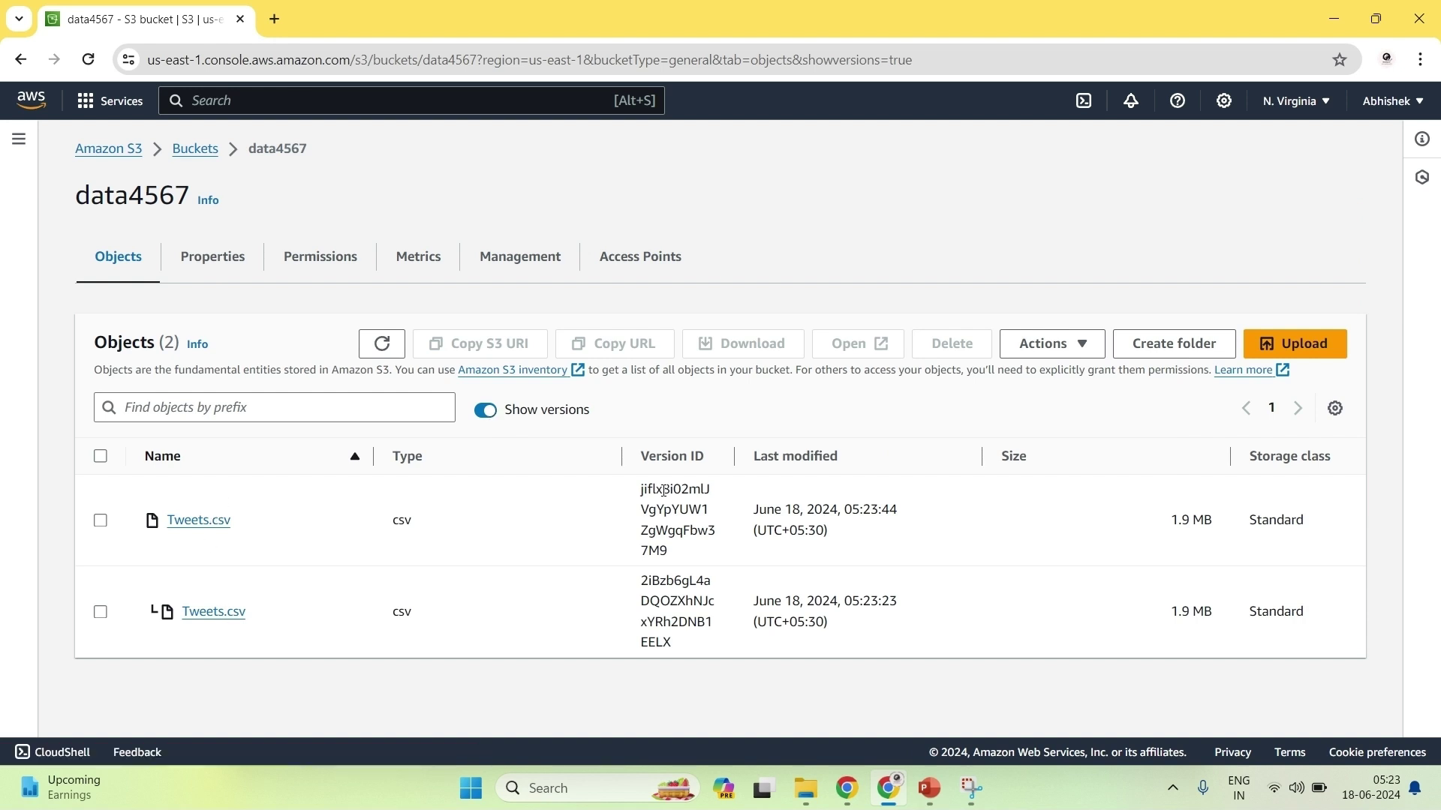
double_click(660, 604)
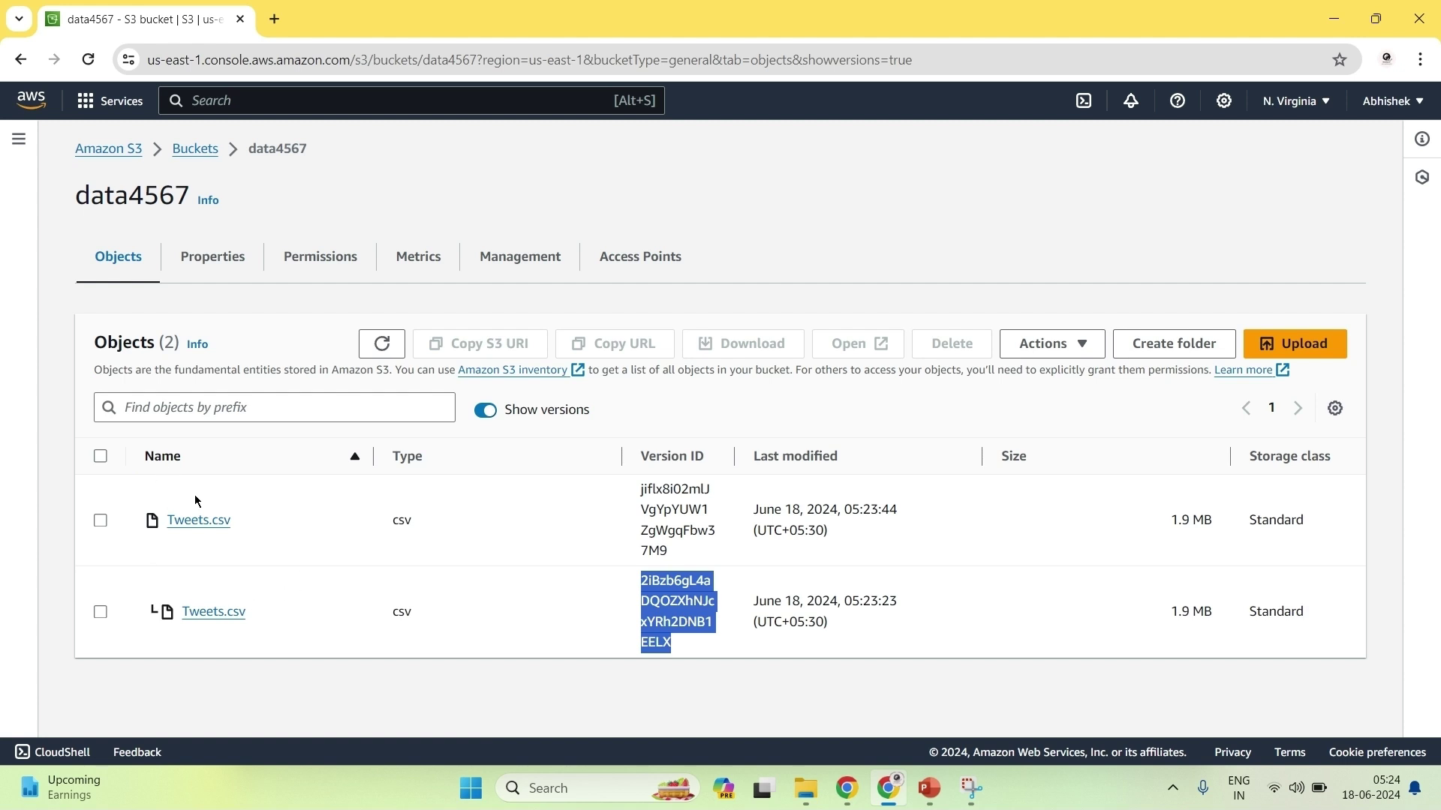
click(194, 149)
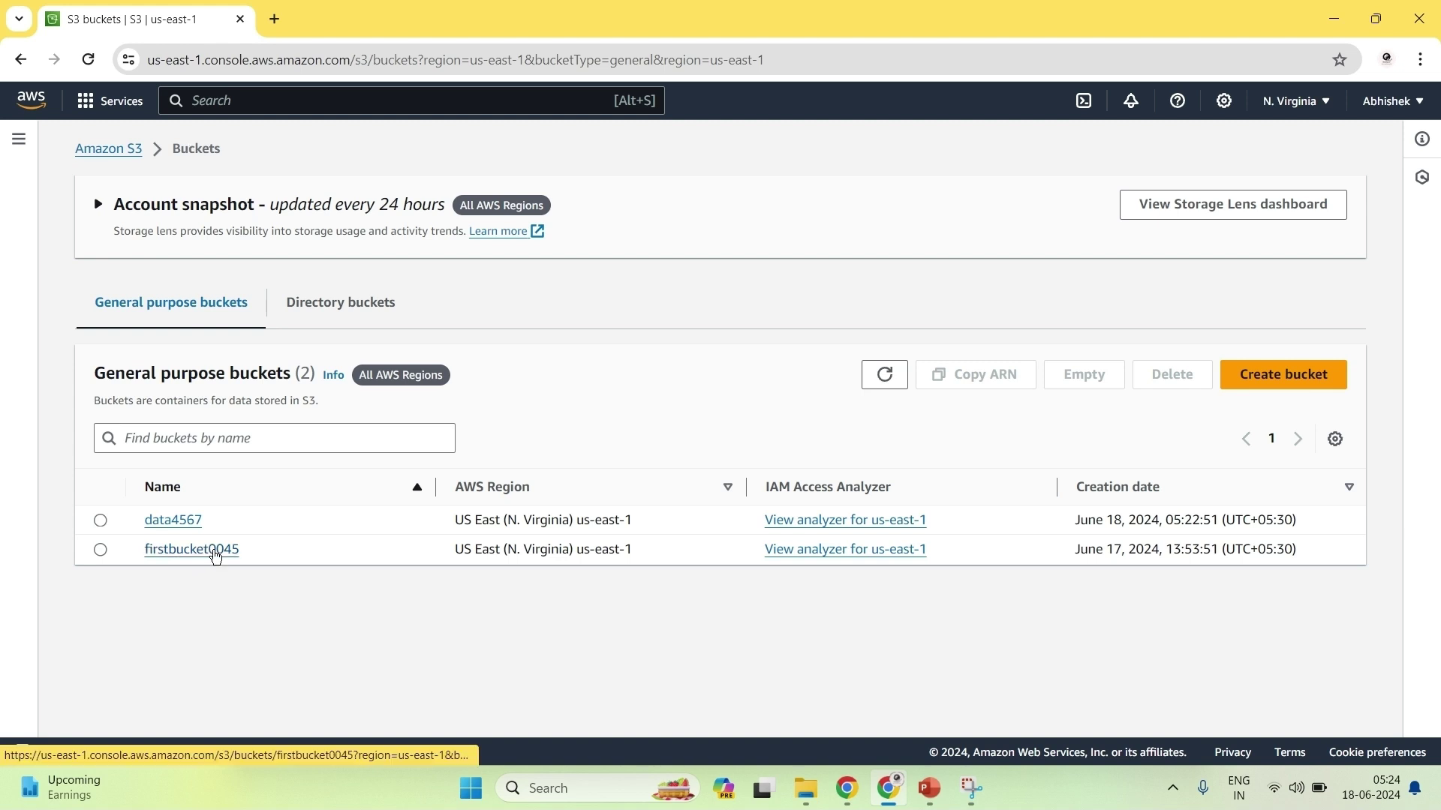
Open the versioning settings of the firstbucket0045 bucket and save Bucket Versioning as Enable
click(215, 550)
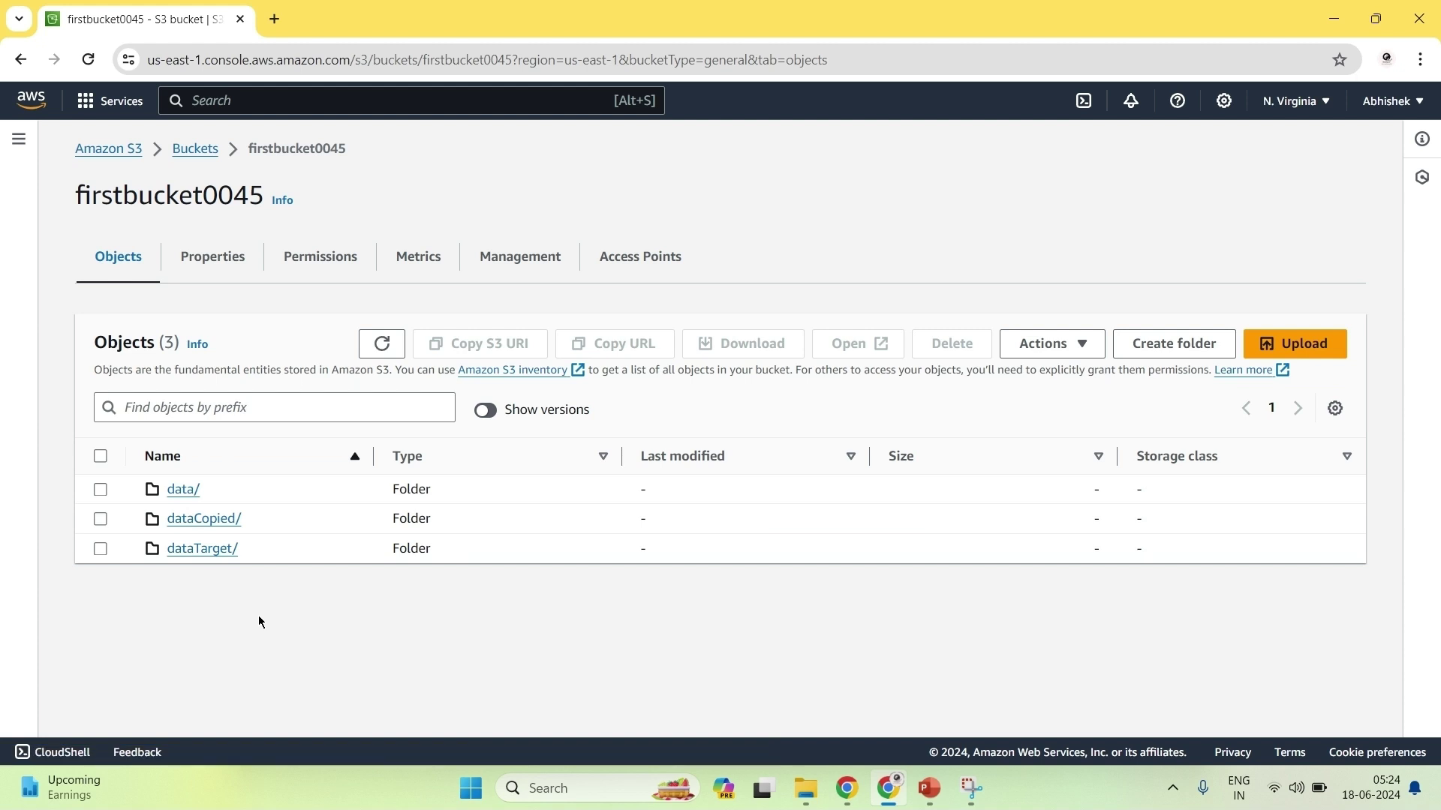
click(208, 278)
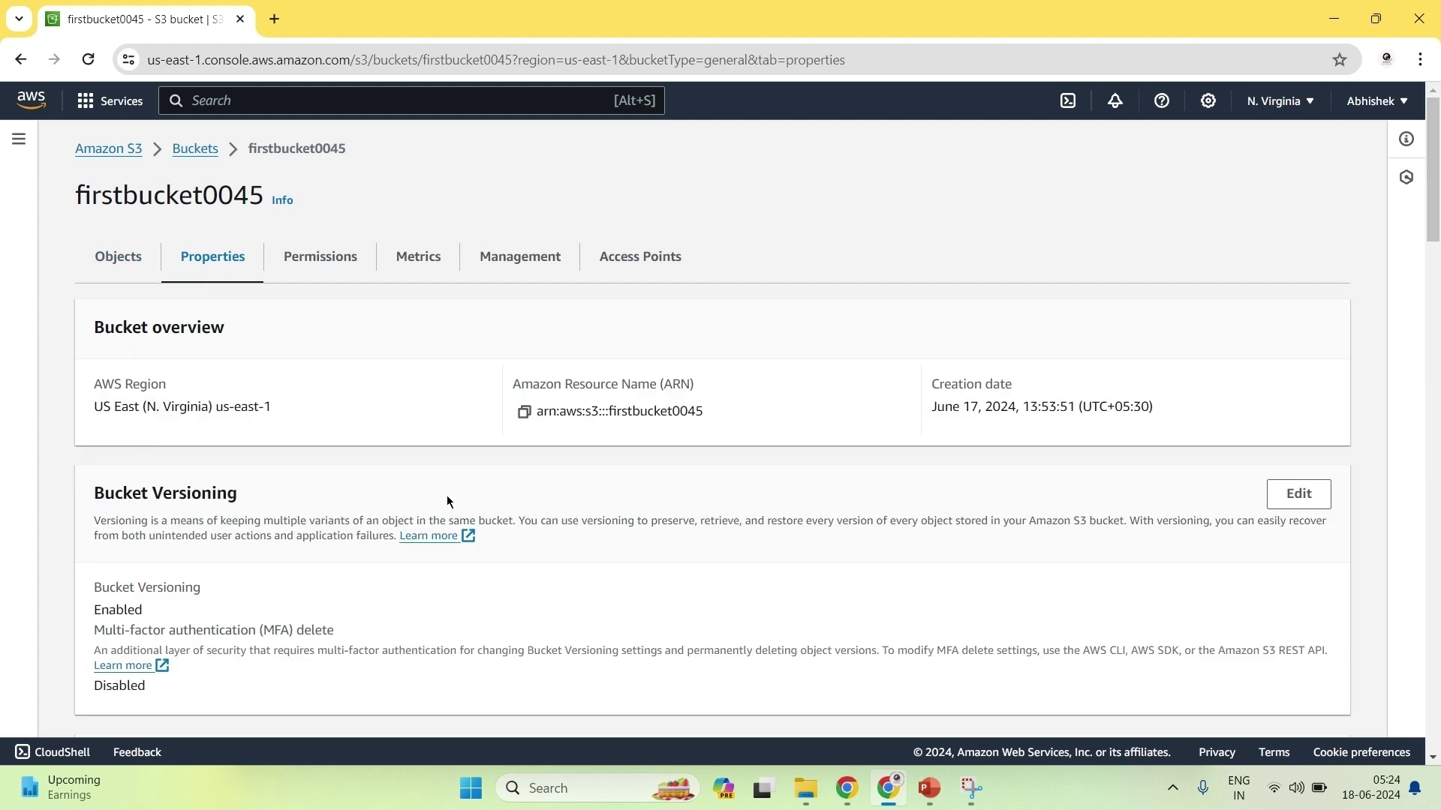
click(1296, 497)
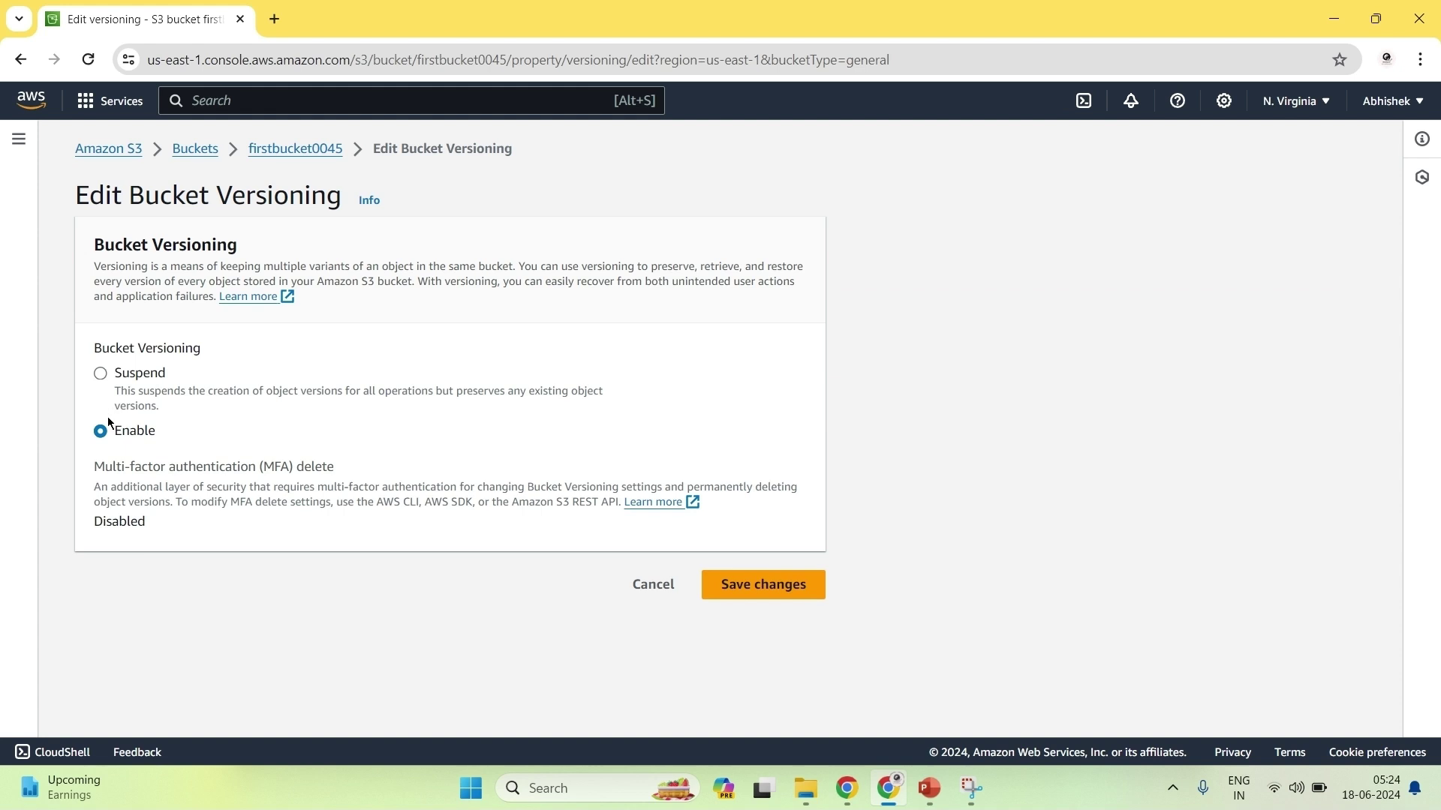
click(756, 600)
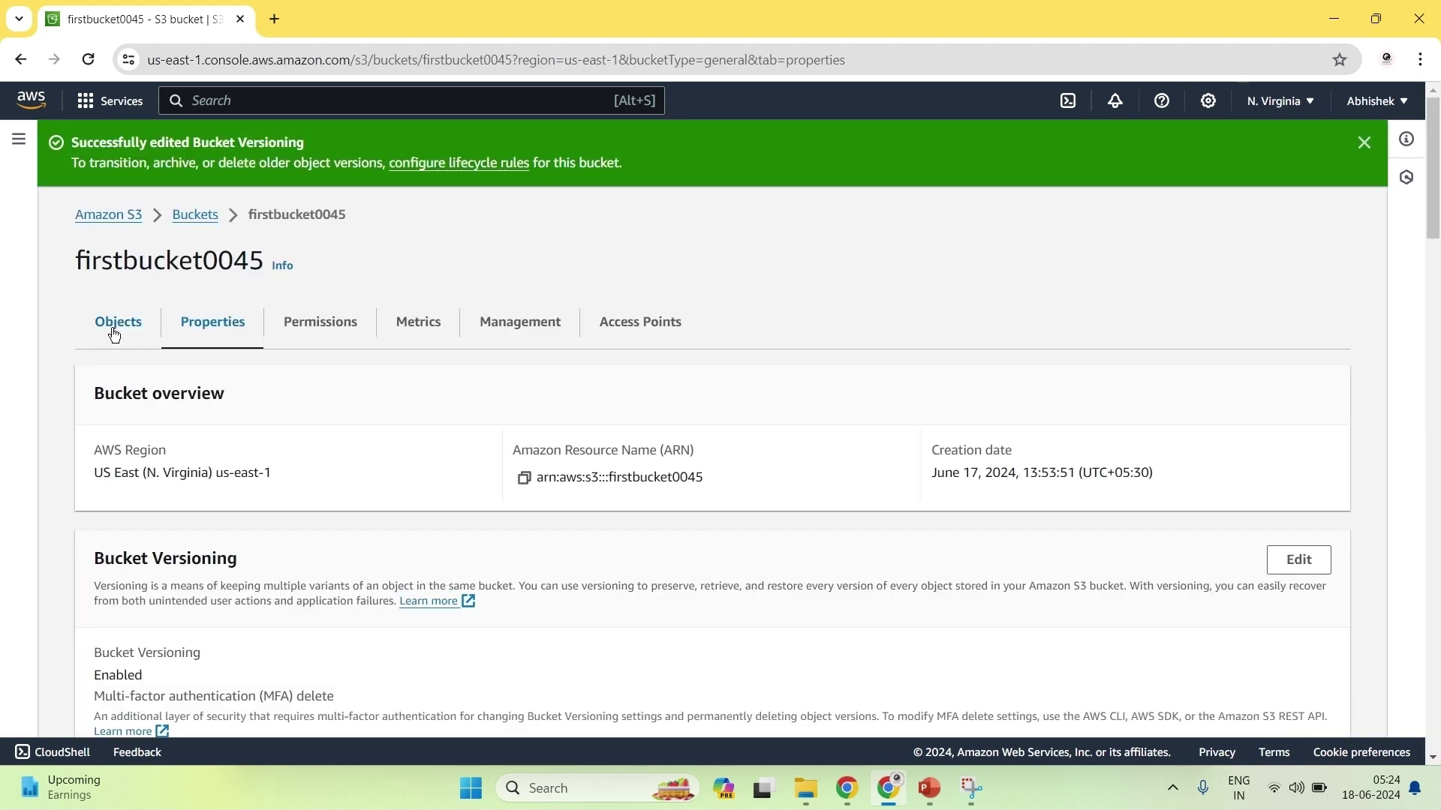
Start an upload in the dataTarget/ folder of firstbucket0045 and add Tweets.csv from the Downloads folder
click(114, 330)
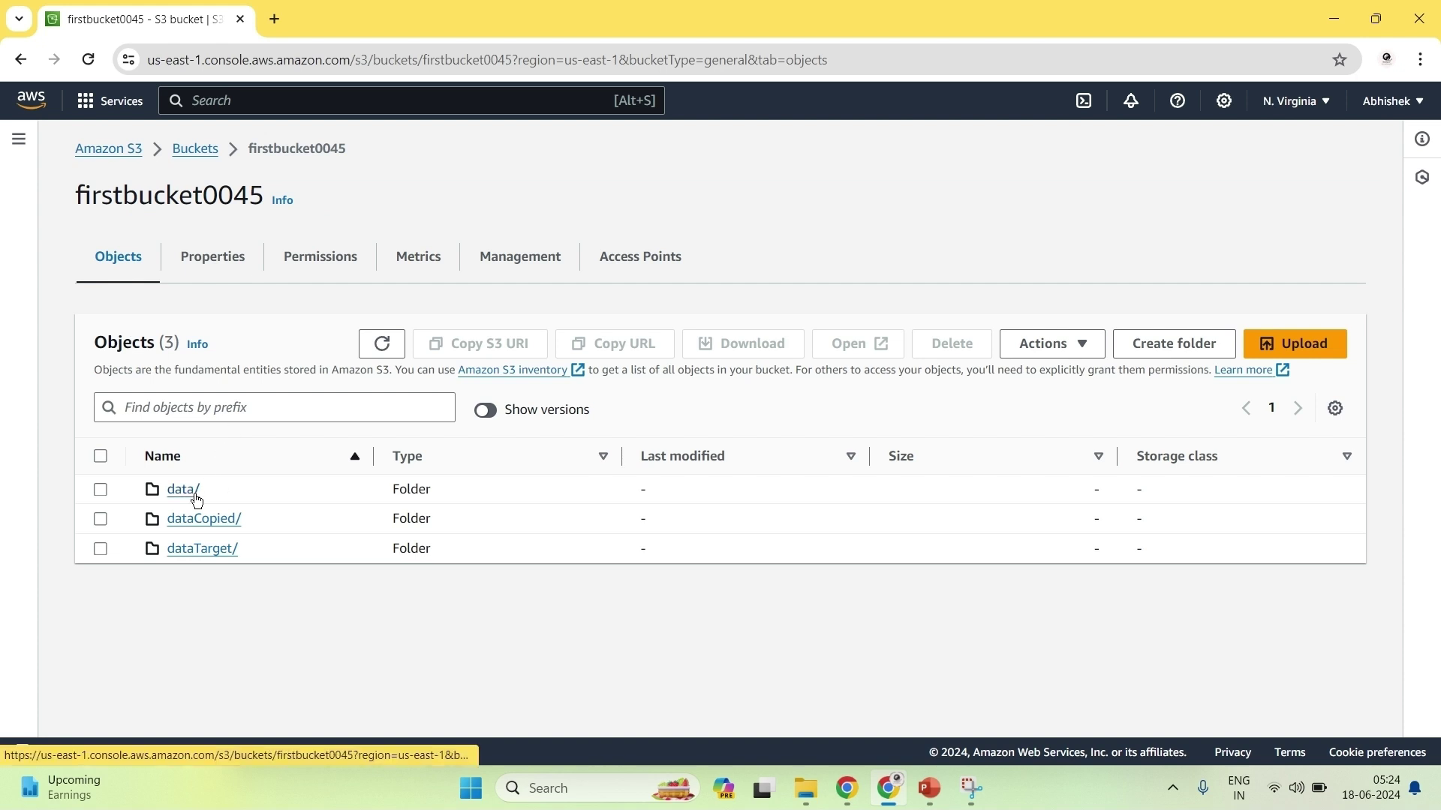
click(200, 552)
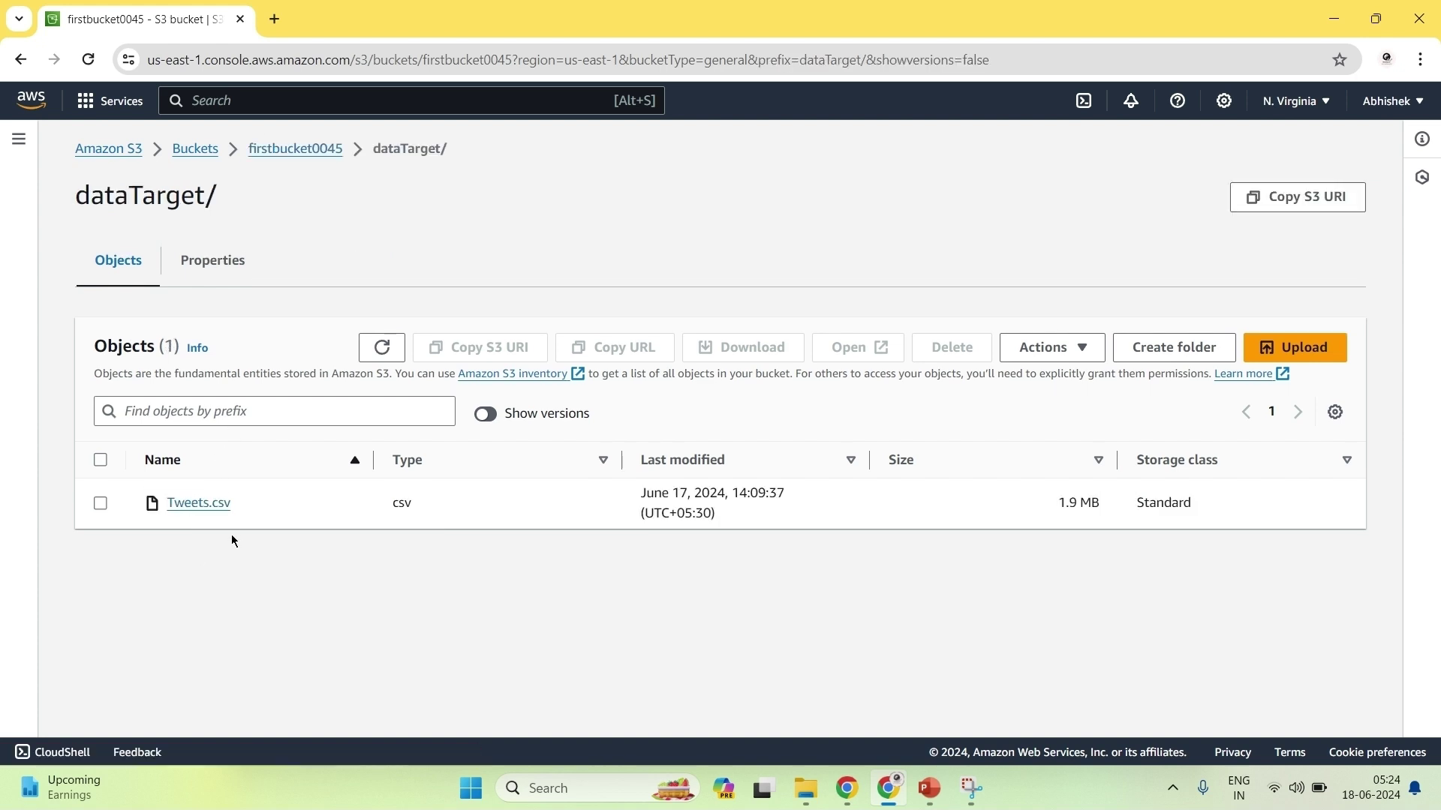
click(1292, 344)
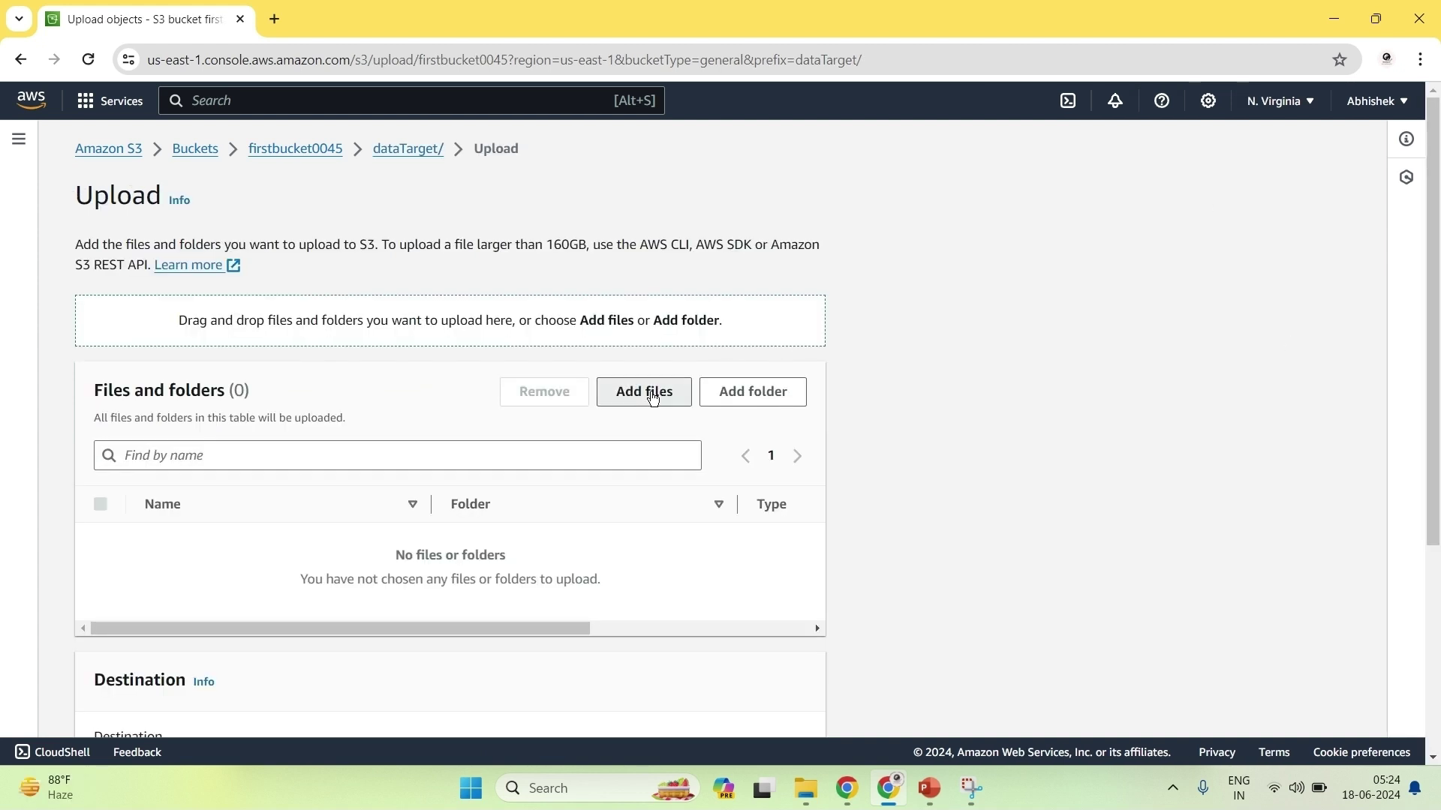
click(653, 398)
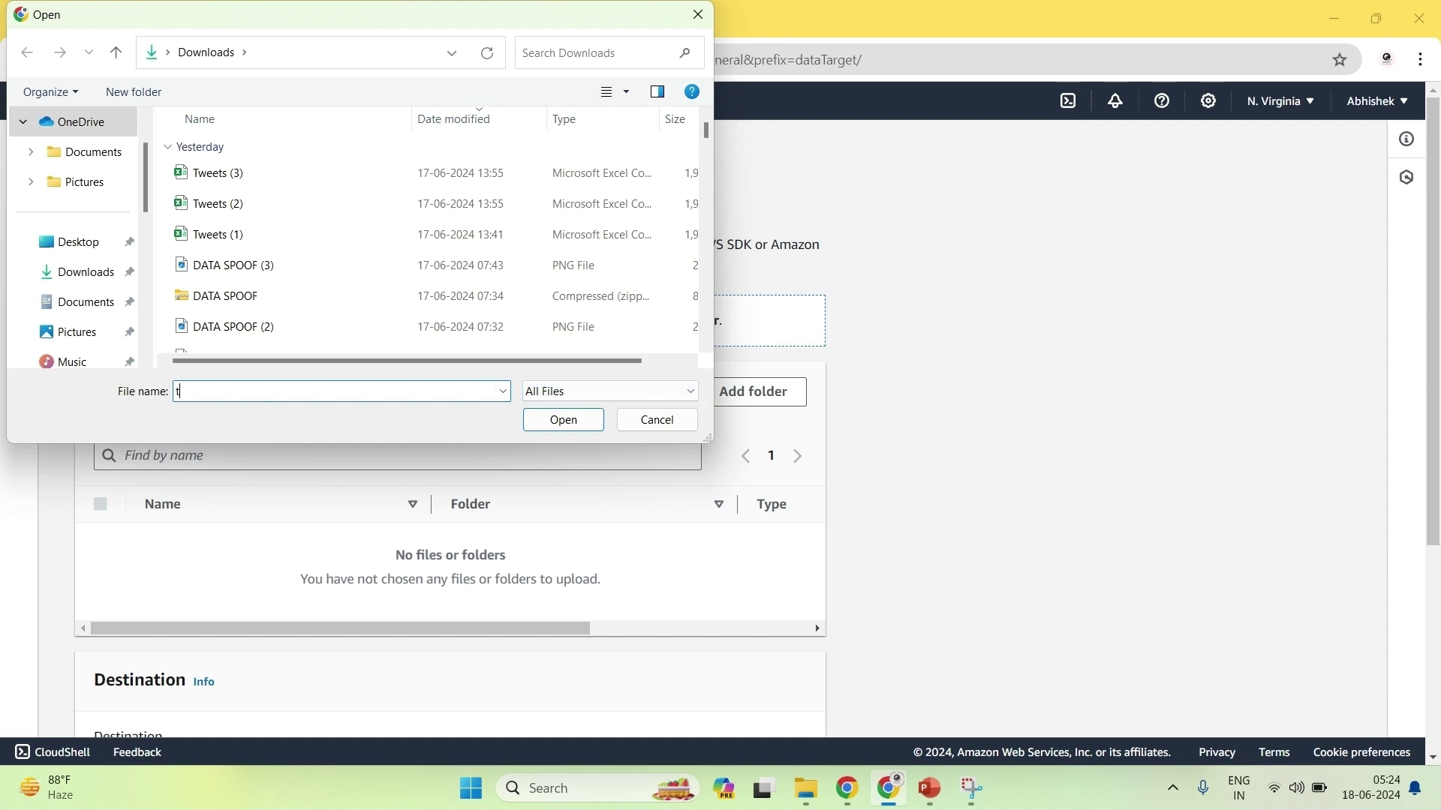
text(tweet)
key(Down)
key(Down)
key(Down)
key(Down)
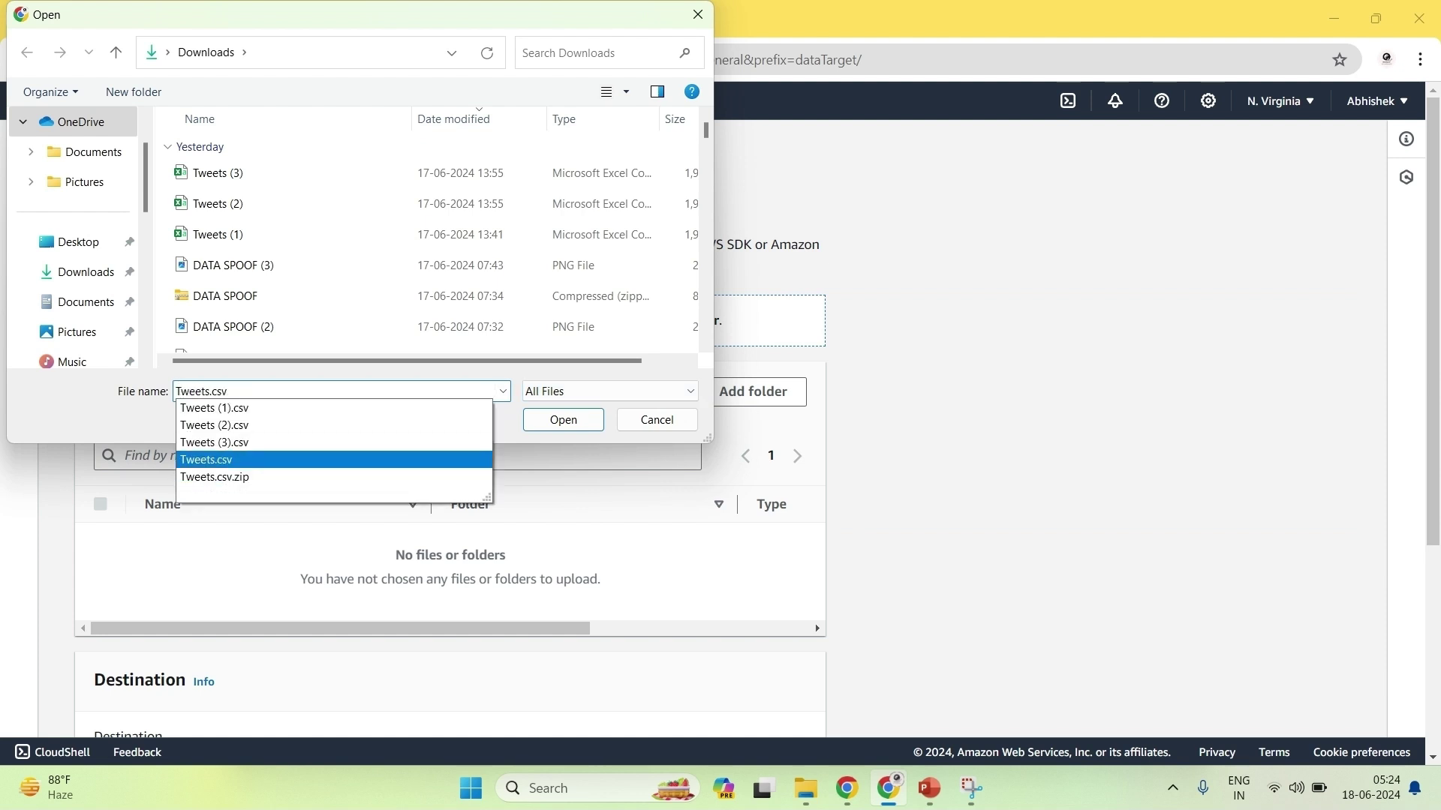
key(Return)
key(Return)
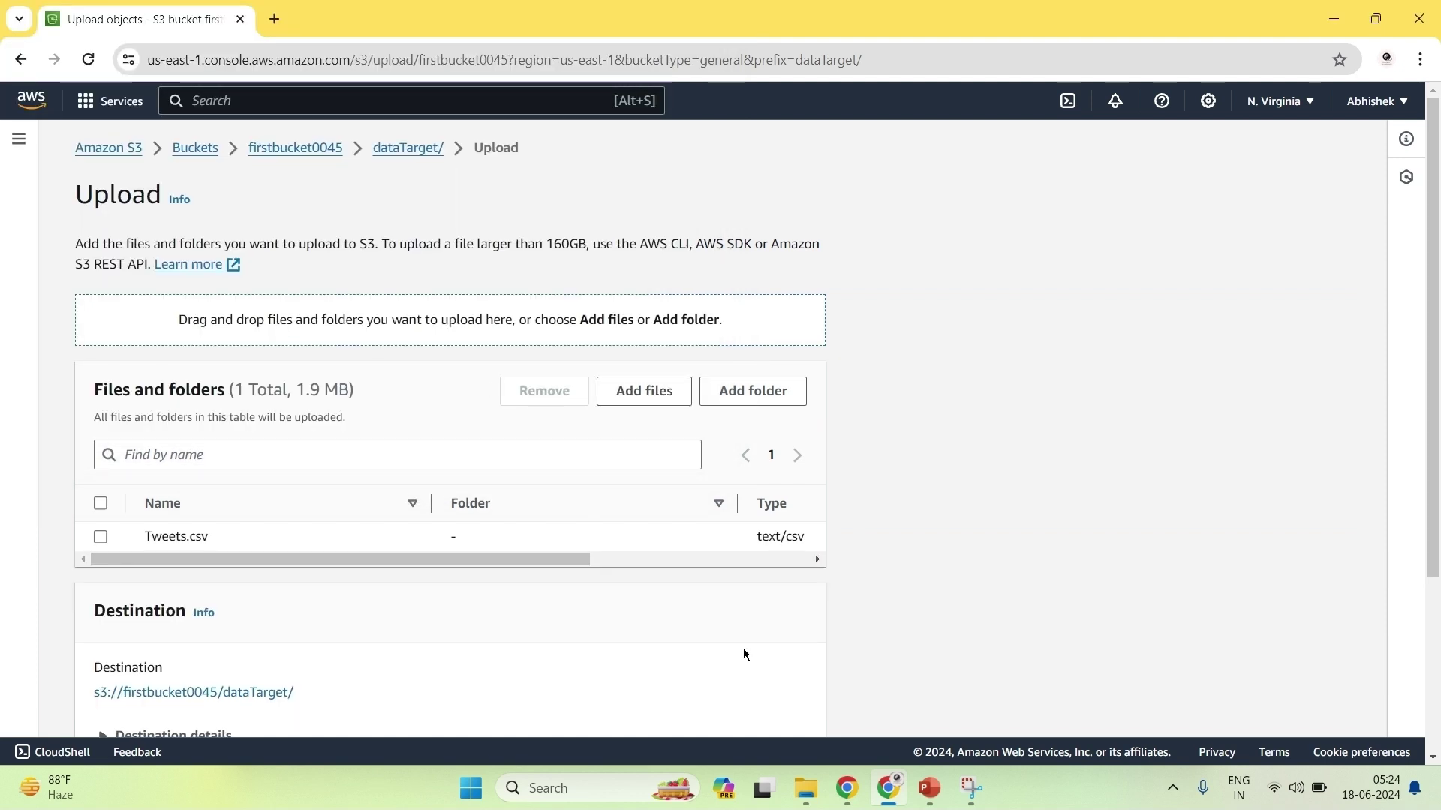
Upload Tweets.csv to s3://firstbucket0045/dataTarget/, close the upload status, and show the object versions in the folder
scroll(742, 648, down, 3)
click(796, 717)
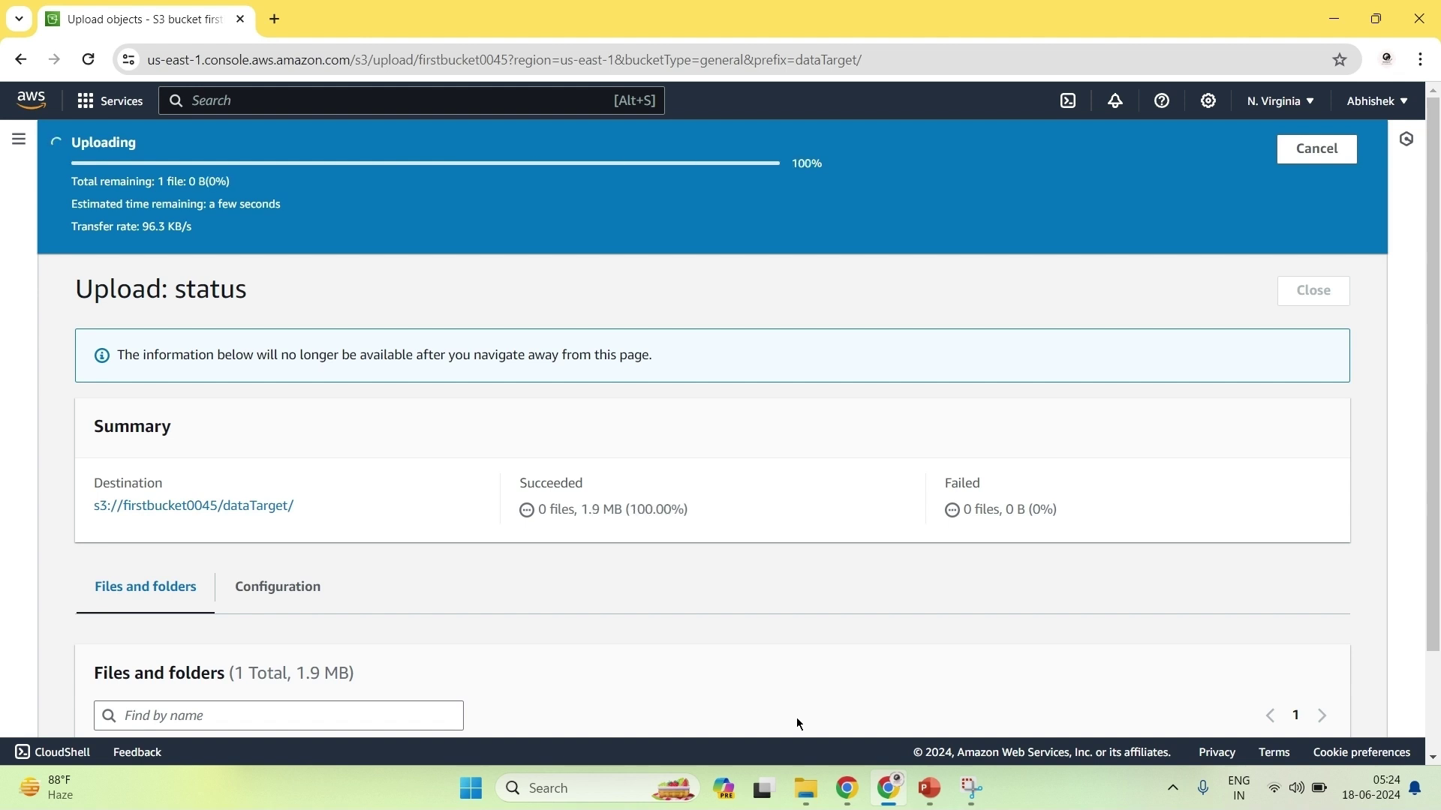
click(1313, 223)
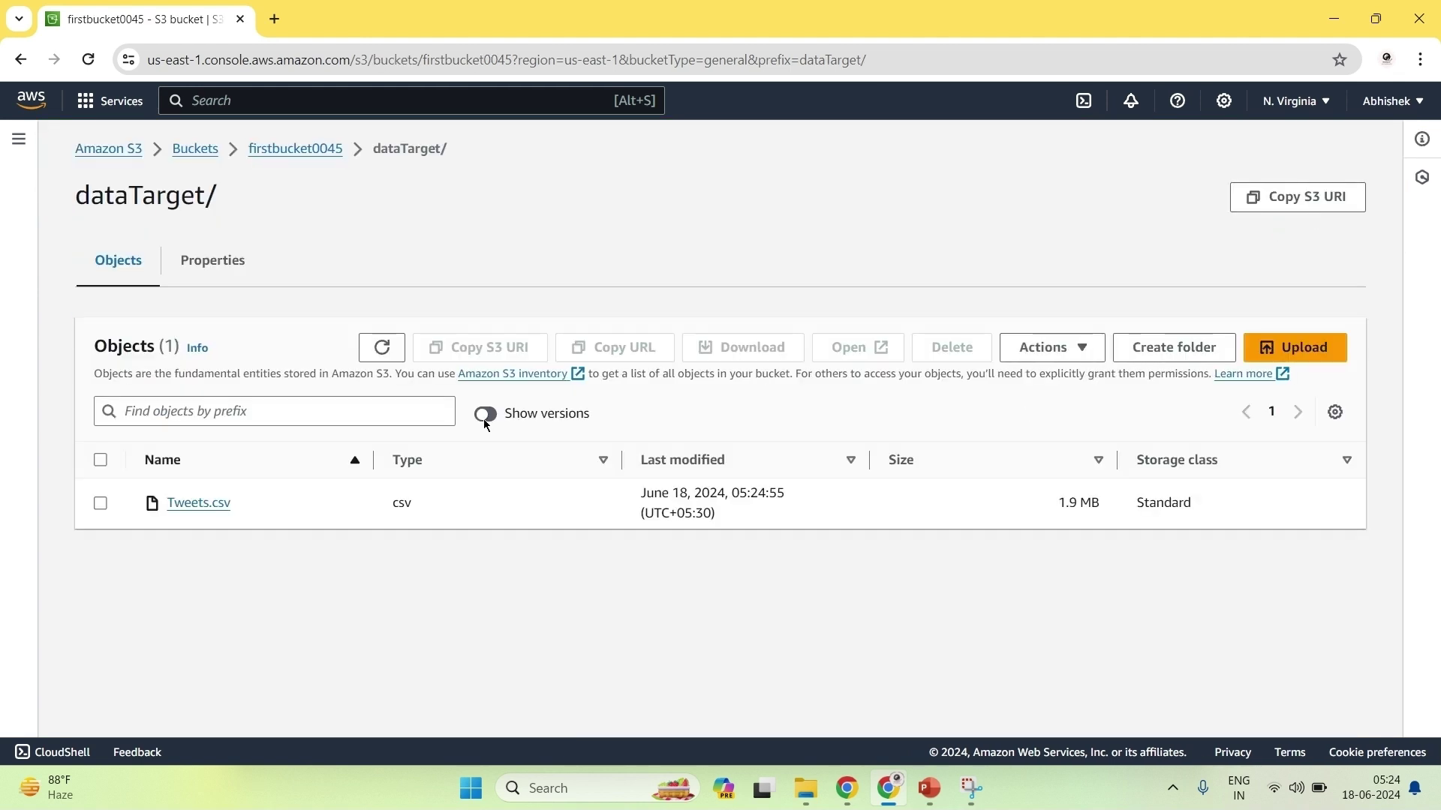
click(490, 418)
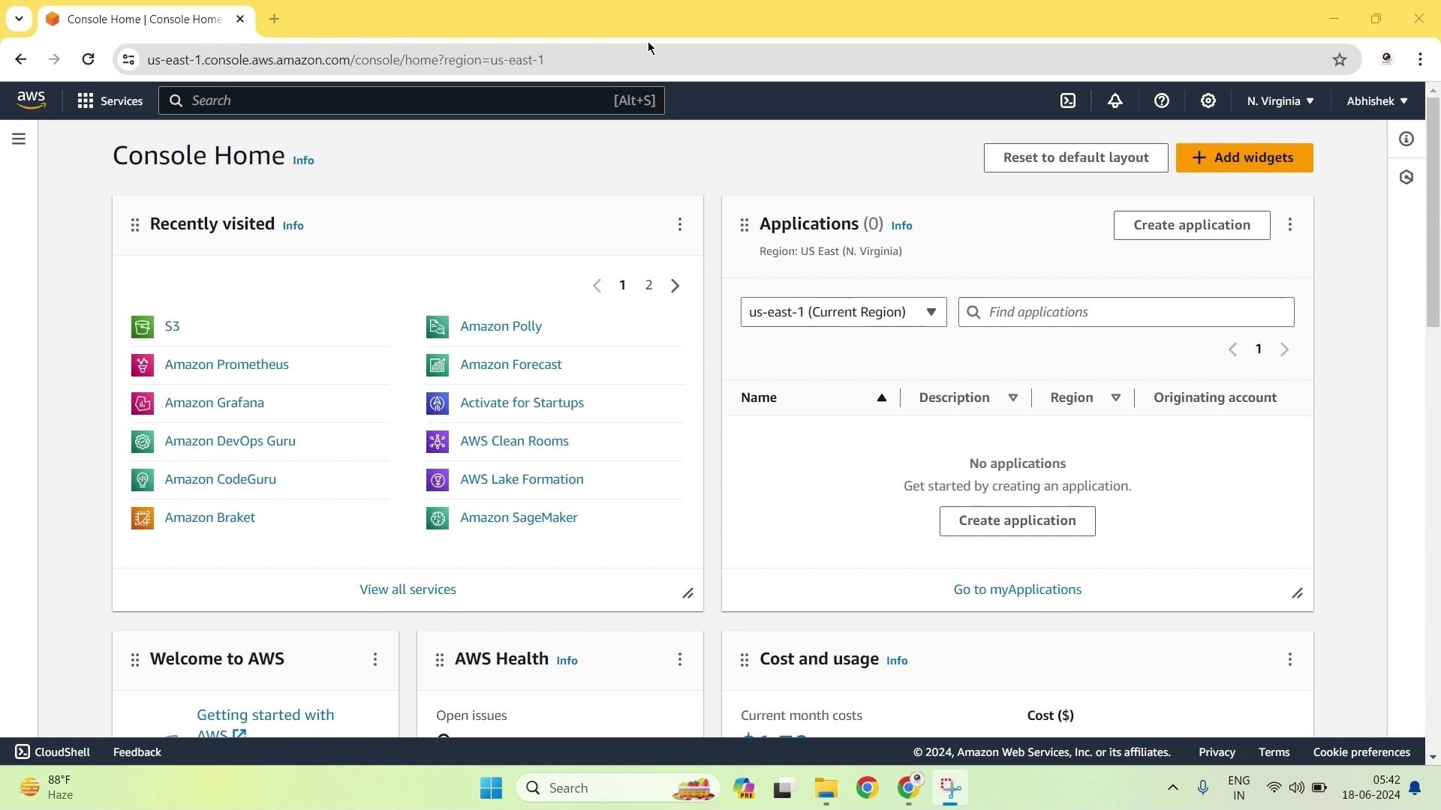
Open the data4567 bucket in S3 and start Query with S3 Select on Tweets.csv
click(171, 328)
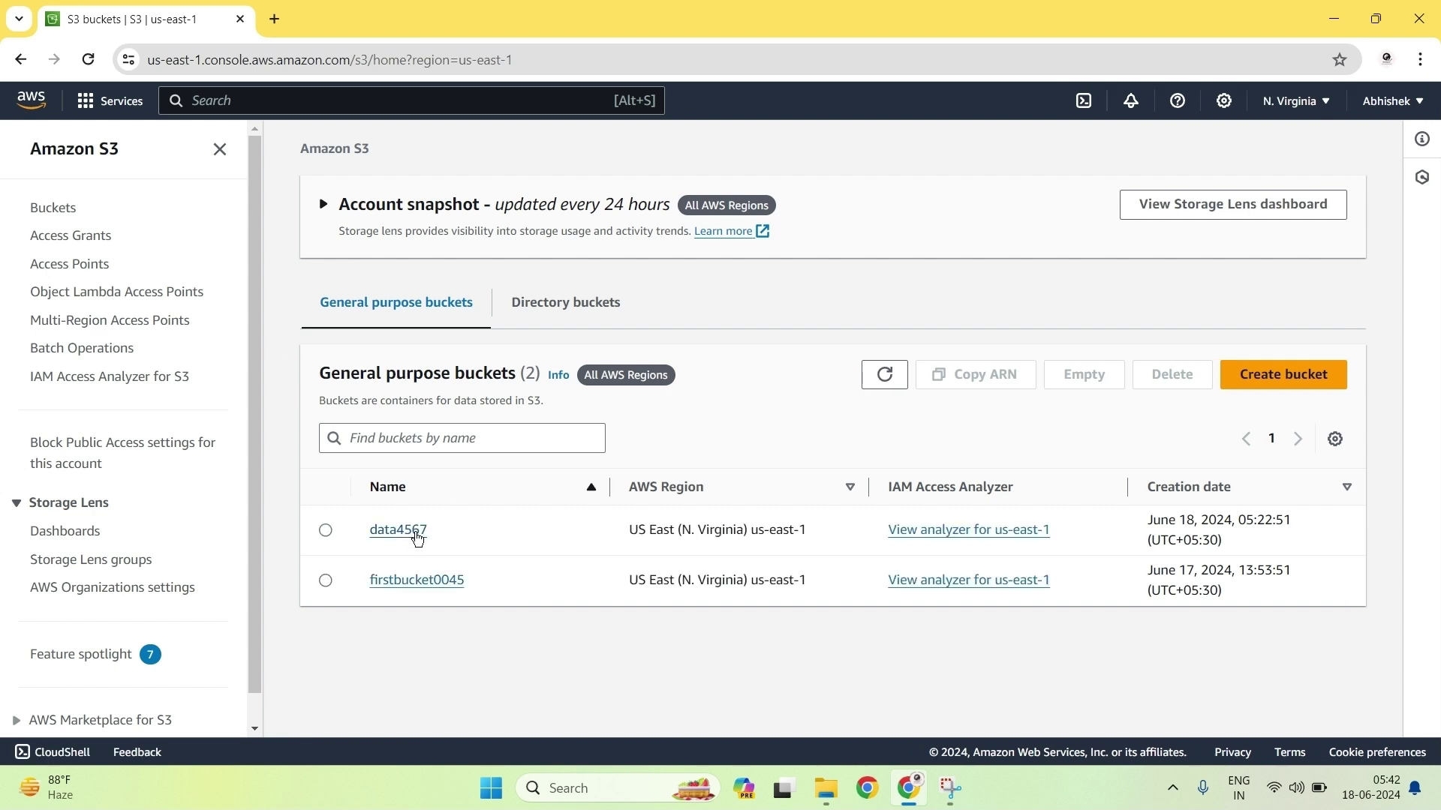
click(417, 535)
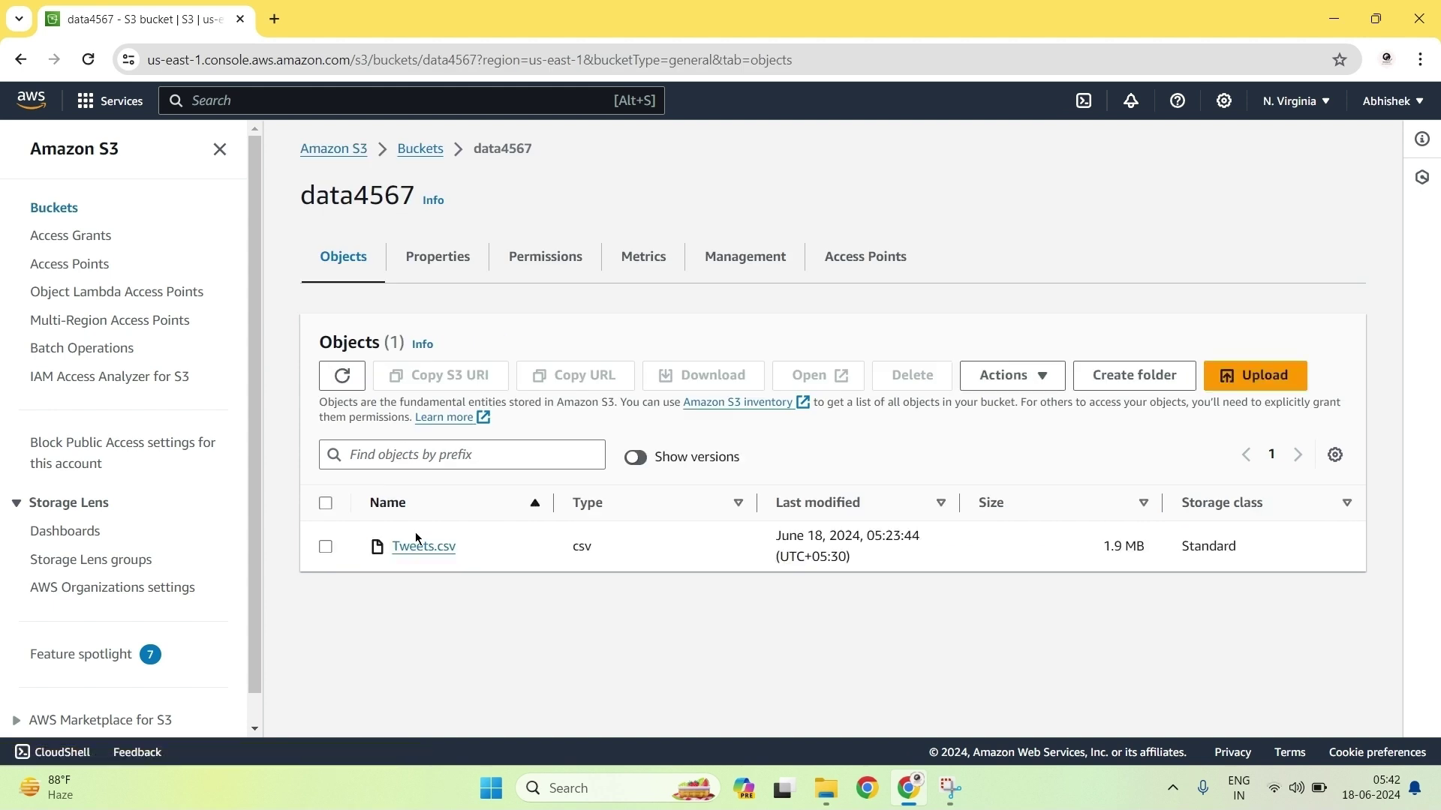
click(328, 548)
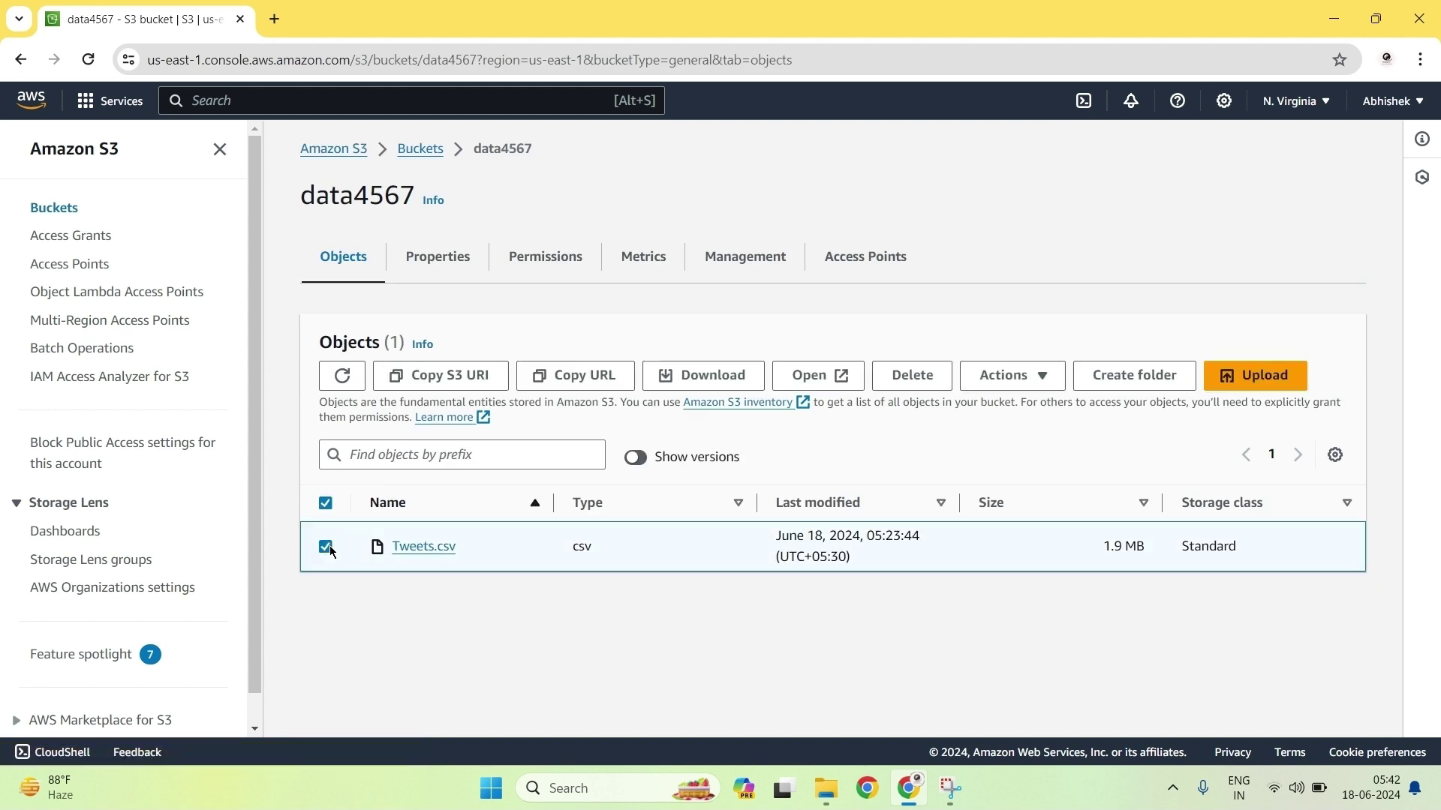
click(1006, 375)
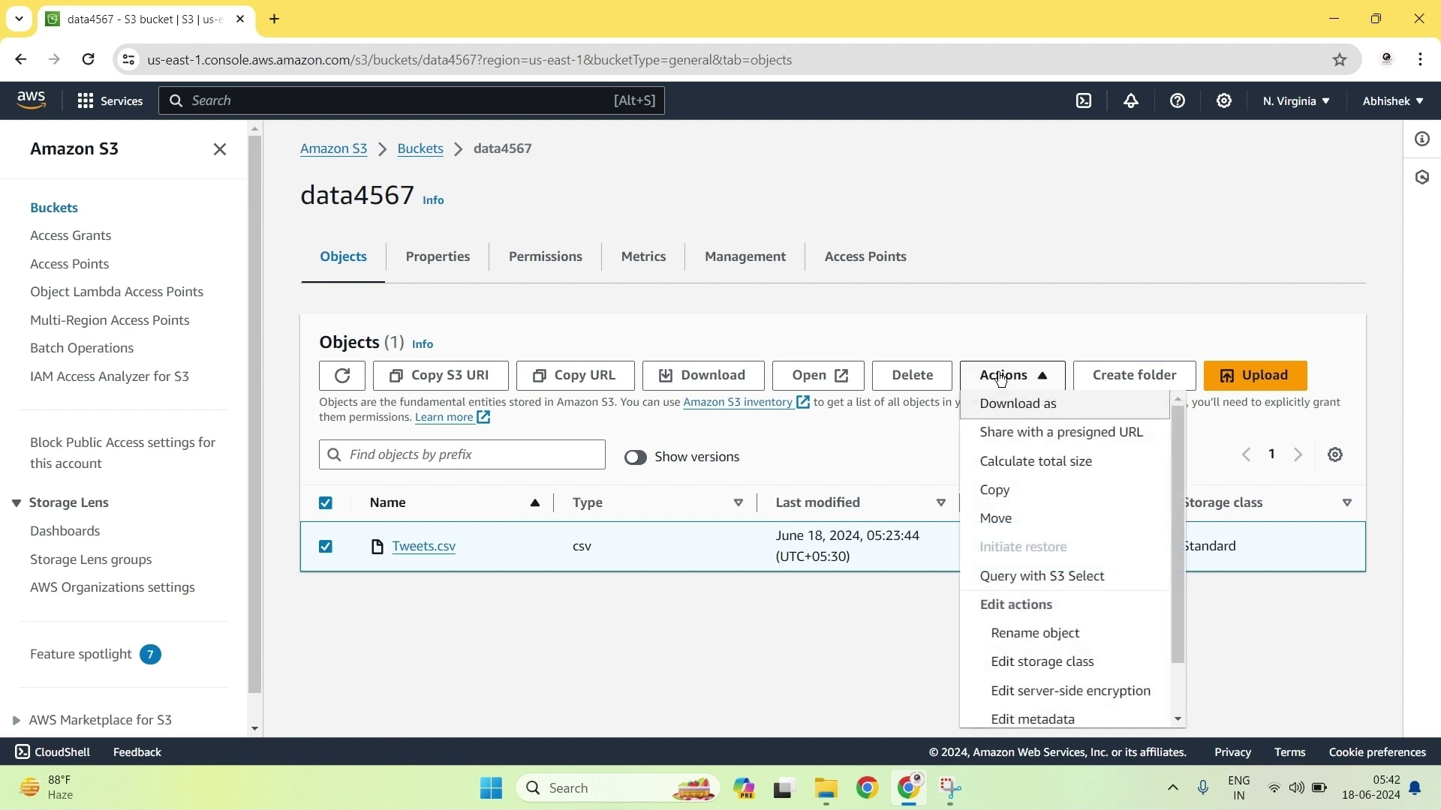
click(1066, 578)
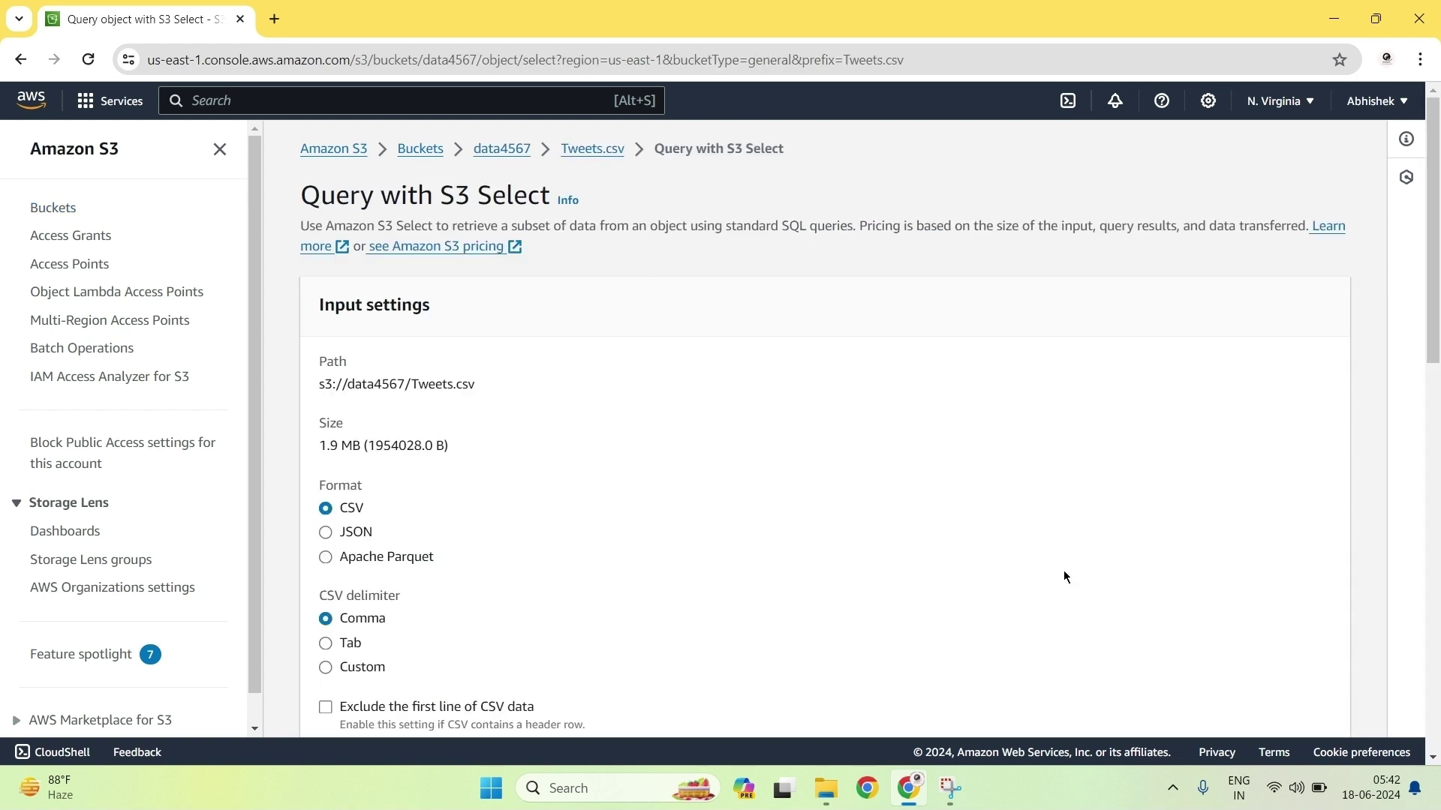
Try to run the query SELECT * FROM s3object s LIMIT 5 on Tweets.csv with the default input settings
scroll(1064, 577, down, 10)
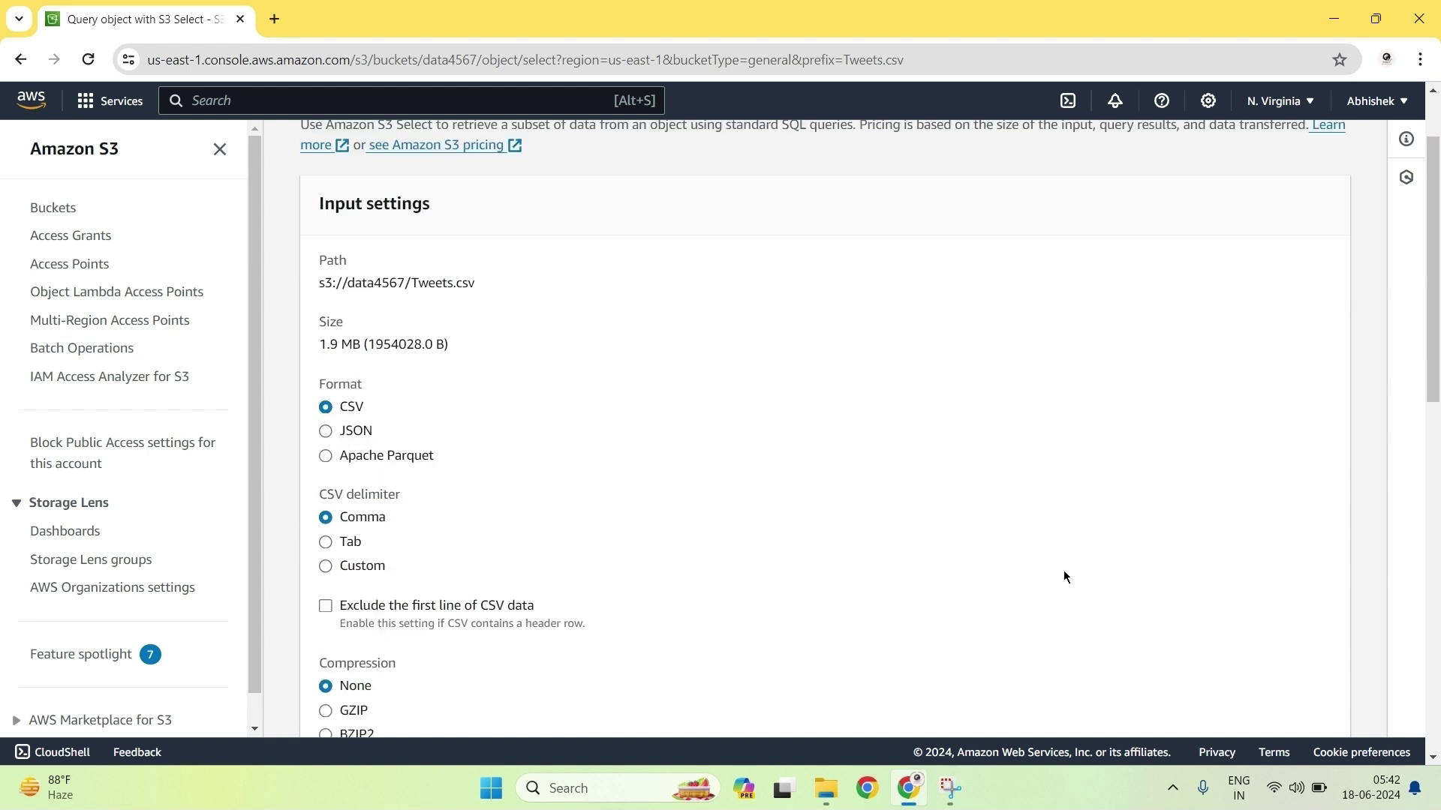
scroll(1064, 577, down, 1)
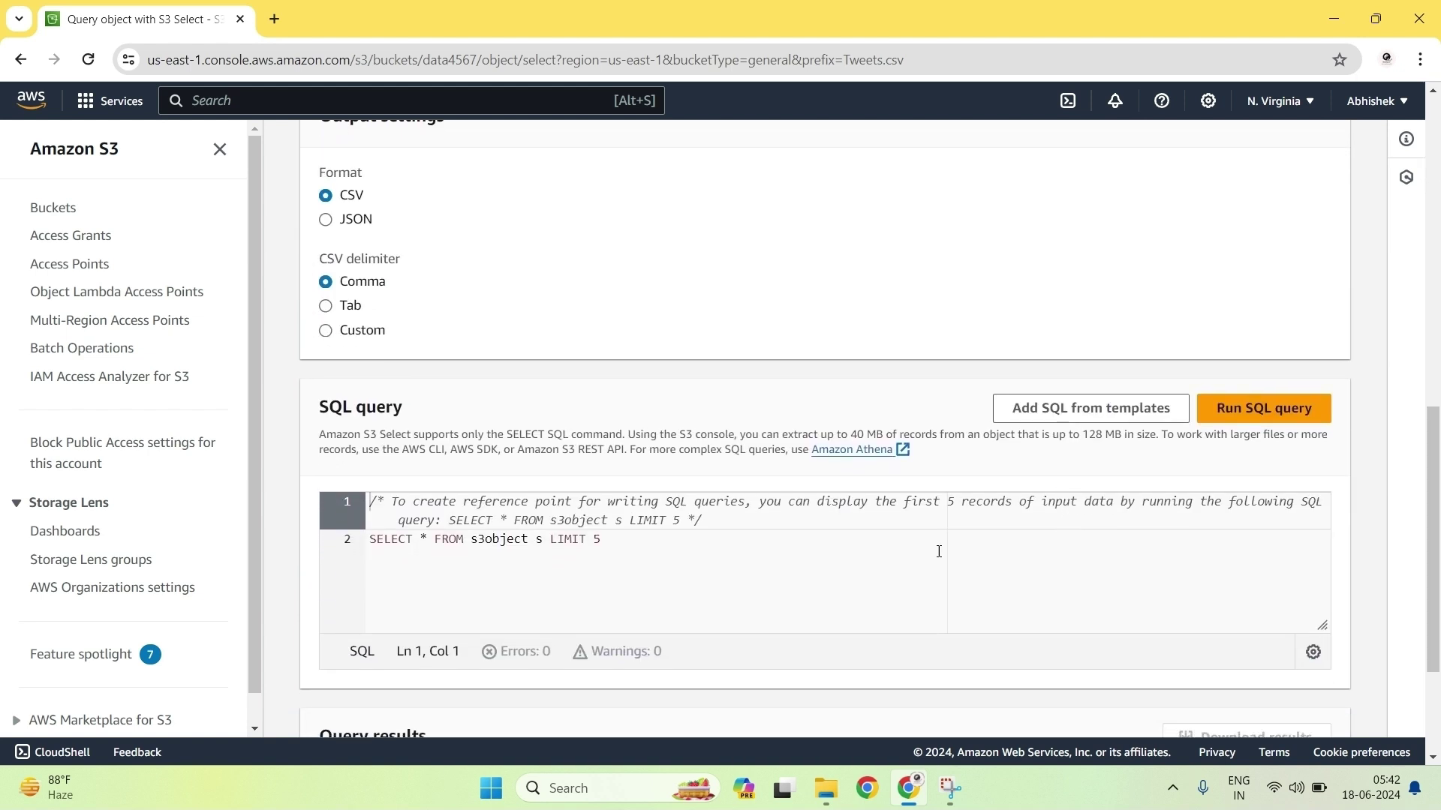
triple_click(400, 538)
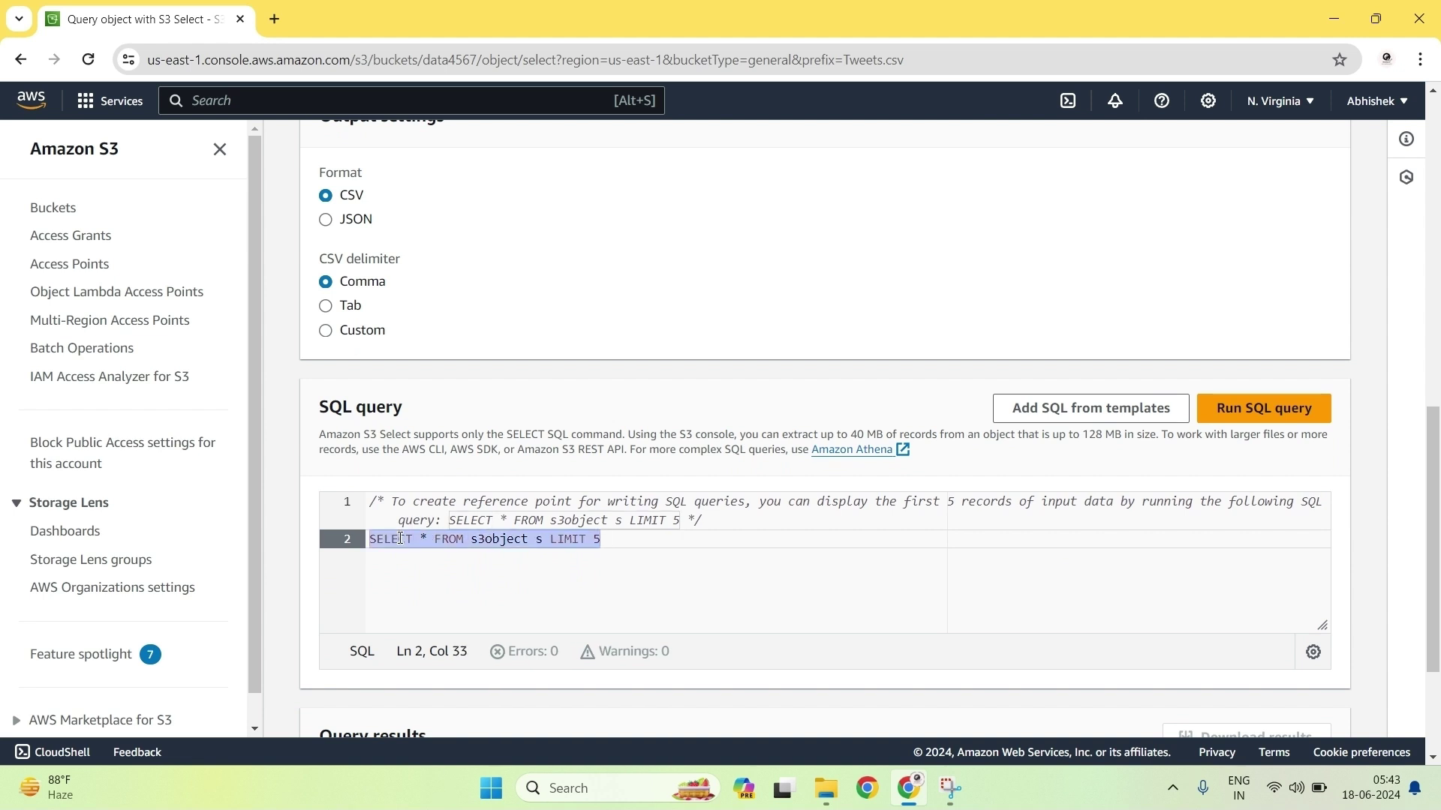
click(1244, 409)
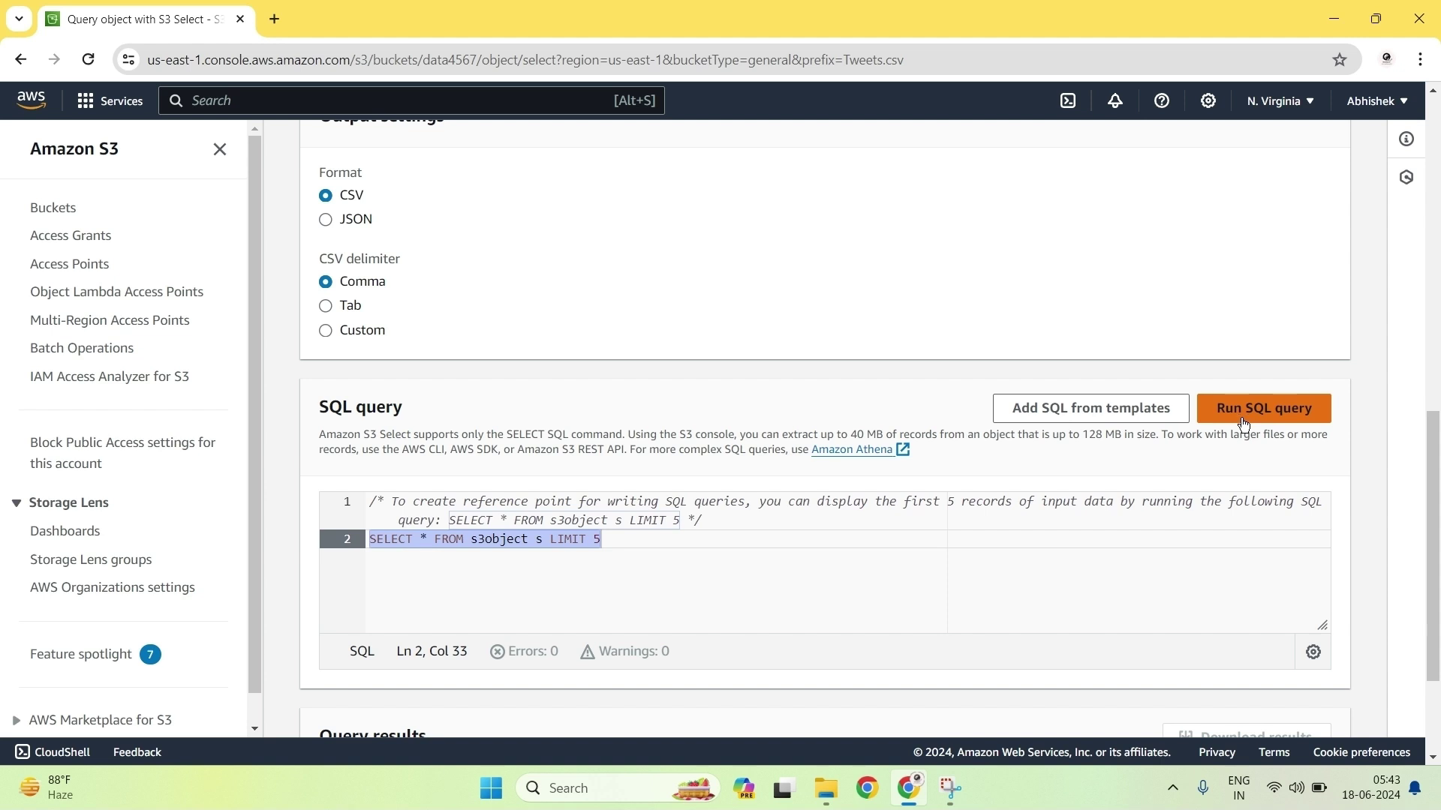
scroll(1218, 501, down, 2)
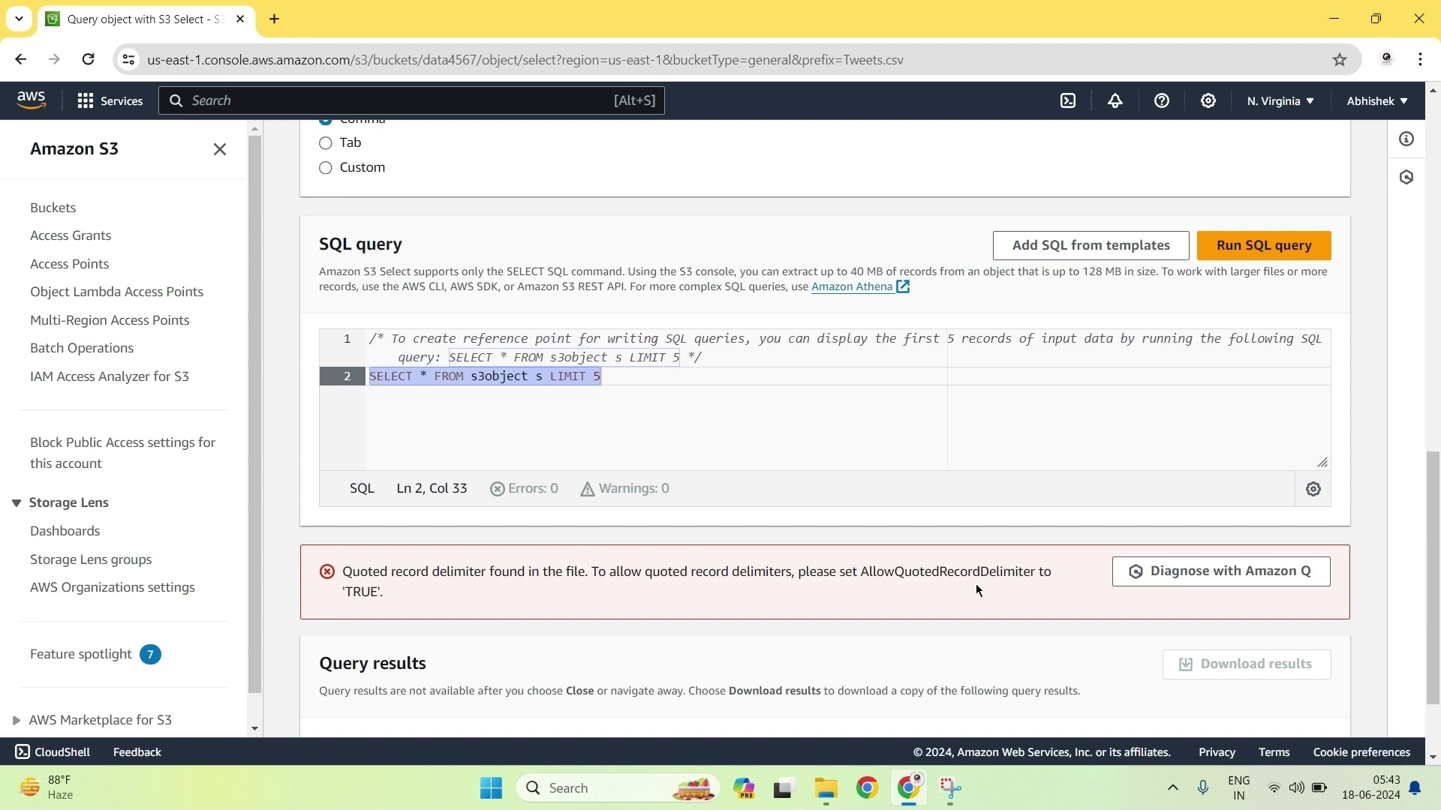
Set the CSV delimiter in the input settings to Custom and enter a double quotation mark (") as the delimiter
scroll(978, 590, up, 5)
scroll(978, 590, up, 1)
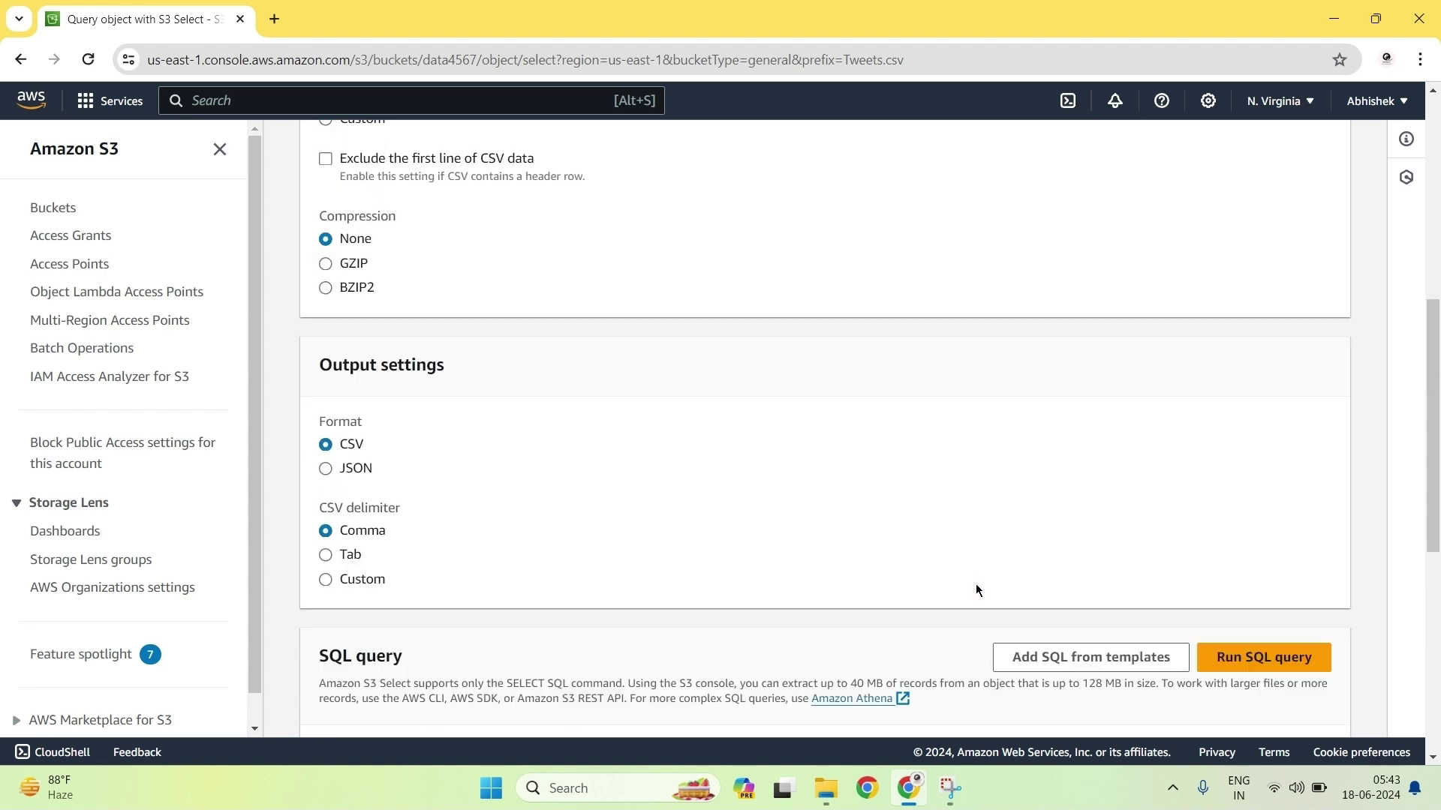
scroll(978, 591, up, 4)
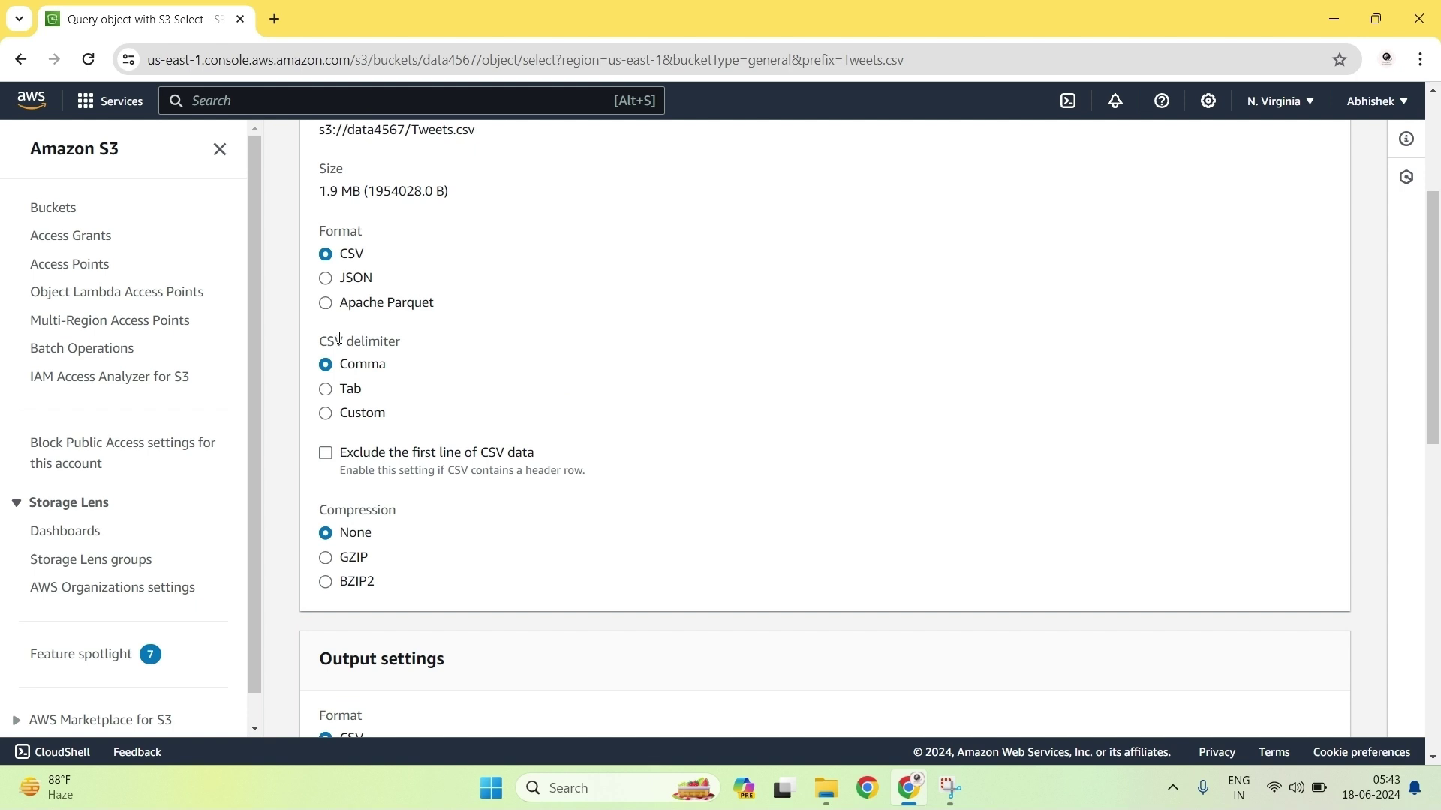
click(325, 414)
click(328, 481)
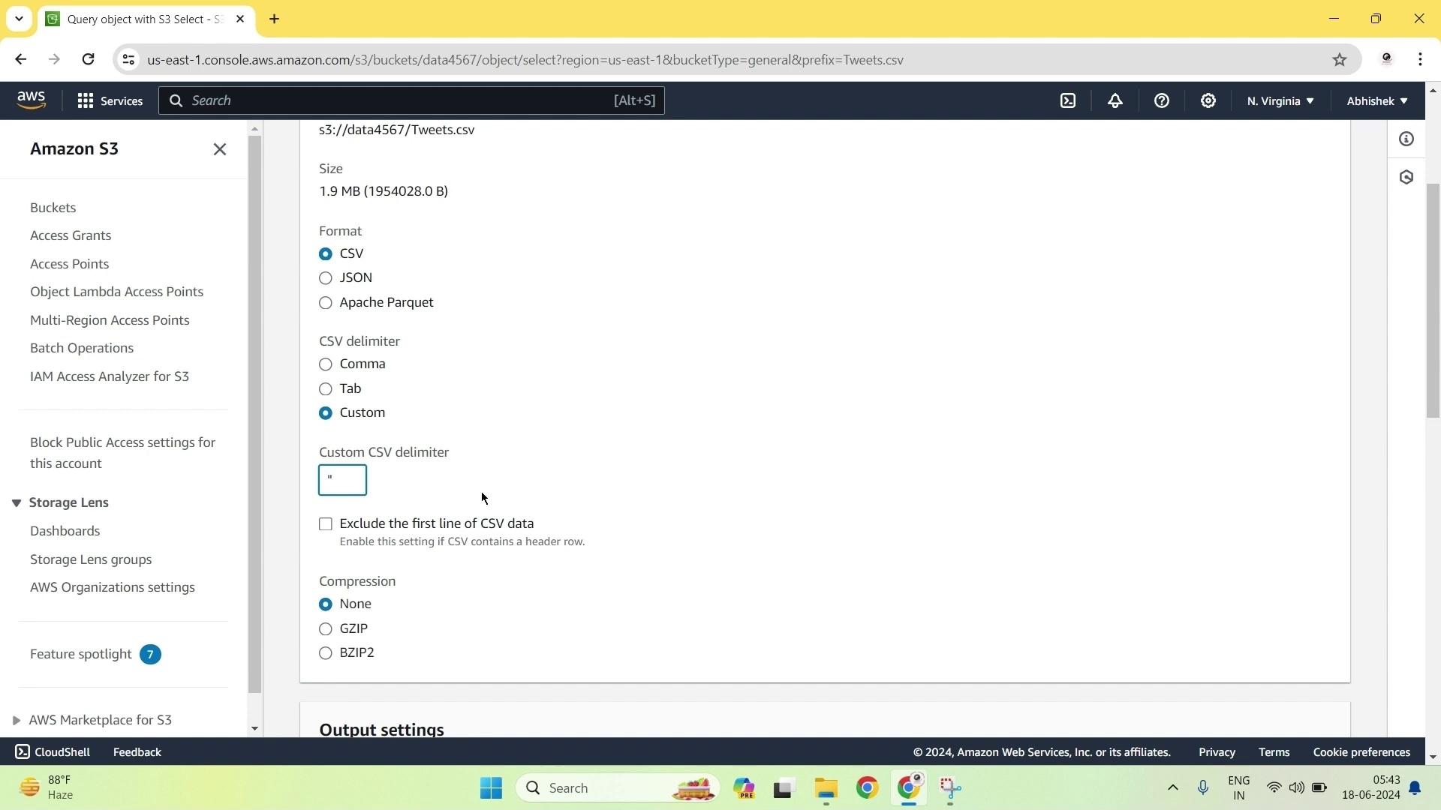
Run SELECT * FROM s3object s LIMIT 5 with the custom delimiter and show the query results in formatted view
scroll(483, 498, down, 9)
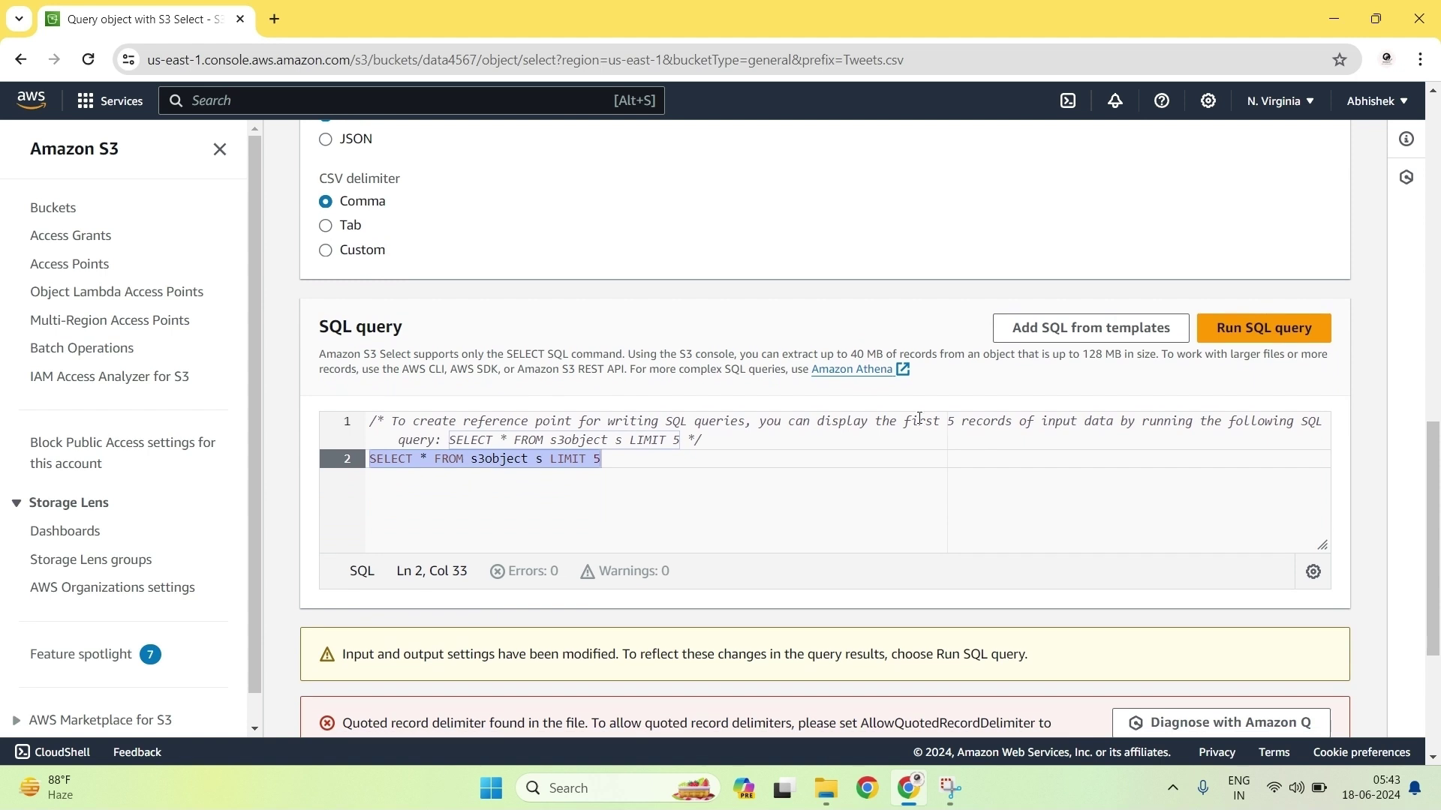
click(1239, 342)
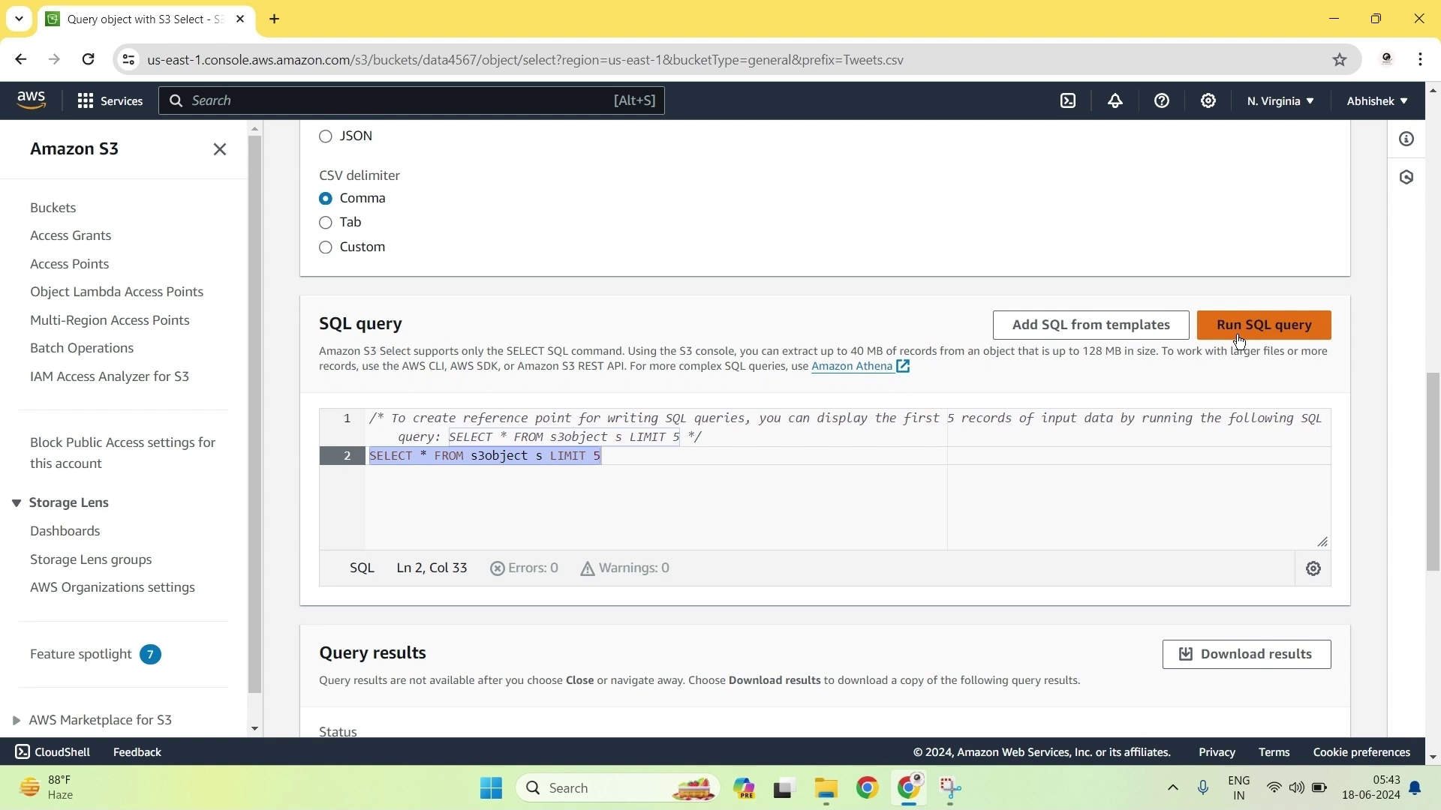
scroll(1239, 342, down, 5)
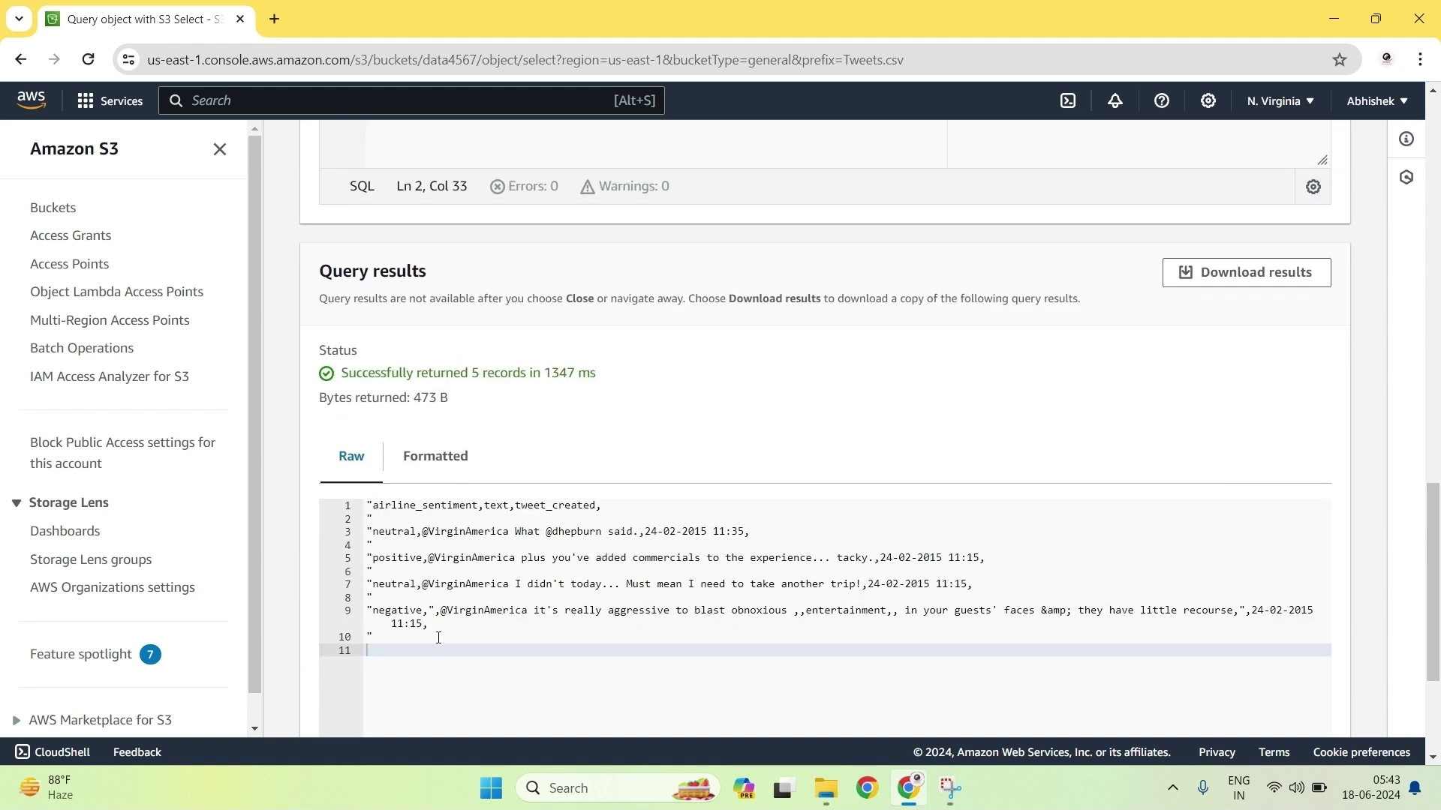
click(458, 455)
scroll(456, 454, down, 2)
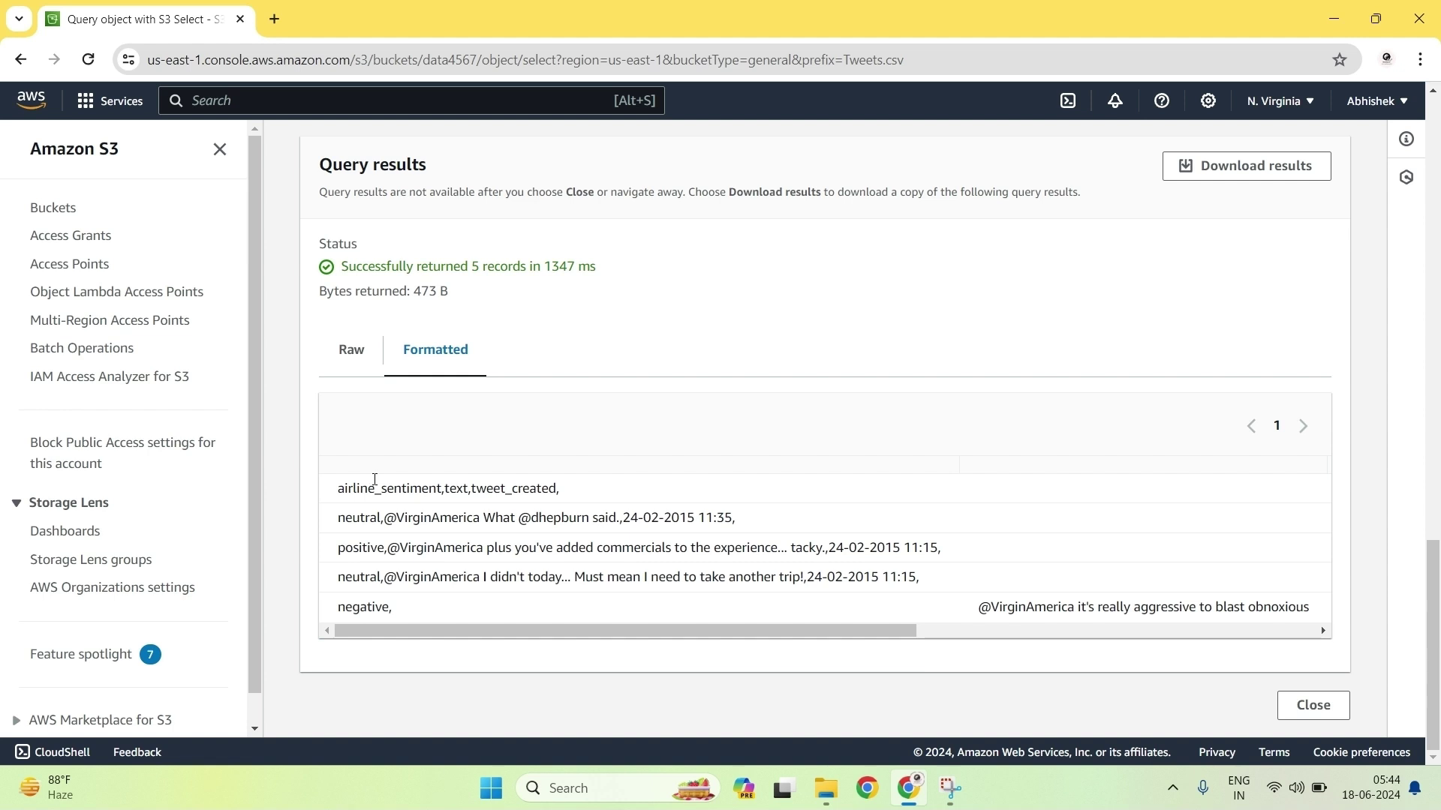
Examine the header row in the formatted query results and compare it with the CSV input settings
scroll(486, 463, up, 13)
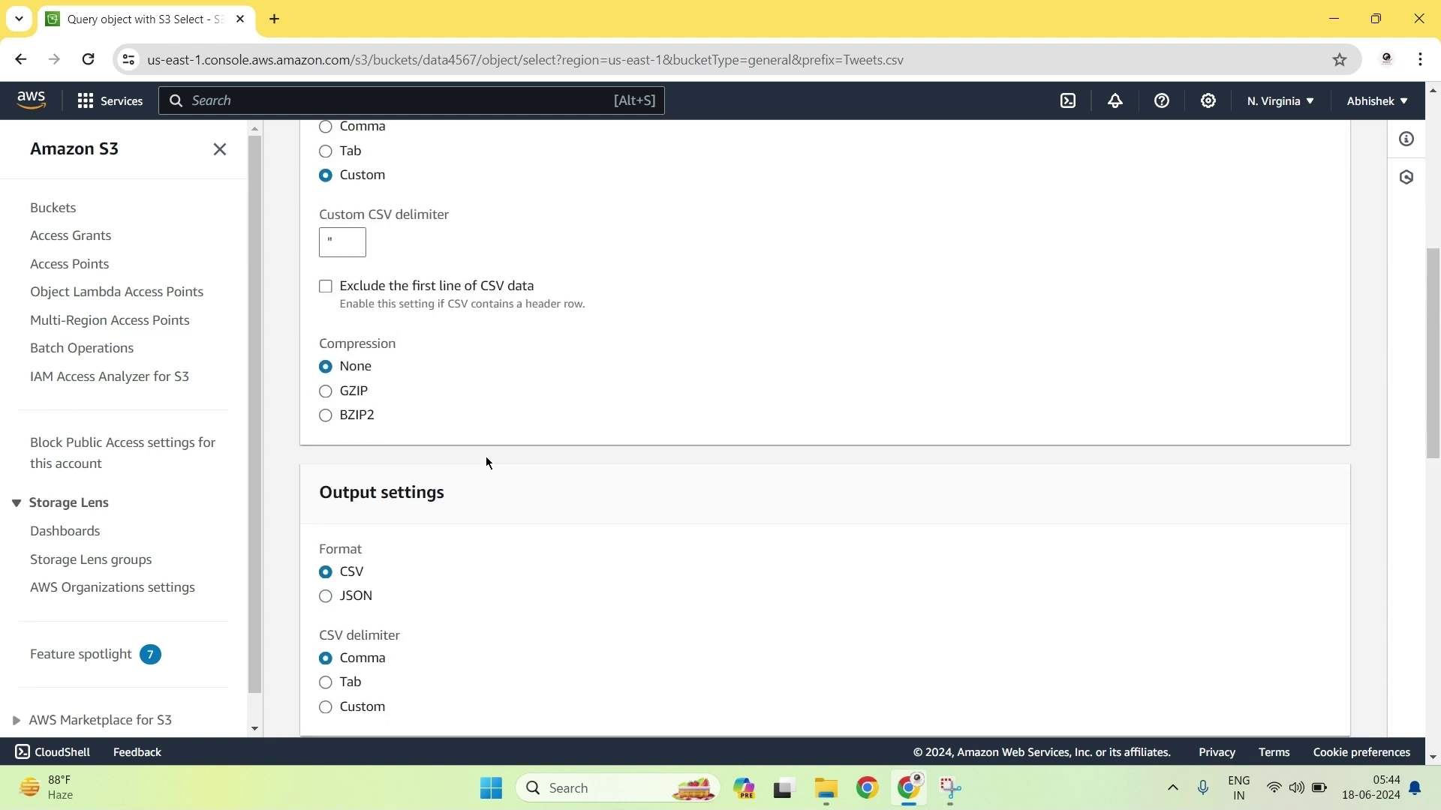
scroll(486, 462, up, 1)
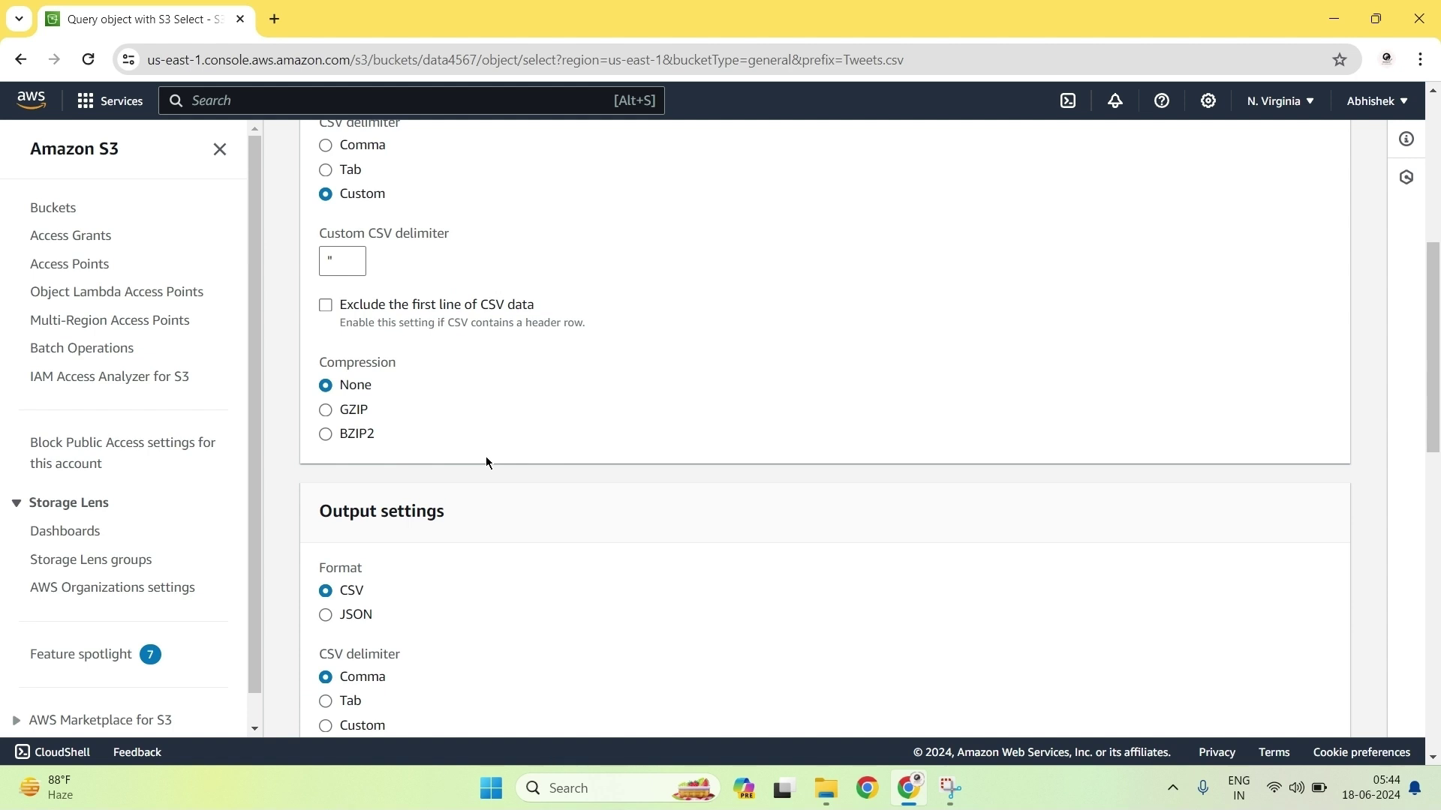
scroll(487, 463, down, 14)
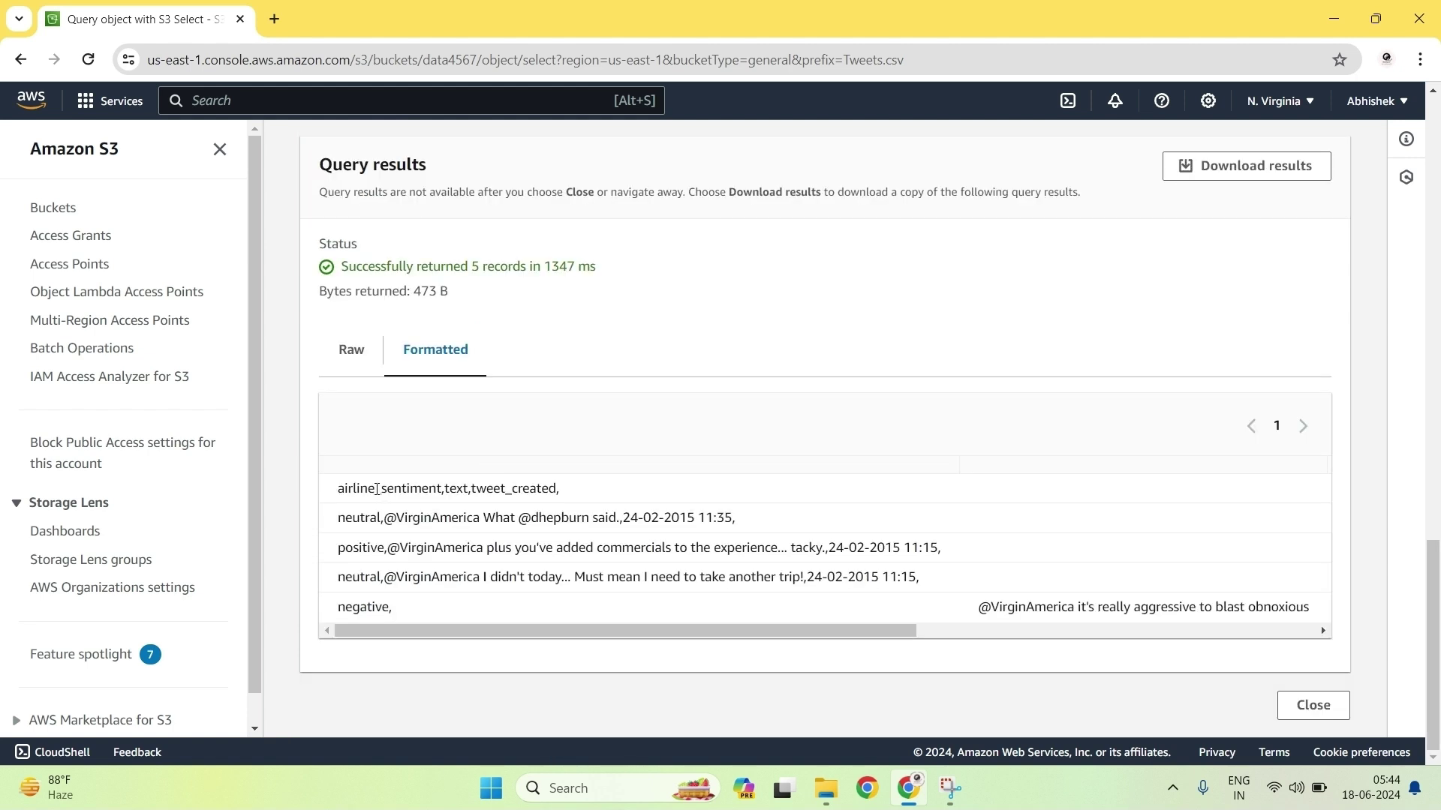
triple_click(377, 490)
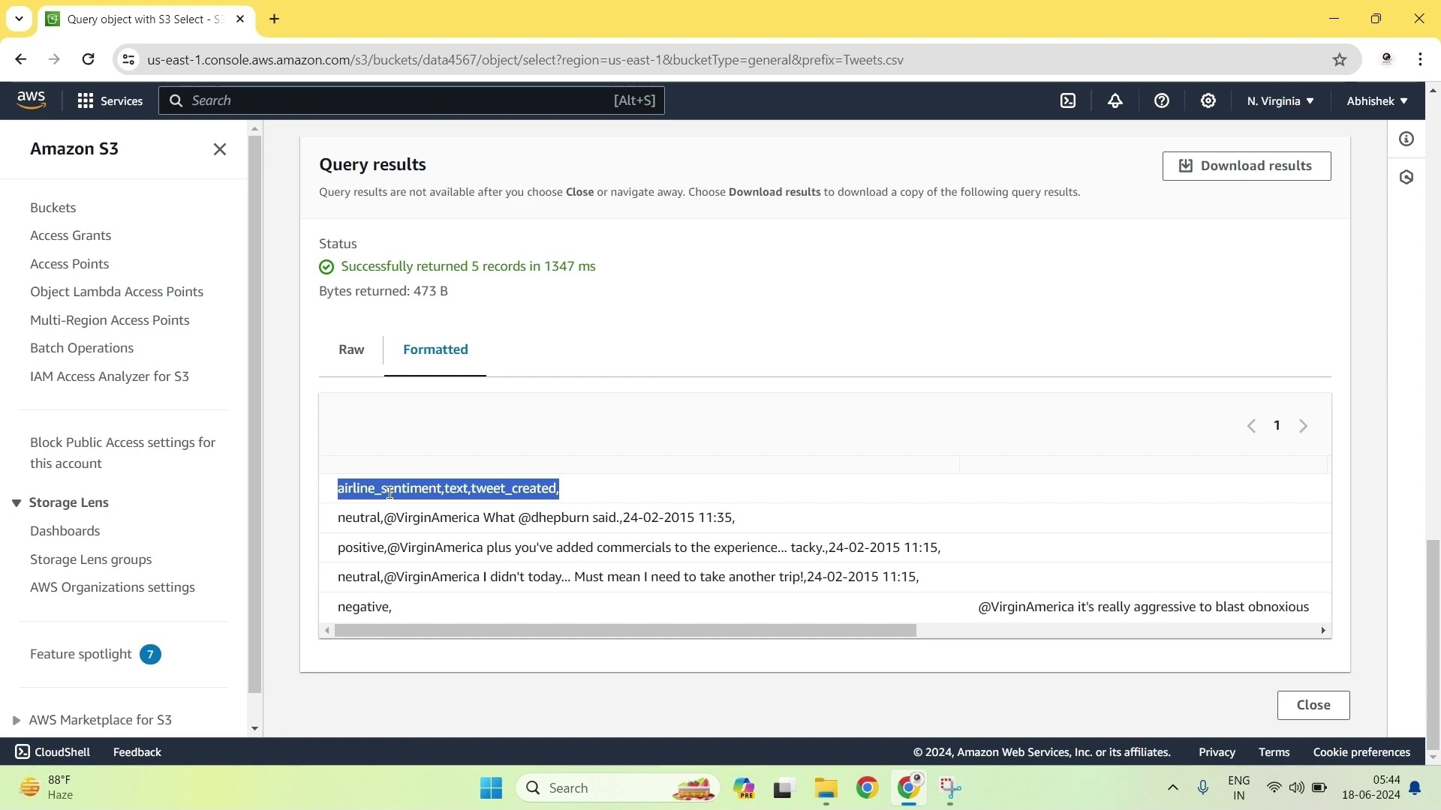
scroll(530, 470, up, 14)
scroll(530, 469, up, 5)
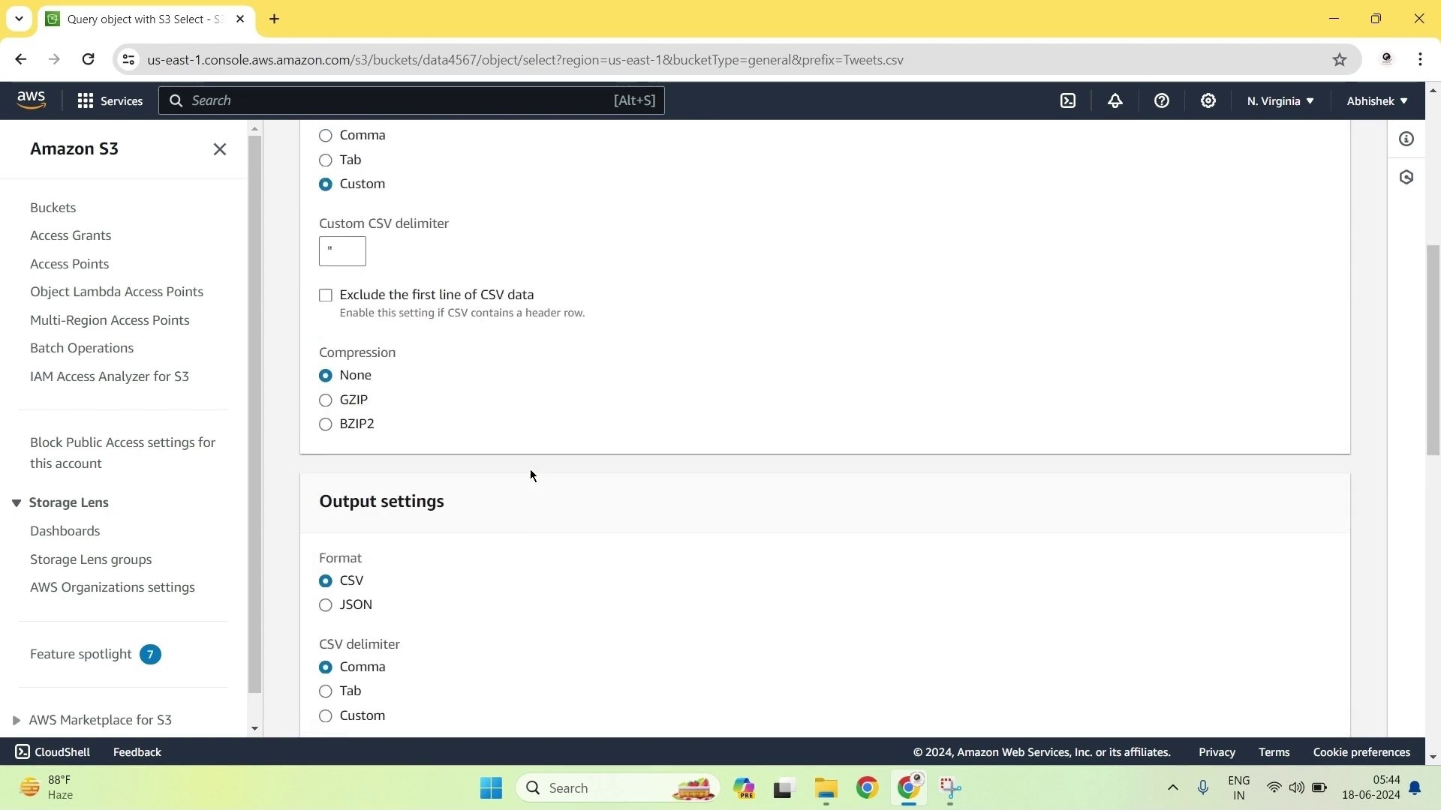
Exclude the first line of CSV data in the input settings and rerun the query SELECT * FROM s3object s LIMIT 5
click(326, 295)
scroll(585, 448, down, 12)
scroll(621, 509, up, 6)
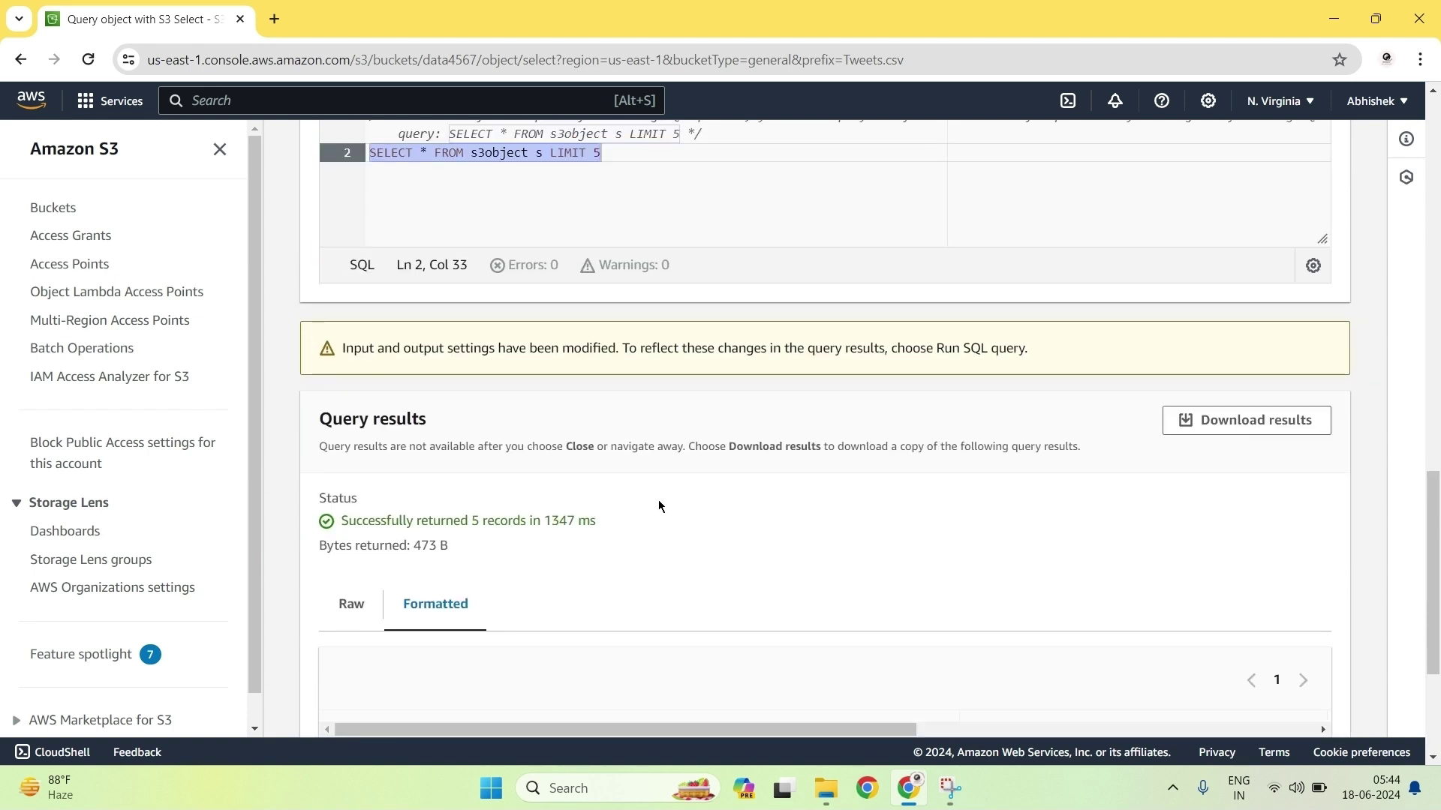
scroll(1199, 603, up, 1)
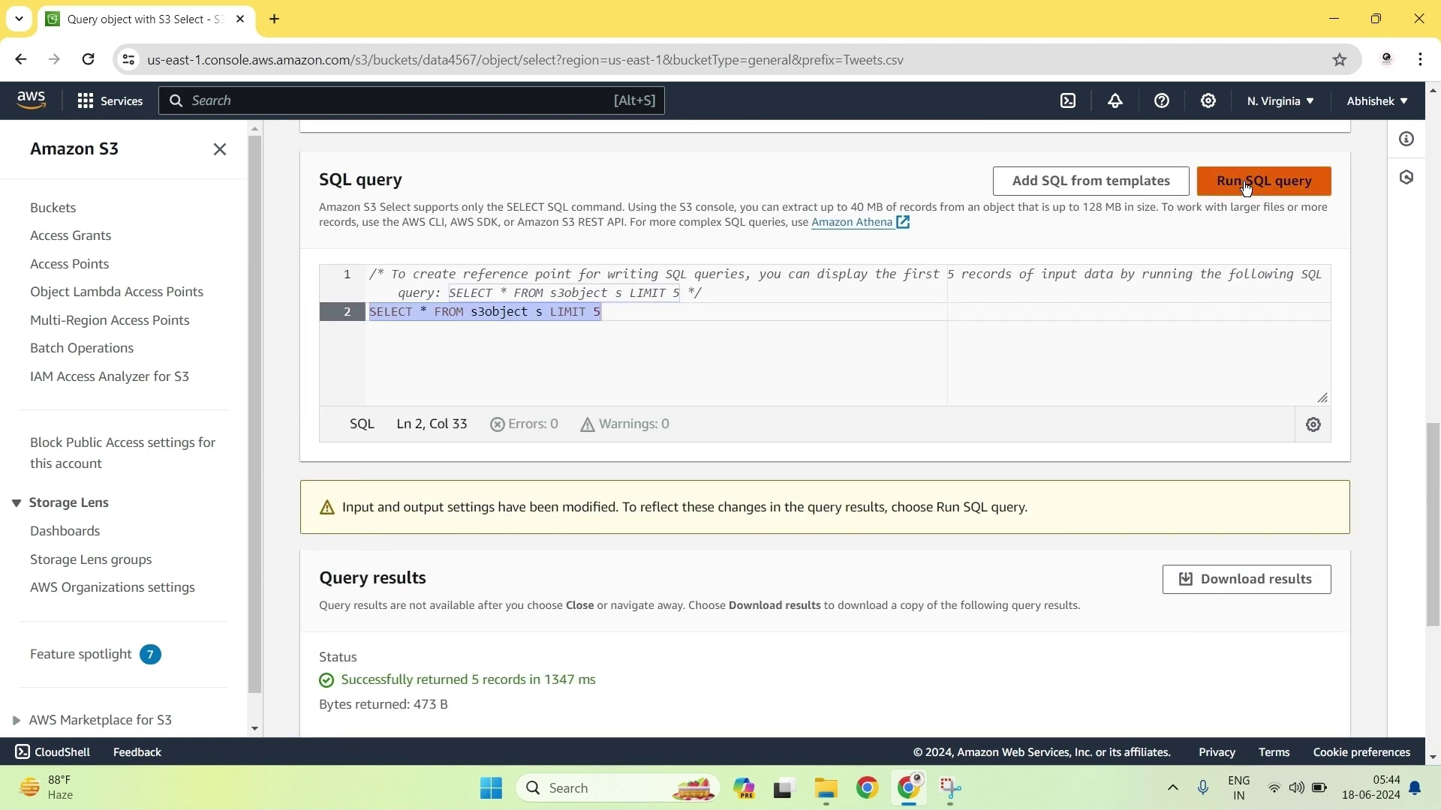
click(1245, 184)
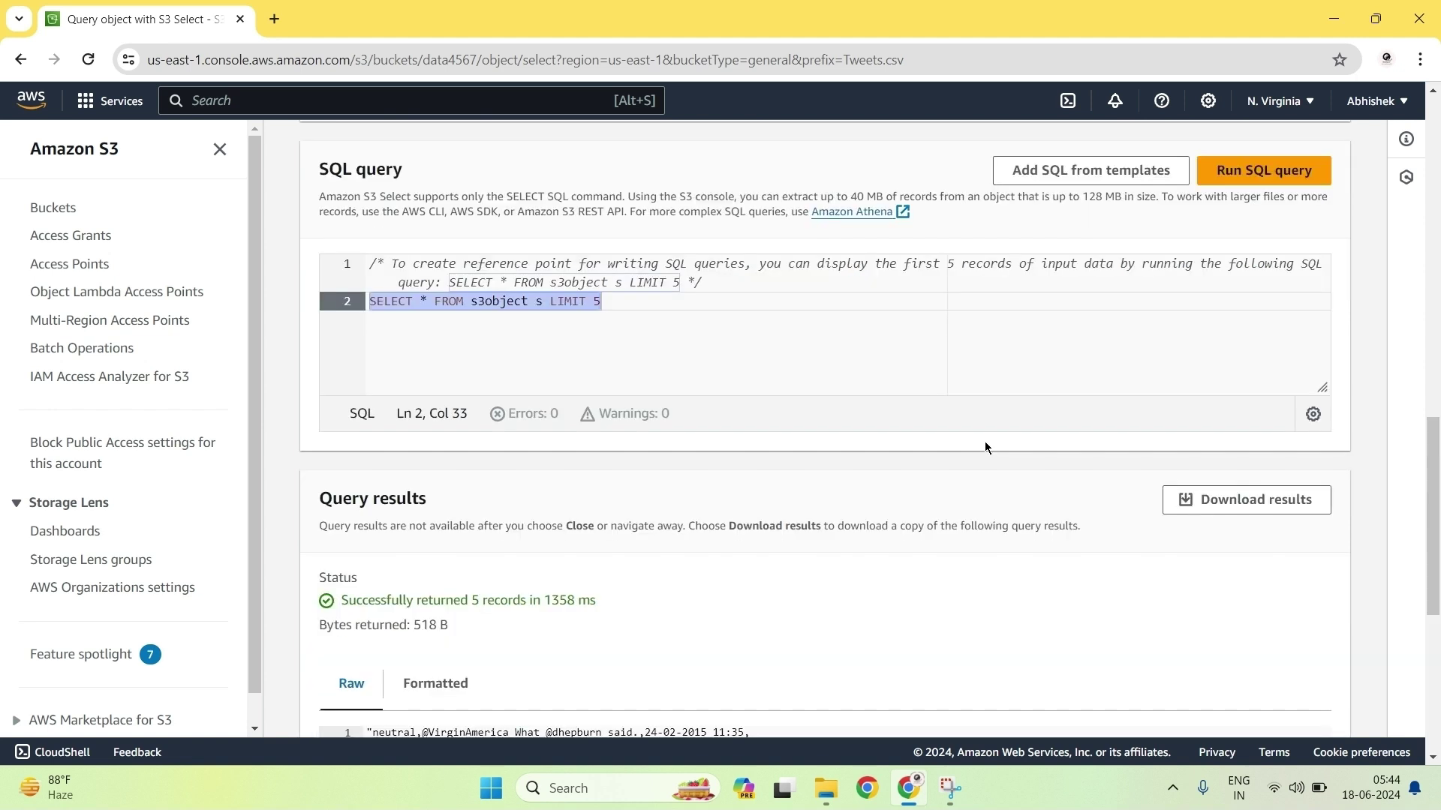
Compare the raw and formatted views of the query results
scroll(984, 448, down, 4)
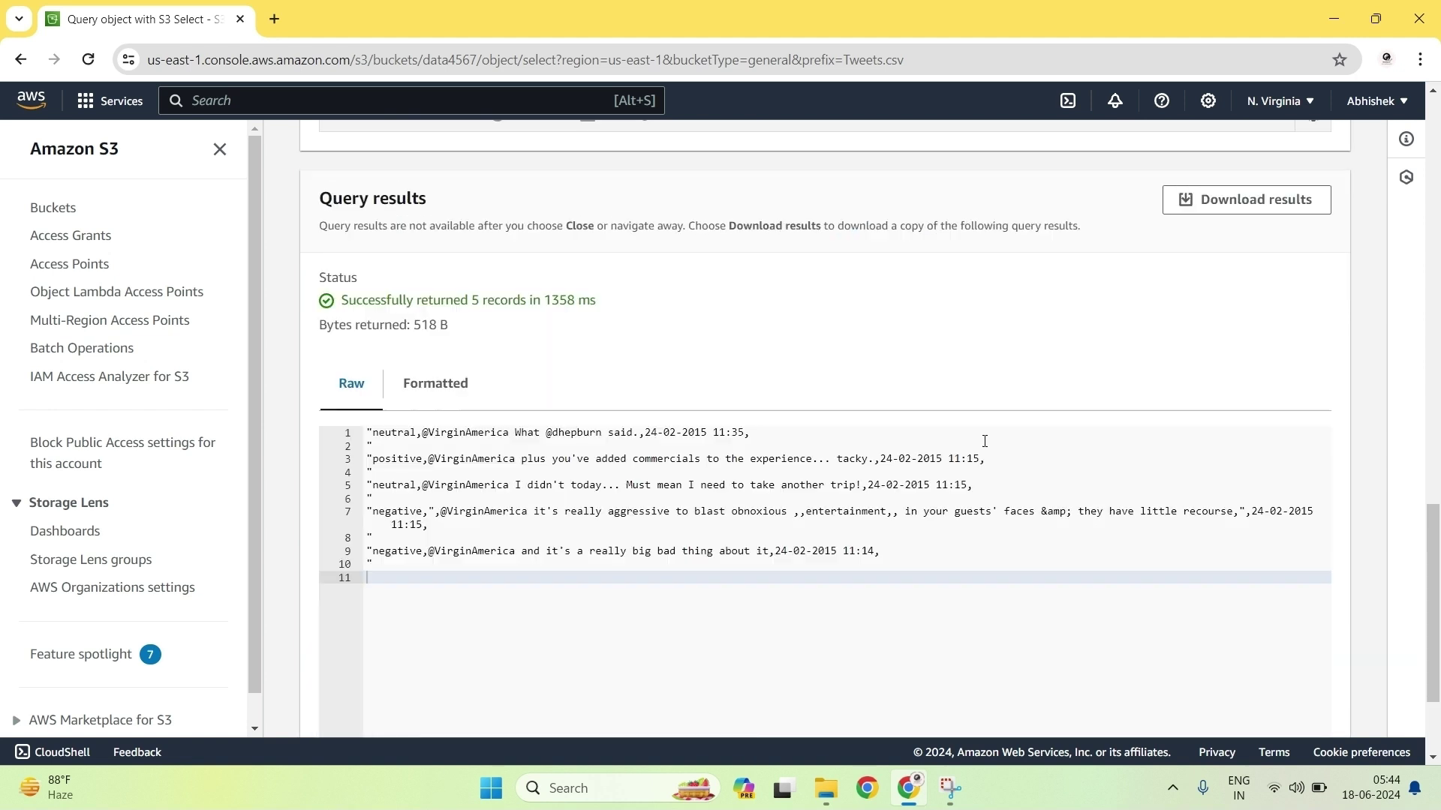
click(433, 403)
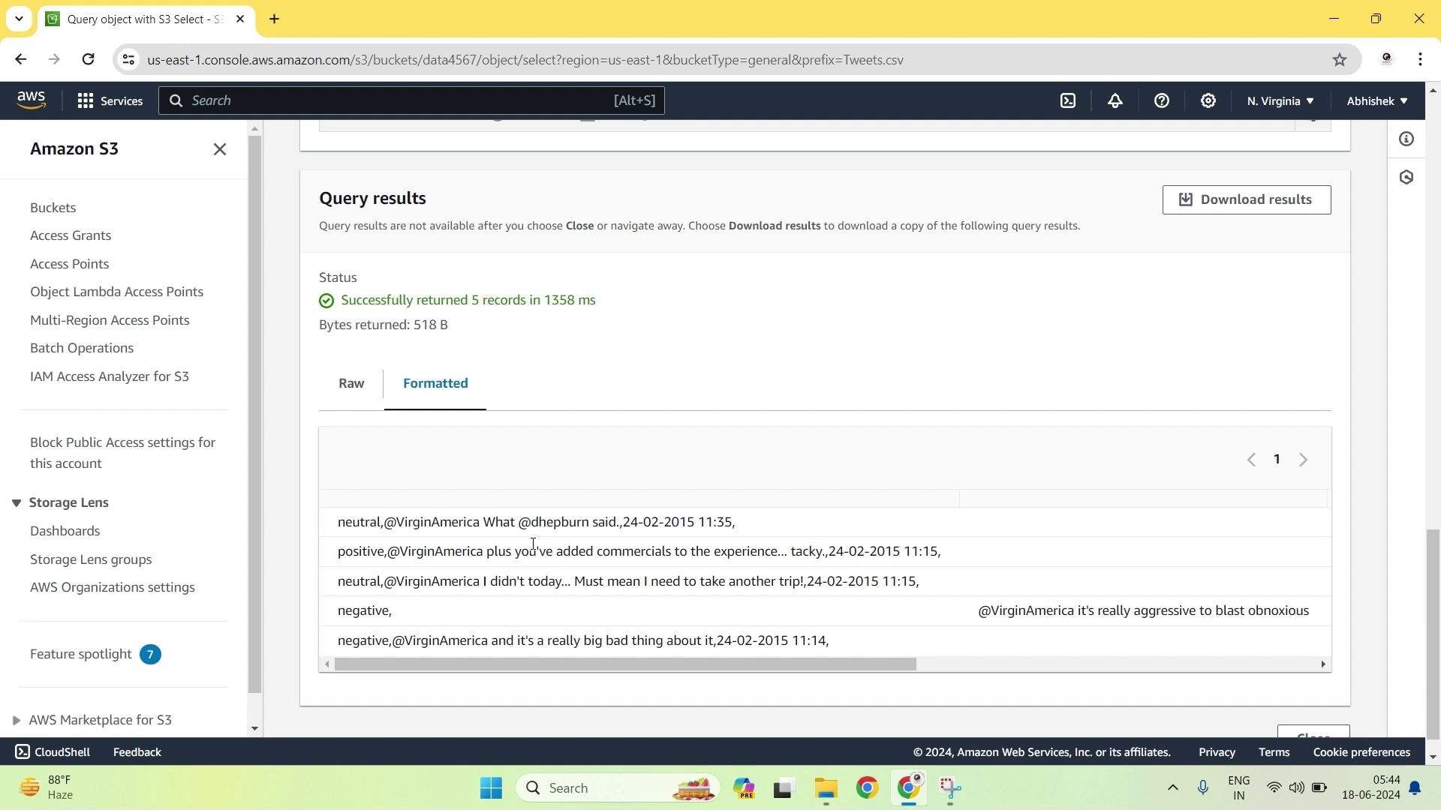
click(359, 394)
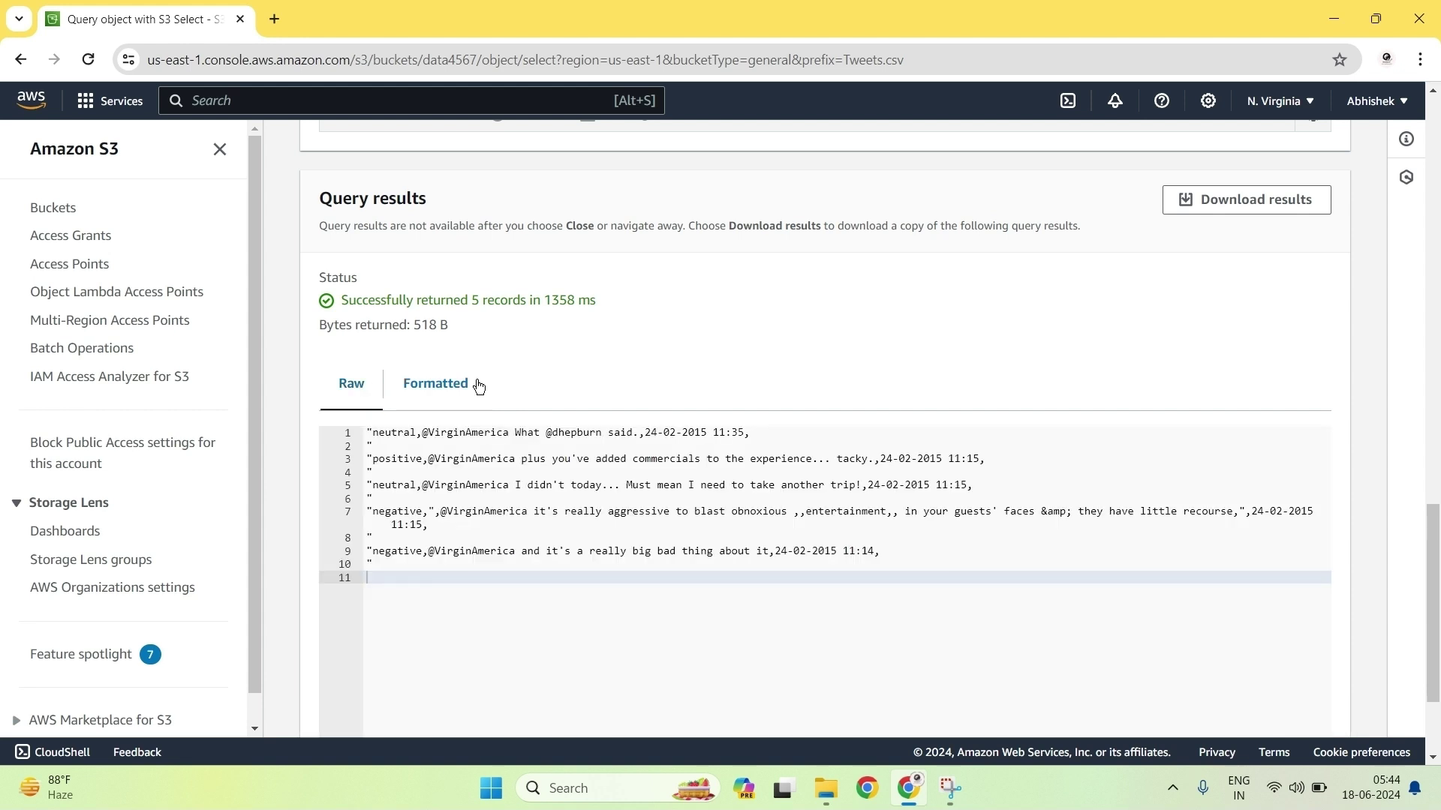
click(477, 384)
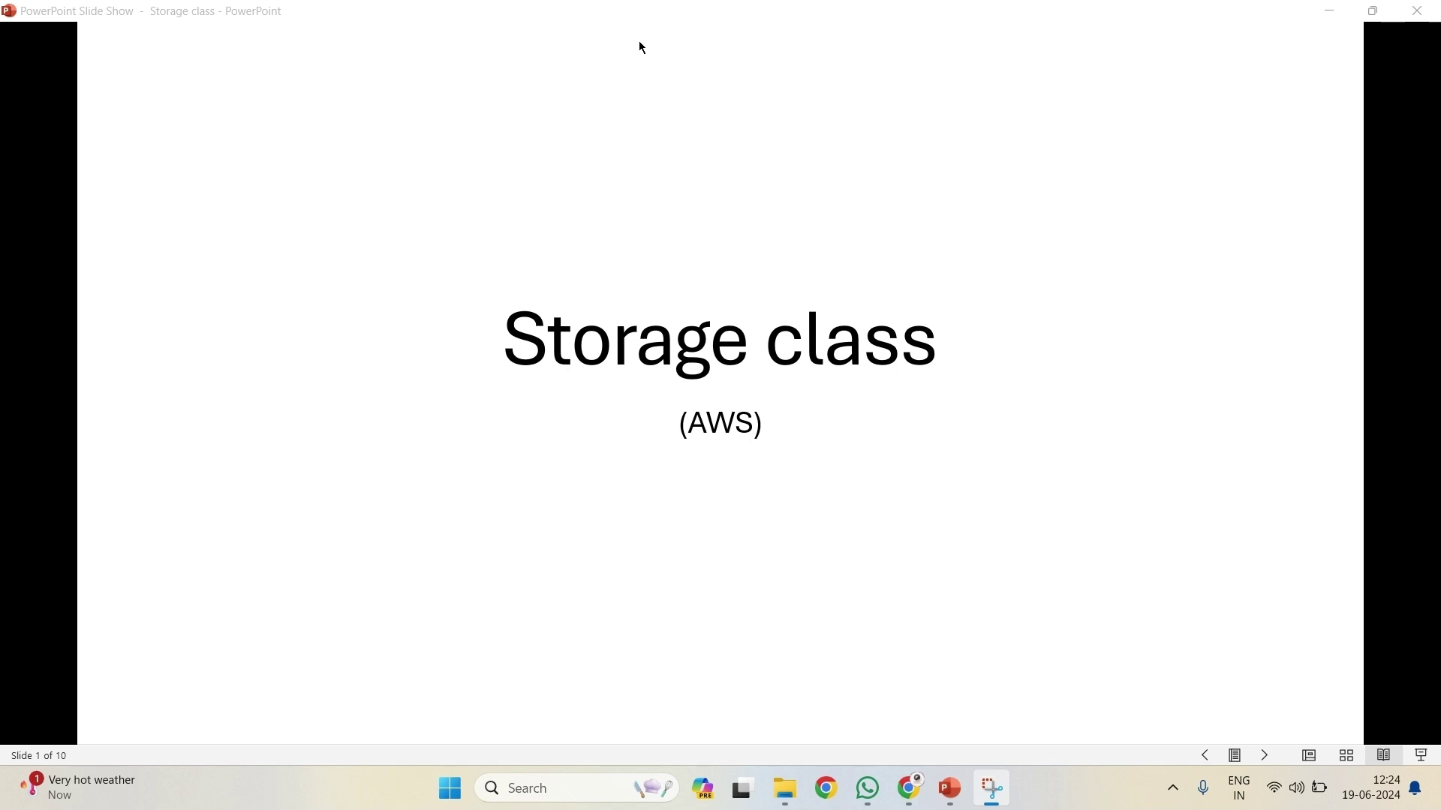
click(653, 155)
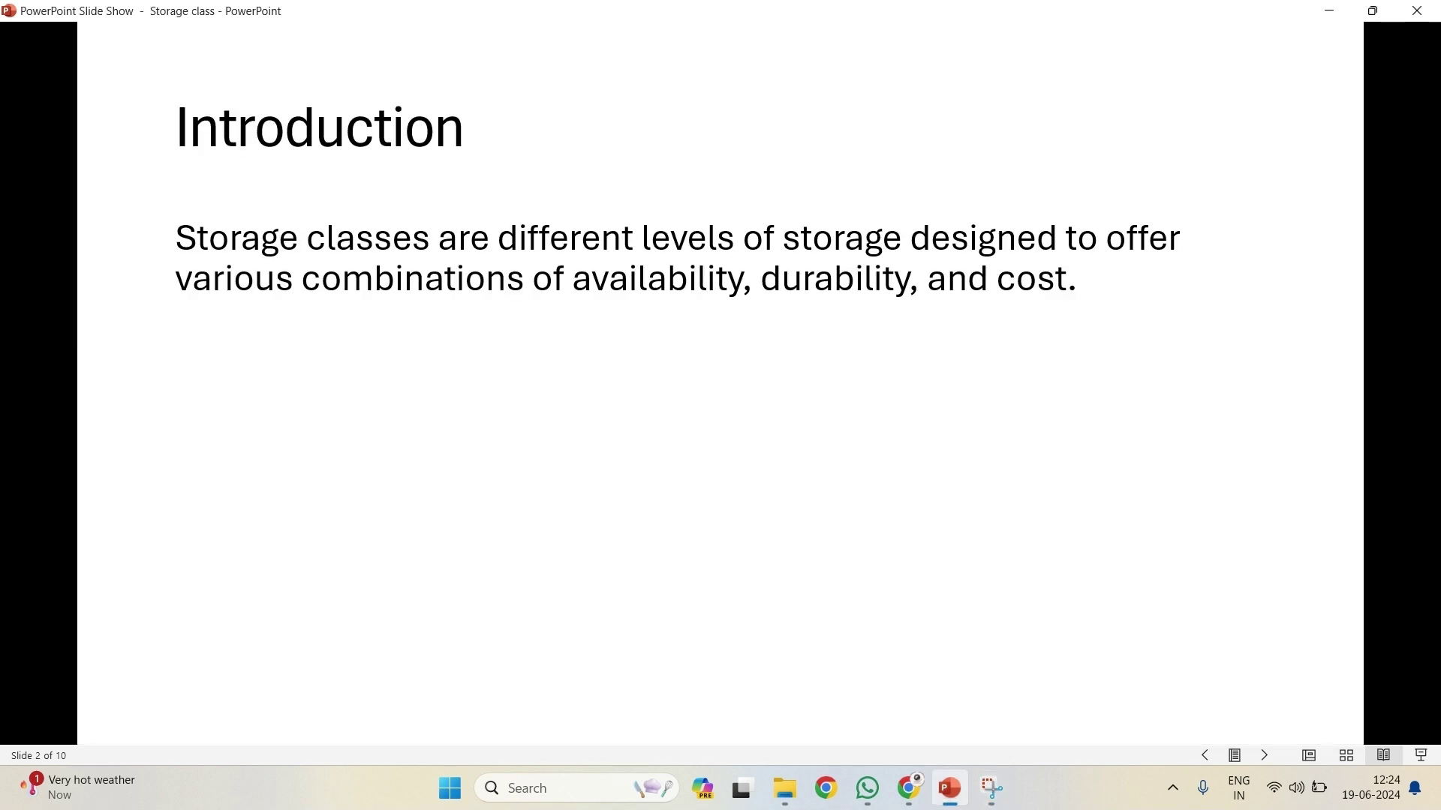
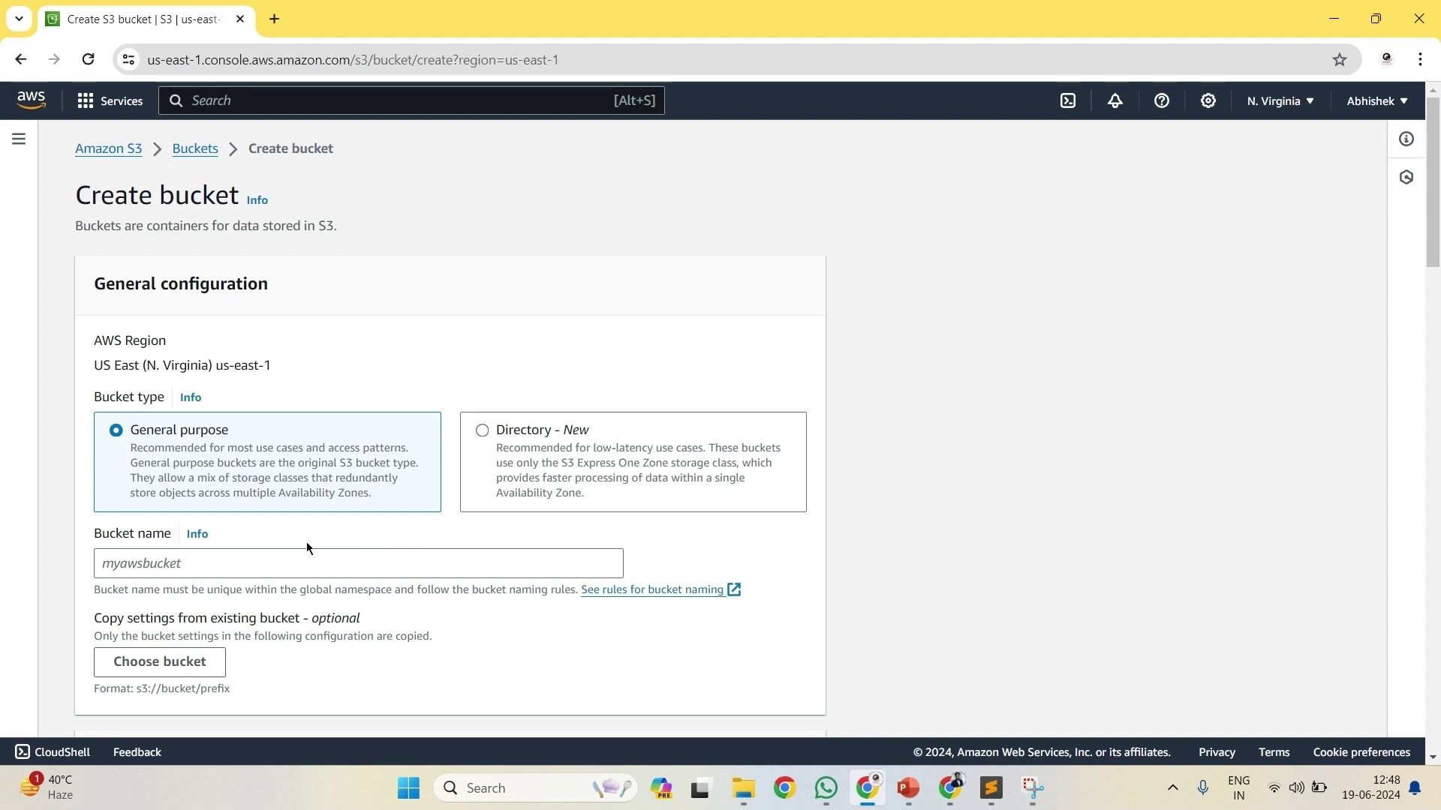
Accept all cookies and enter data 3456 as the name of the new general purpose bucket
click(263, 562)
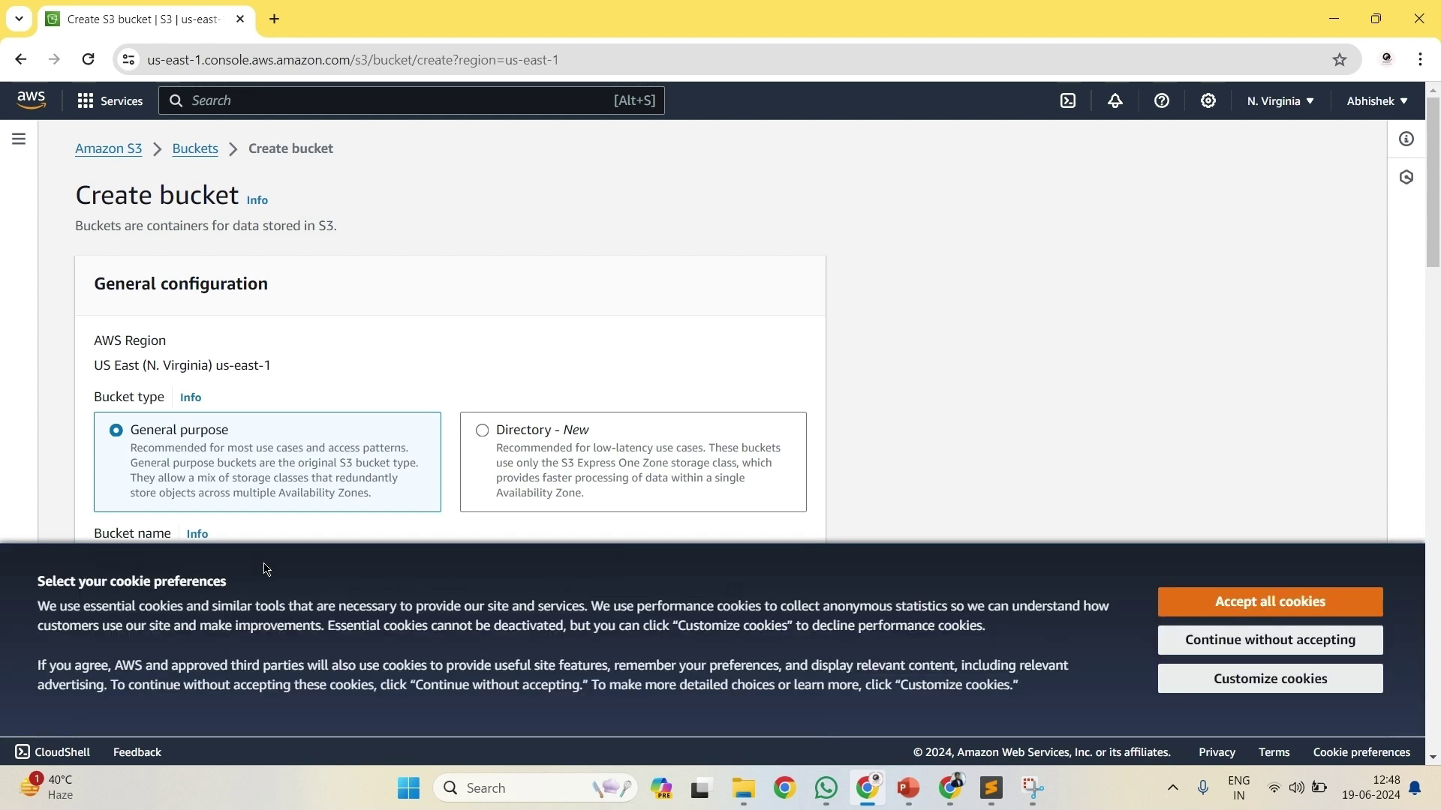
click(1230, 602)
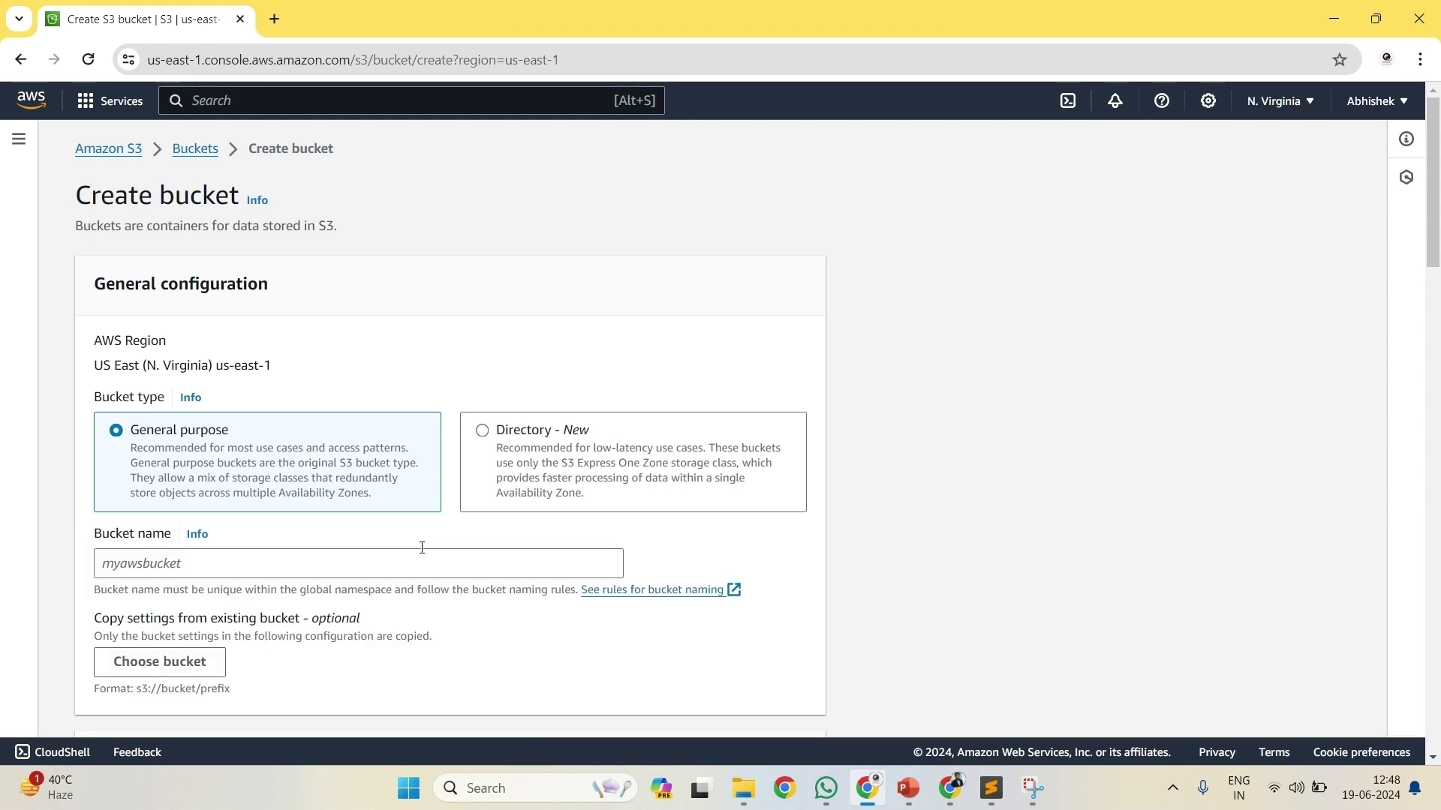
click(277, 572)
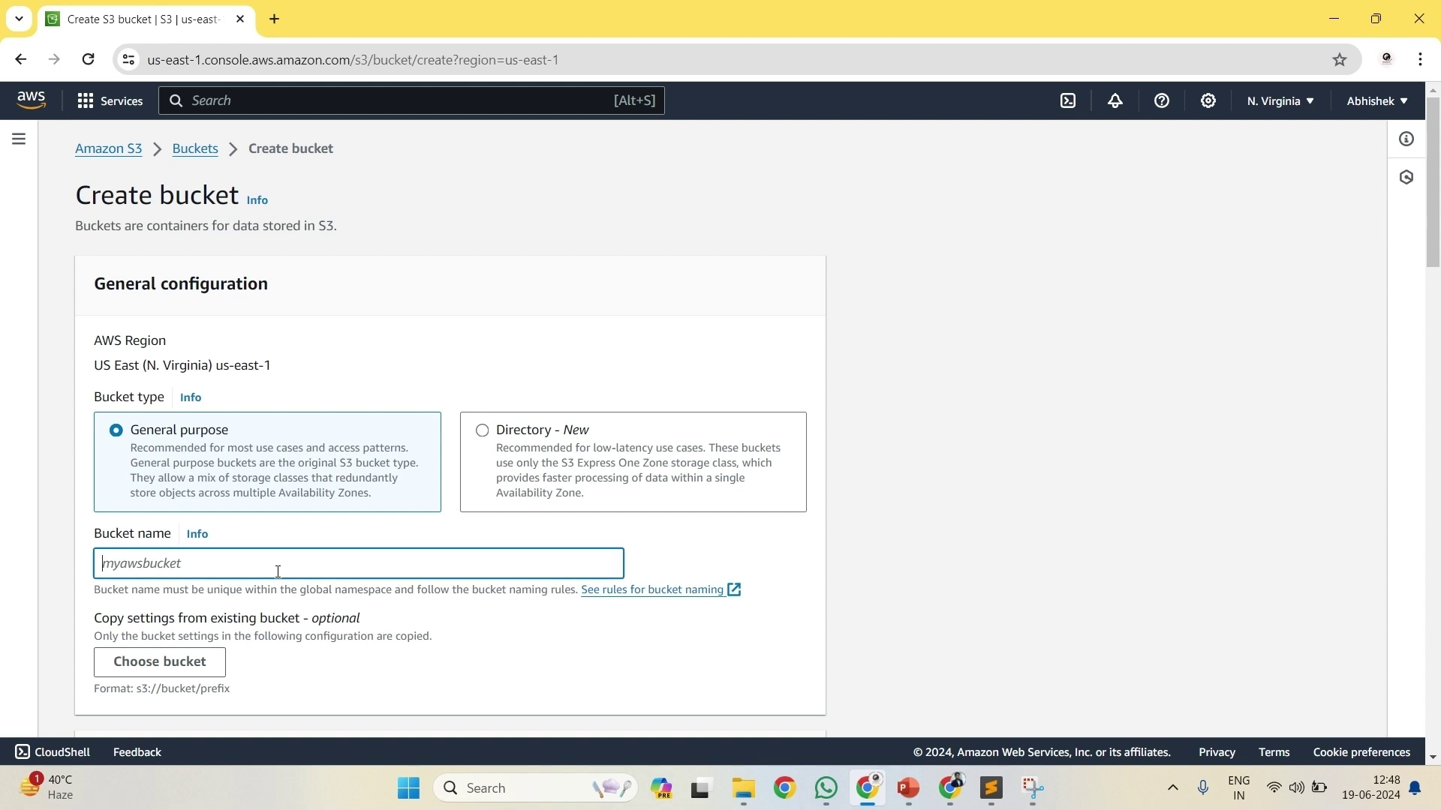
text(data 3456)
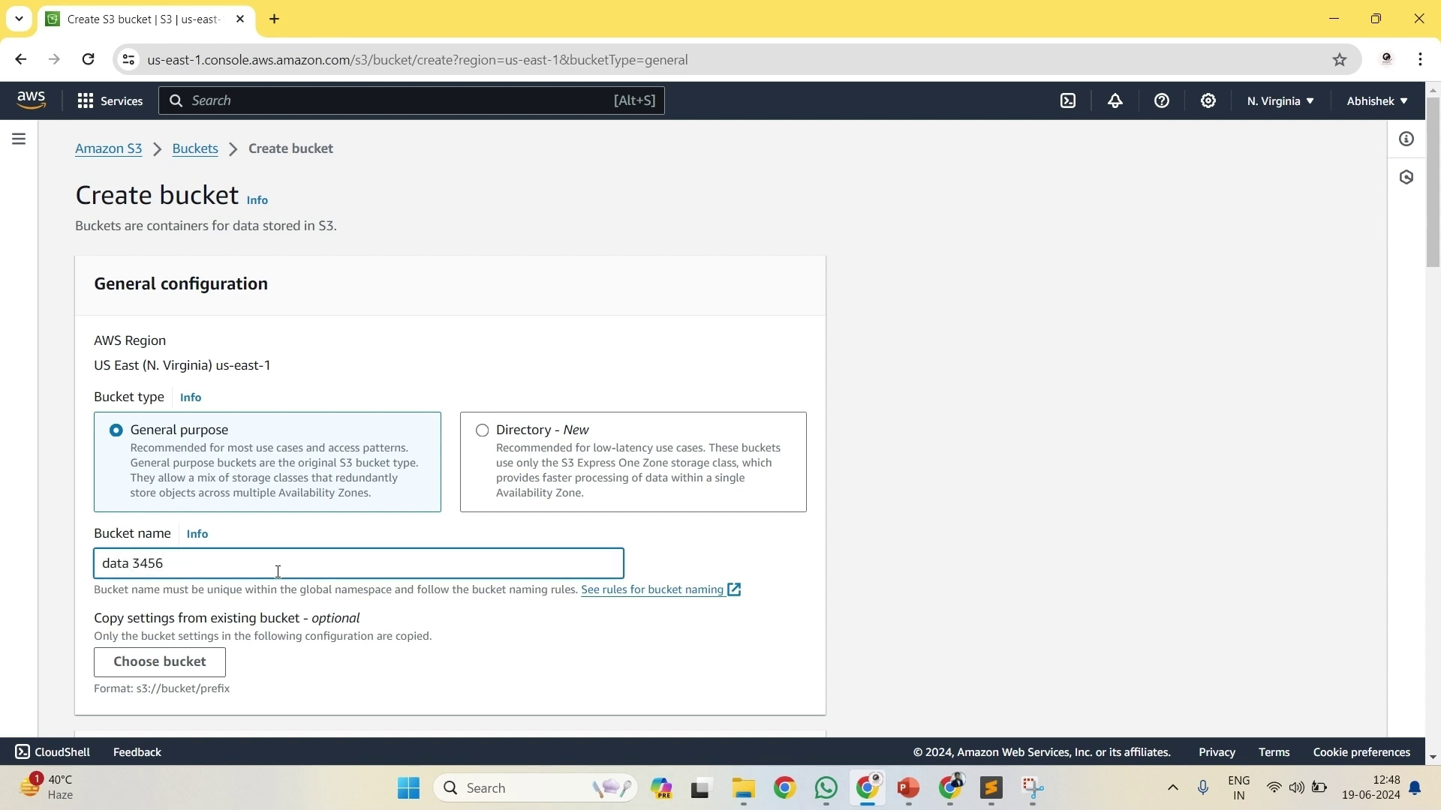
Enable Bucket Versioning for the new bucket and try to create it with the default encryption settings
scroll(278, 572, down, 15)
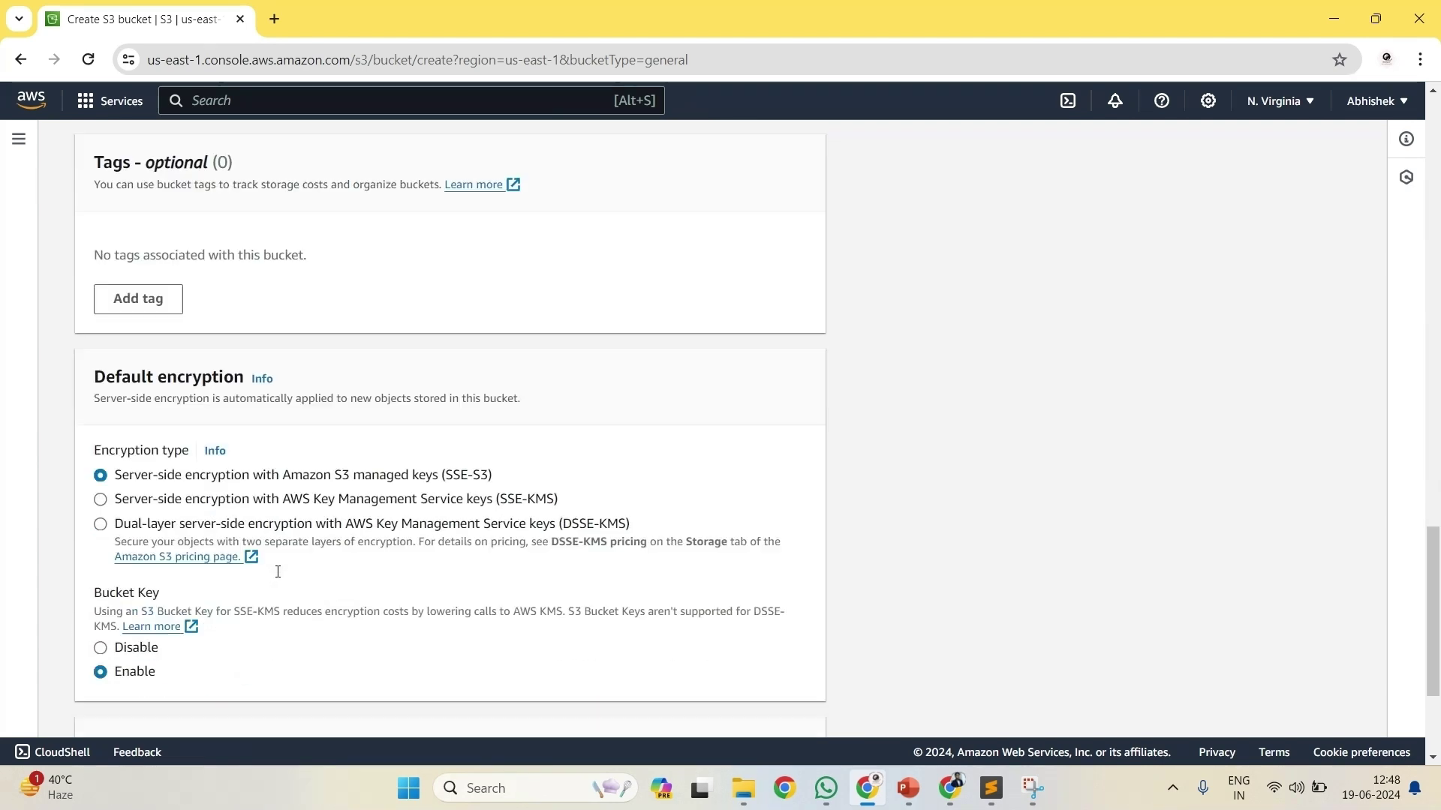
scroll(277, 571, up, 6)
scroll(277, 572, up, 2)
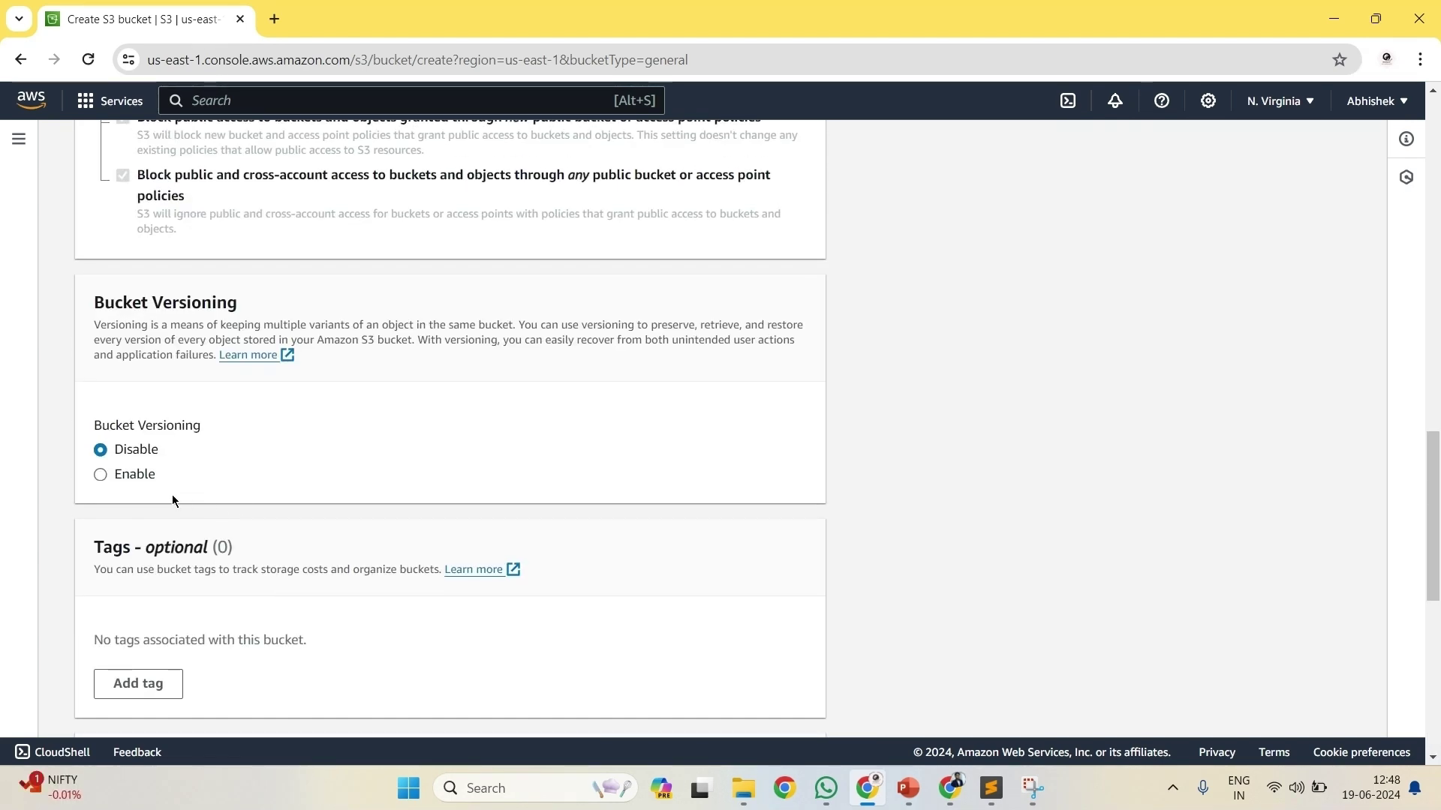
click(126, 479)
scroll(124, 474, down, 7)
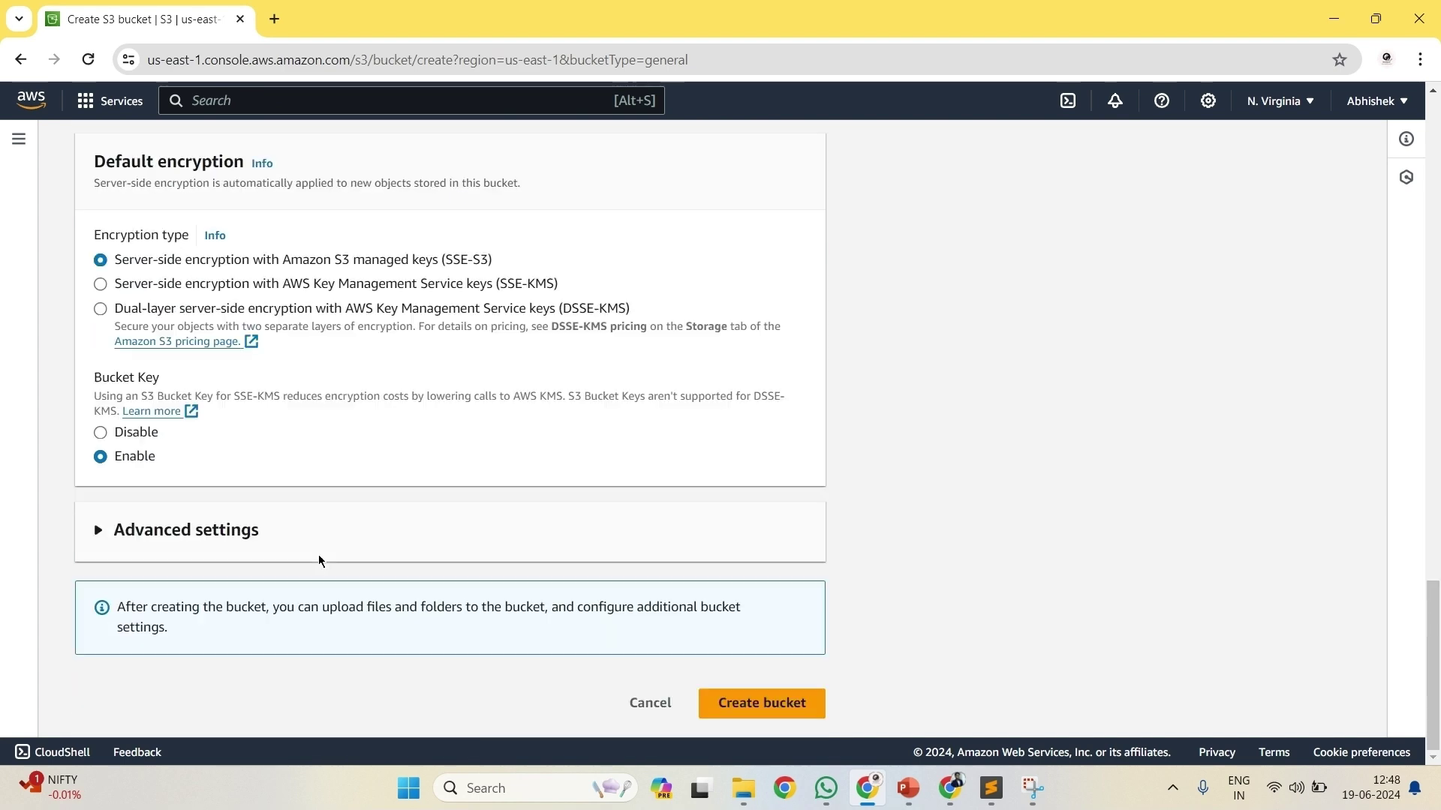
click(770, 718)
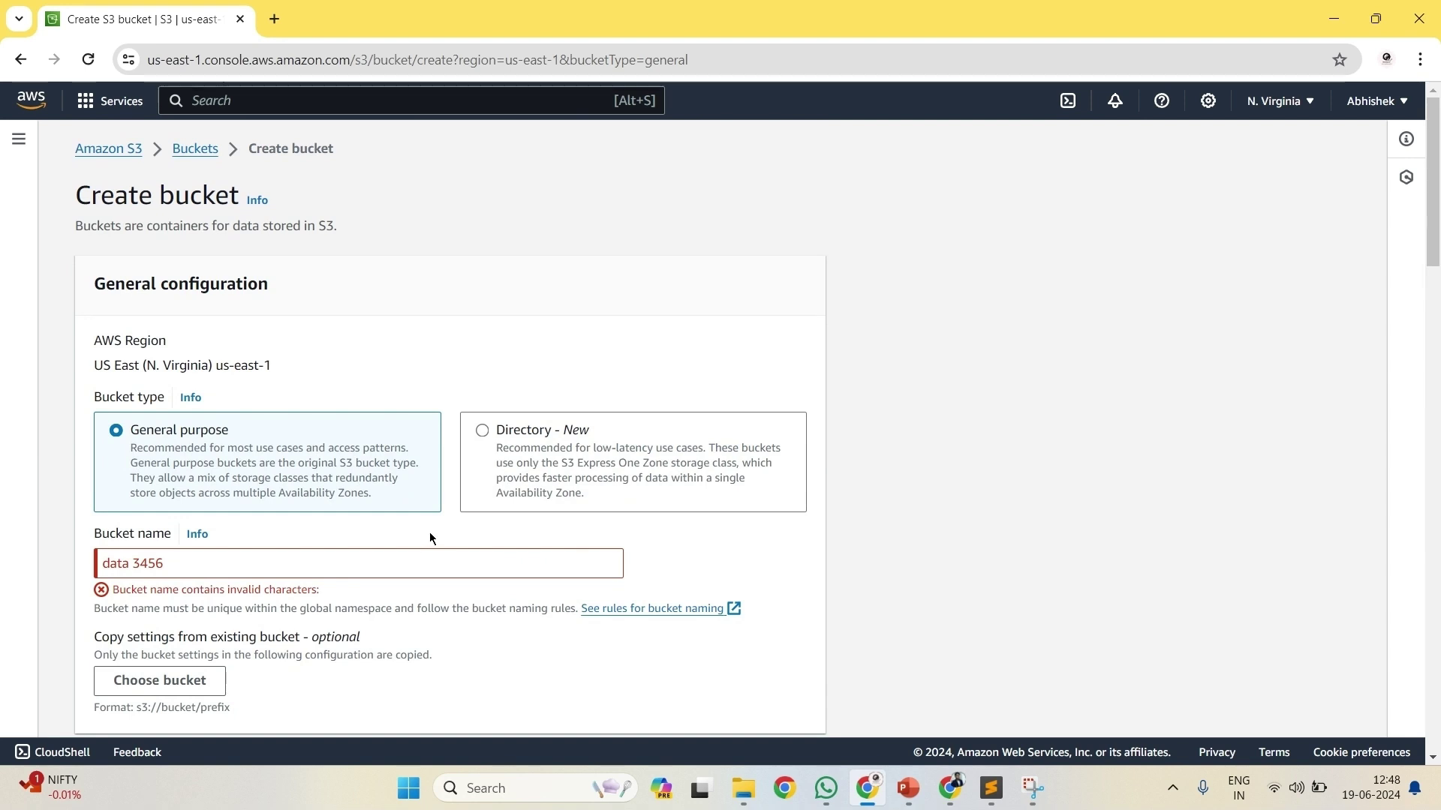
Remove the space from the bucket name so that it reads data3456, and create the bucket
click(289, 561)
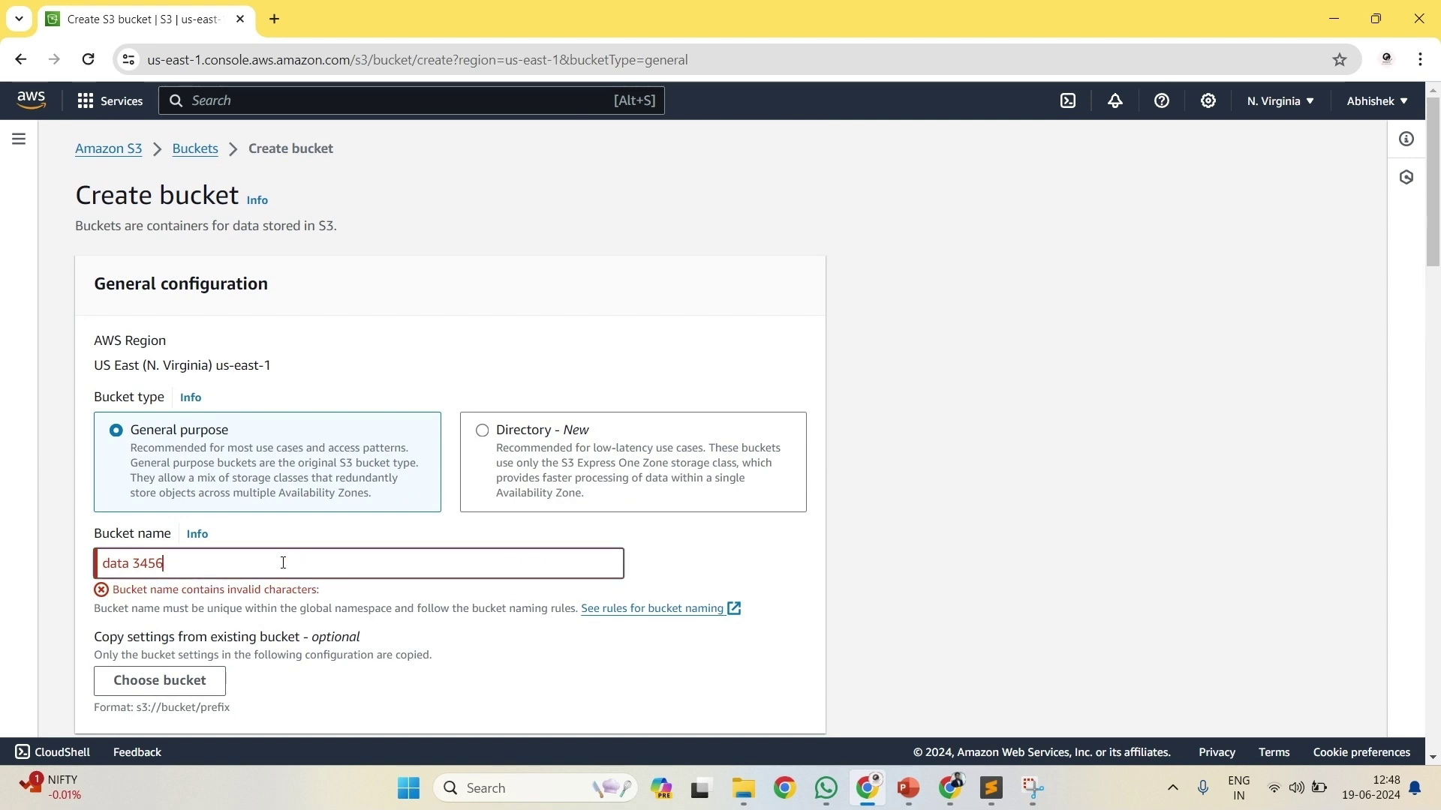
click(137, 563)
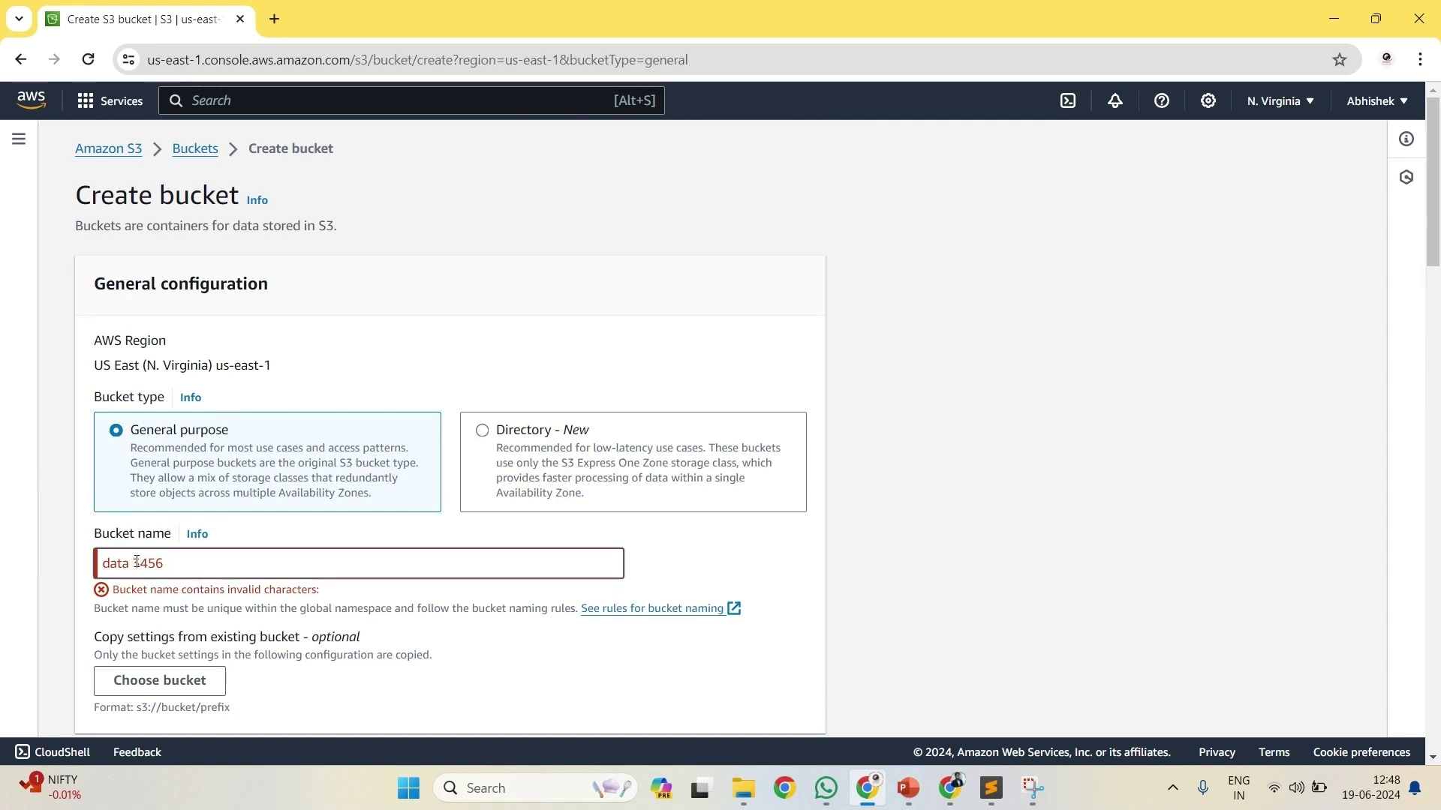
key(BackSpace)
scroll(397, 638, down, 20)
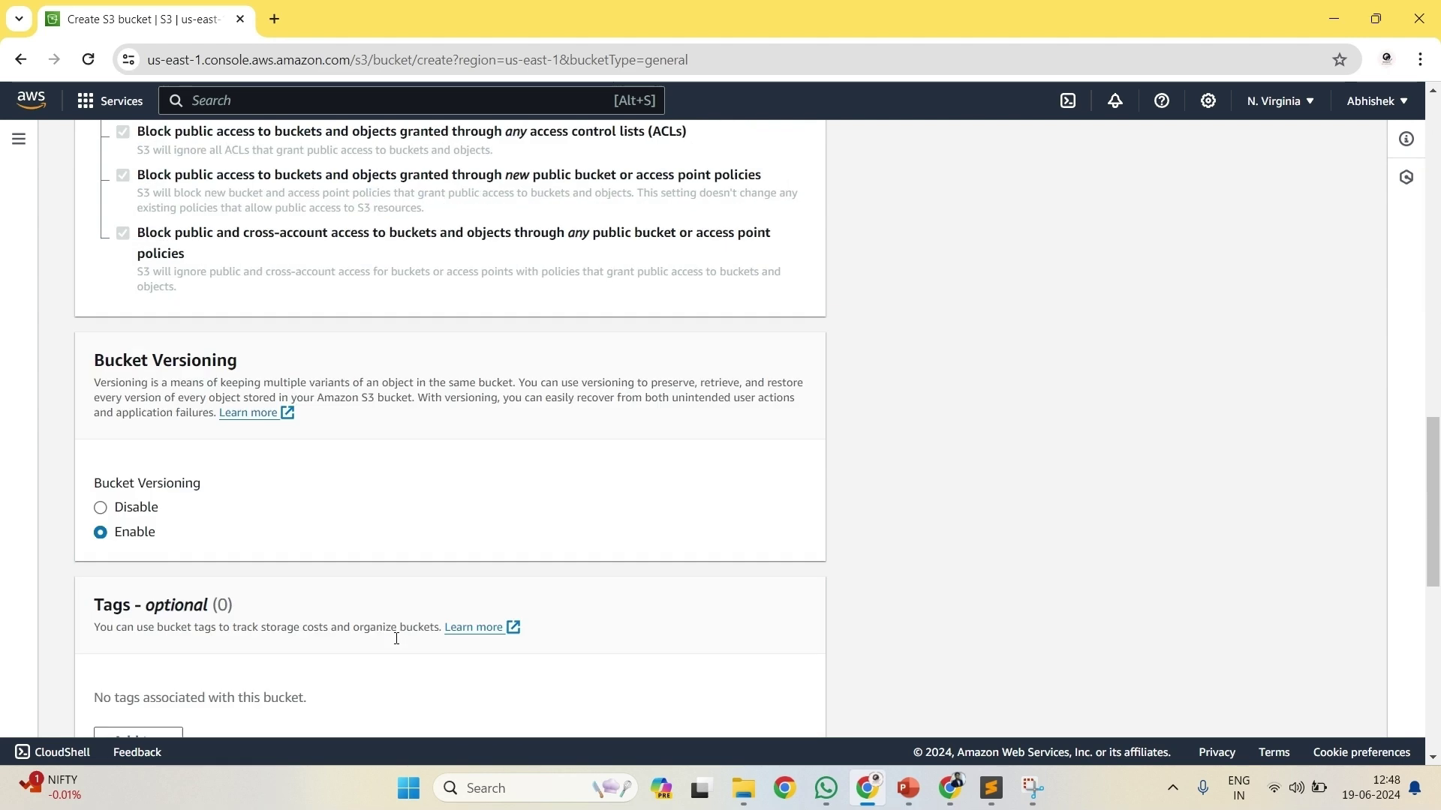
click(763, 704)
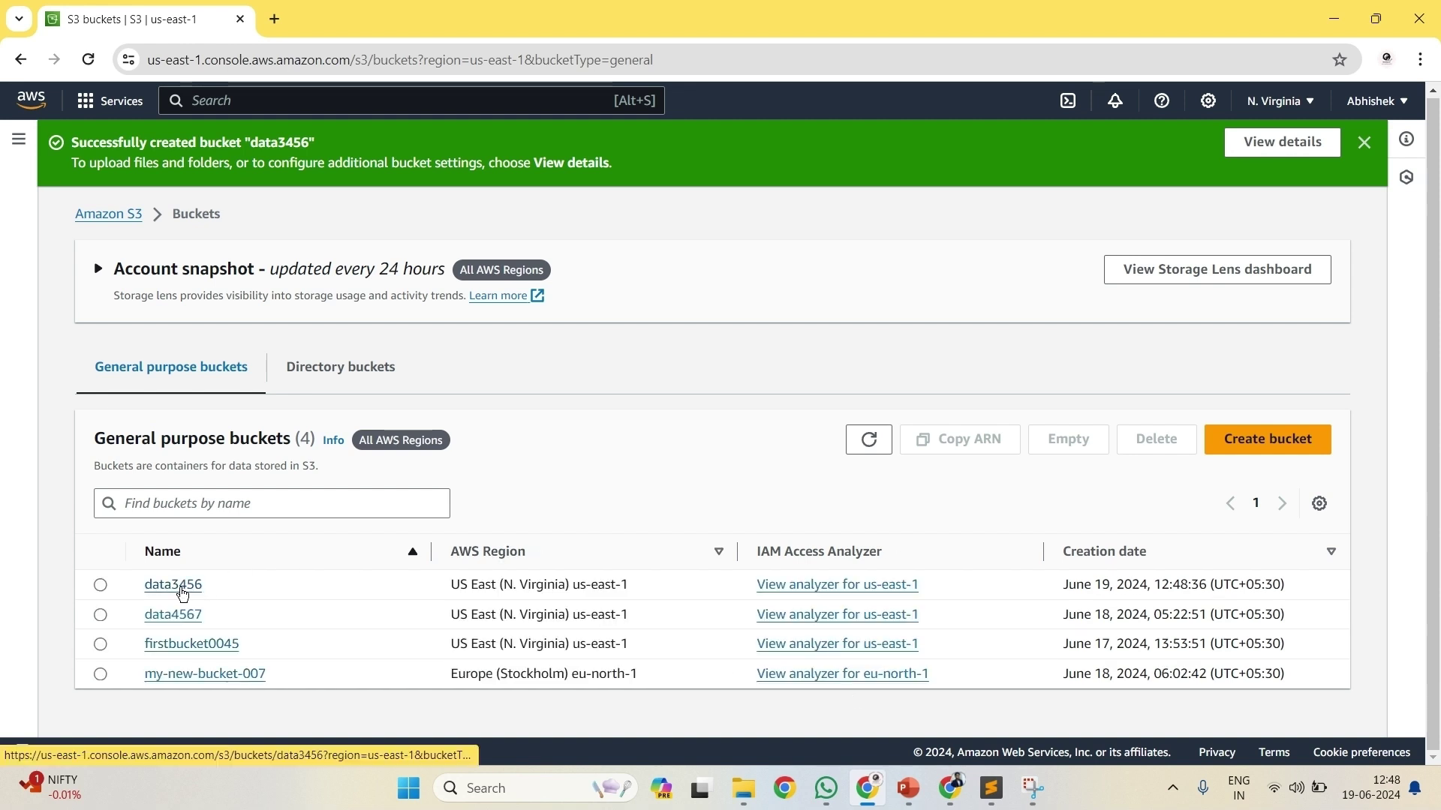
Start an upload to the data3456 bucket and add the file Tweets.csv from the Downloads folder
click(181, 587)
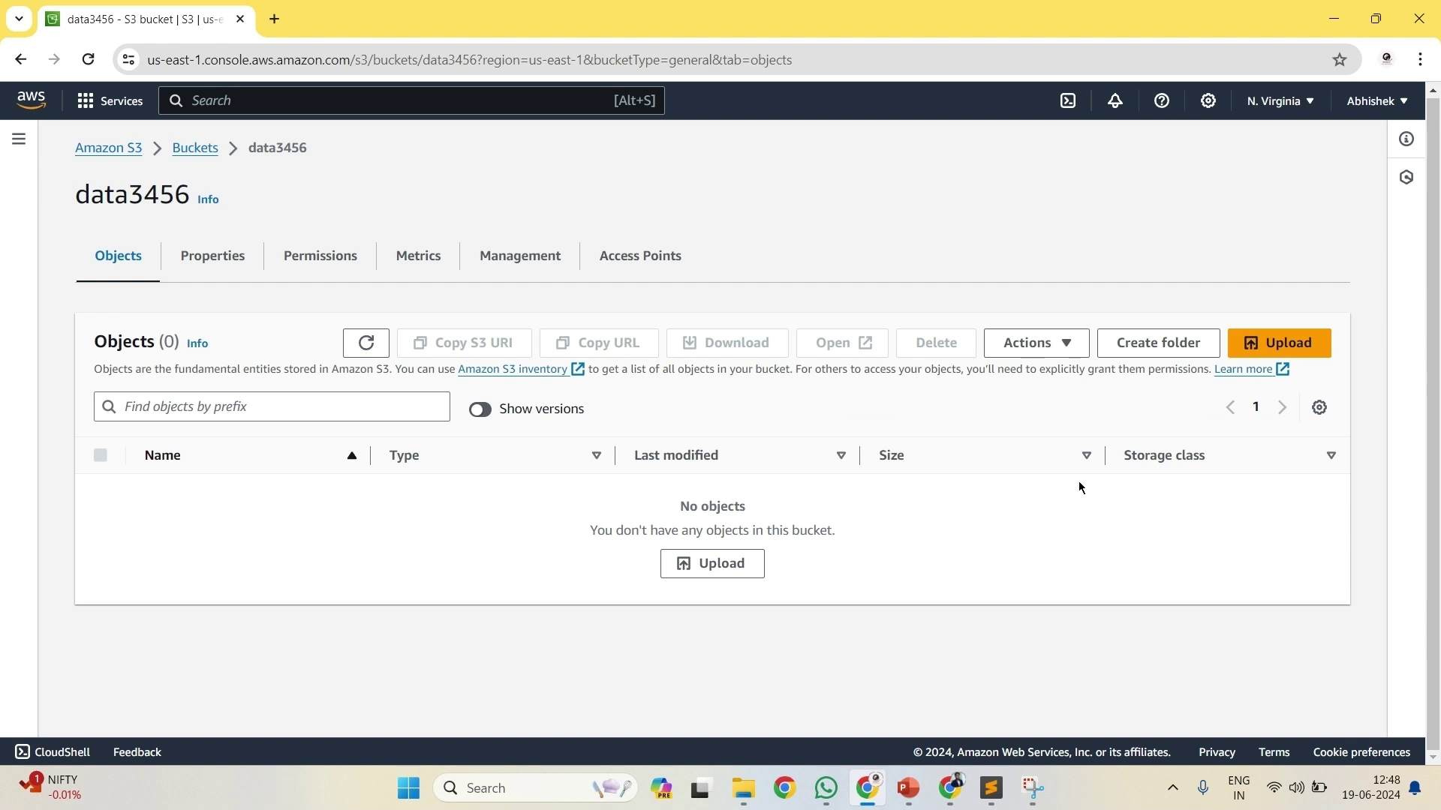
click(1276, 350)
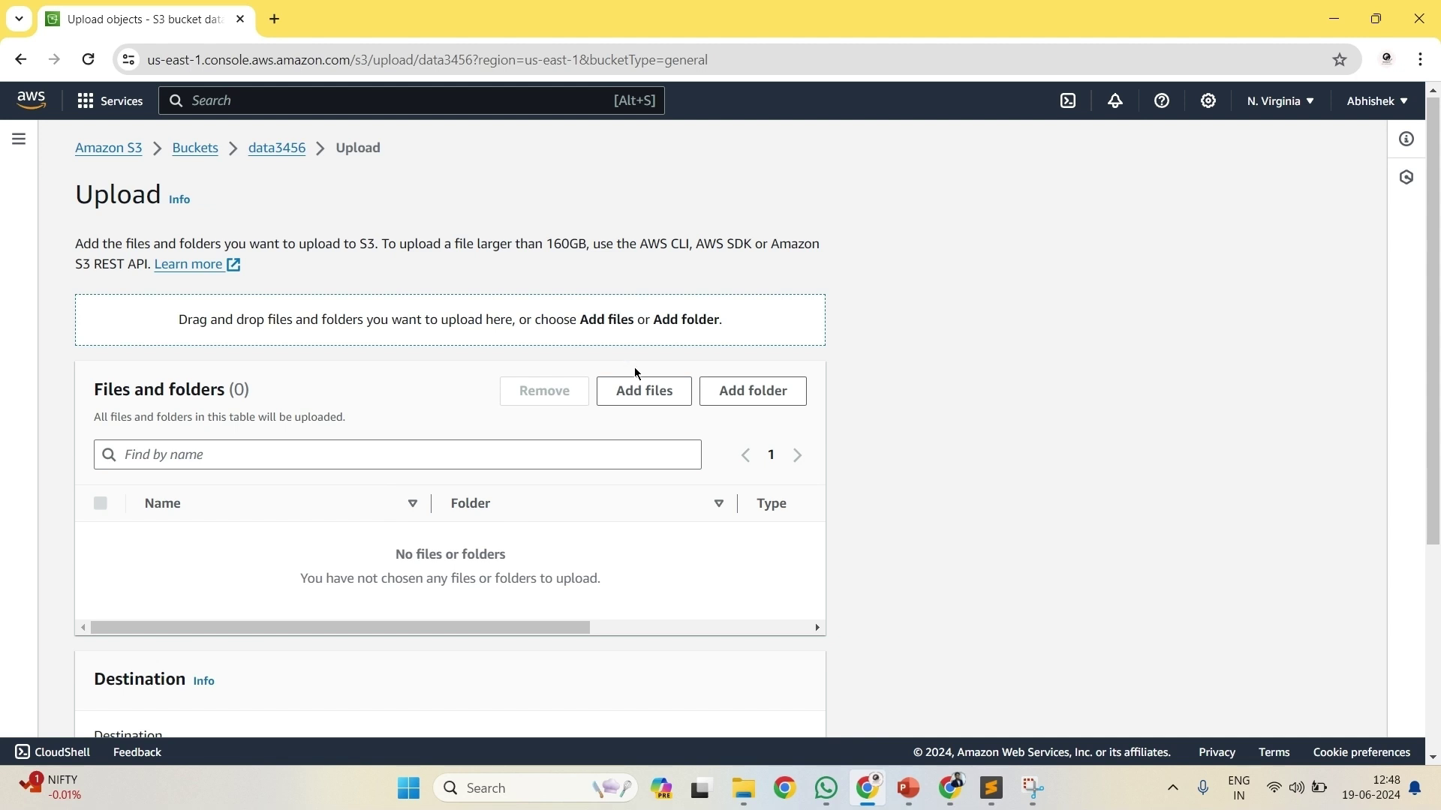
click(644, 390)
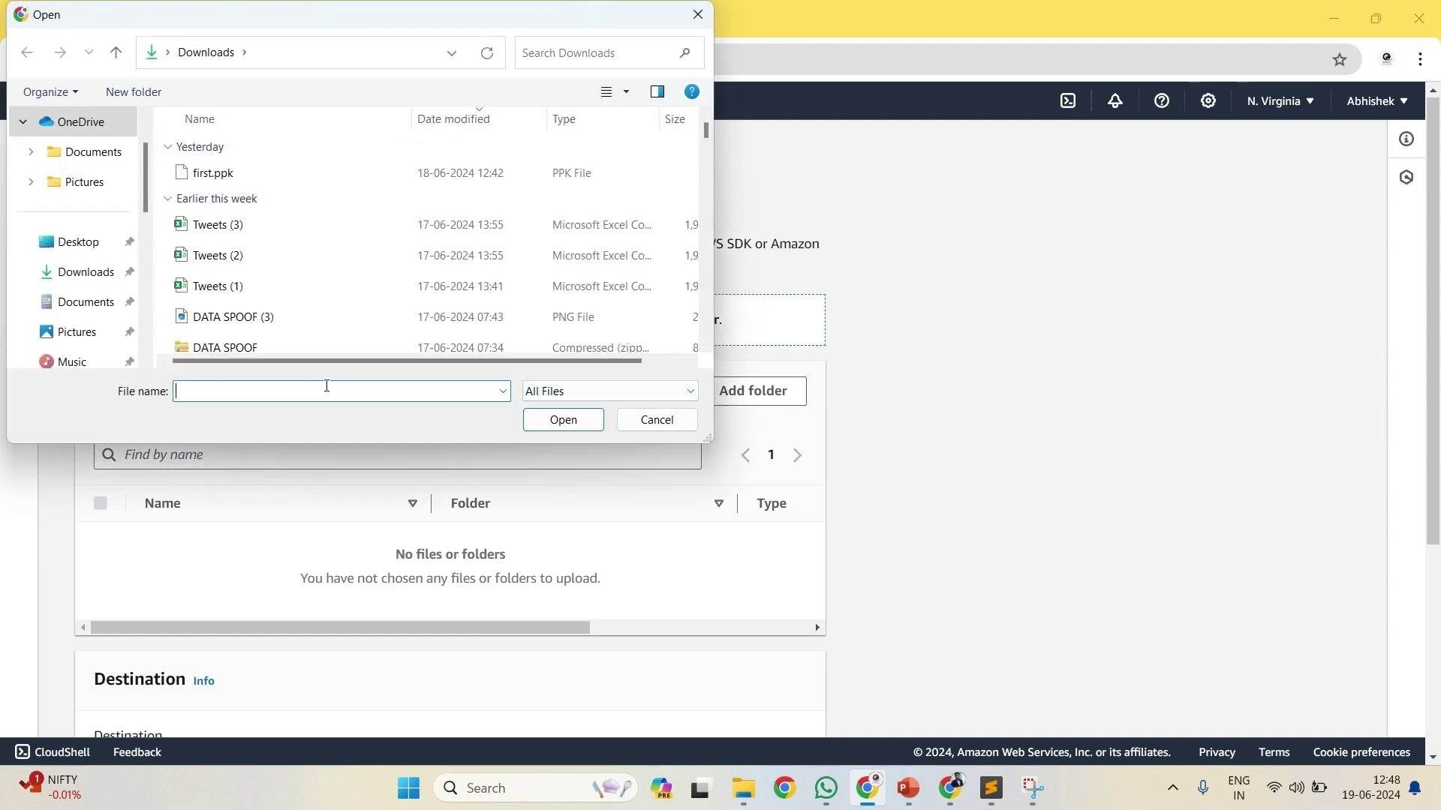
text(tweet)
key(Down)
key(Down)
key(Down)
key(Down)
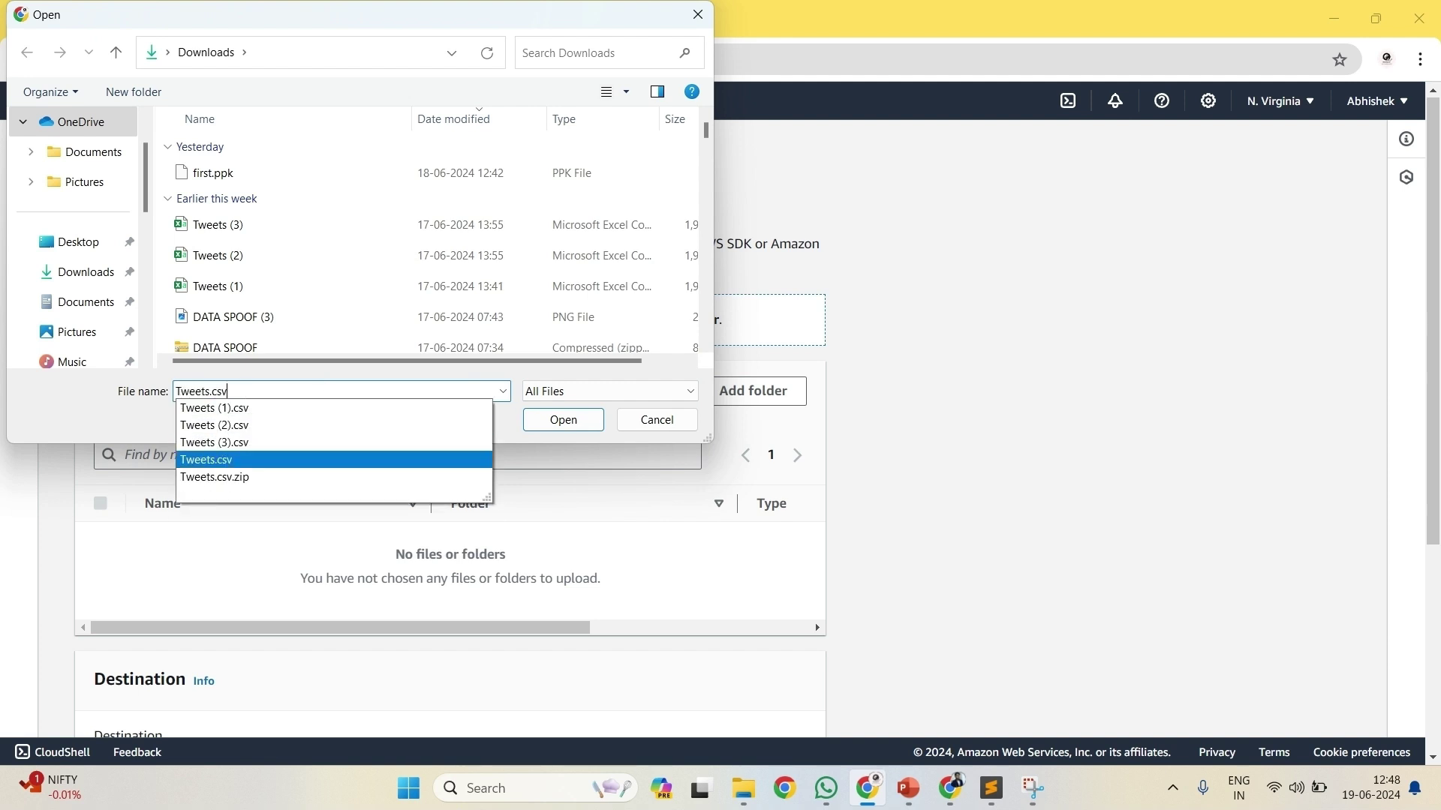
key(Return)
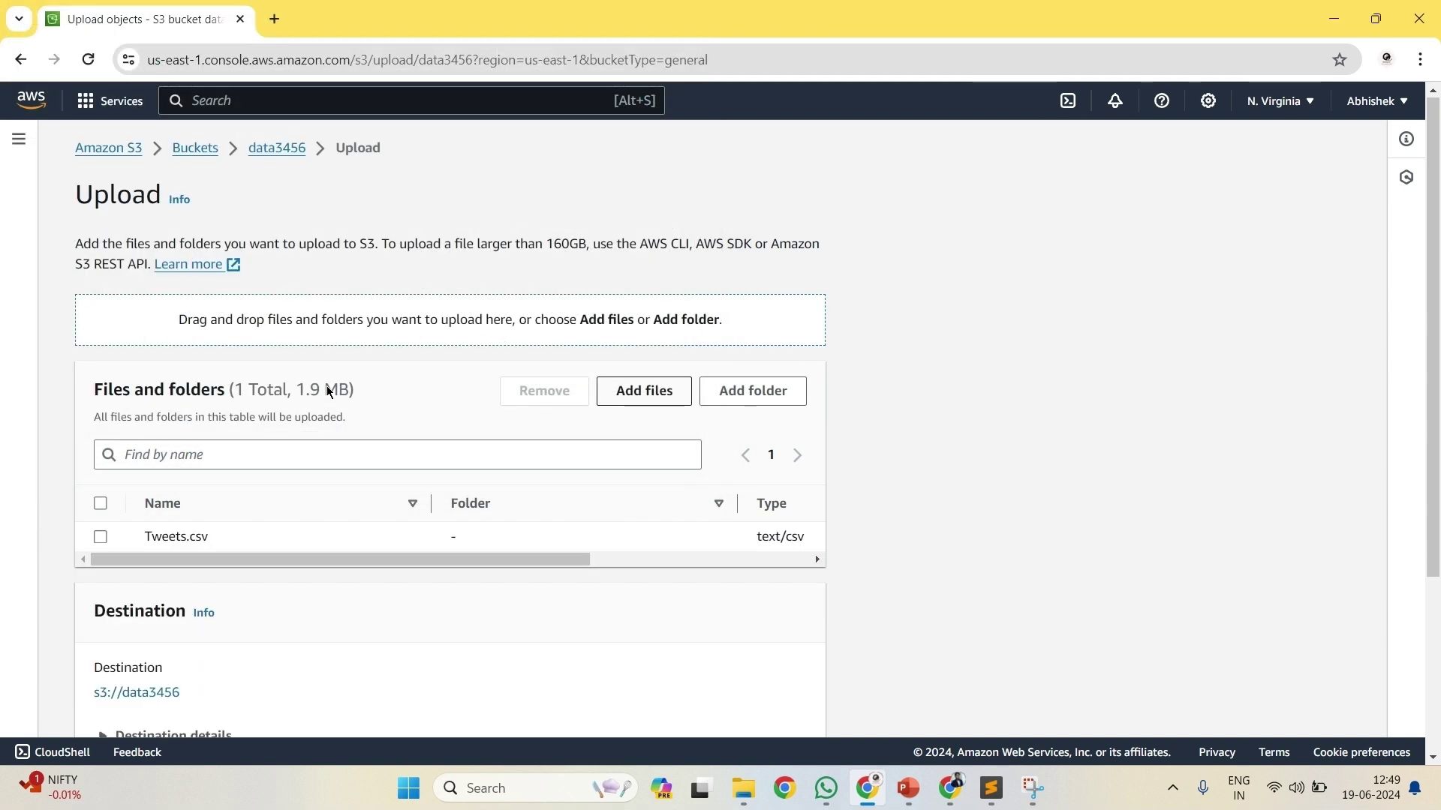
Upload Tweets.csv to data3456 and close the upload status page to return to the bucket's objects
scroll(592, 679, down, 3)
click(782, 709)
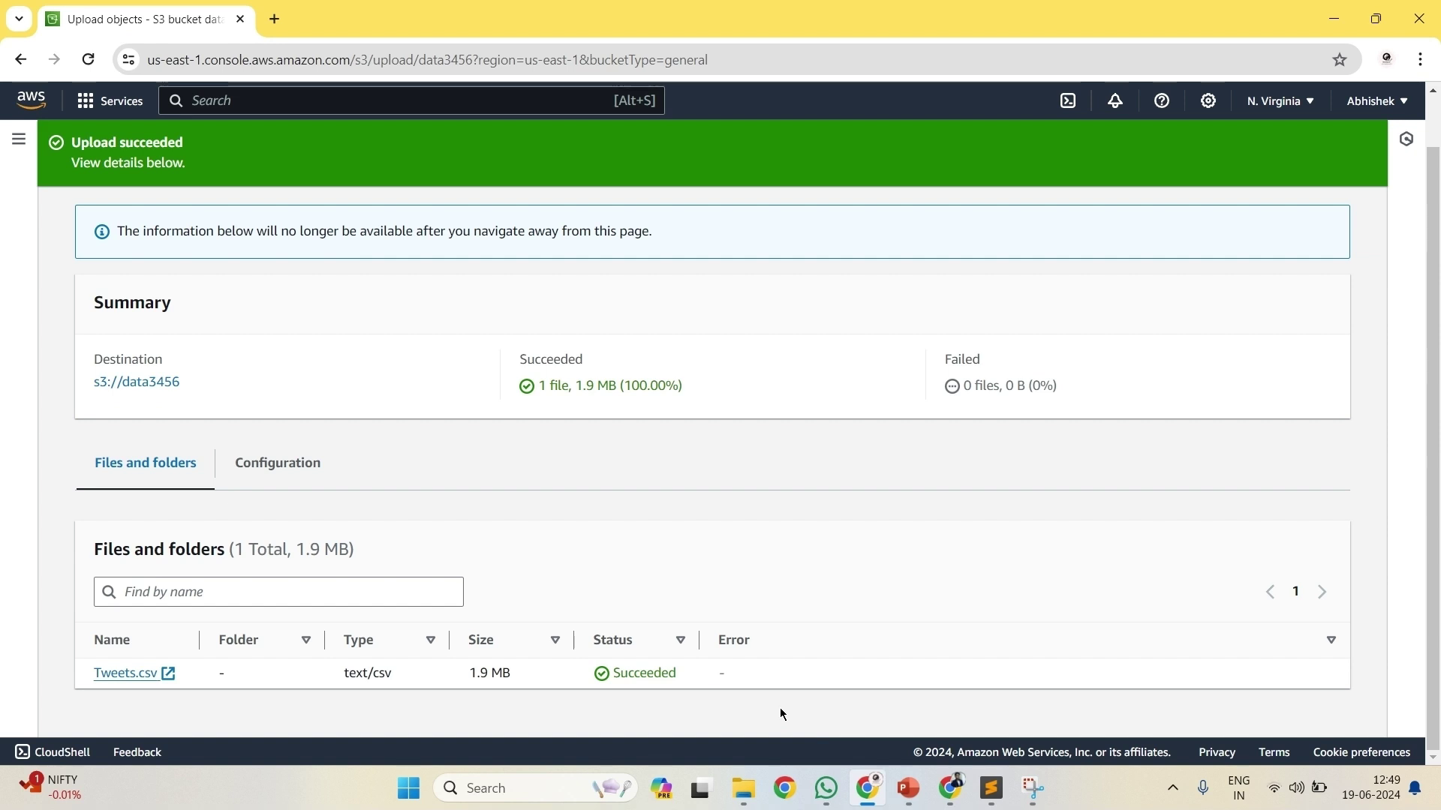
scroll(803, 615, up, 1)
click(1312, 229)
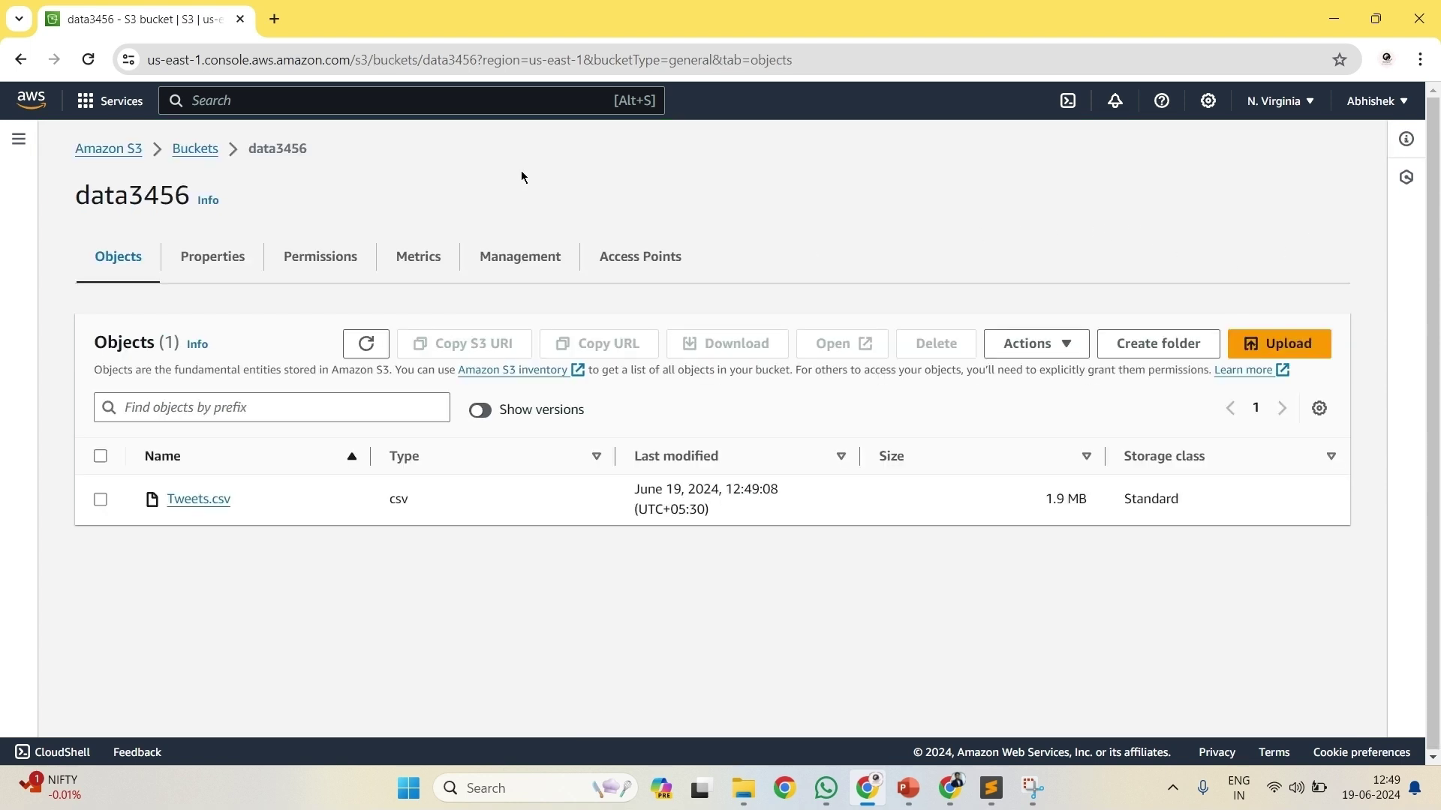
Start a lifecycle rule named rule1 for data3456, apply it to all objects in the bucket, and acknowledge that scope
click(511, 259)
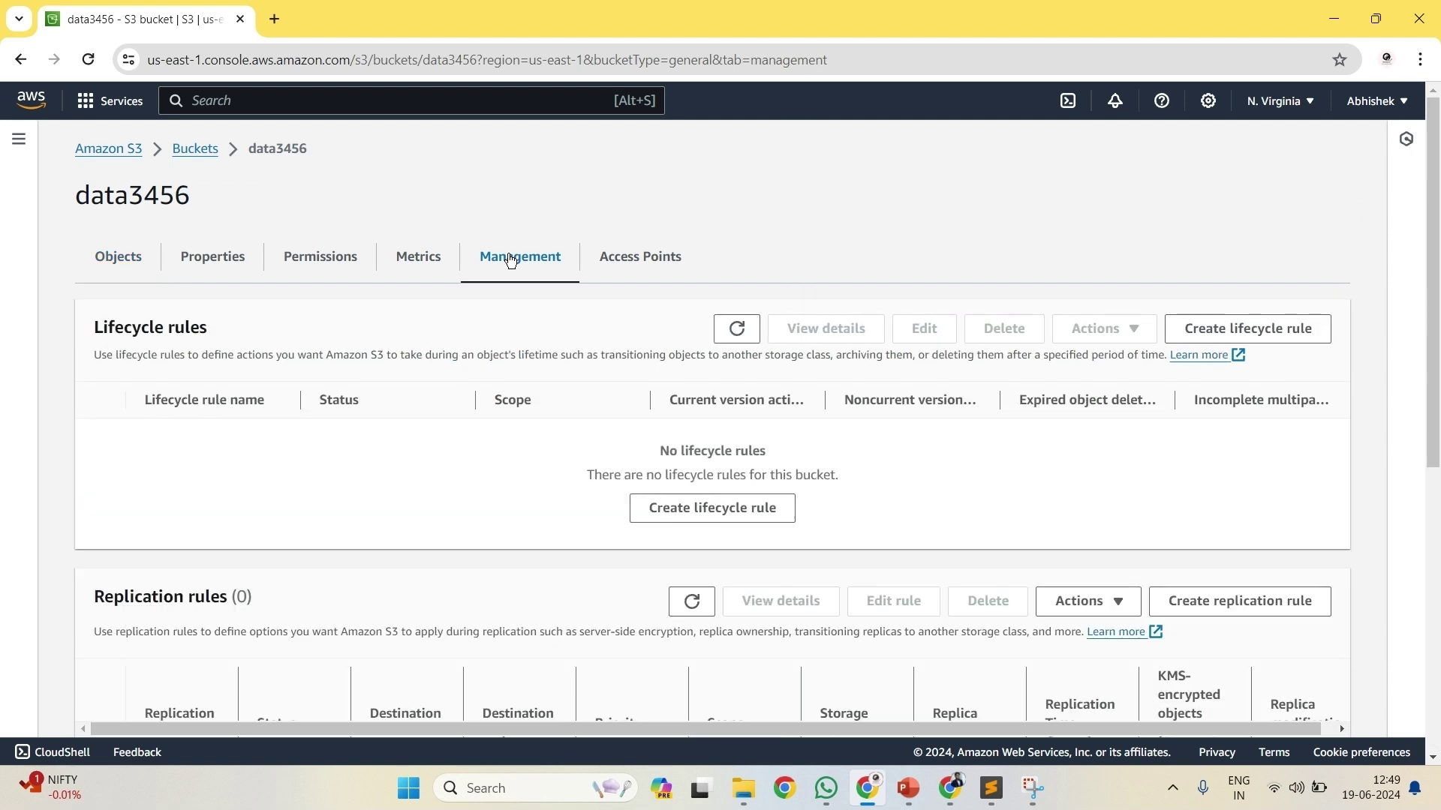
triple_click(140, 329)
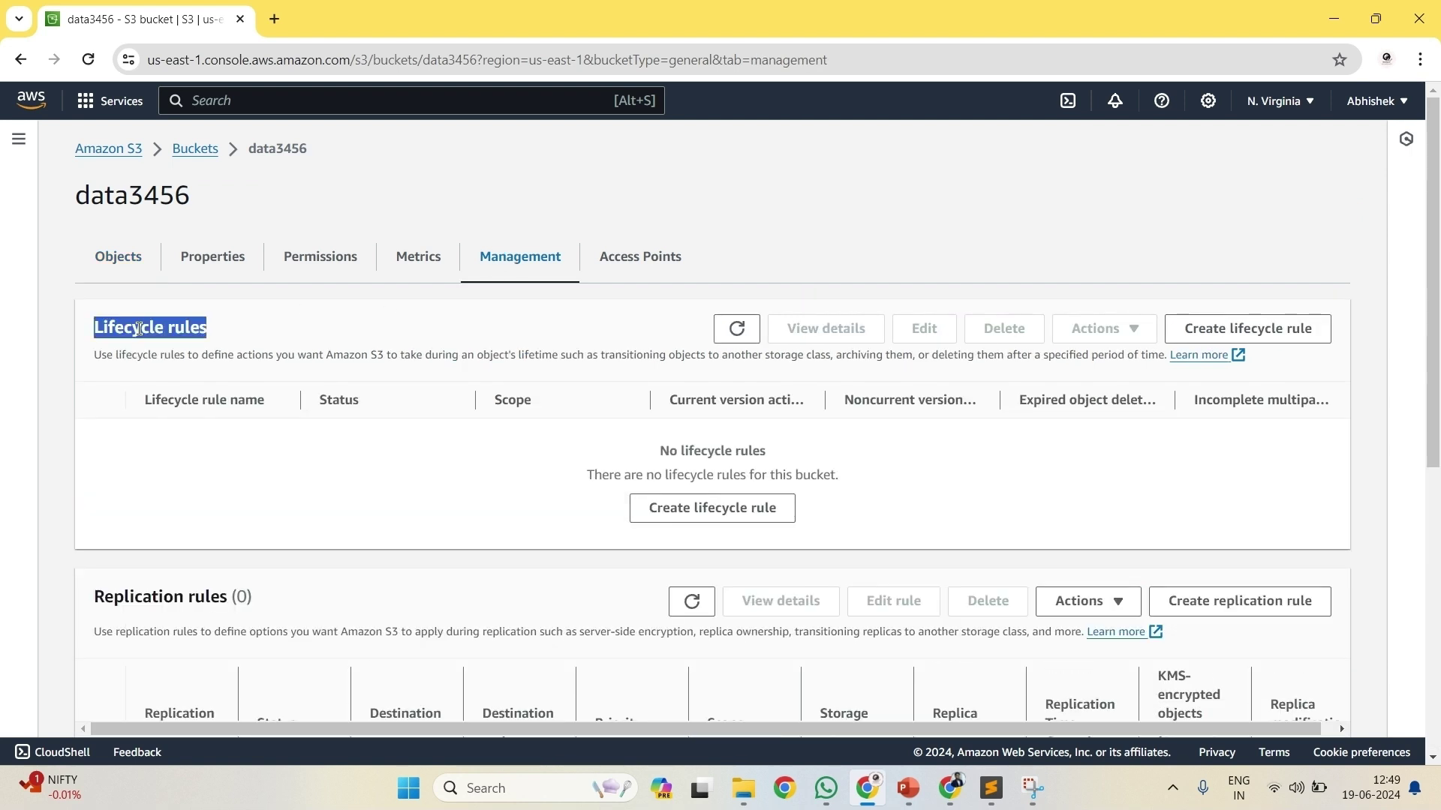
click(692, 511)
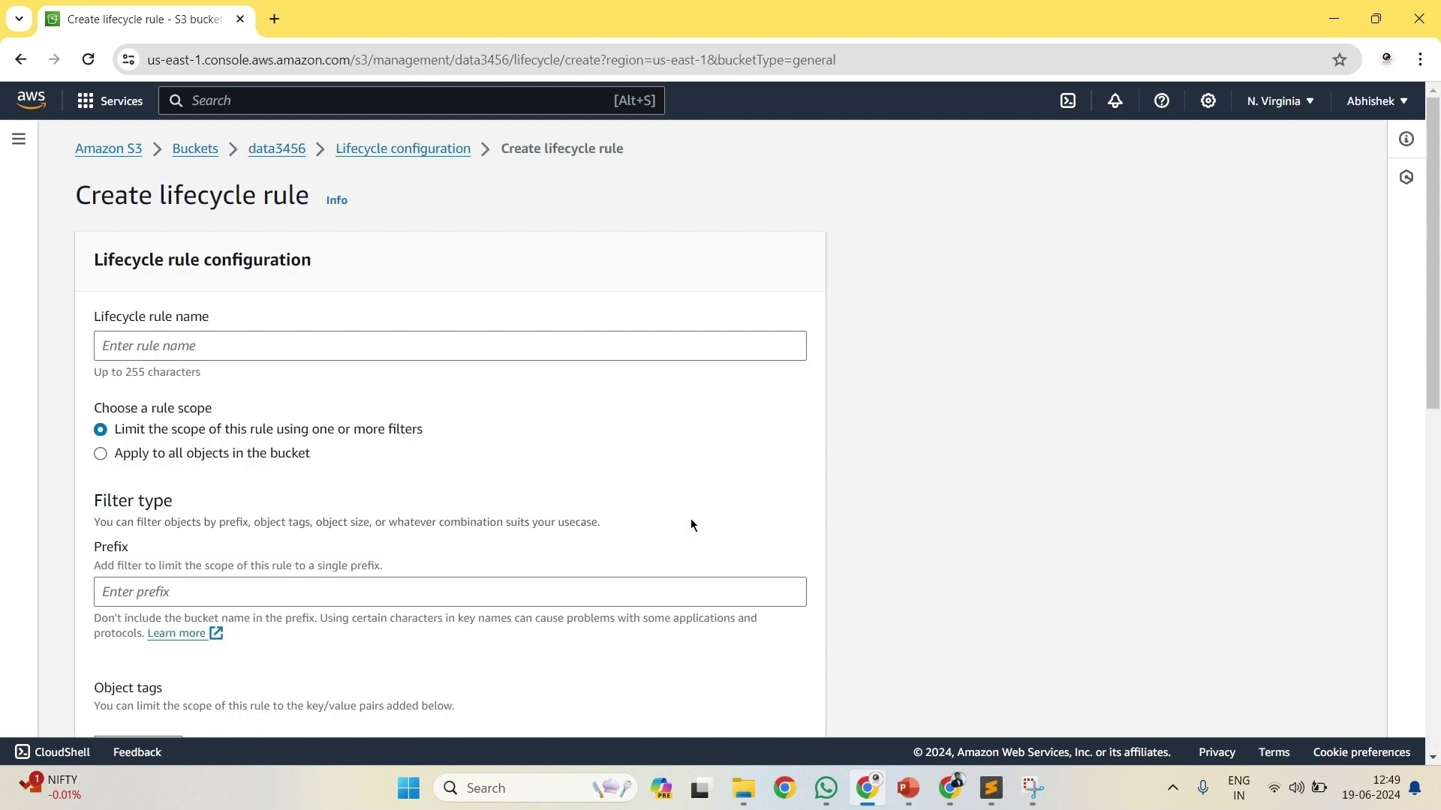
click(255, 342)
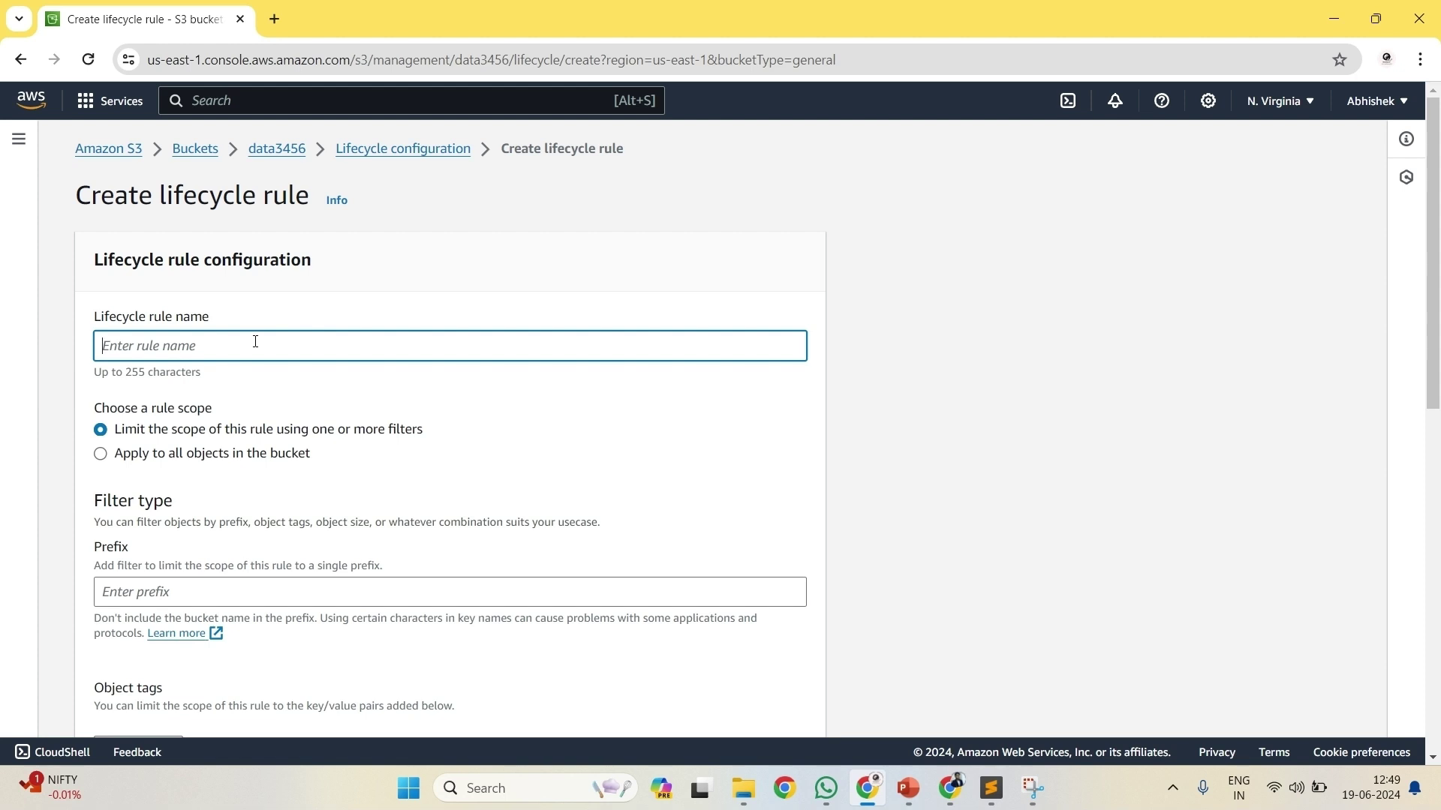
text(rule1)
click(105, 457)
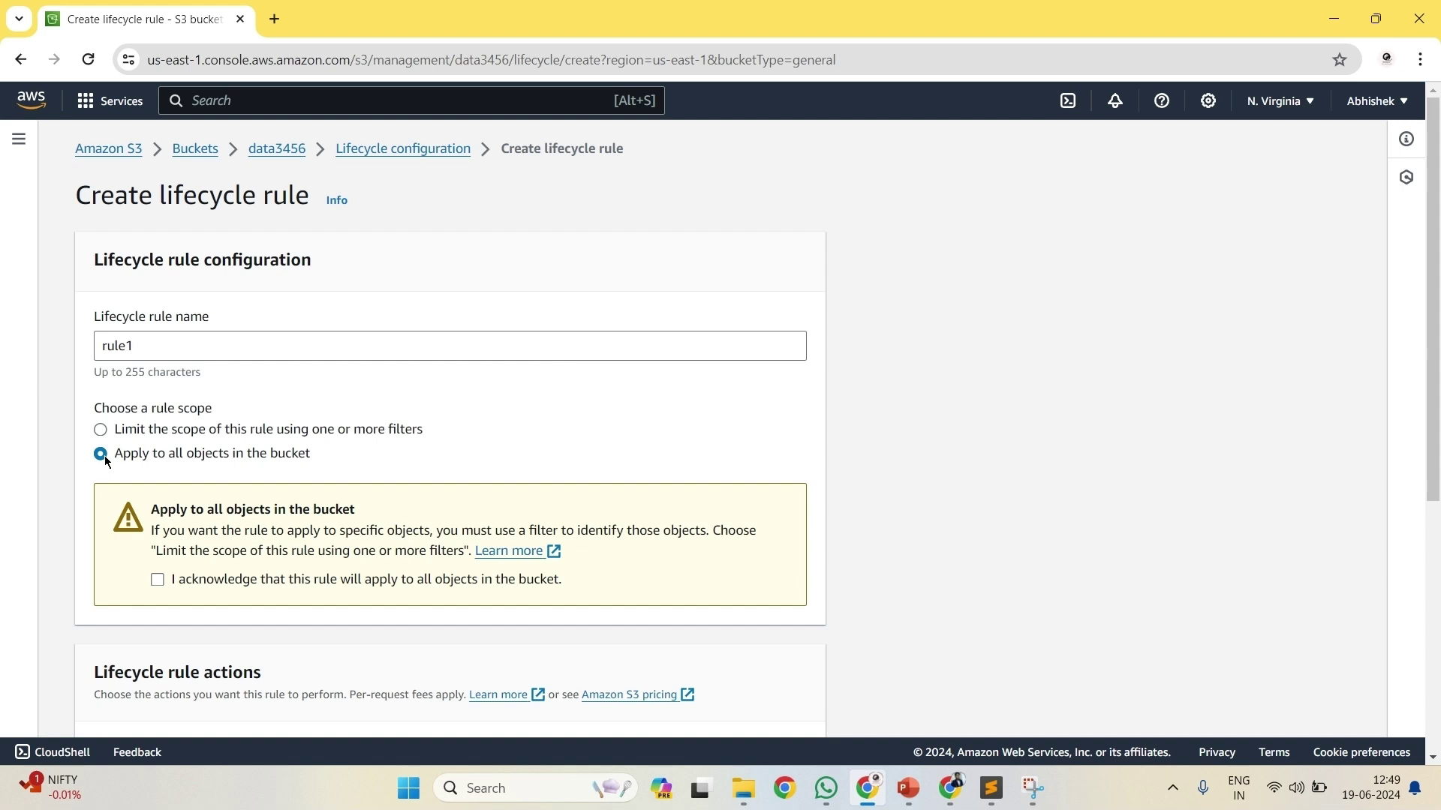
click(157, 580)
Enable the lifecycle rule action that moves current versions of objects between storage classes
scroll(230, 584, down, 3)
scroll(231, 590, down, 1)
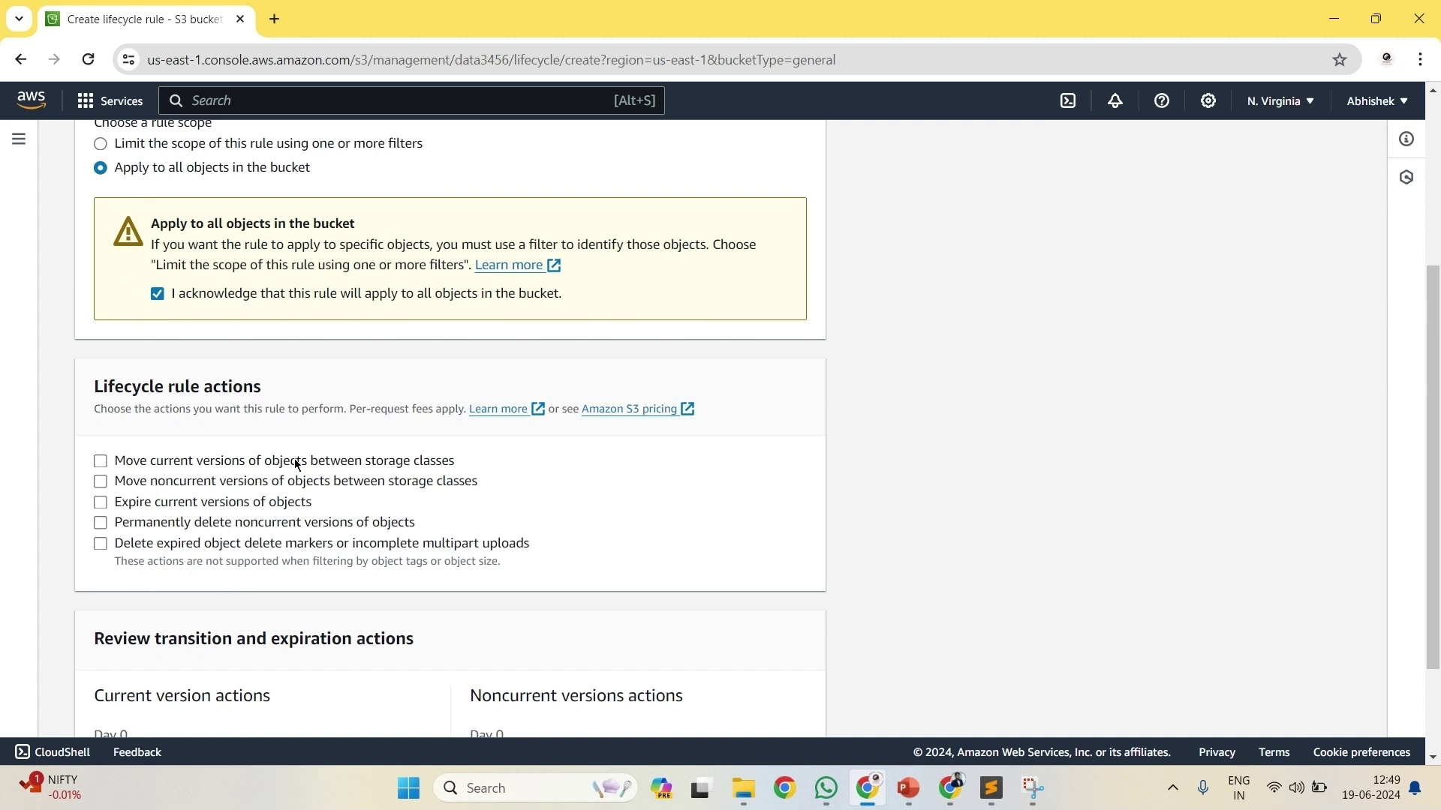
click(102, 462)
scroll(102, 465, down, 3)
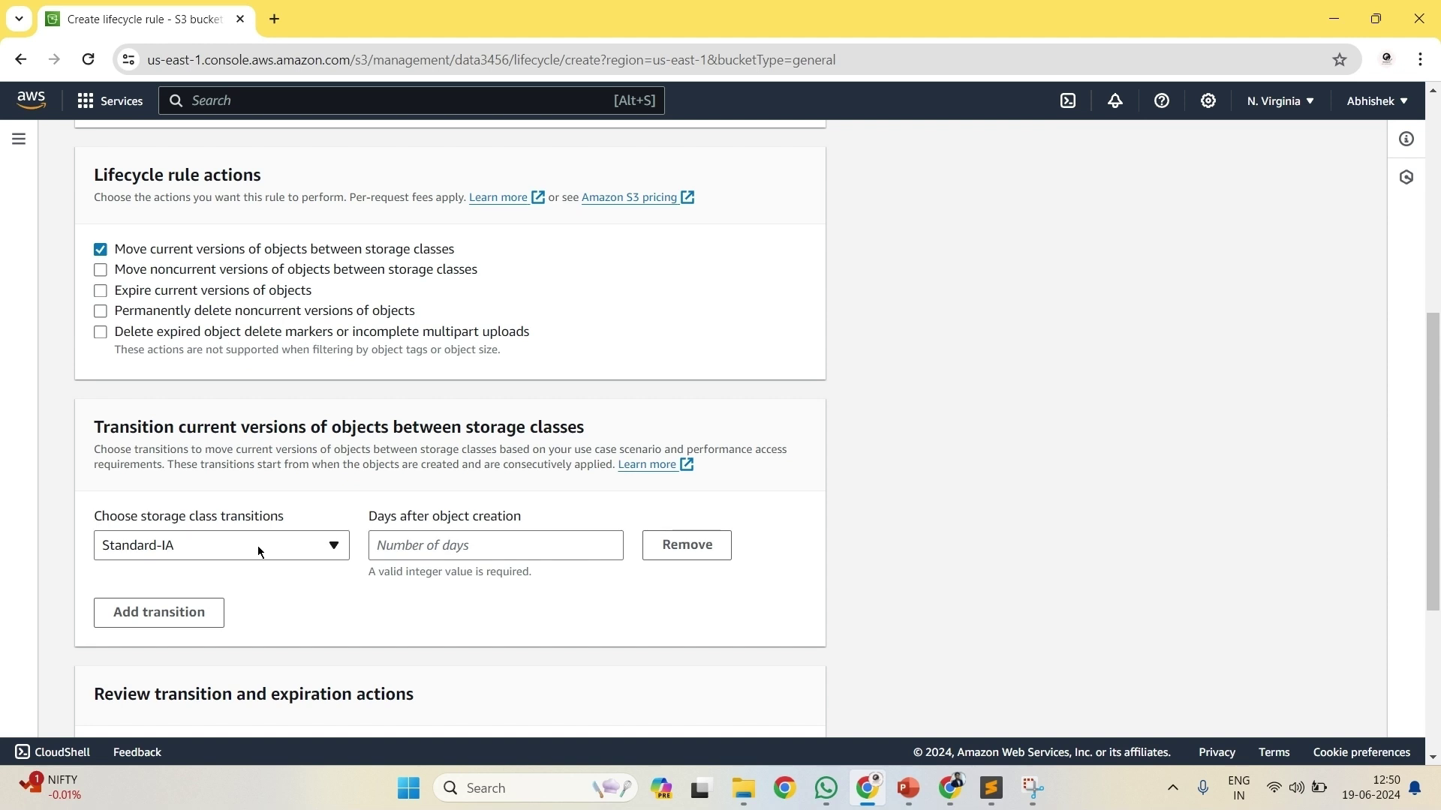
Transition current object versions to Standard-IA after 30 days and to Glacier Instant Retrieval after 90 days
click(404, 538)
text(30)
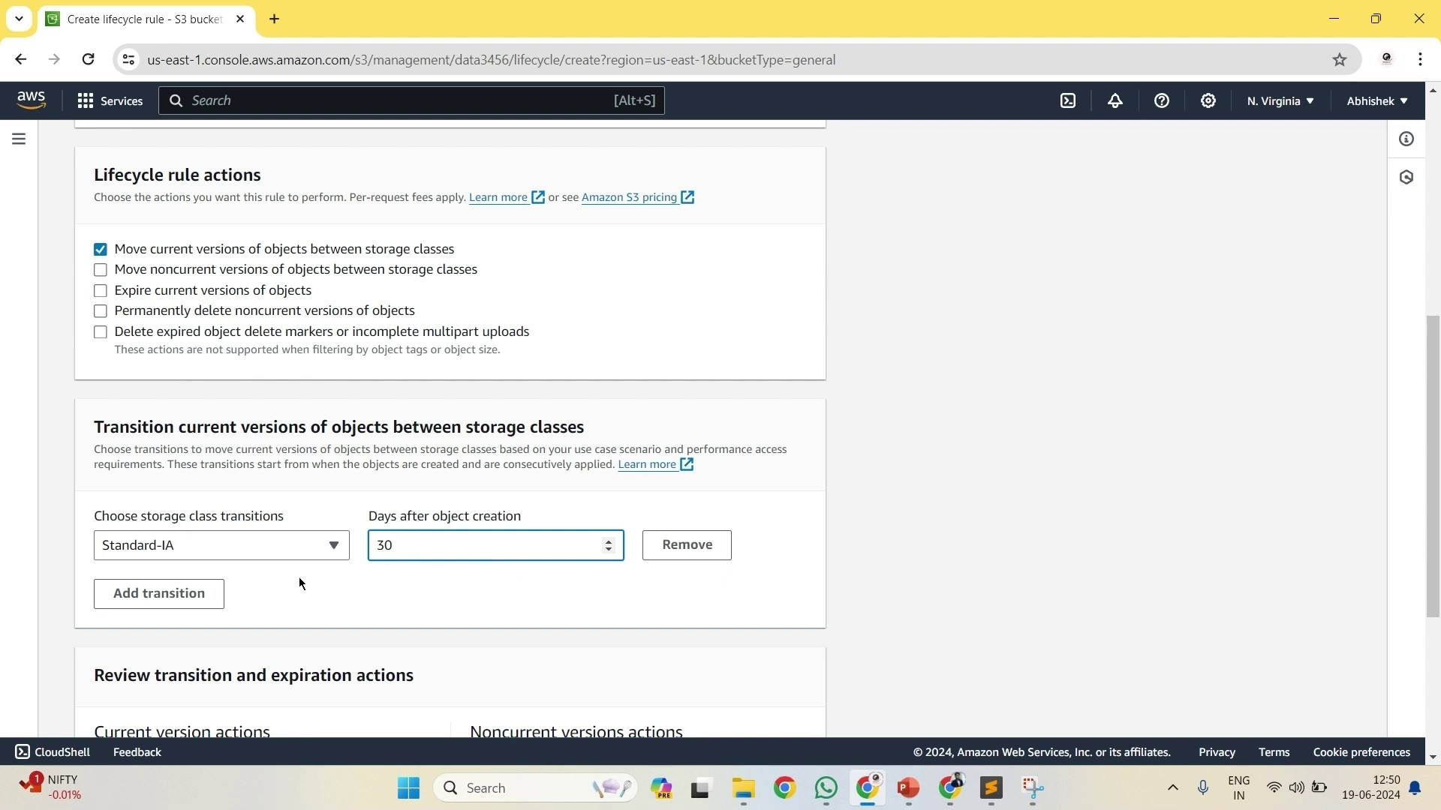
click(163, 595)
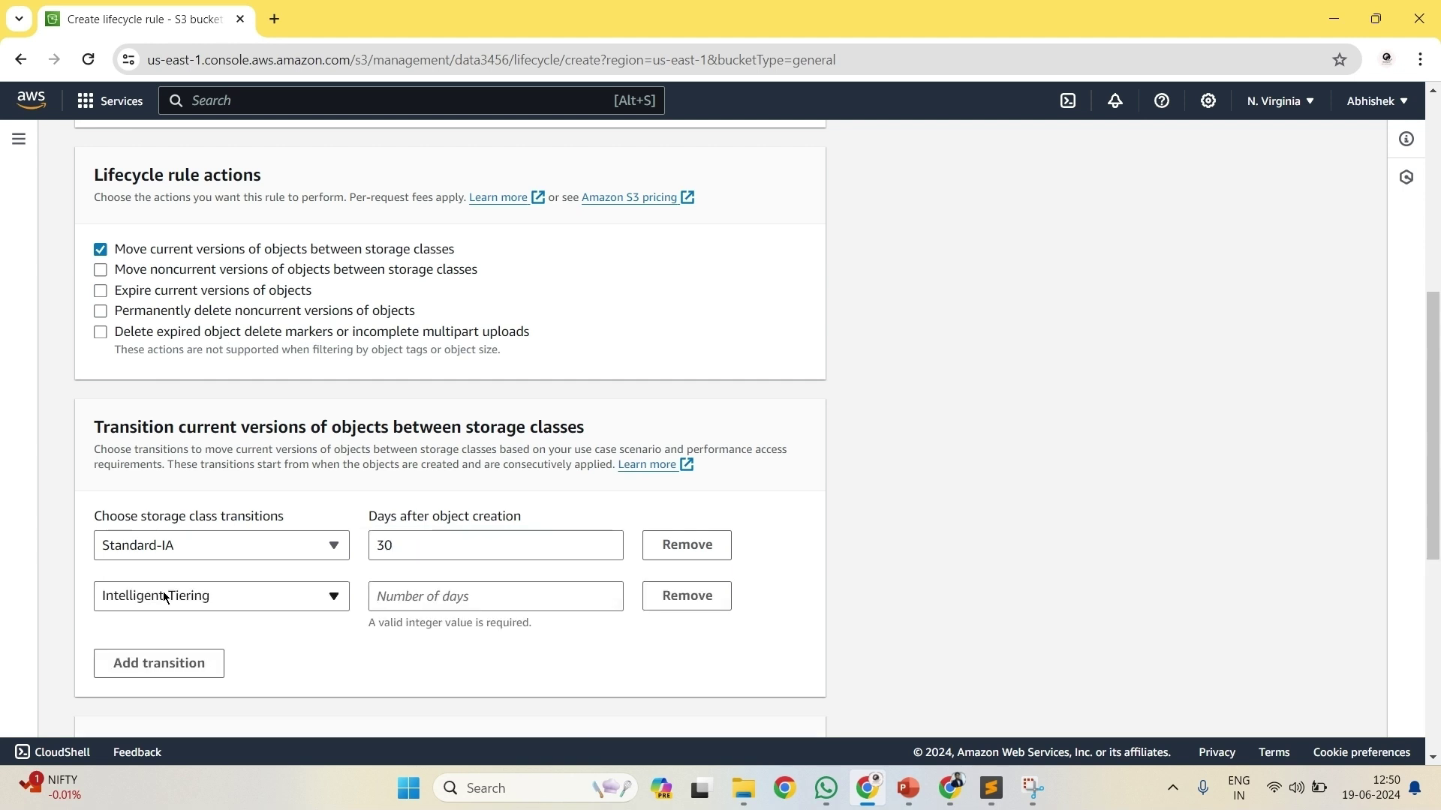
click(232, 592)
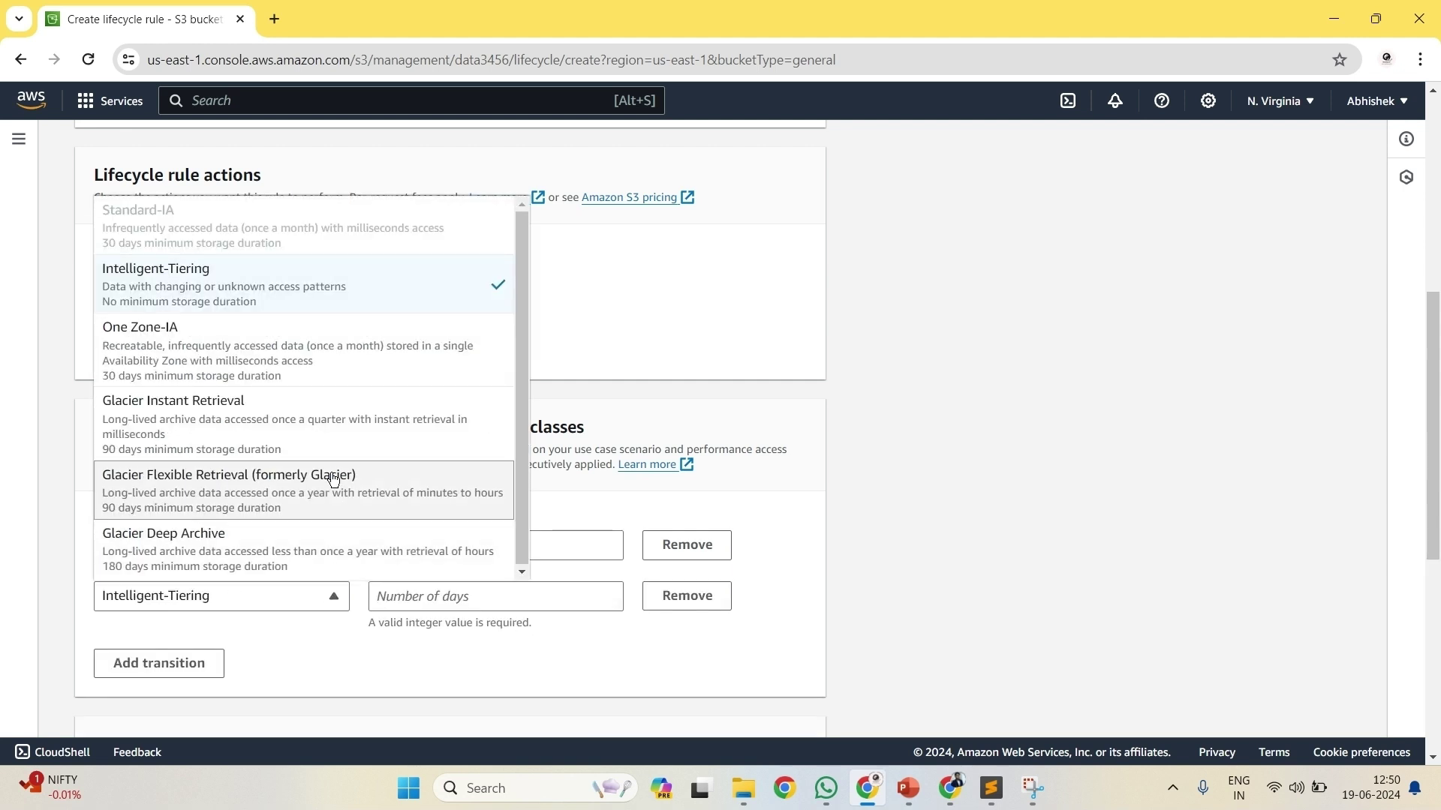
click(213, 418)
click(441, 604)
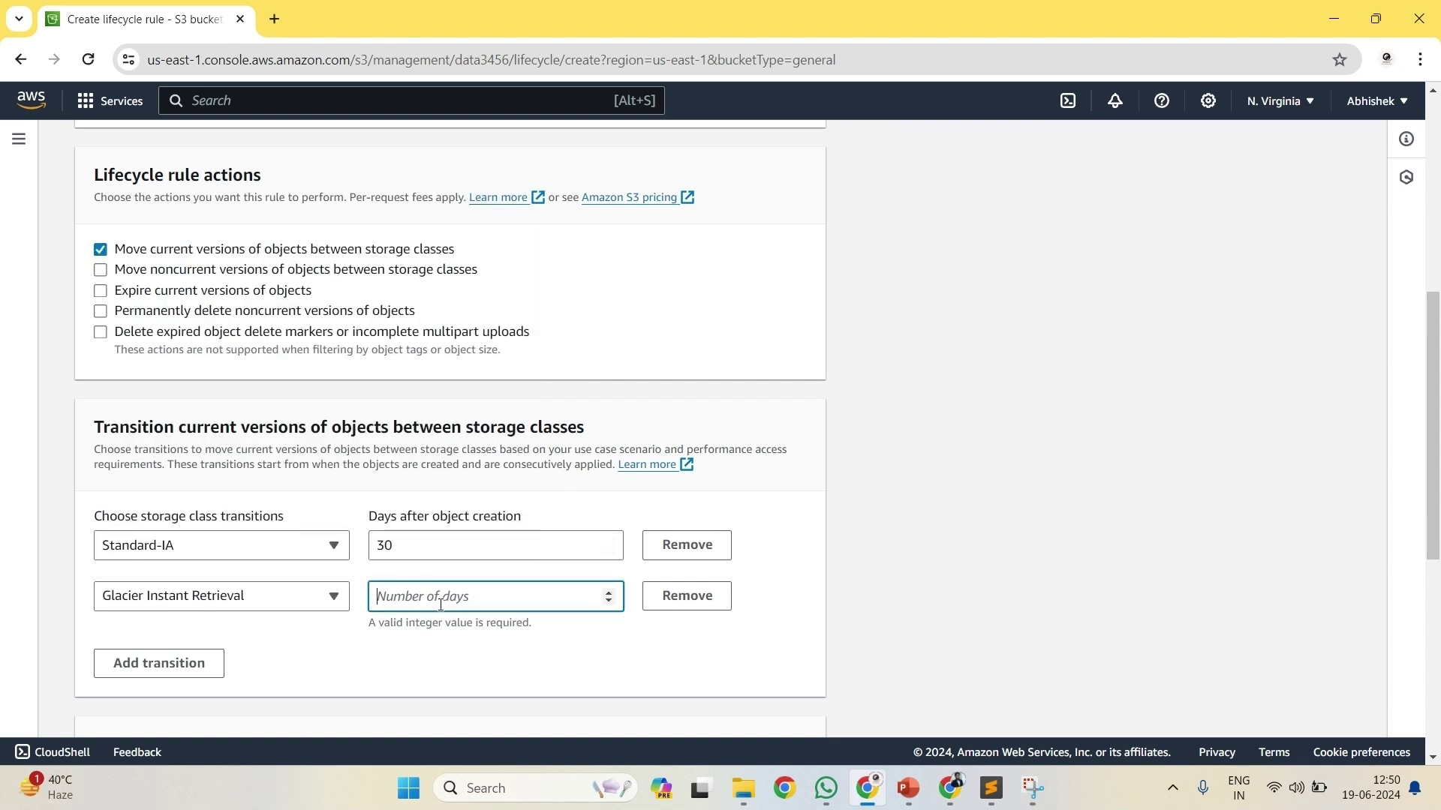
text(90)
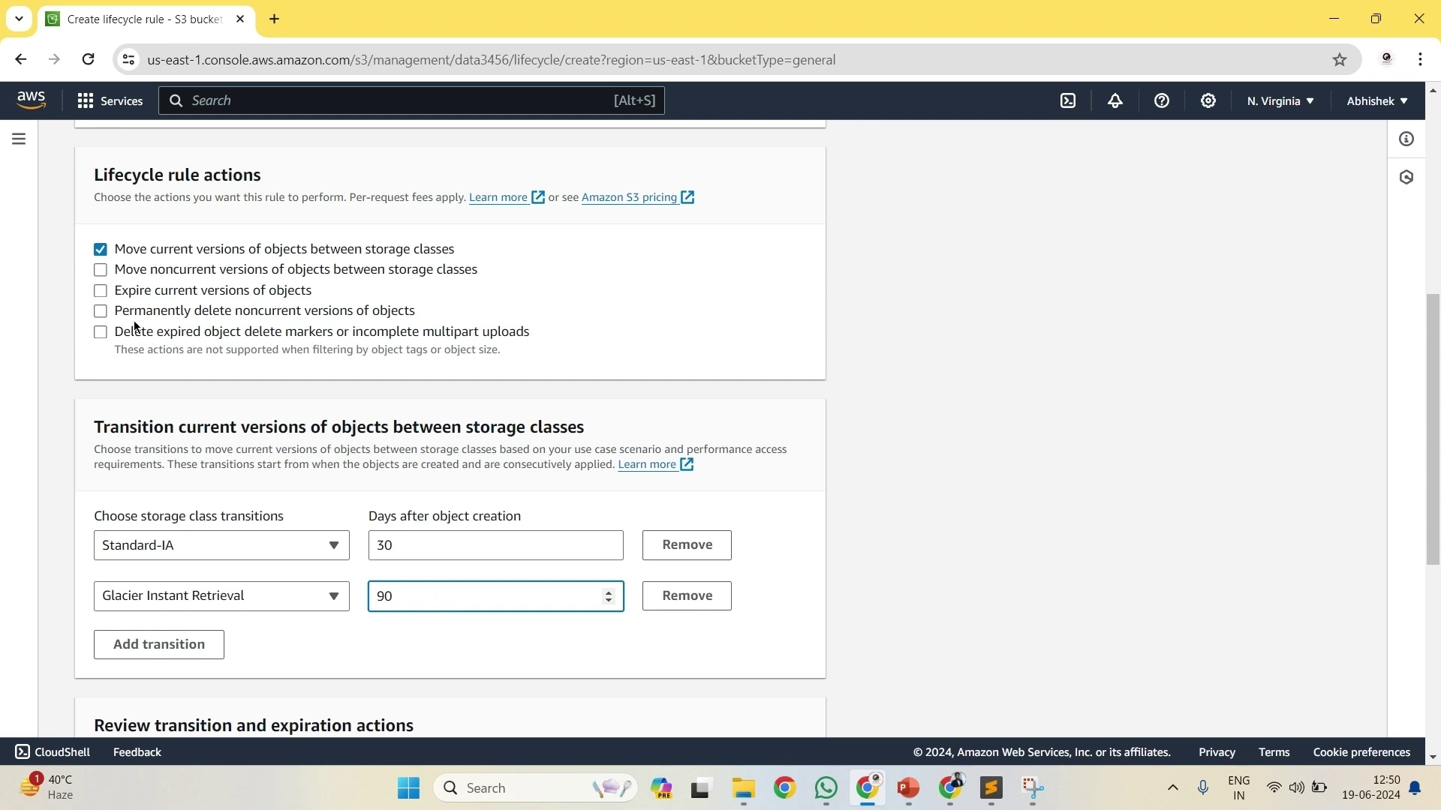
Enable expiration of current object versions and set it to 365 days after object creation
click(101, 291)
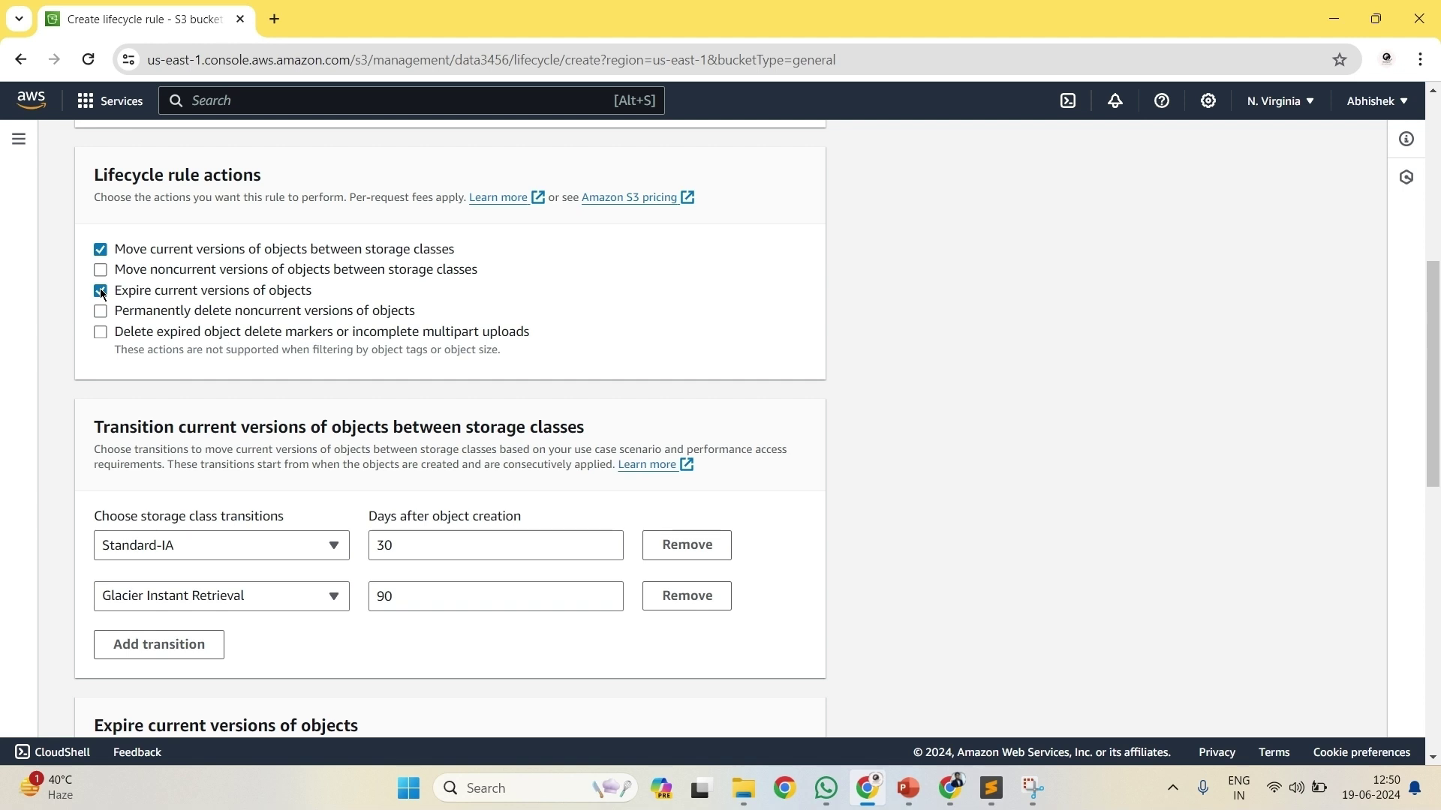
scroll(285, 462, down, 3)
click(180, 592)
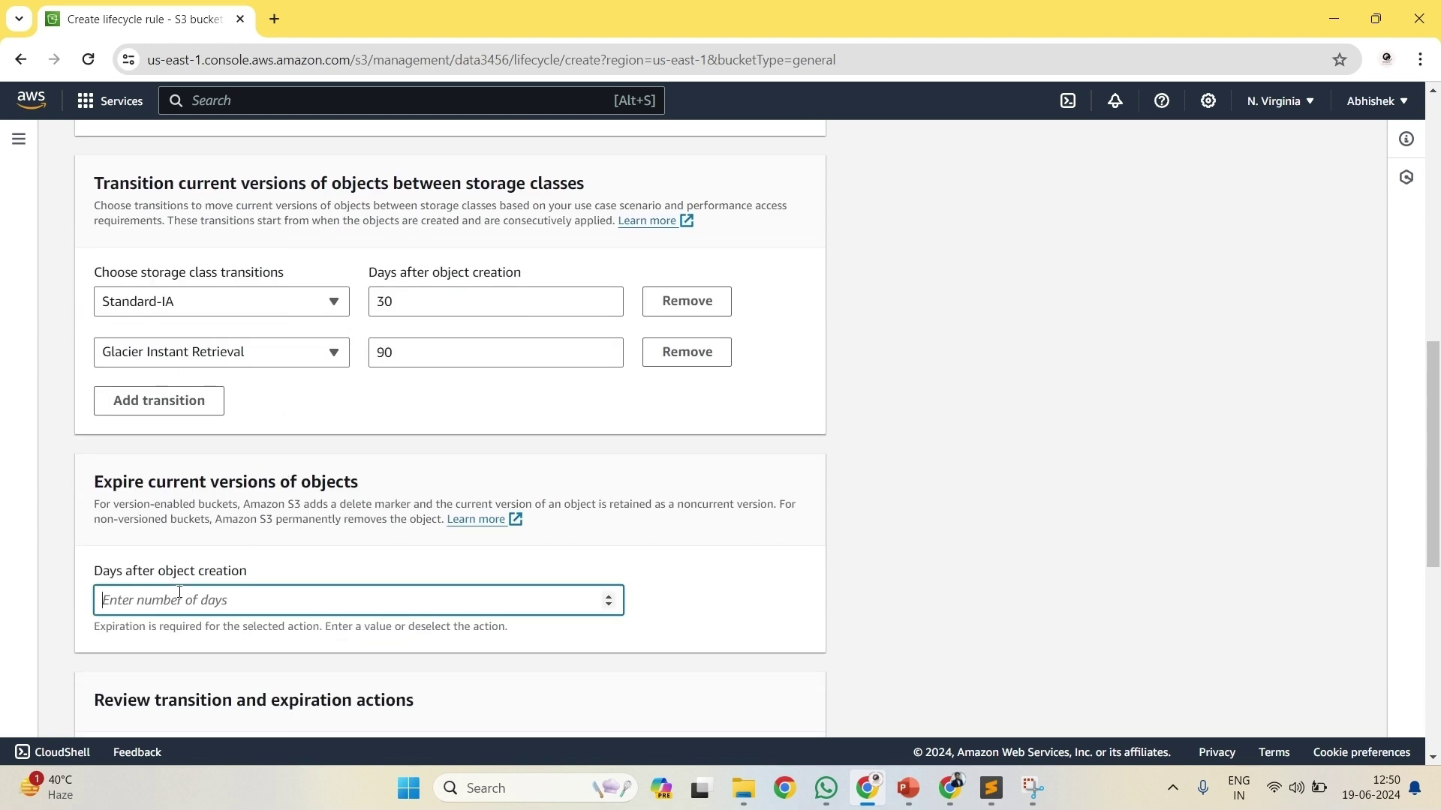
text(365)
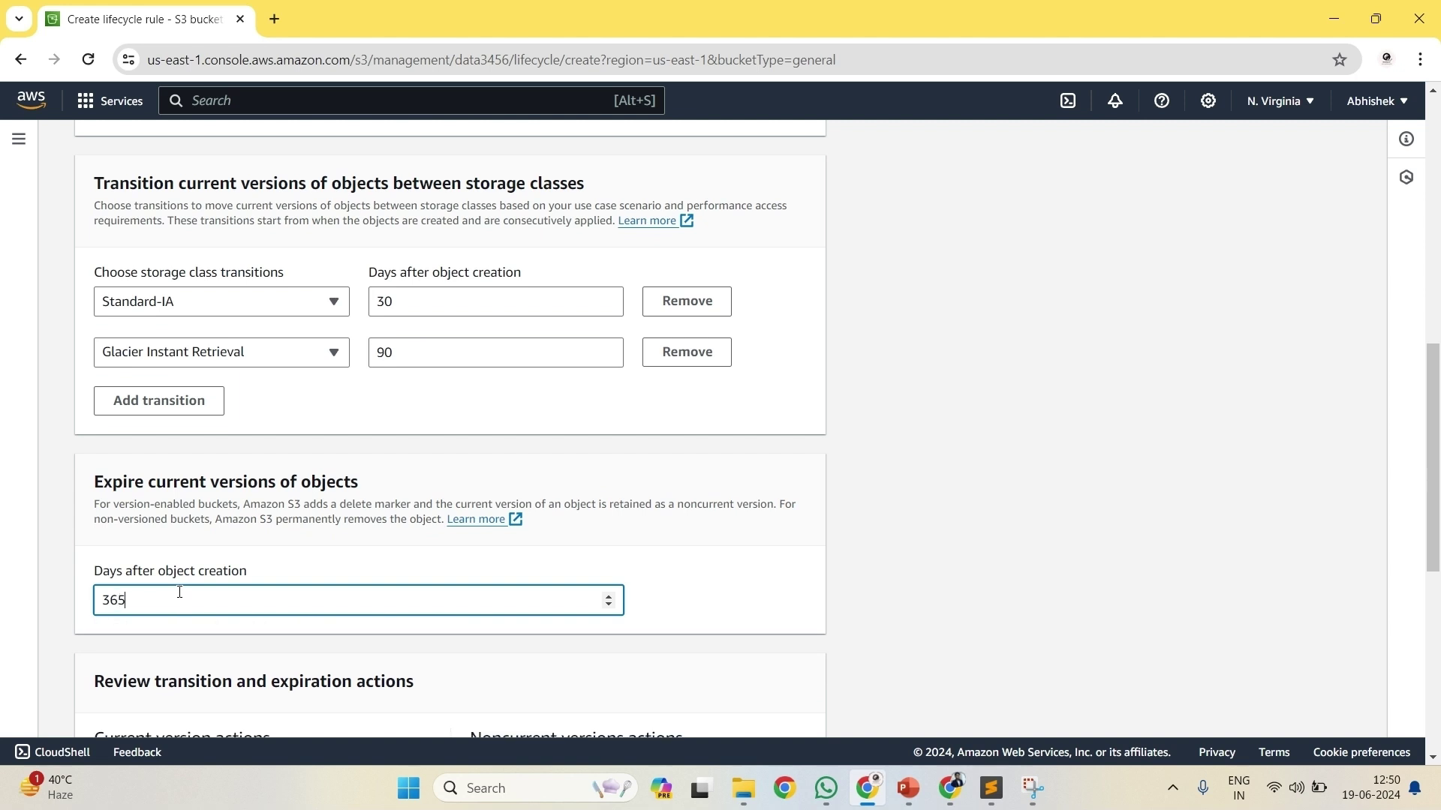
scroll(327, 673, down, 6)
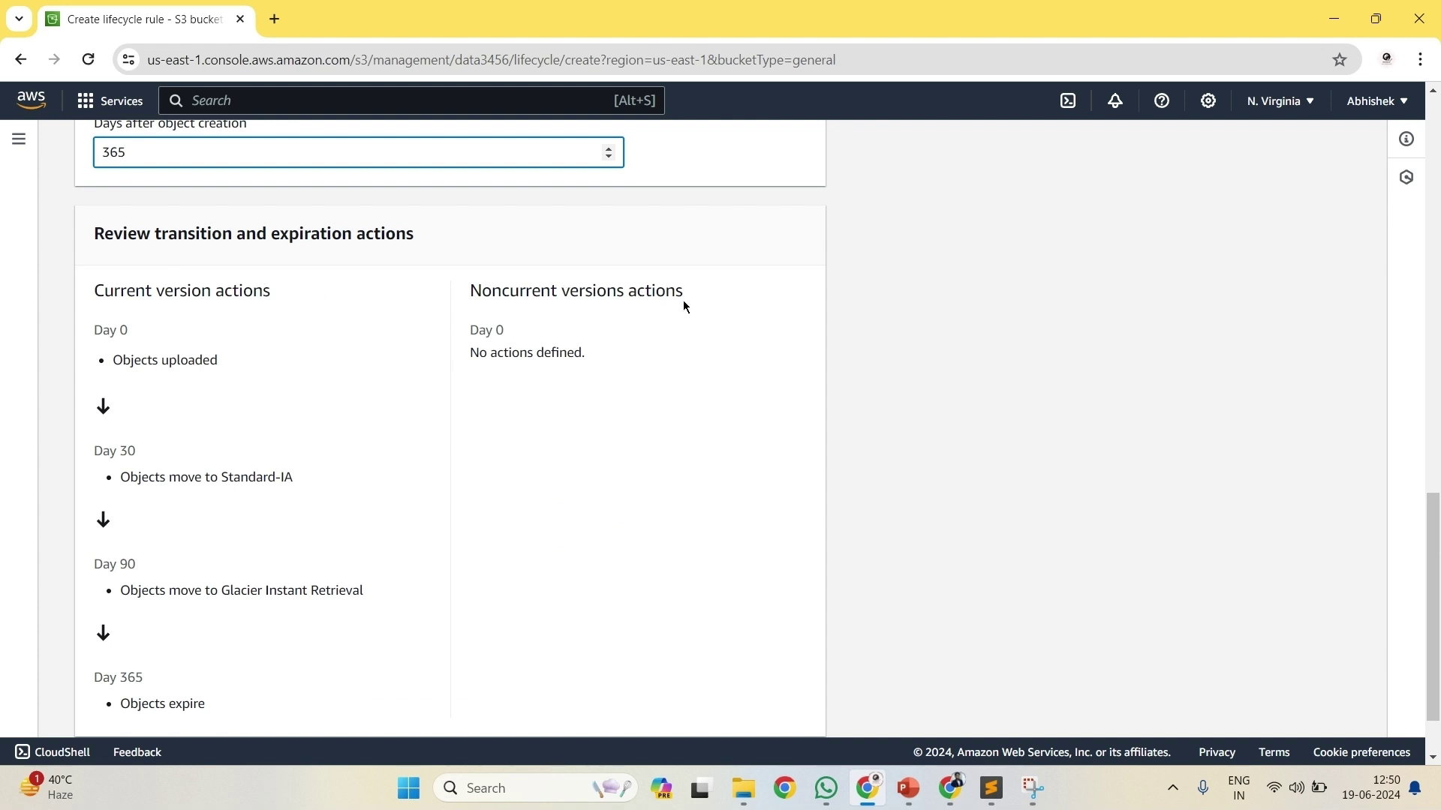
Enable storage class transitions for noncurrent object versions and move them to Standard-IA 30 days after becoming noncurrent
scroll(326, 495, up, 15)
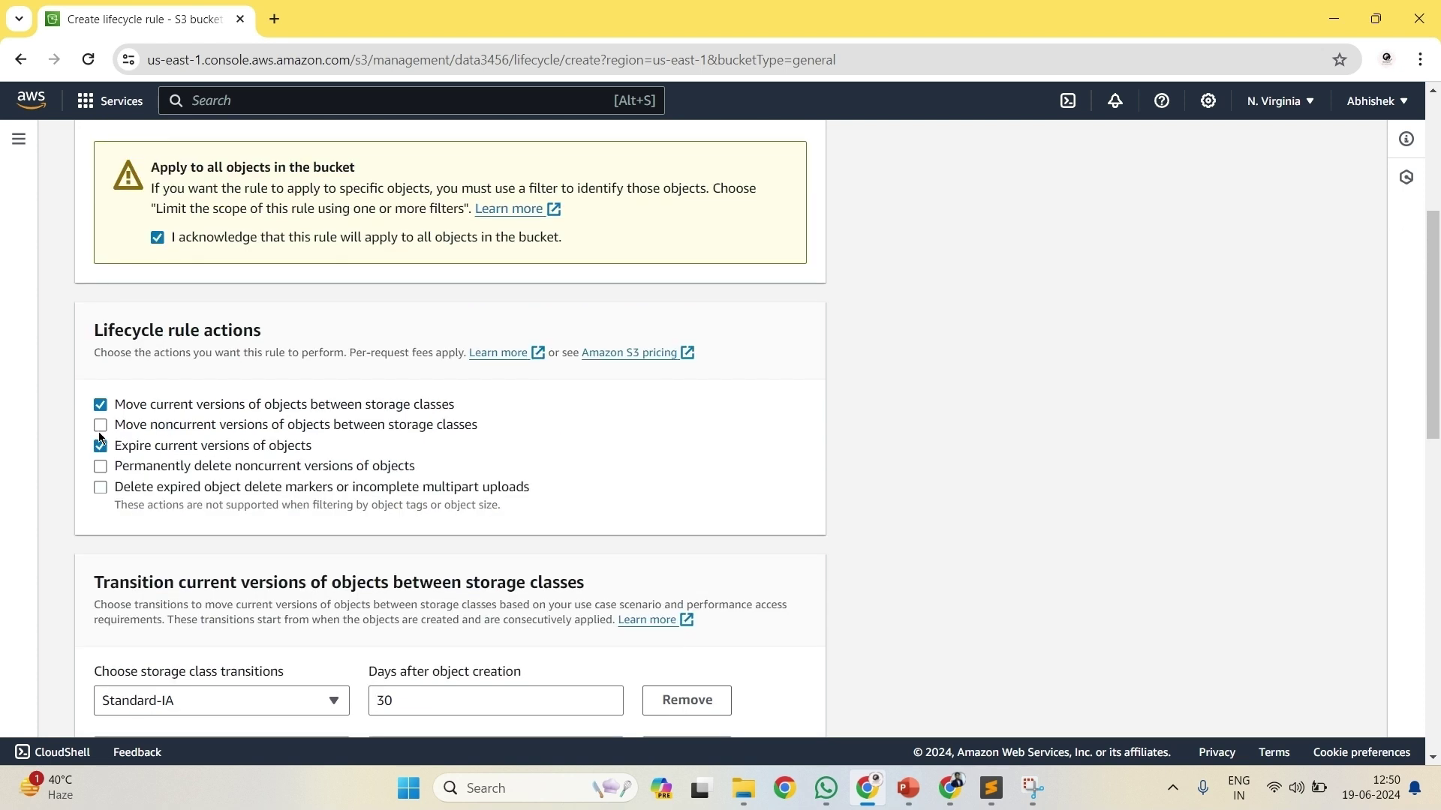
click(100, 426)
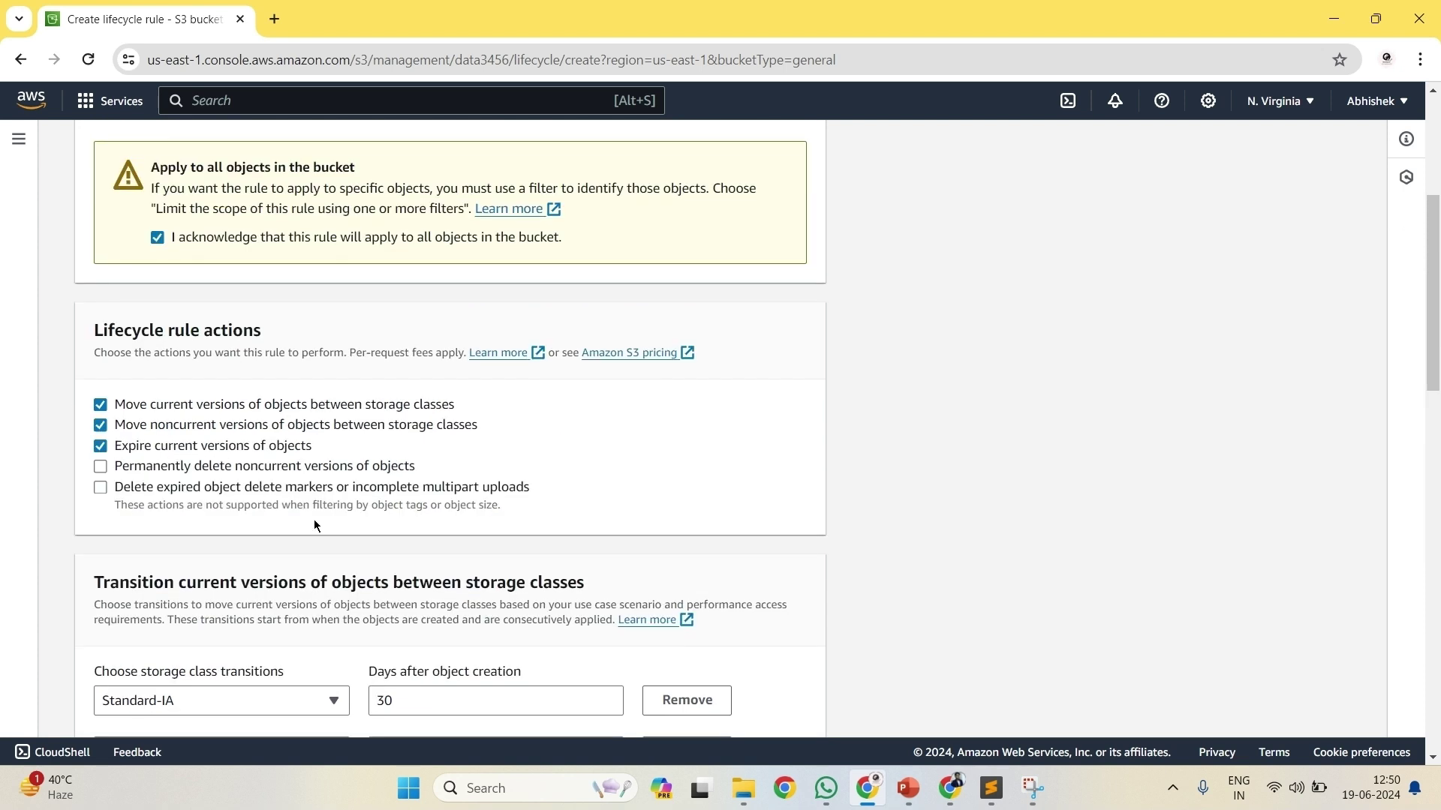
scroll(319, 524, down, 6)
scroll(320, 523, down, 2)
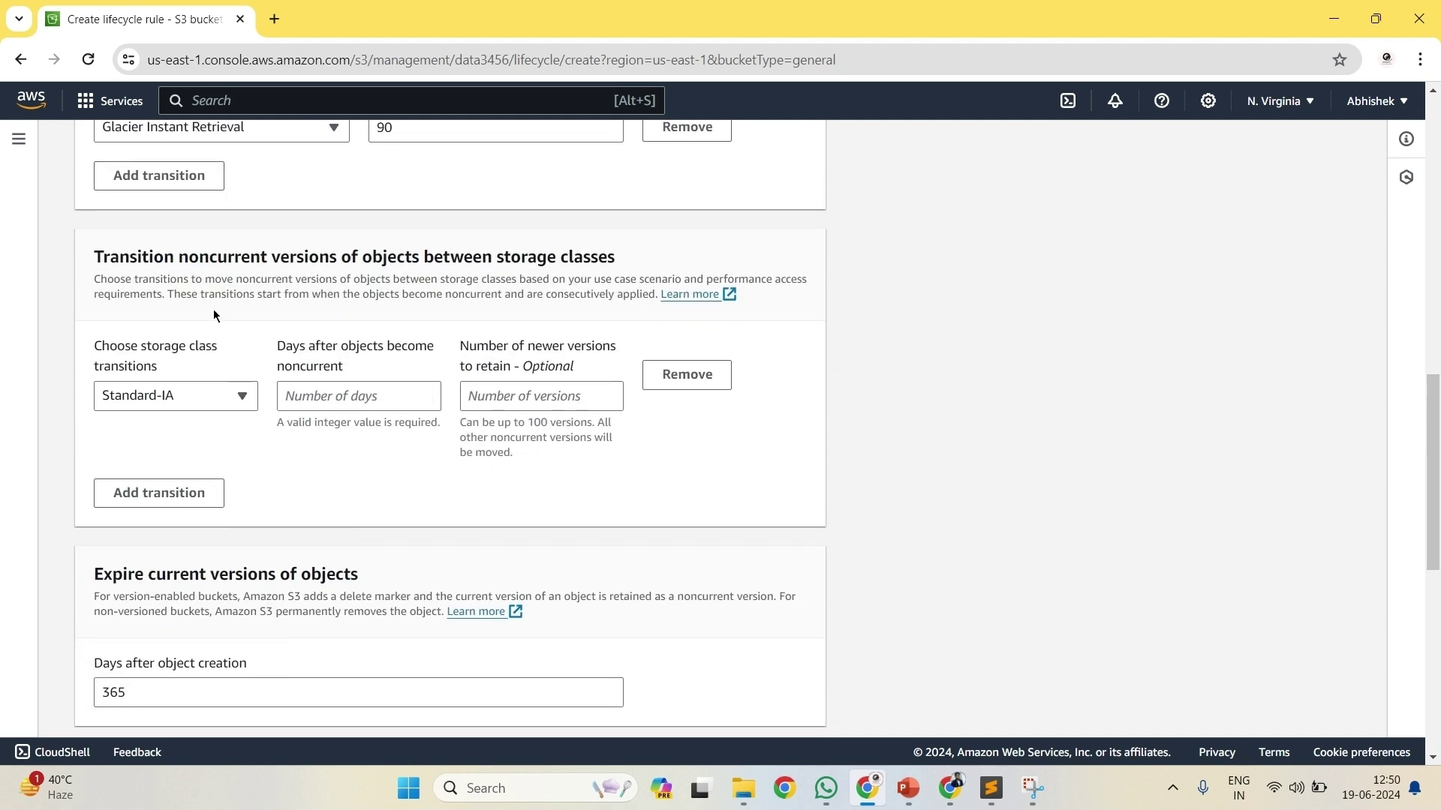
click(296, 405)
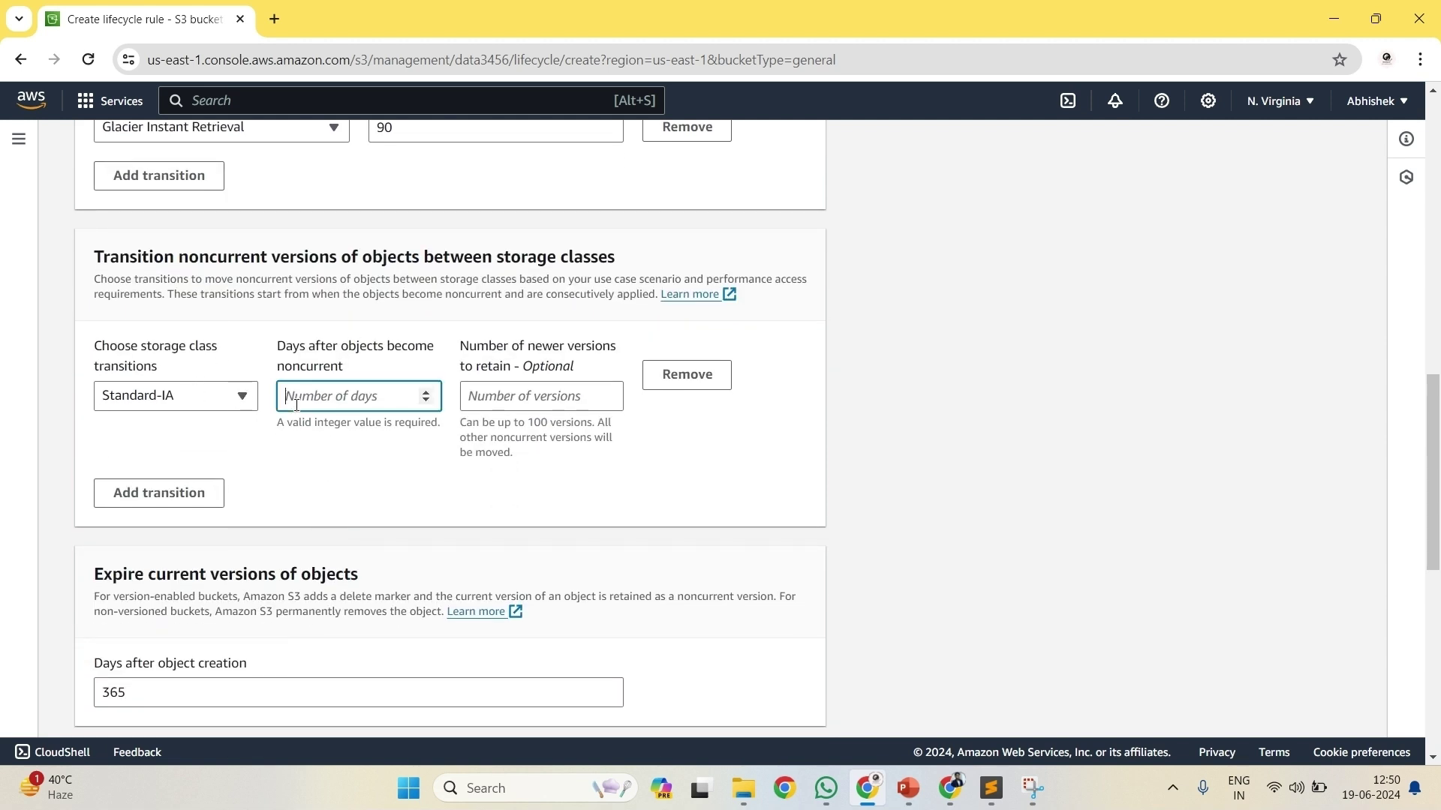
text(39)
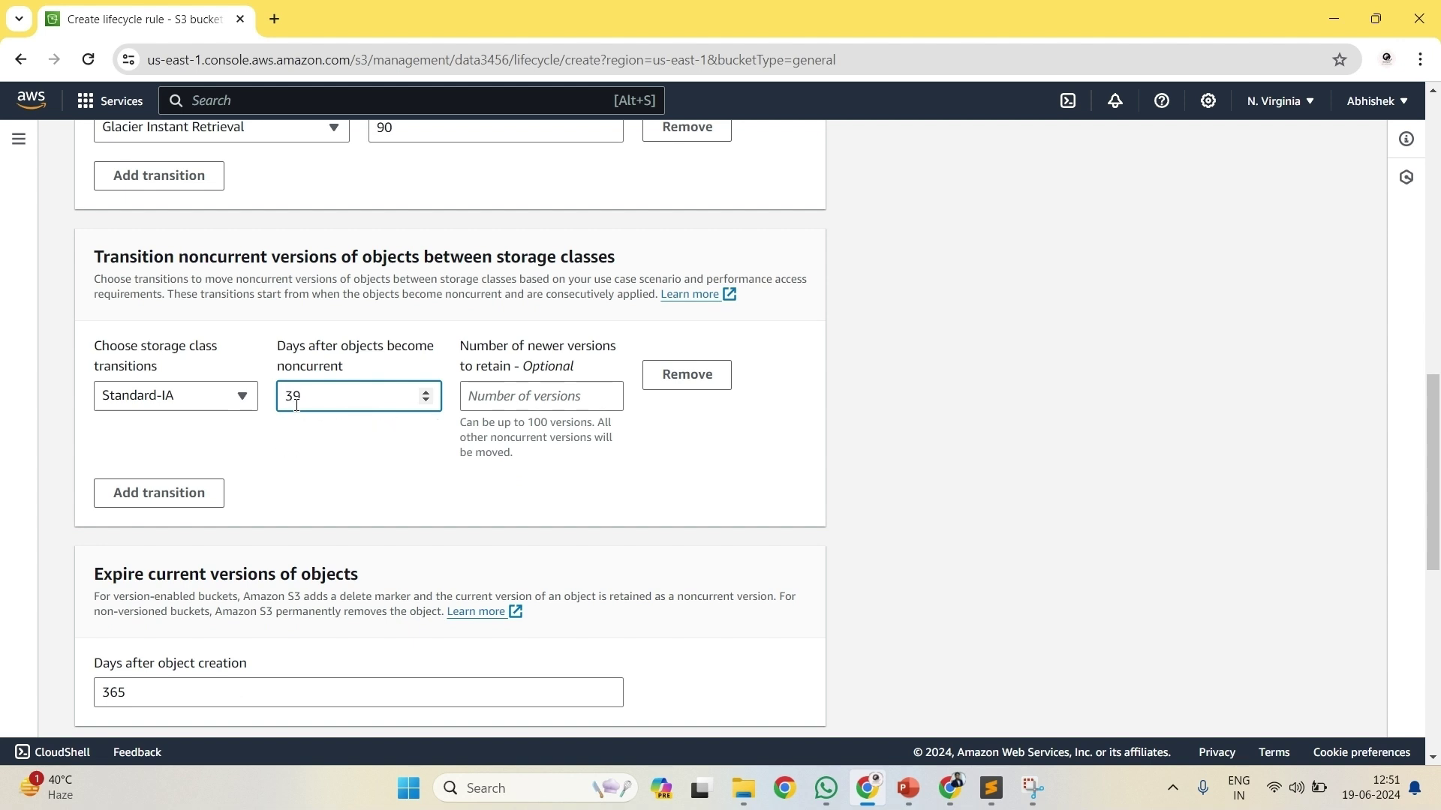
key(BackSpace)
text(0)
Add a second noncurrent version transition to Glacier Instant Retrieval 90 days after objects become noncurrent
click(168, 495)
click(165, 492)
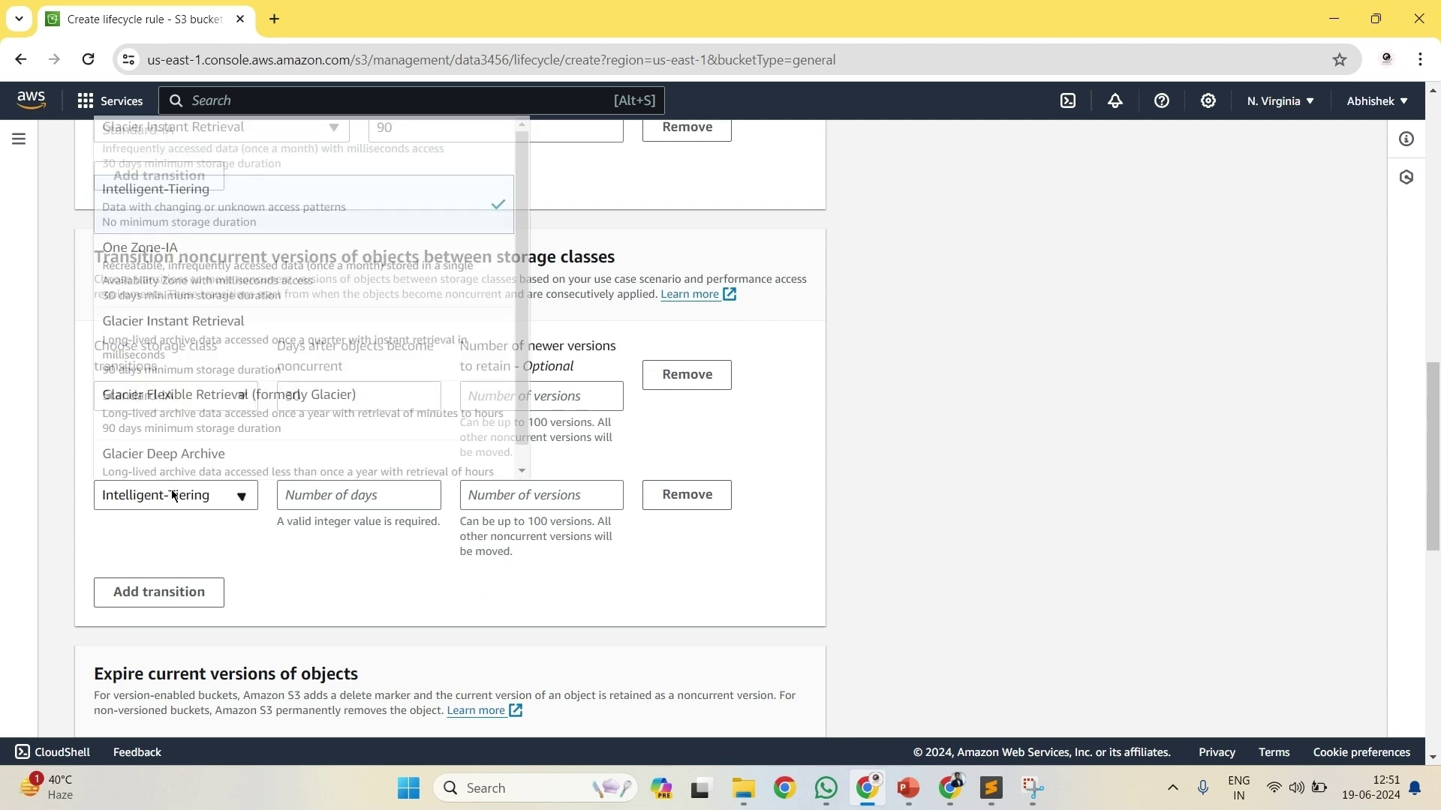
click(184, 366)
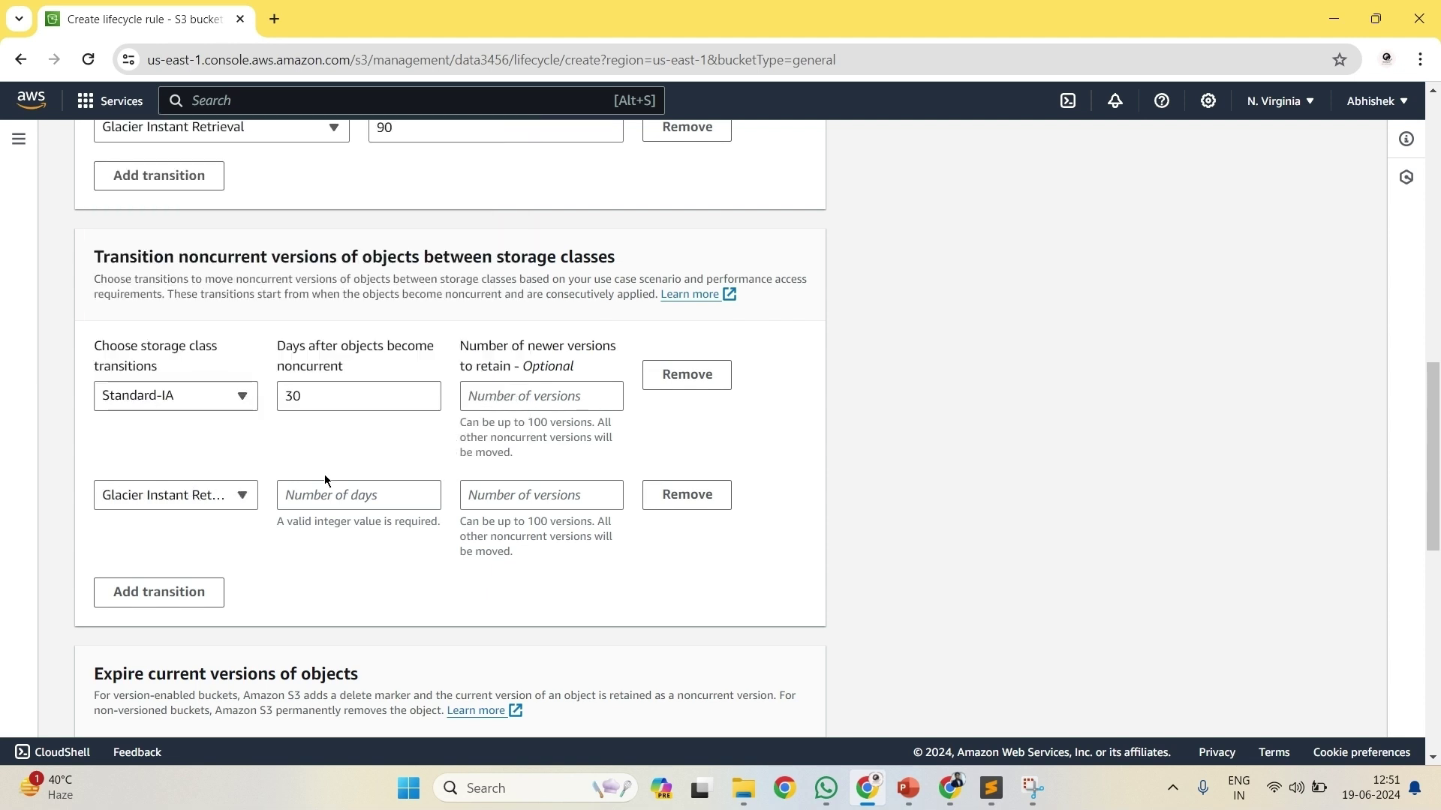
click(319, 491)
text(90)
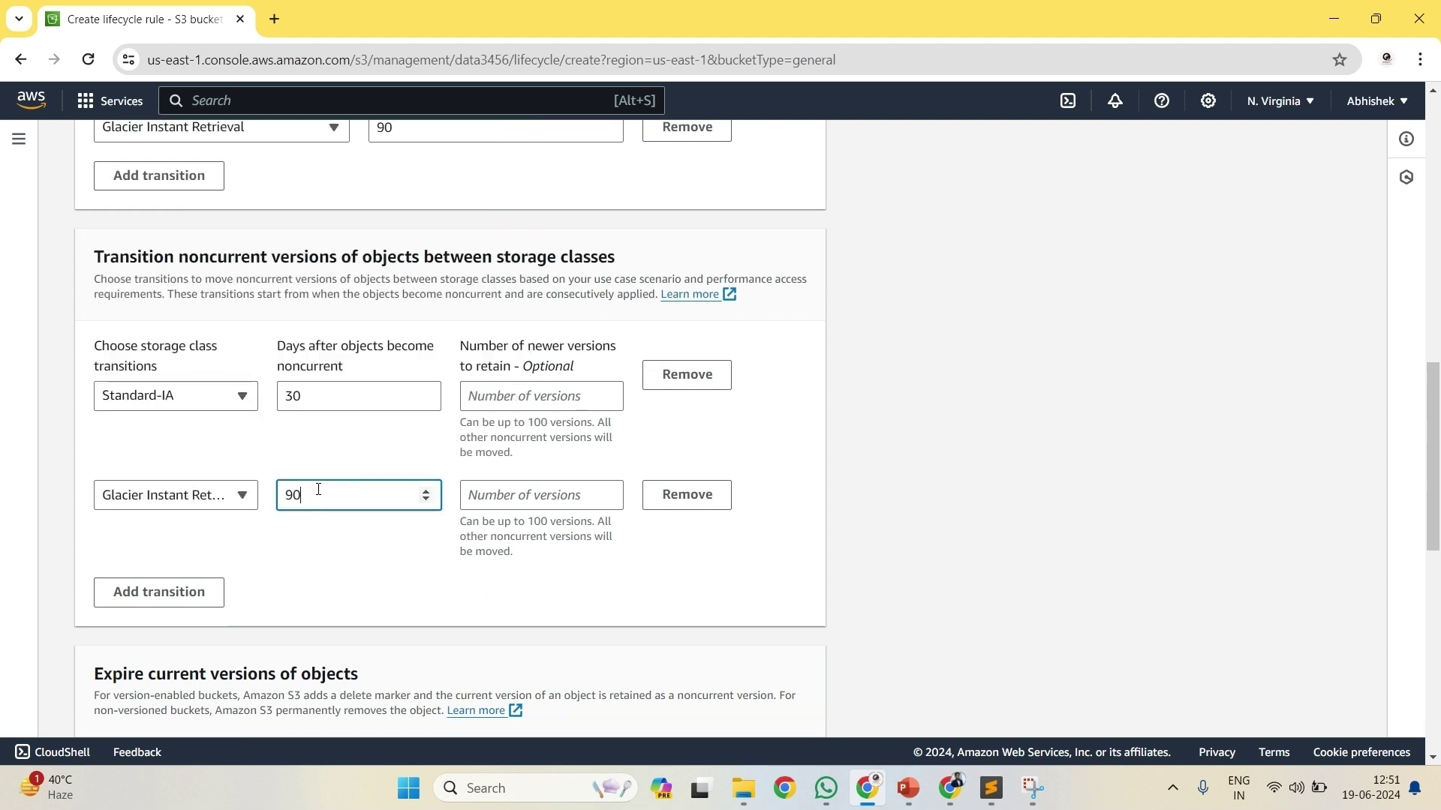
Enable permanent deletion of noncurrent object versions and set it to 365 days after objects become noncurrent
scroll(320, 492, up, 5)
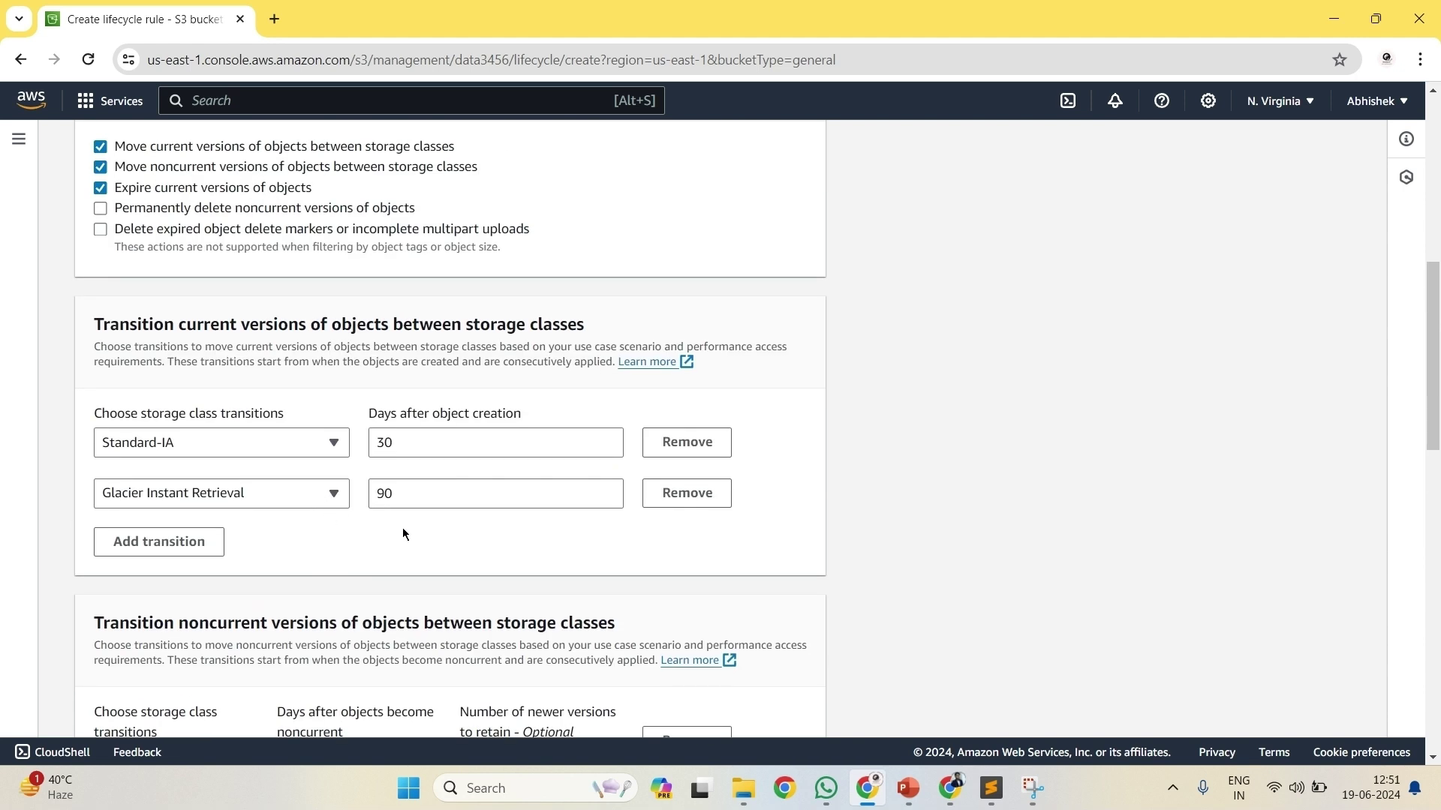
click(101, 208)
scroll(221, 308, down, 9)
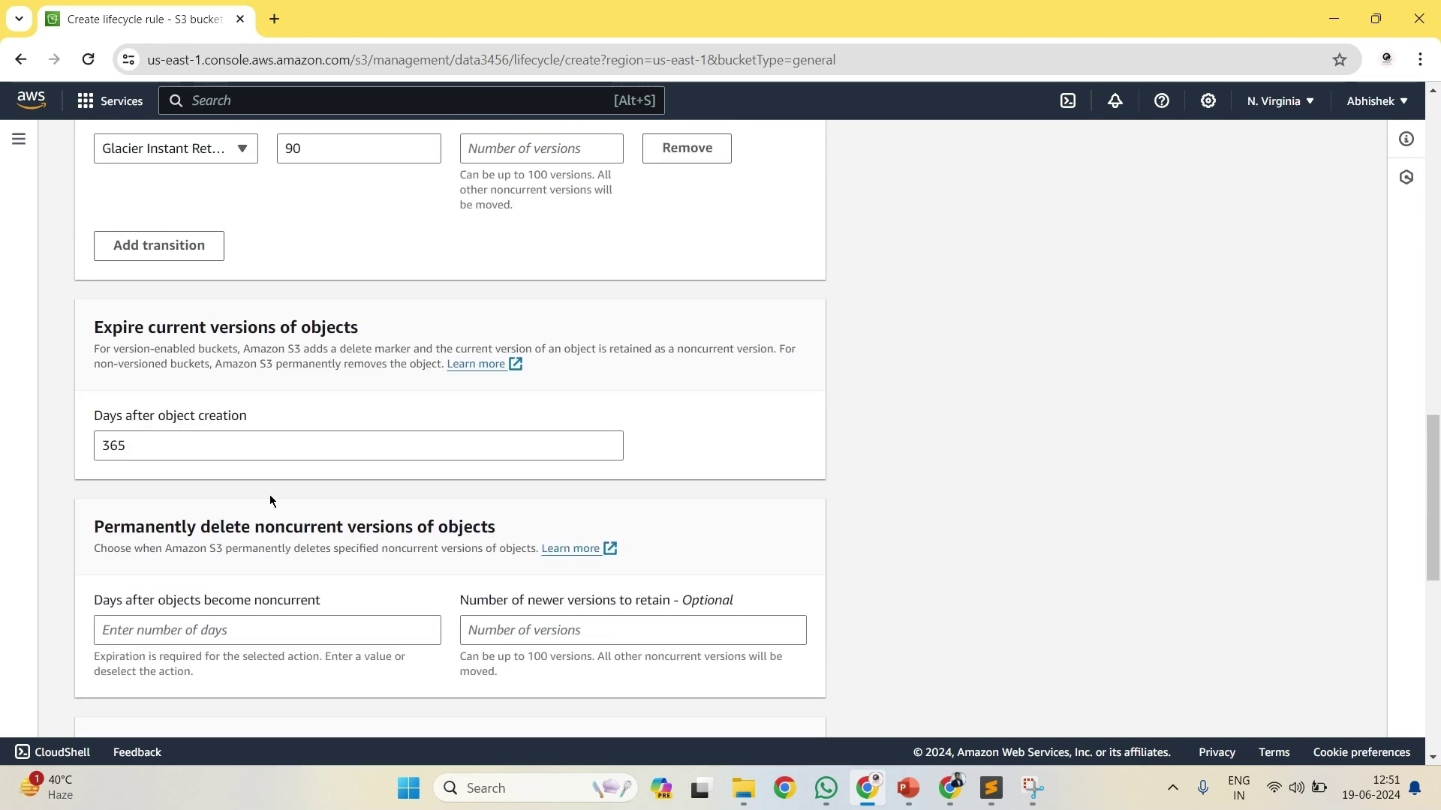
scroll(270, 500, down, 2)
click(193, 470)
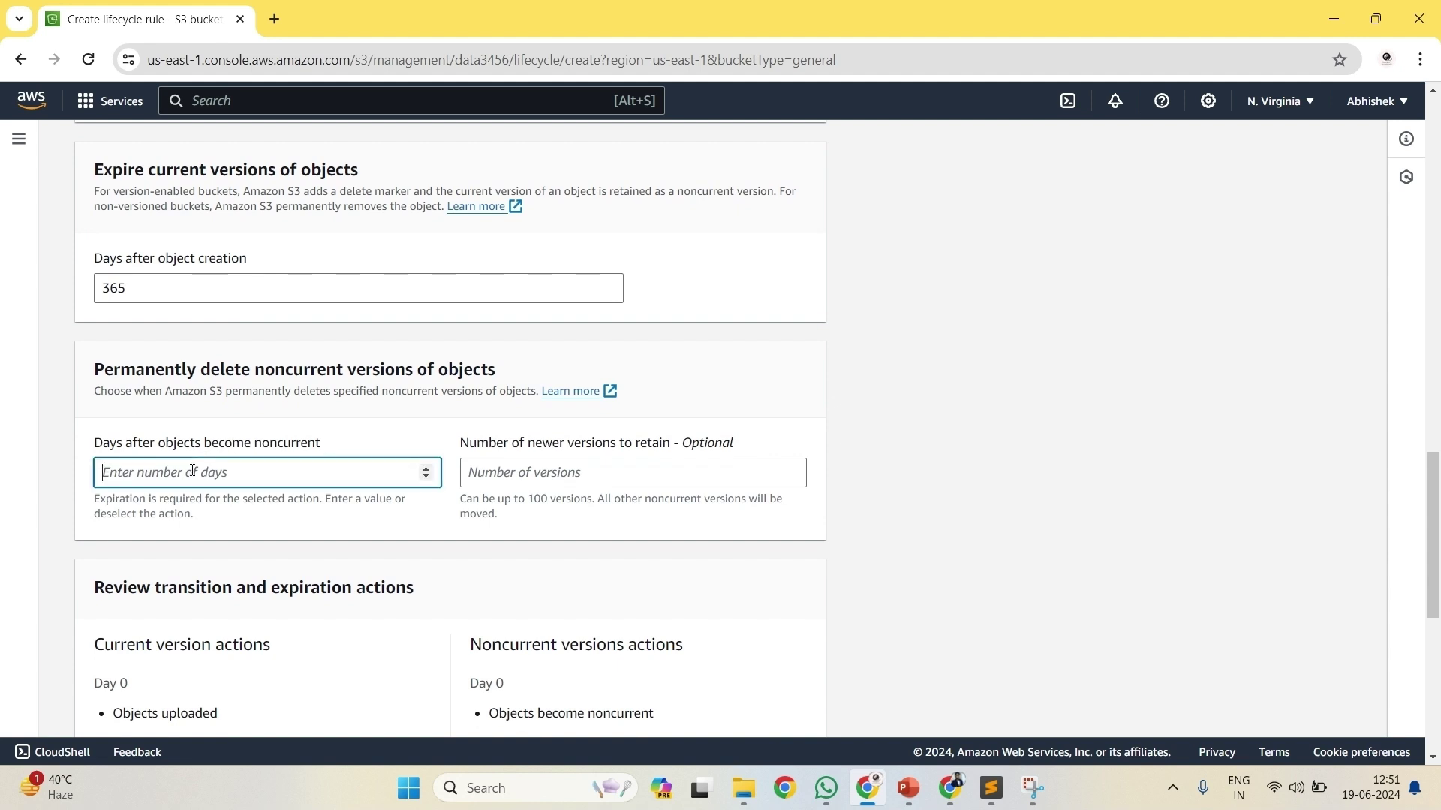
text(365)
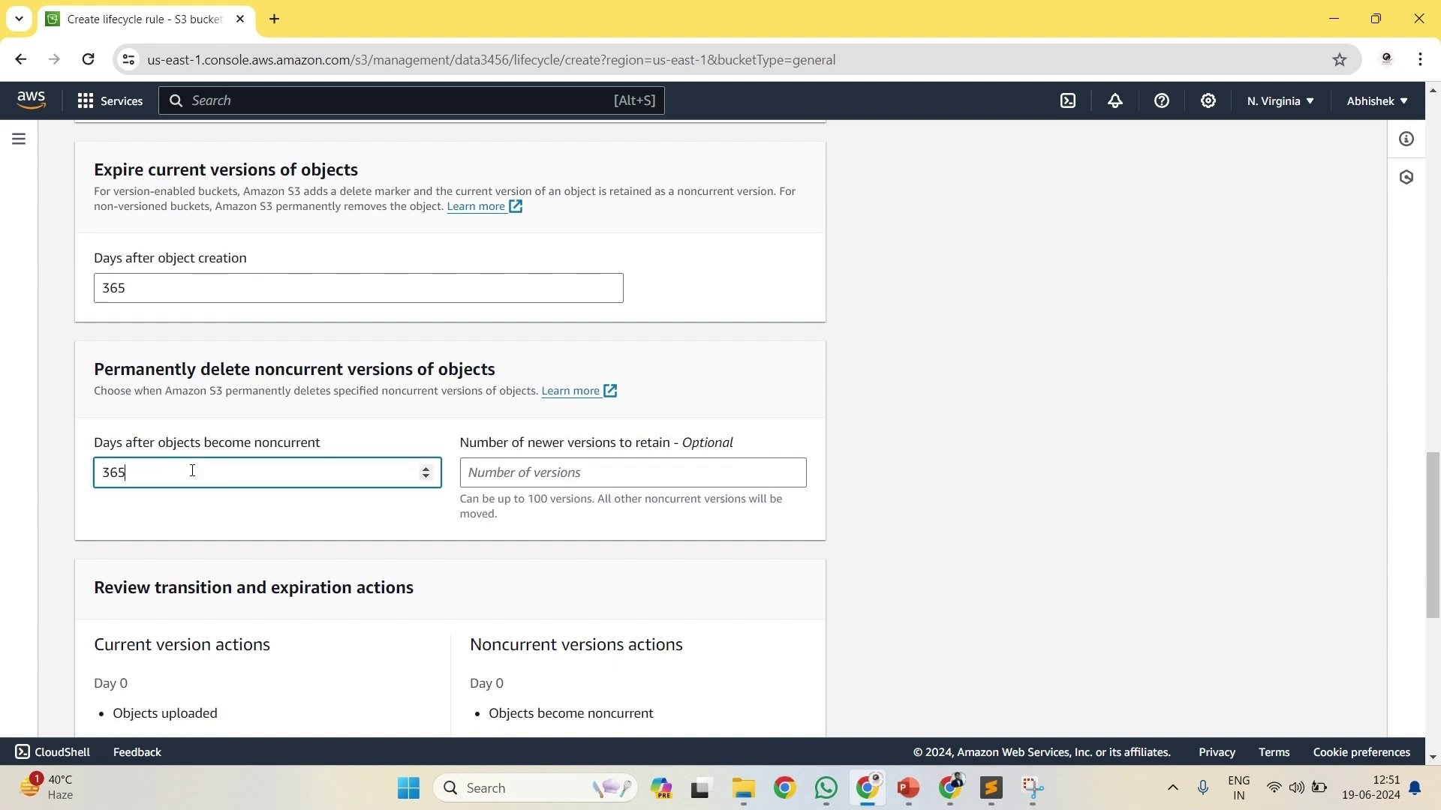
Review the timelines of current and noncurrent version actions and create the lifecycle rule
scroll(287, 574, down, 1)
scroll(287, 575, down, 5)
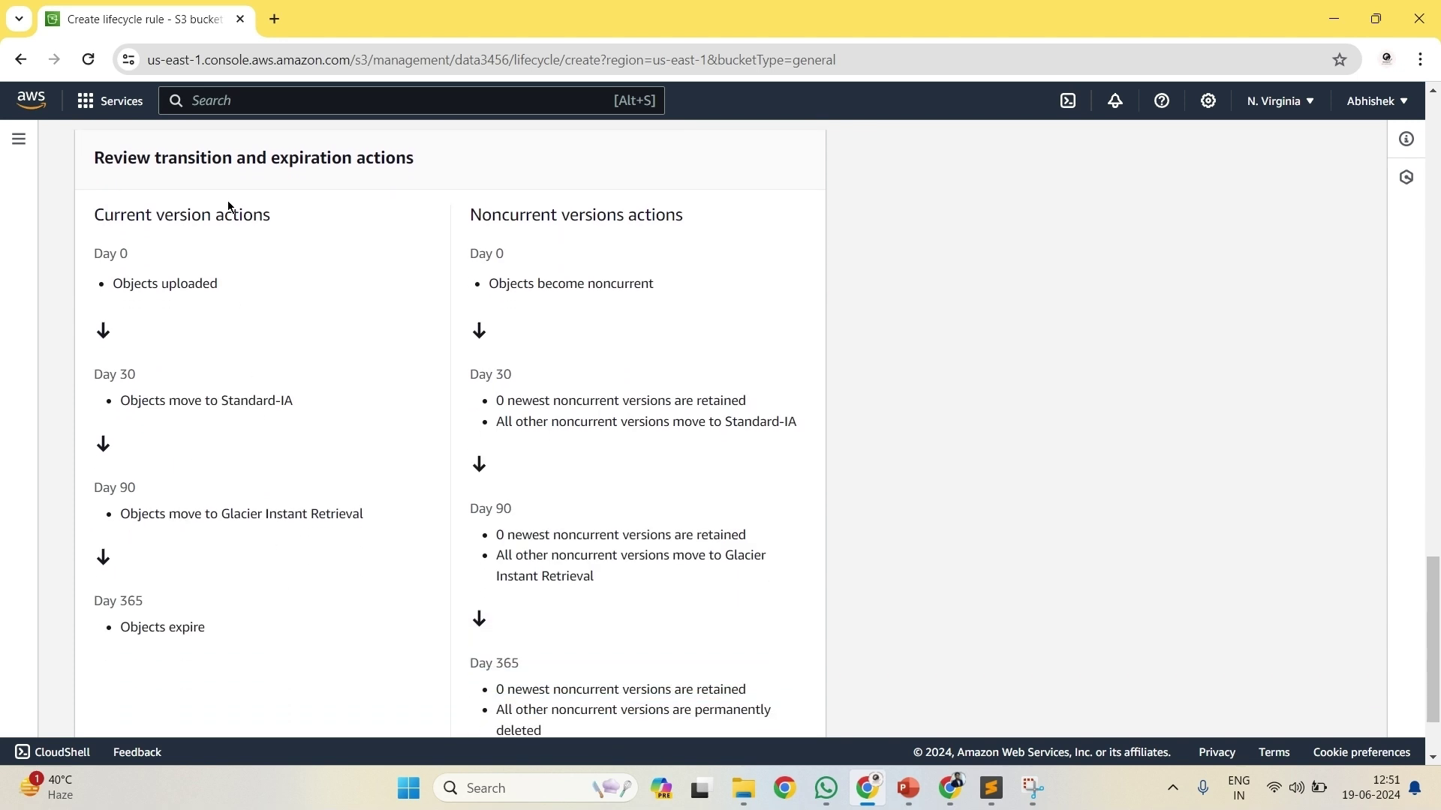
triple_click(136, 214)
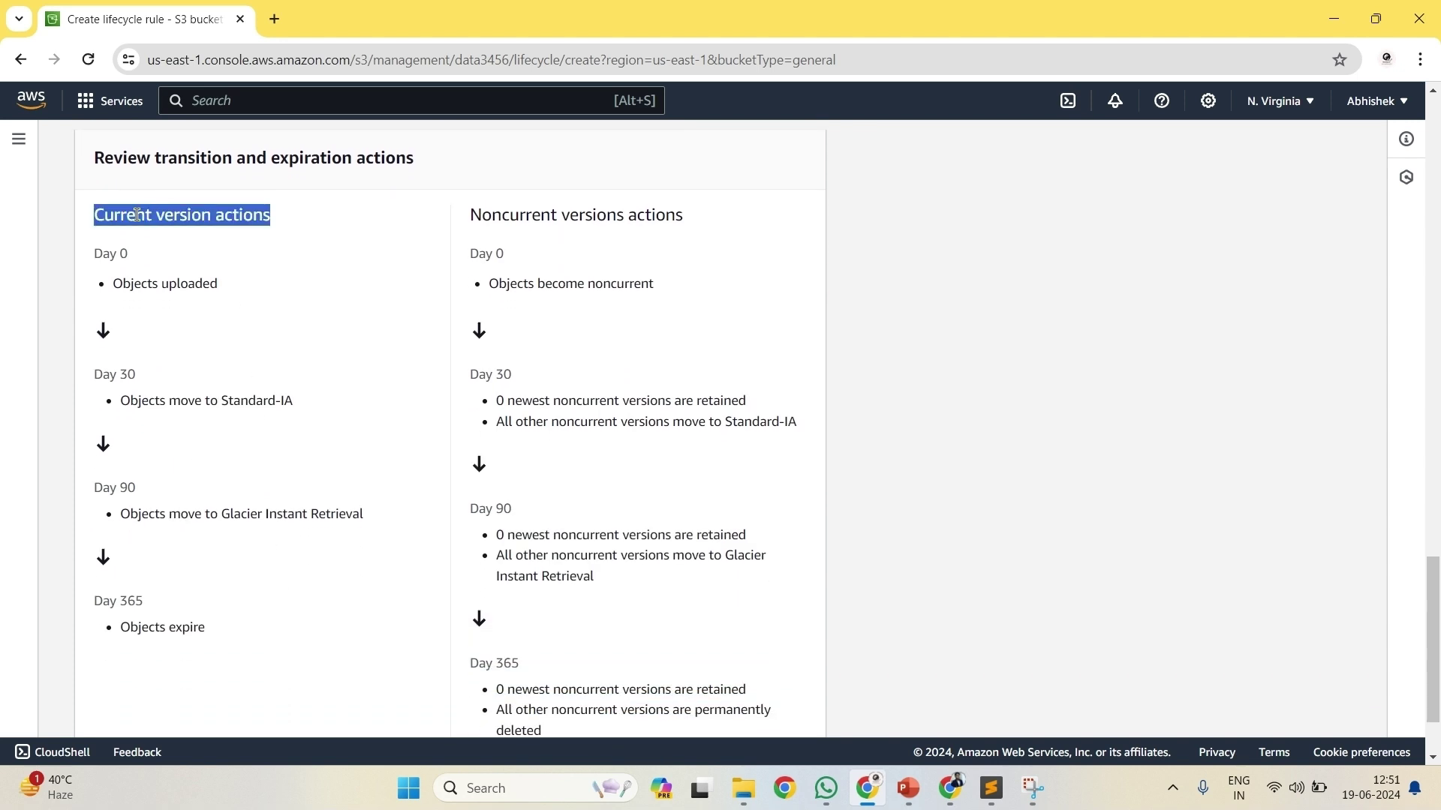
triple_click(502, 215)
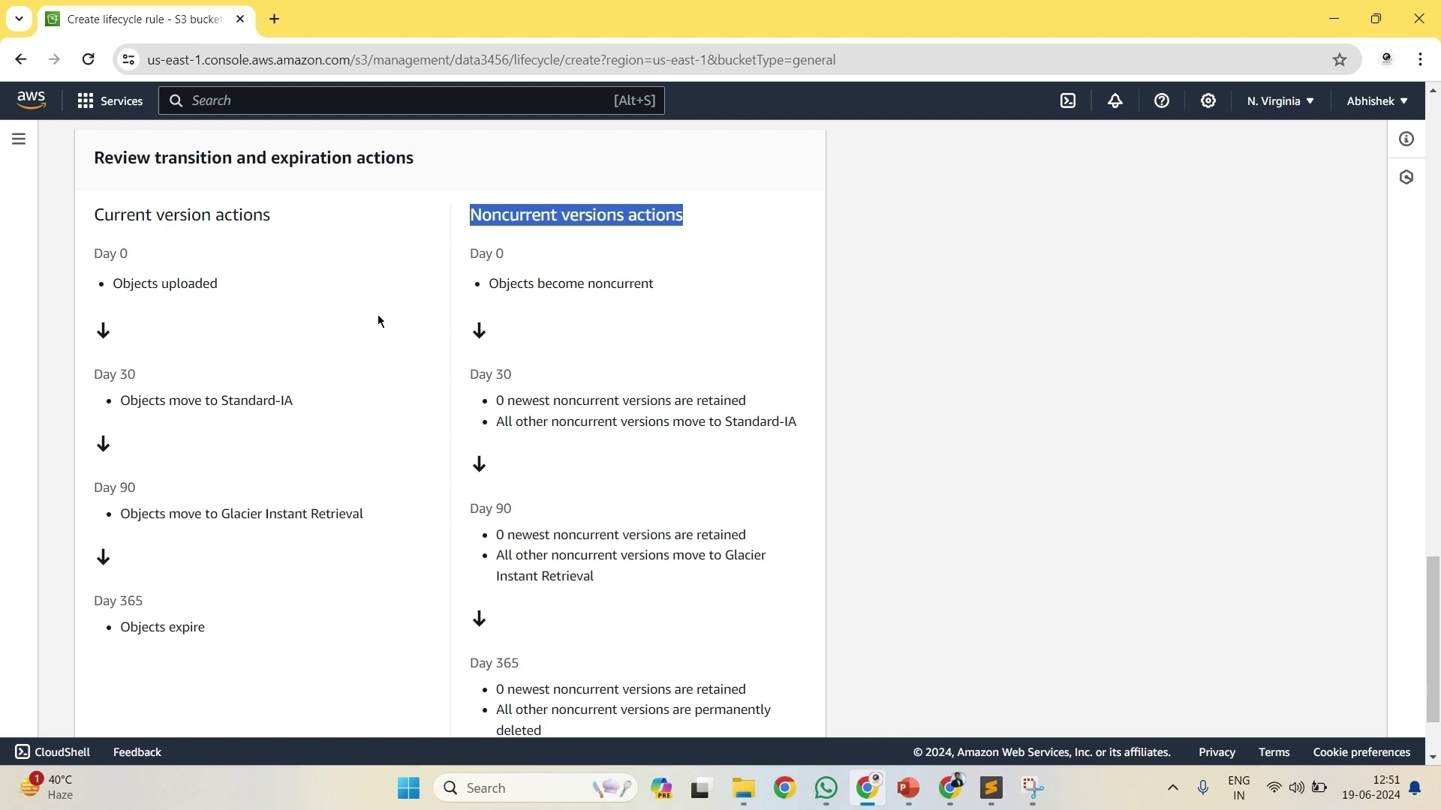
scroll(547, 435, down, 2)
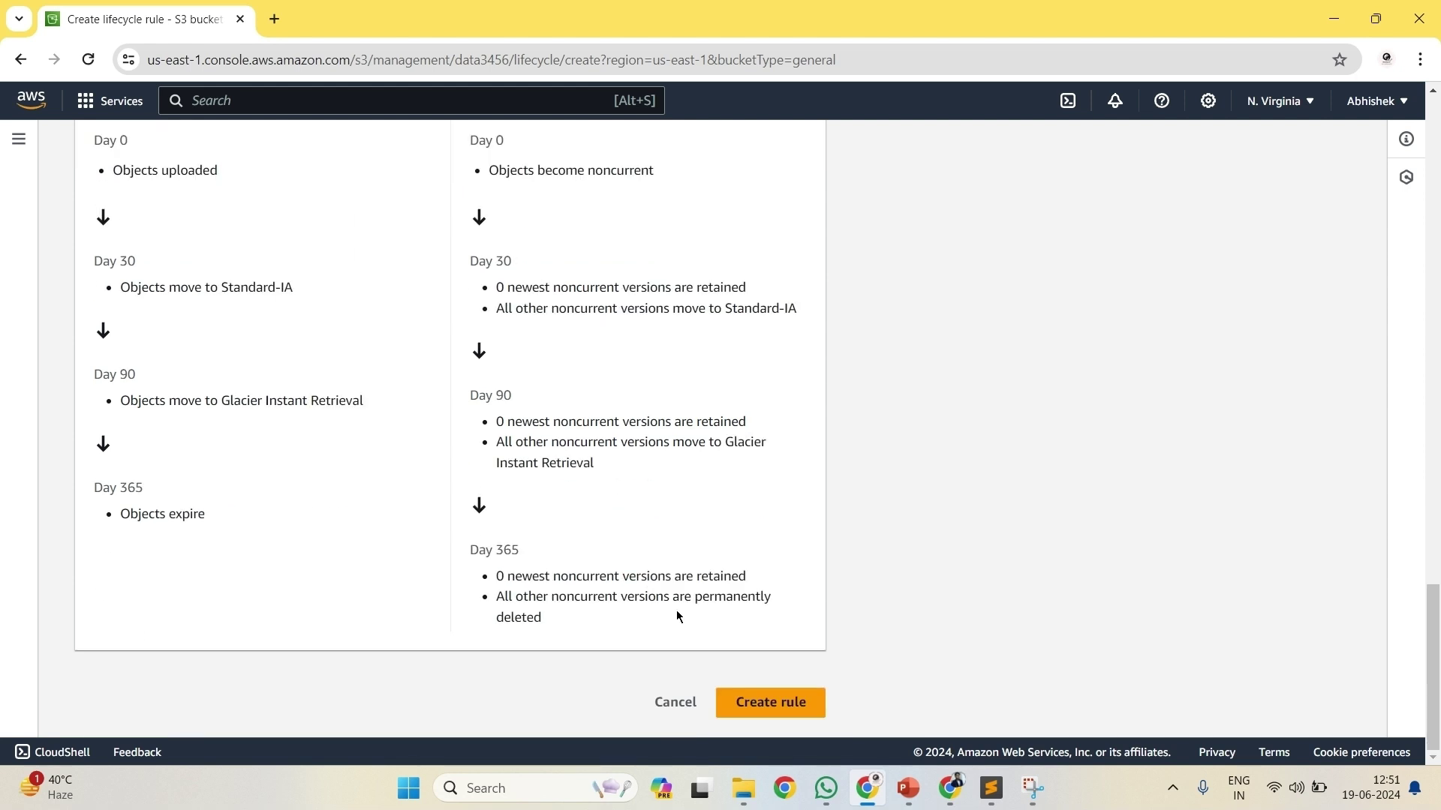
click(778, 702)
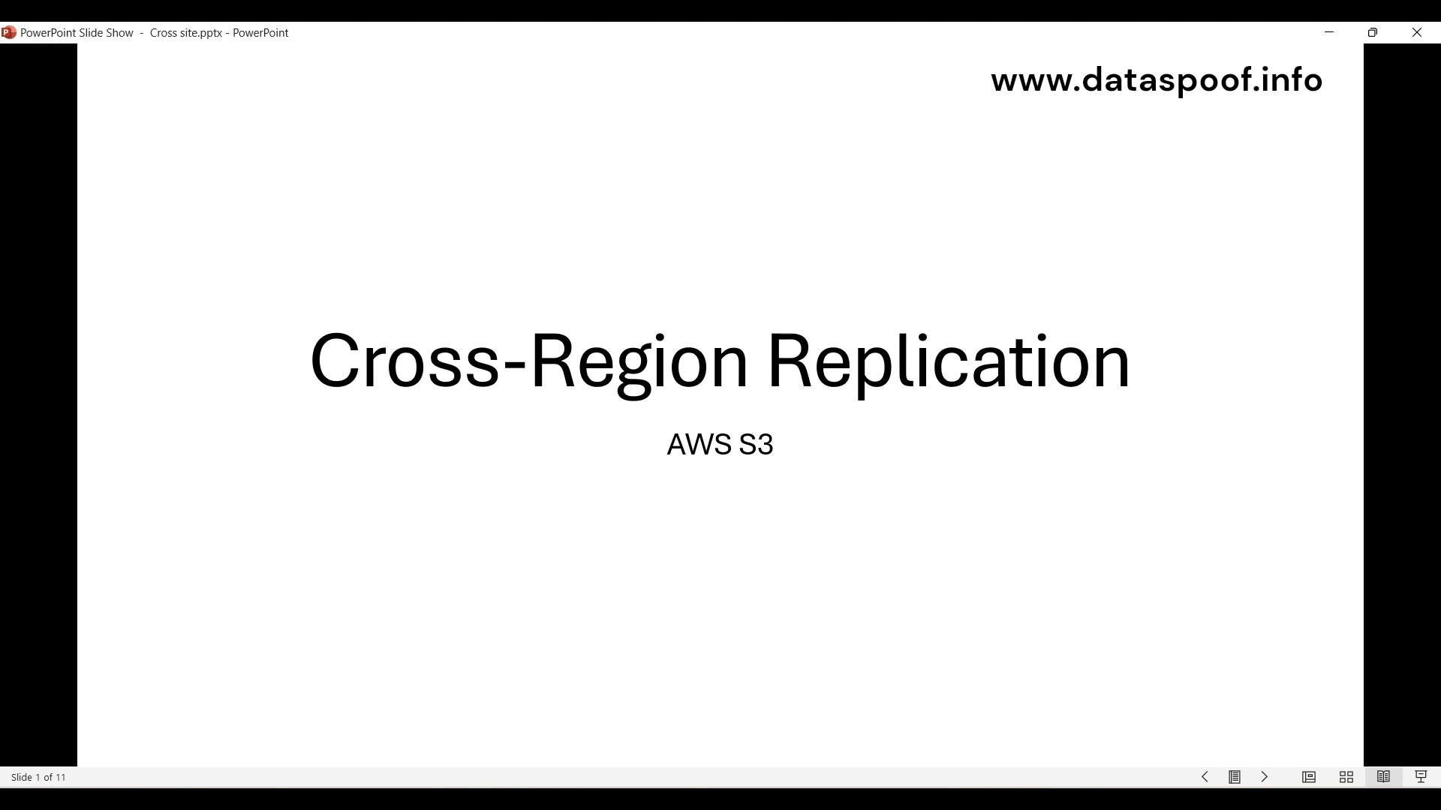
key(Right)
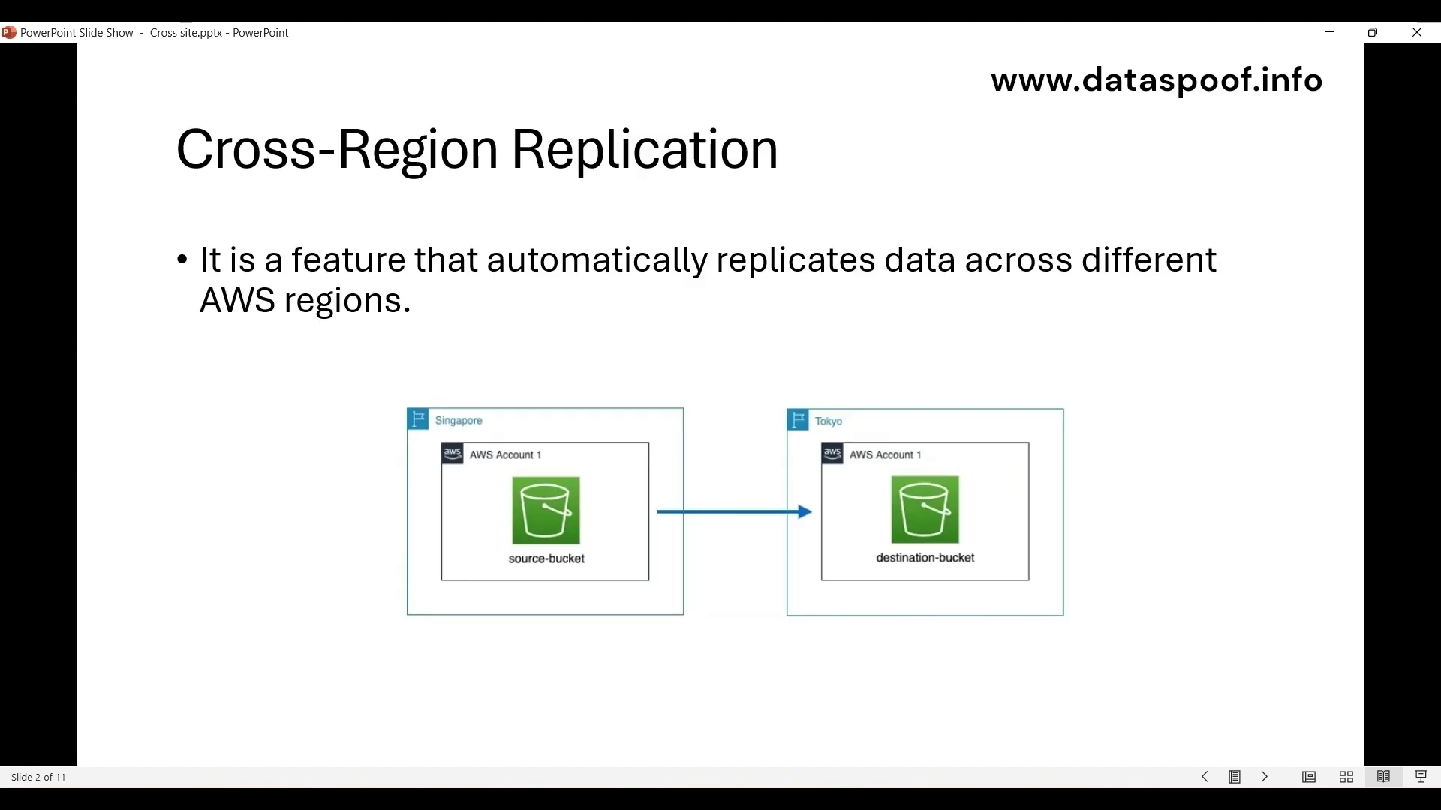
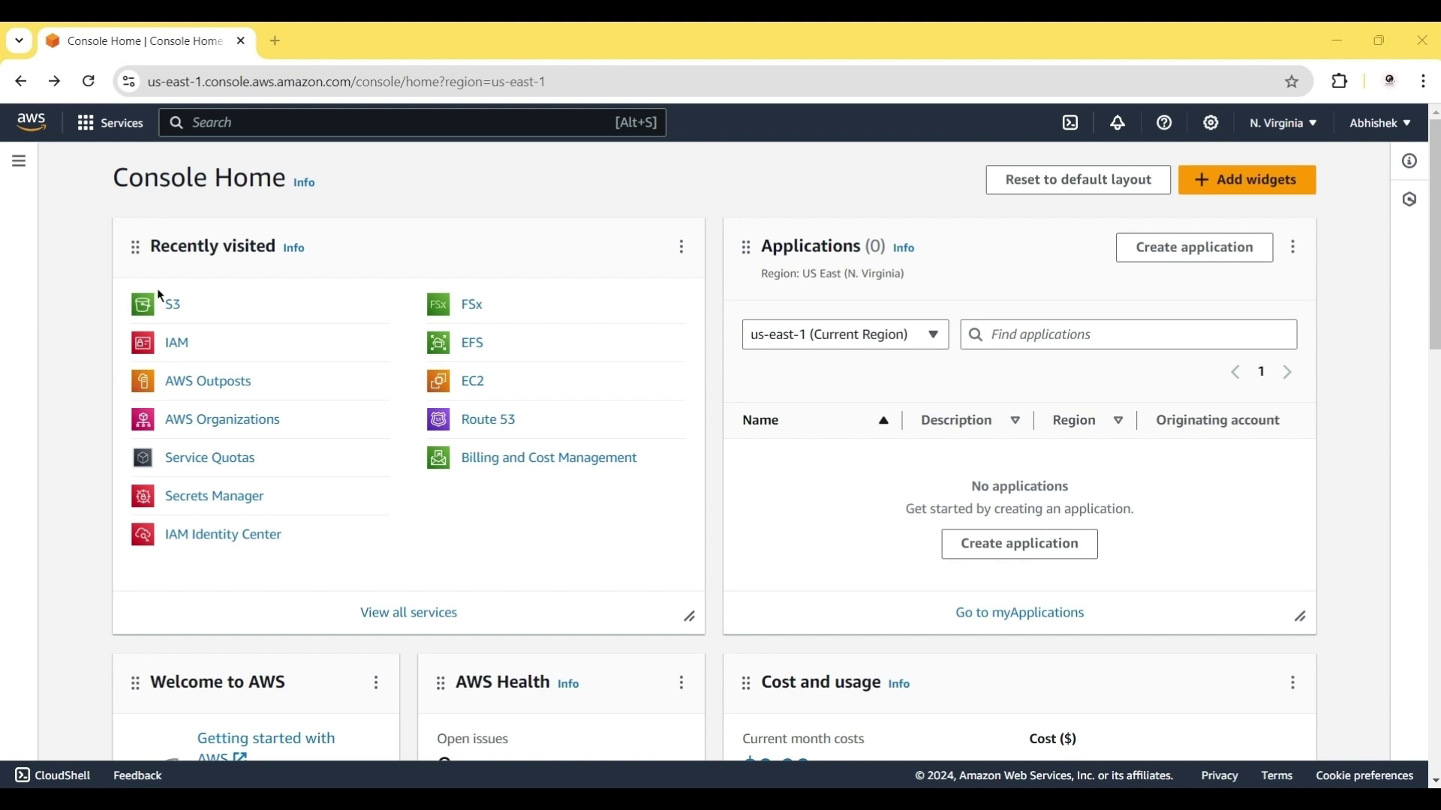
Open the S3 service from the console home and start creating a bucket in US East (N. Virginia)
click(172, 304)
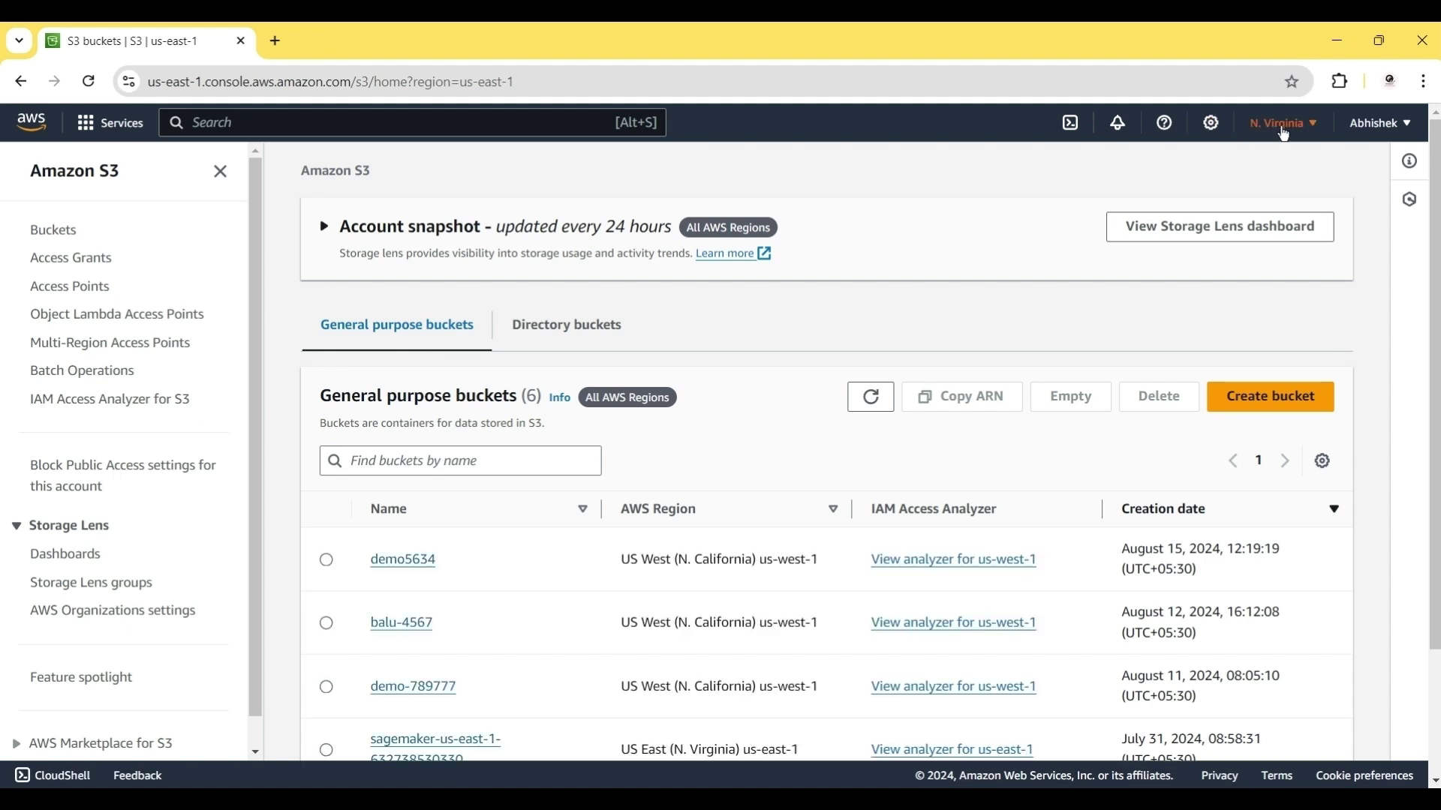
click(1284, 129)
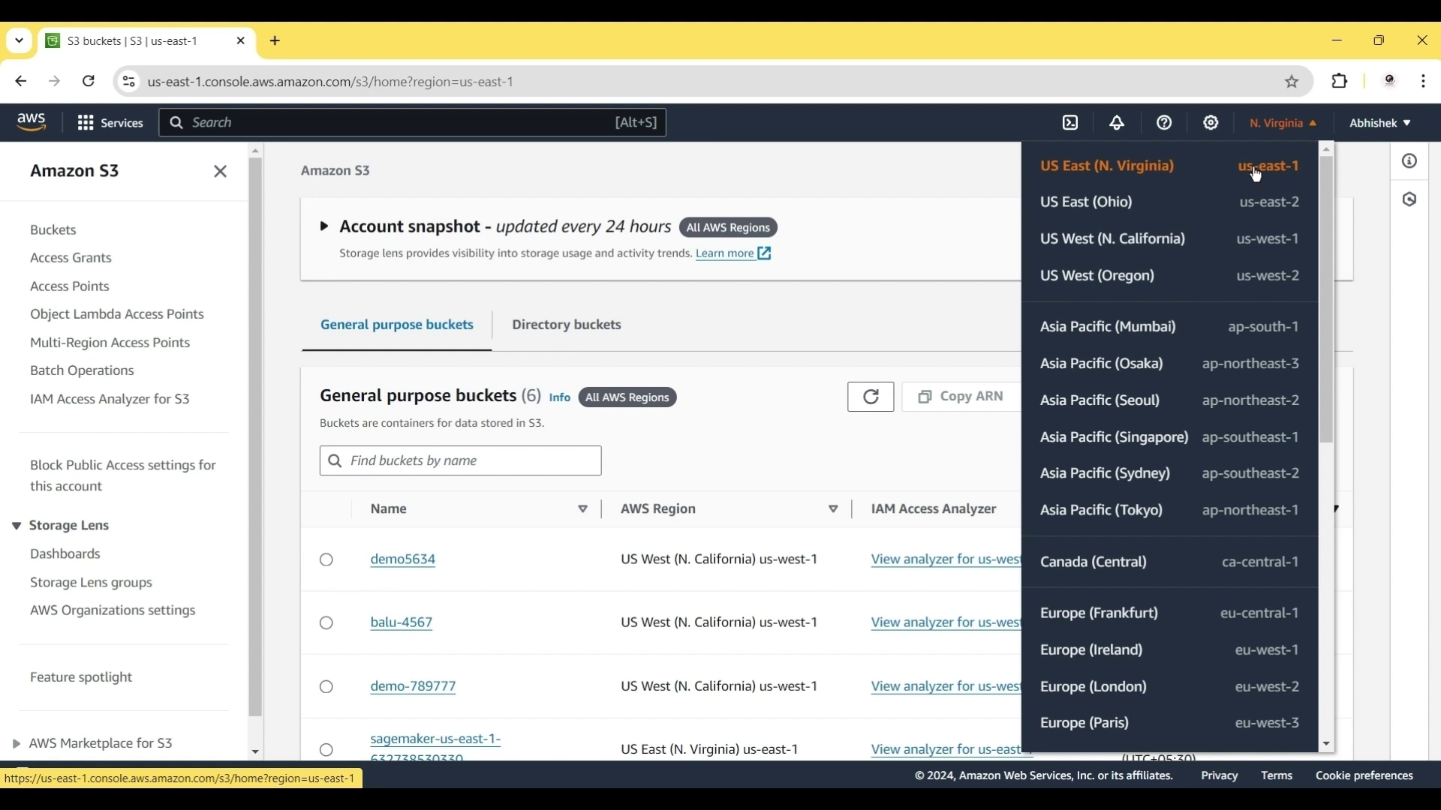
click(1378, 299)
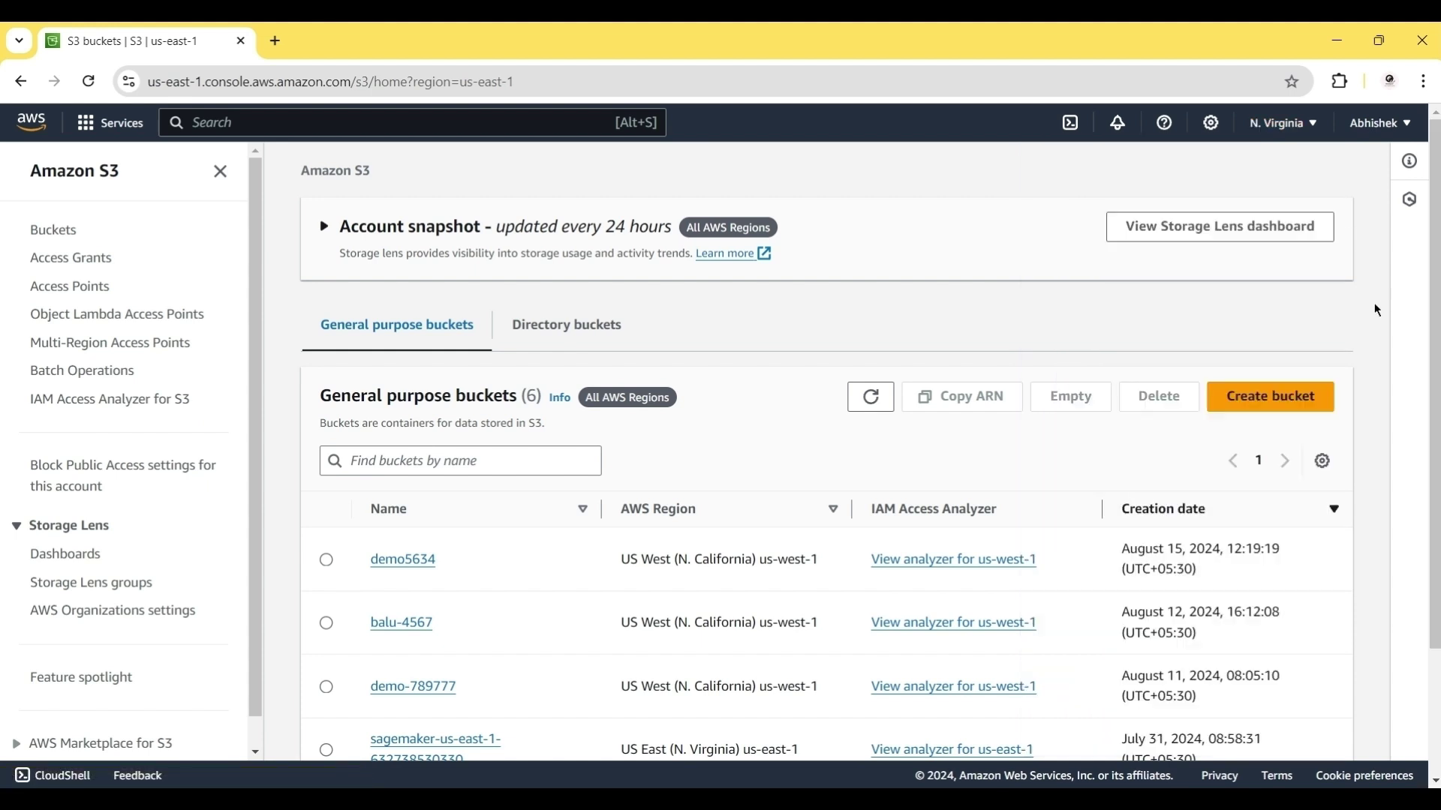
click(1276, 395)
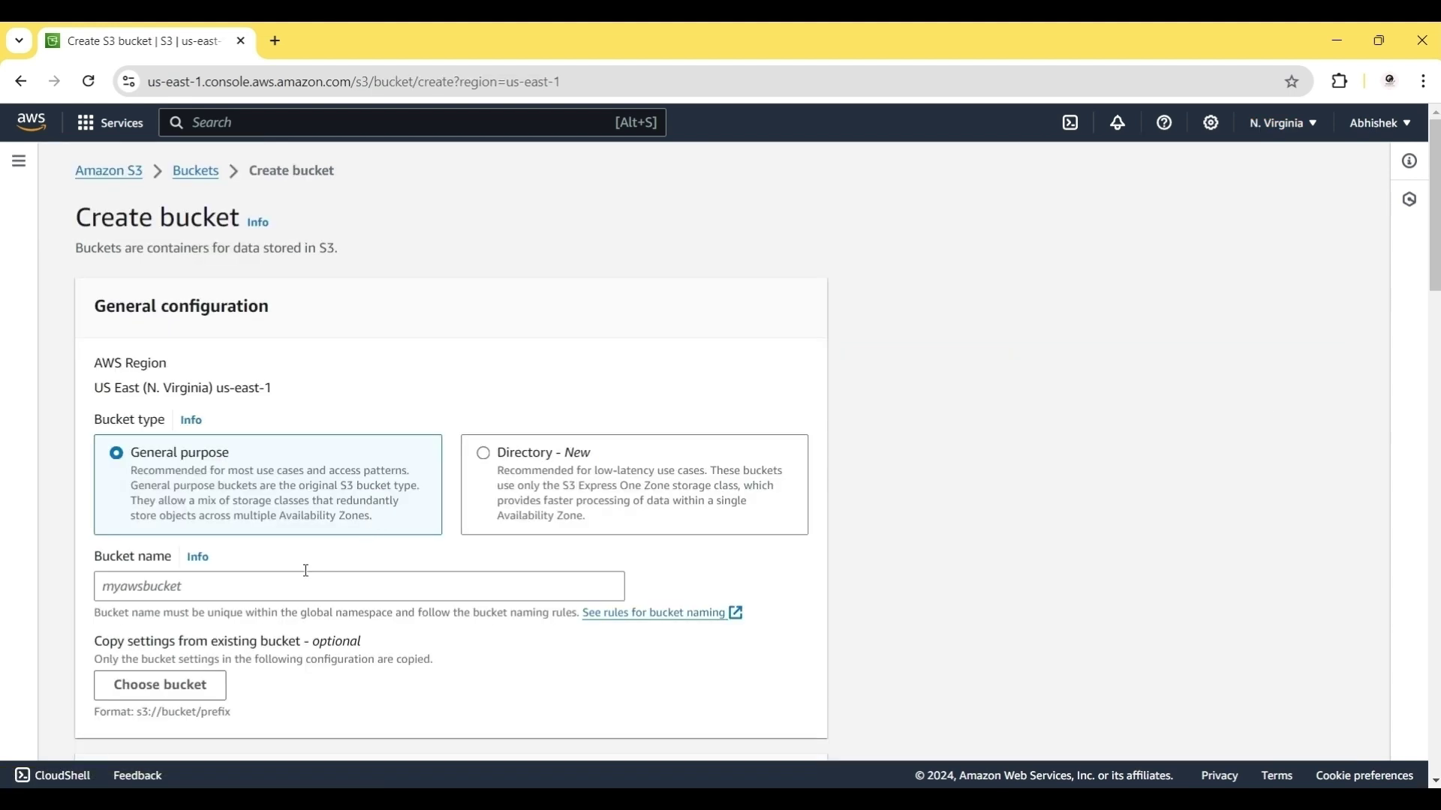
Name the new general purpose source bucket crr-source-32541
click(285, 590)
text(cr)
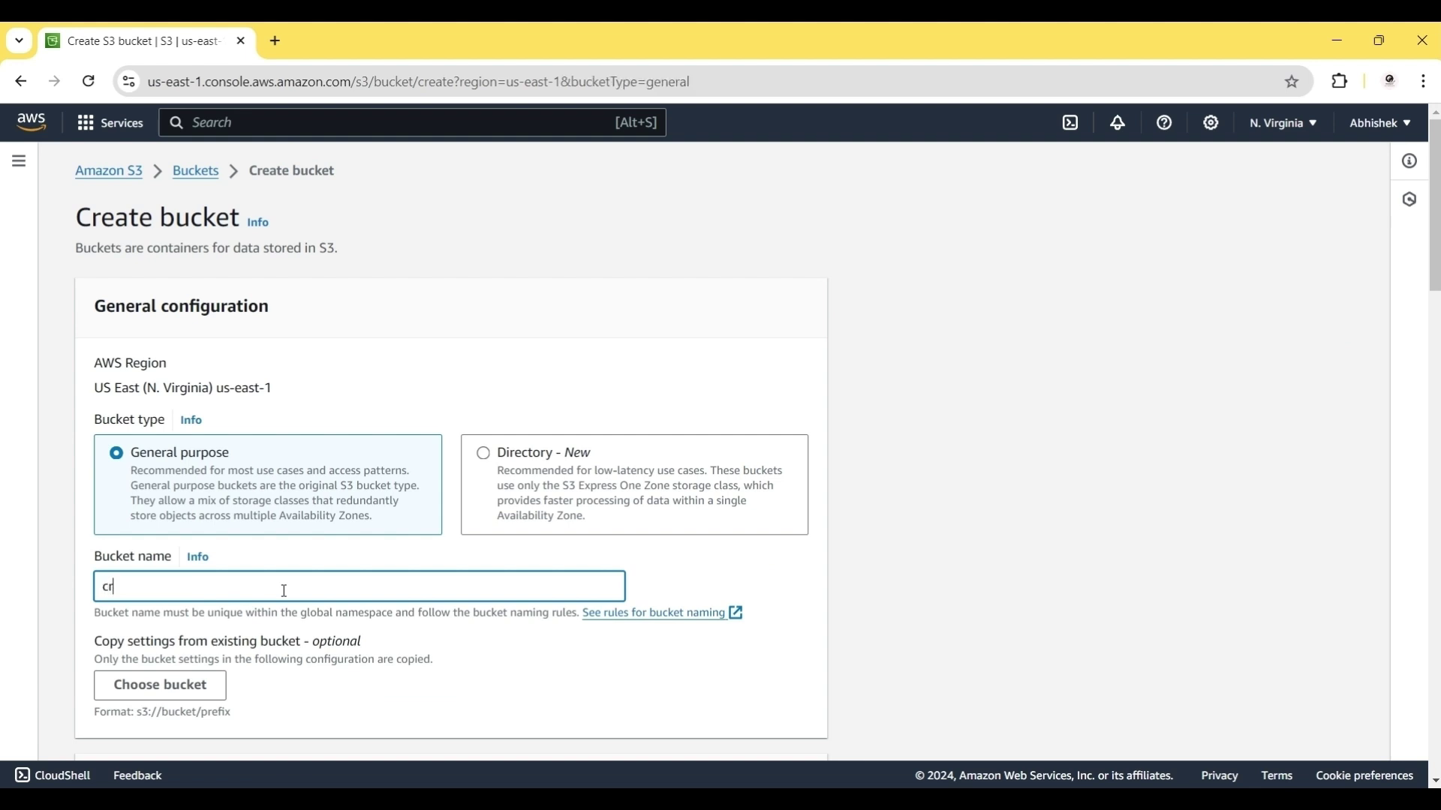
text(r-source-32541)
Enable versioning for the source bucket, keeping the other default settings, and create it
scroll(284, 591, down, 5)
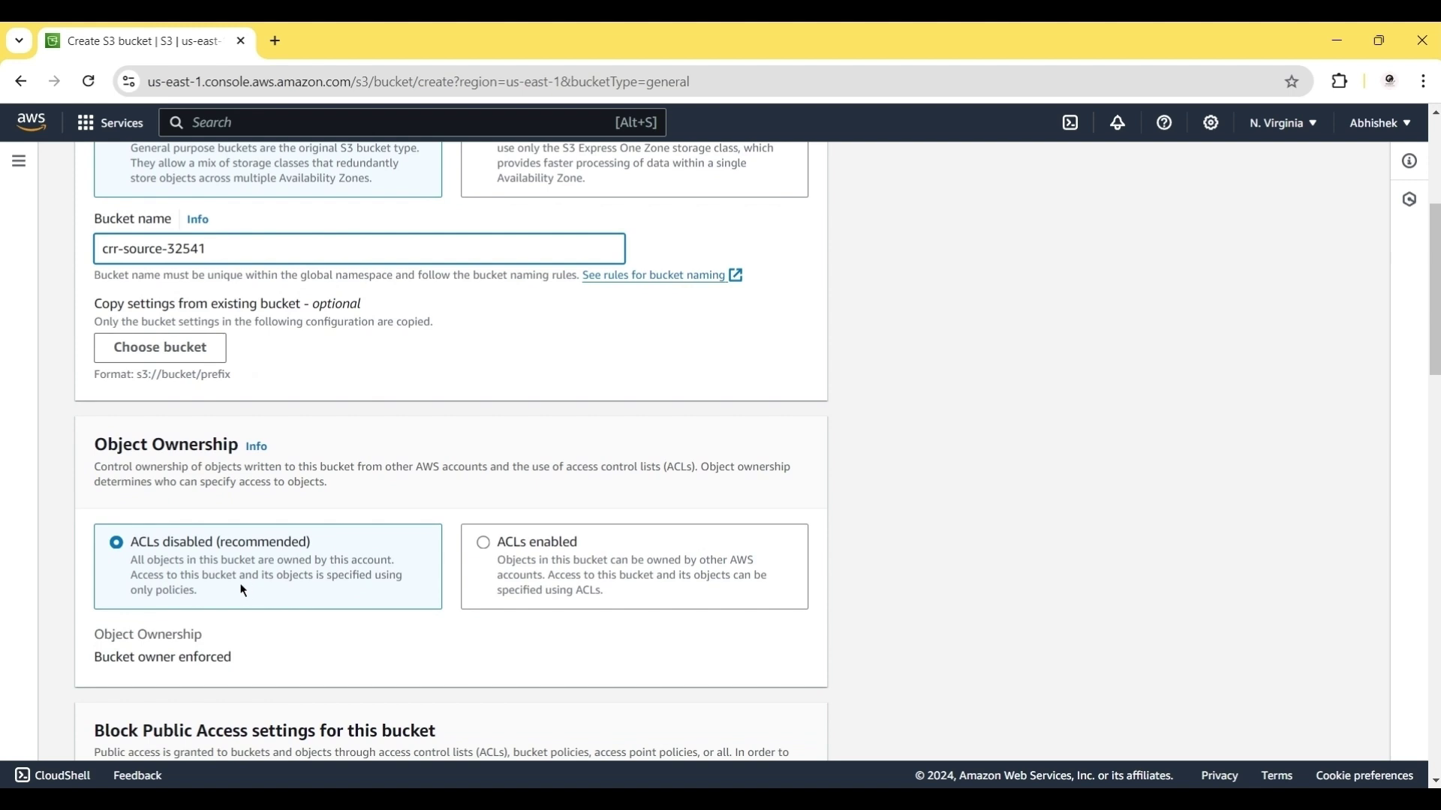
scroll(273, 565, down, 4)
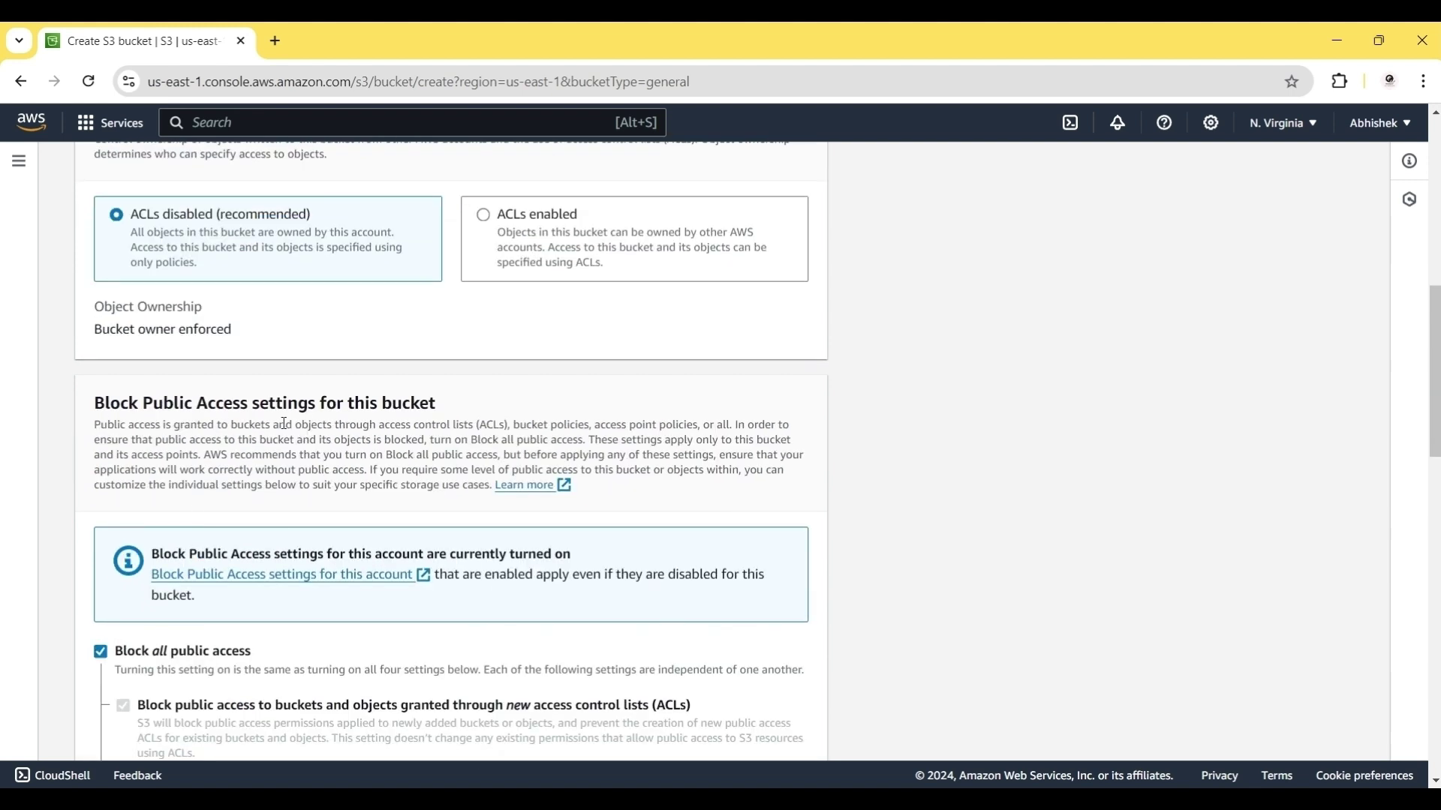
scroll(180, 612, down, 1)
scroll(185, 612, down, 8)
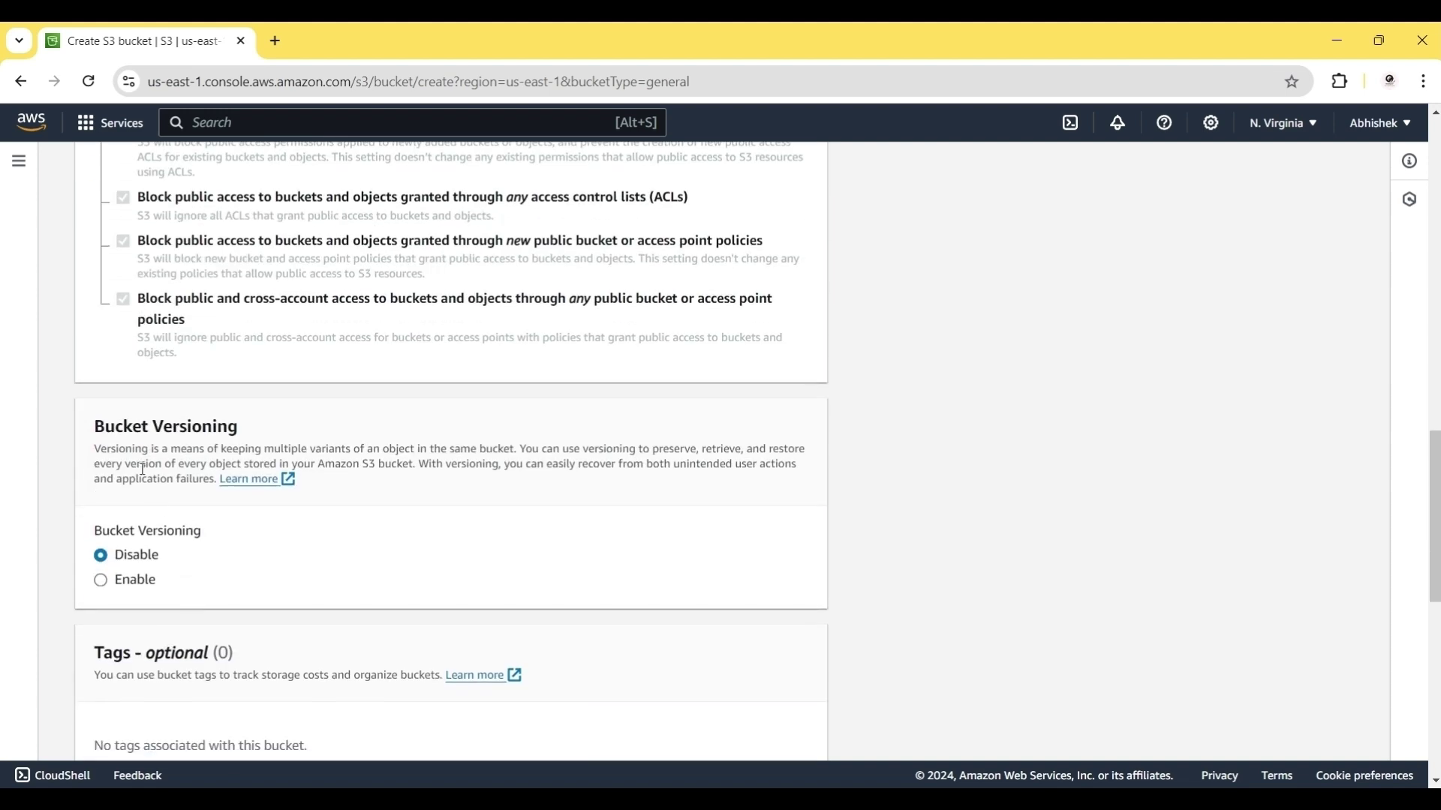
click(101, 581)
scroll(309, 569, down, 10)
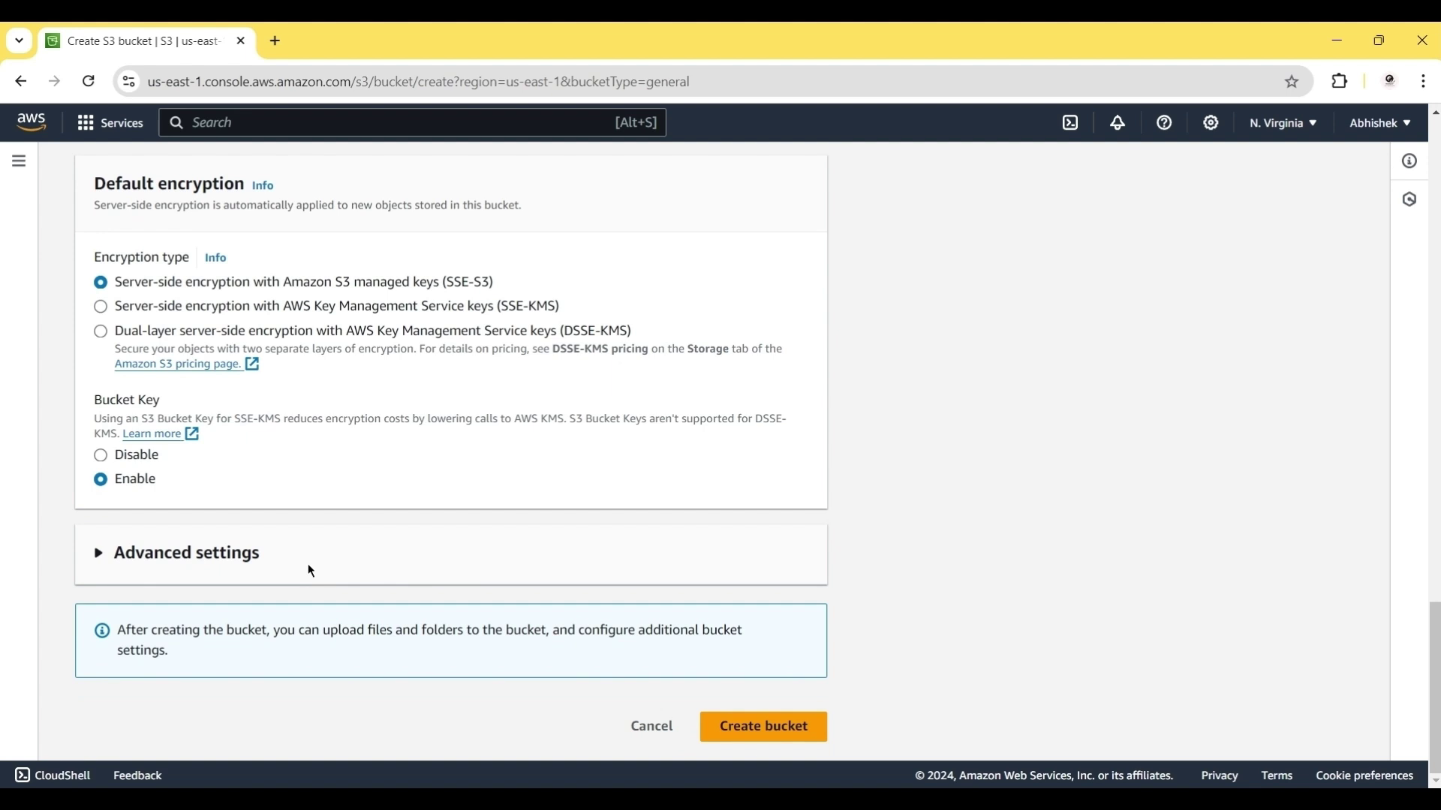
click(791, 739)
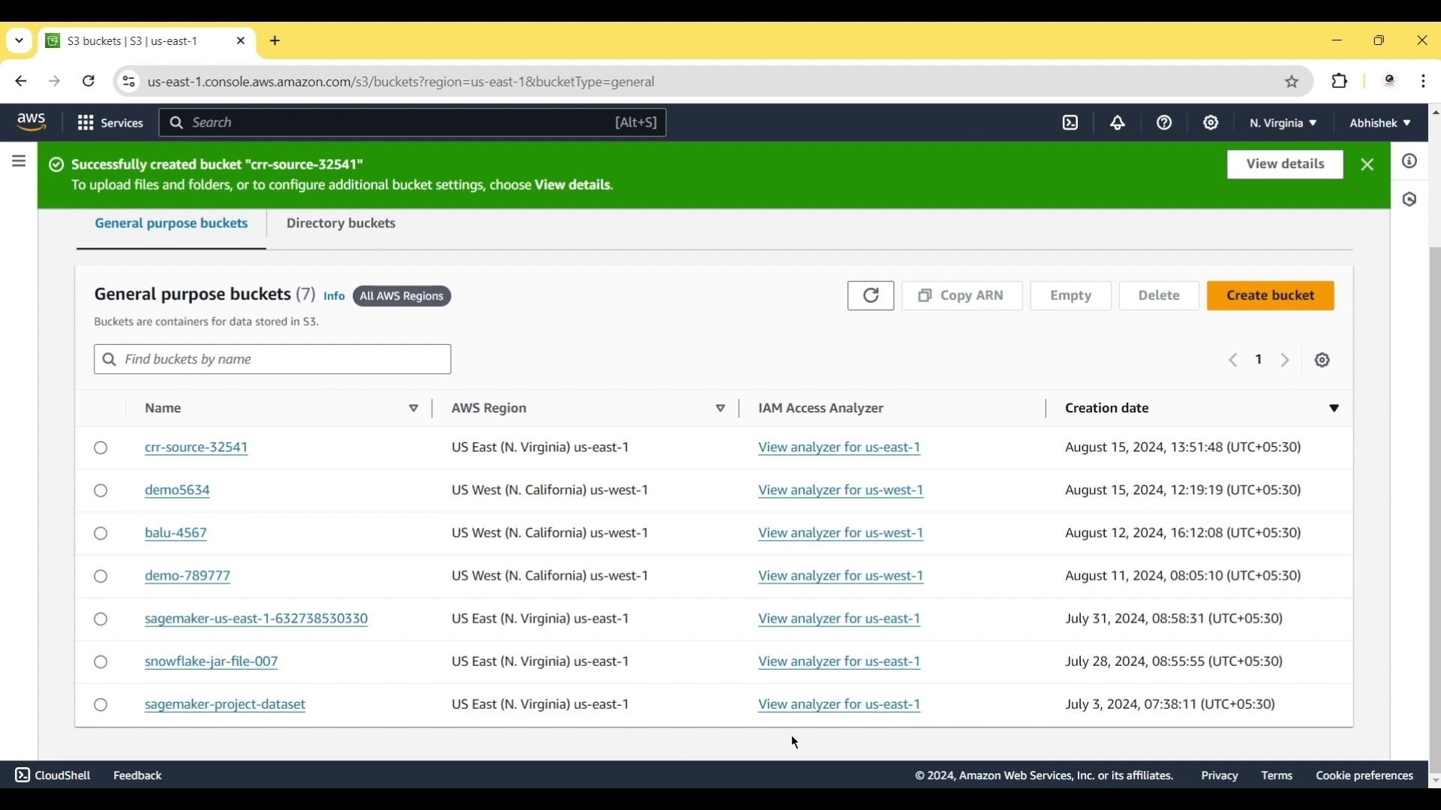
Switch the region to US West (N. California) and start a new bucket there named crr-dest-3254
scroll(798, 725, up, 2)
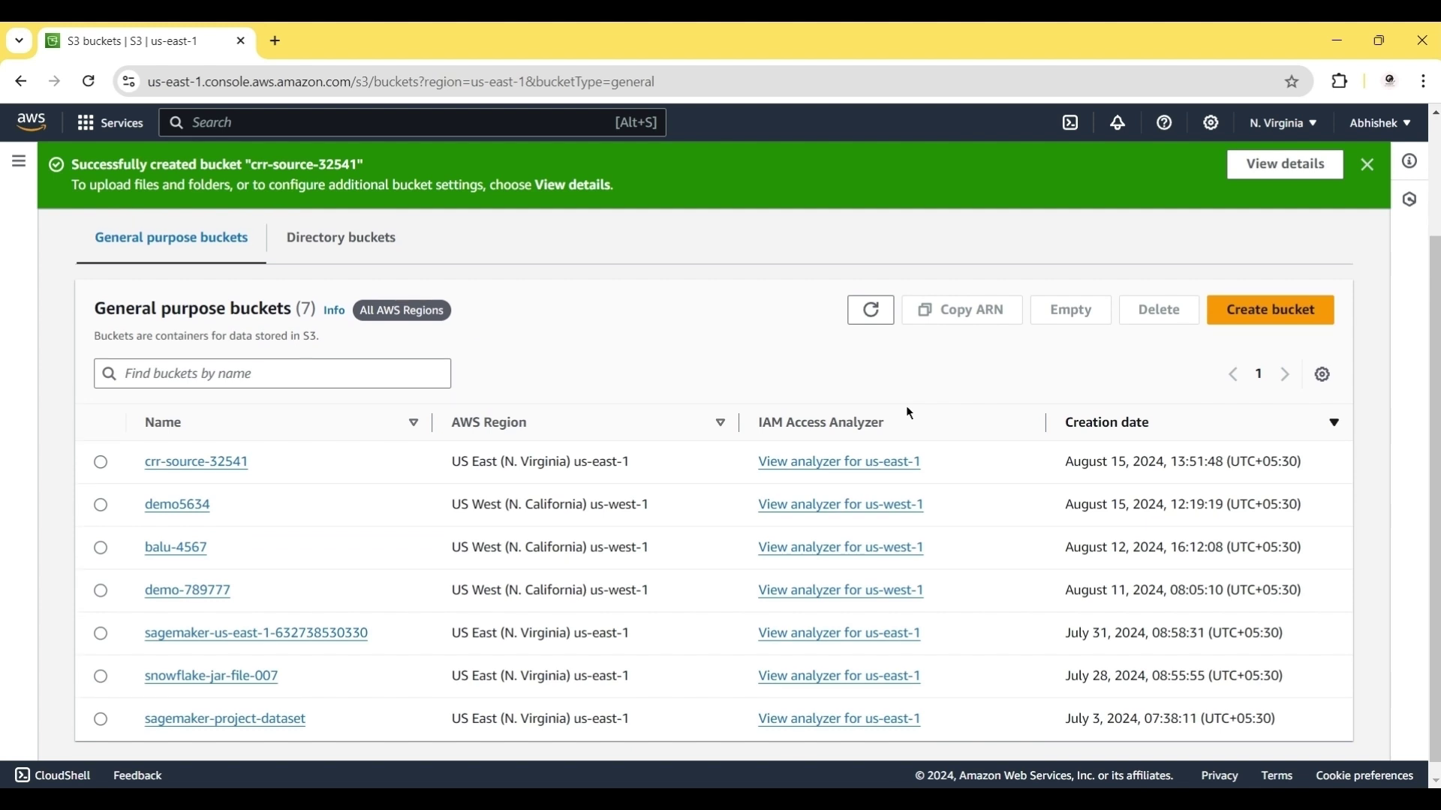
click(1311, 126)
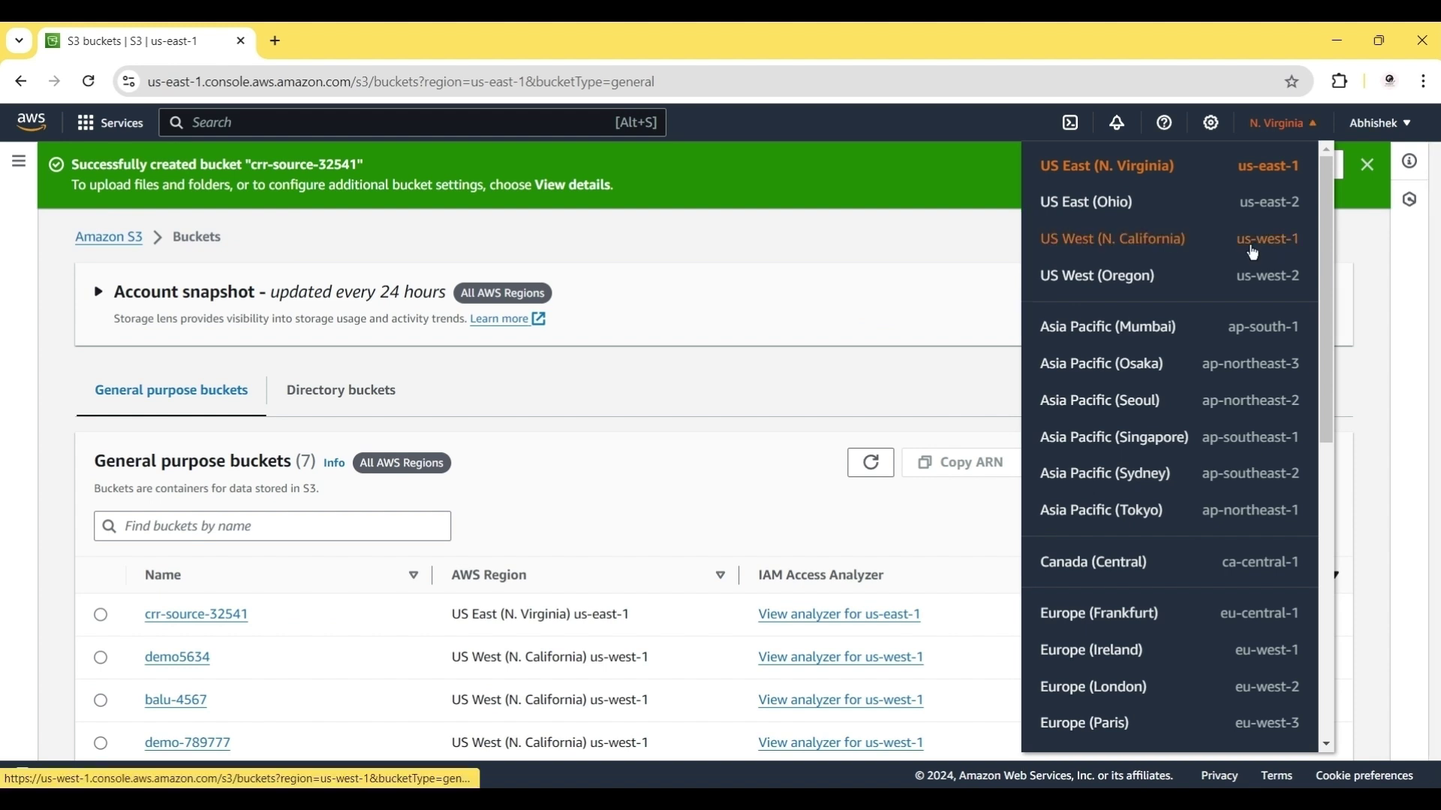
click(1252, 252)
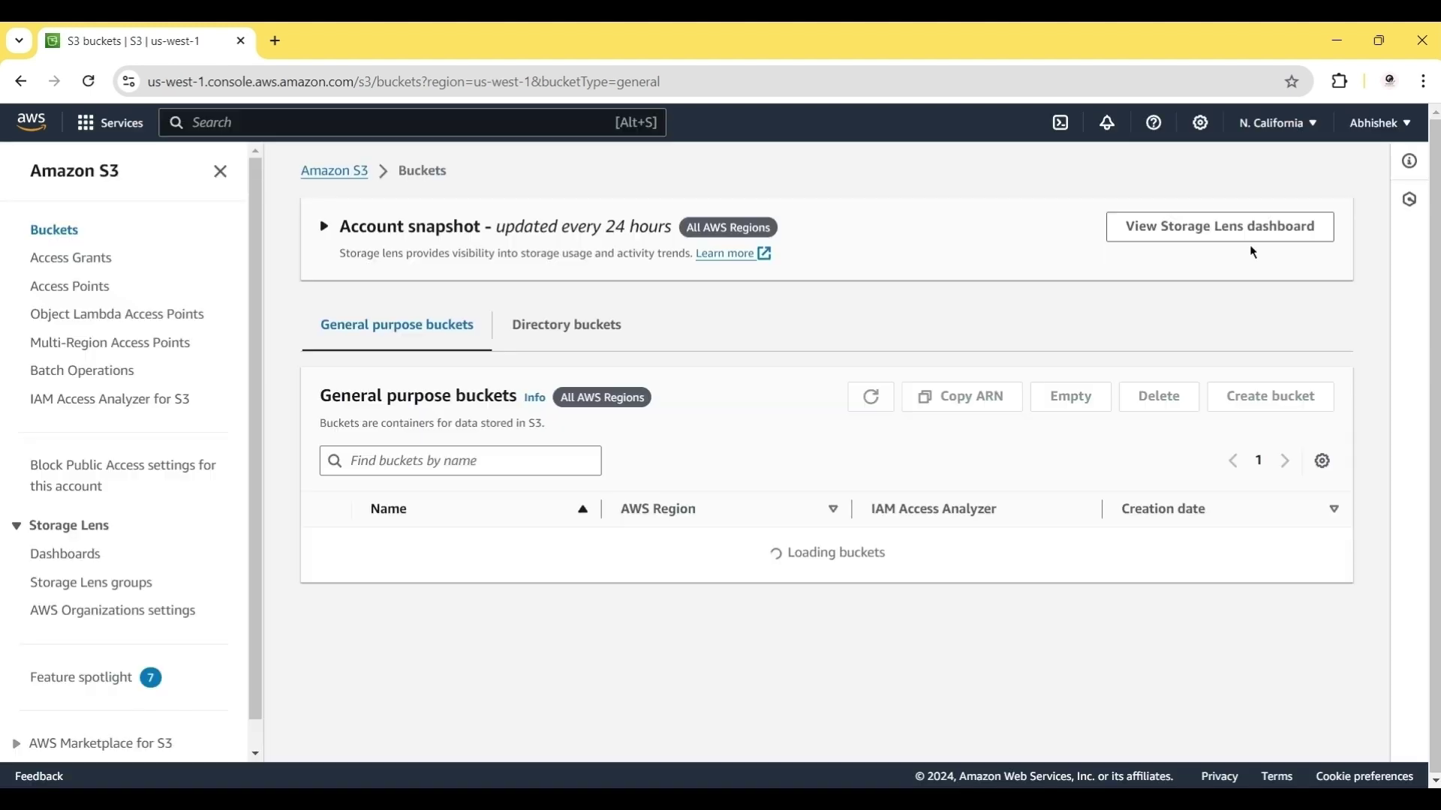
click(1263, 396)
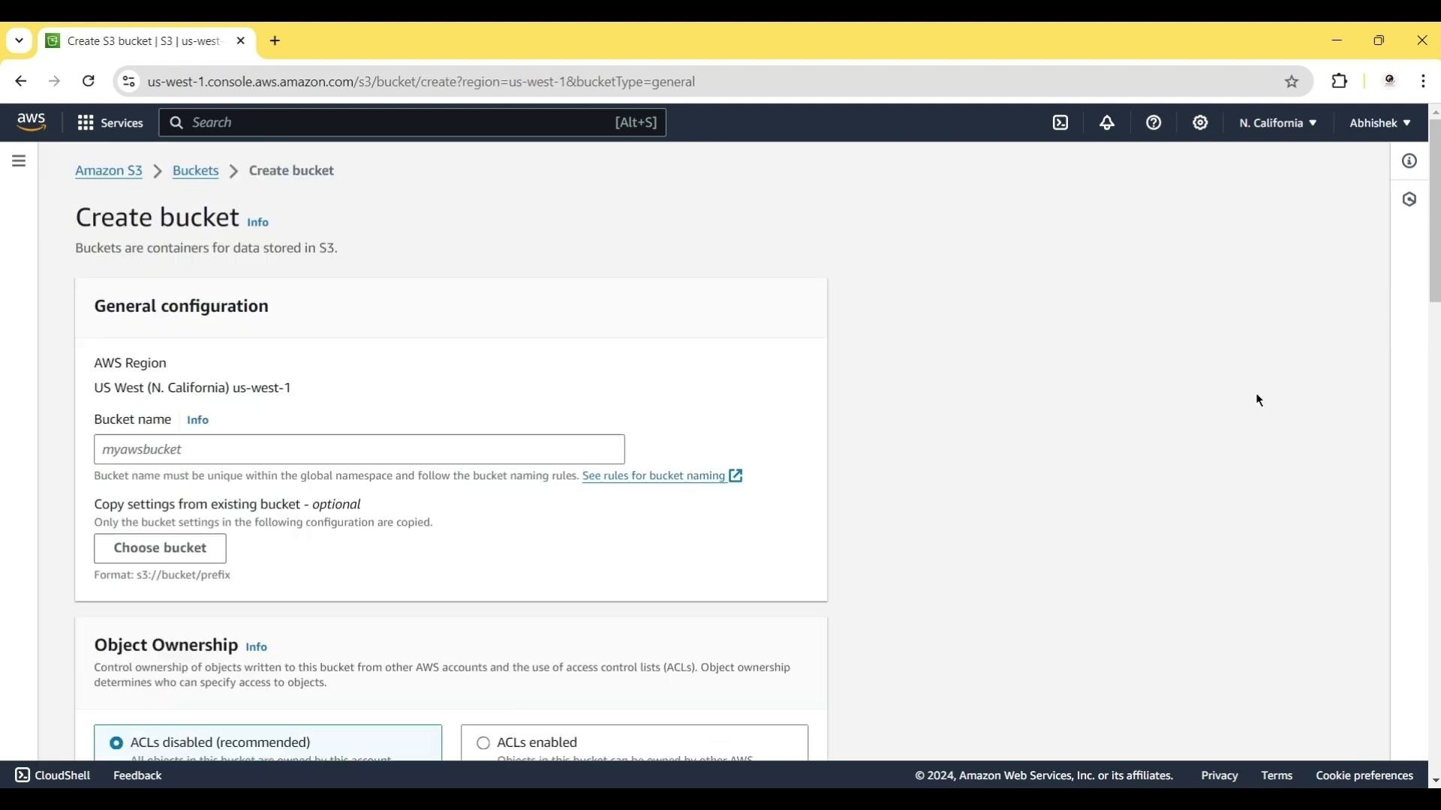
click(319, 445)
text(c)
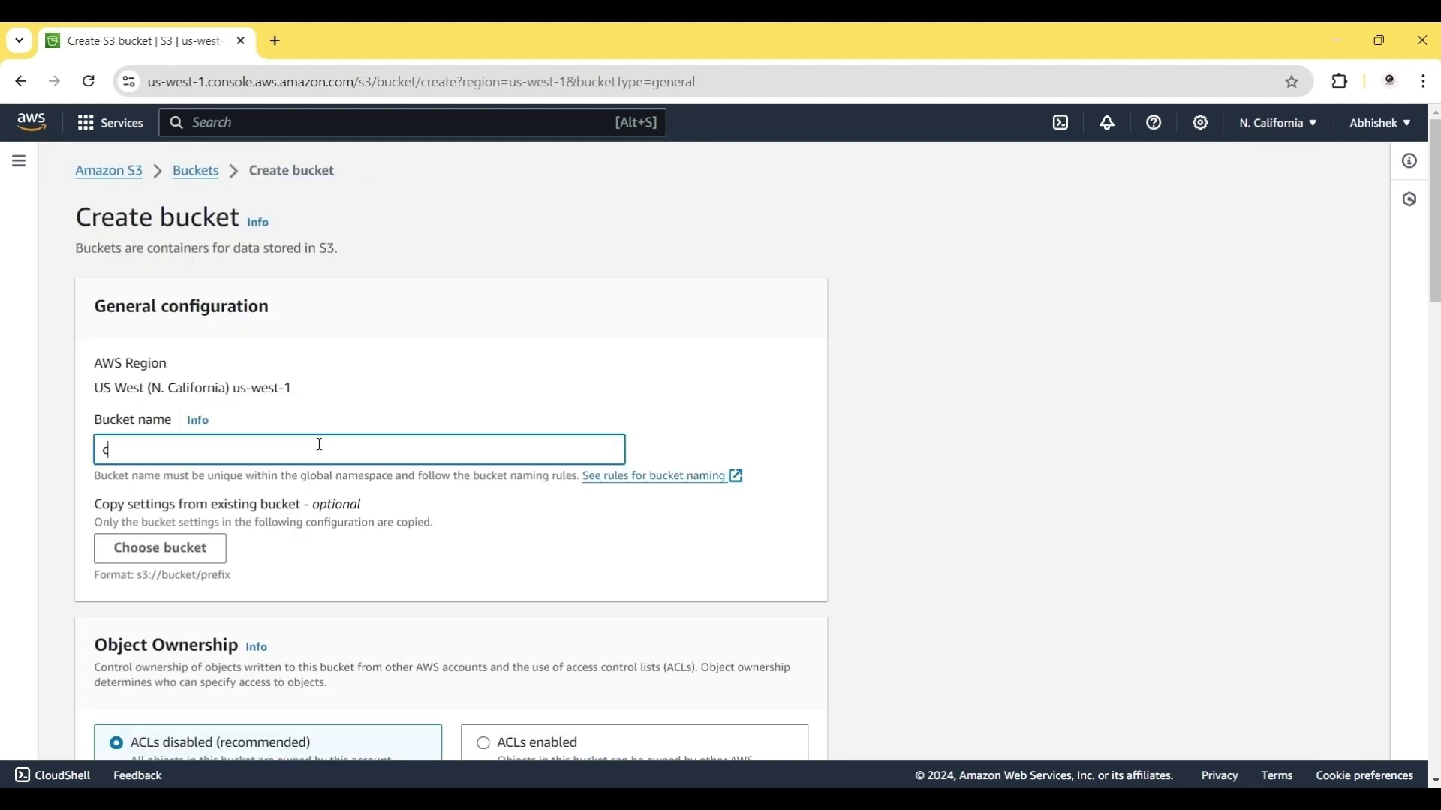
text(rr-dest-3254)
Enable versioning for the destination bucket and create it with the remaining default settings
scroll(320, 445, down, 4)
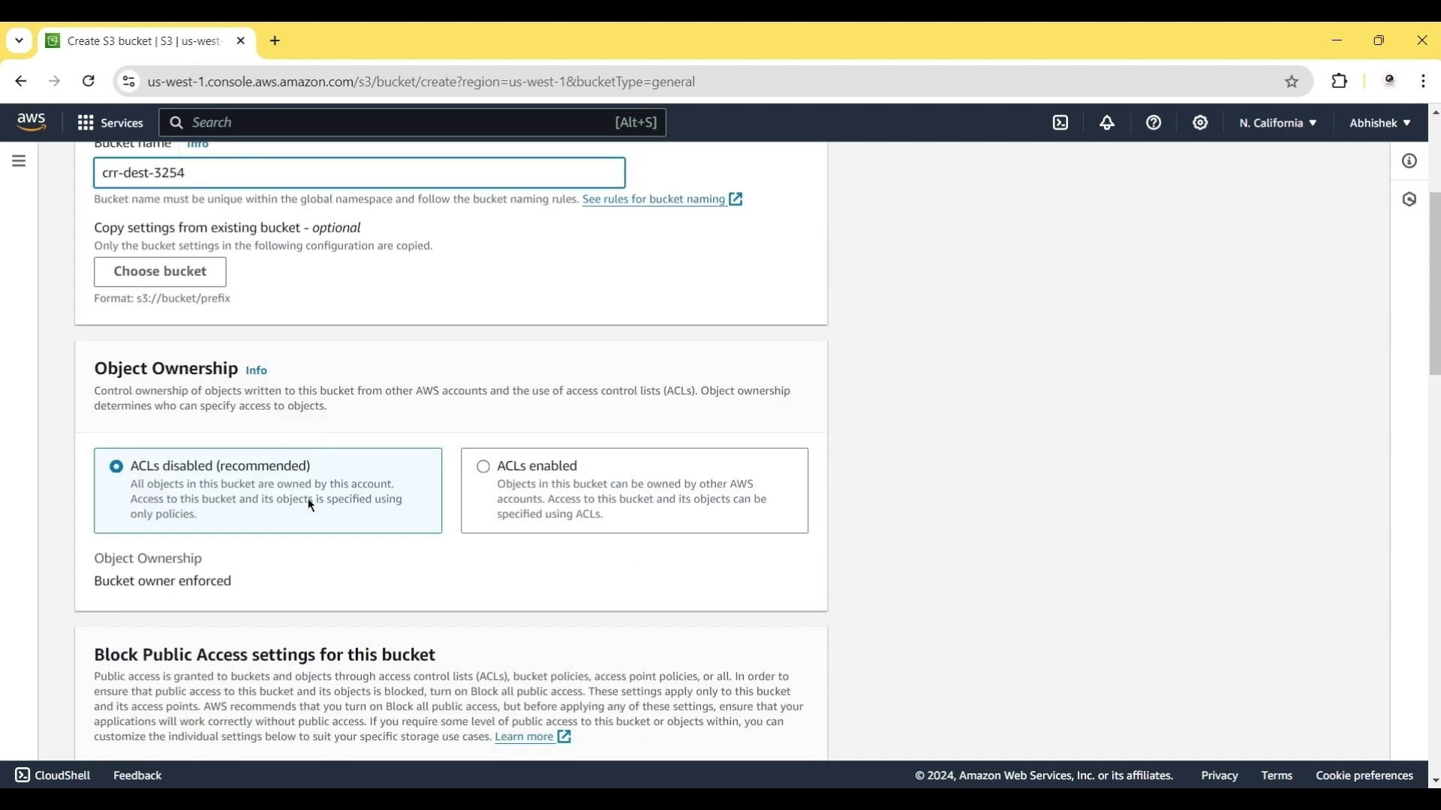
scroll(310, 504, down, 5)
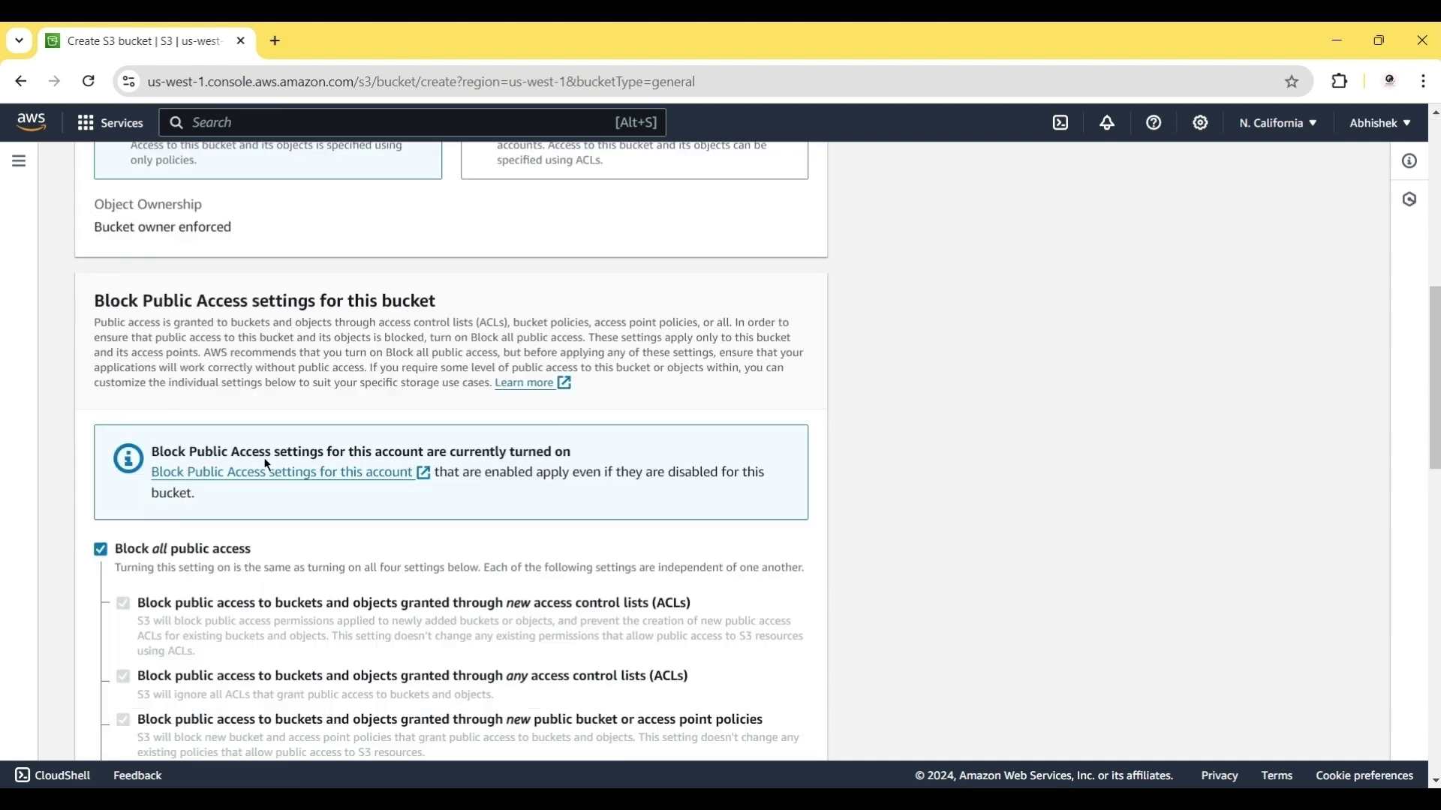
scroll(297, 539, down, 6)
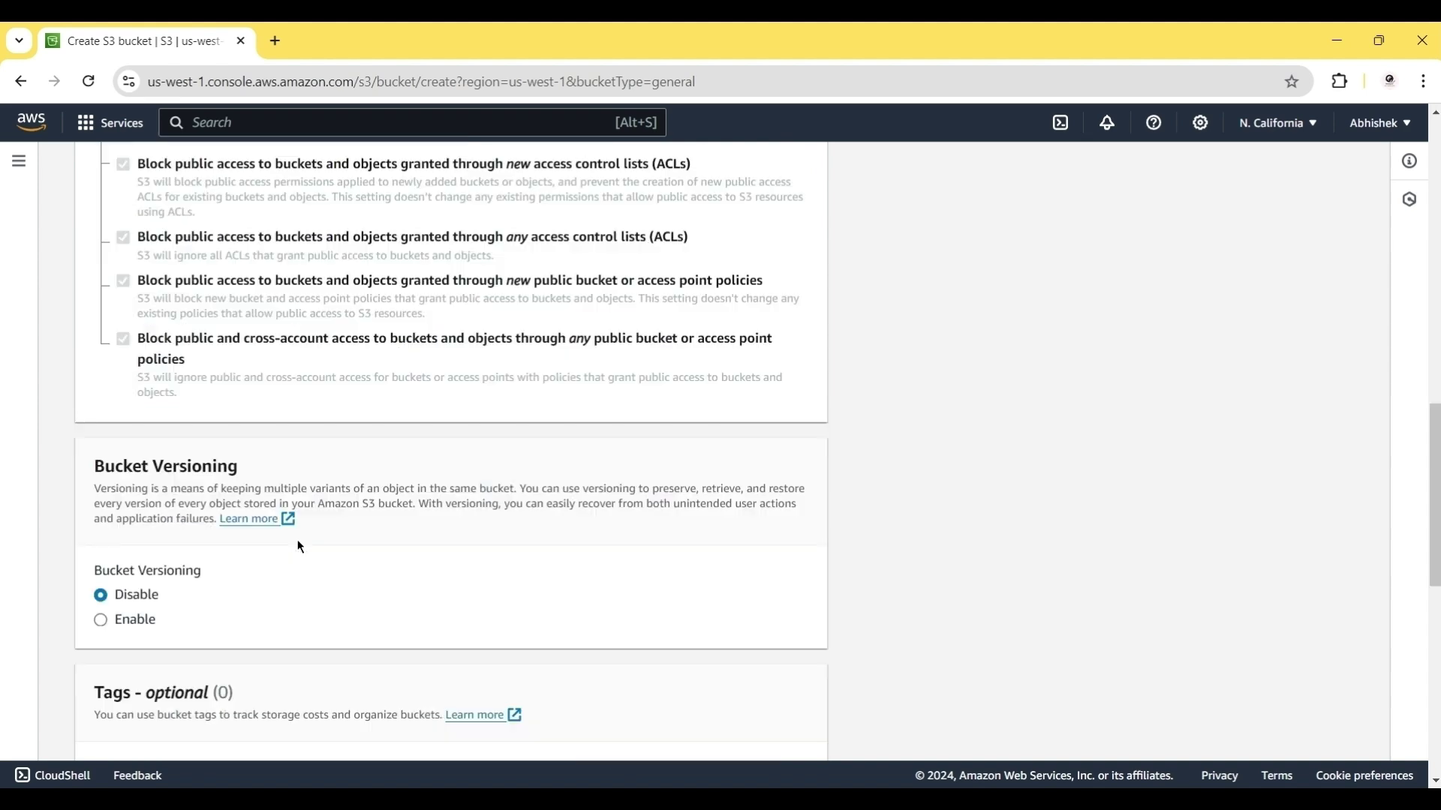
click(126, 554)
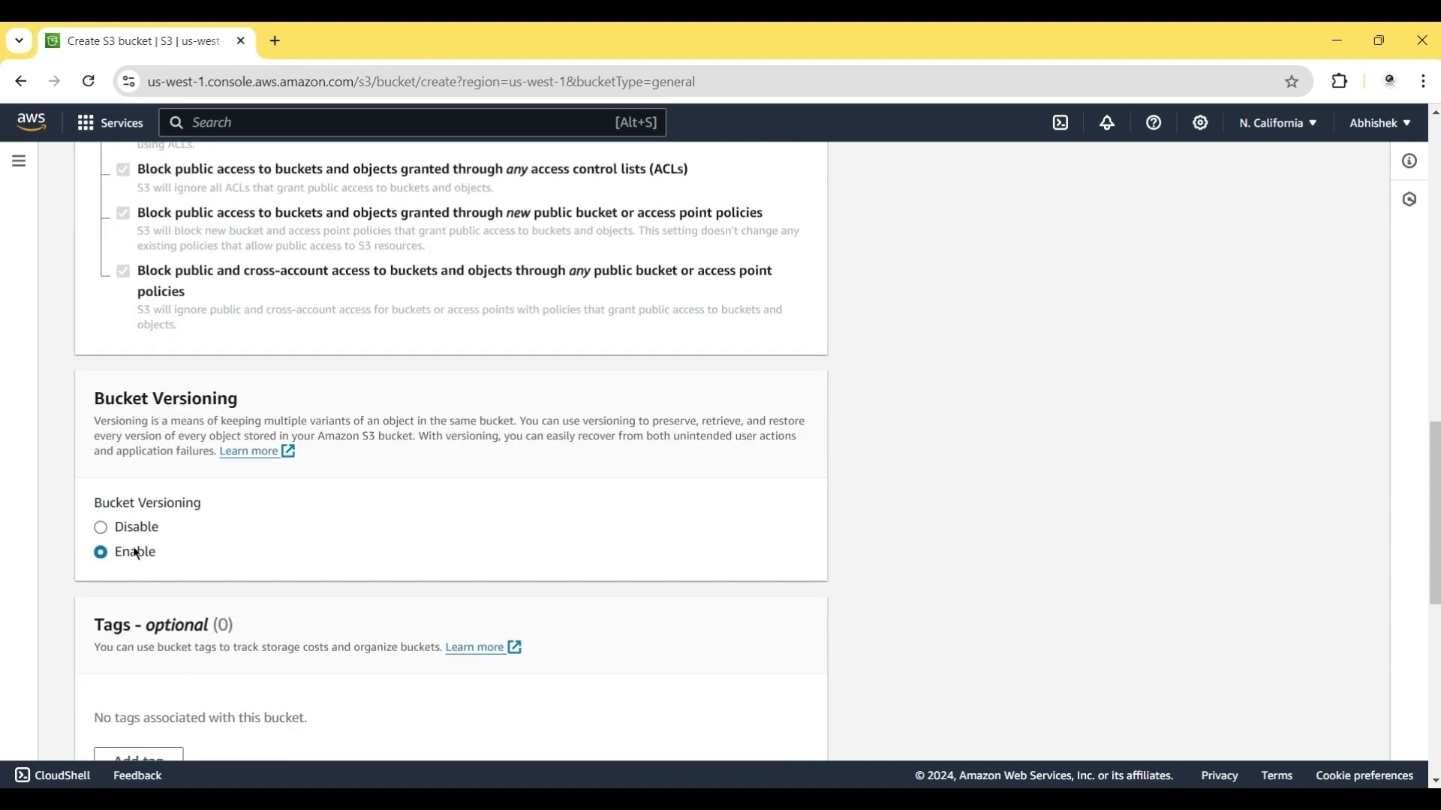
scroll(290, 559, down, 8)
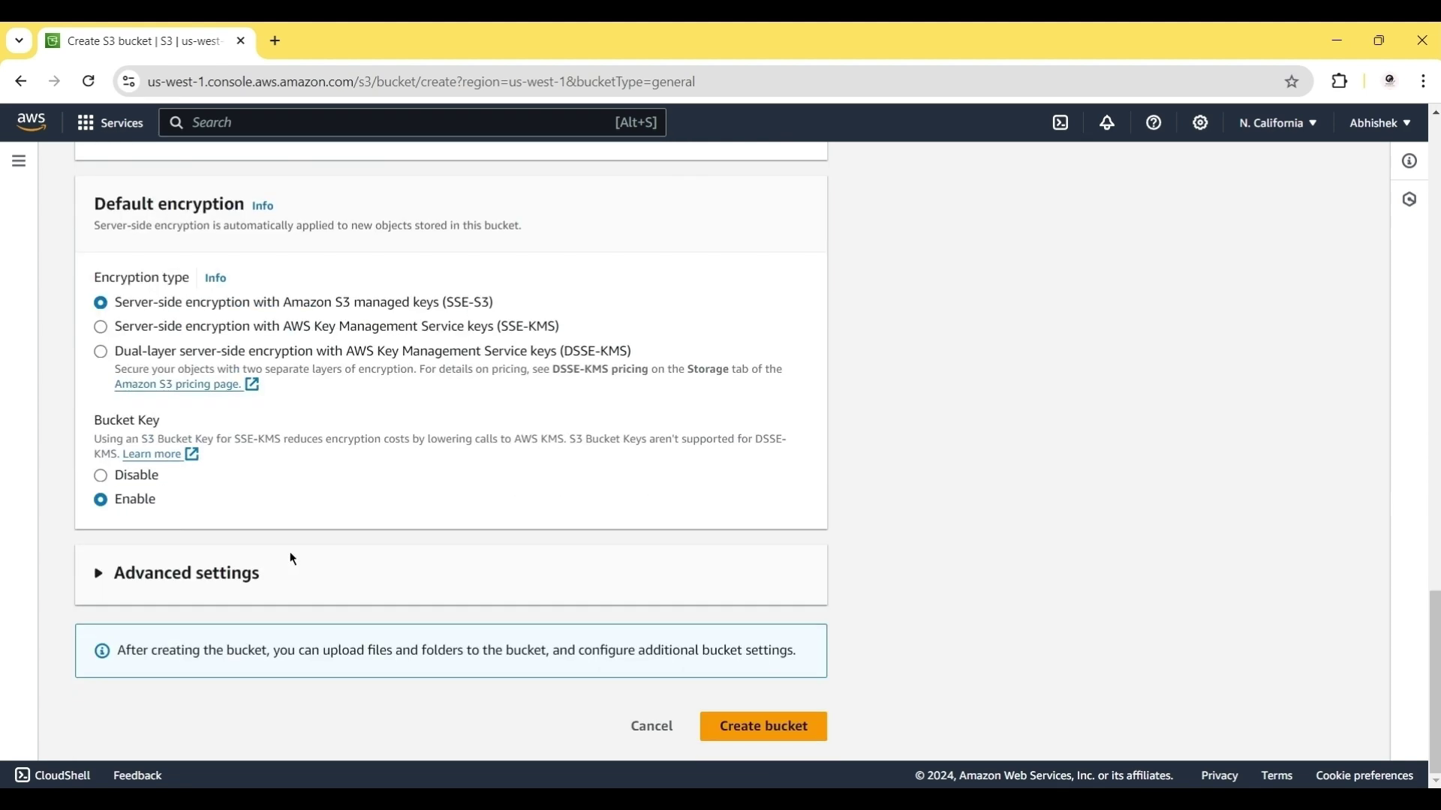
click(759, 721)
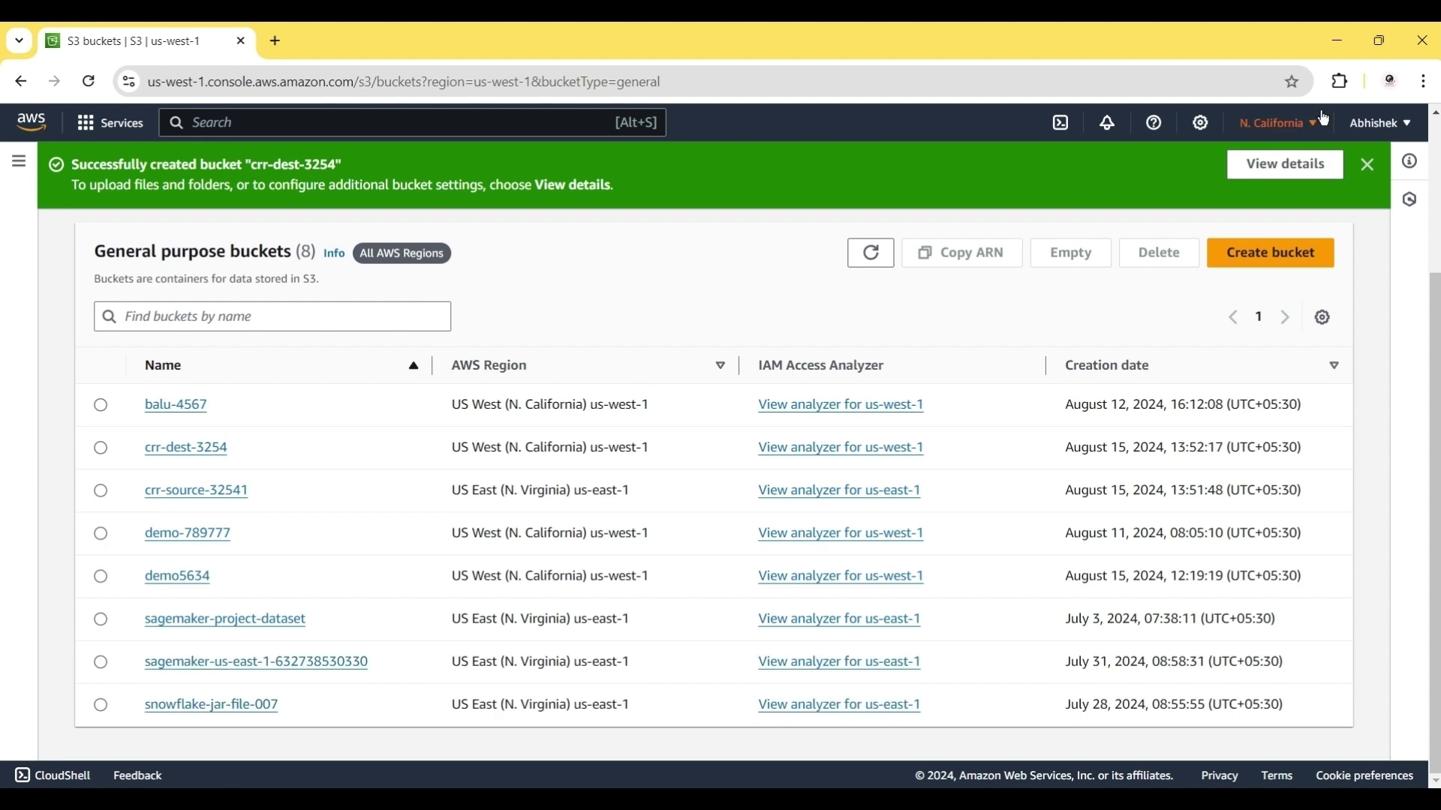
Switch the region back to US East (N. Virginia) and open the bucket crr-source-32541
click(1296, 132)
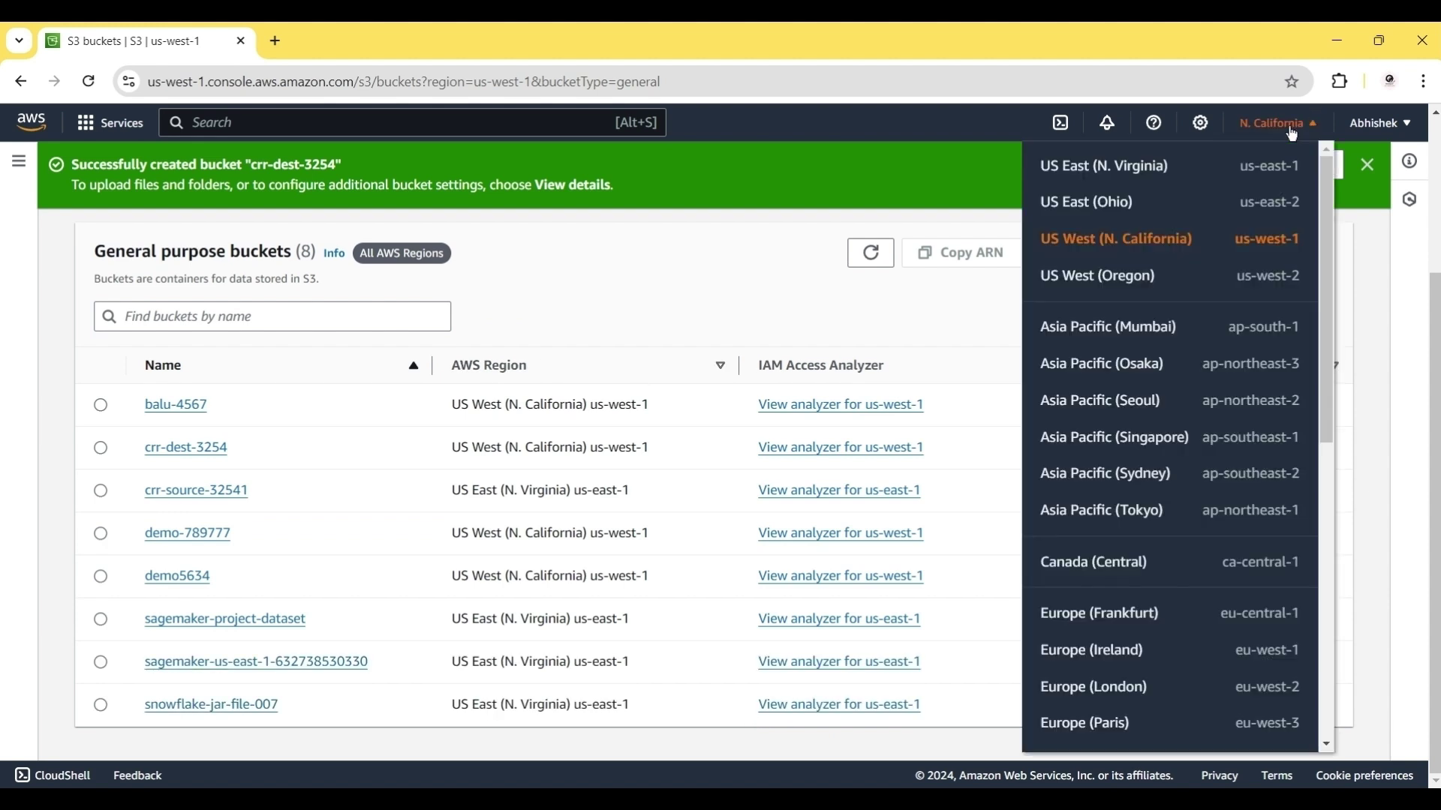
click(1222, 159)
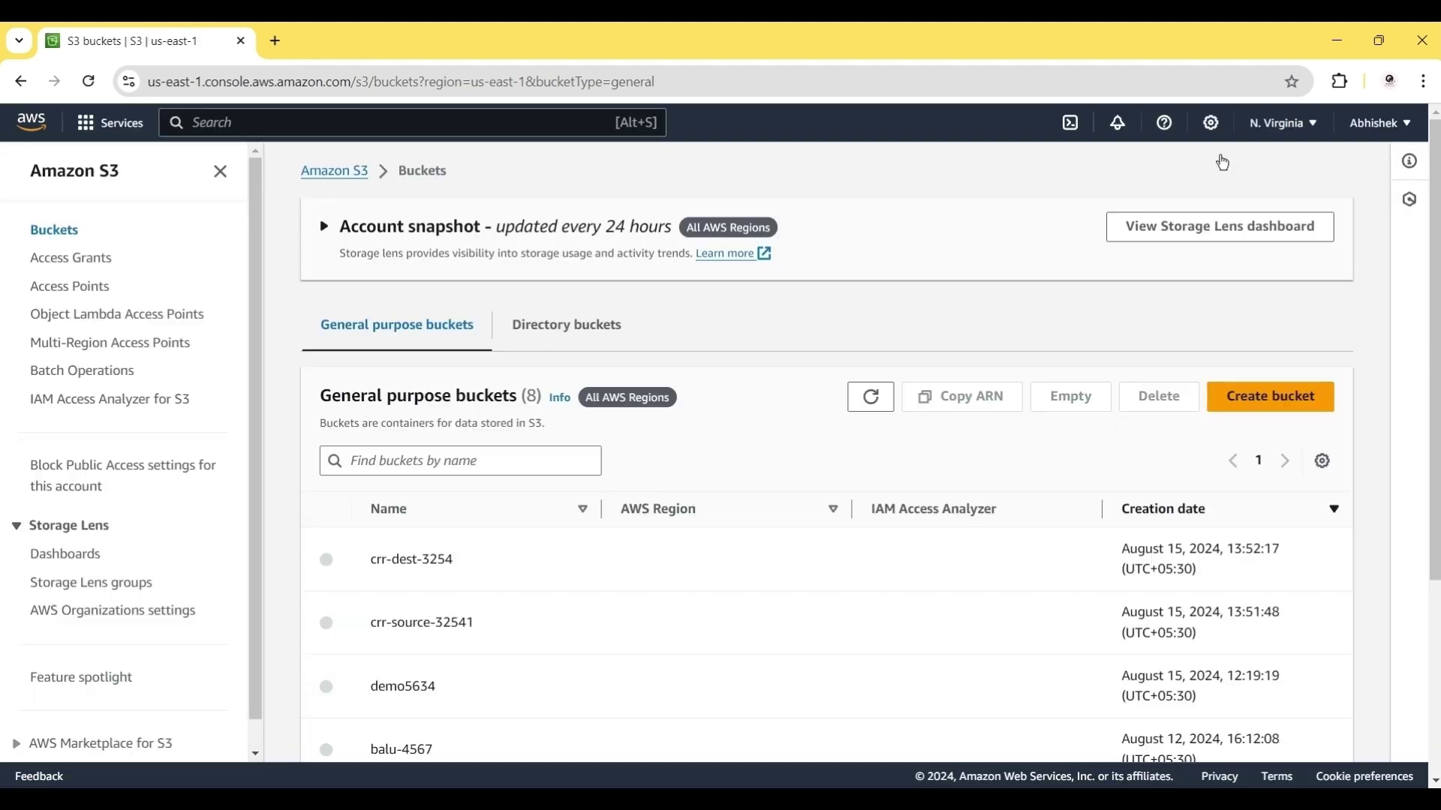
click(426, 624)
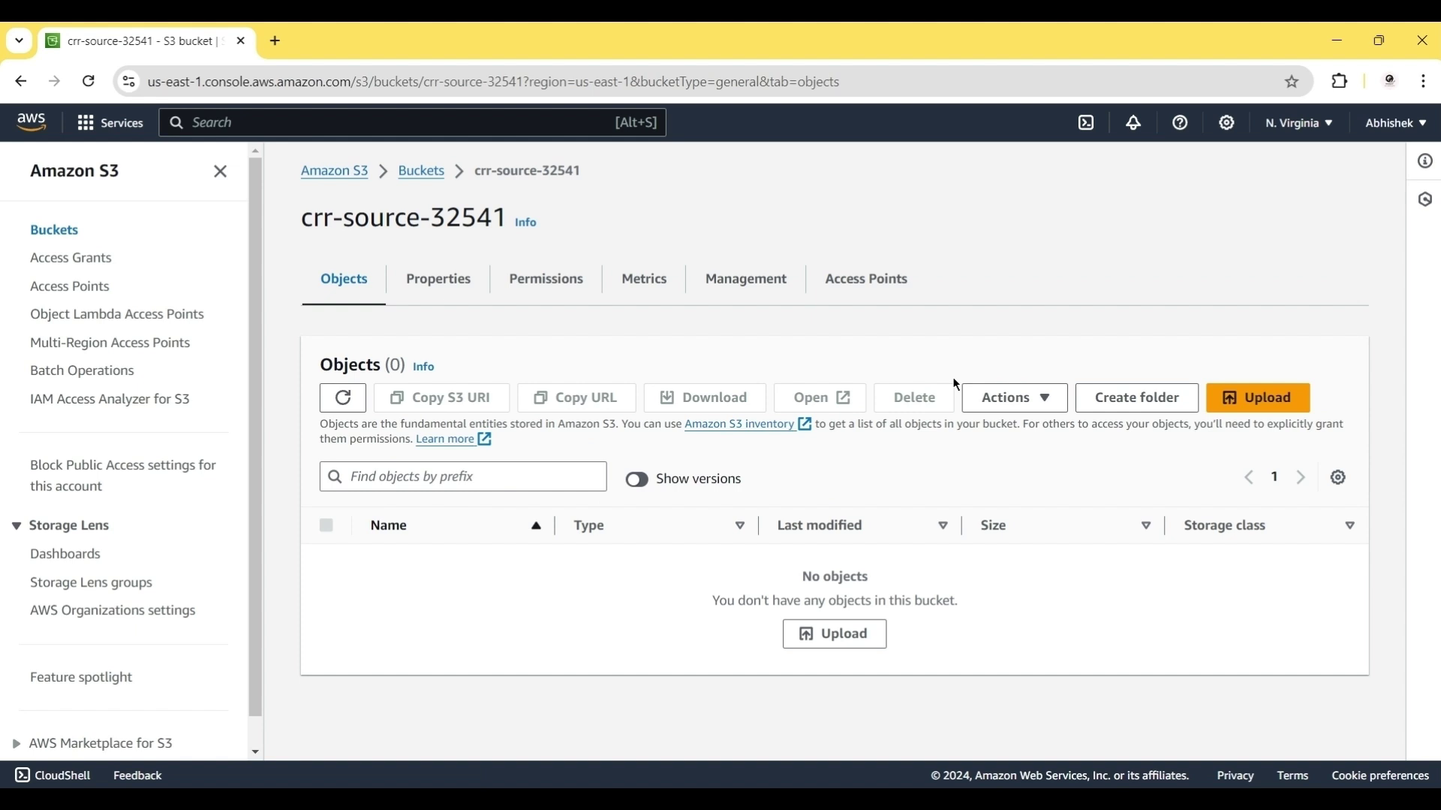
Start an upload to crr-source-32541 and add the file Tweets.csv from the Downloads folder
click(1256, 398)
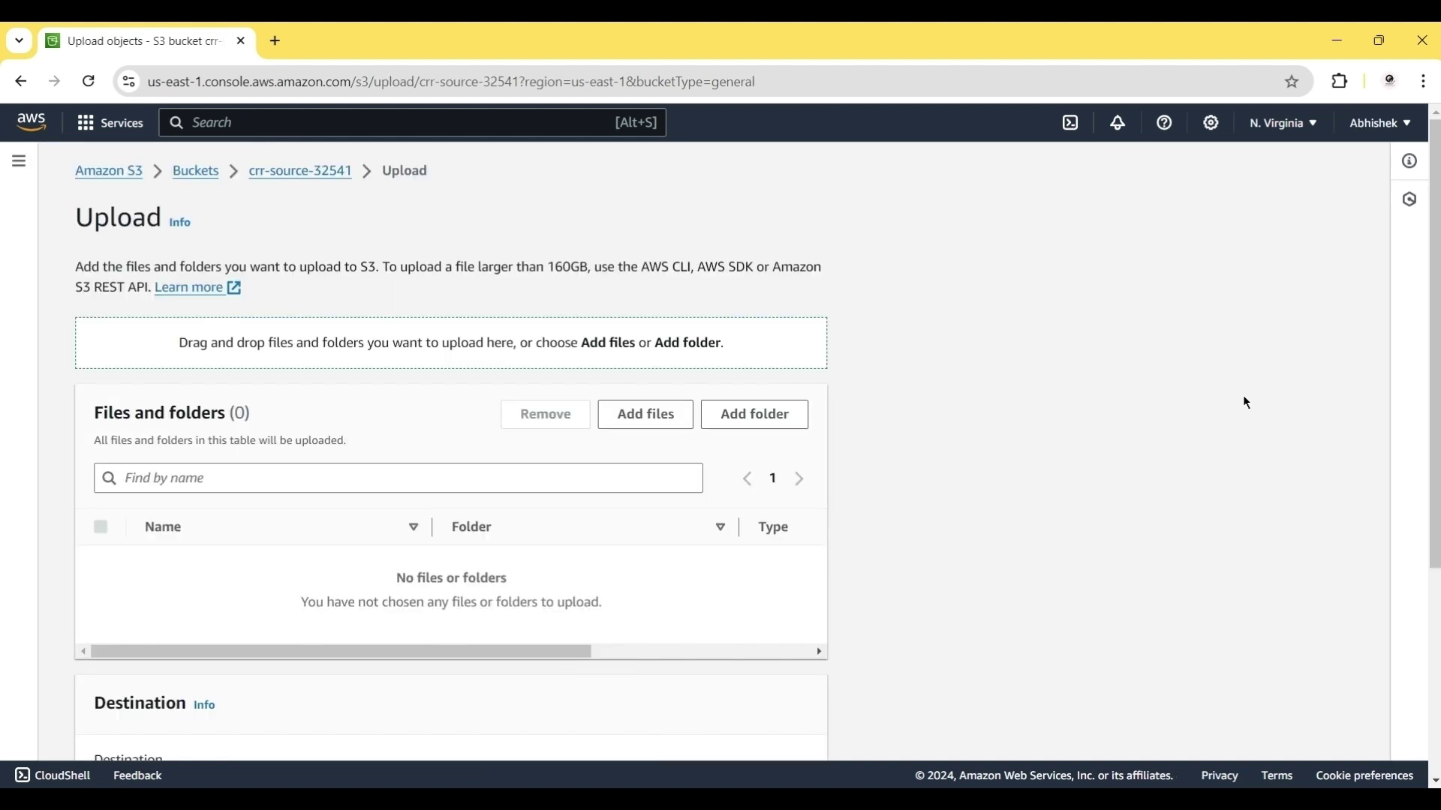
click(645, 416)
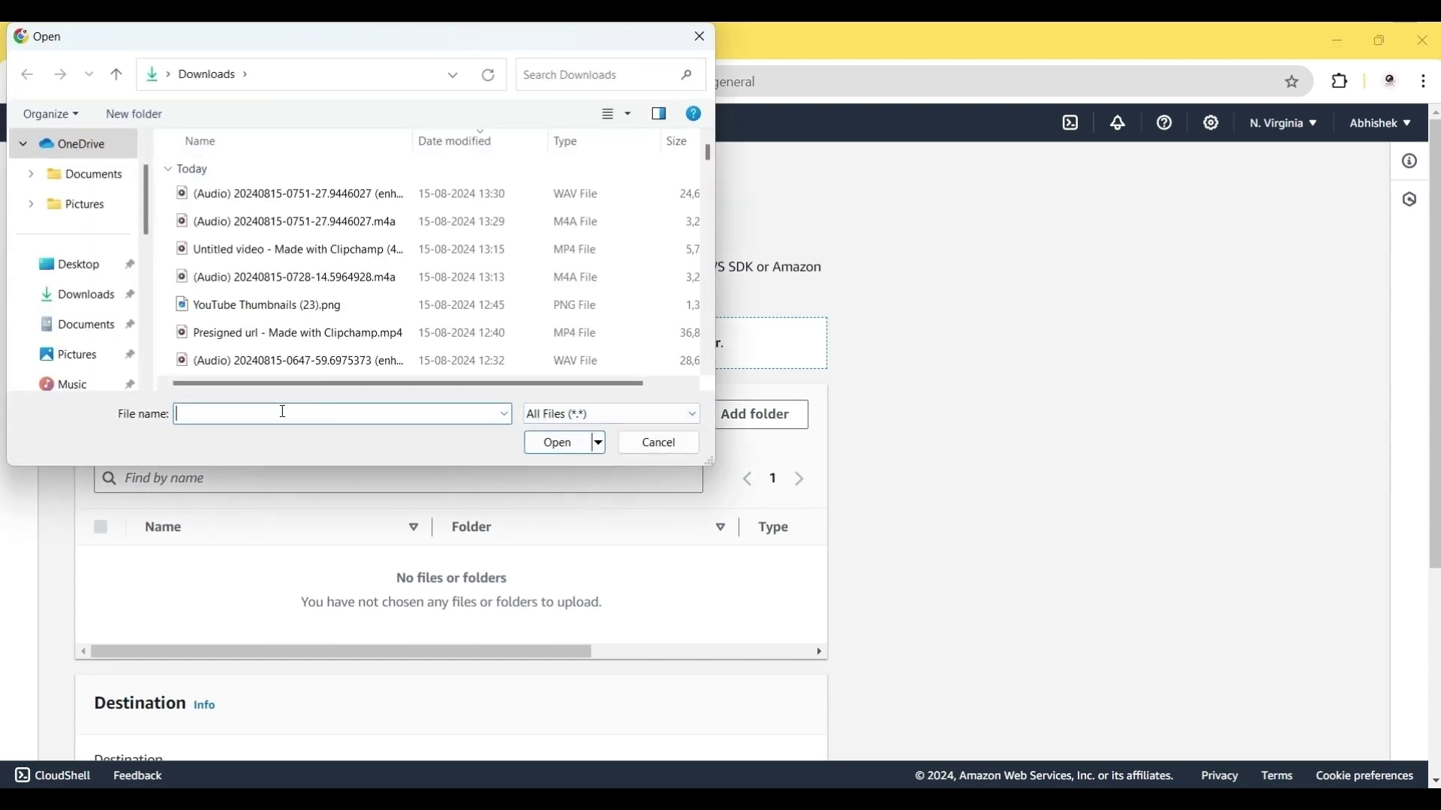
text(wee)
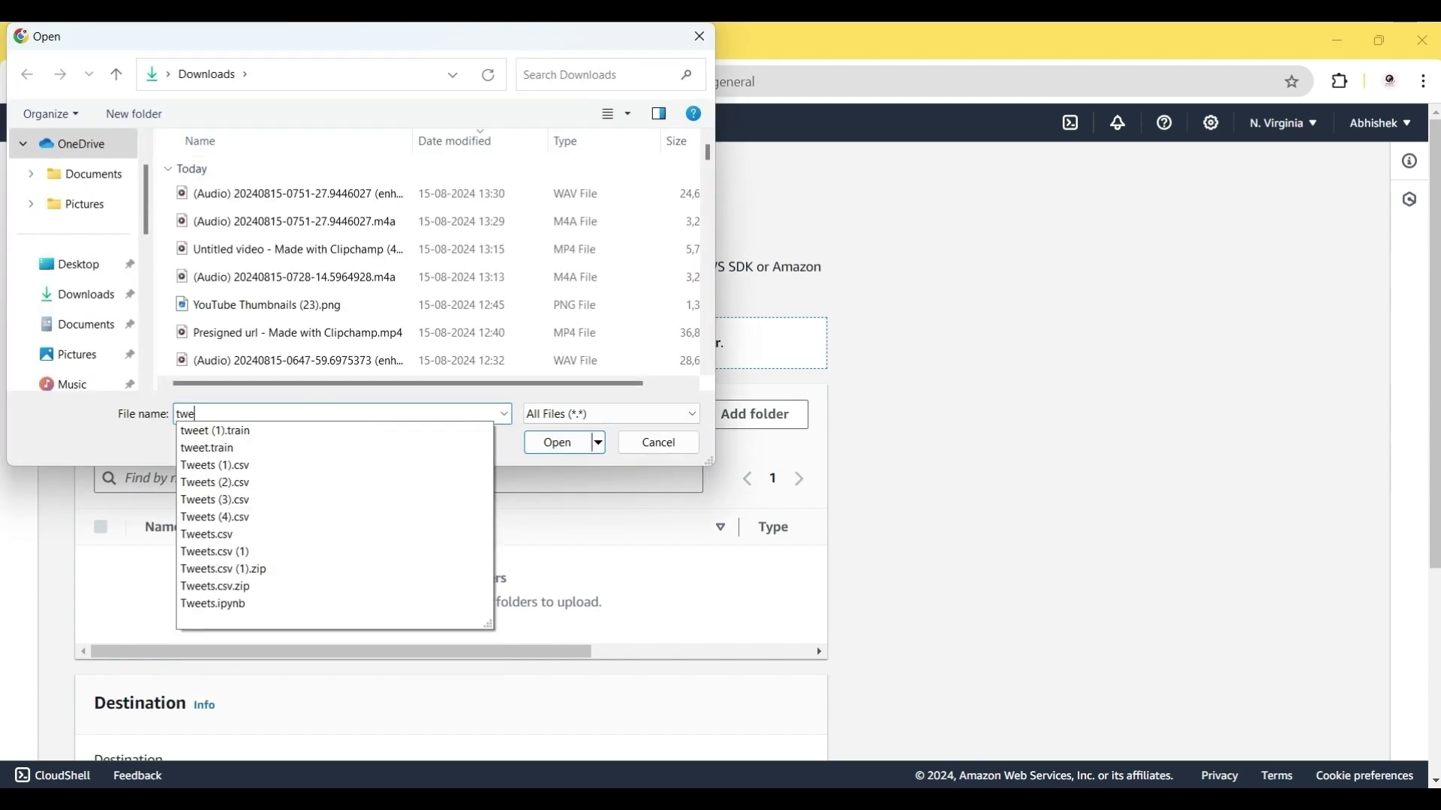
key(Down)
key(Down)
key(Down)
key(Down)
key(Down)
key(Down)
key(Down)
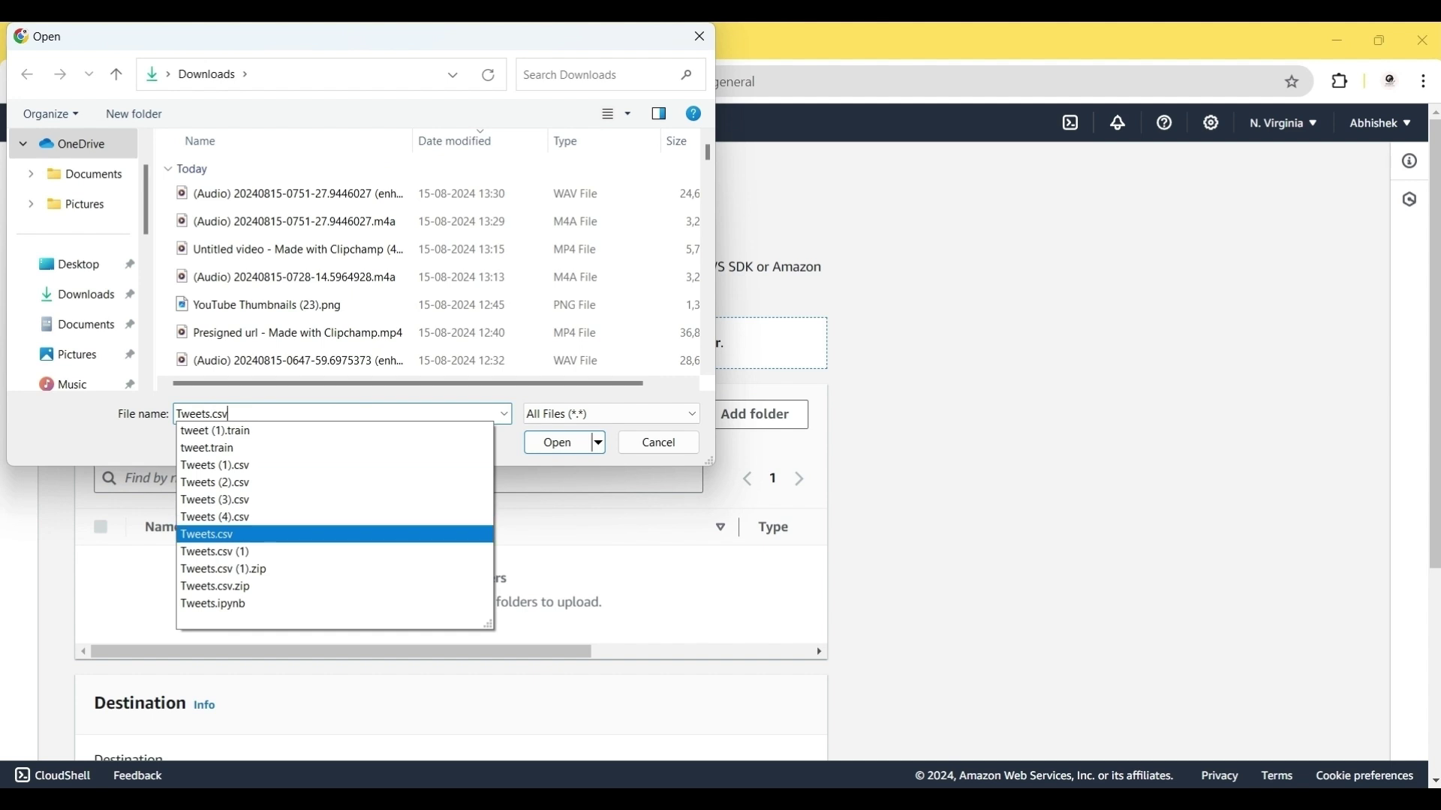
key(Return)
Upload Tweets.csv to the source bucket and return to the bucket's object list
scroll(540, 499, down, 3)
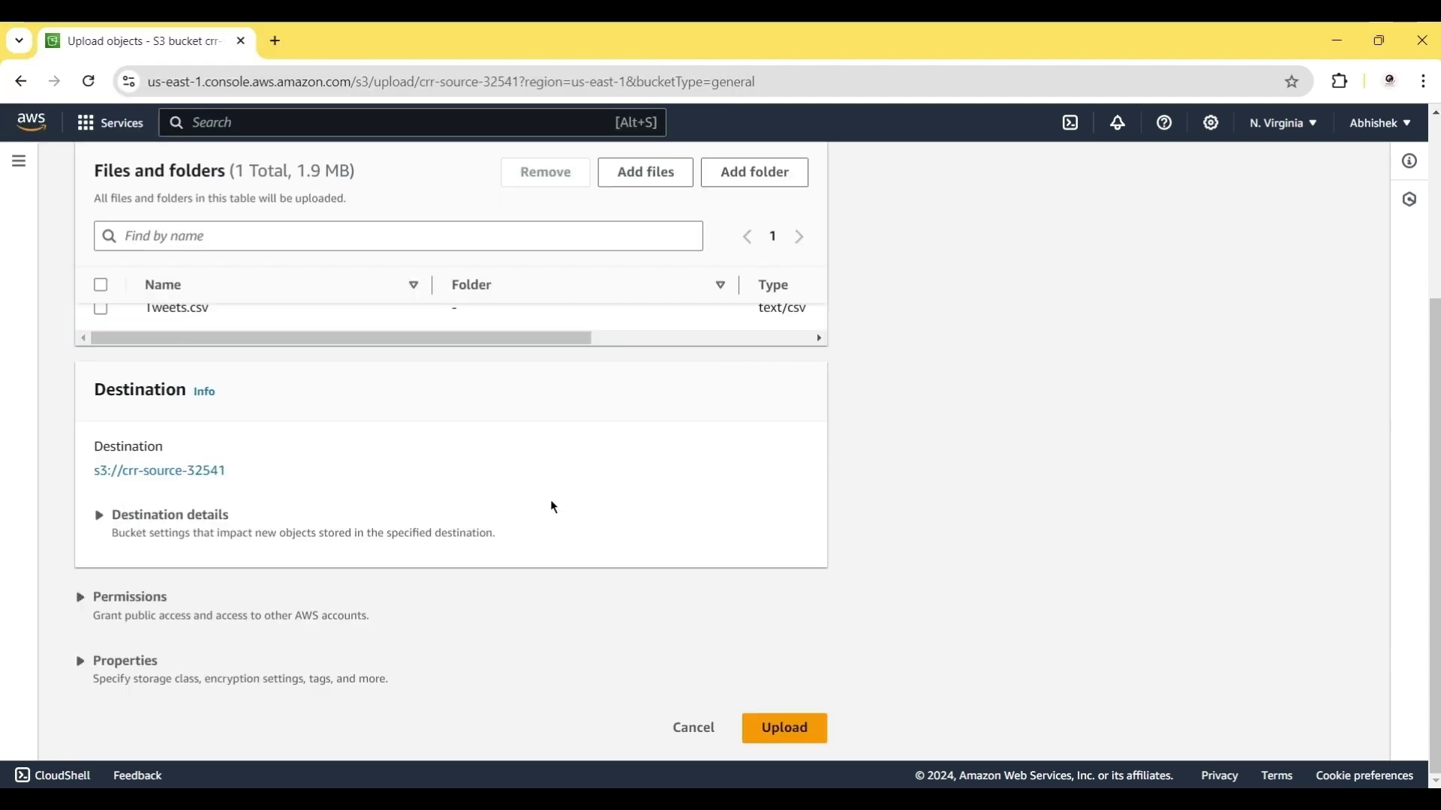
click(788, 727)
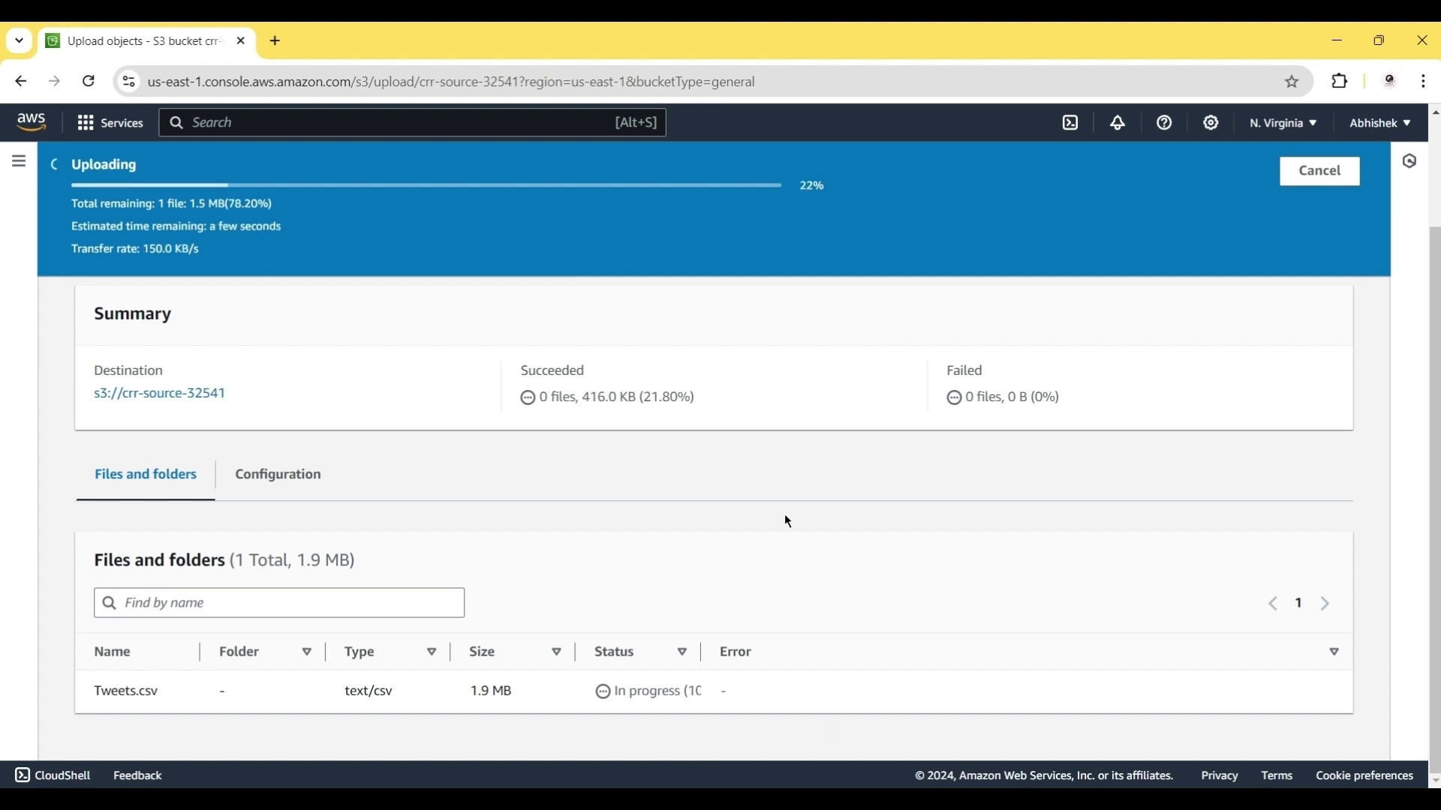
key(alt+Left)
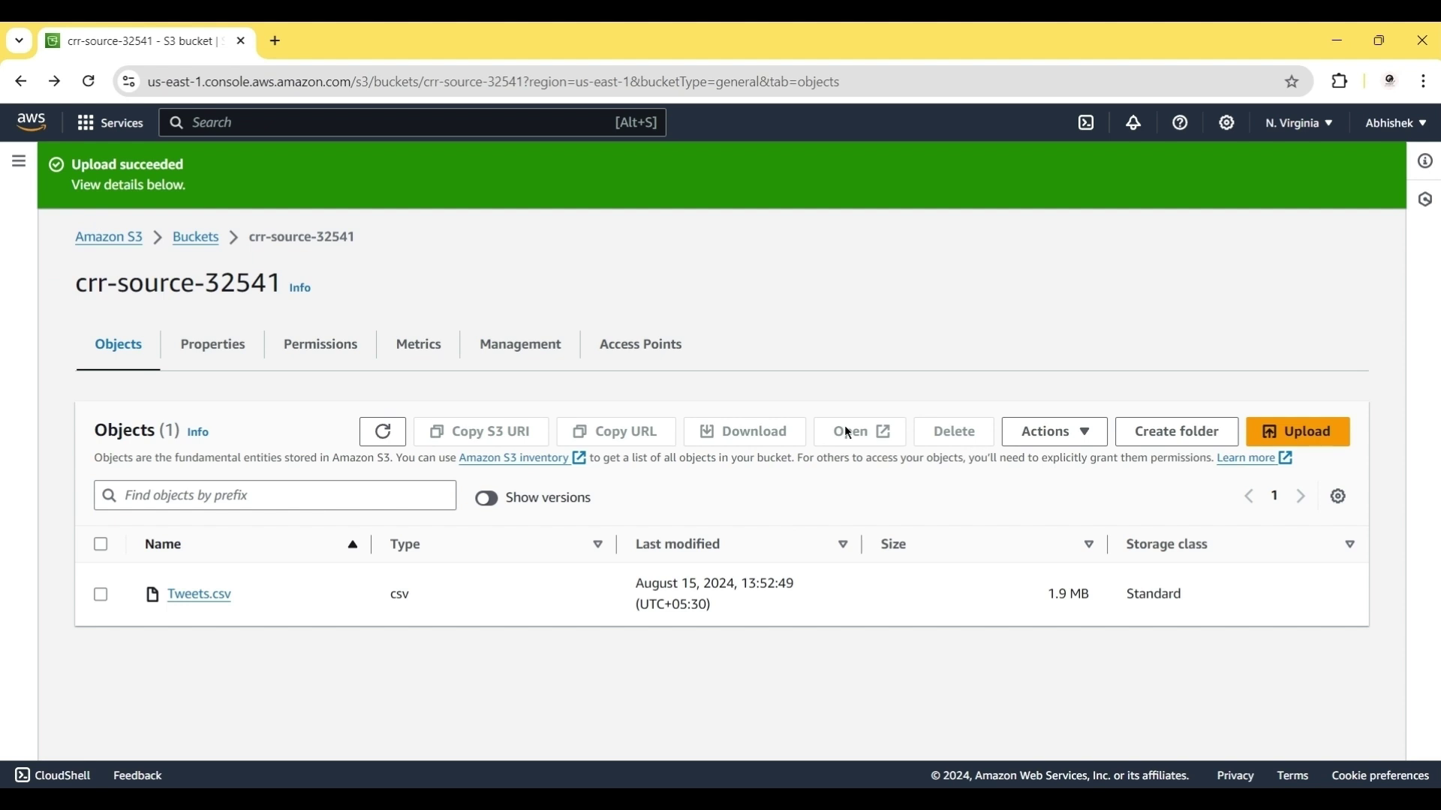
Start creating a replication rule for crr-source-32541 and name it crr-deewf-342
click(540, 356)
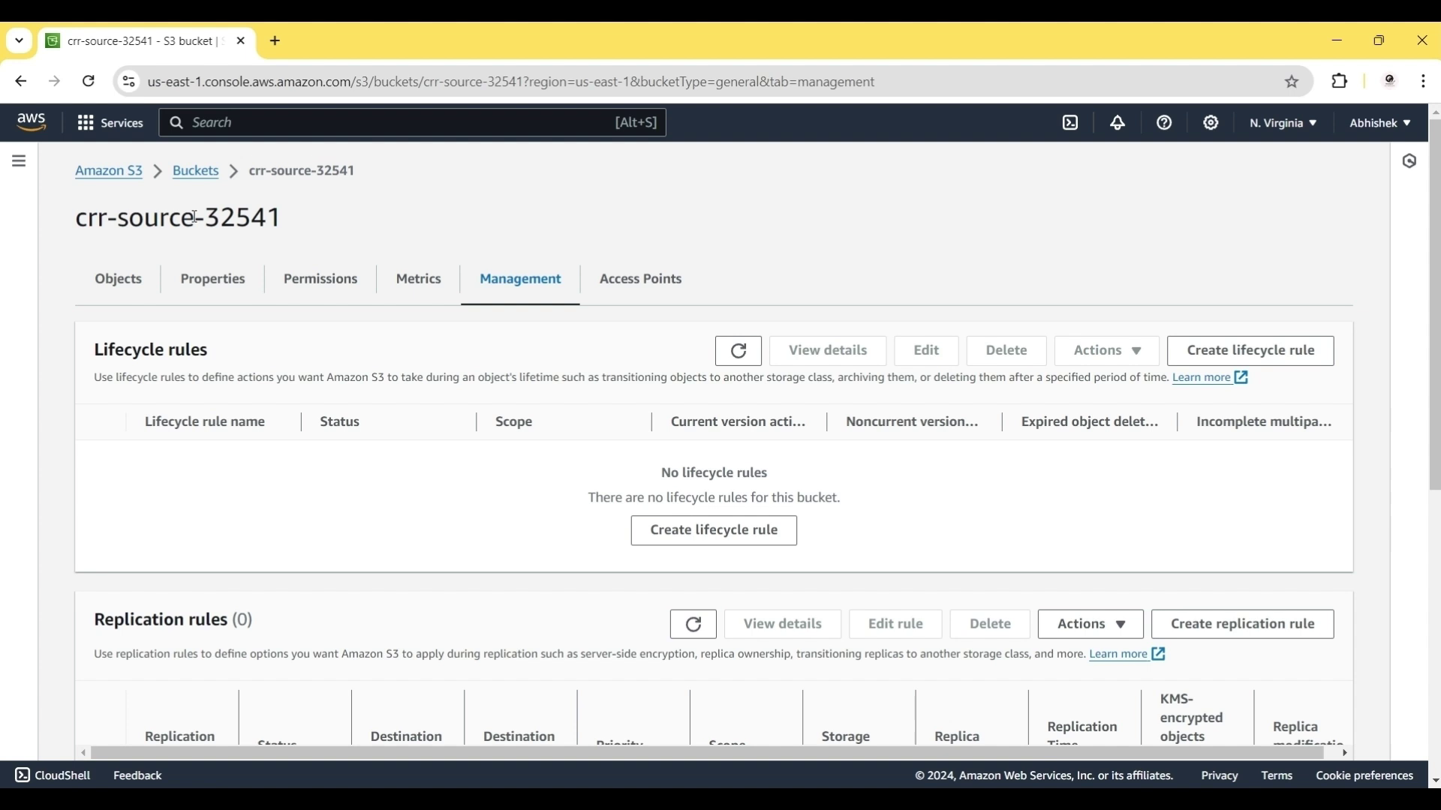
click(1189, 624)
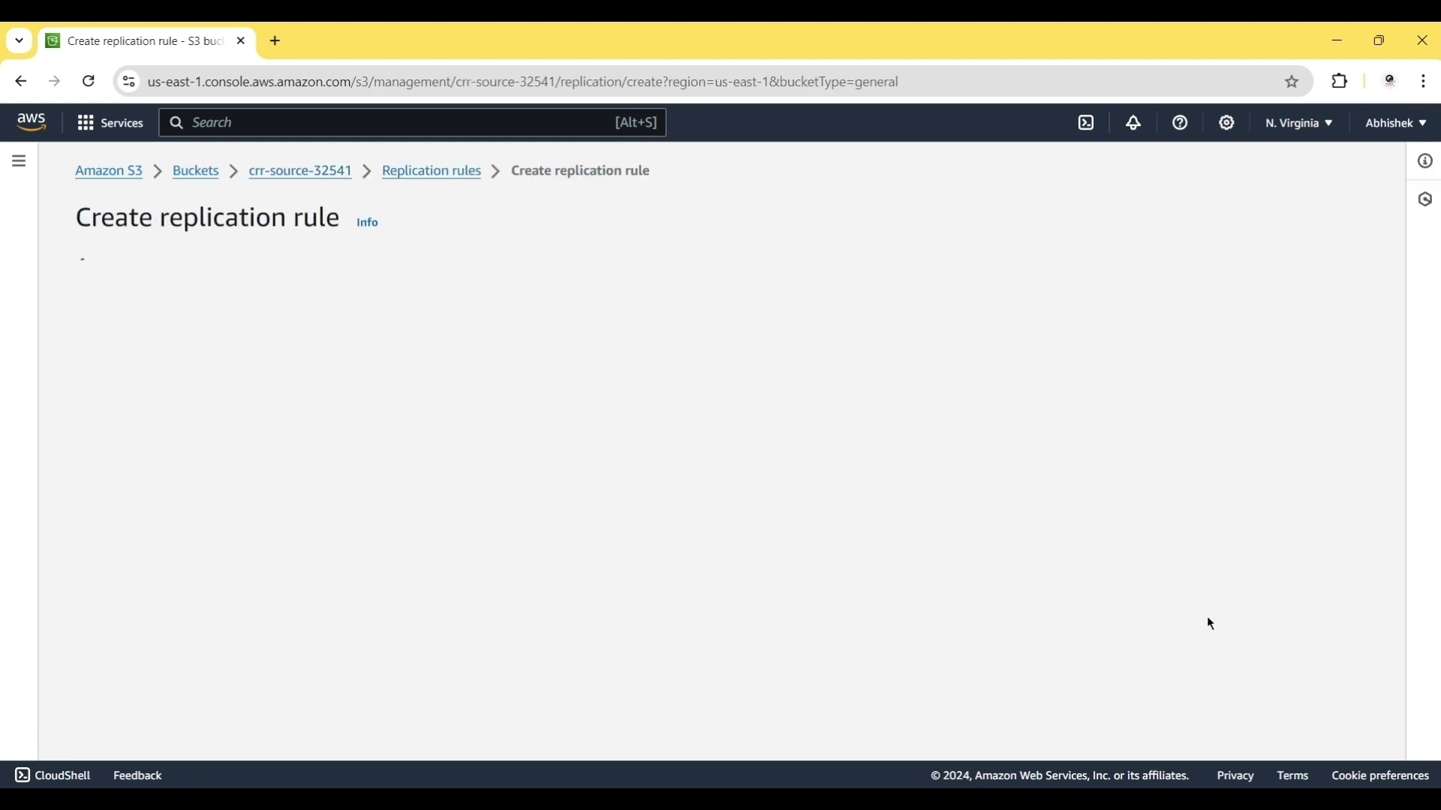
click(278, 380)
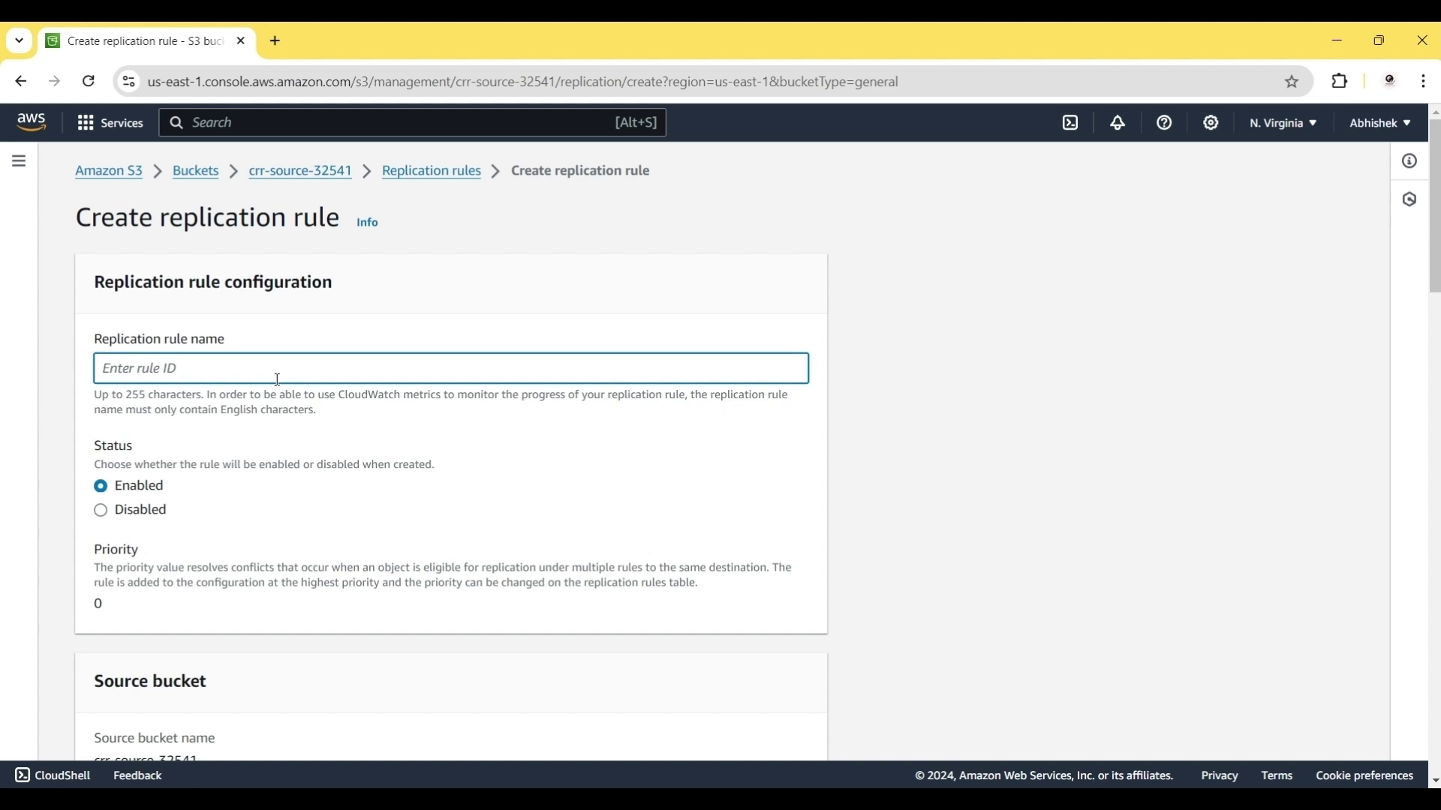
text(crr-deewf-342)
Set the replication rule's scope to apply to all objects in the bucket
scroll(417, 539, down, 3)
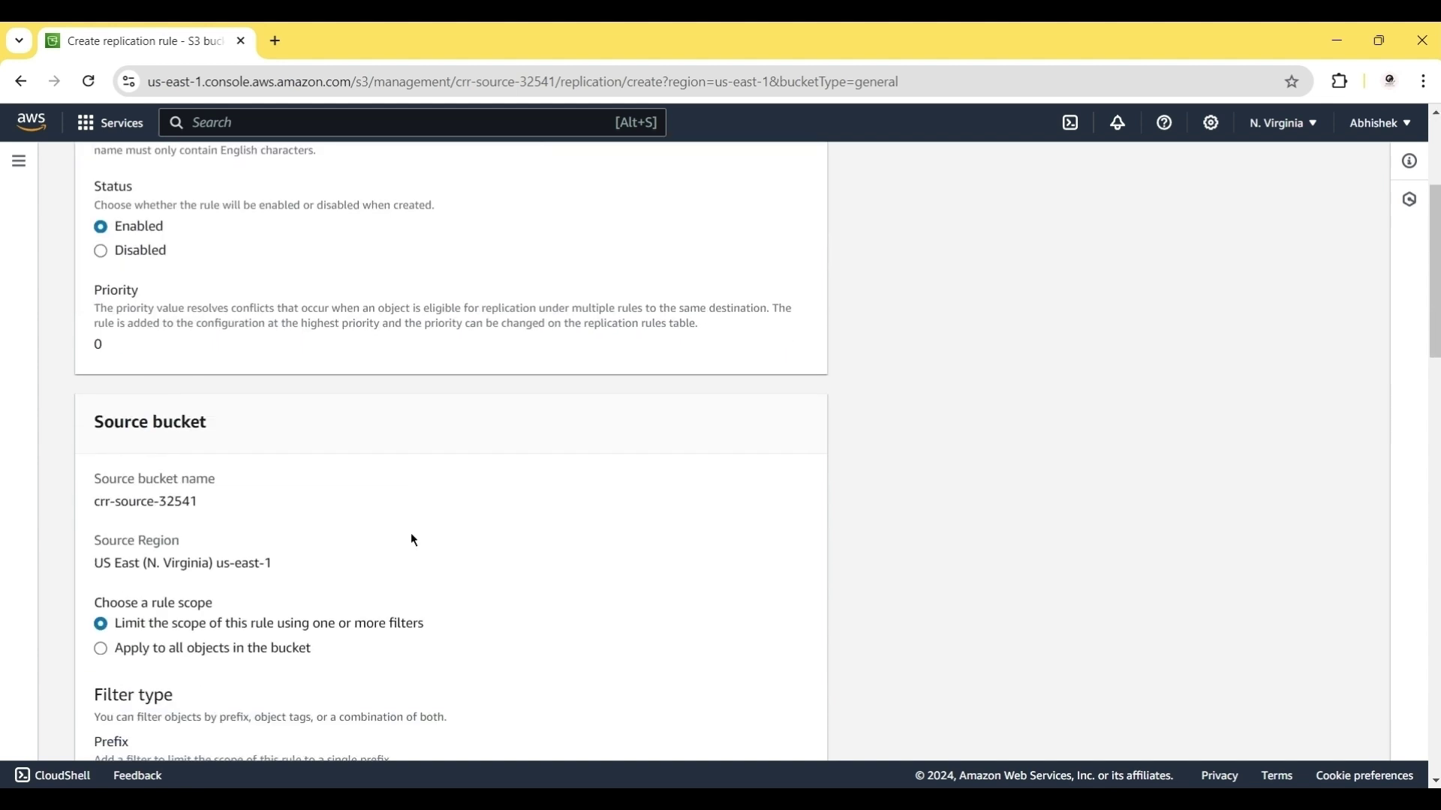
triple_click(143, 602)
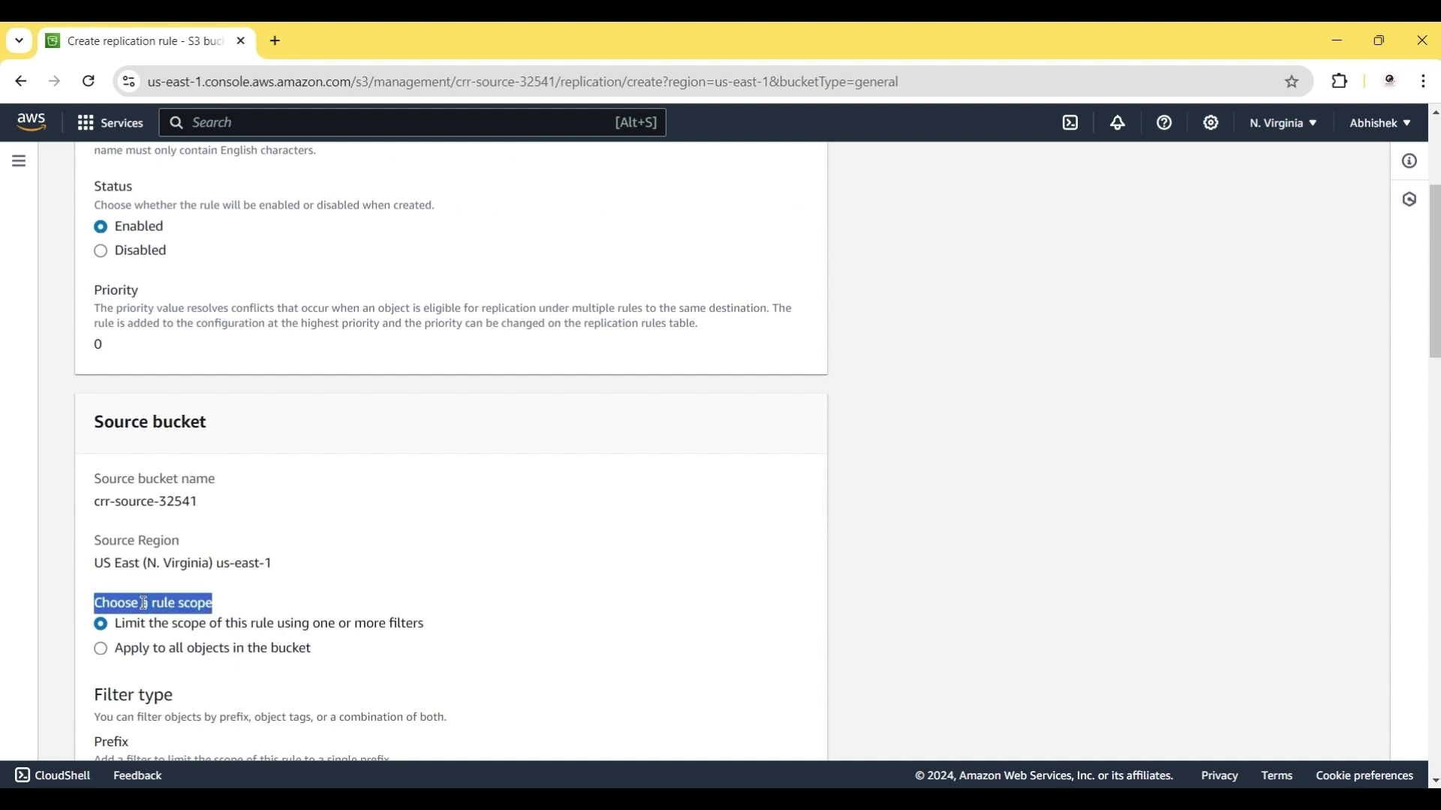
click(102, 648)
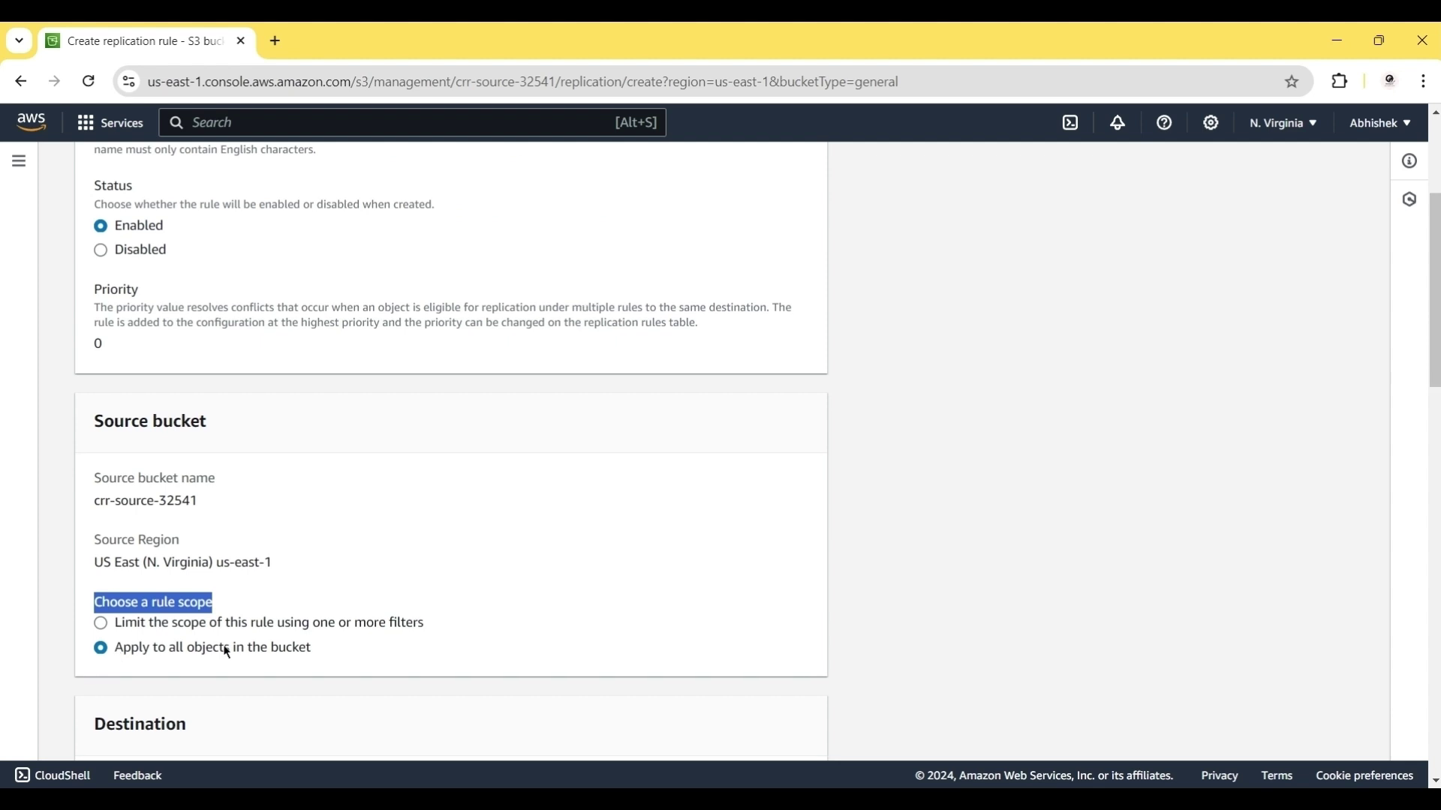
Set the replication rule's destination to the bucket crr-dest-3254 in this account
scroll(227, 652, down, 4)
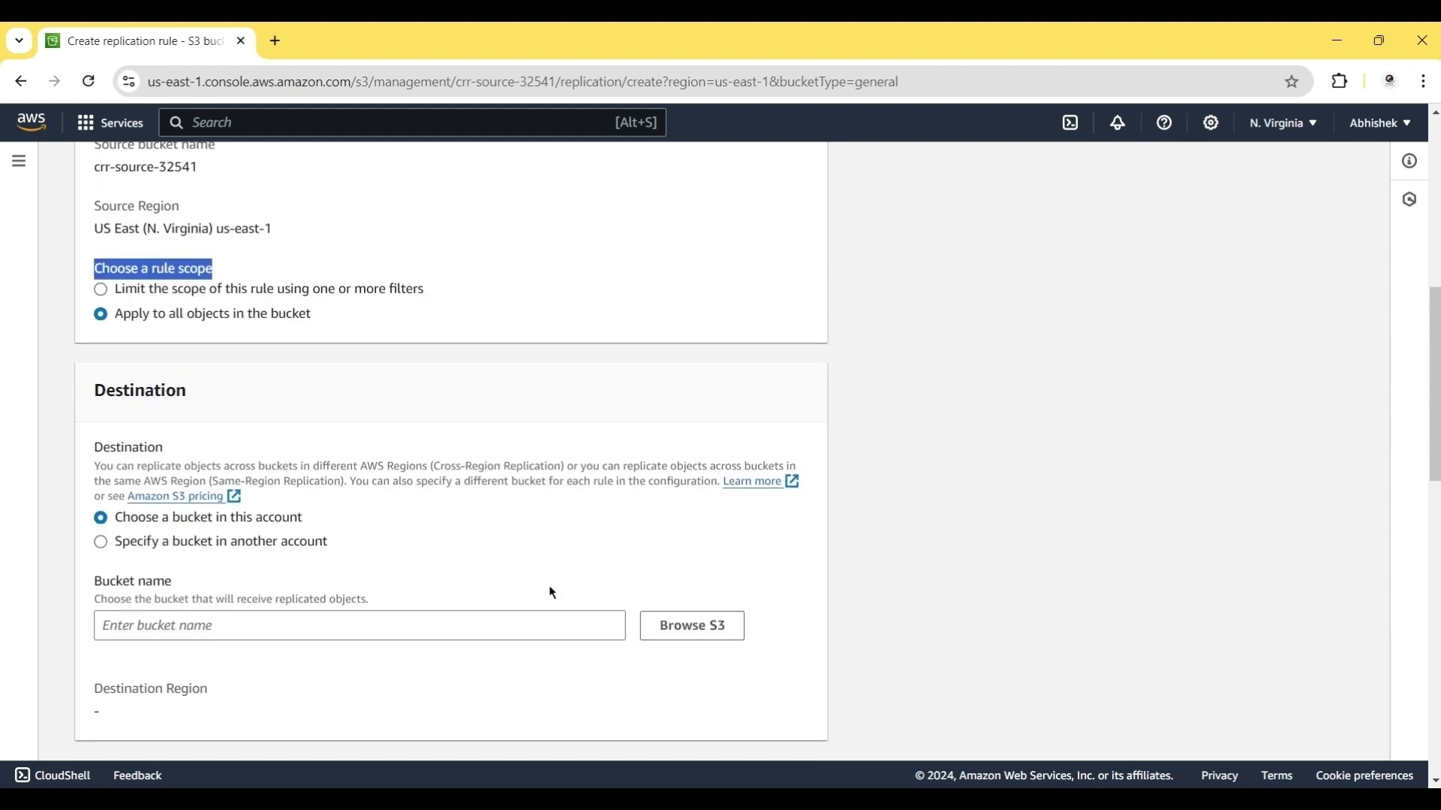
click(692, 628)
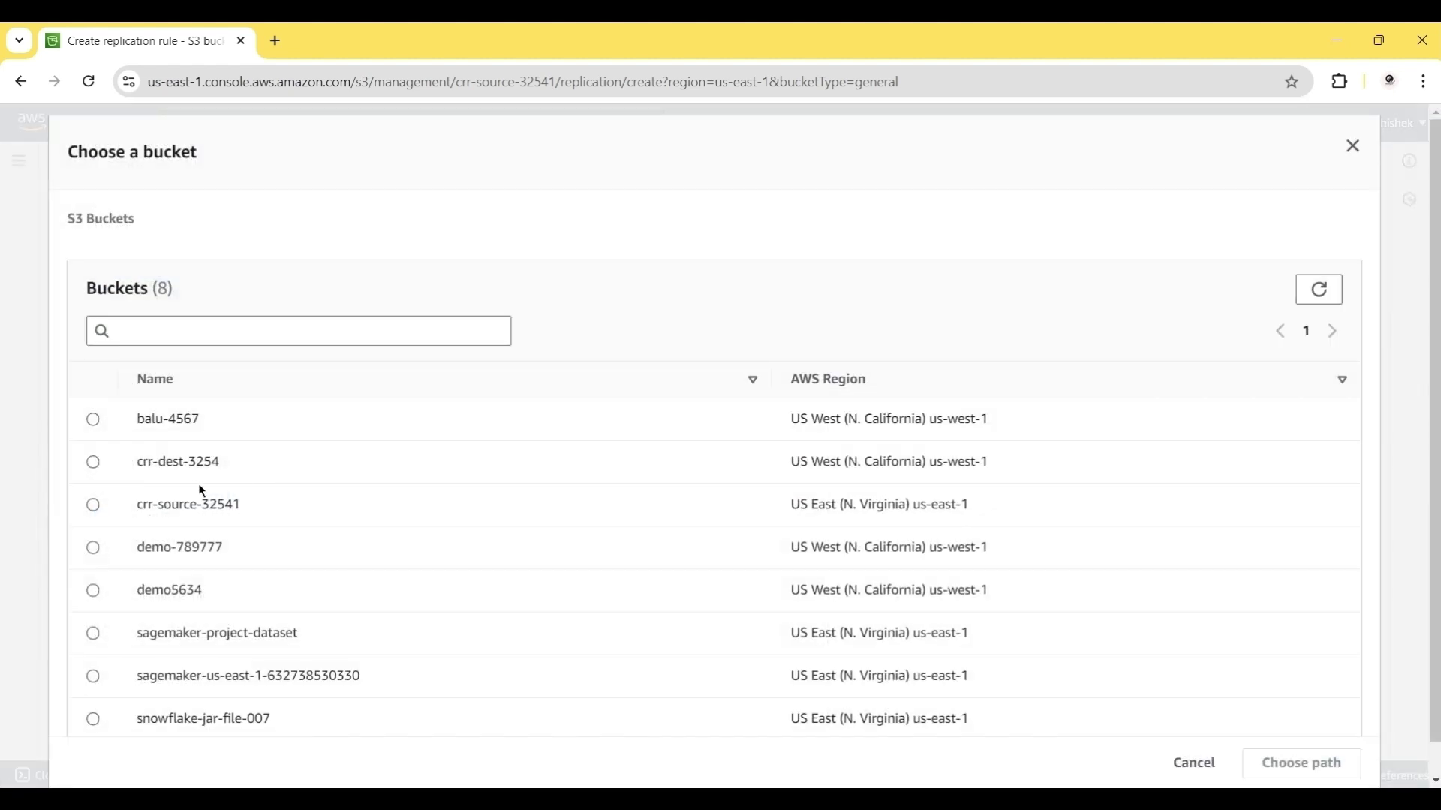
click(93, 462)
click(1266, 763)
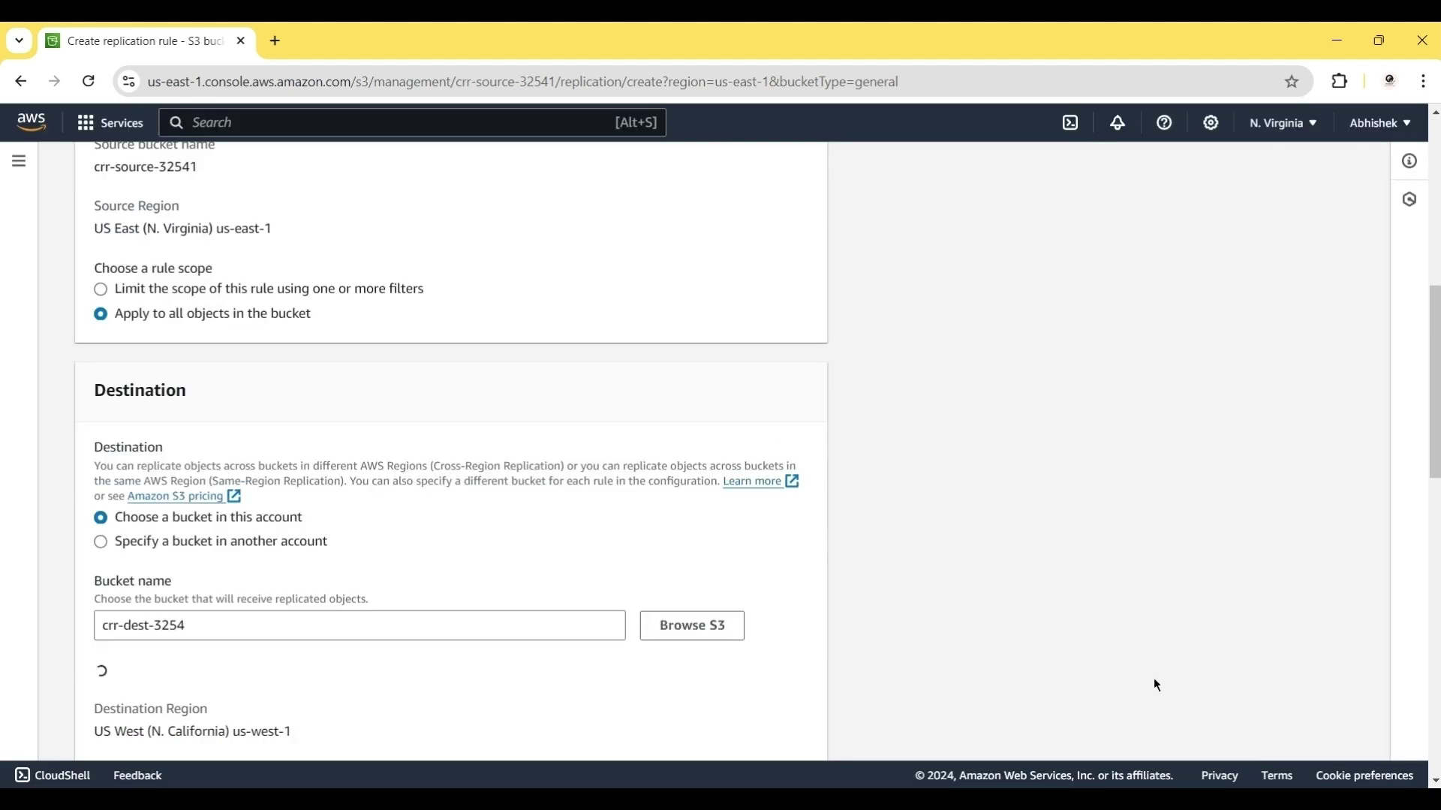
Have a new IAM role created for the replication rule and save the rule
scroll(1152, 611, down, 2)
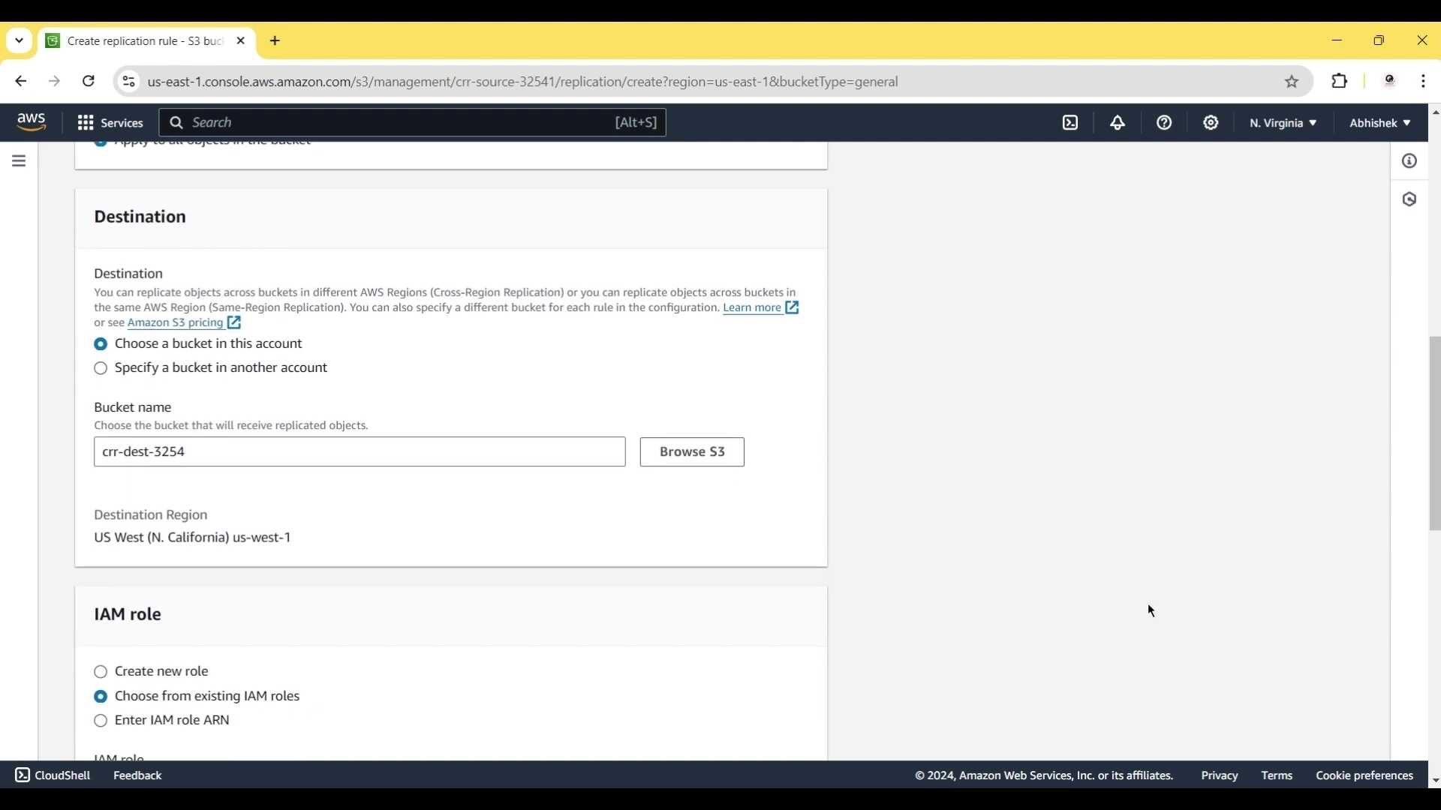
scroll(1152, 611, down, 3)
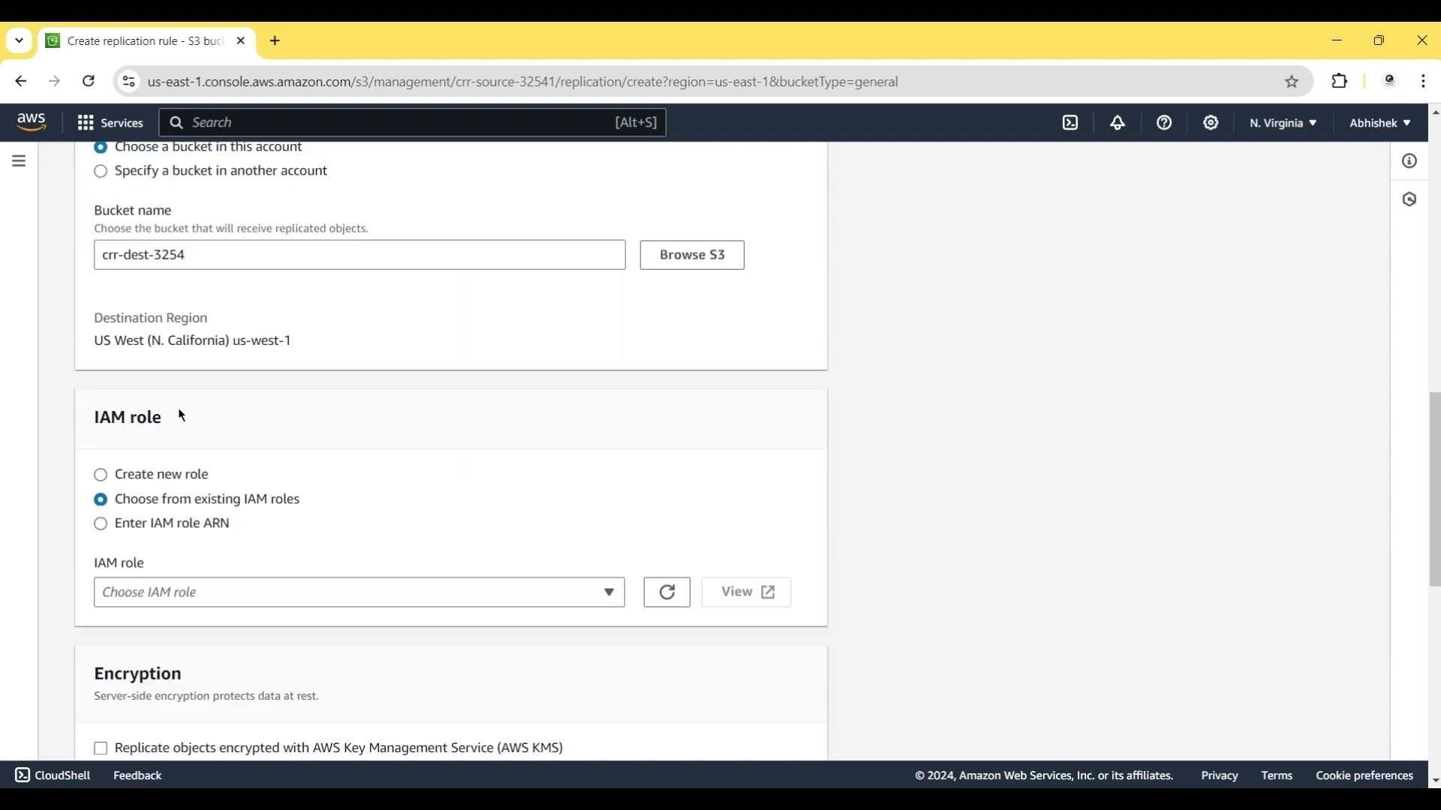
click(100, 476)
scroll(495, 606, down, 8)
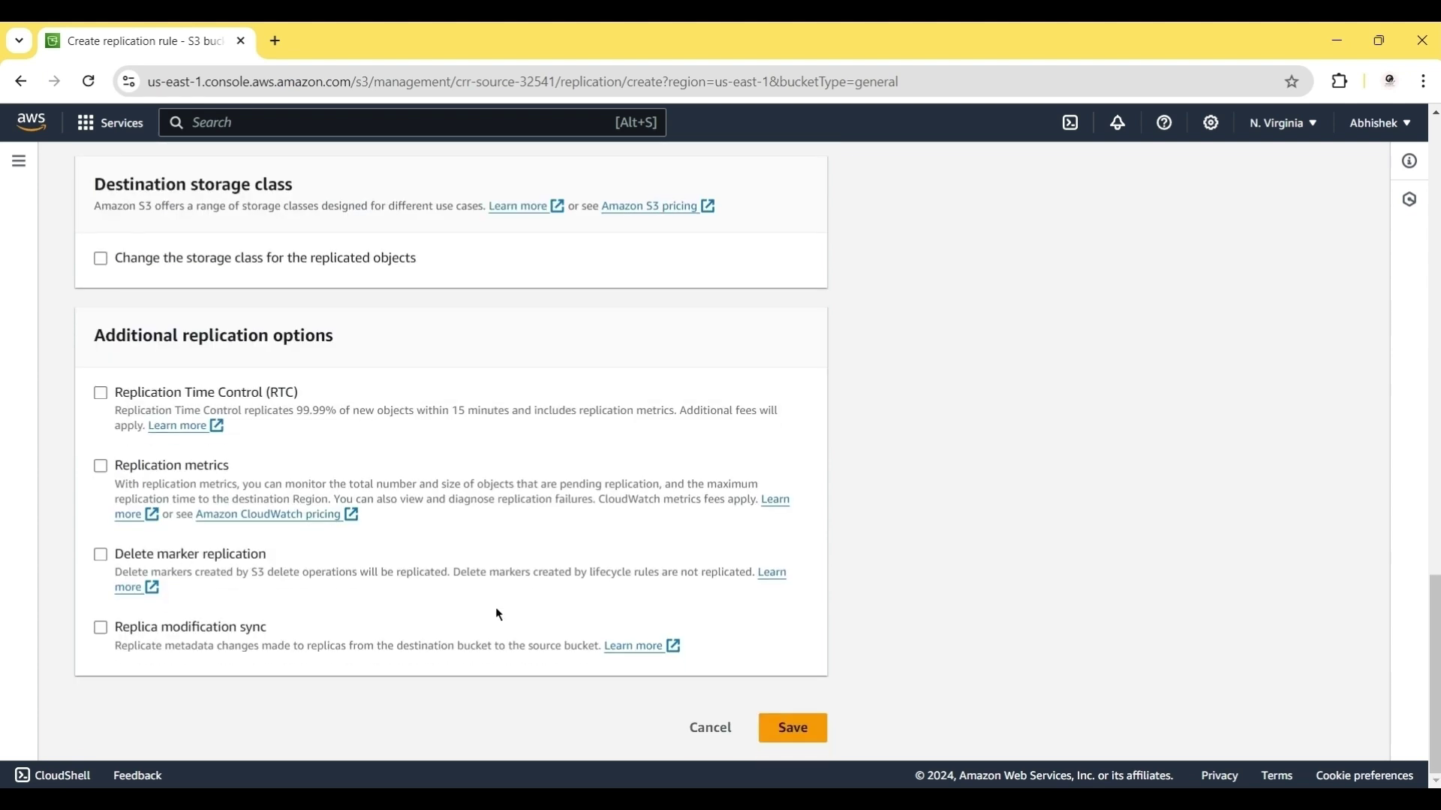
scroll(495, 607, up, 3)
scroll(498, 614, down, 1)
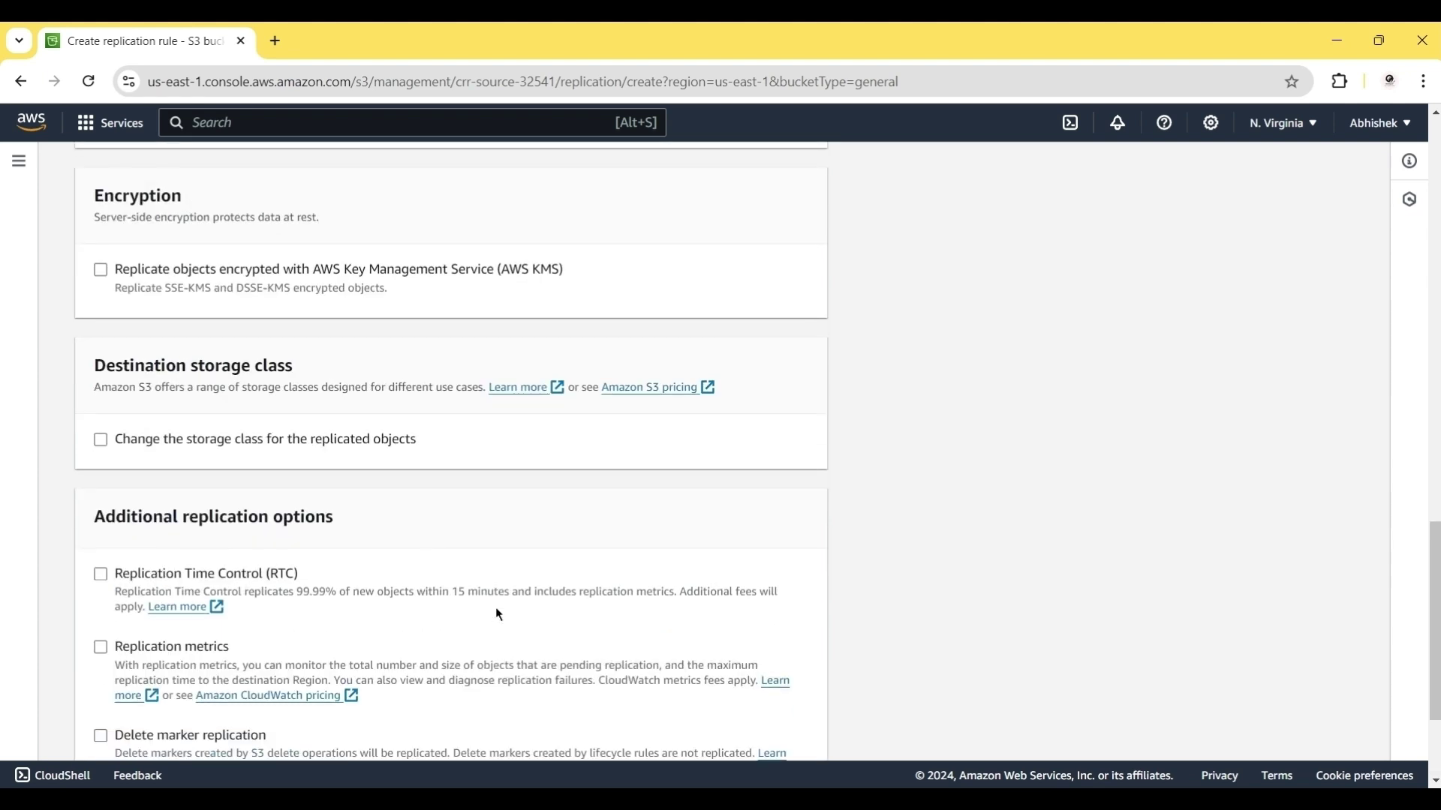
scroll(498, 613, down, 3)
click(812, 731)
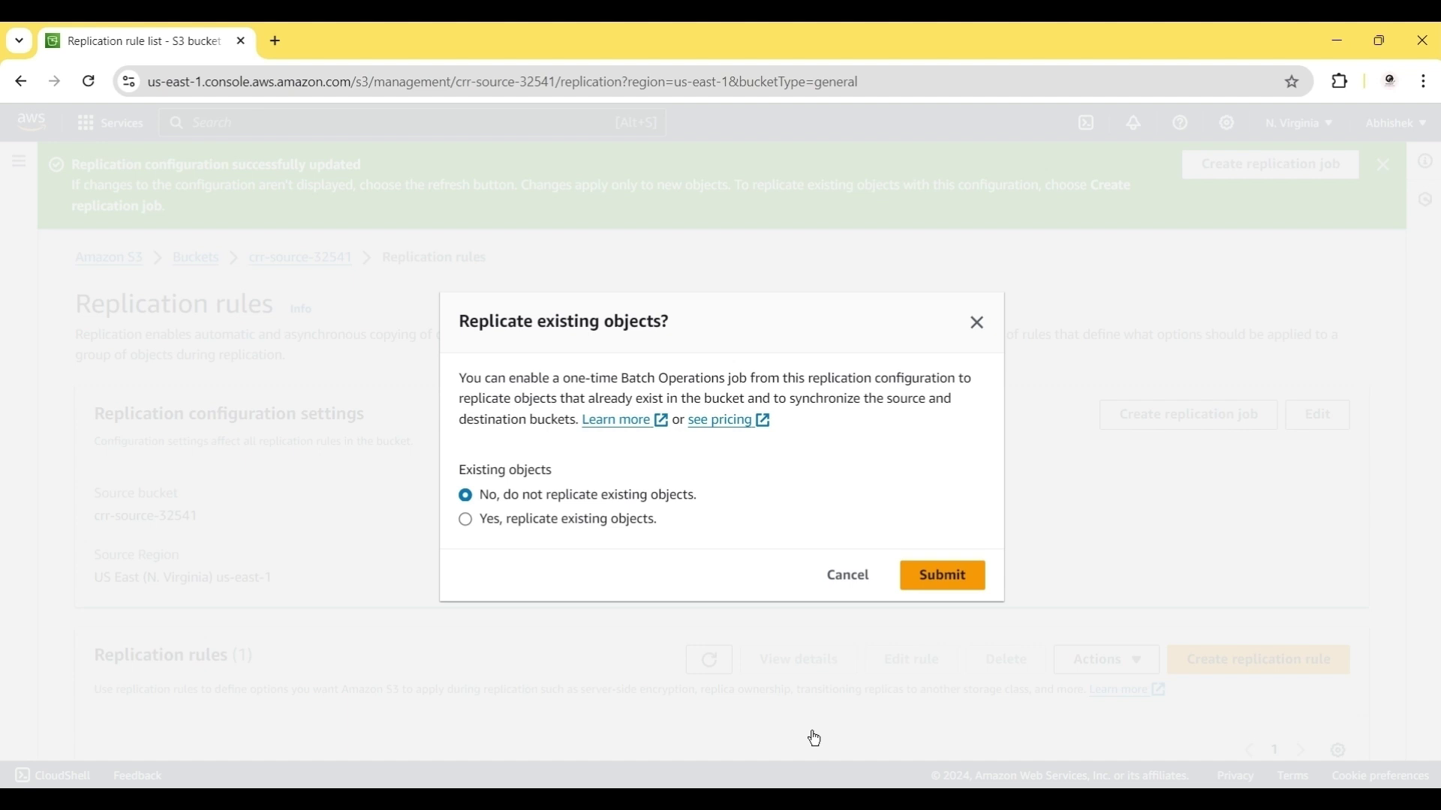
Opt to replicate existing objects and set the batch job's completion report destination to s3://demo5634
click(939, 576)
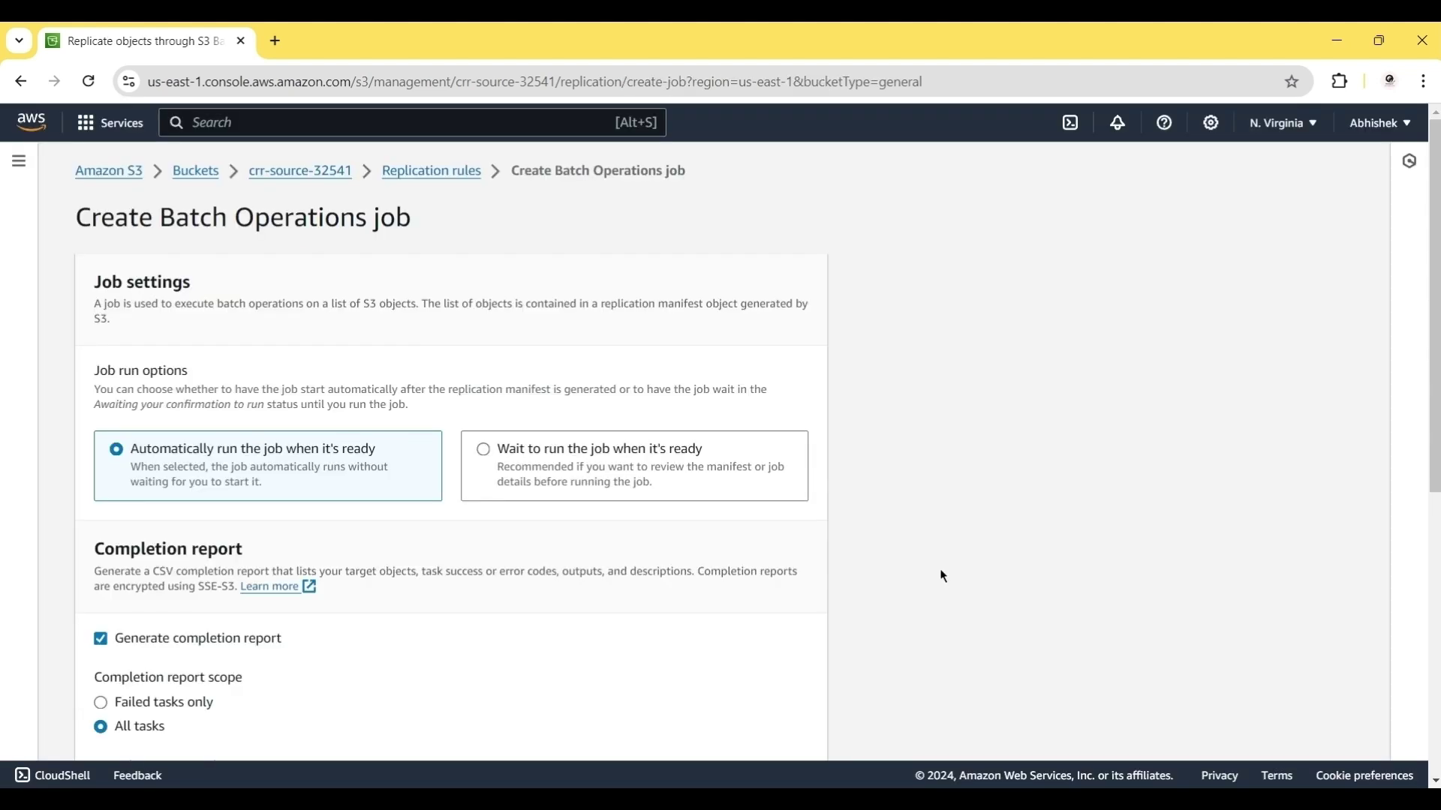
scroll(518, 588, down, 3)
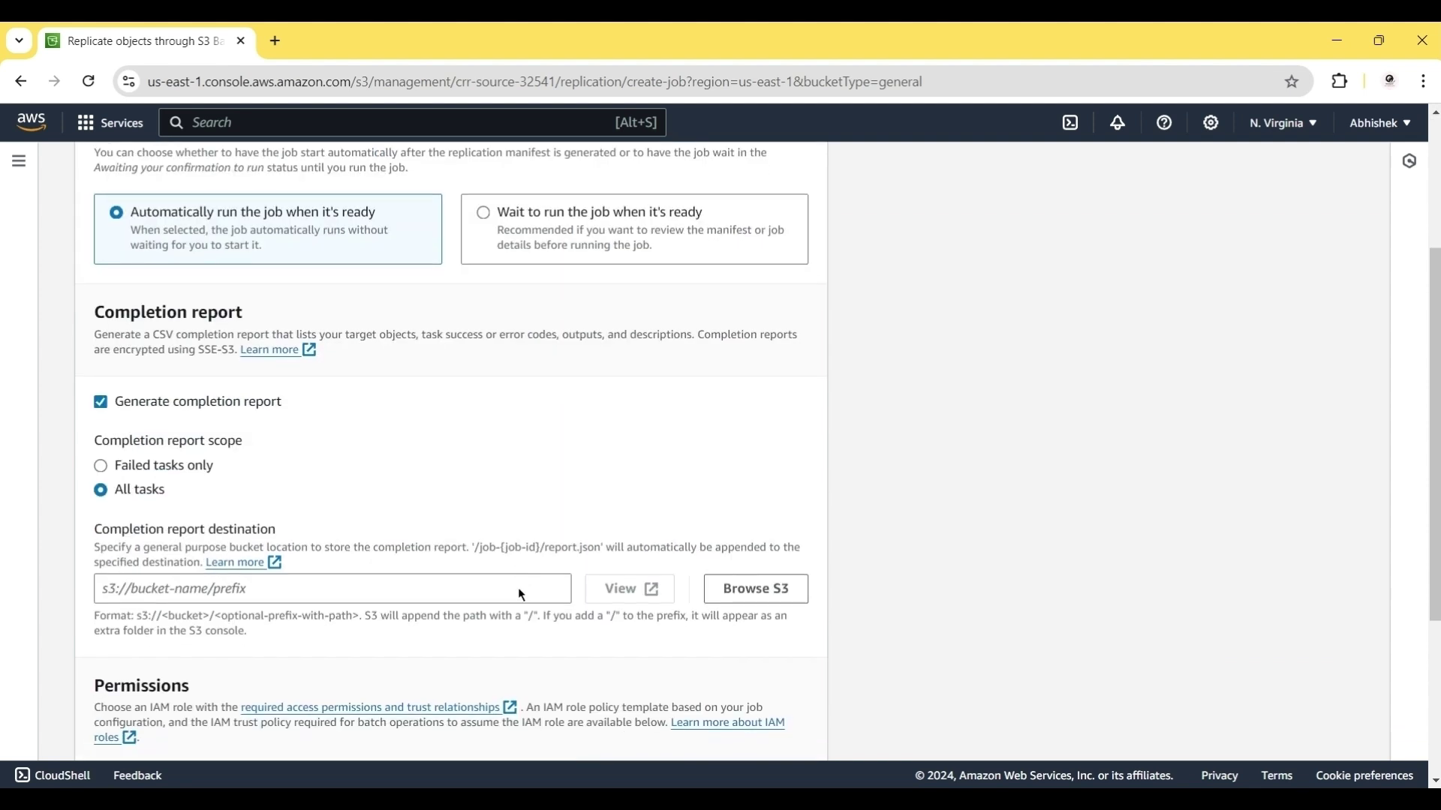
double_click(177, 535)
click(759, 592)
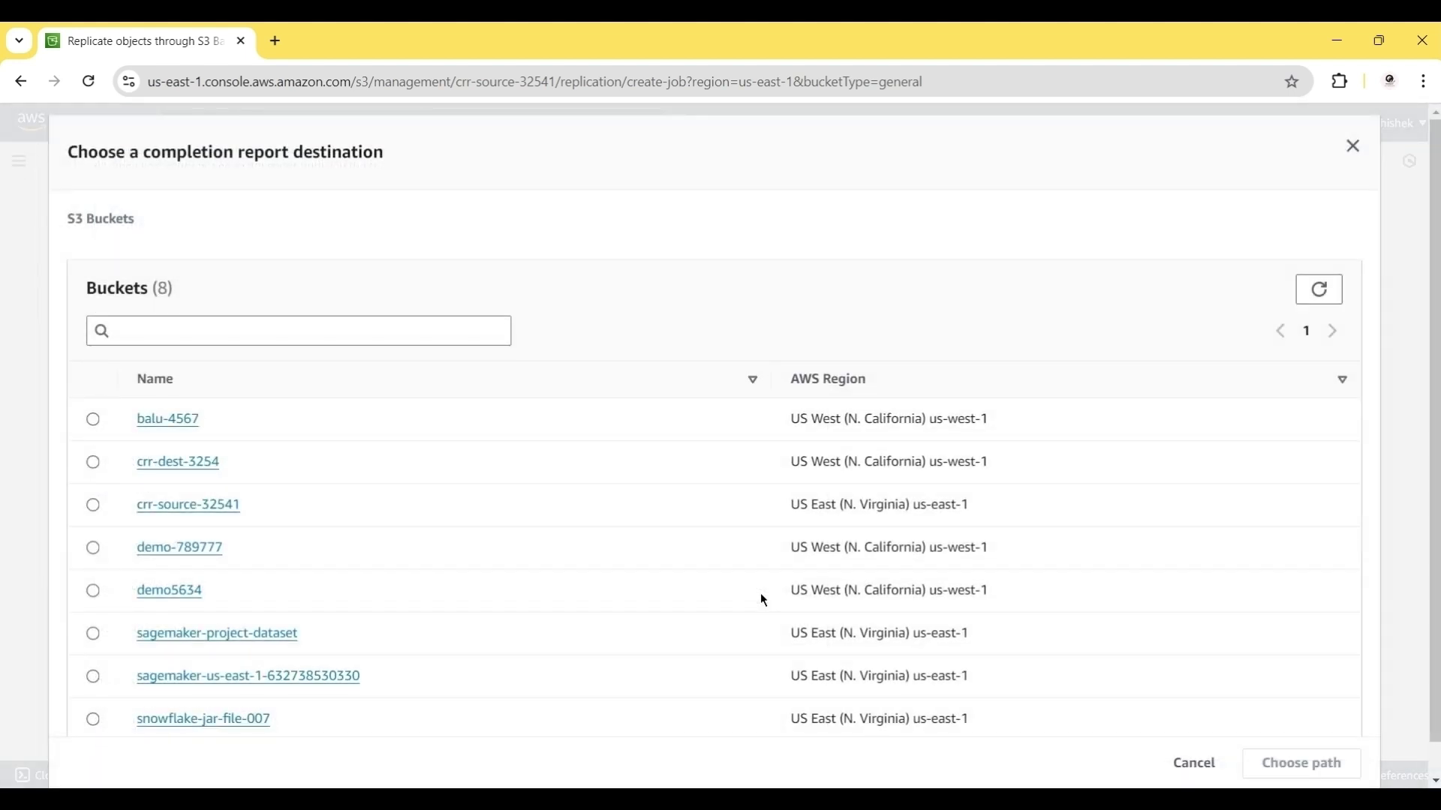
click(94, 592)
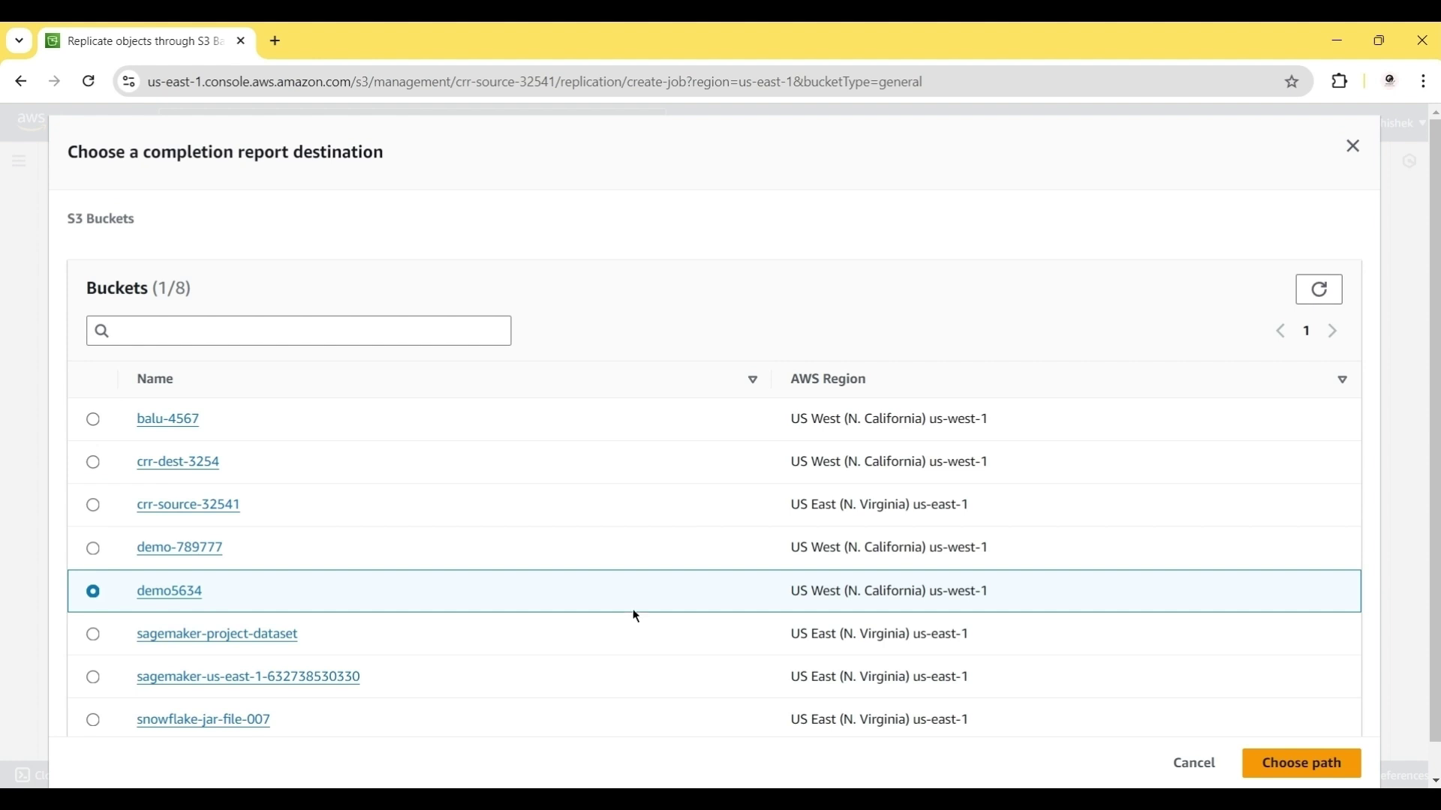
click(1300, 764)
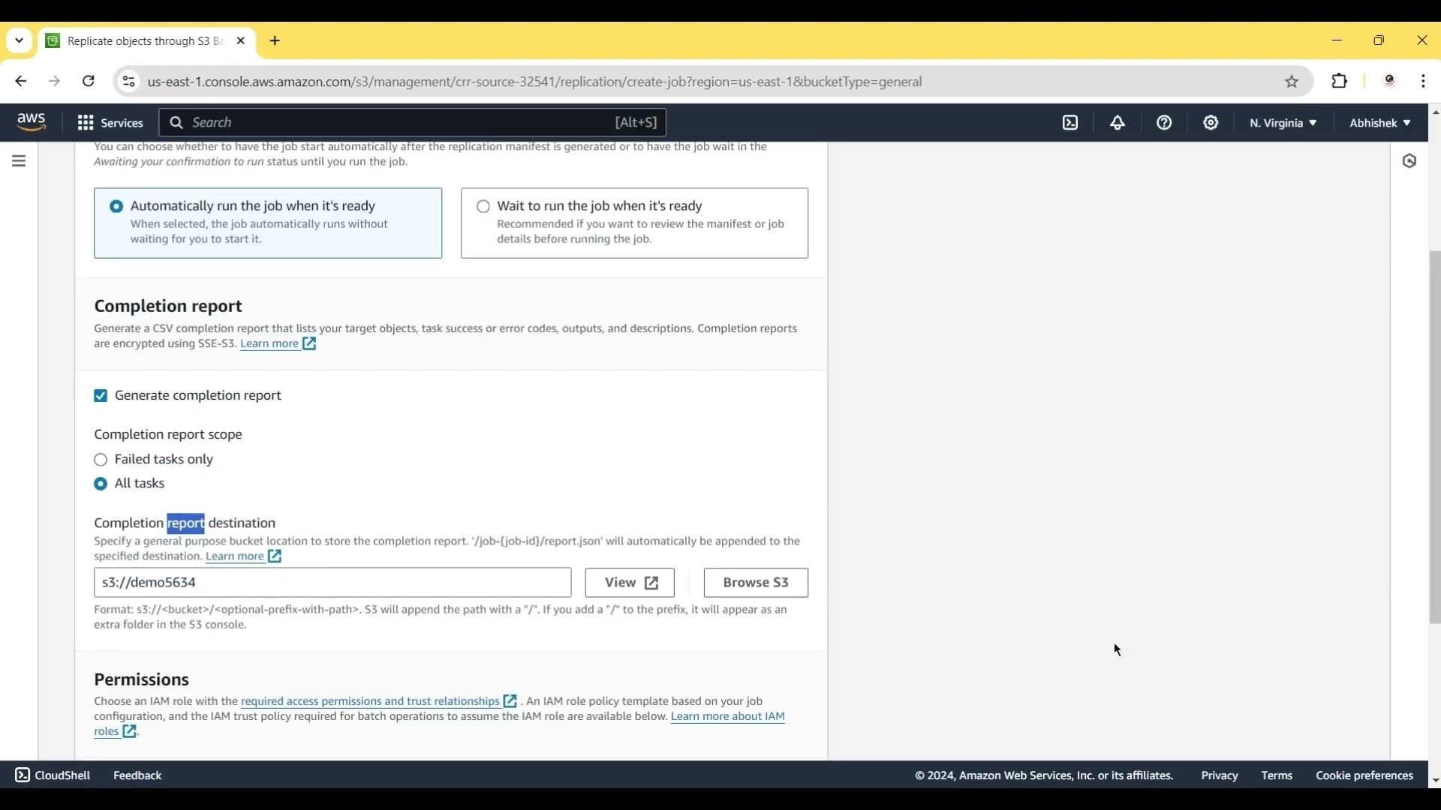
Have a new IAM role created for the Batch Operations job and save the job
scroll(1117, 650, down, 3)
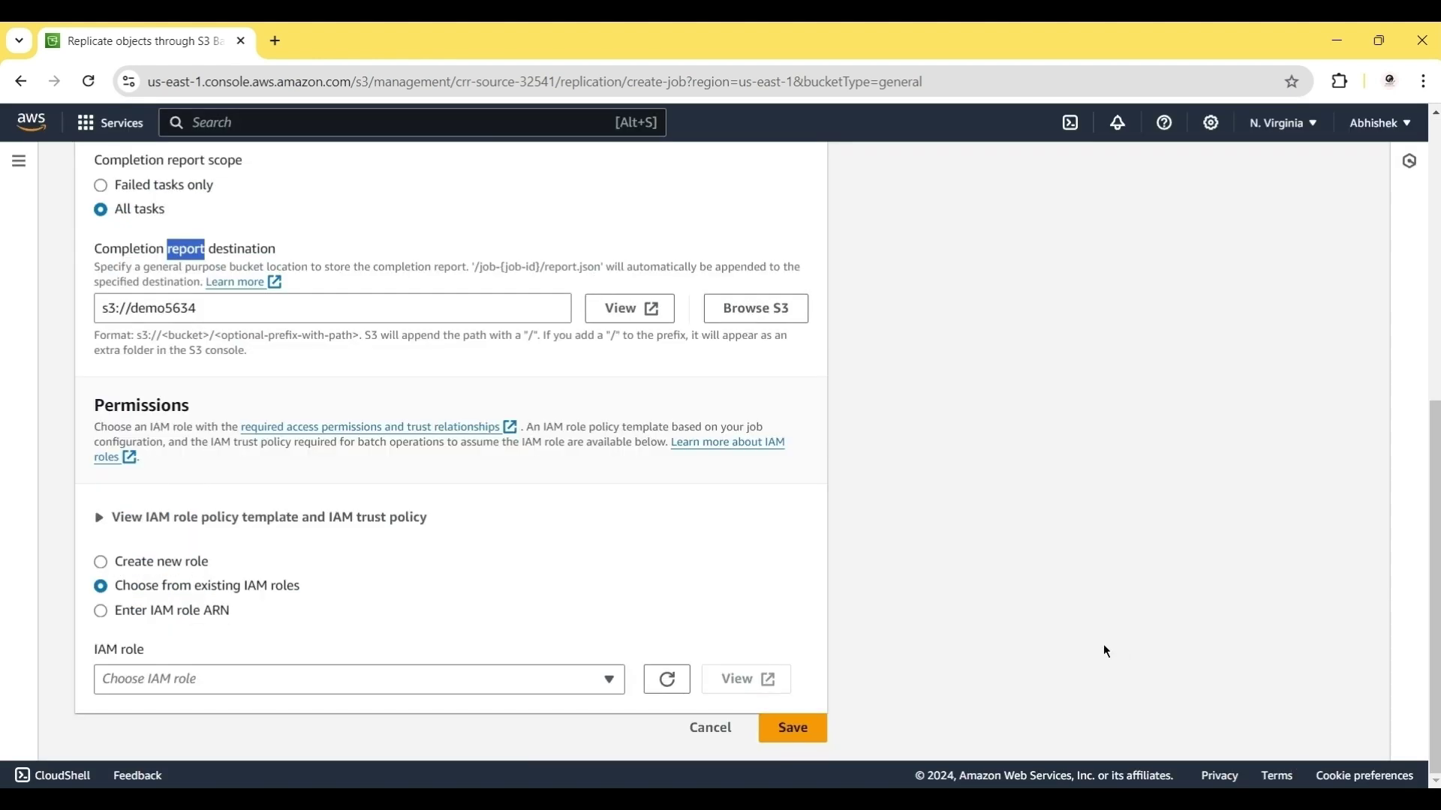
click(102, 563)
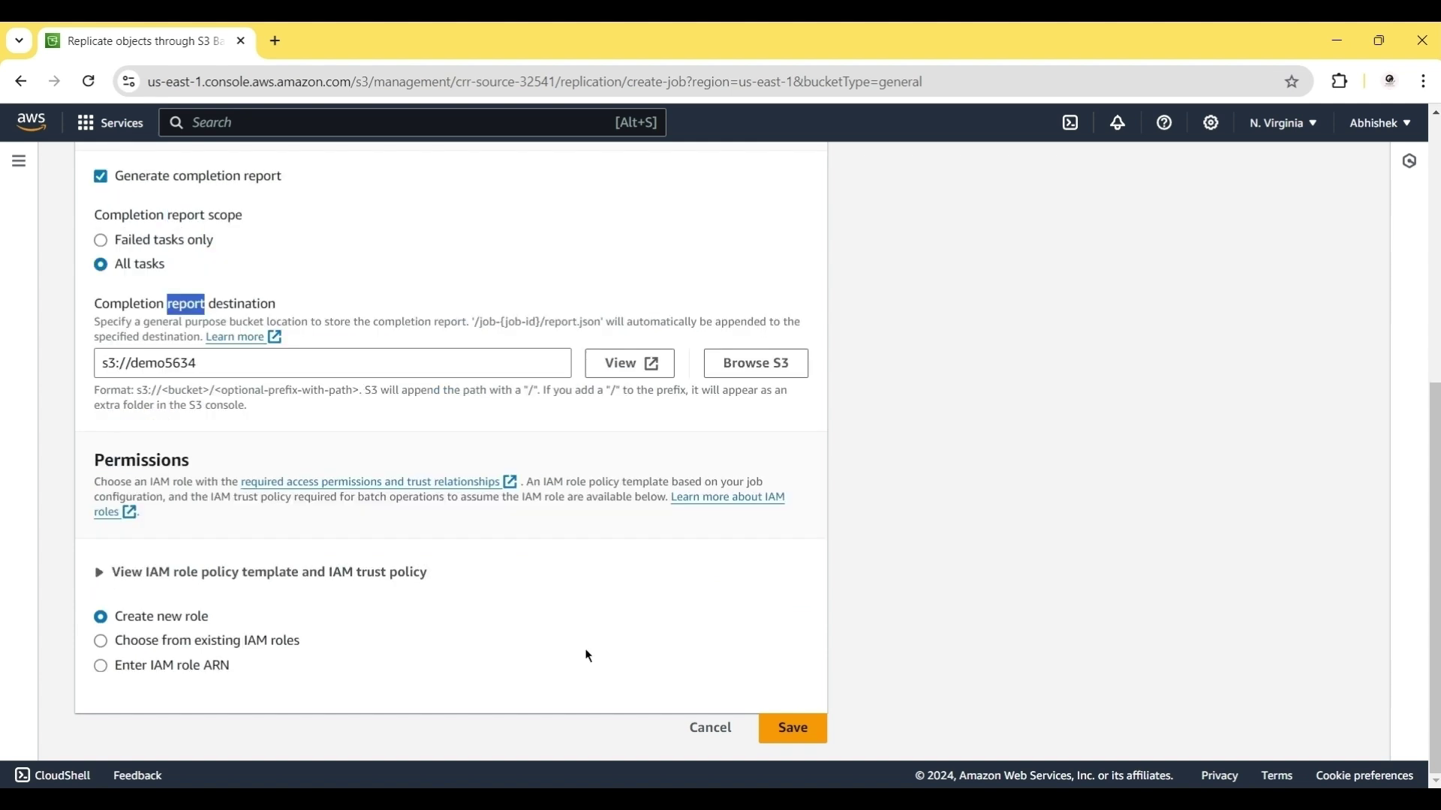
click(800, 733)
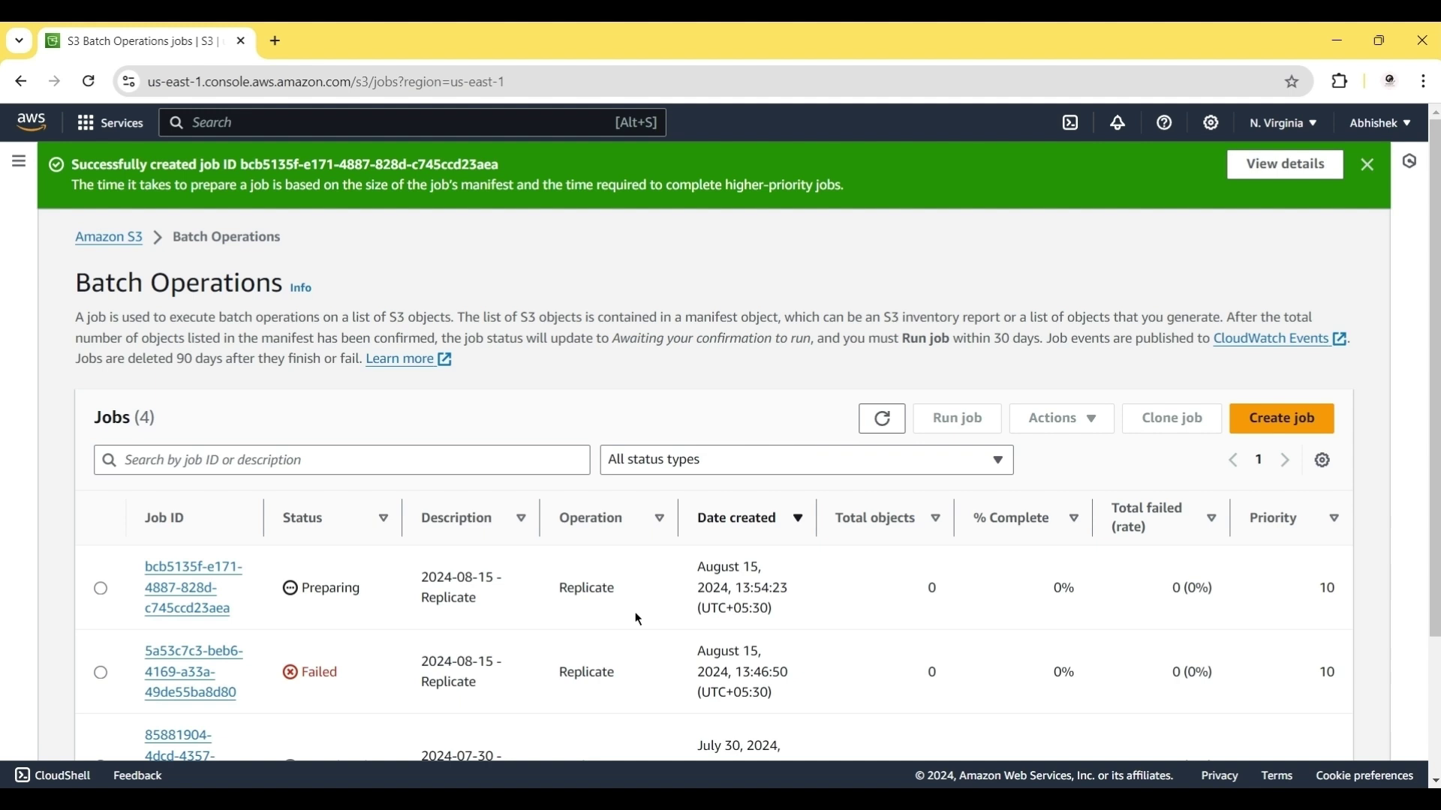
Refresh the batch job list to check the replication job's status, and open the crr-dest-3254 bucket
key(F5)
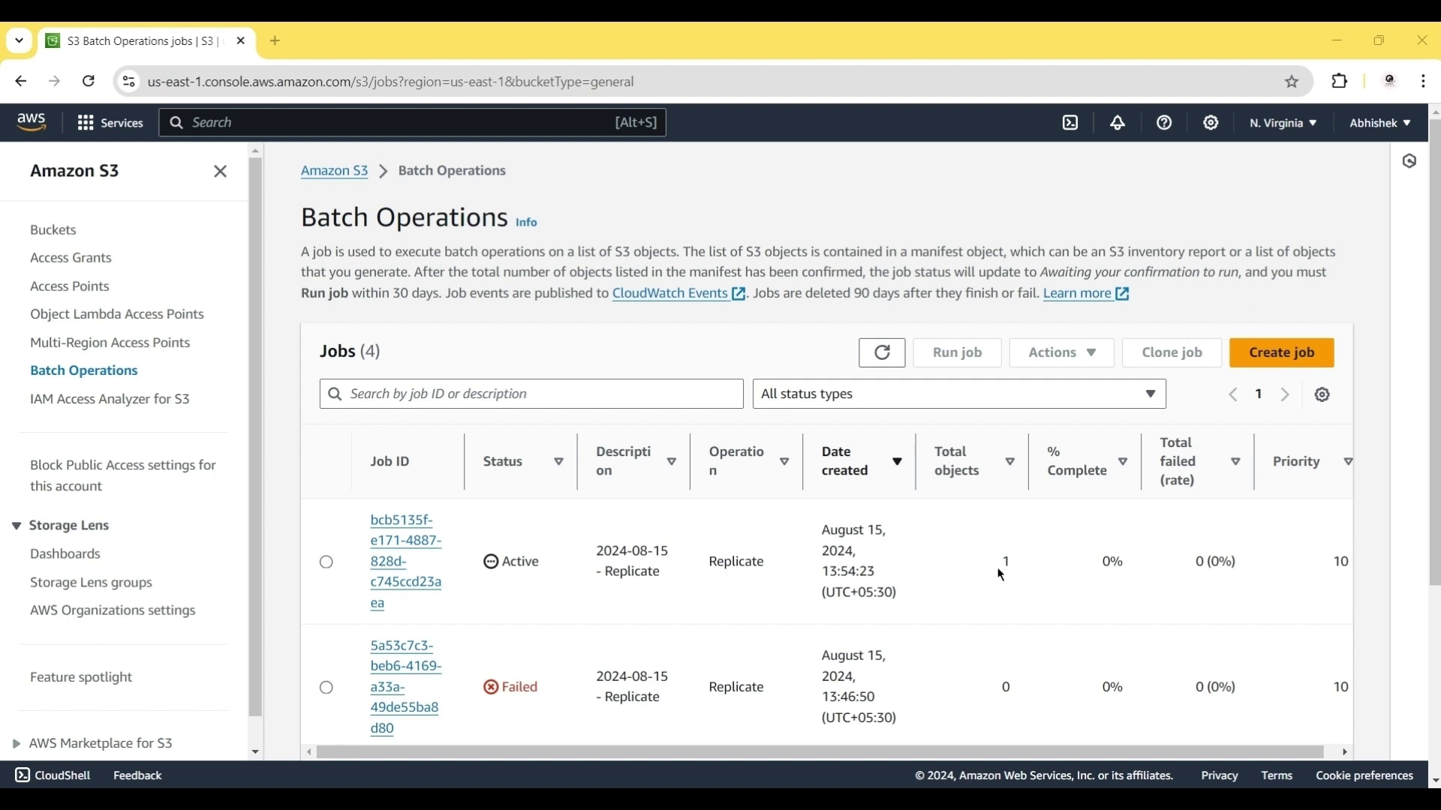
click(50, 229)
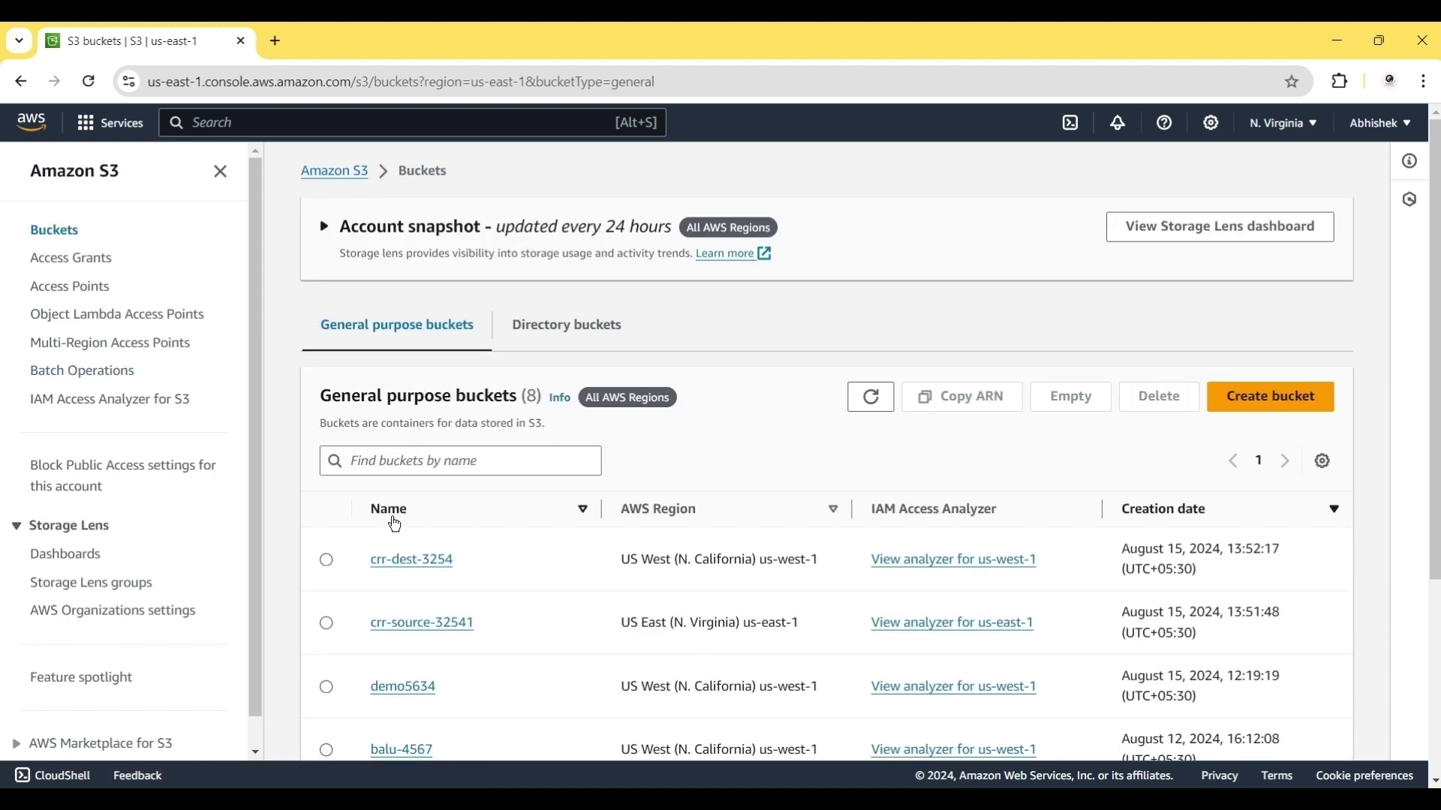
click(418, 567)
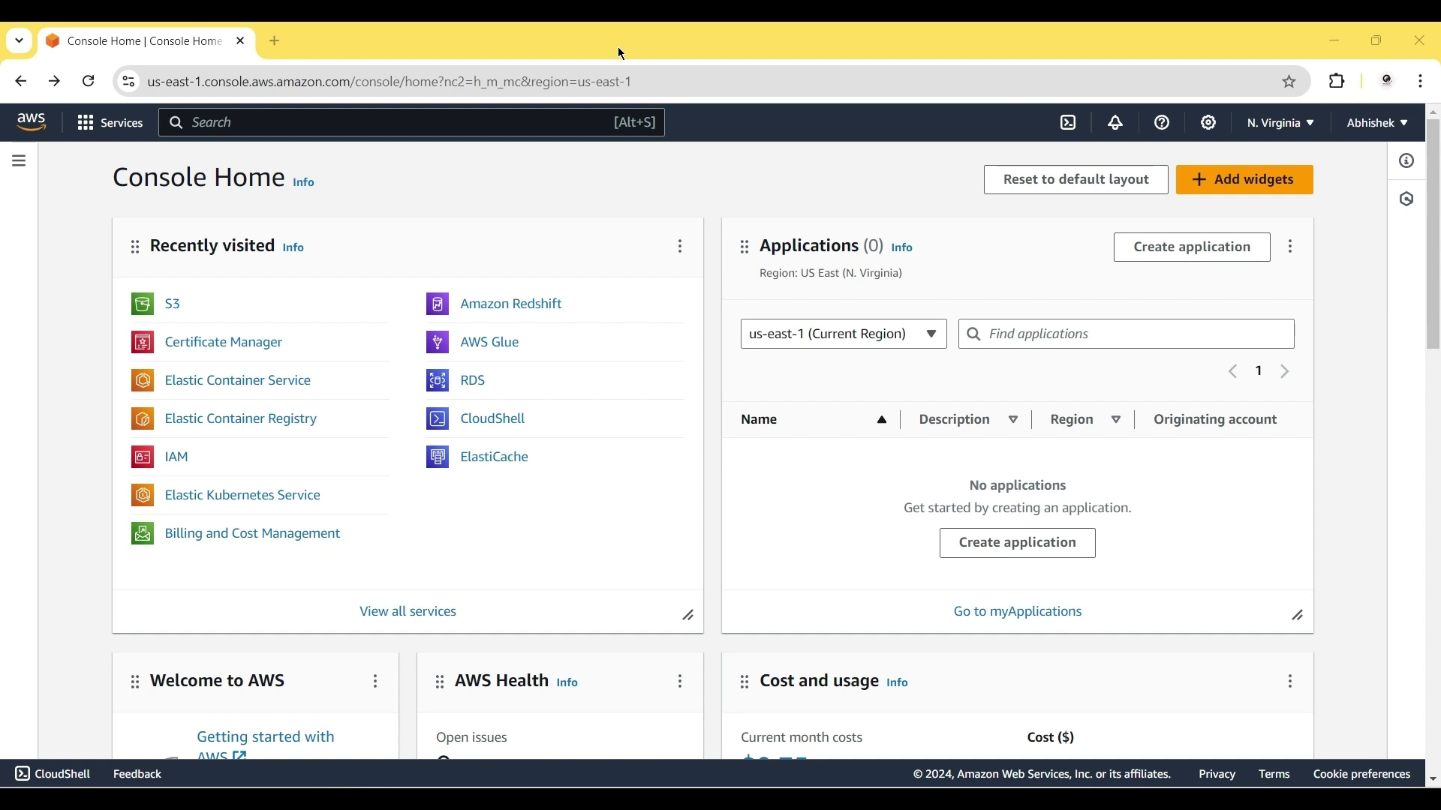
Search the AWS console for s3 and open the S3 service
click(272, 124)
text(s3)
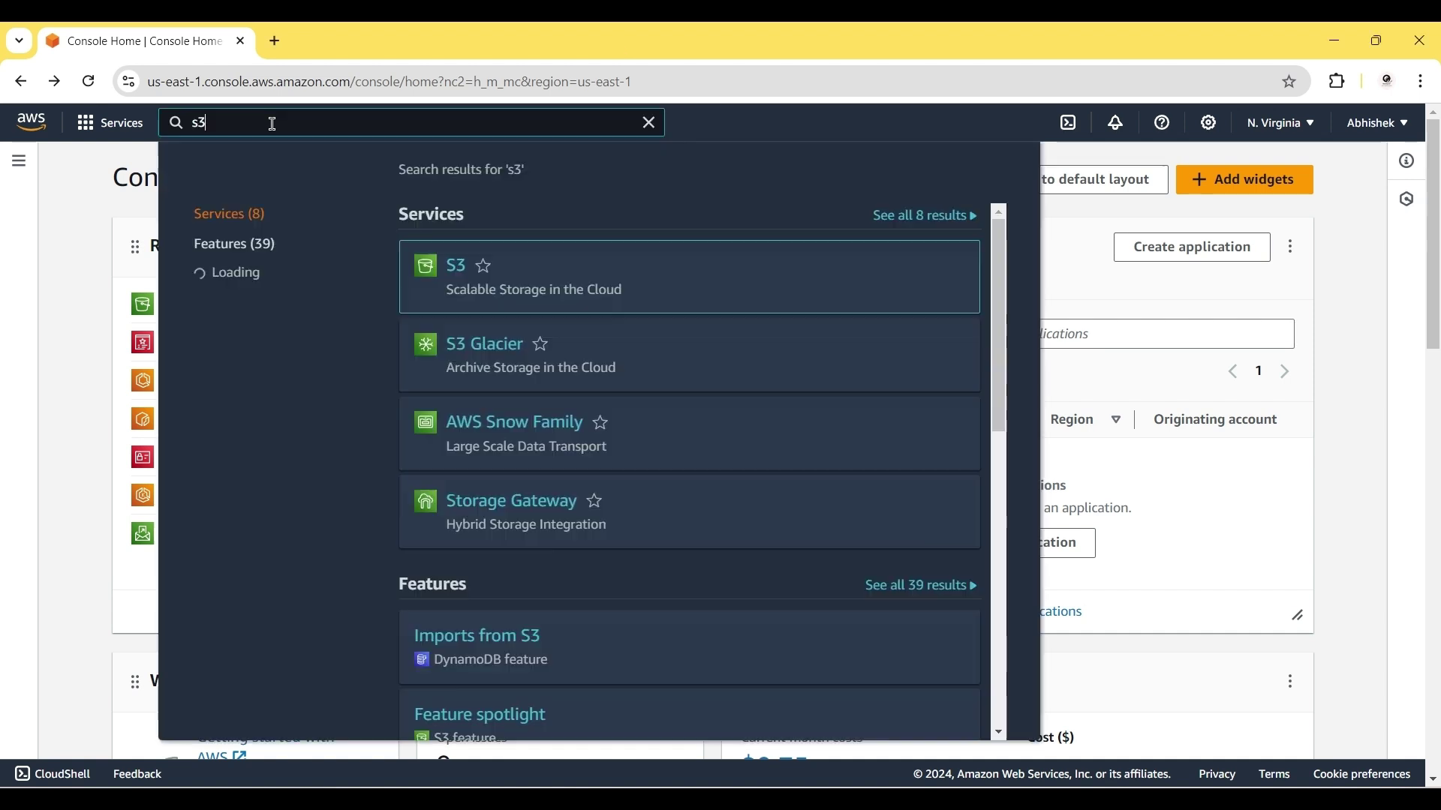
click(457, 267)
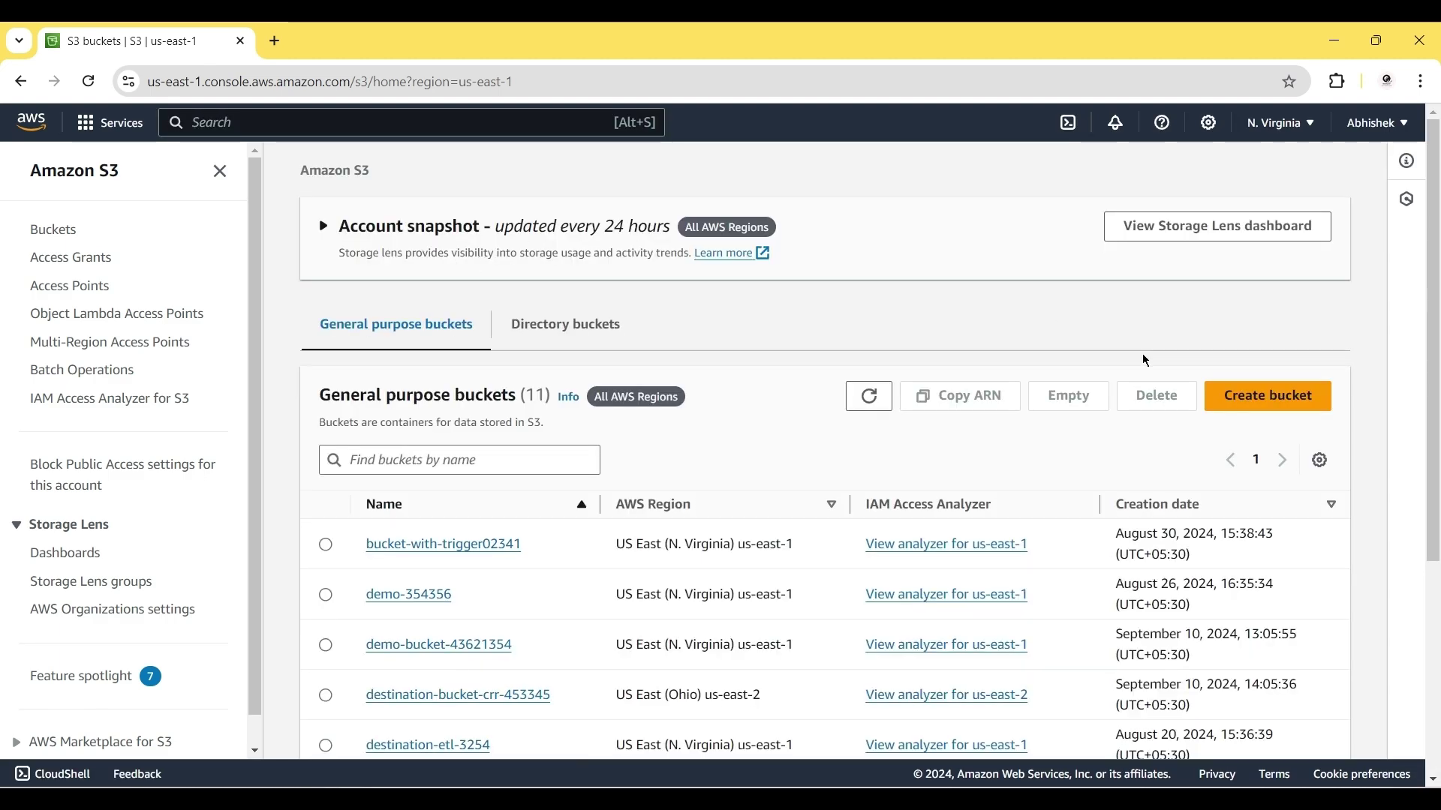
Start creating a general purpose bucket and name it static-website-325323
click(1268, 396)
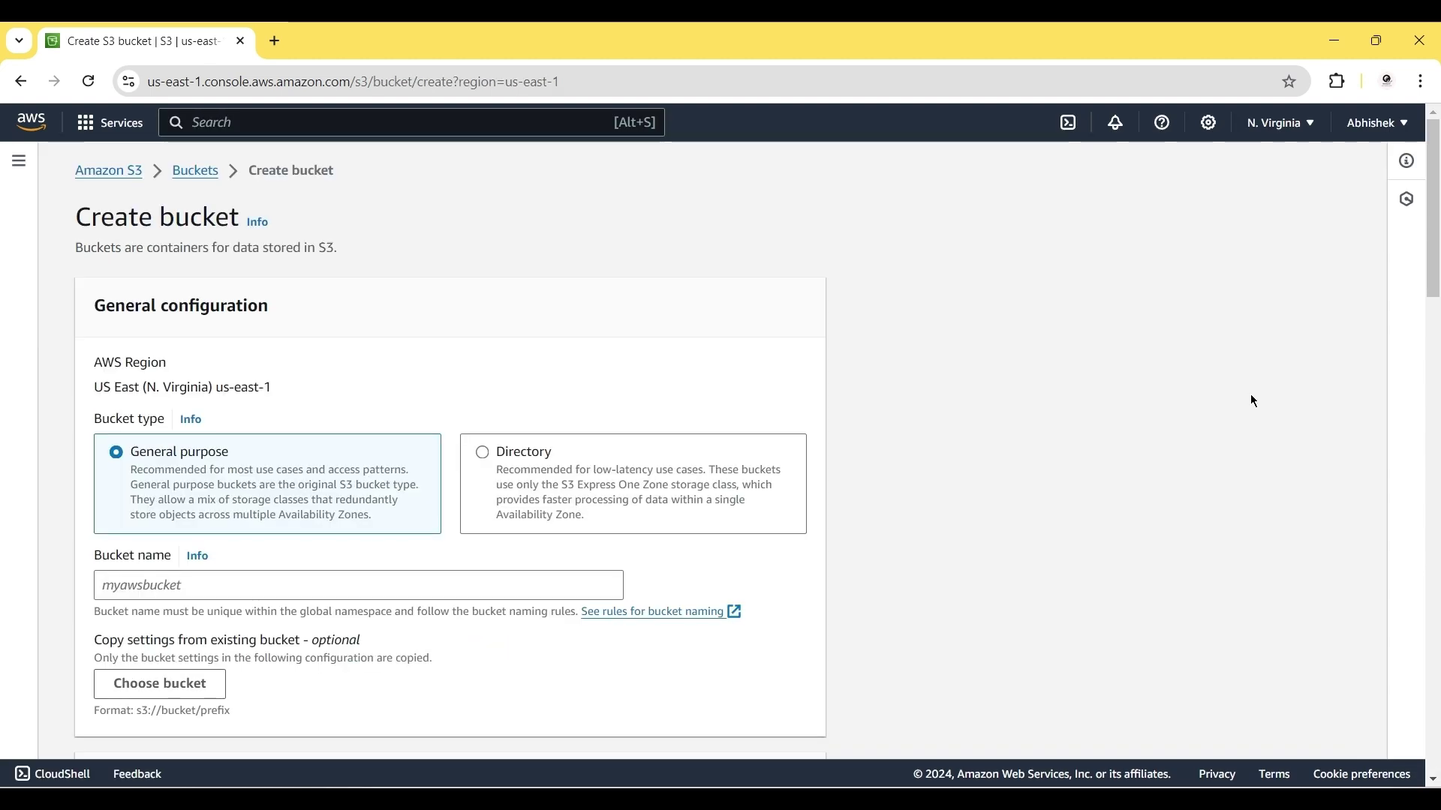
click(159, 585)
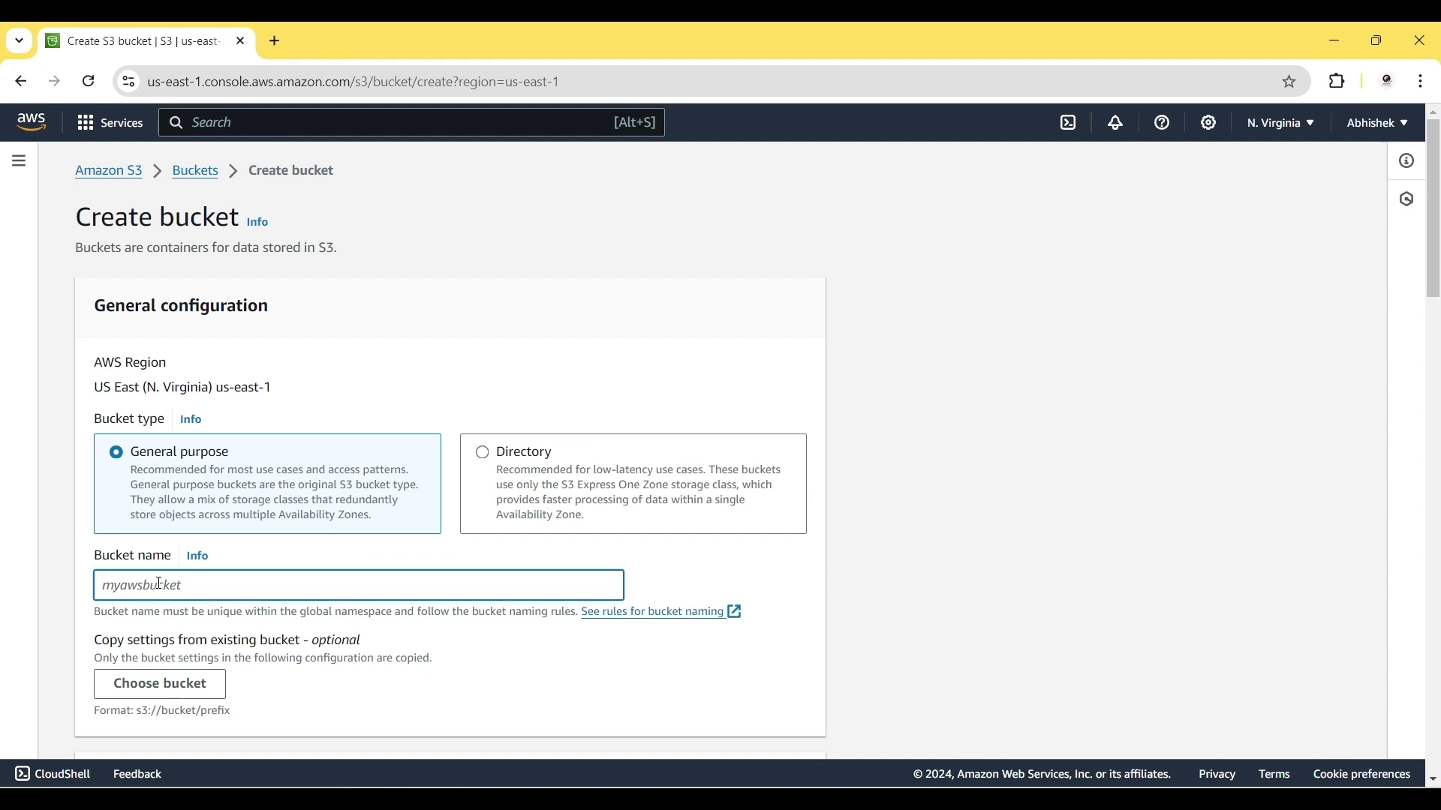
text(sta)
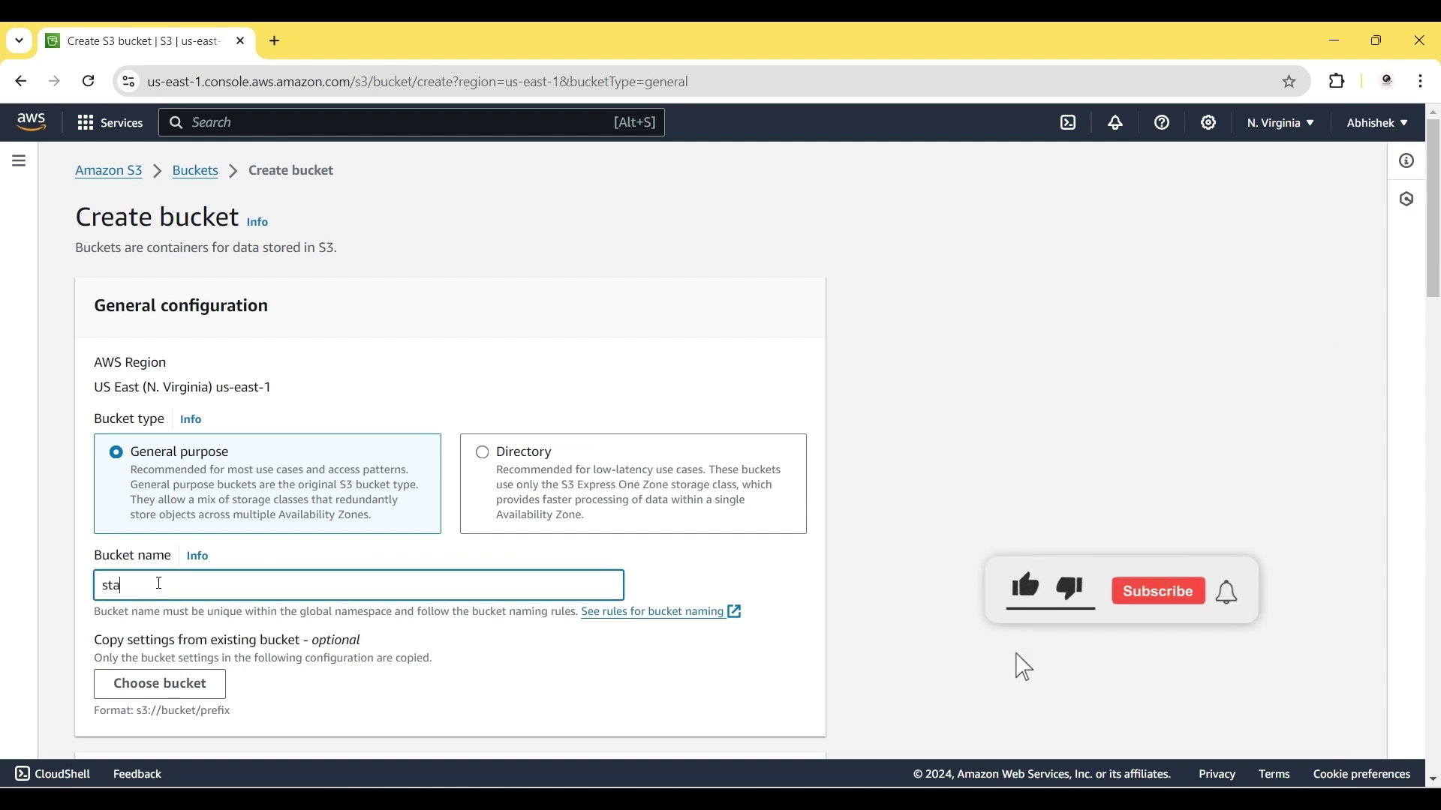
text(tic-website)
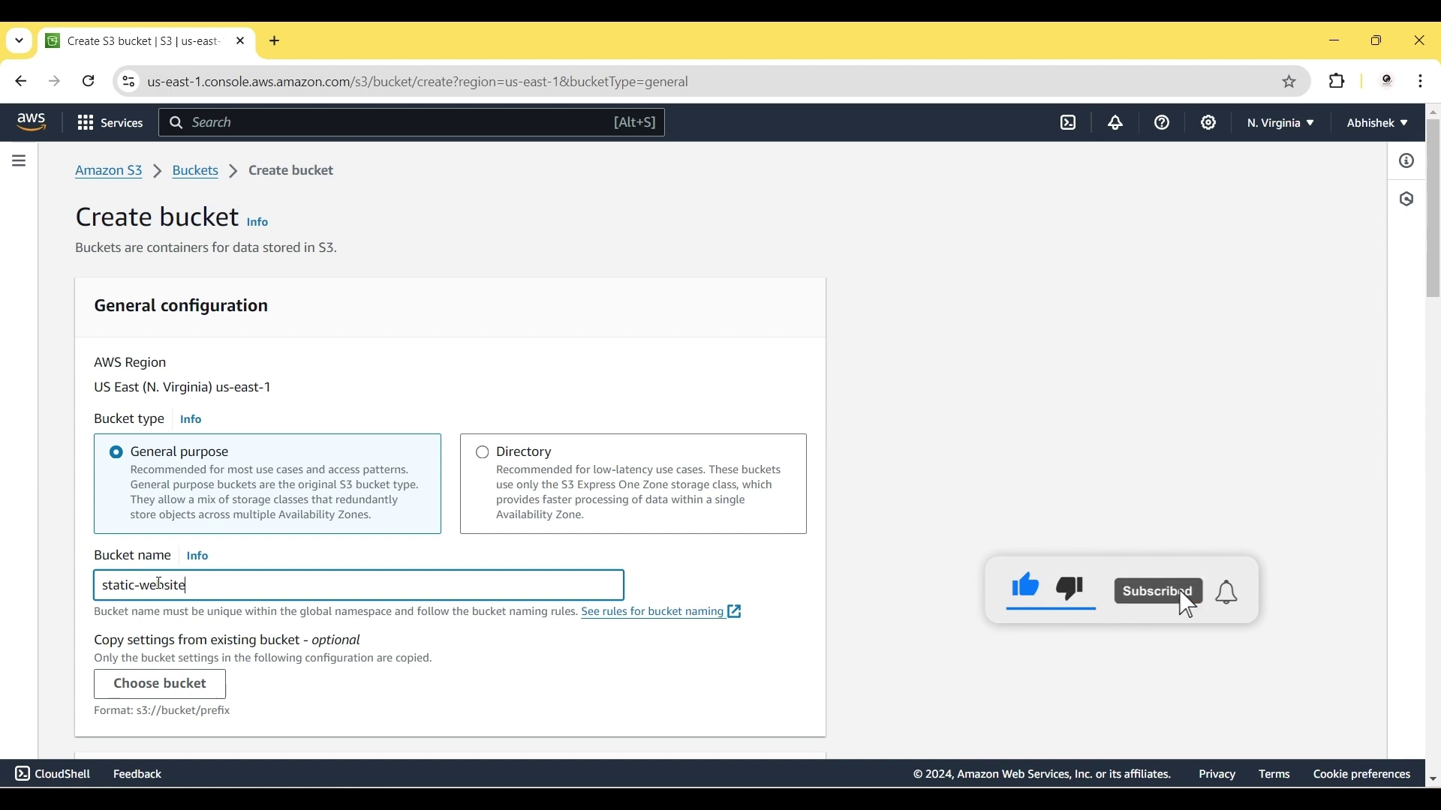
text(-325323)
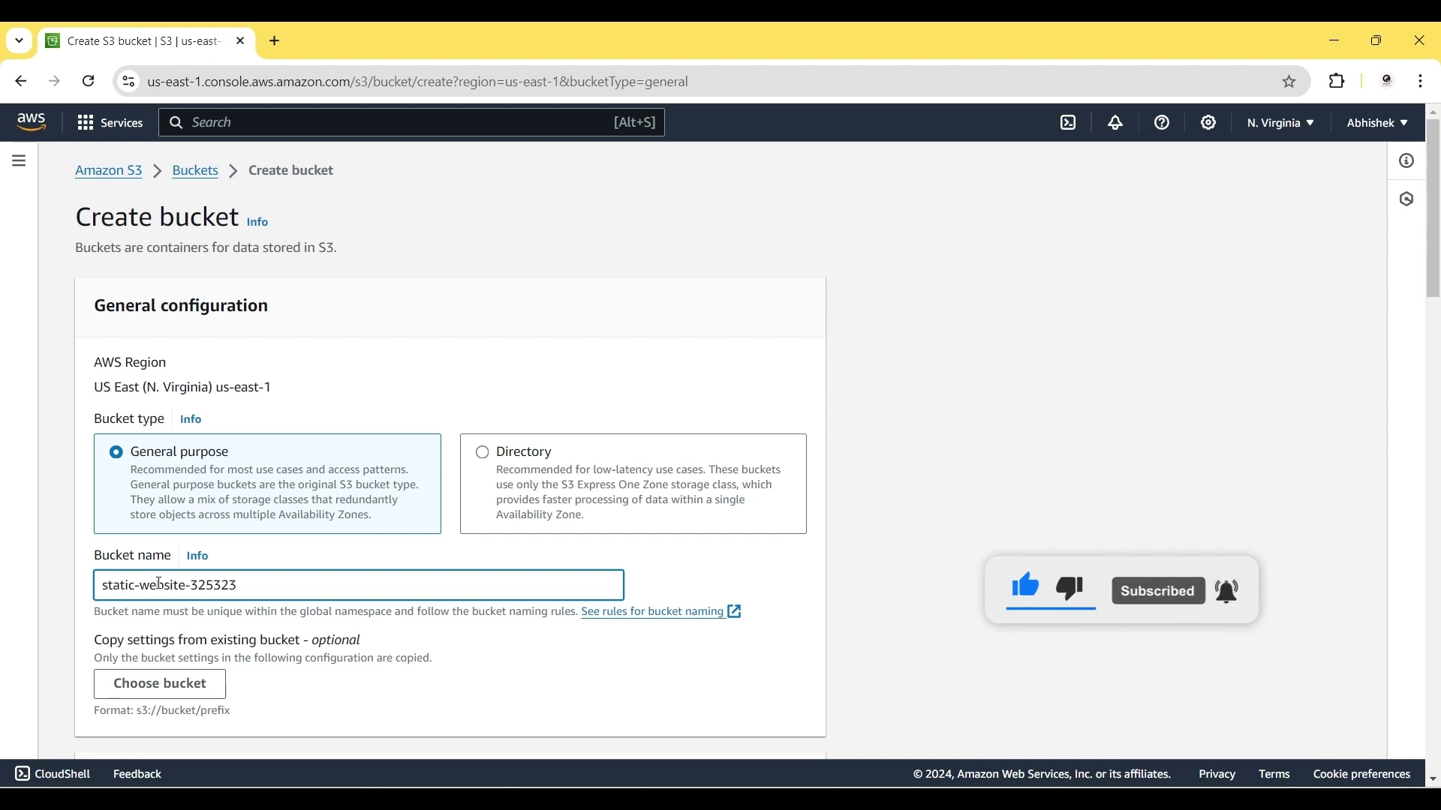
Enable ACLs for the new bucket and turn off Block all public access, acknowledging that its contents might become public
scroll(354, 653, down, 4)
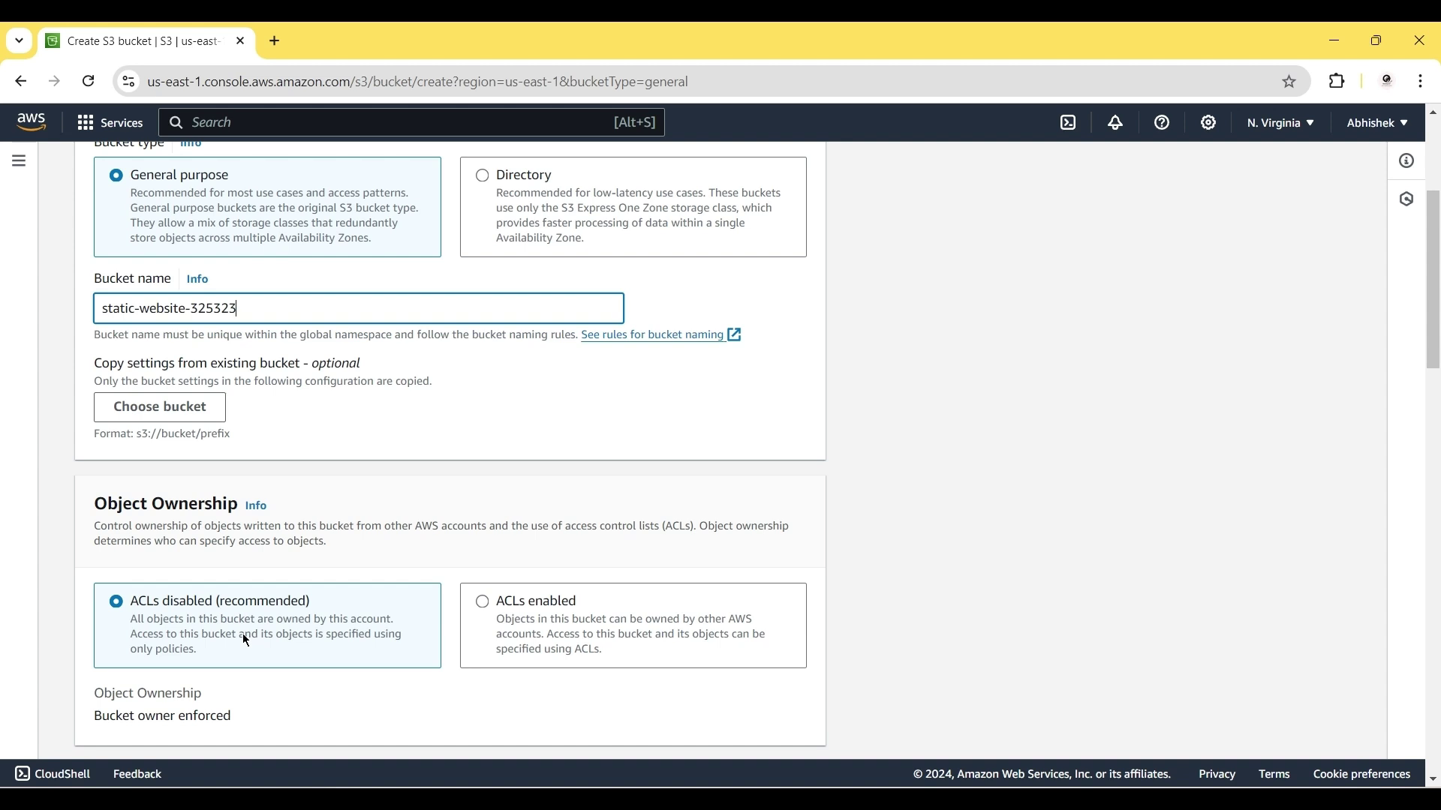
click(490, 605)
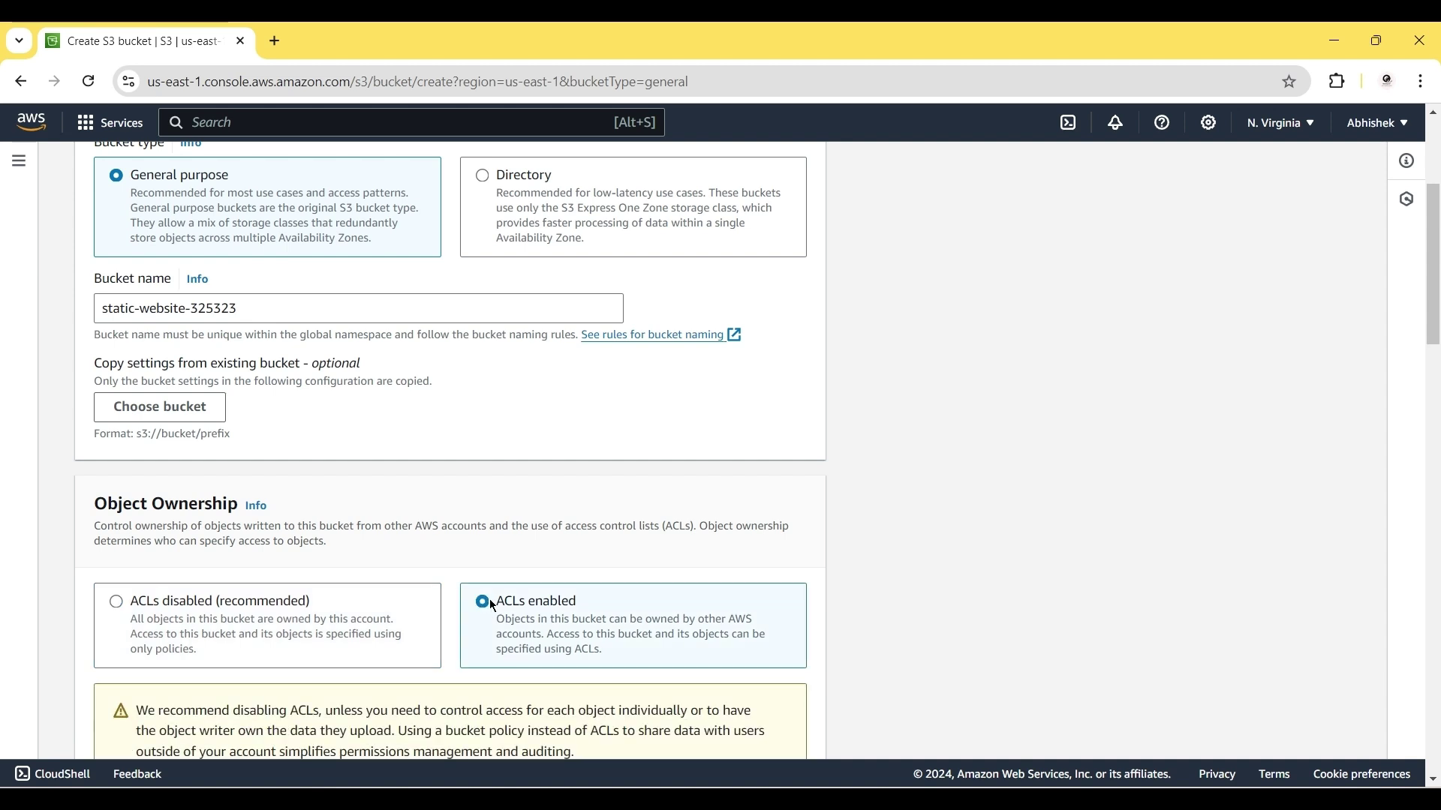
scroll(485, 575, down, 5)
scroll(487, 583, down, 4)
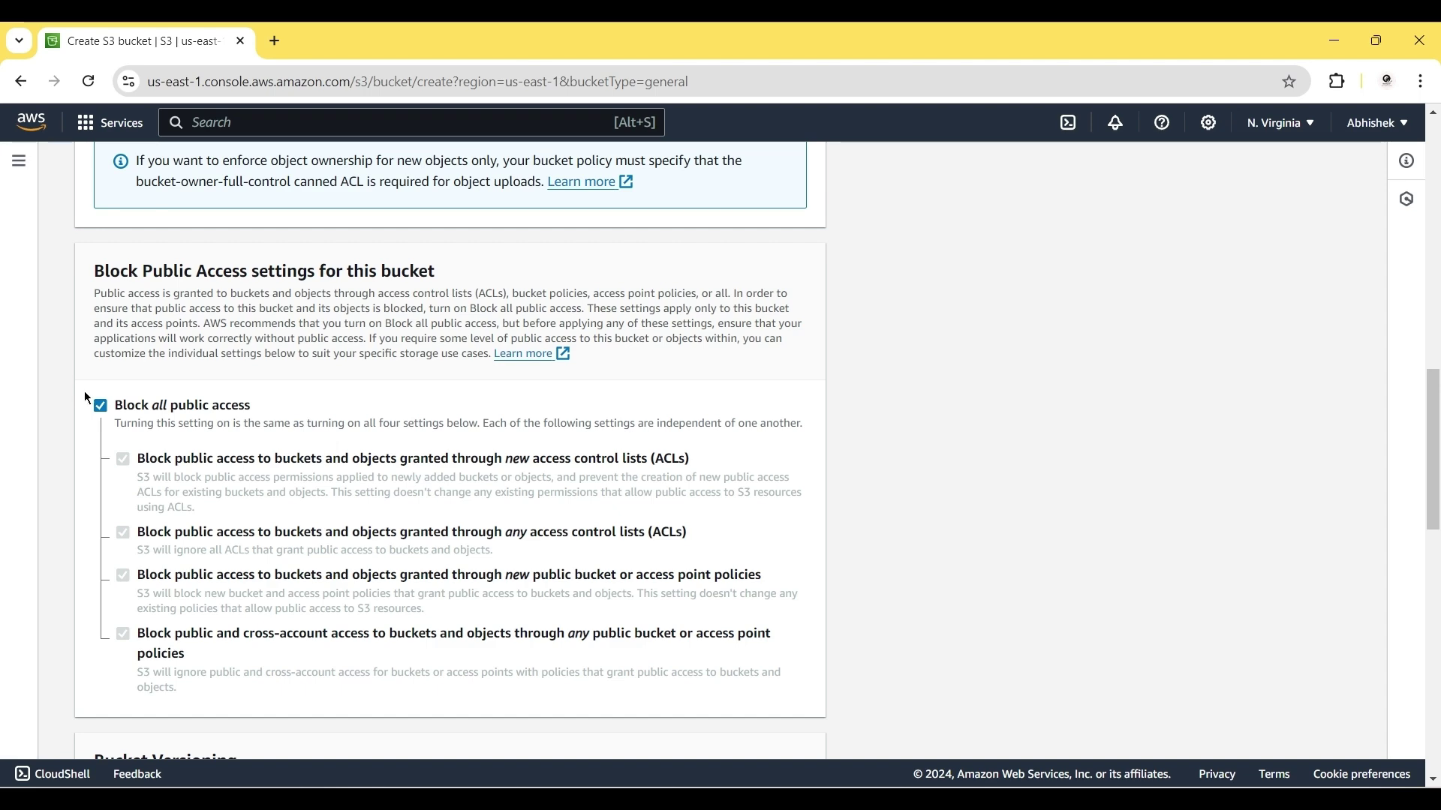
click(102, 408)
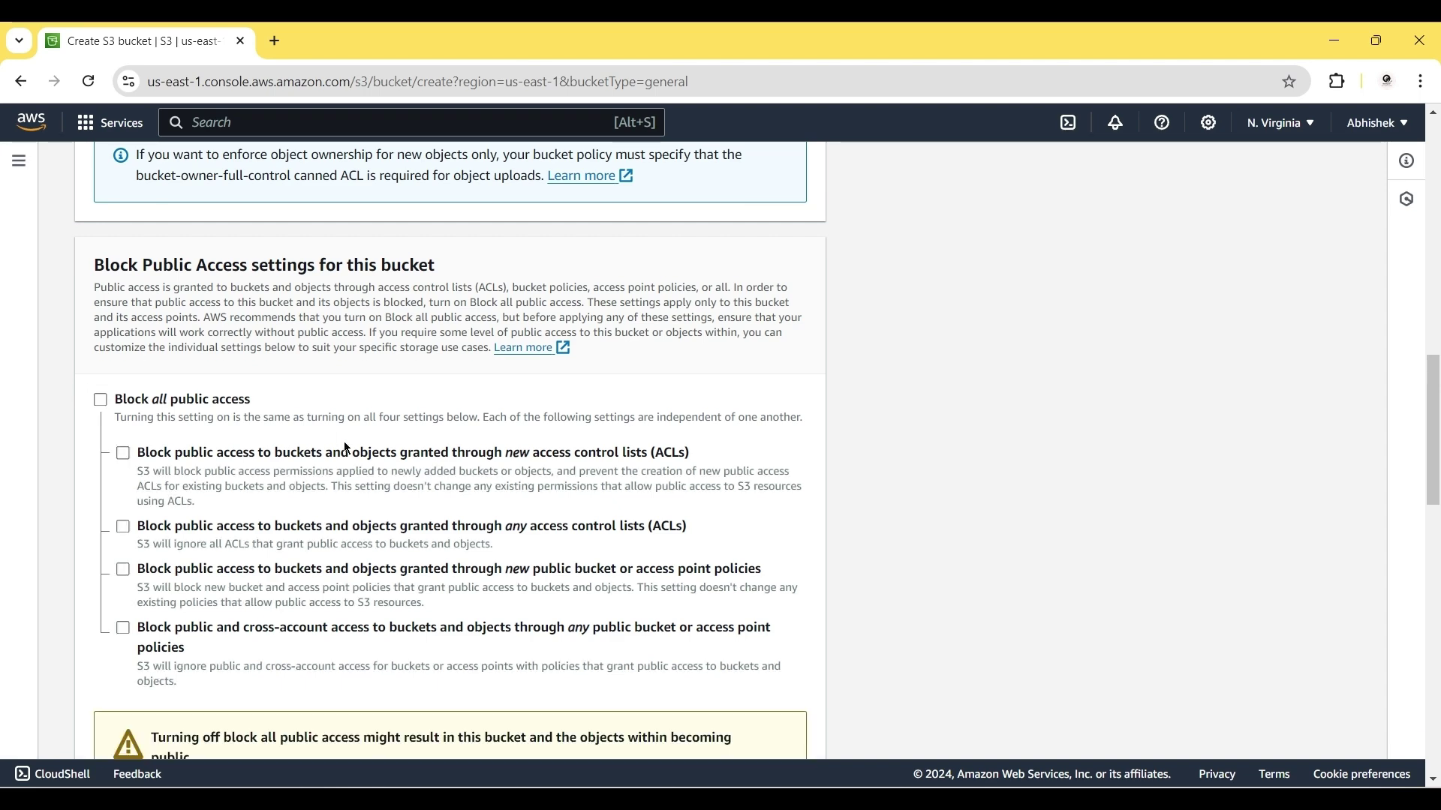
scroll(344, 450, down, 3)
click(157, 558)
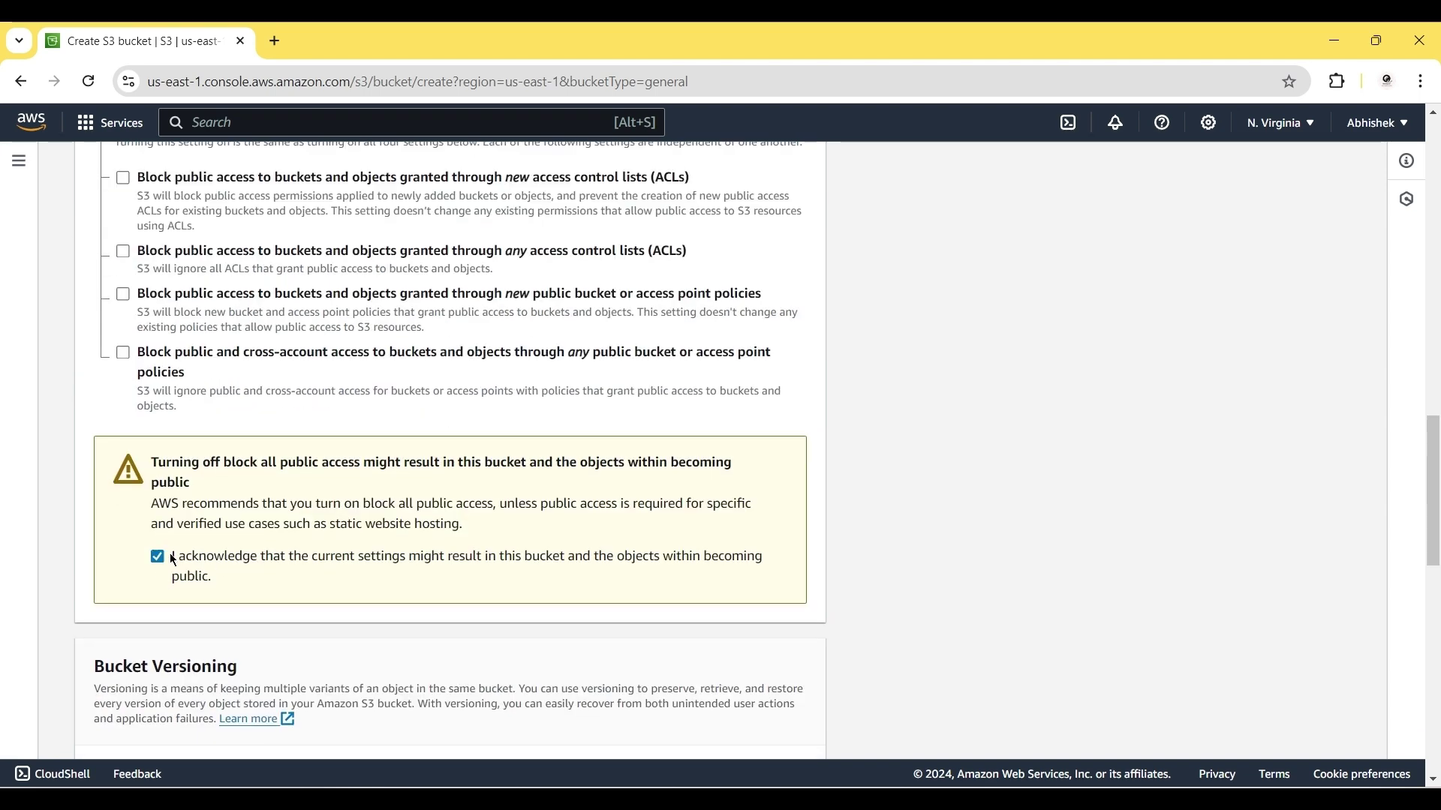
Enable Bucket Versioning and create the bucket with the default SSE-S3 encryption
scroll(340, 547, down, 3)
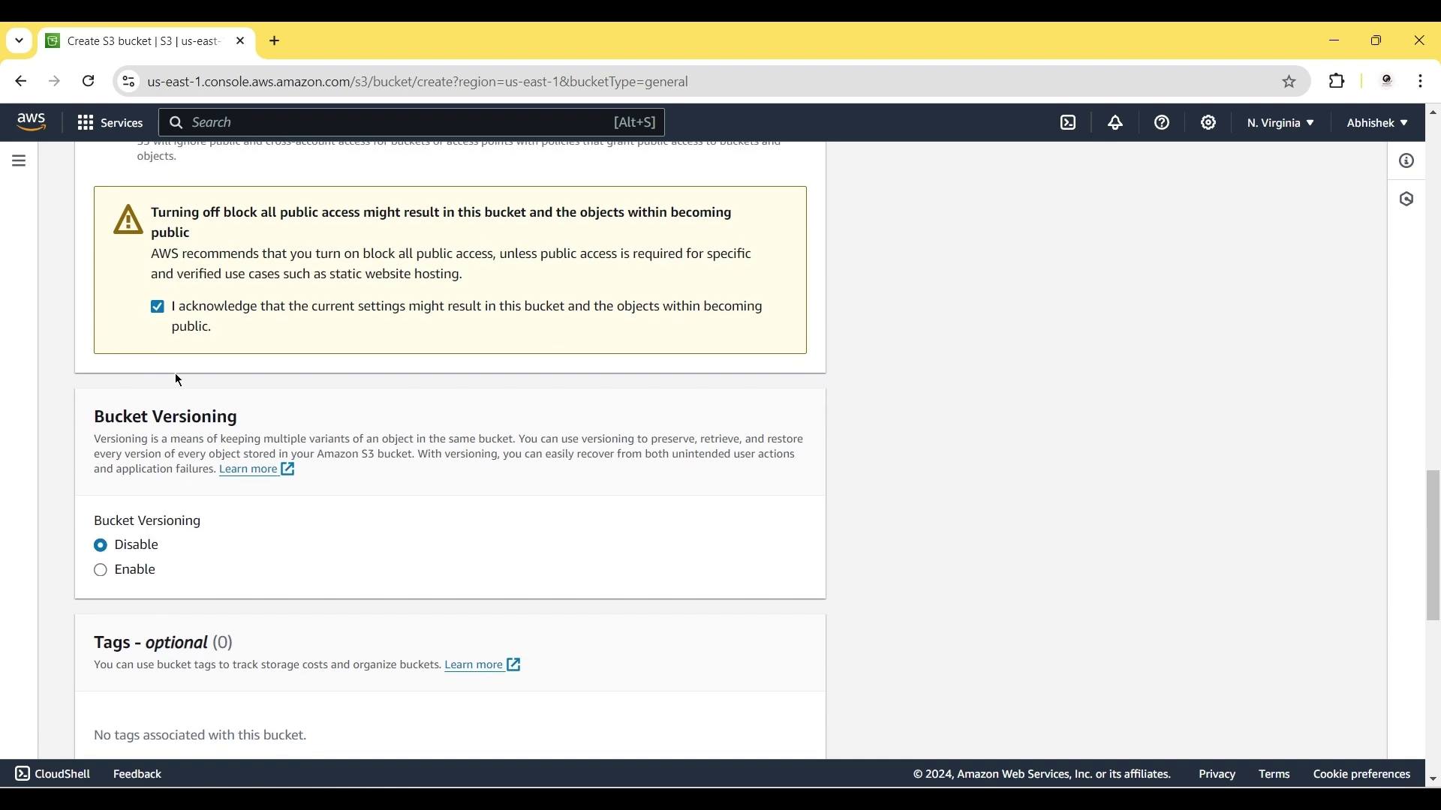
click(123, 569)
scroll(302, 574, down, 8)
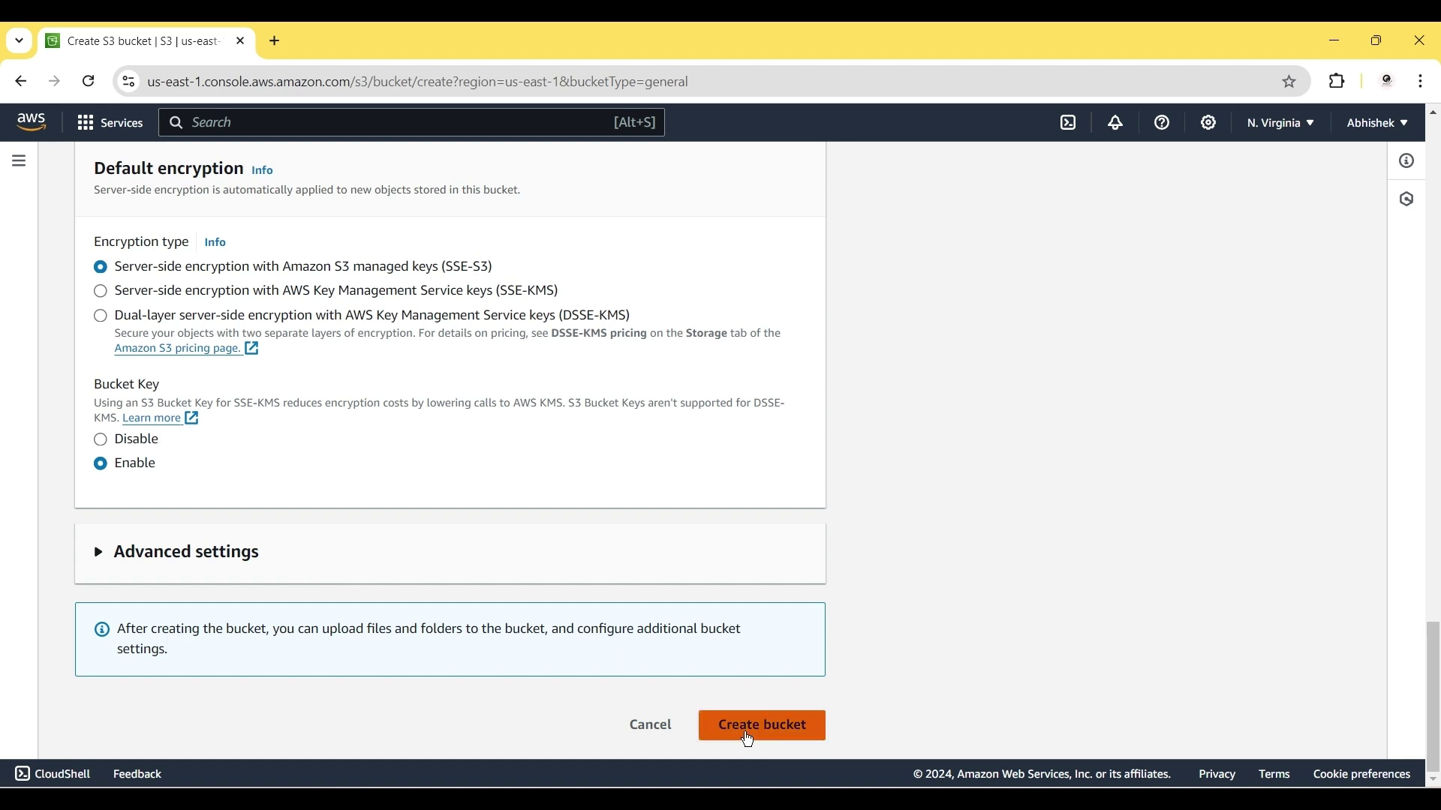
click(748, 739)
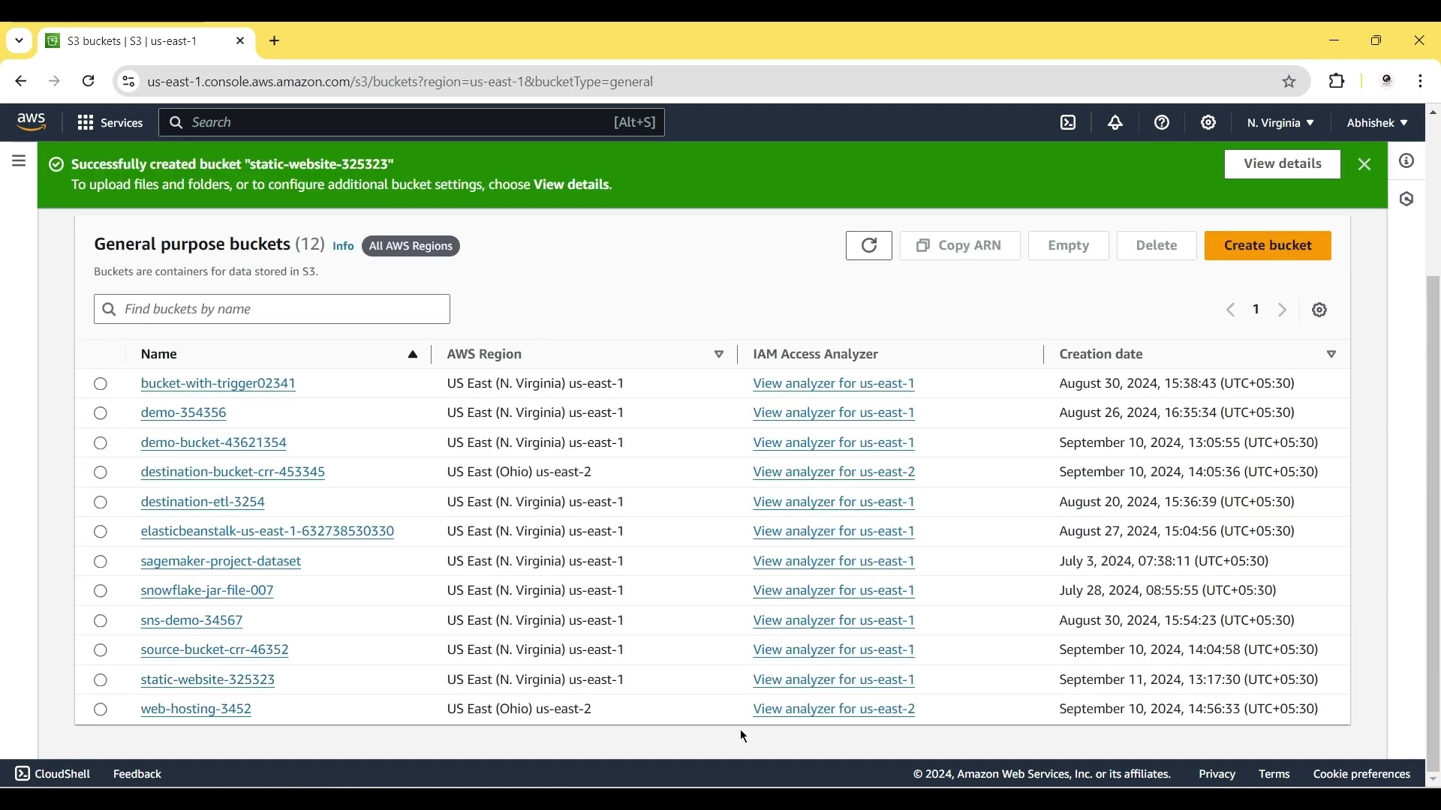
Open the static-website-325323 bucket in the S3 console, and switch to Sublime Text
click(197, 681)
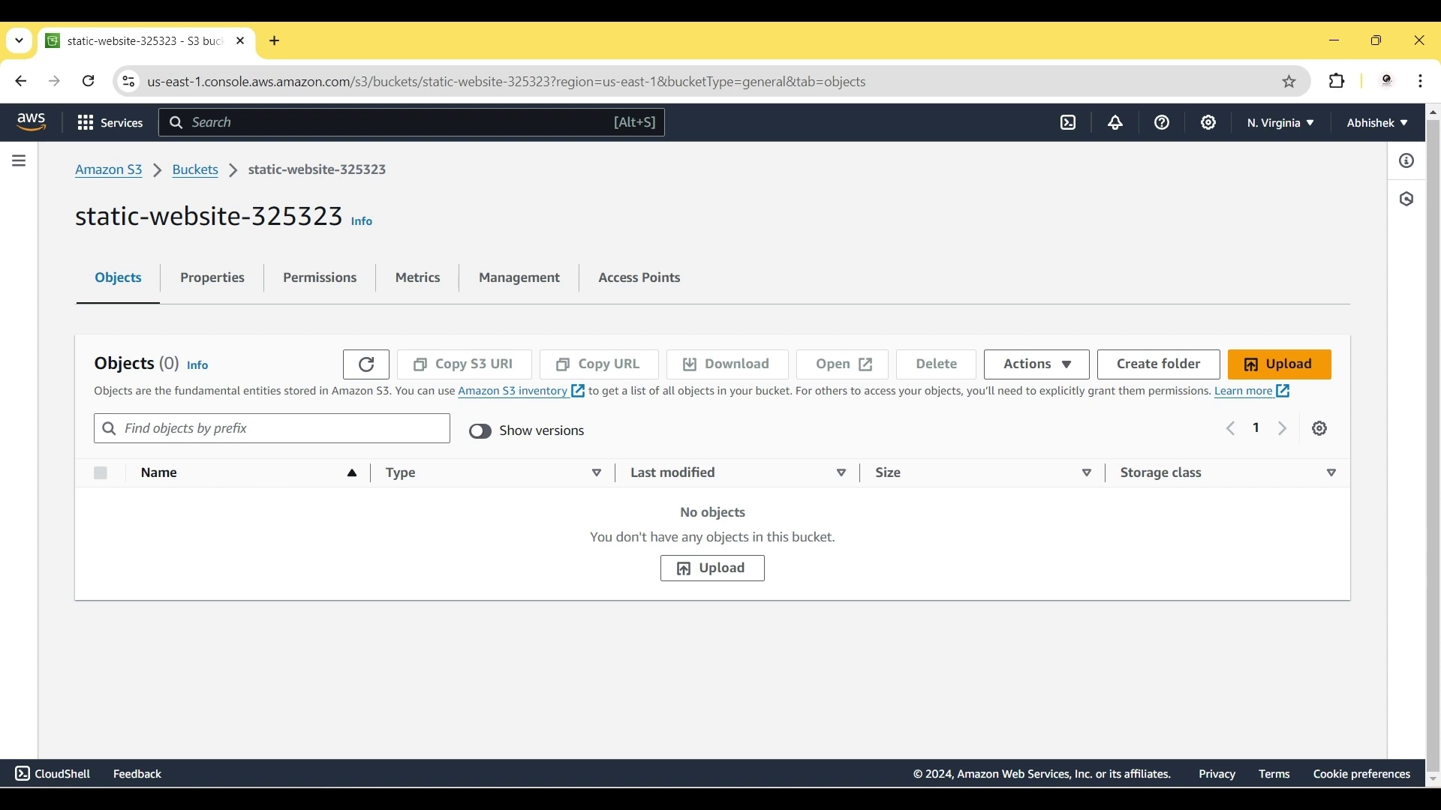
key(super)
text(sublime)
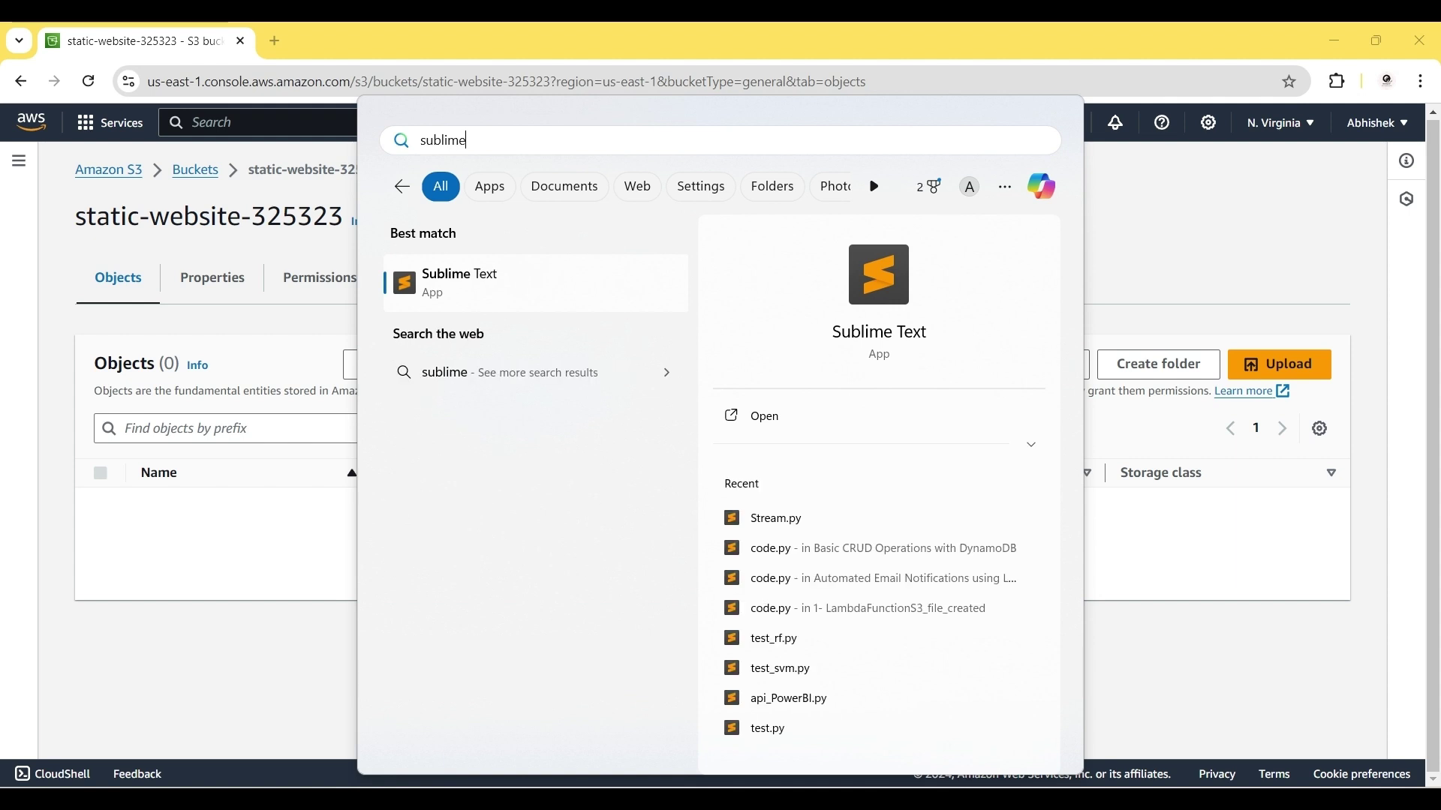
key(Return)
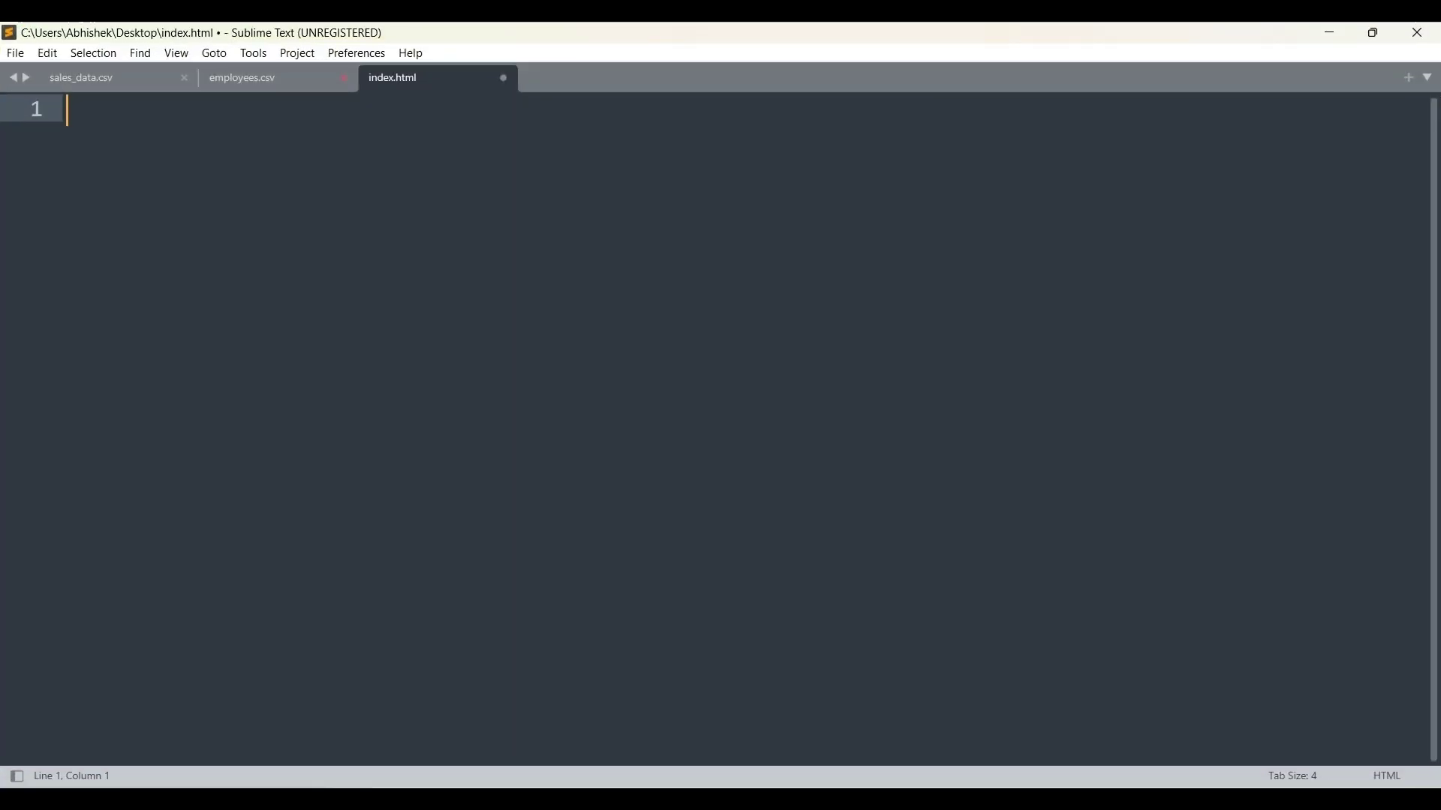
Create a new file containing the text "This is hello world application"
key(ctrl+n)
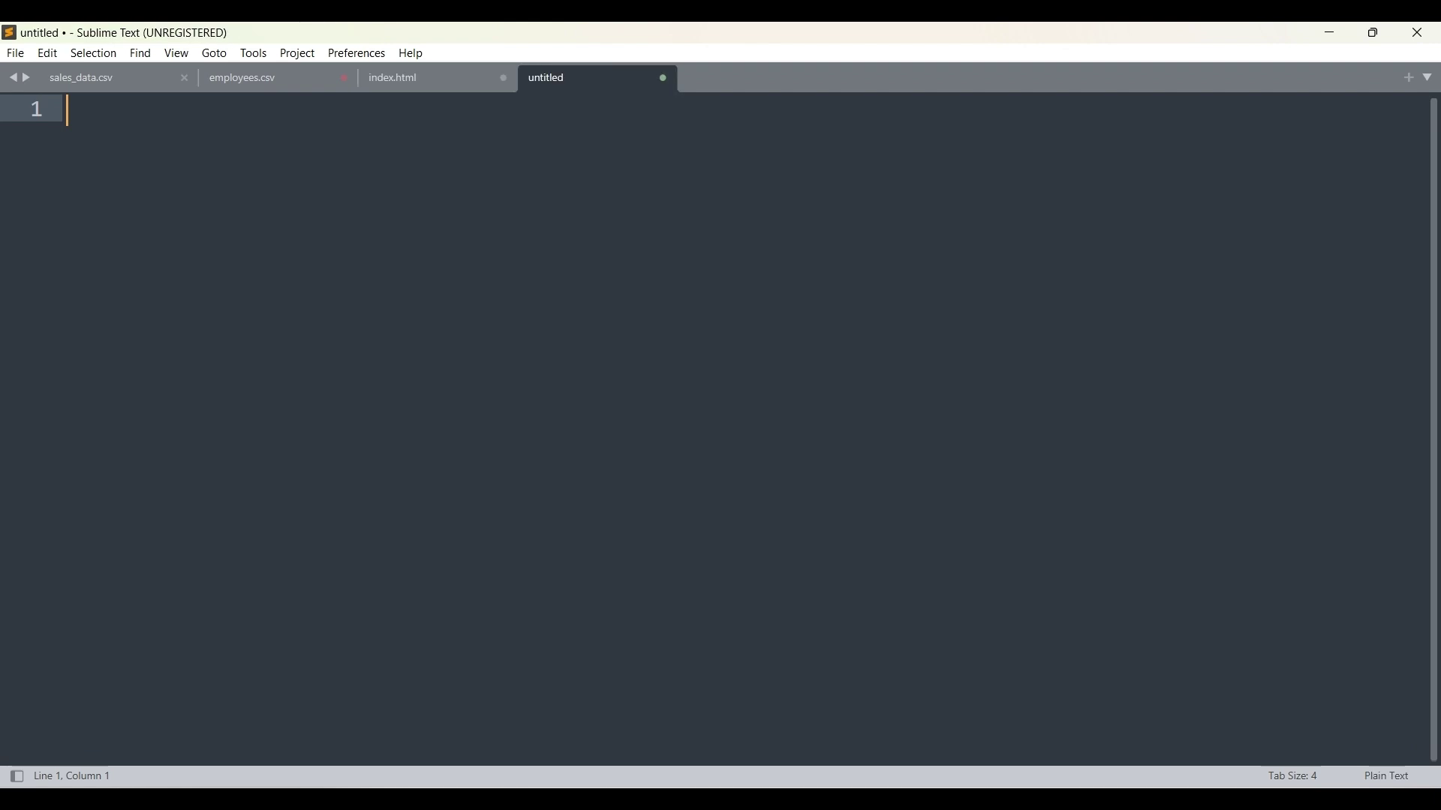
text(This is he)
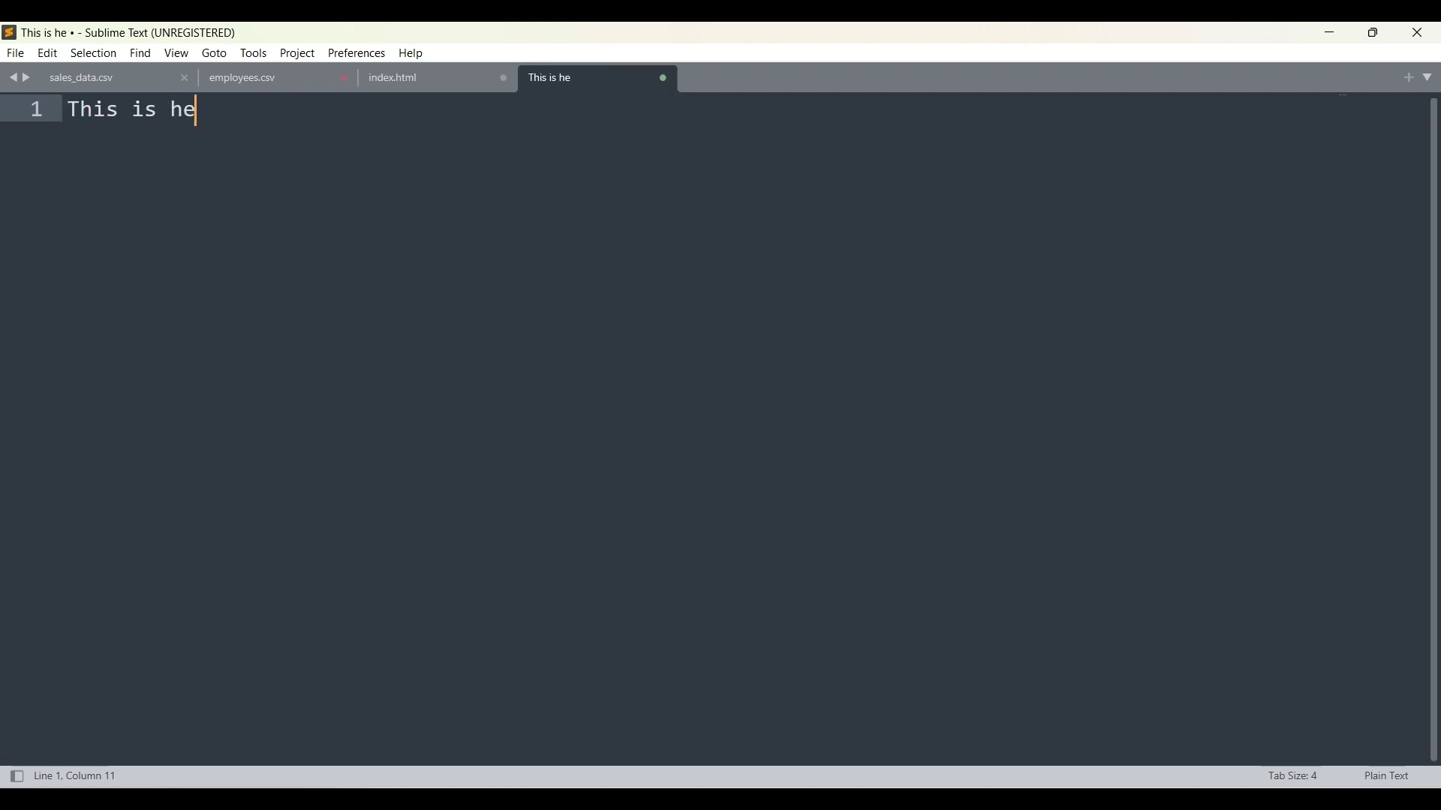
text(llo world a)
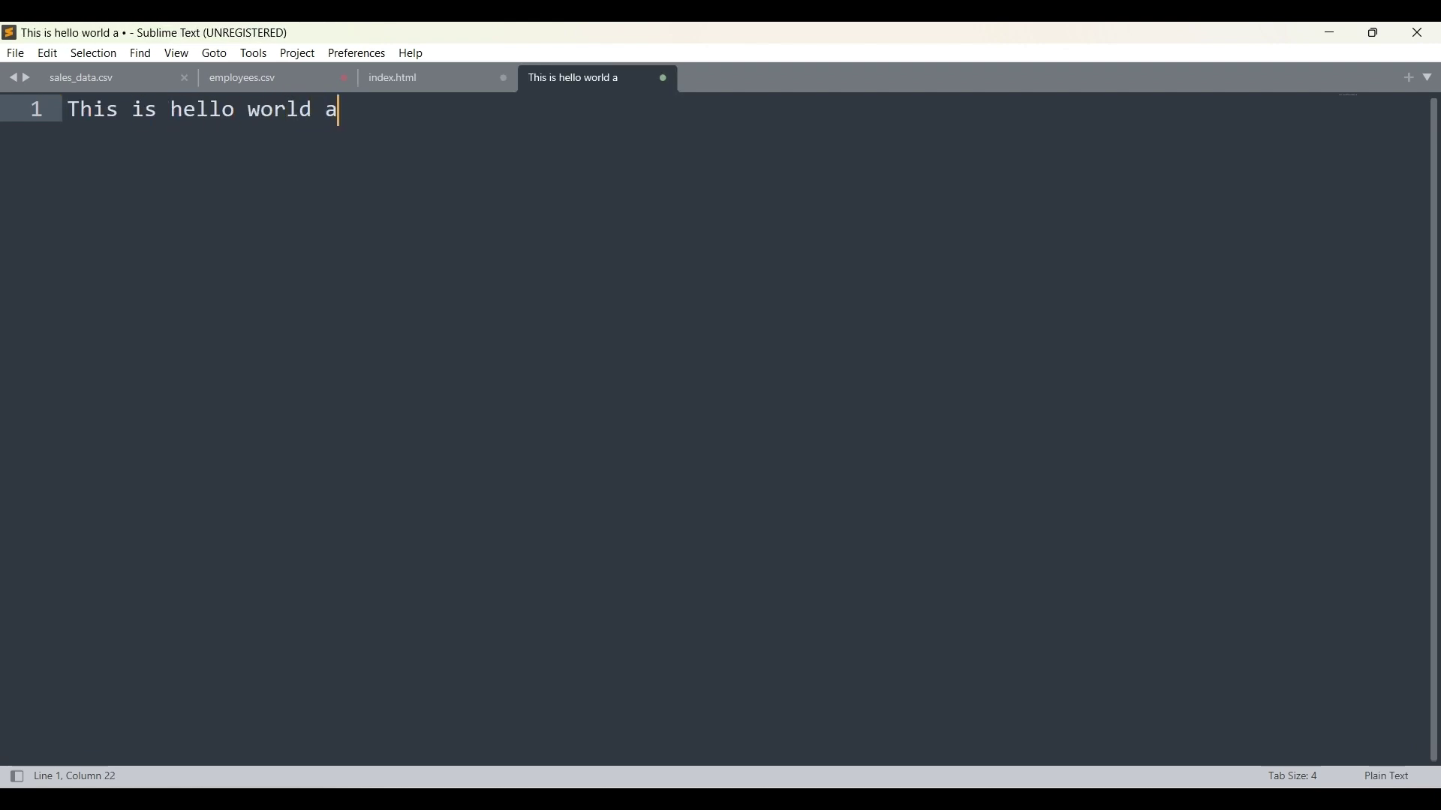
text(pplication)
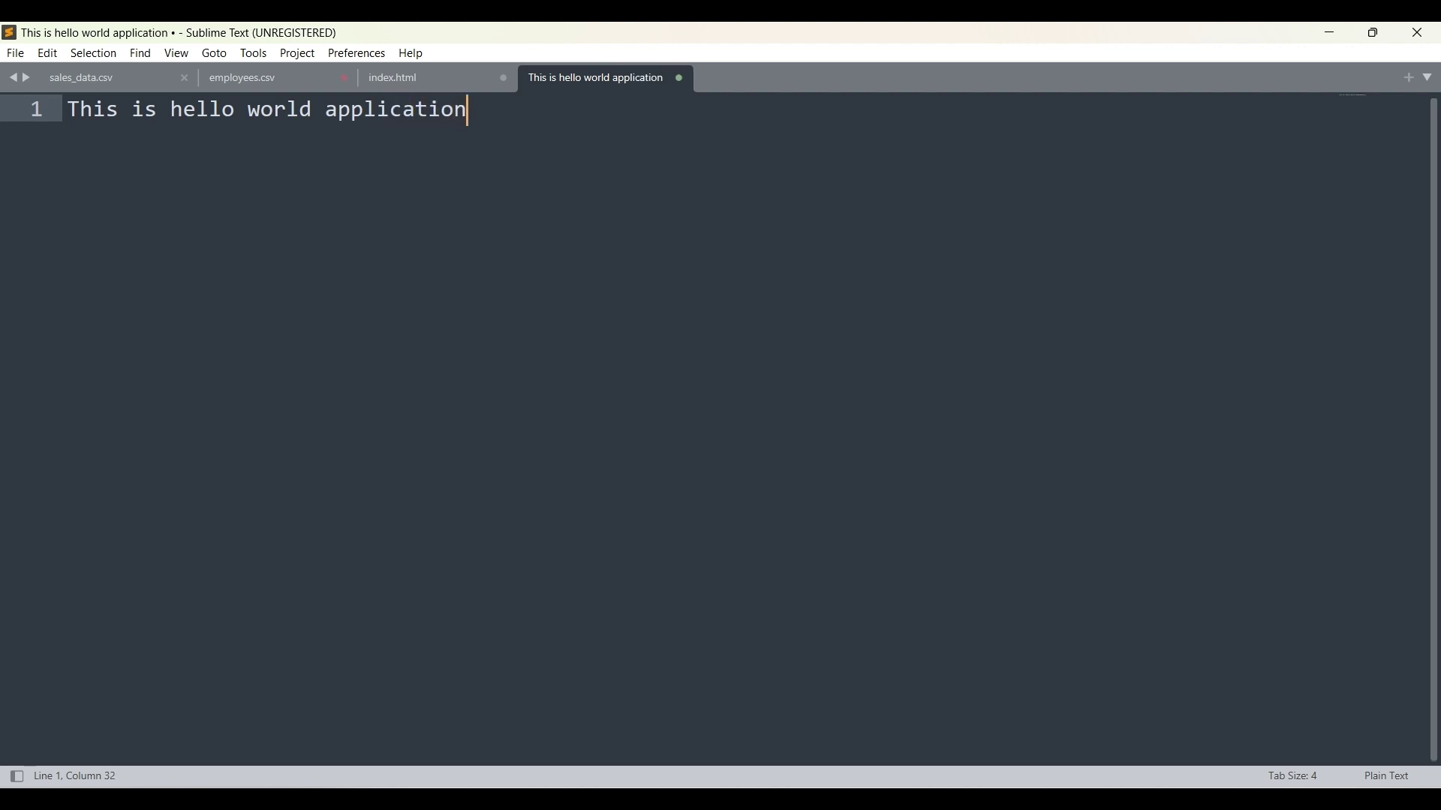
Save the new file to the Desktop as index.html, replacing the existing file, and dismiss the reload prompt
key(ctrl+s)
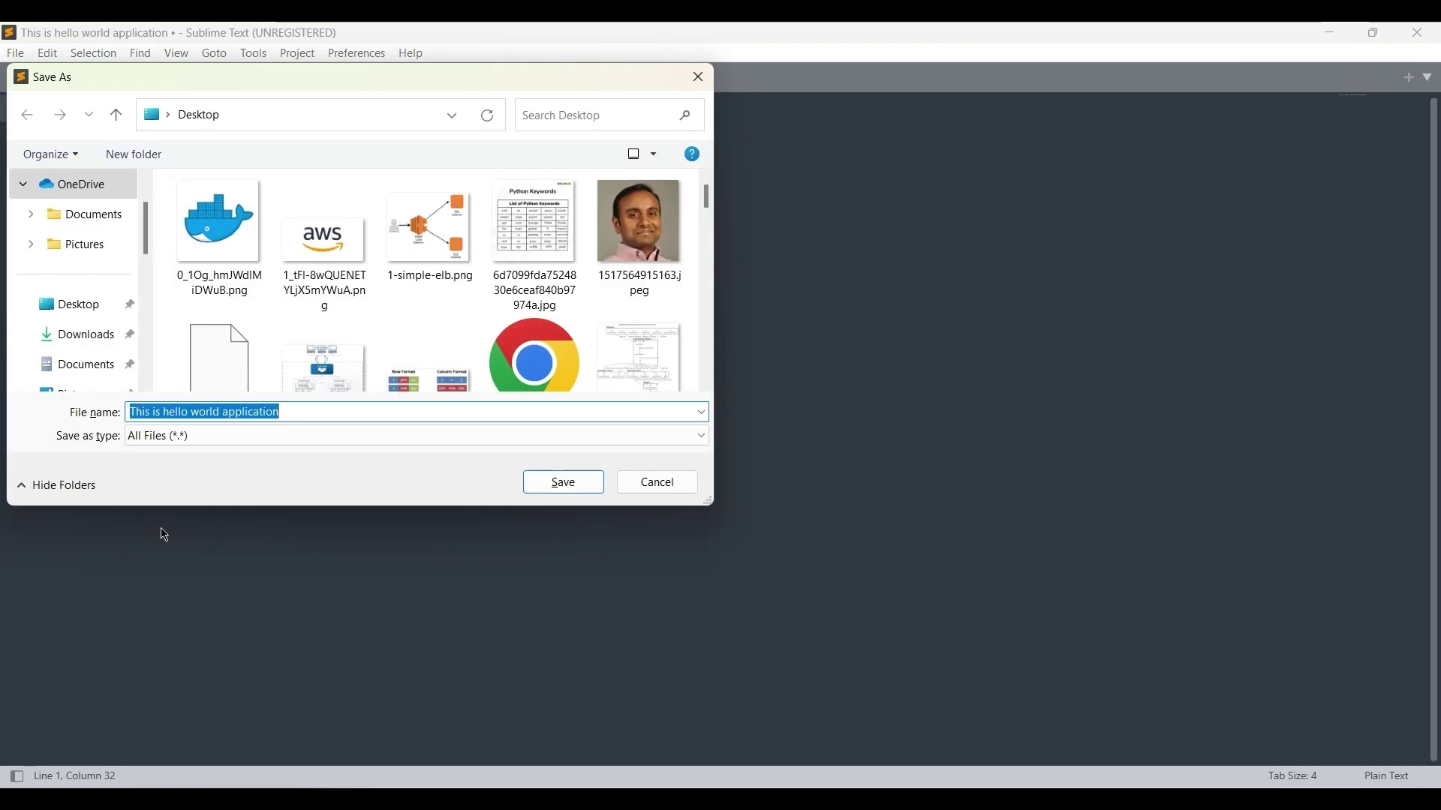
click(296, 415)
key(ctrl+a)
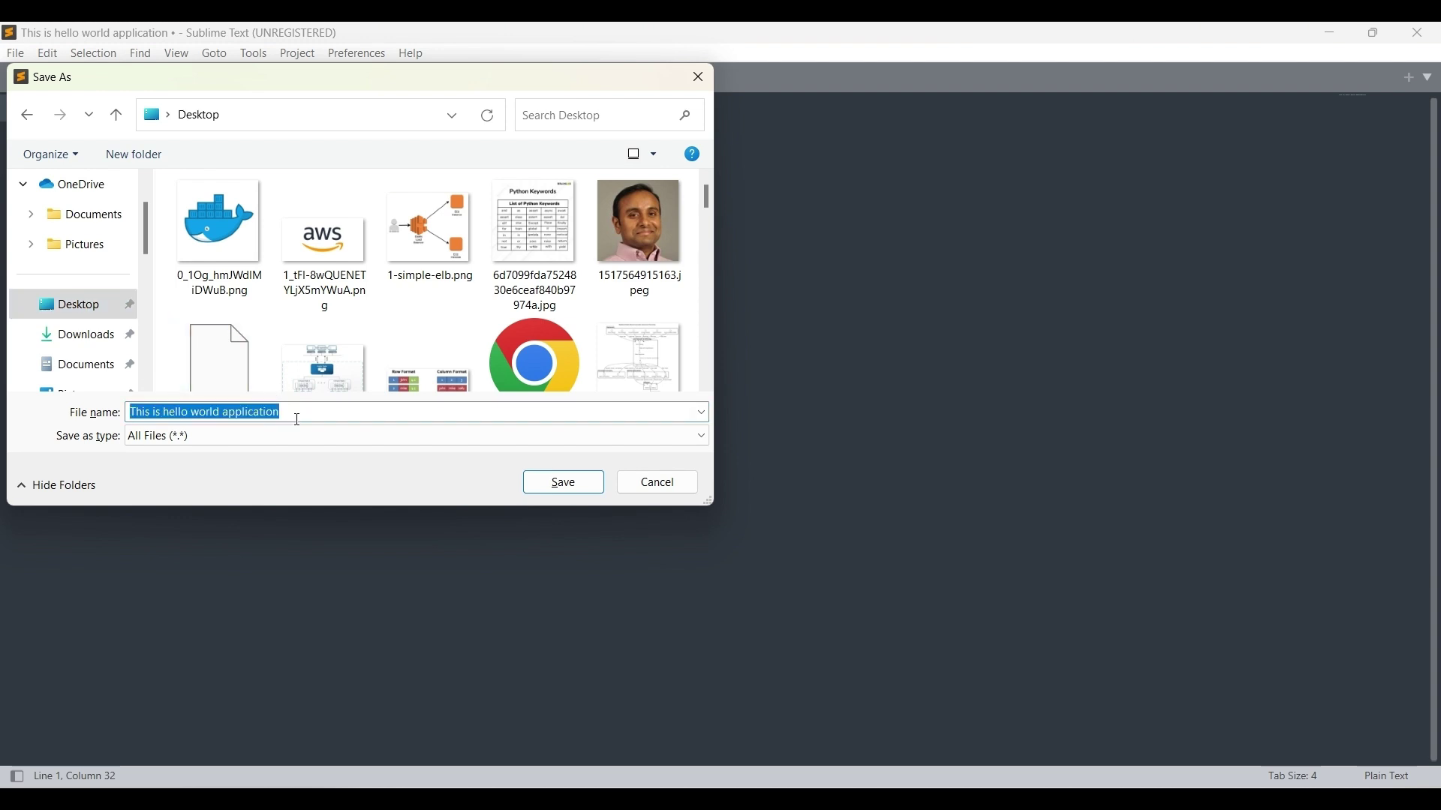
text(inde)
key(Down)
key(Return)
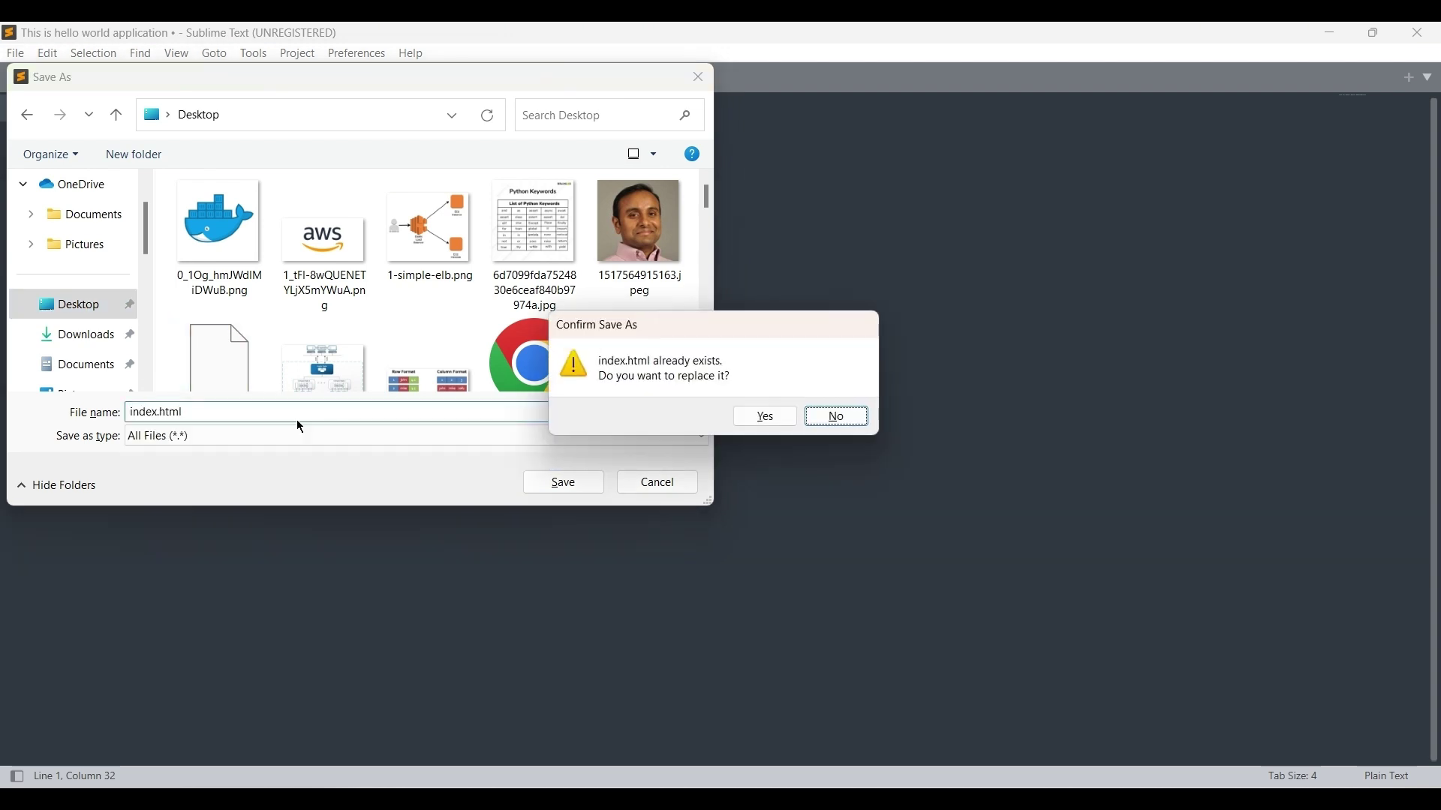
key(Left)
key(Return)
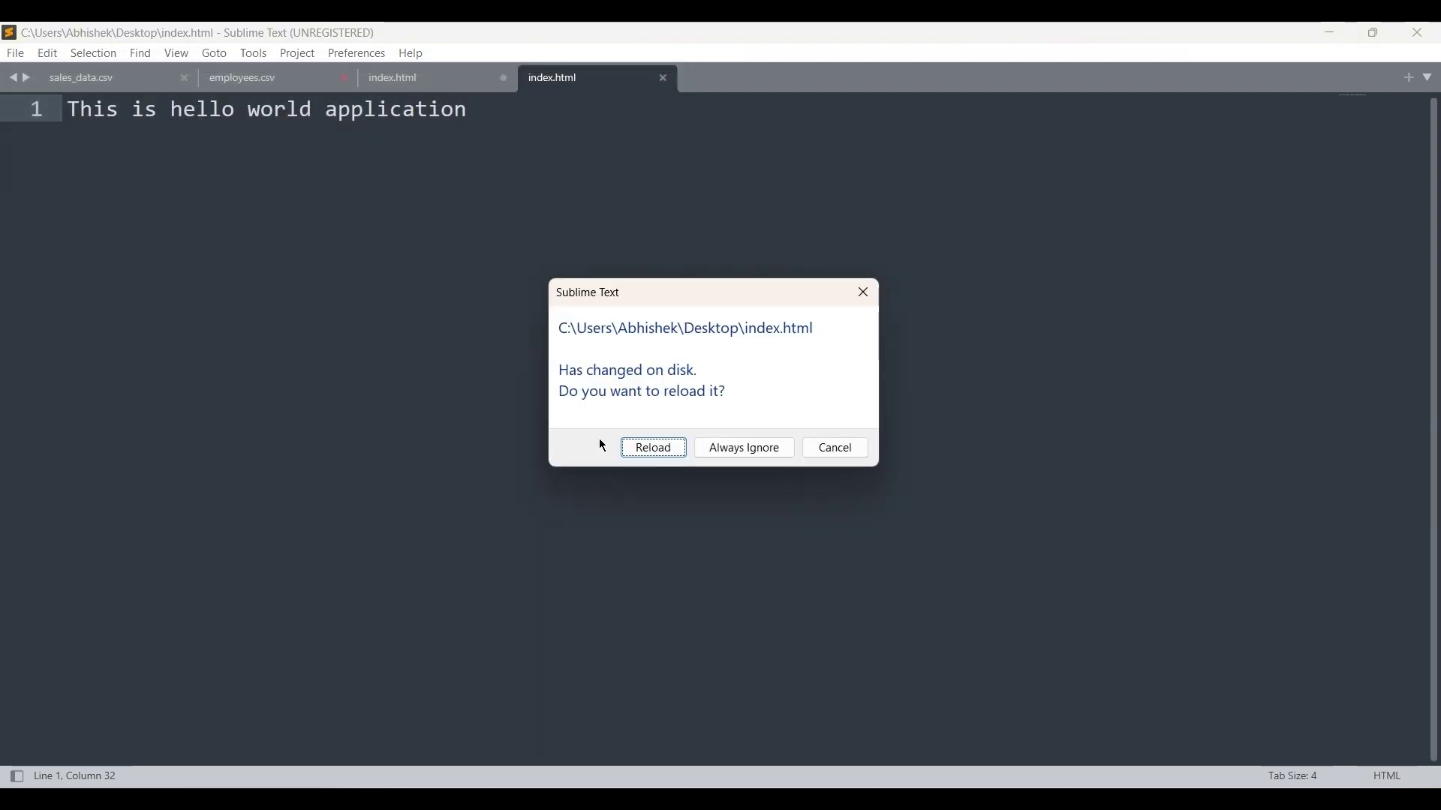
click(872, 294)
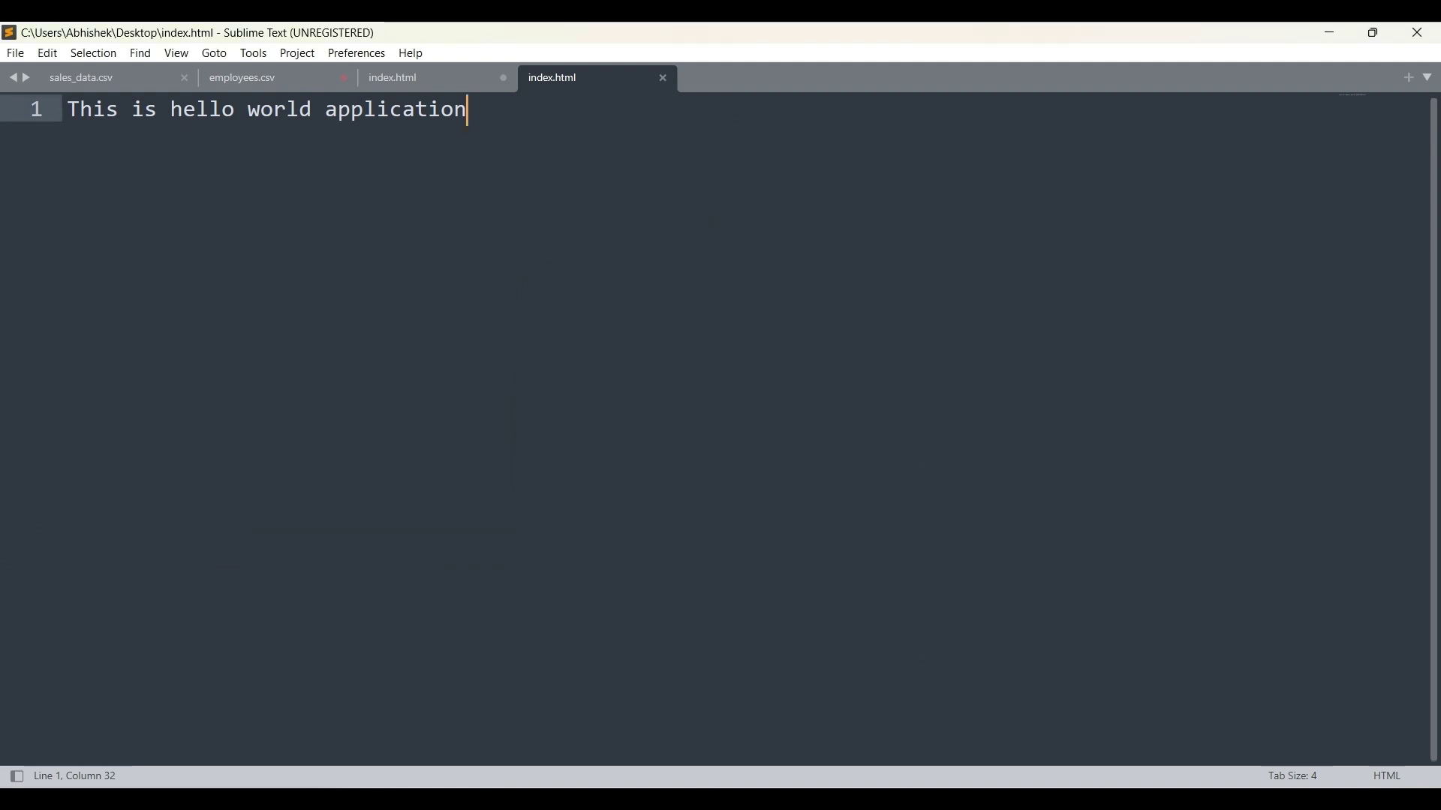
Switch back to the S3 console in Chrome and upload index.html from the Desktop to the static-website-325323 bucket
key(alt+Tab)
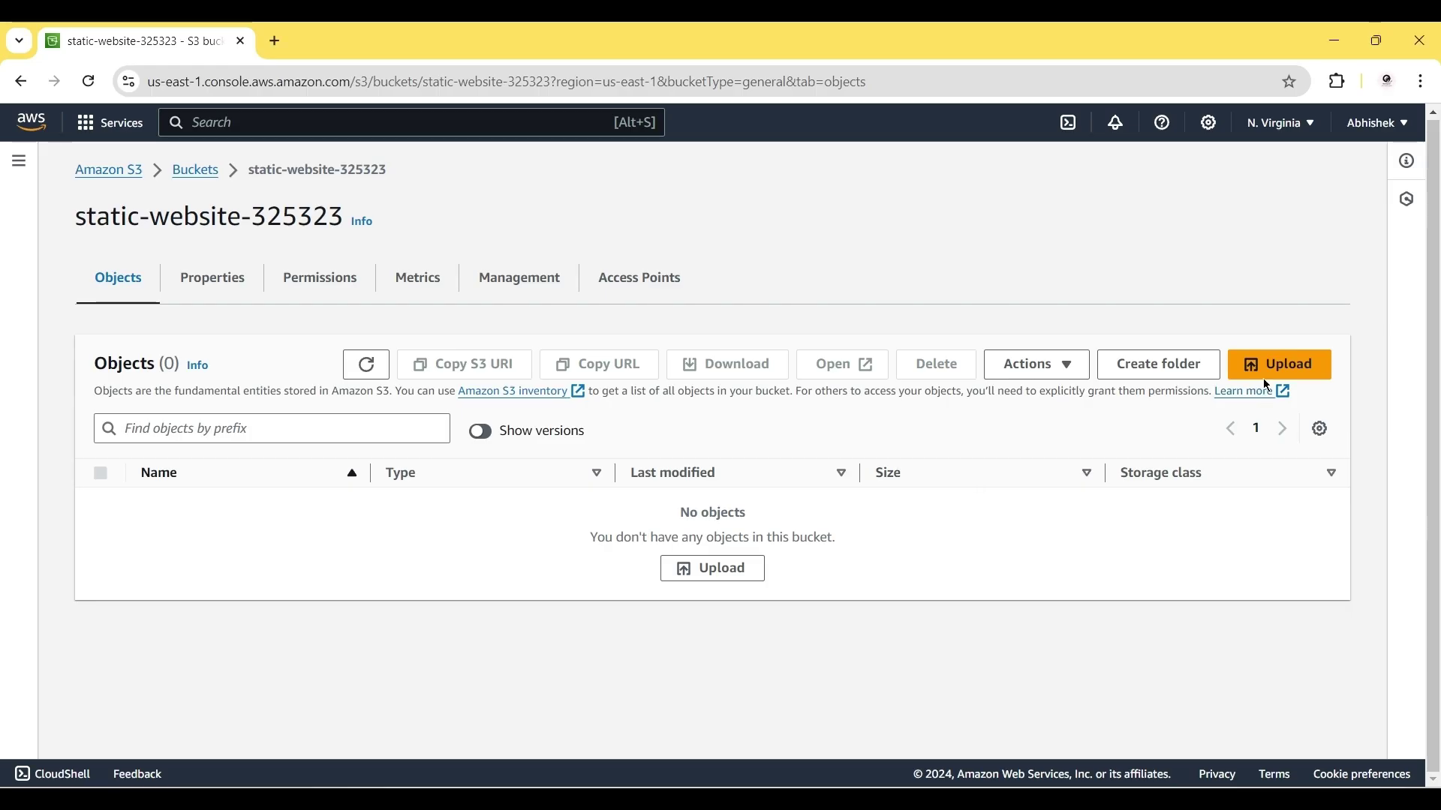
click(1280, 364)
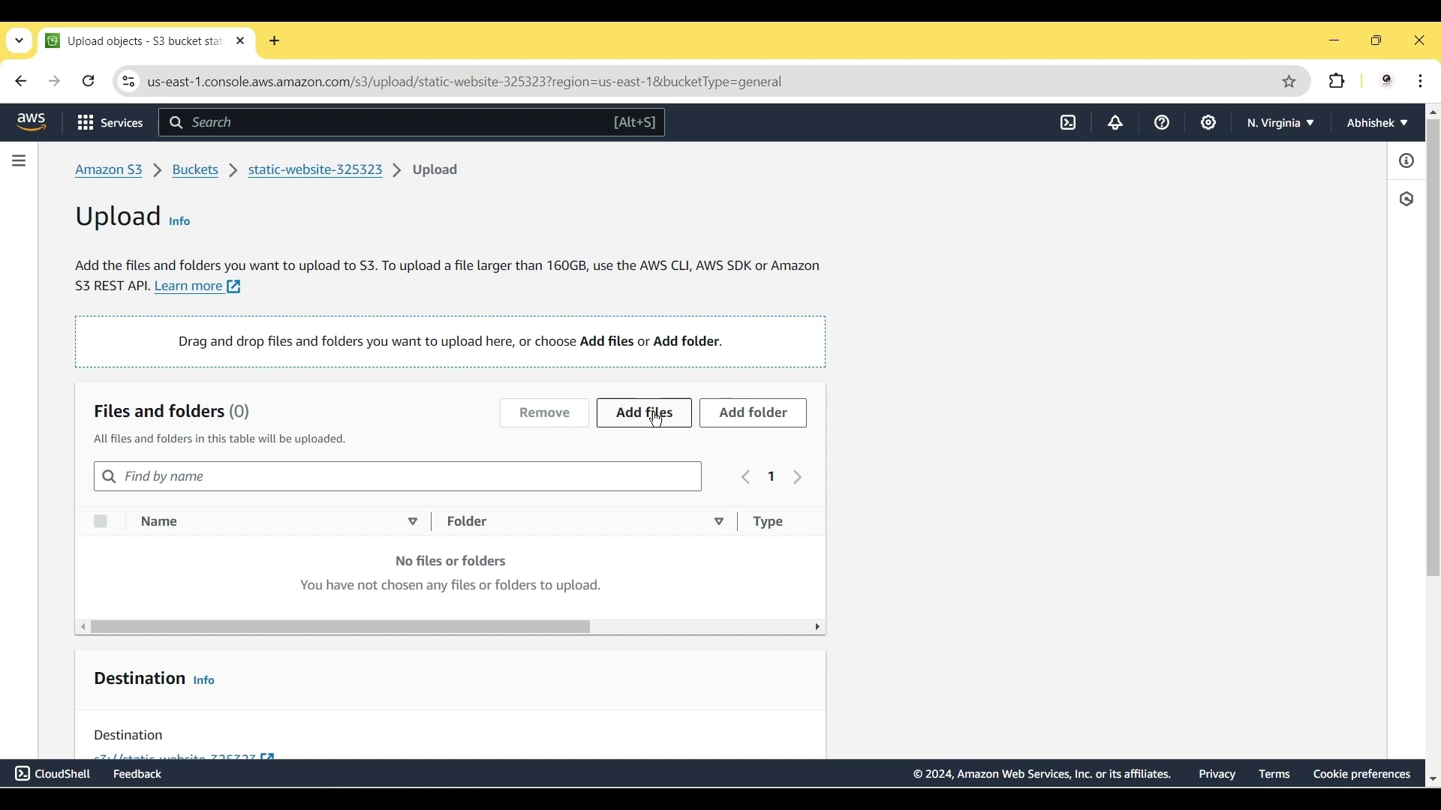
click(647, 415)
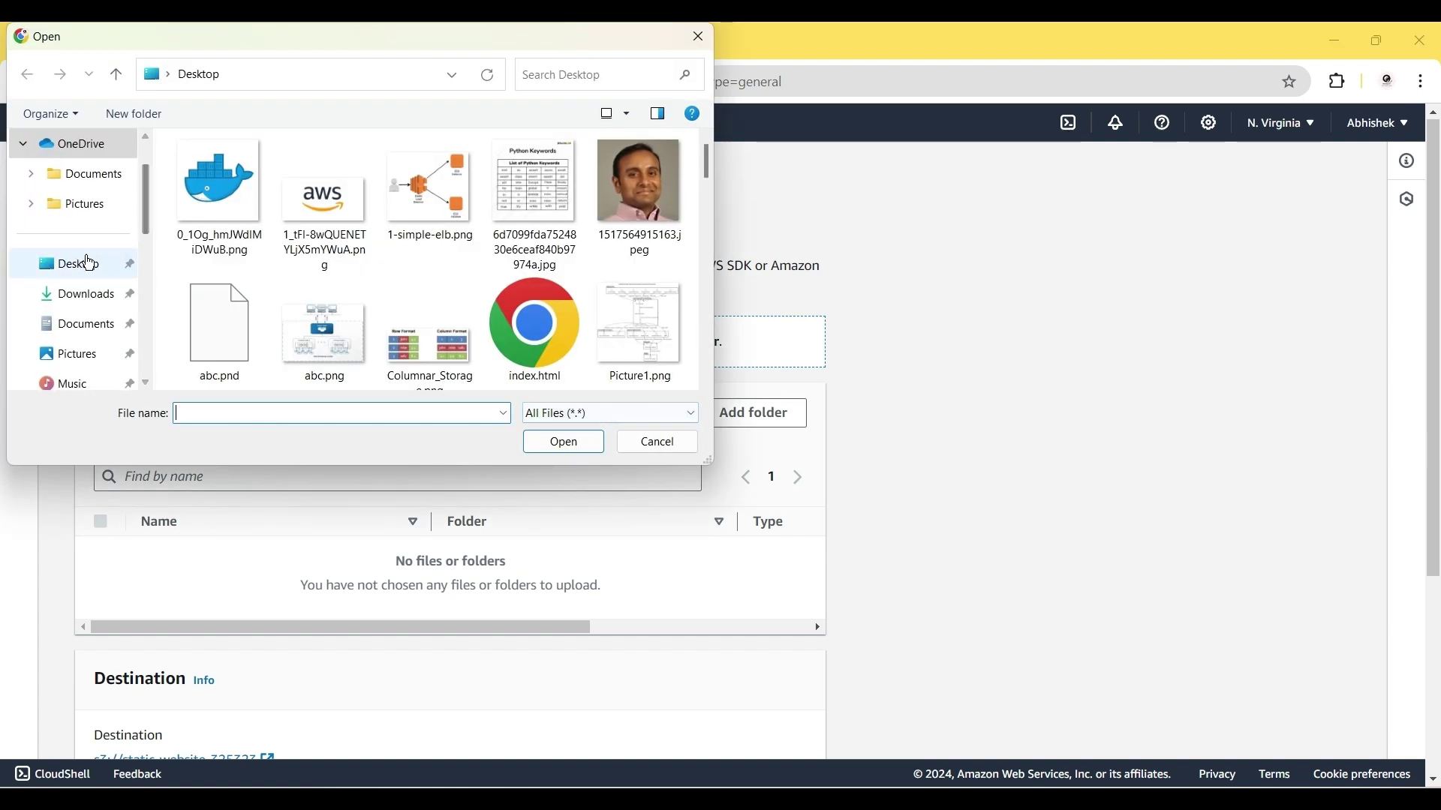
text(inde)
key(Down)
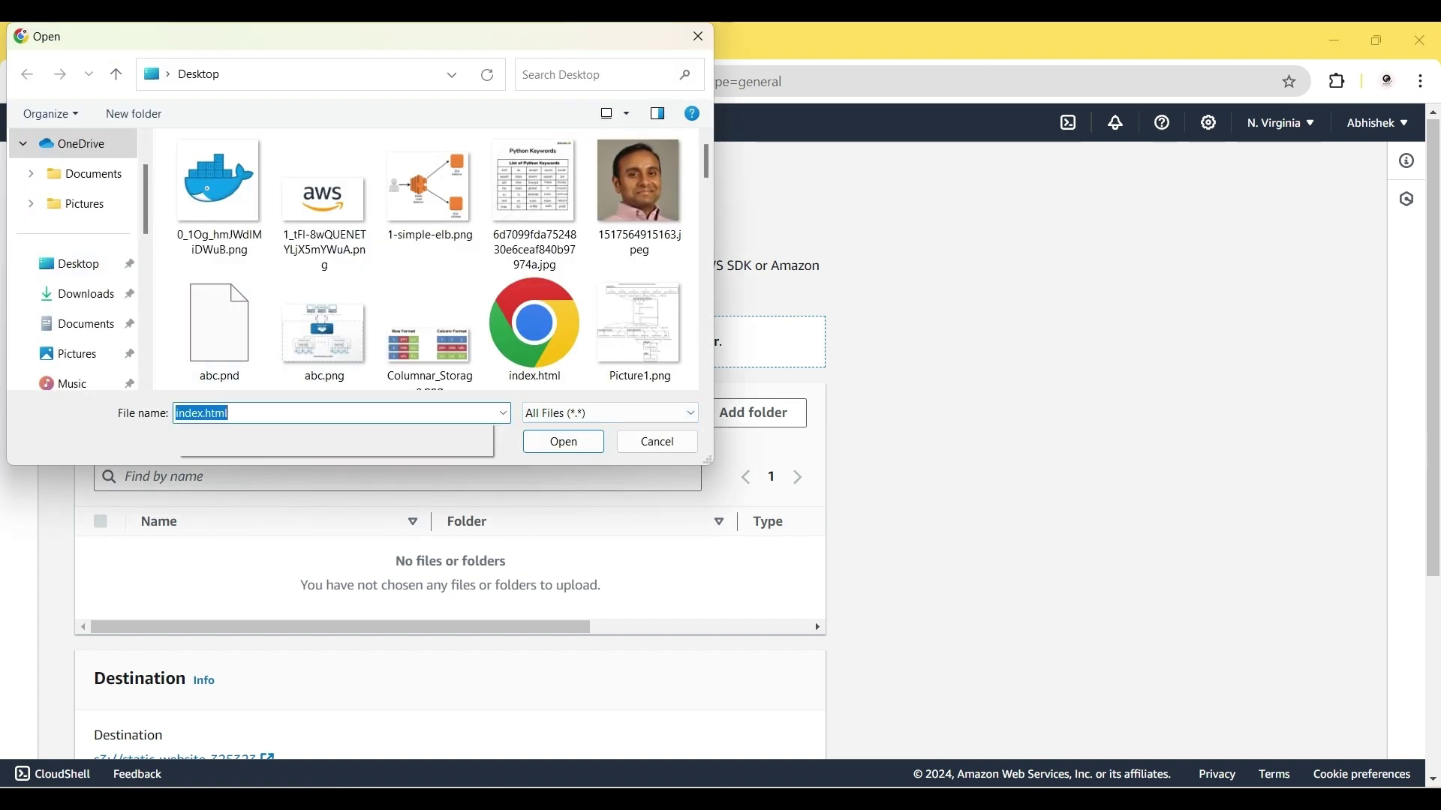
key(Return)
scroll(726, 651, down, 3)
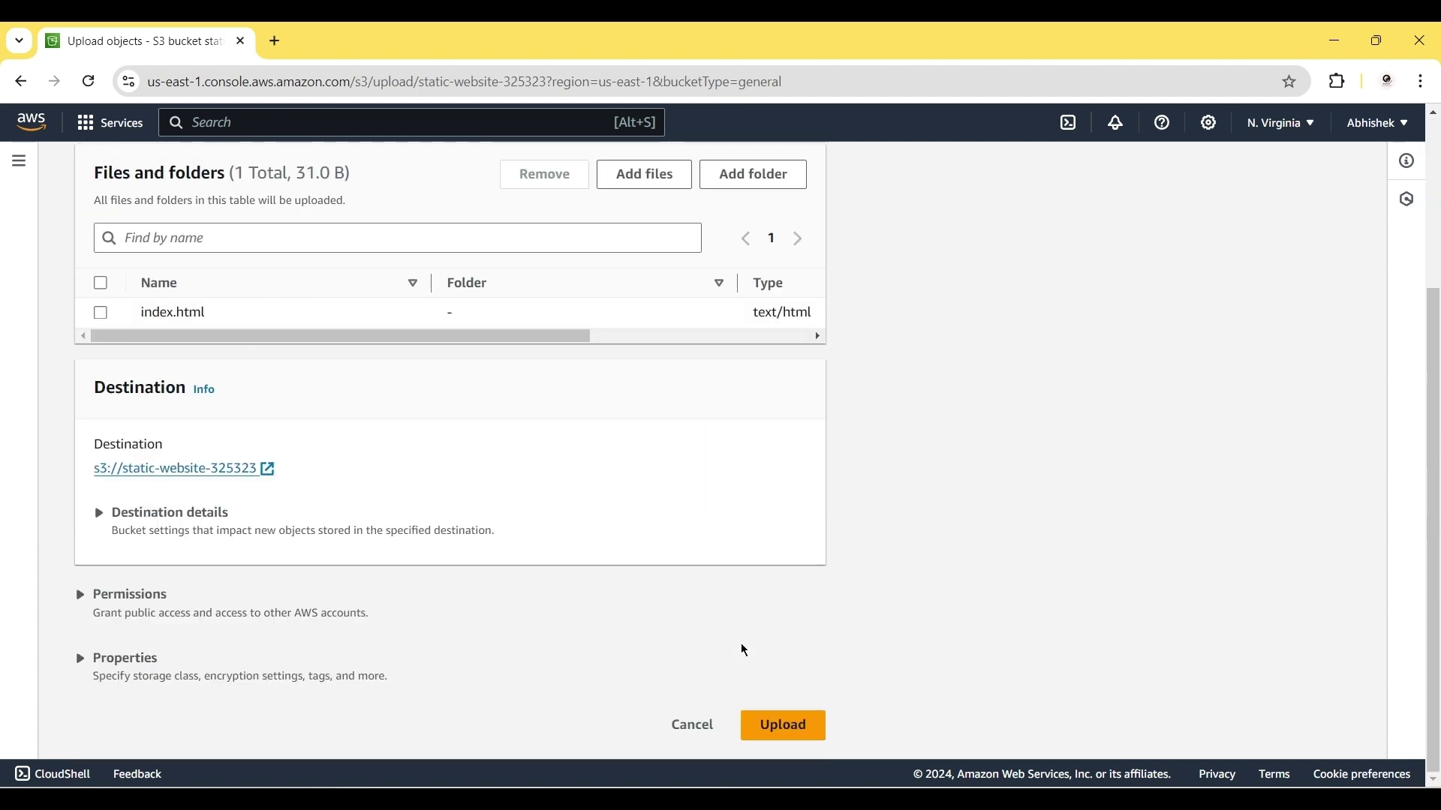
click(792, 742)
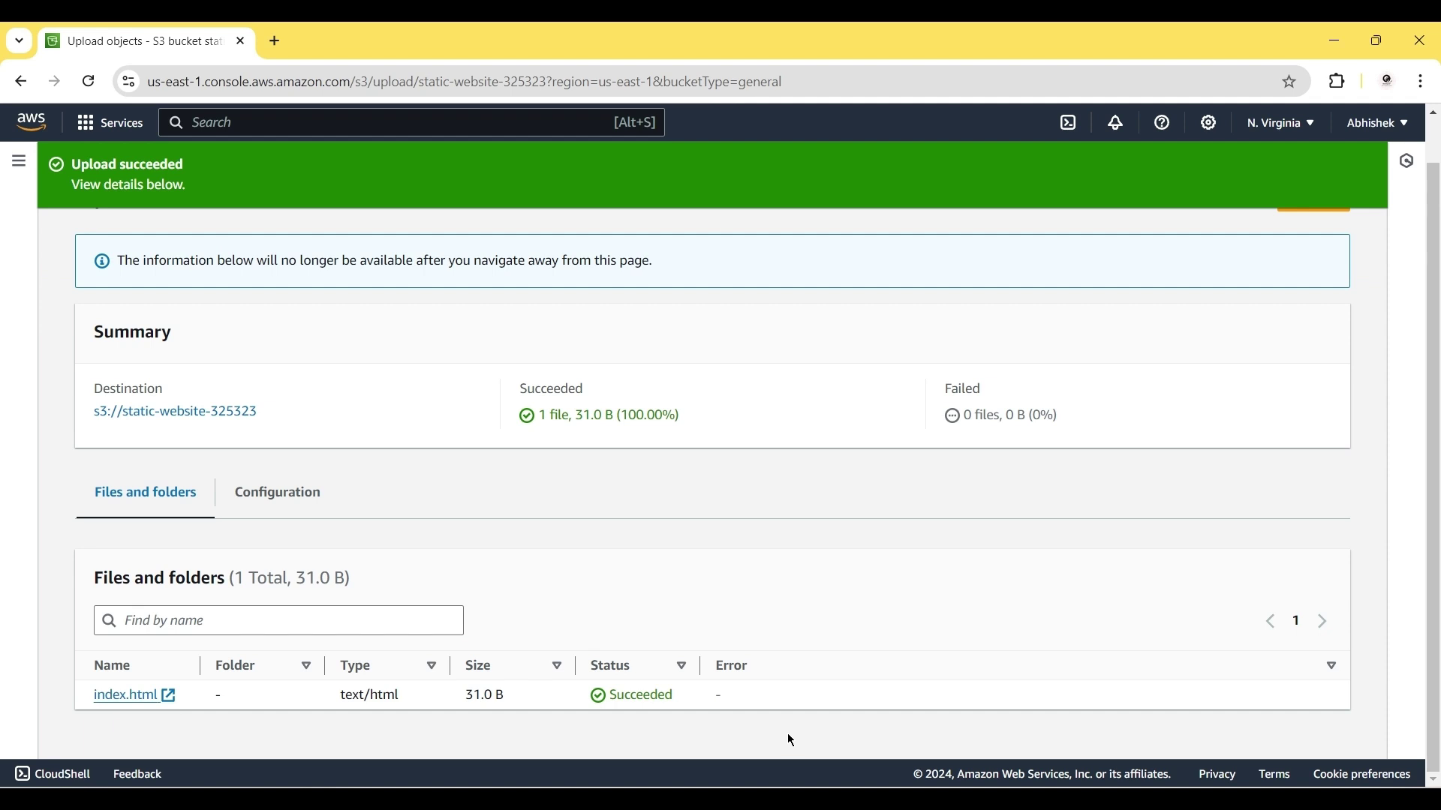
scroll(791, 721, up, 1)
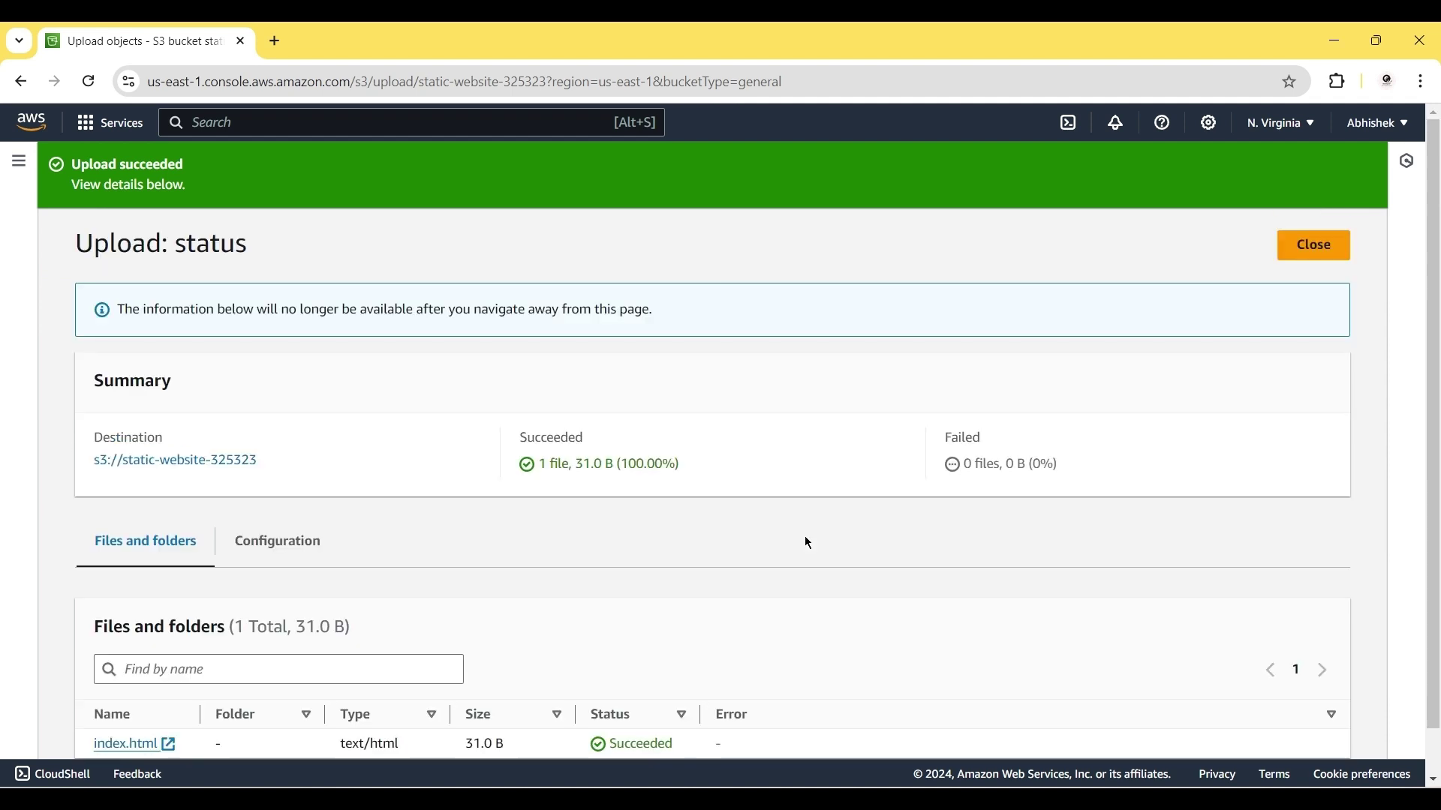
click(1306, 245)
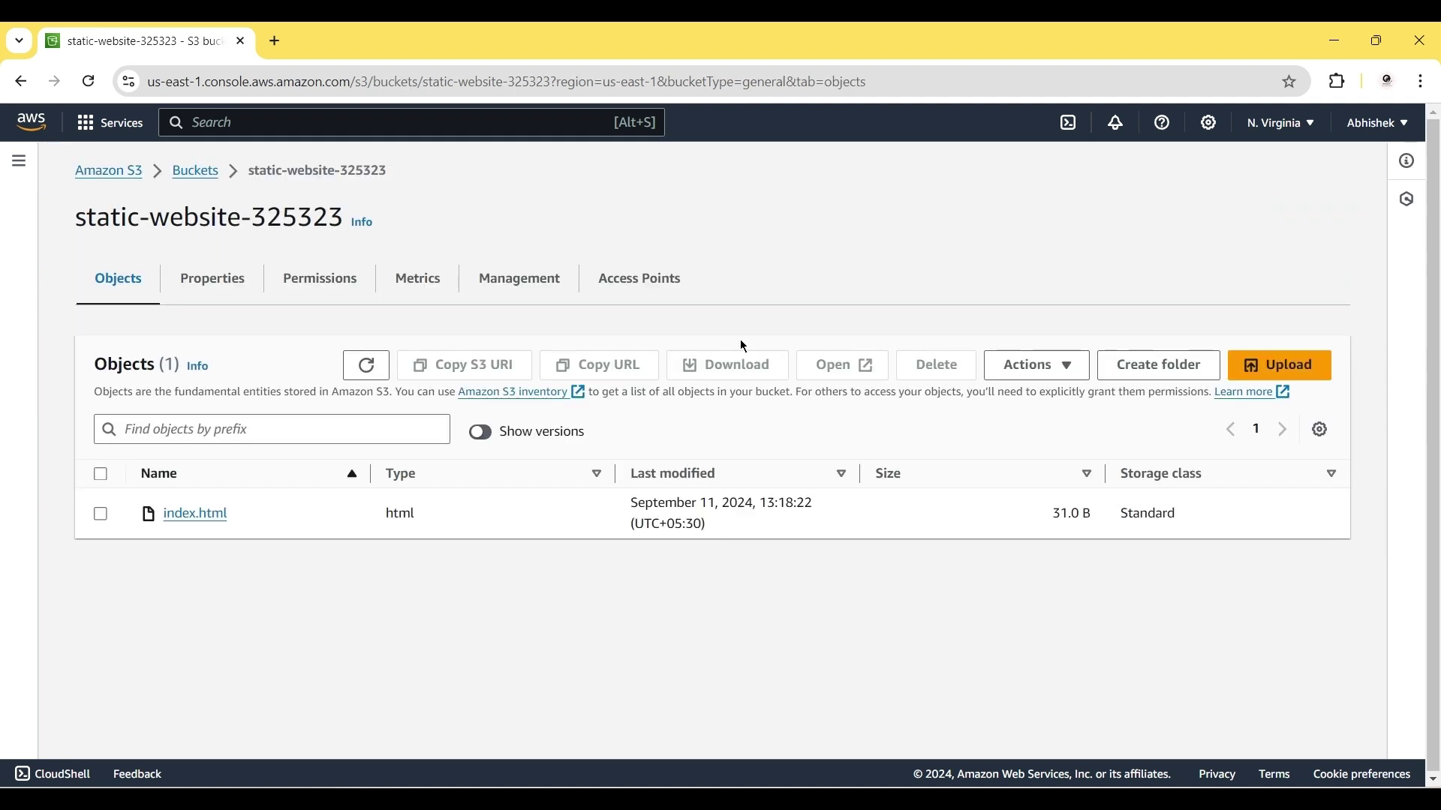
Enable static website hosting in the bucket's properties with index.html as the index document, and save the changes
click(212, 280)
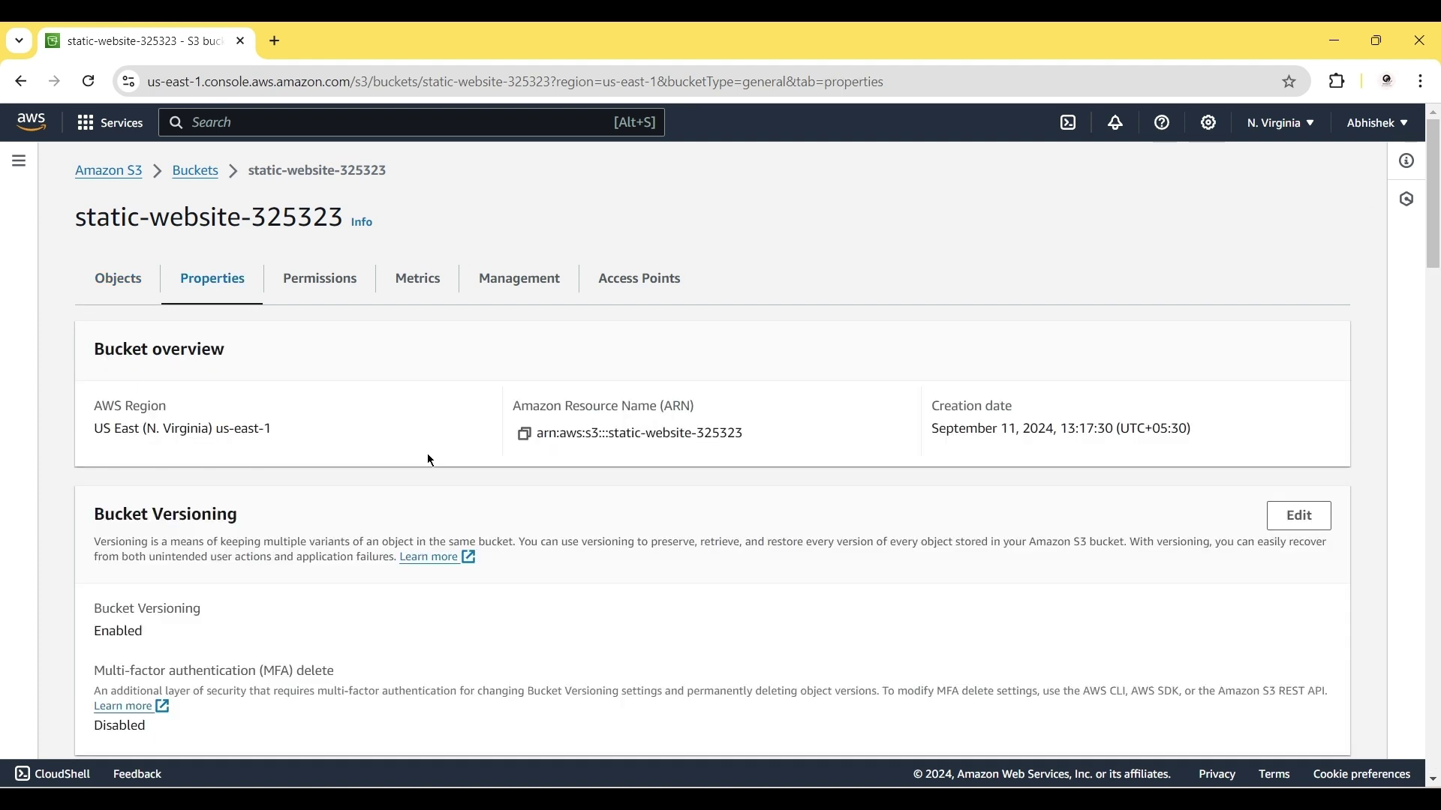
scroll(426, 458, down, 15)
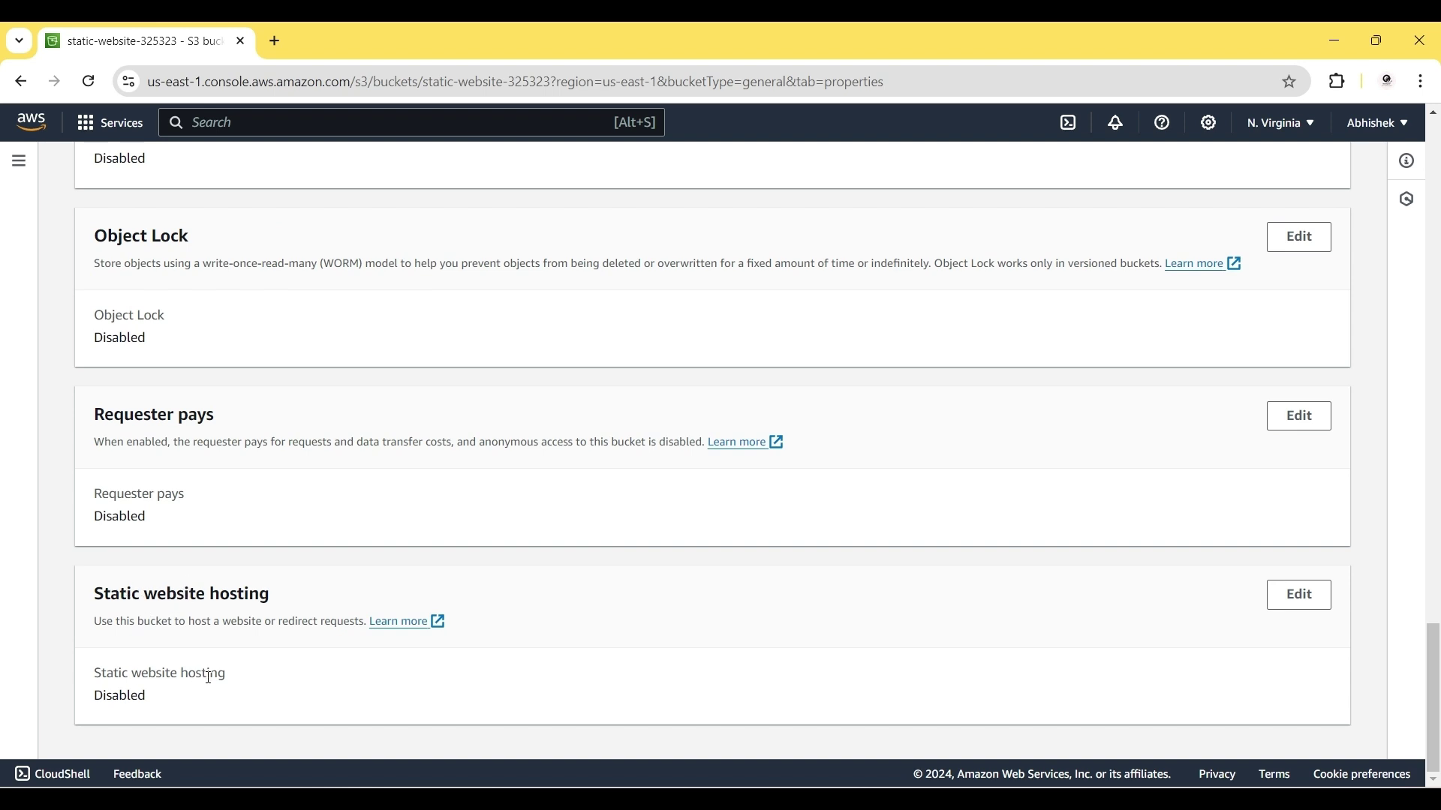
click(1313, 598)
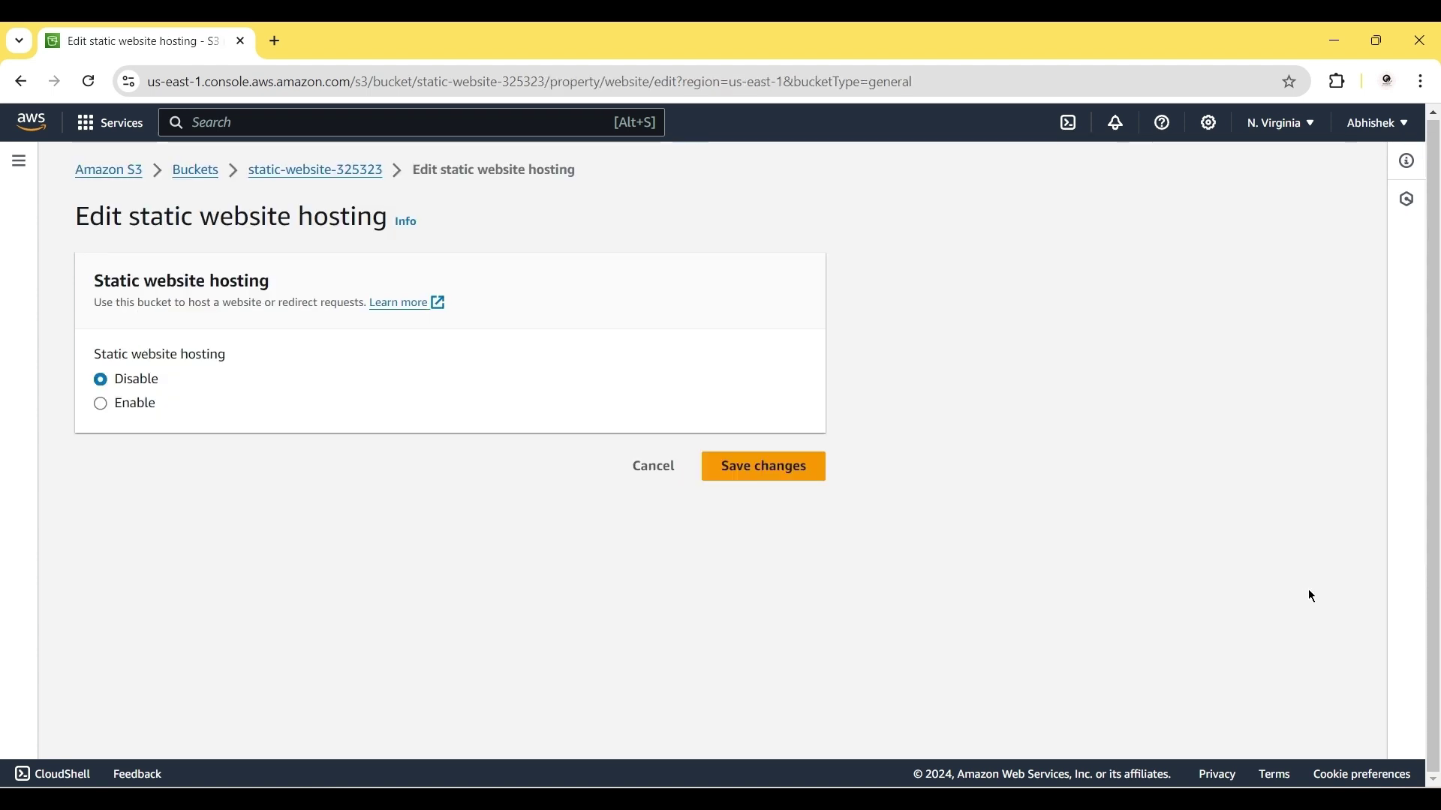
click(143, 409)
scroll(165, 295, down, 5)
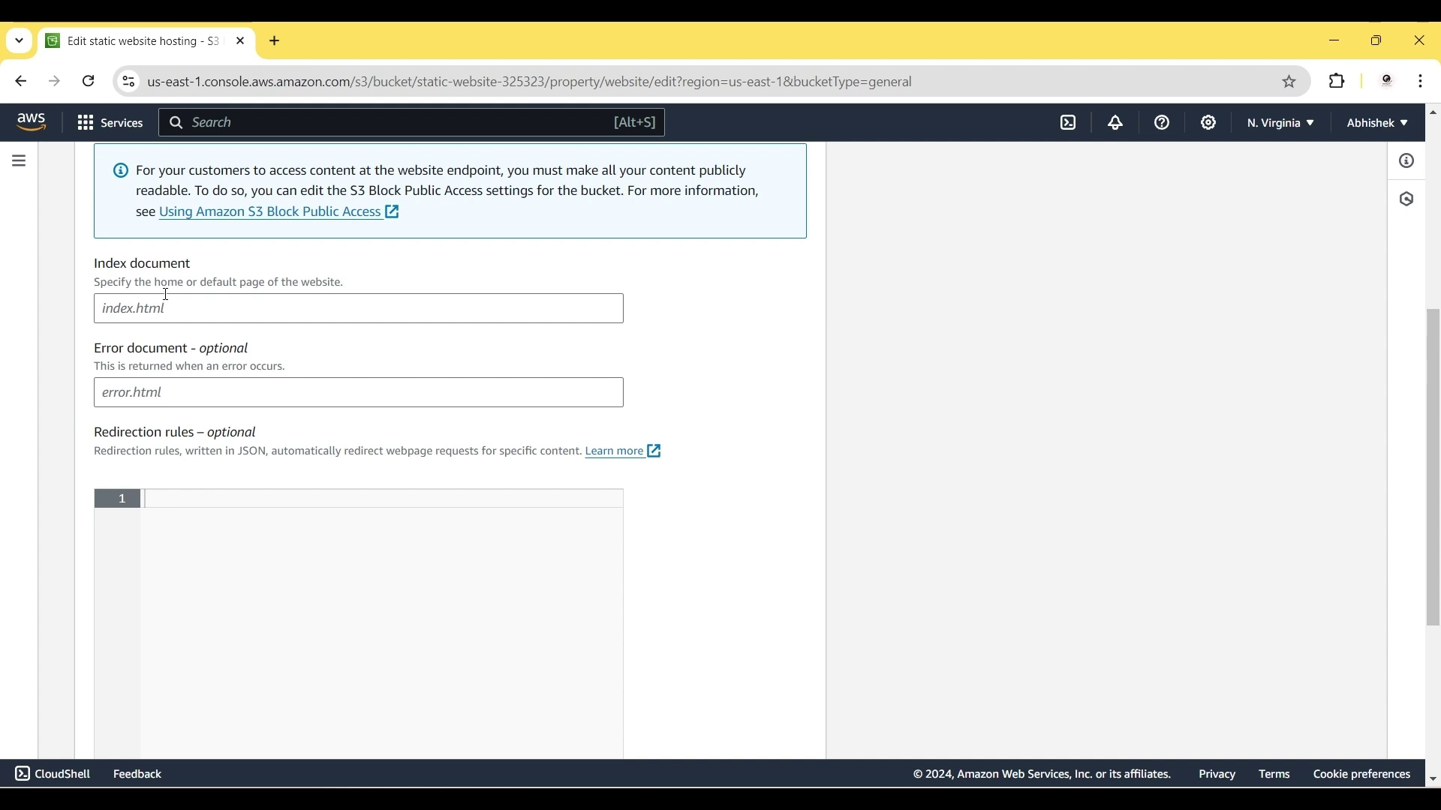
click(133, 316)
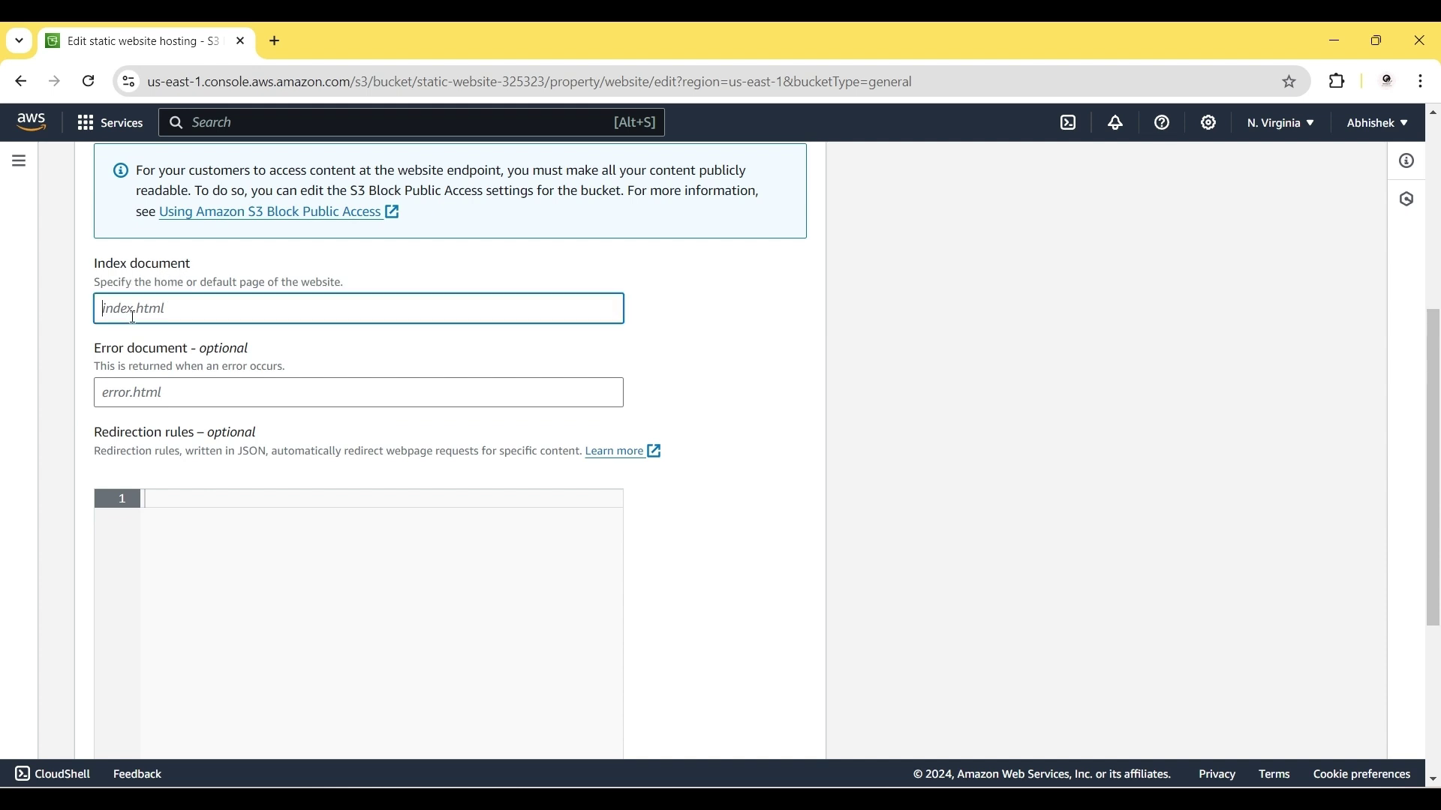
text(index.html)
click(418, 405)
scroll(418, 405, down, 4)
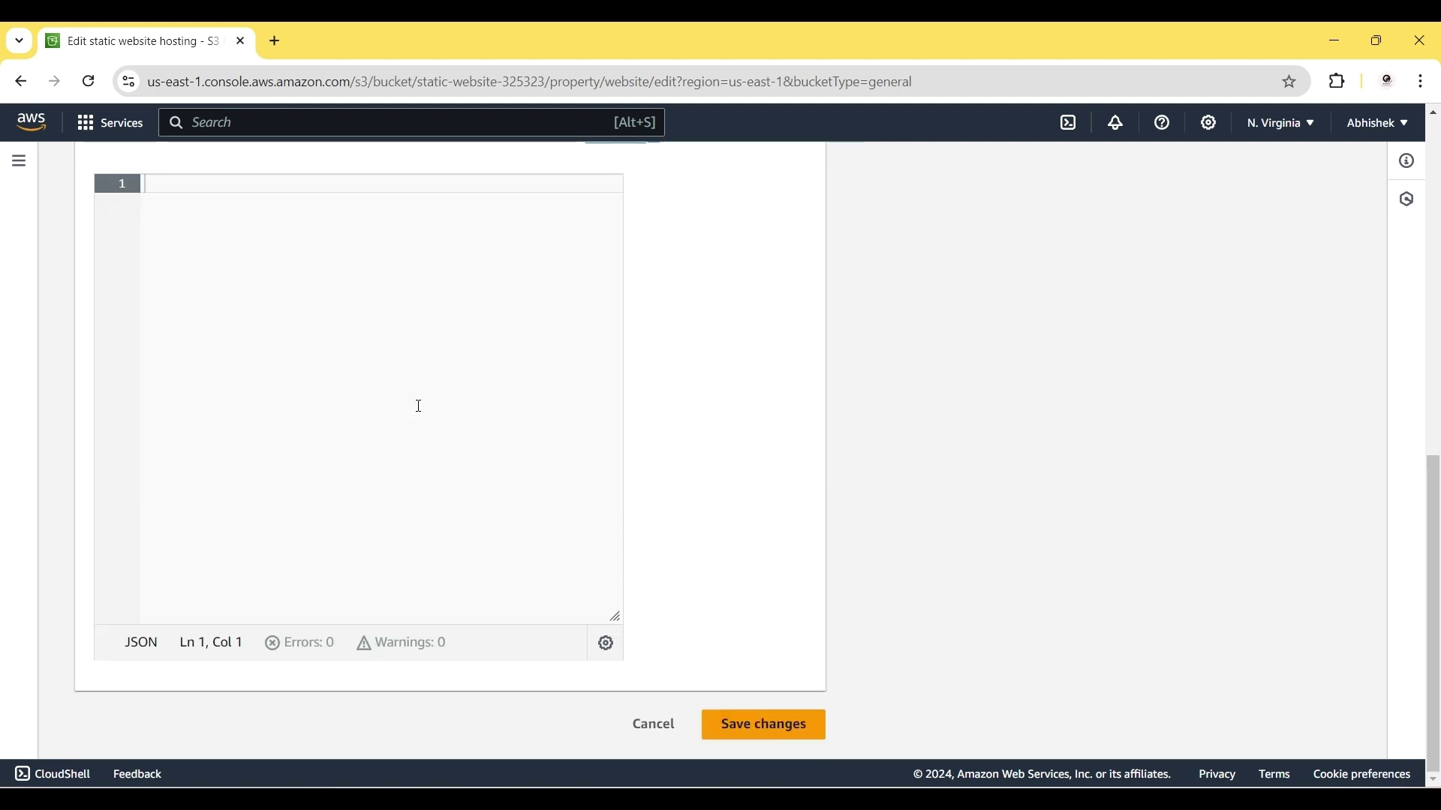
click(750, 727)
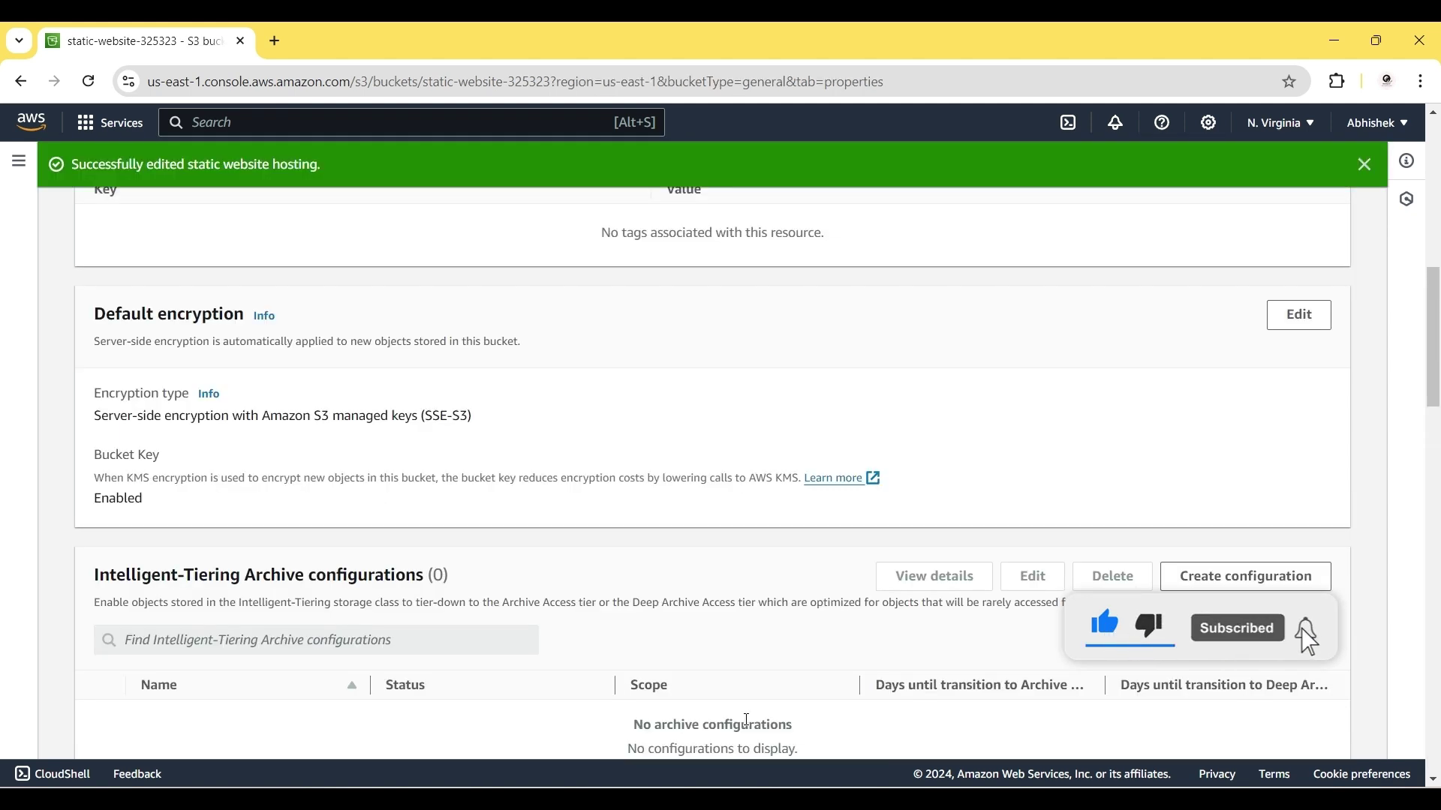
Open the bucket website endpoint and examine the page it returns
scroll(723, 549, down, 10)
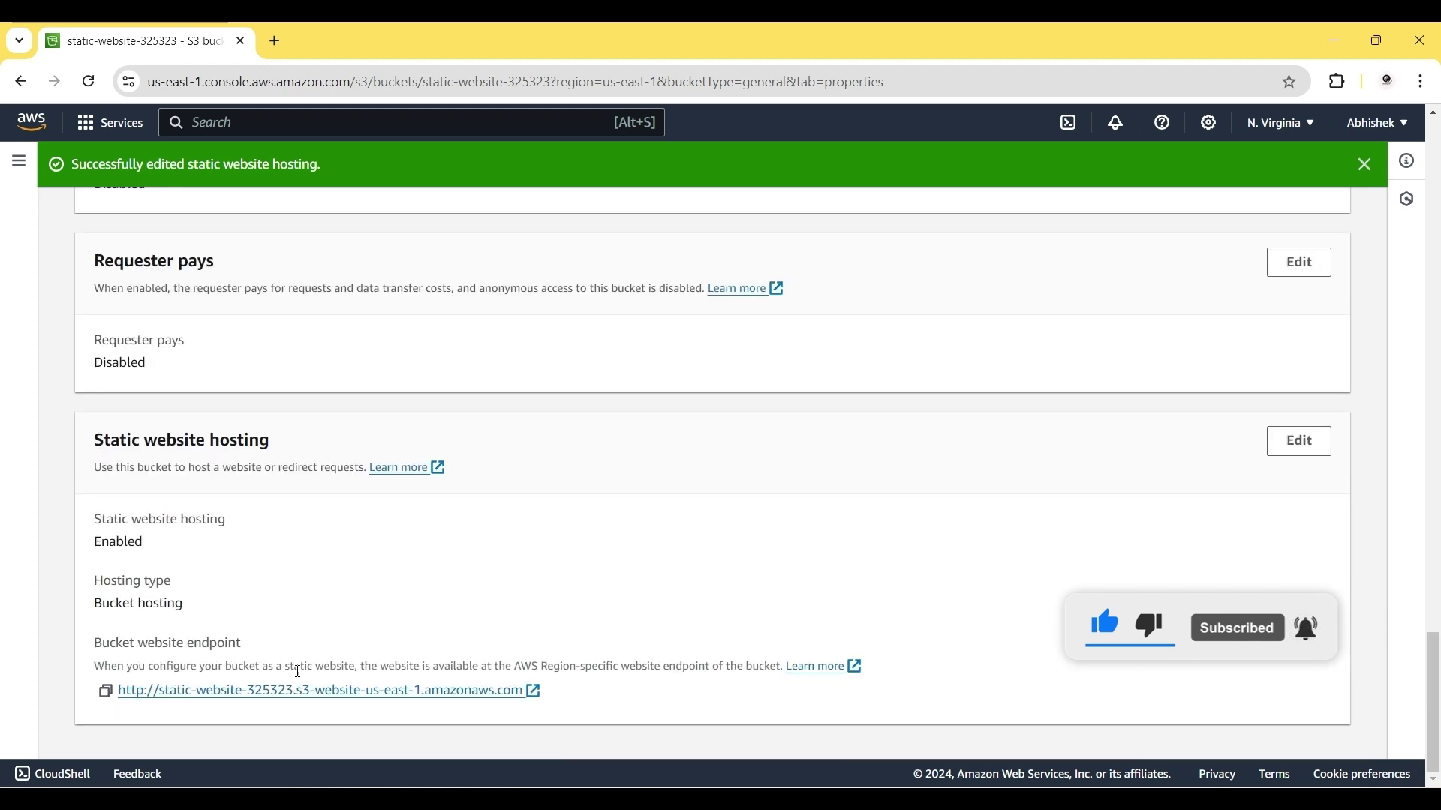
click(280, 691)
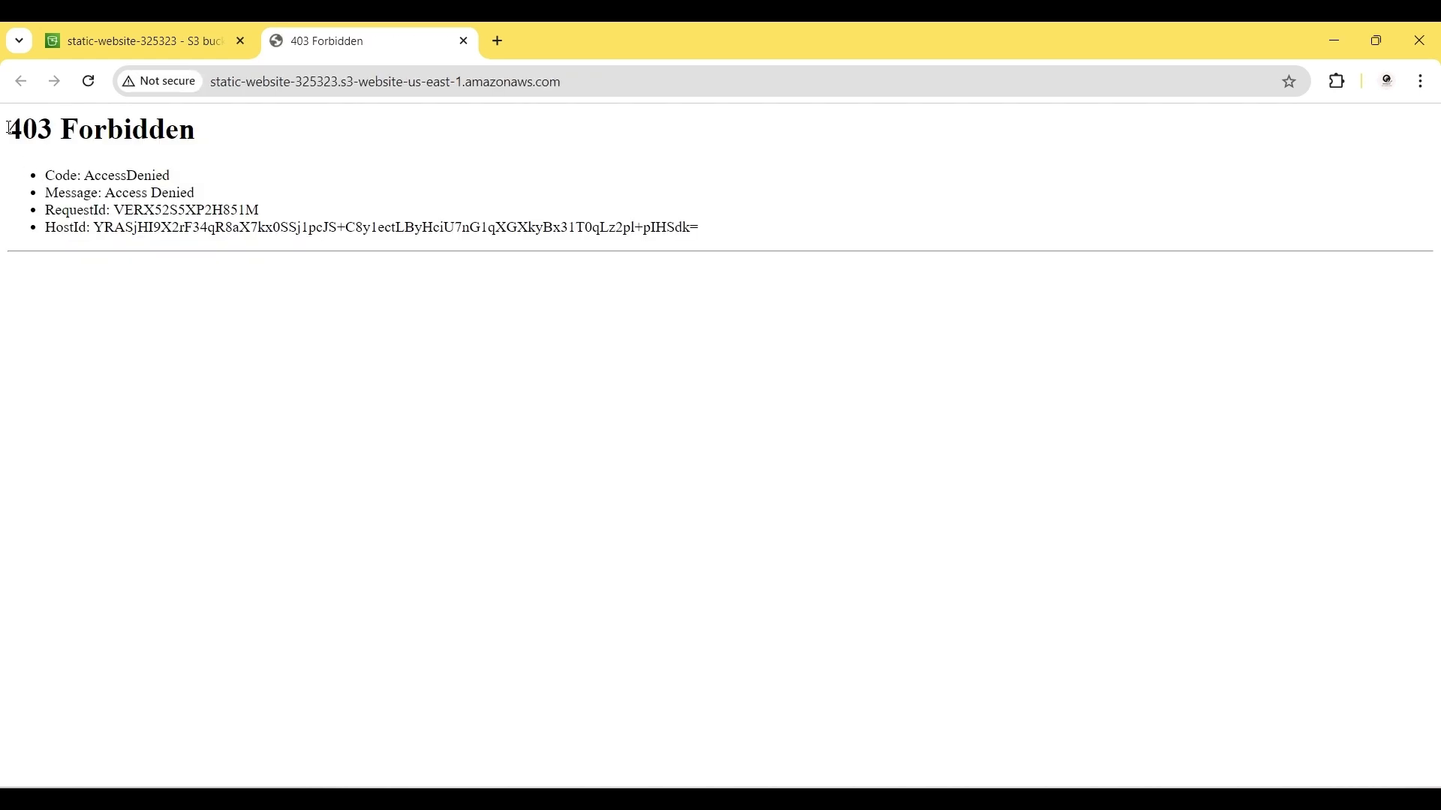
drag(10, 128, 38, 129)
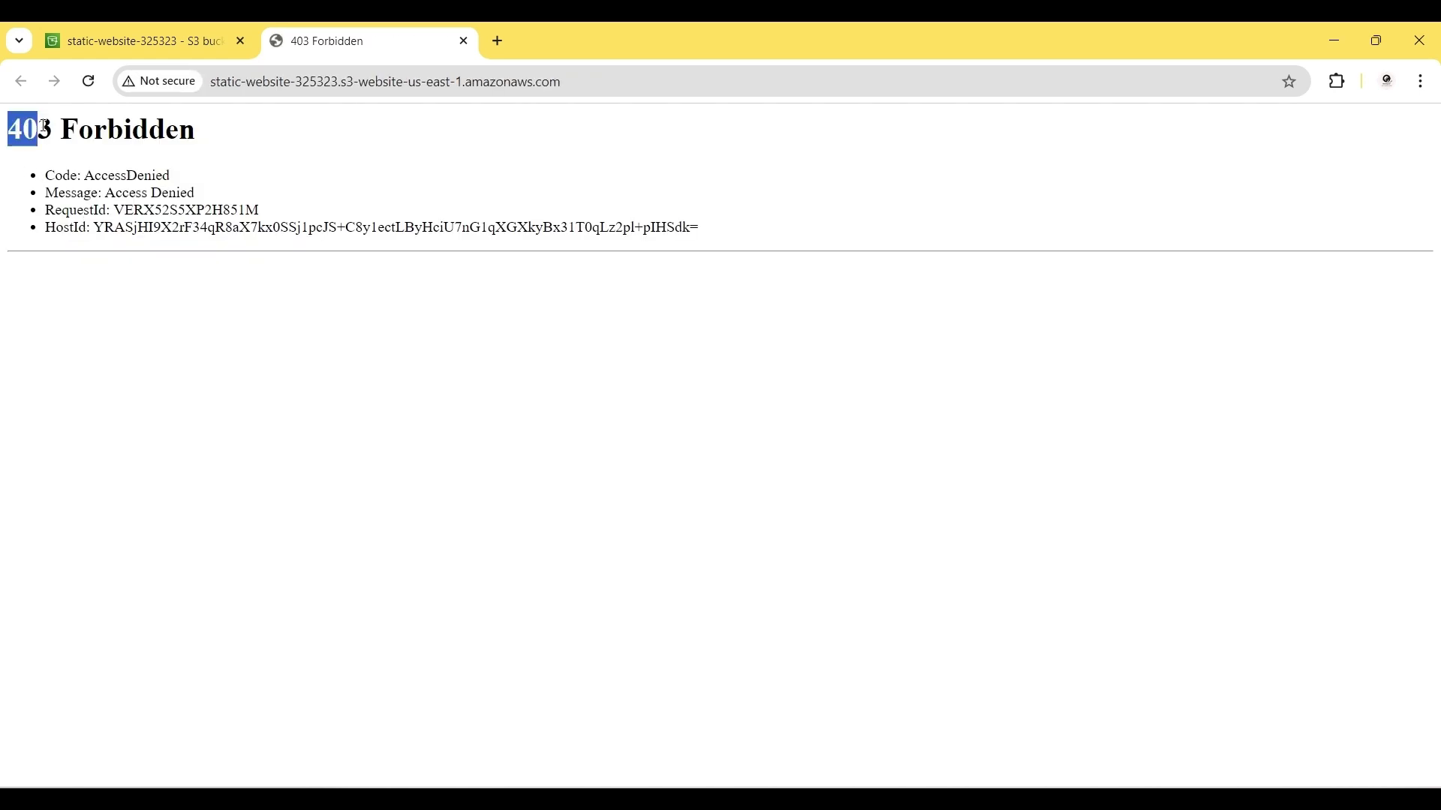
click(218, 174)
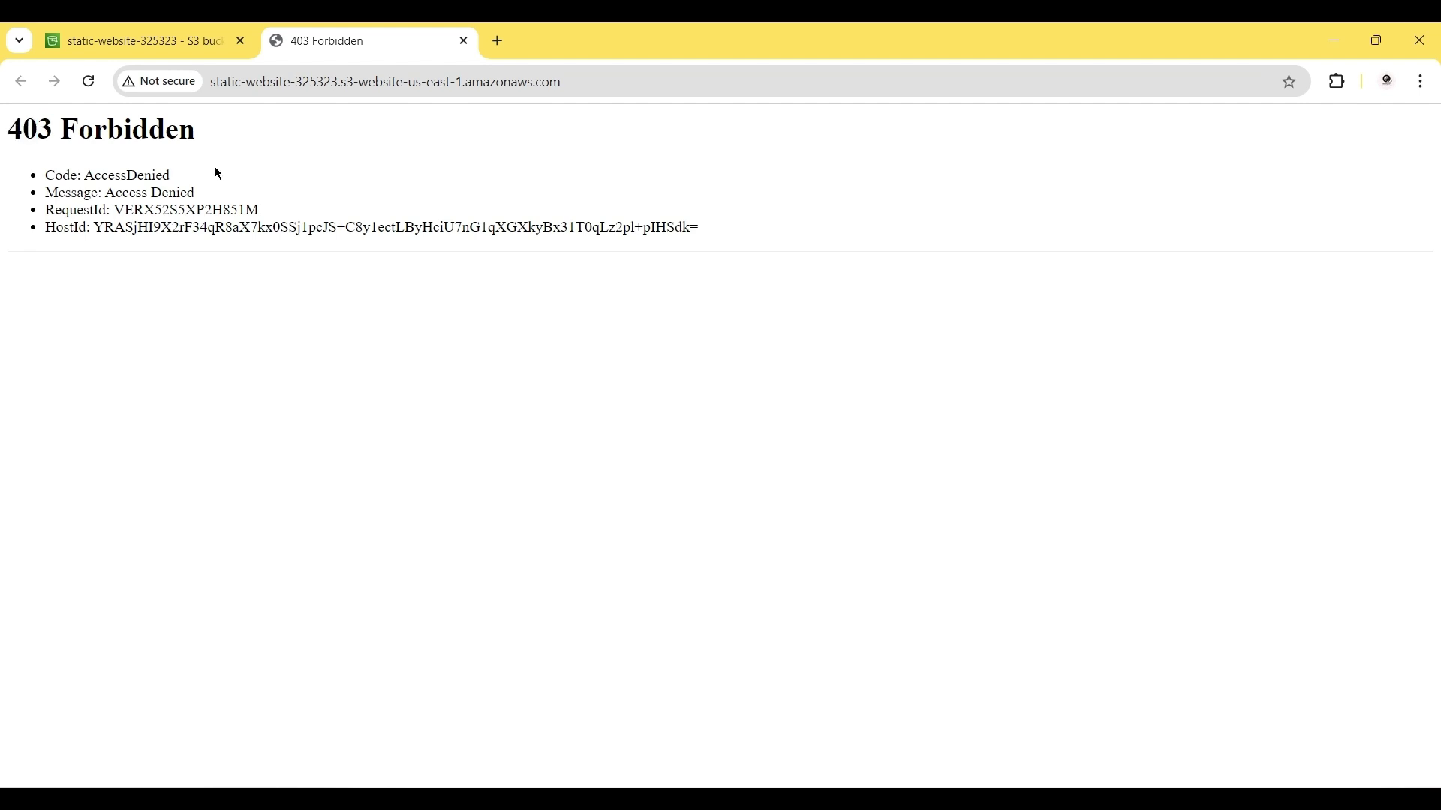
In the bucket's permissions, edit the bucket policy and enter a version 2012-10-17 statement allowing principal * the s3:GetObject action on arn:aws:s3:::your-bucket-name/*
click(167, 28)
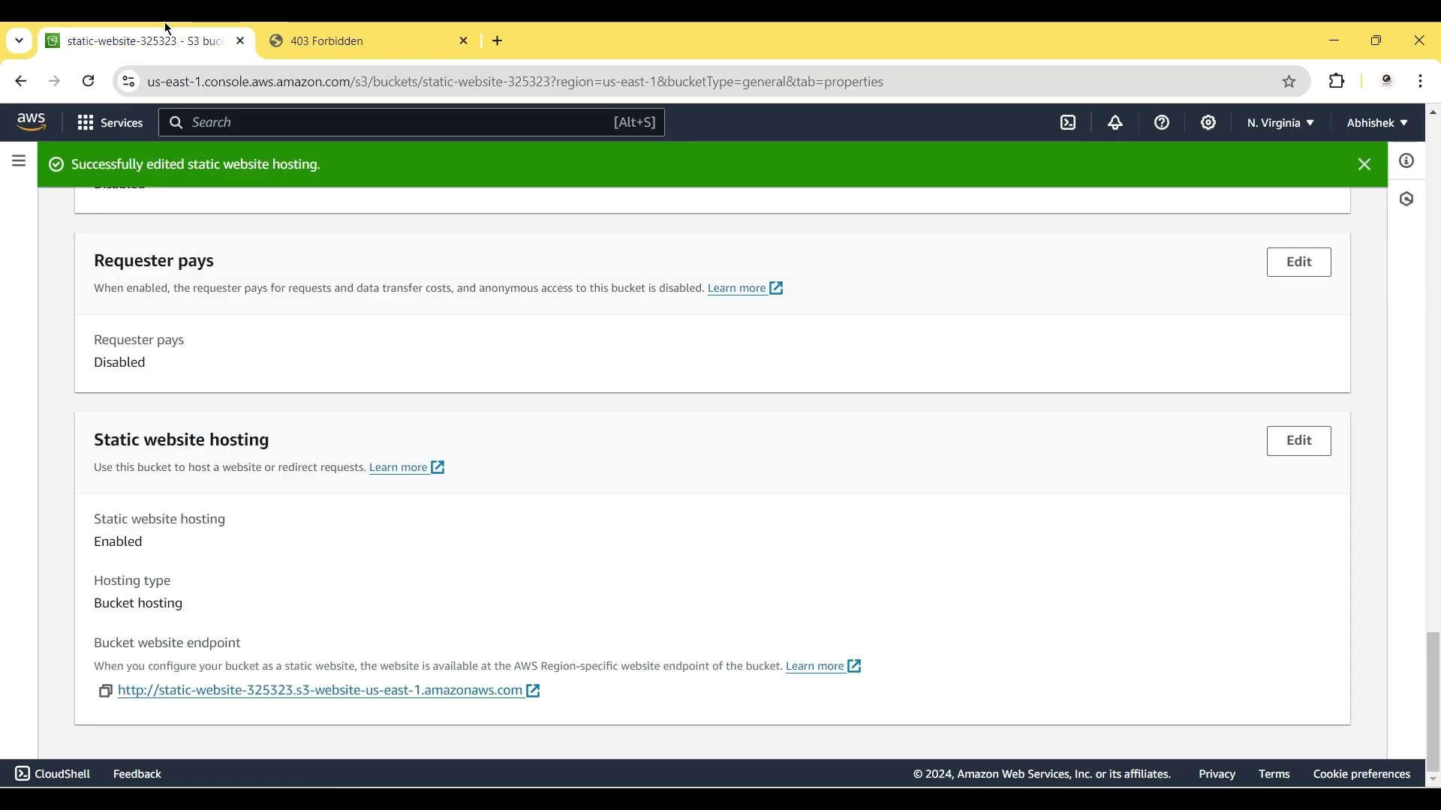
scroll(573, 312, up, 15)
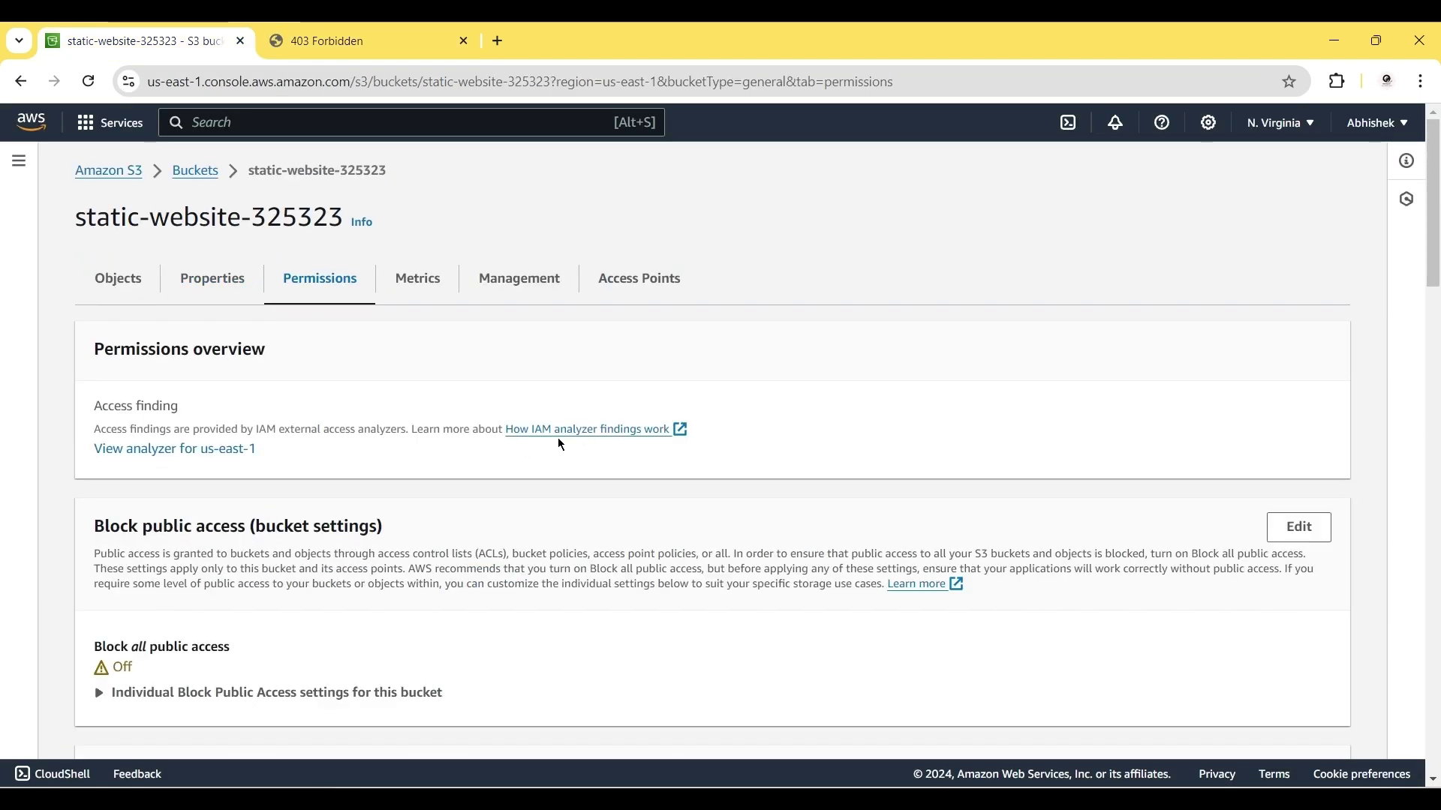
scroll(557, 442, down, 4)
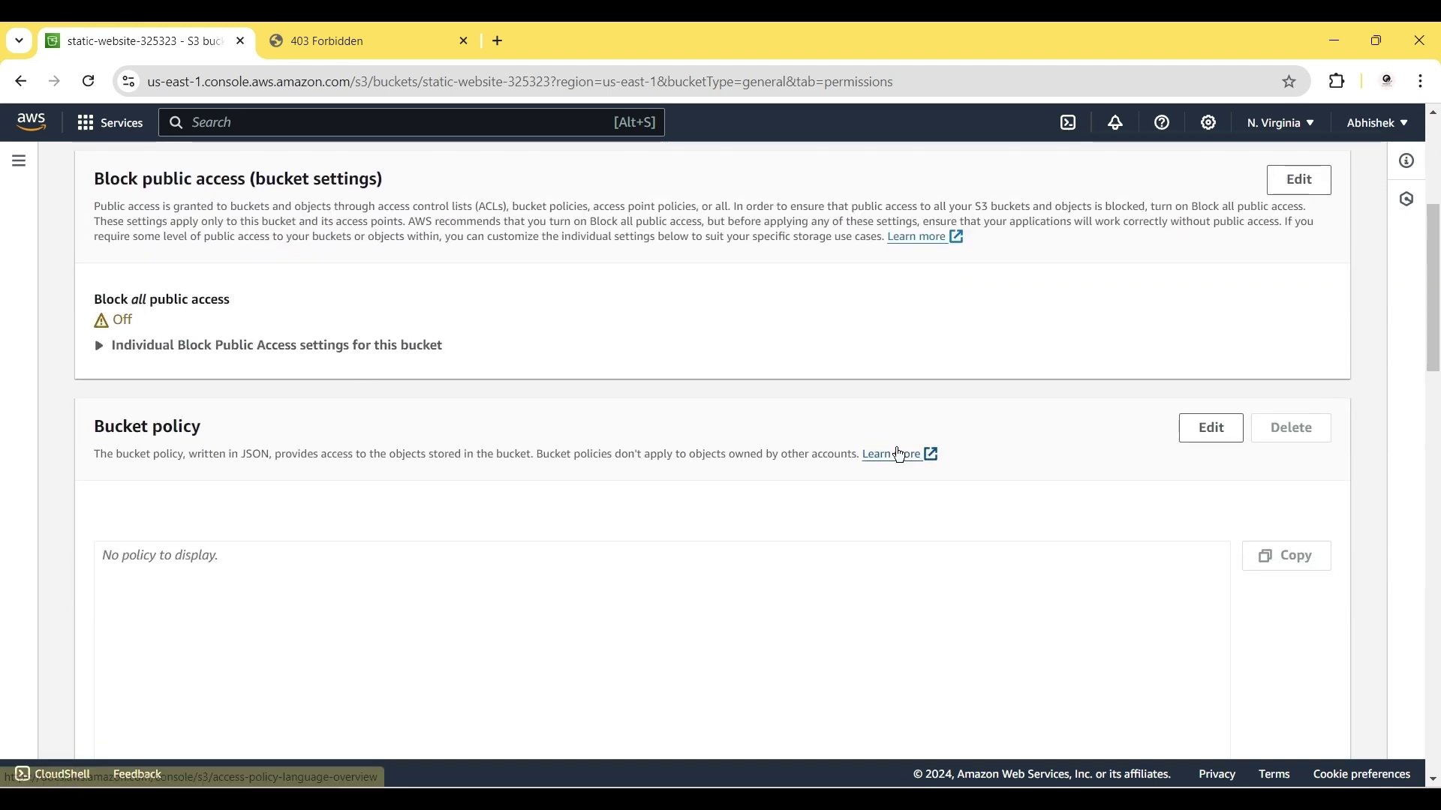
click(1210, 428)
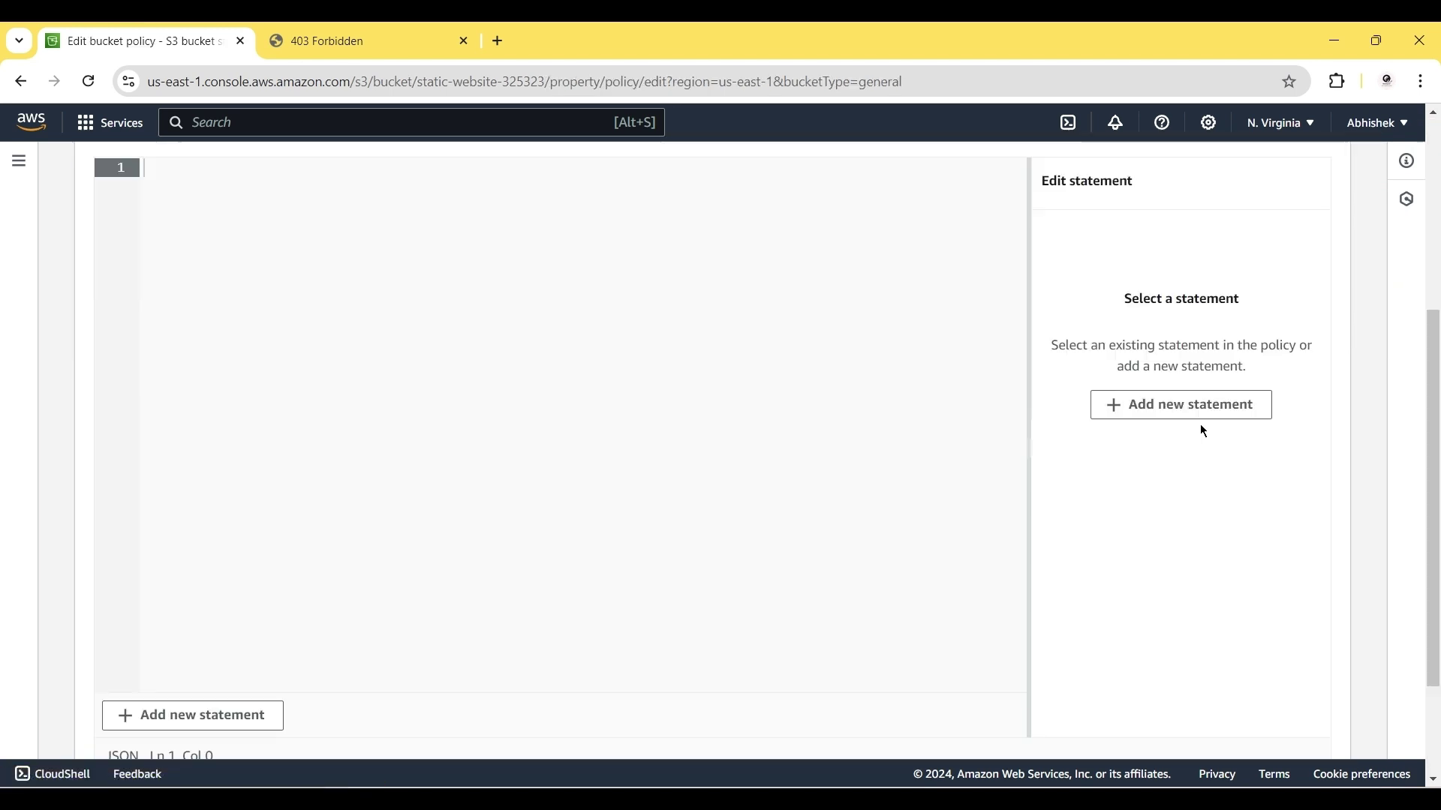
click(293, 312)
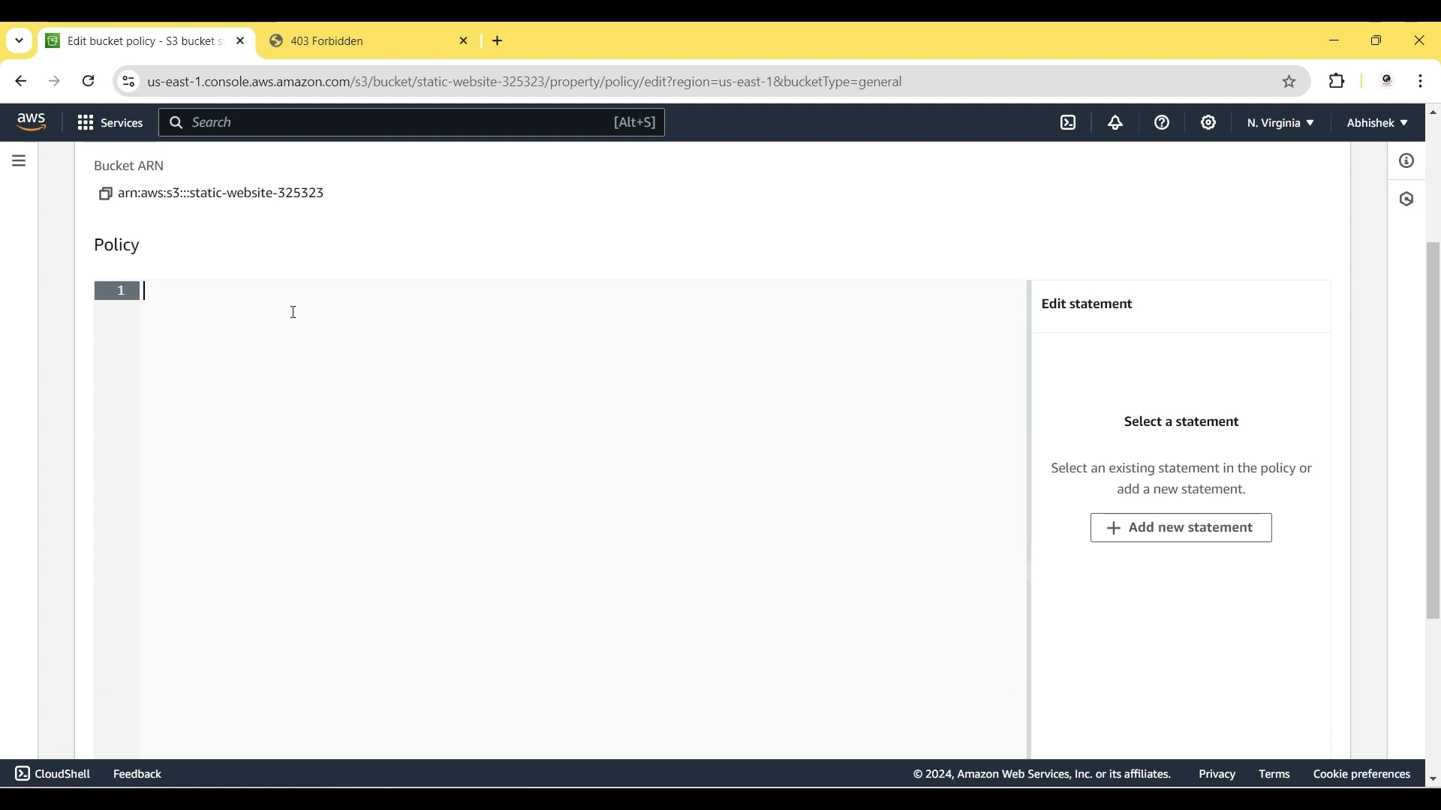
text({   "Version": "2012-10-17",   "Statement": [     {       "Effect": "Allow",       "Principal": "*",       "Action": "s3:GetObject",       "Resource": "arn:aws:s3:::your-bucket-name/*"     }   ] })
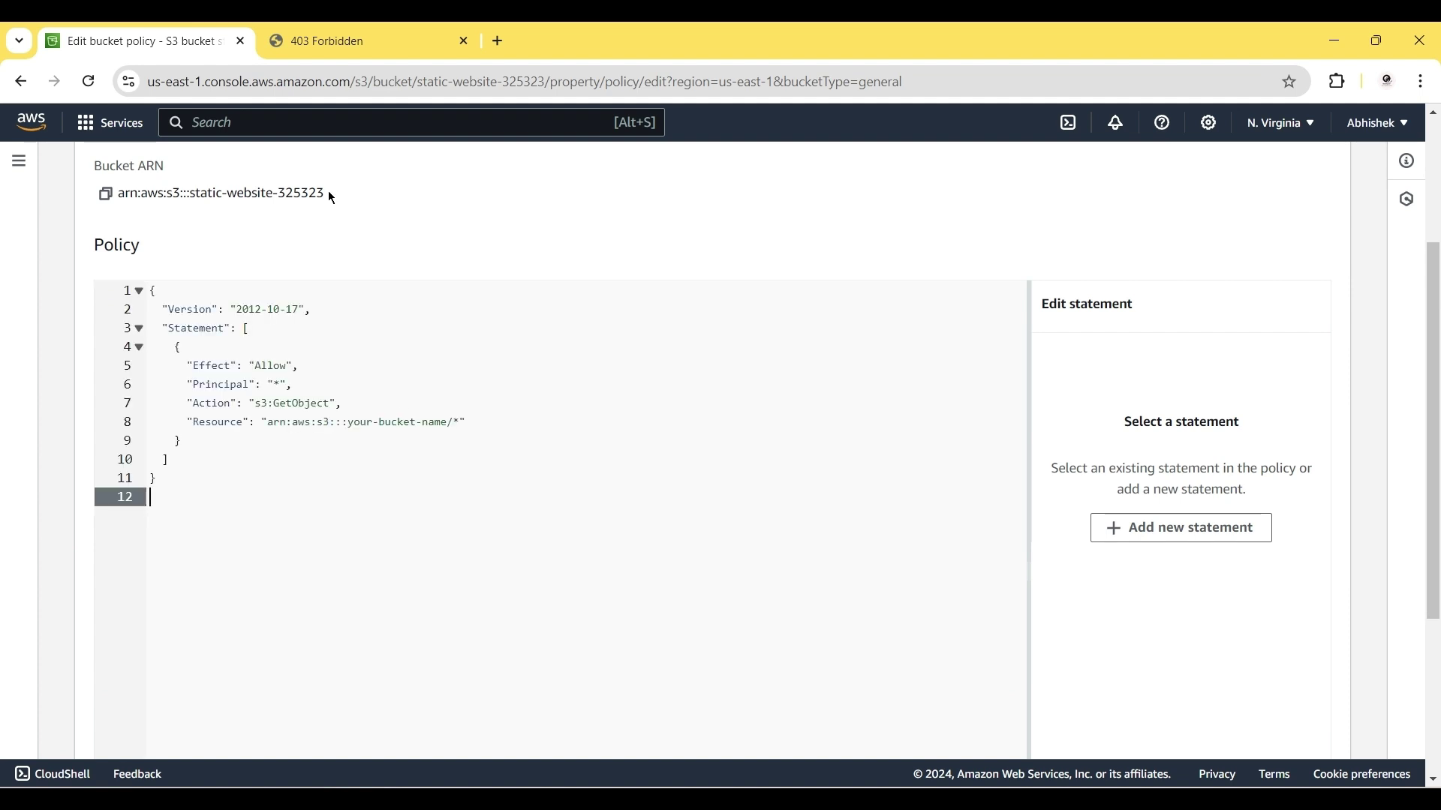
Replace the placeholder bucket name in the policy's Resource with static-website-325323 copied from the bucket ARN, and save the policy
drag(327, 194, 191, 194)
key(ctrl+c)
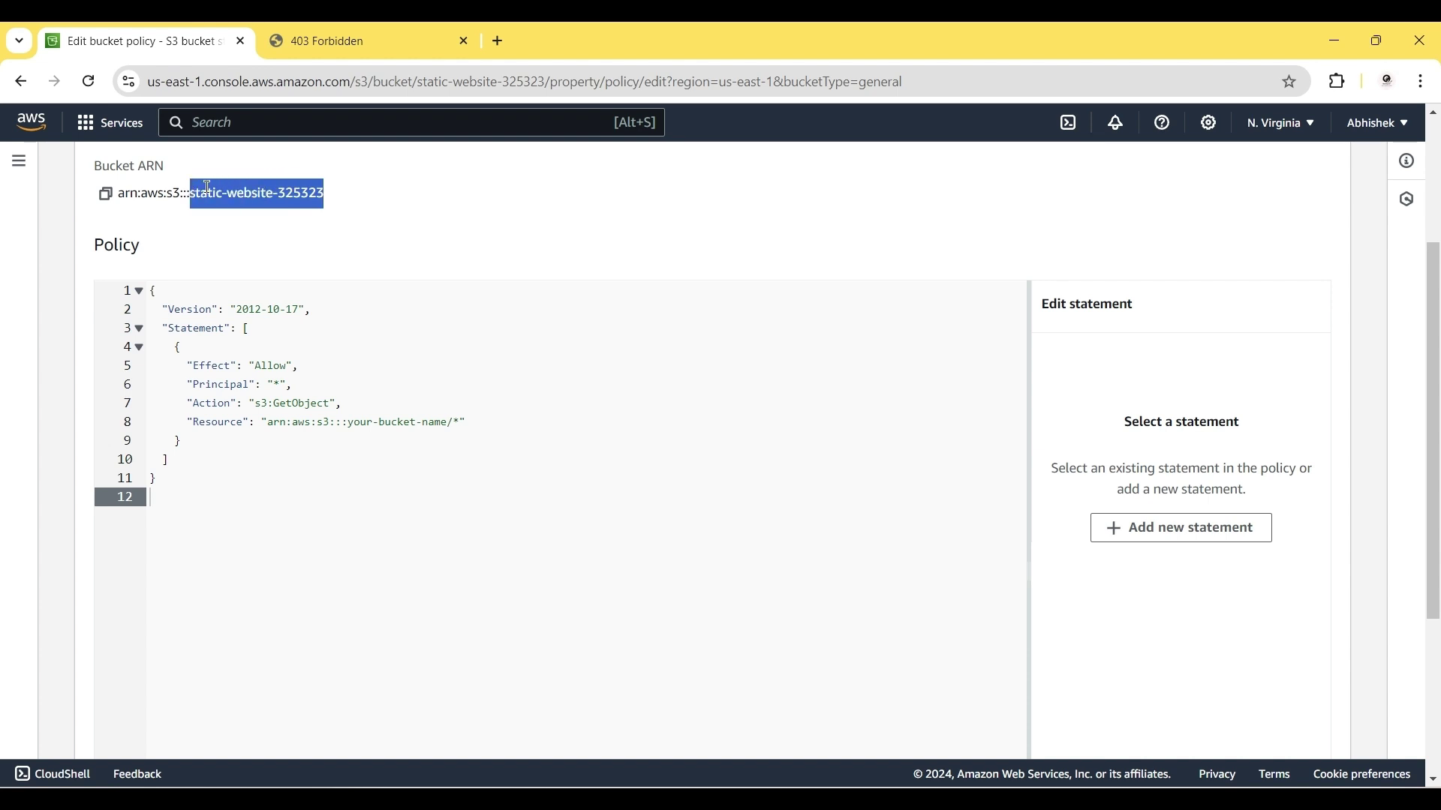
click(446, 423)
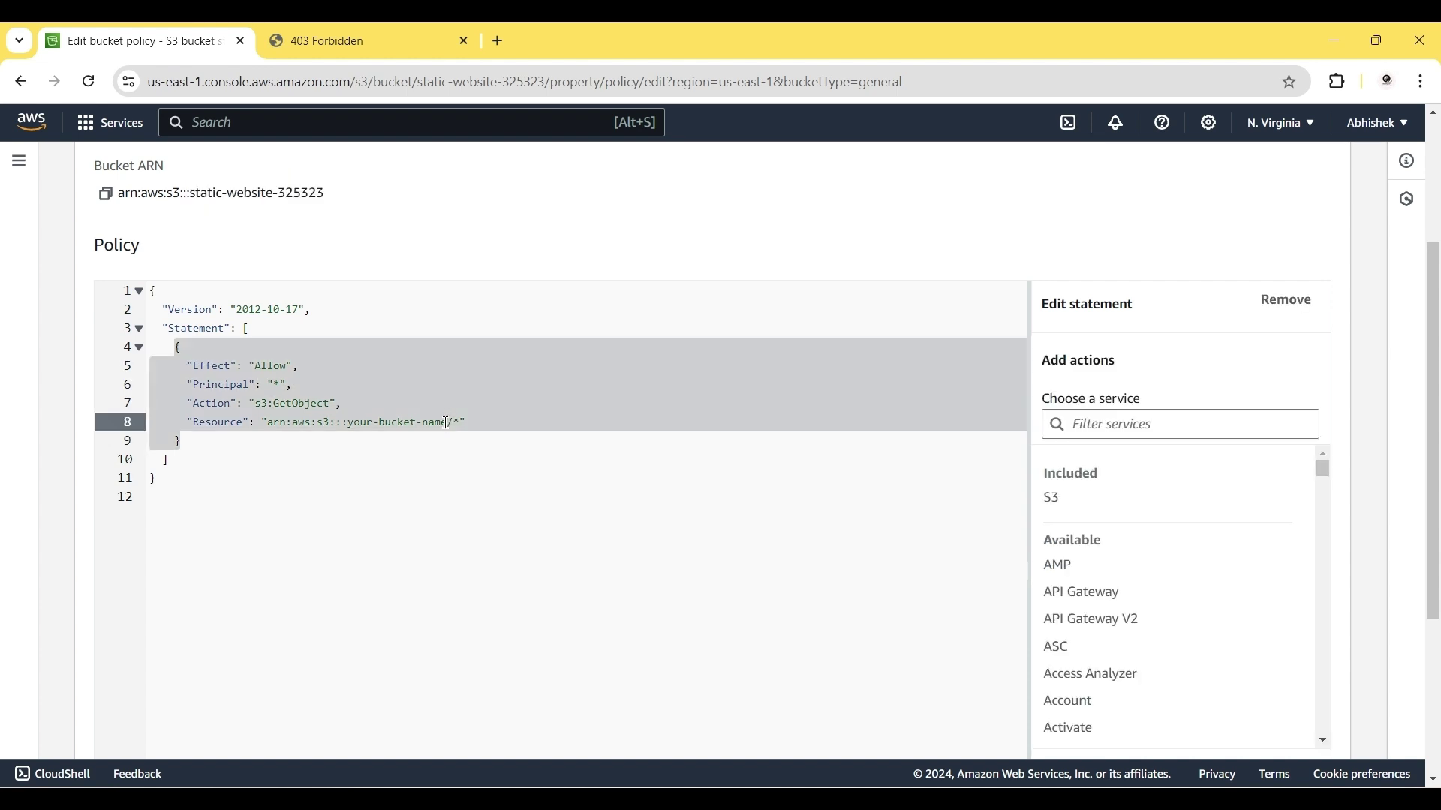
key(Down)
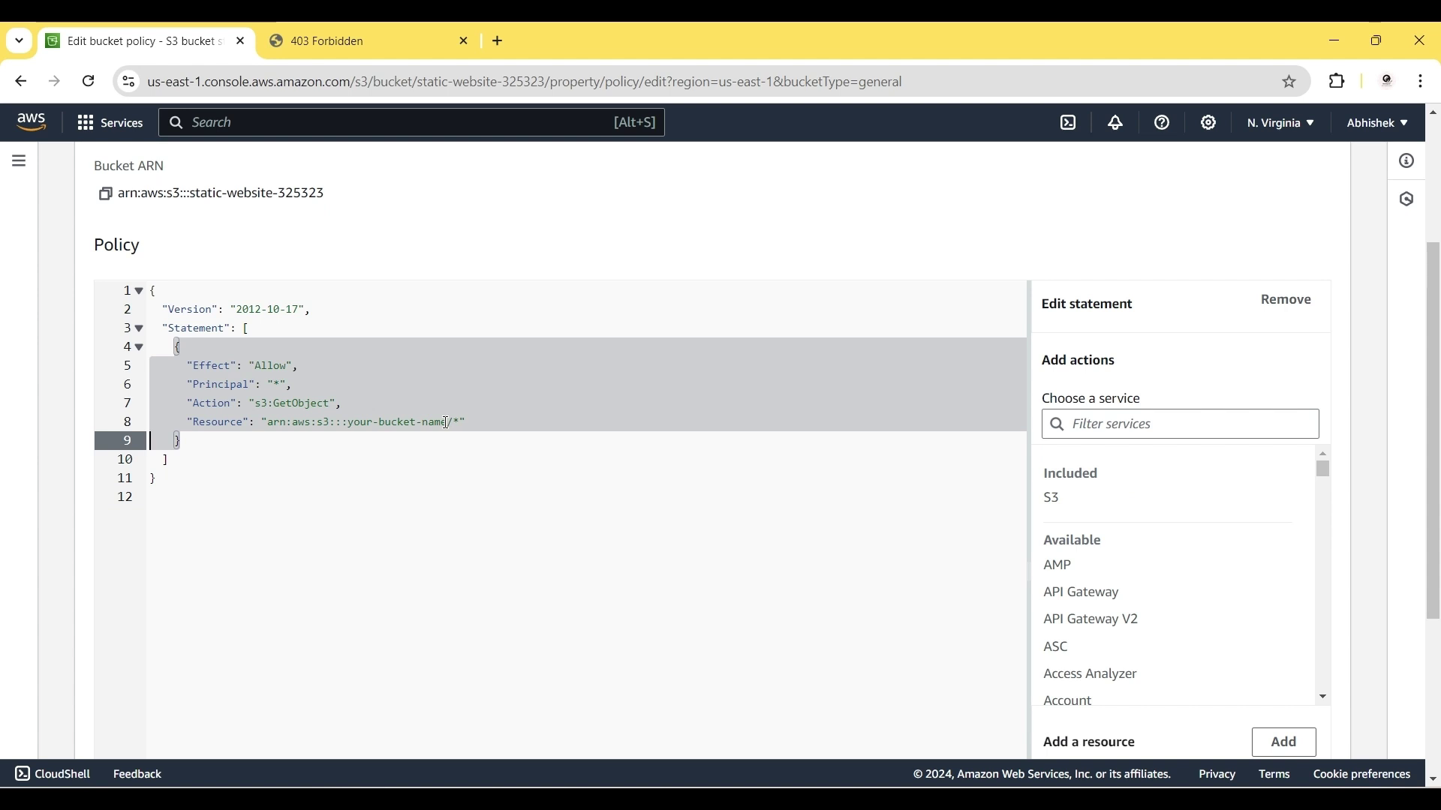
click(447, 423)
key(BackSpace)
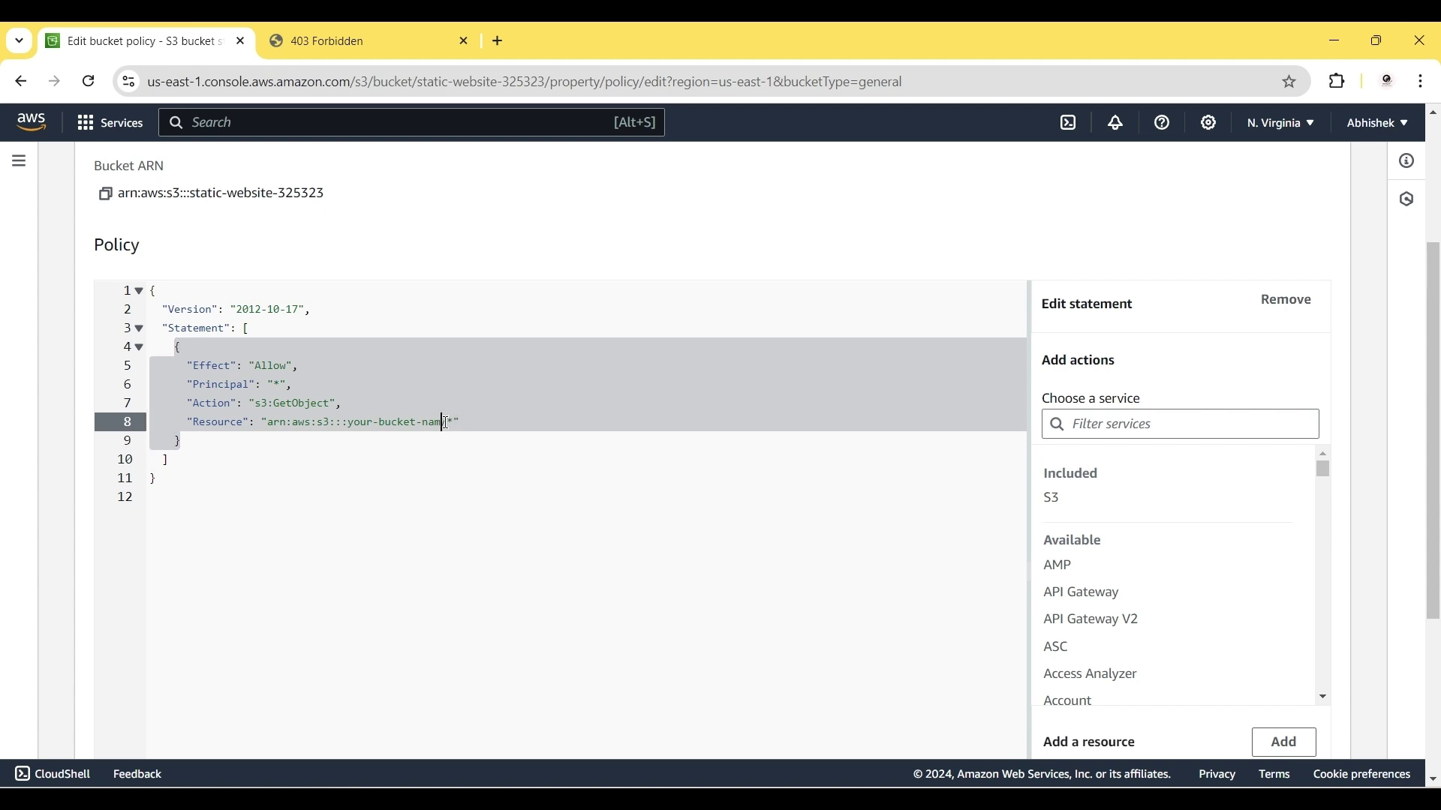
key(BackSpace)
key(BackSpace)
key(BackSpace)
key(BackSpace)
key(BackSpace)
key(BackSpace)
key(BackSpace)
key(BackSpace)
key(BackSpace)
key(BackSpace)
key(BackSpace)
key(BackSpace)
key(BackSpace)
key(BackSpace)
key(BackSpace)
key(ctrl+v)
click(450, 495)
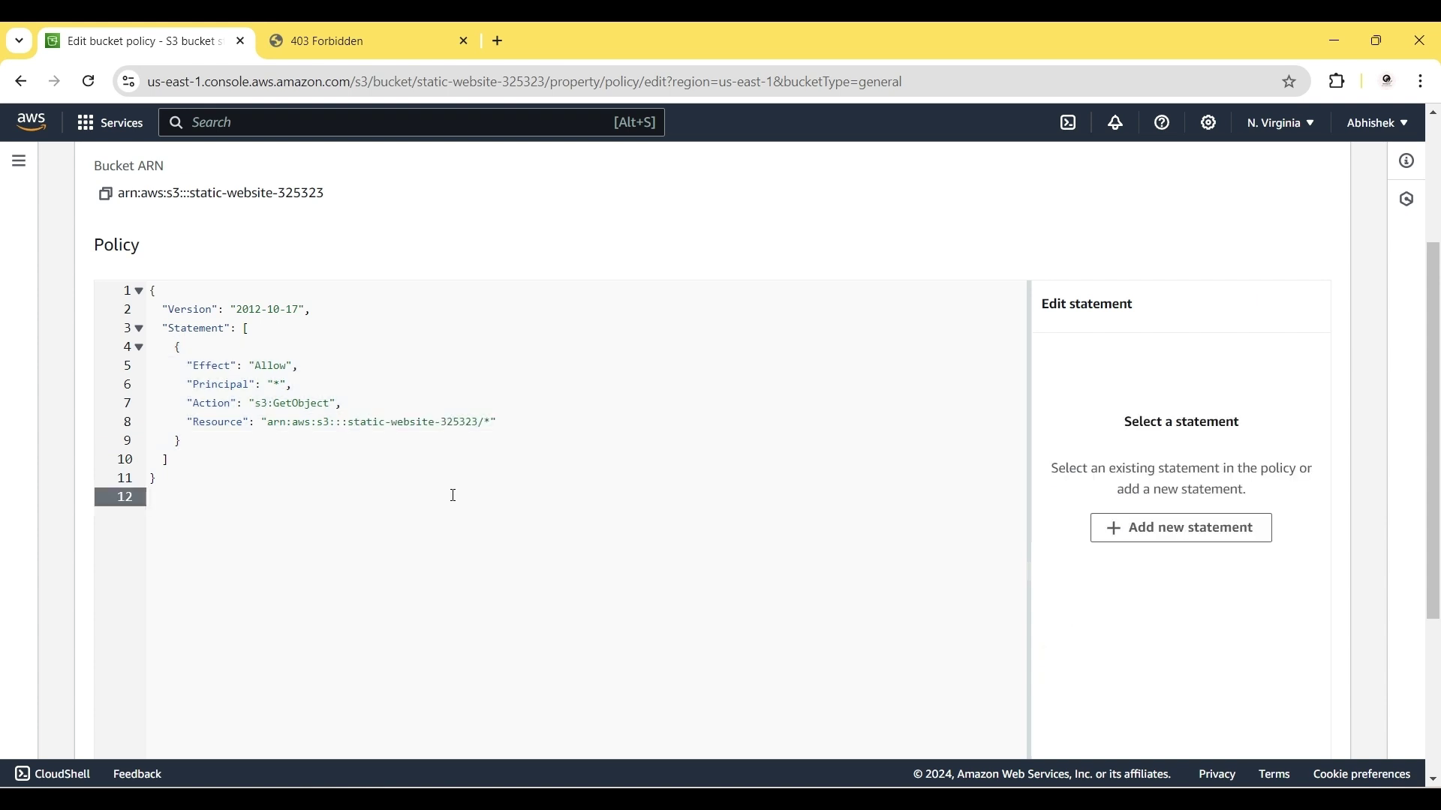
scroll(450, 495, down, 4)
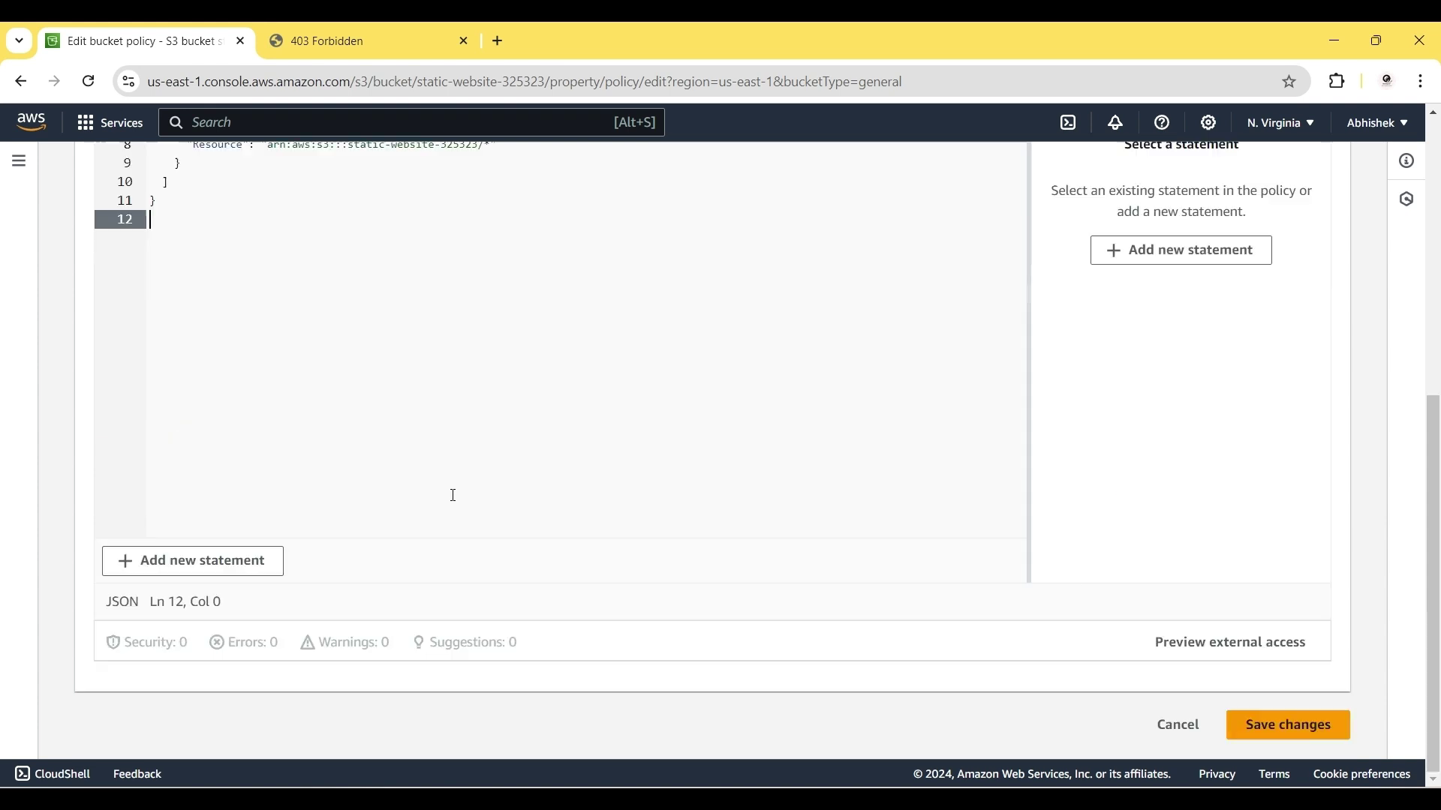
click(1278, 731)
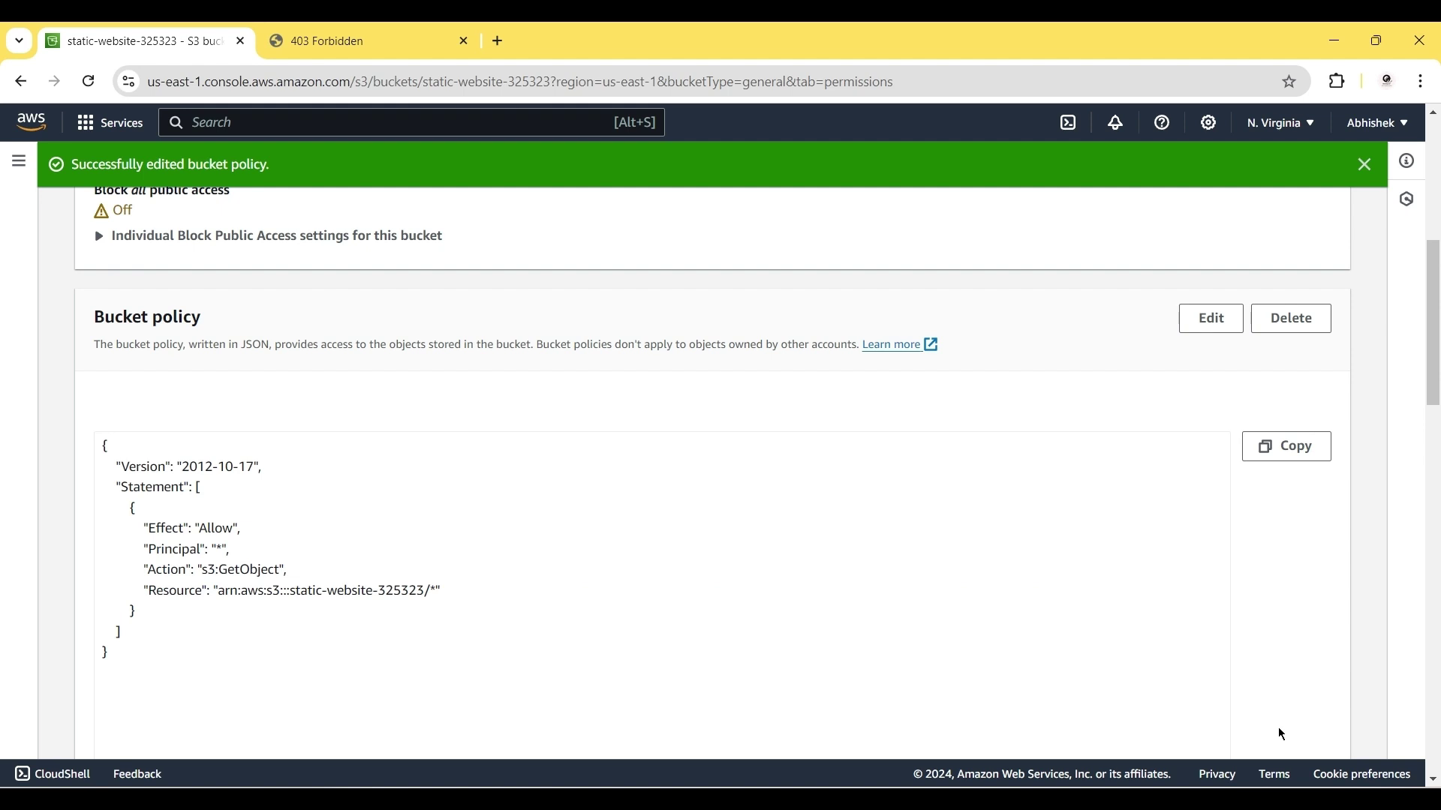
Reload the bucket's properties and open the static website endpoint to check the hosted page
scroll(787, 349, up, 7)
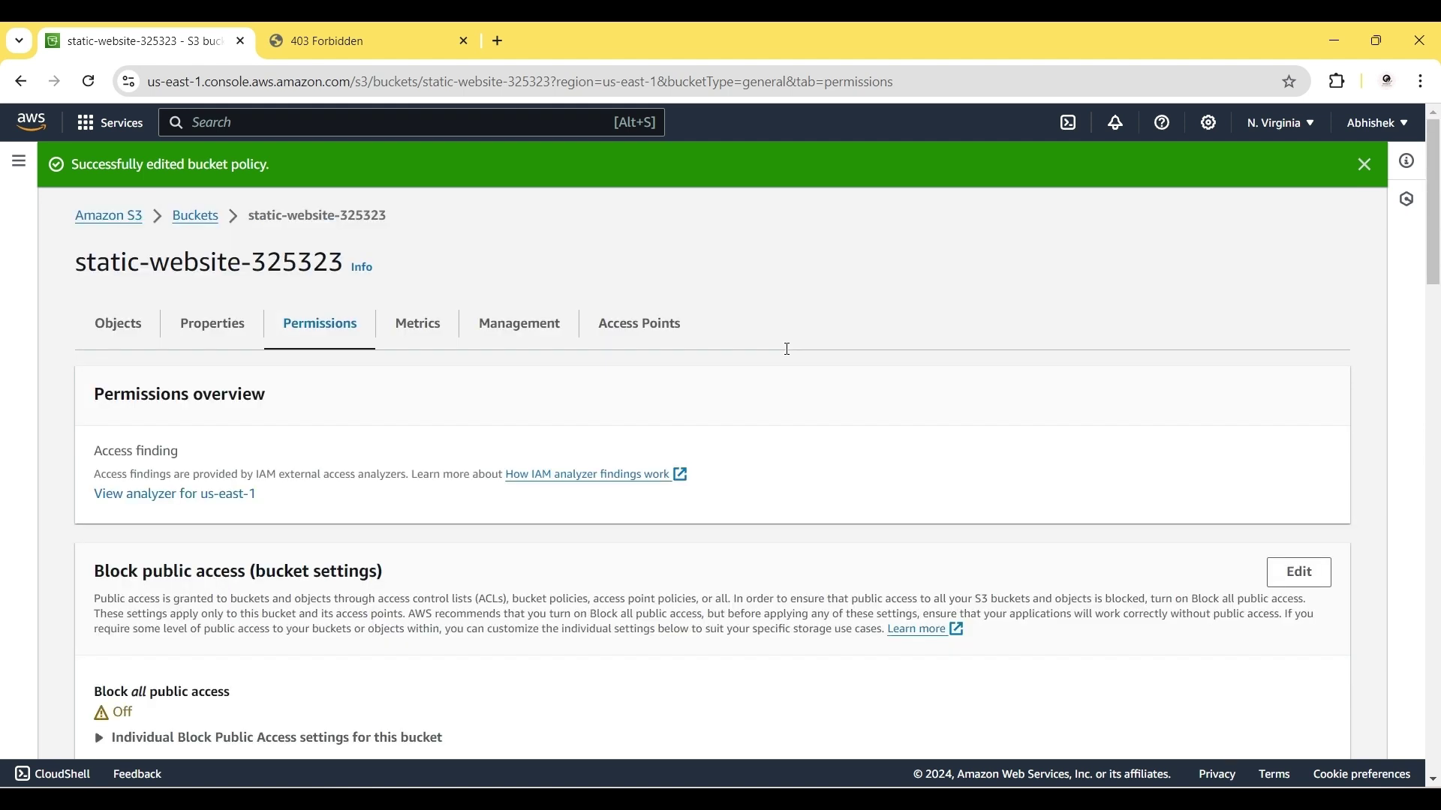
click(193, 322)
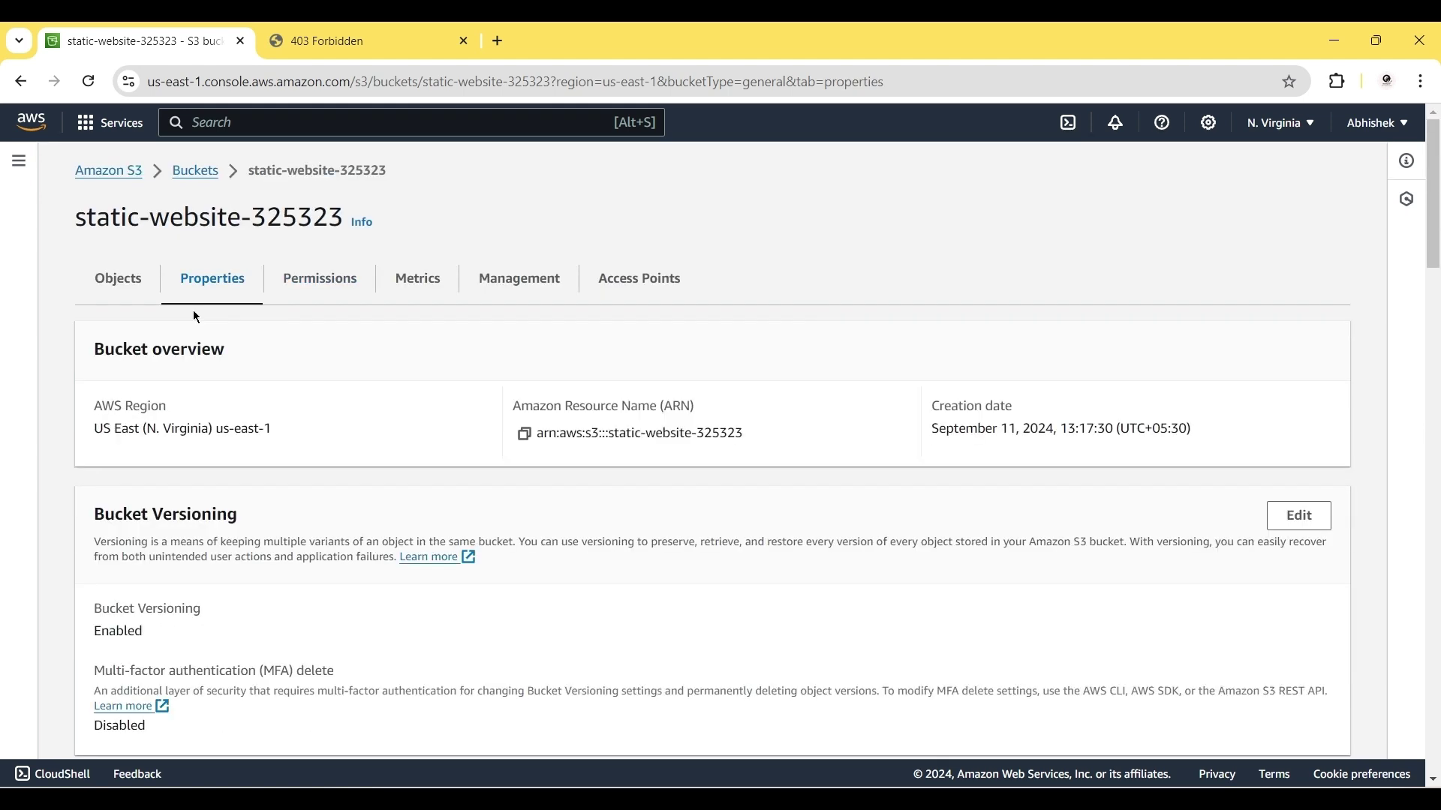
click(93, 88)
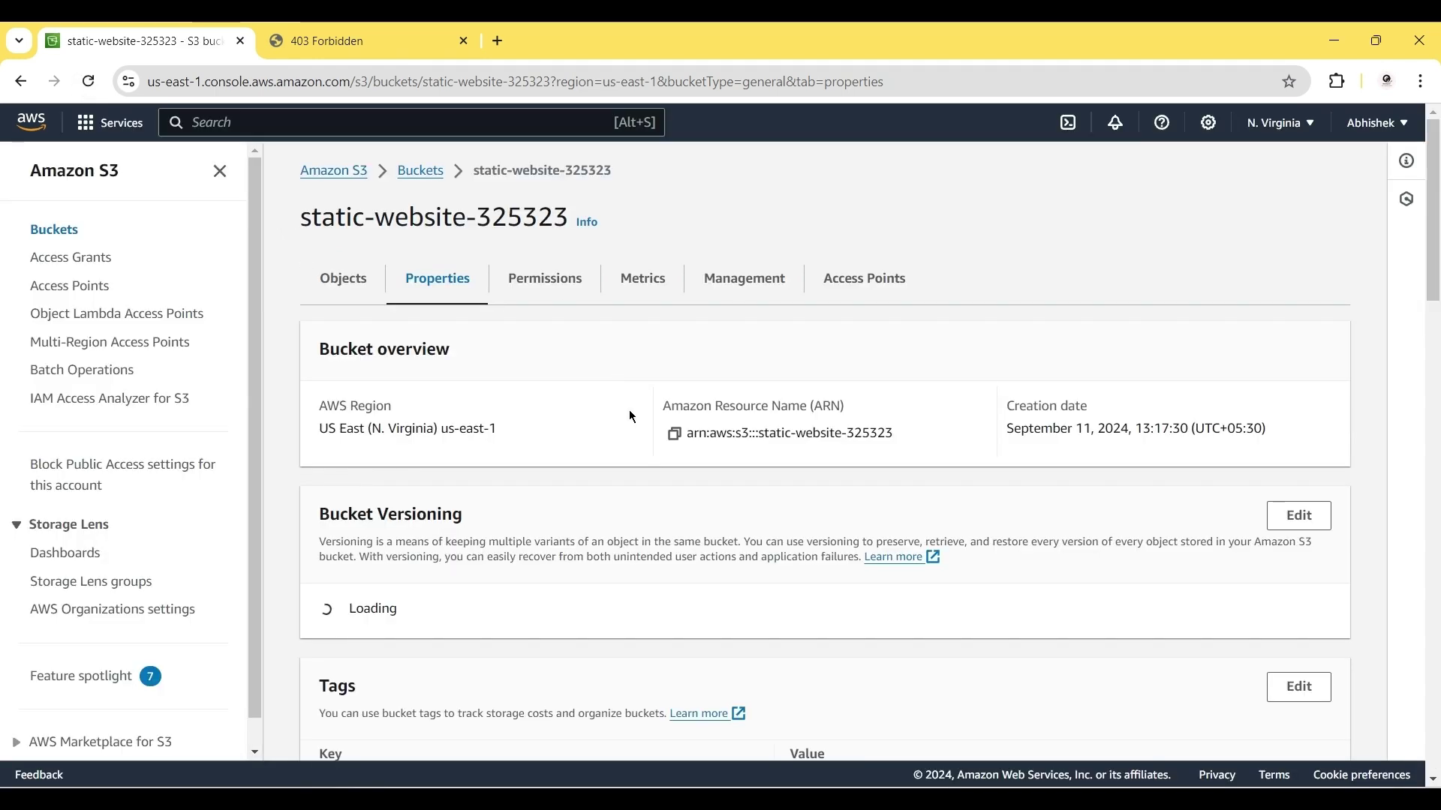
scroll(631, 417, down, 20)
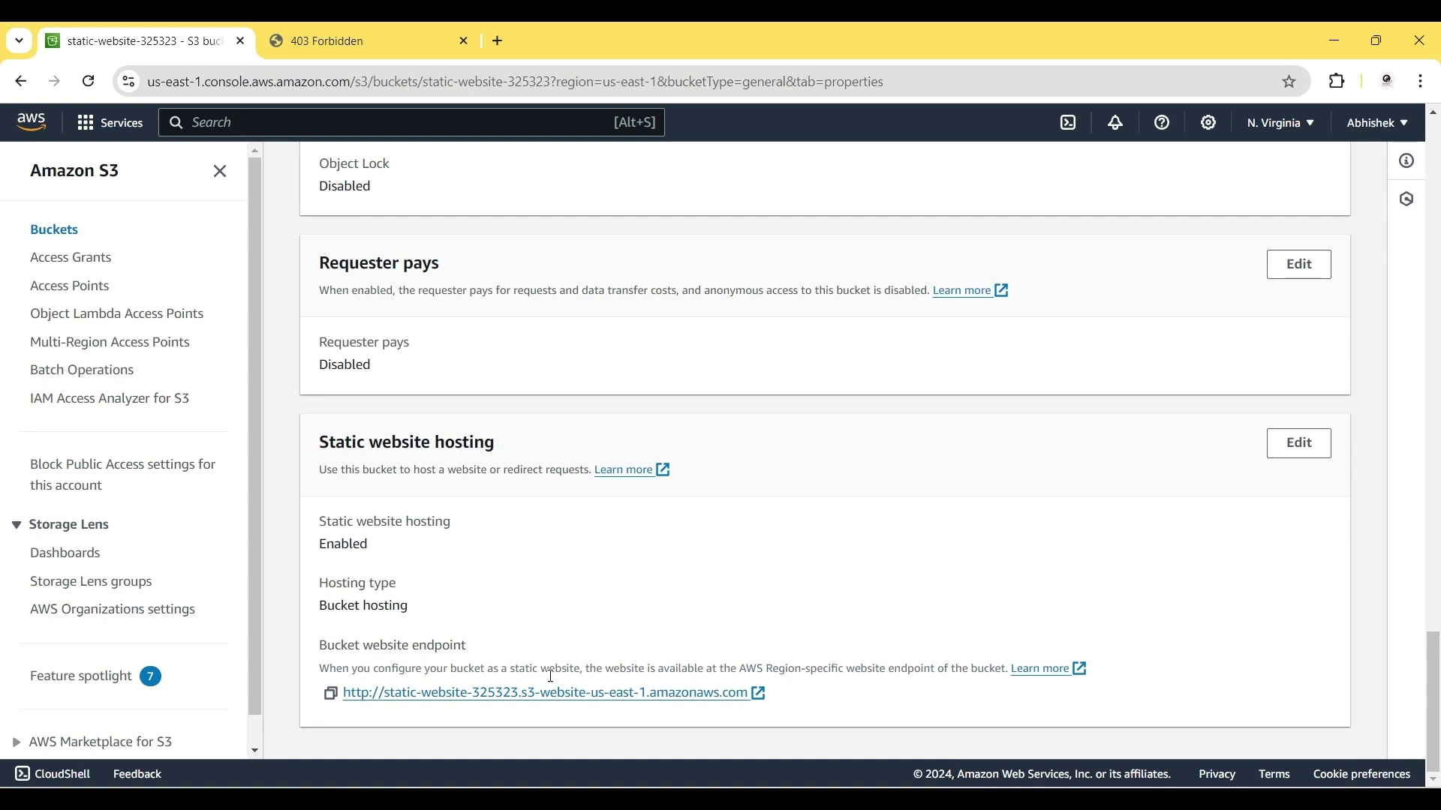
click(454, 698)
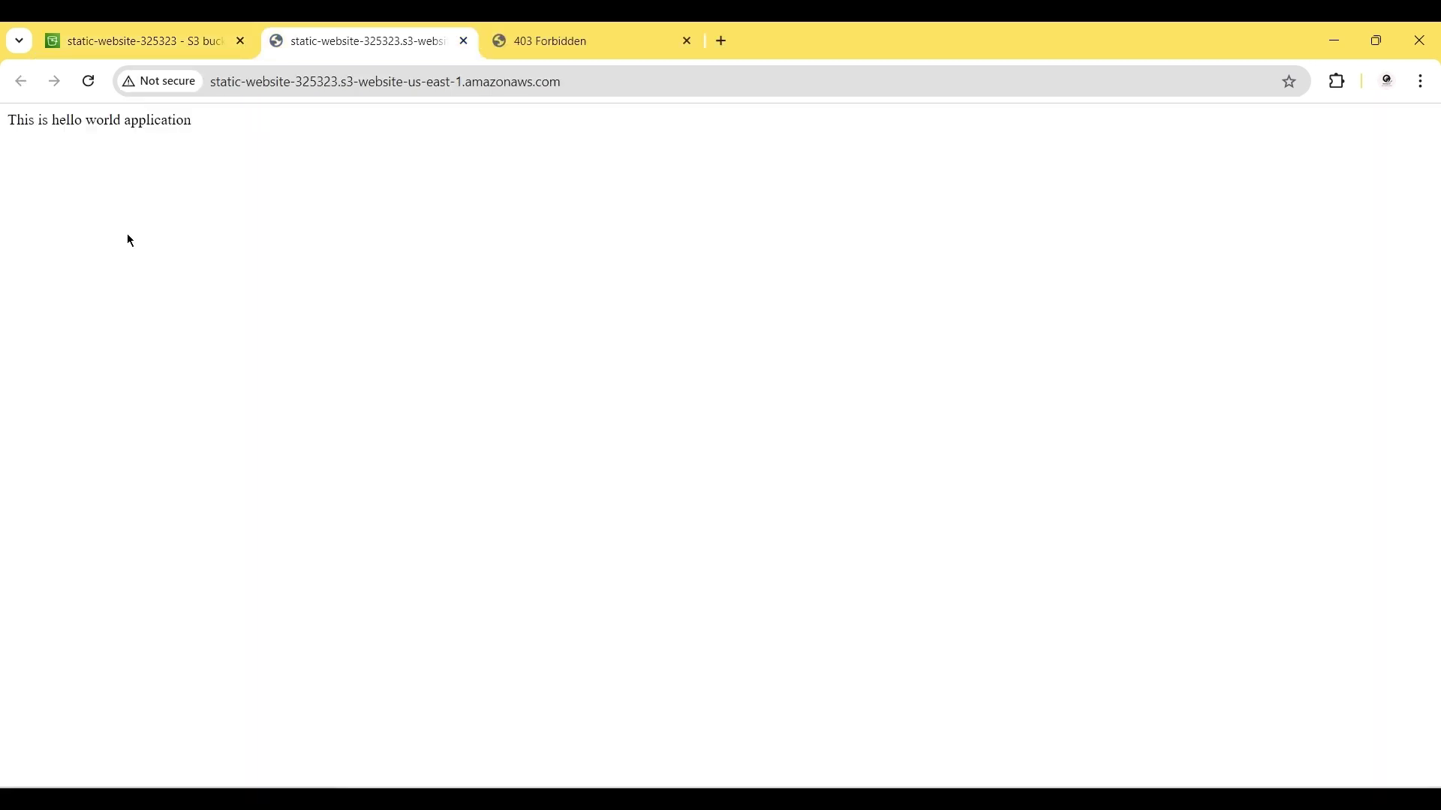
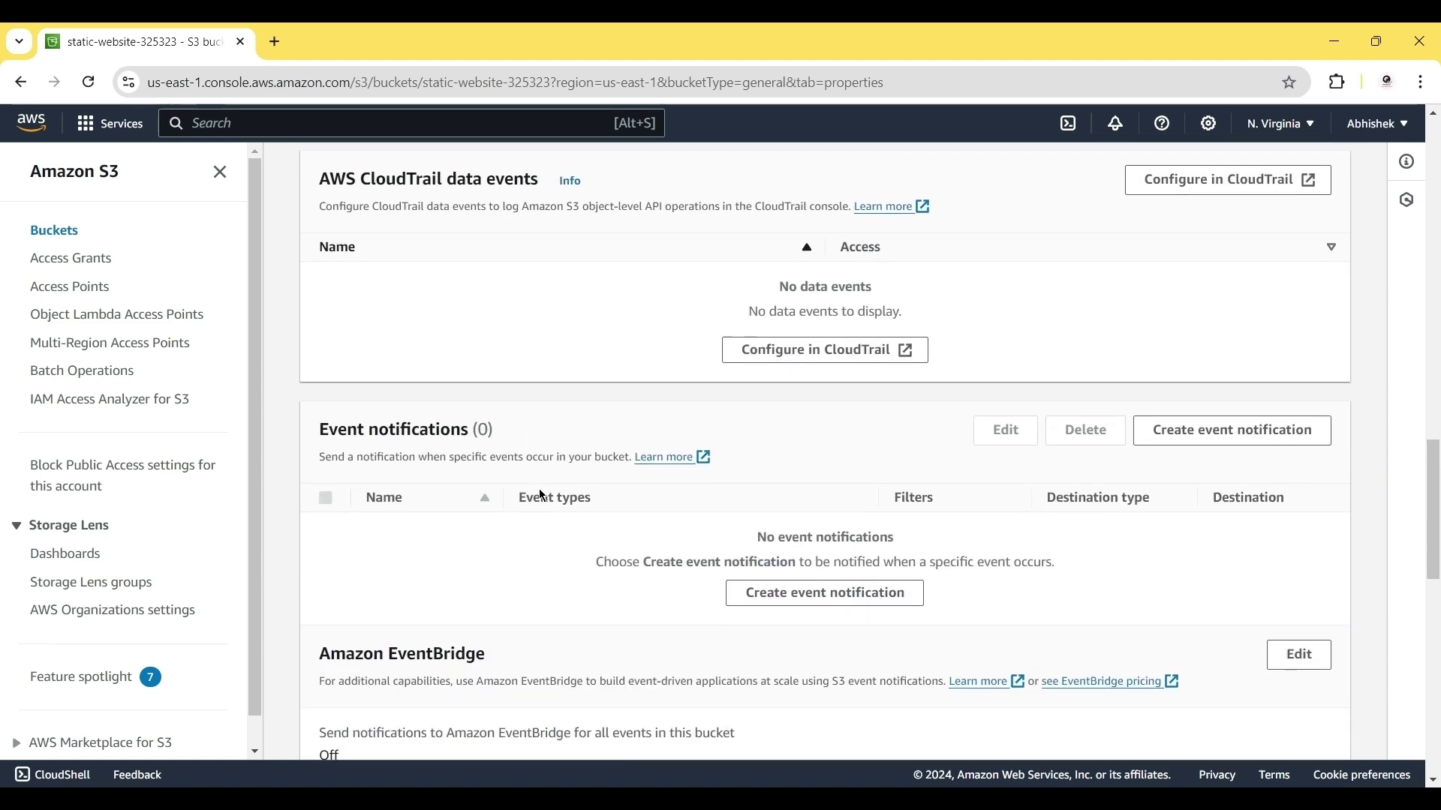
Enable Requester pays for the static-website-325323 bucket in its properties and save the changes
scroll(542, 496, down, 1)
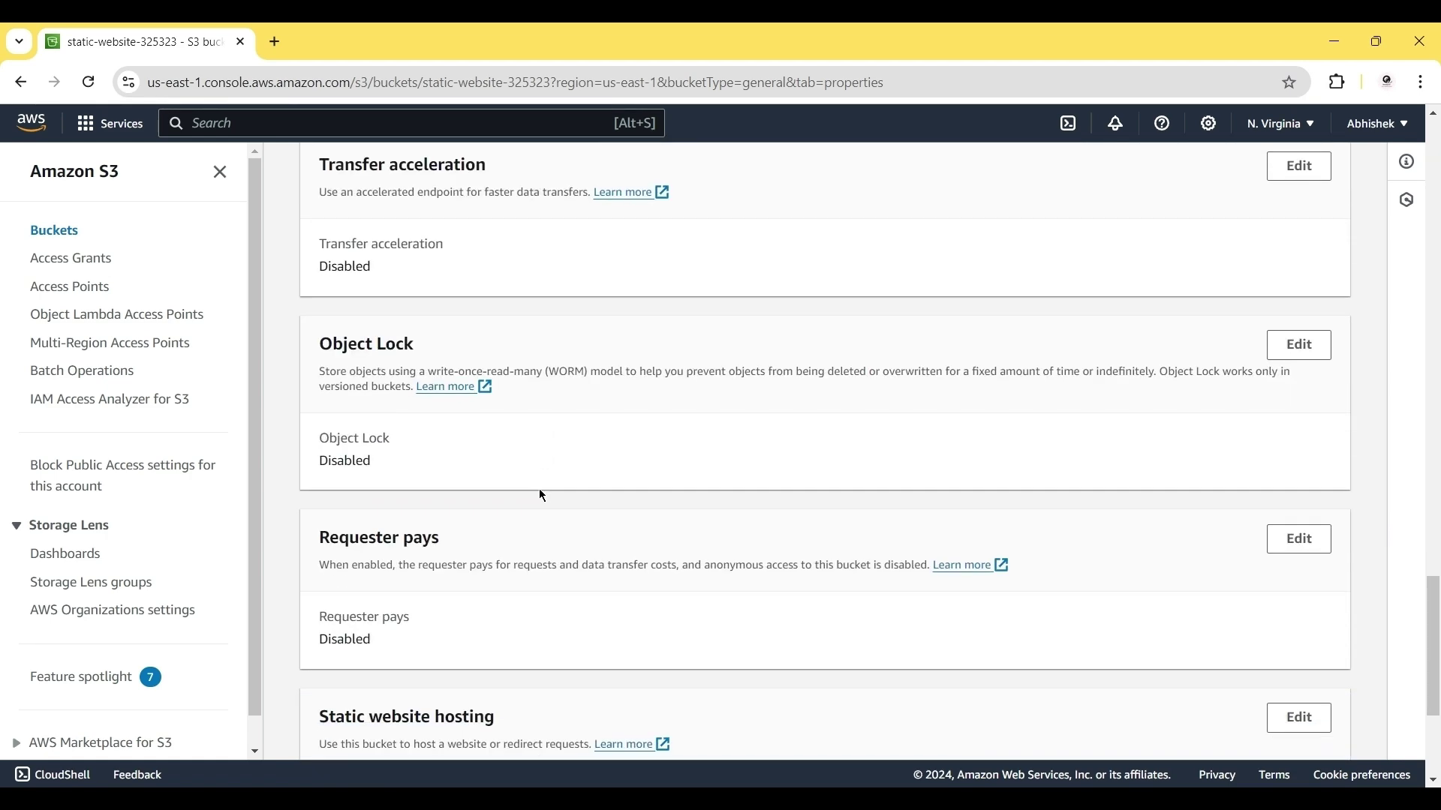
triple_click(355, 537)
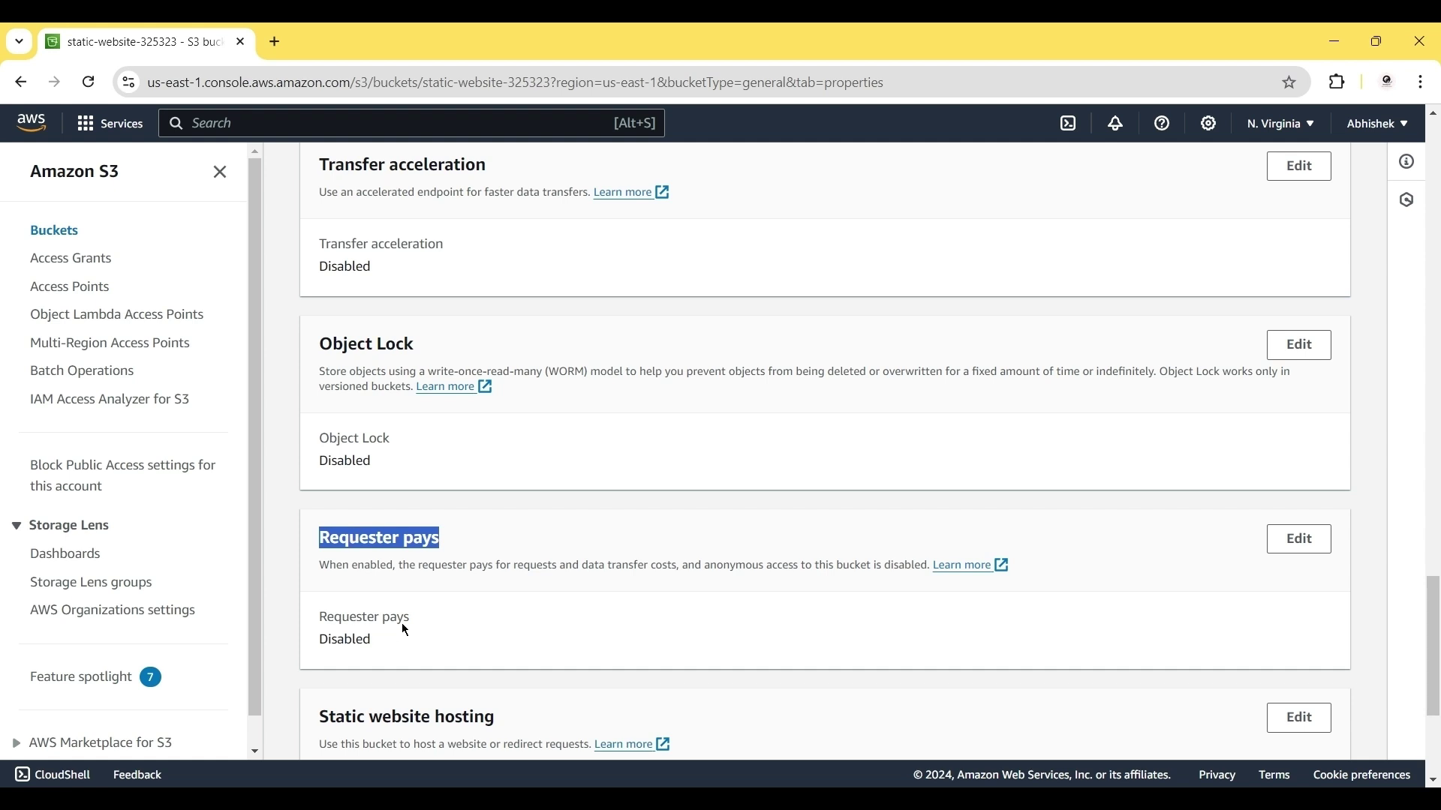
click(1284, 553)
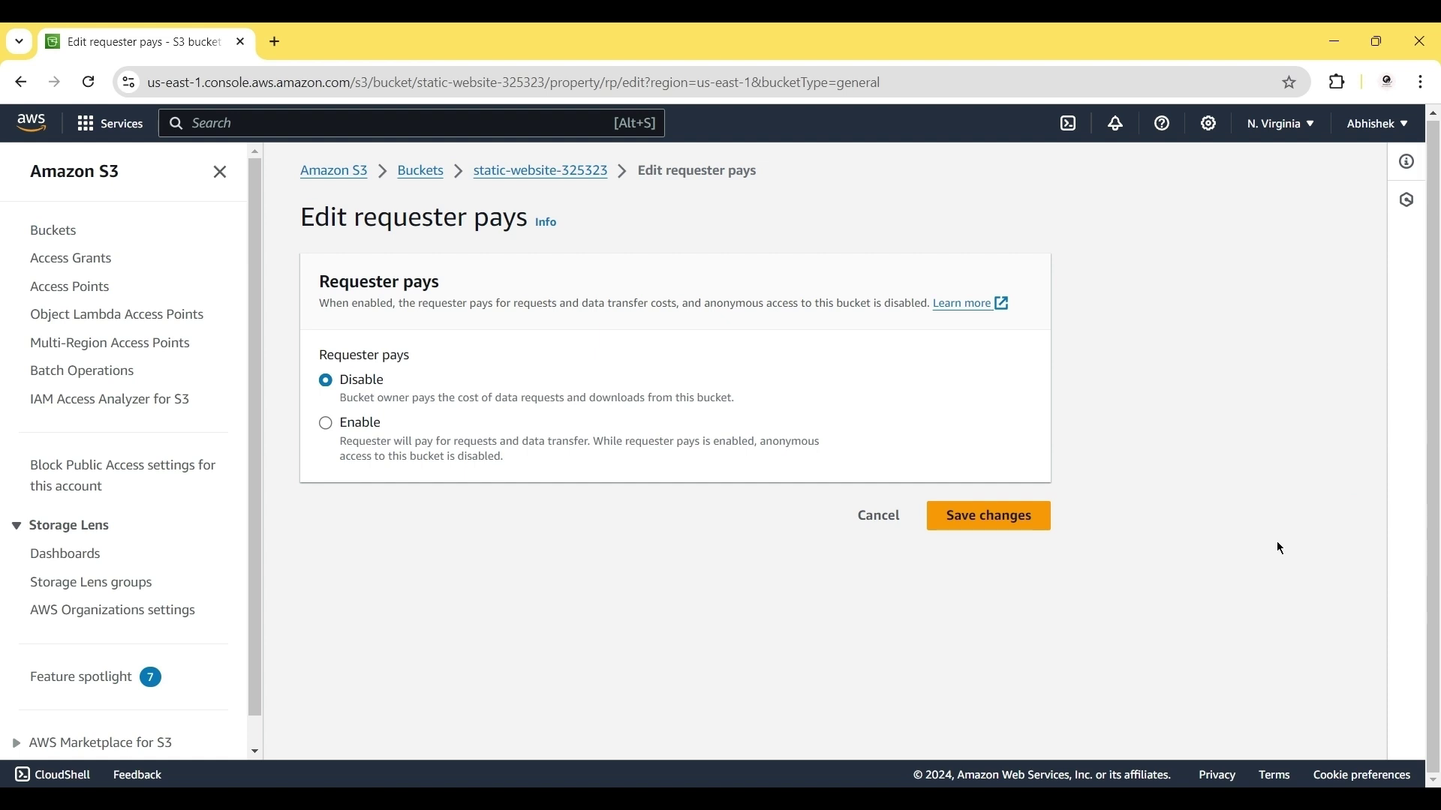
click(354, 426)
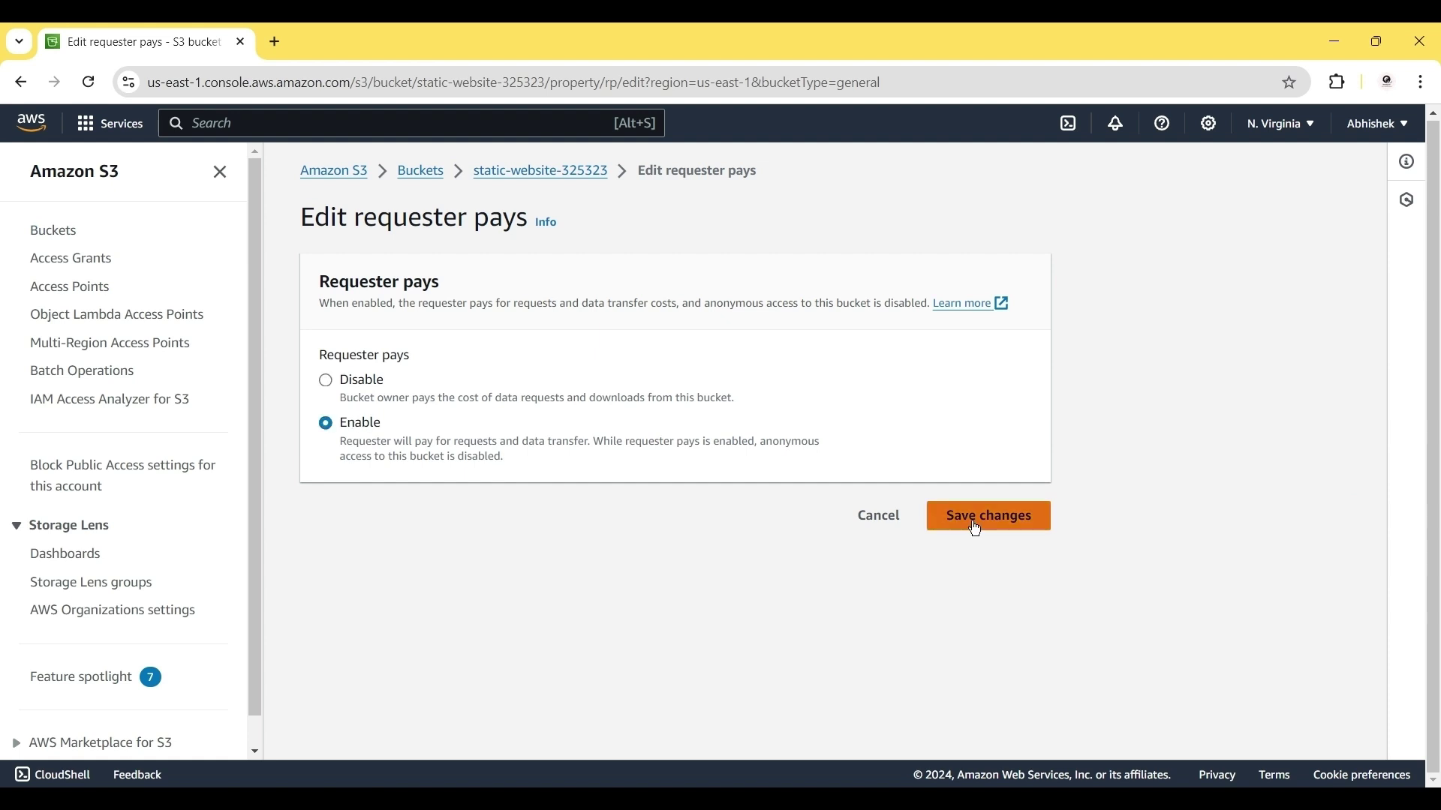
click(977, 530)
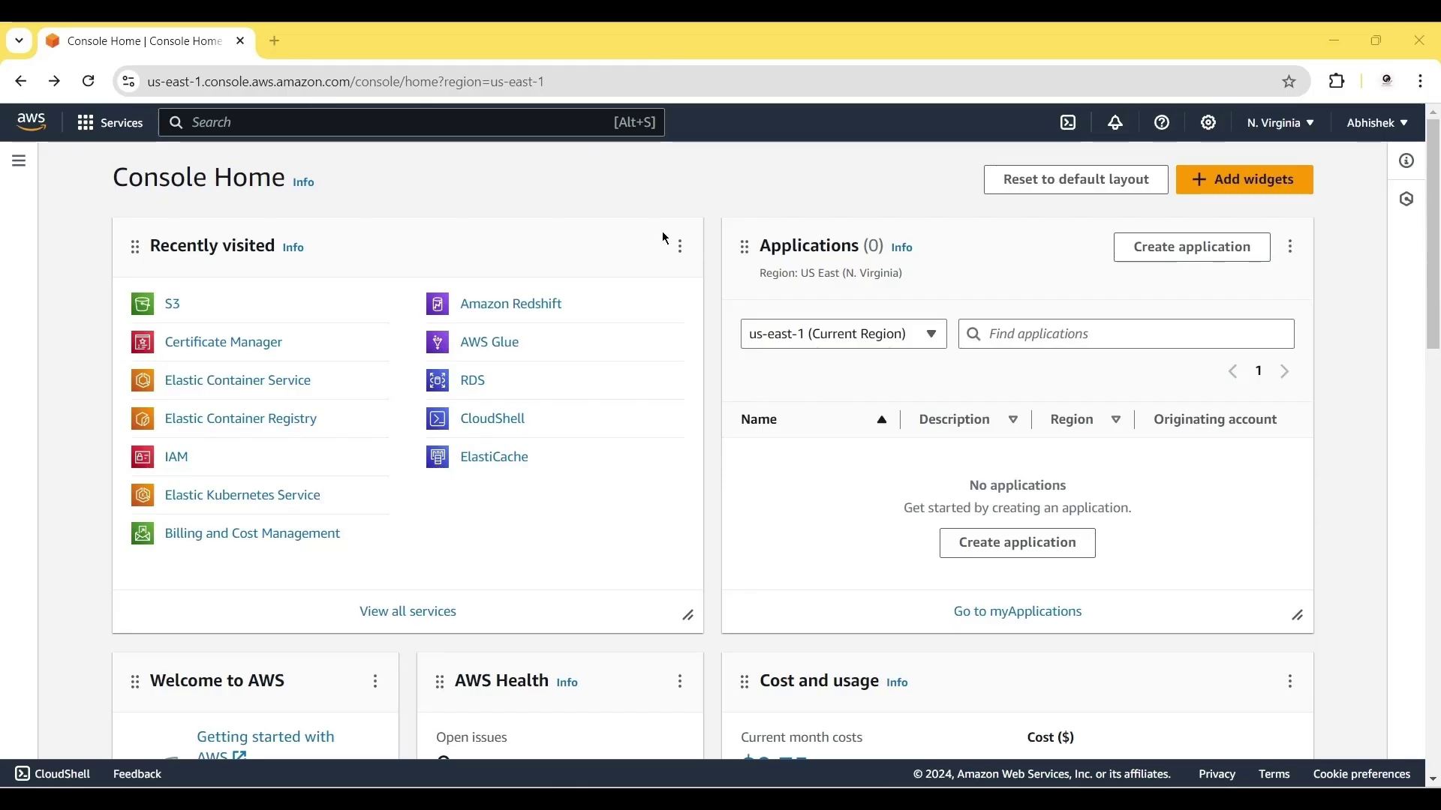
Open S3 from the console home and start creating a general purpose bucket named object-lock-demo4352
click(172, 306)
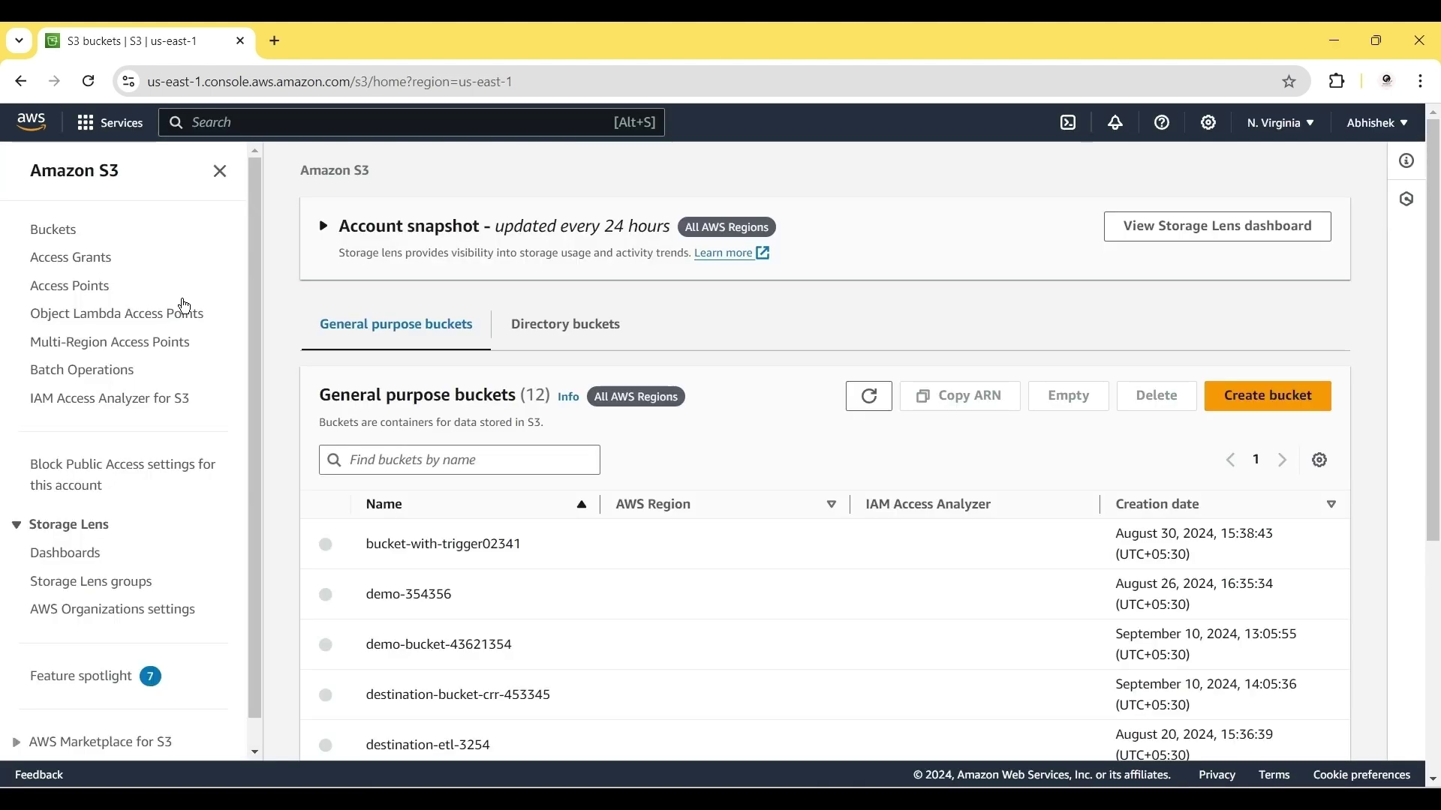
click(1260, 401)
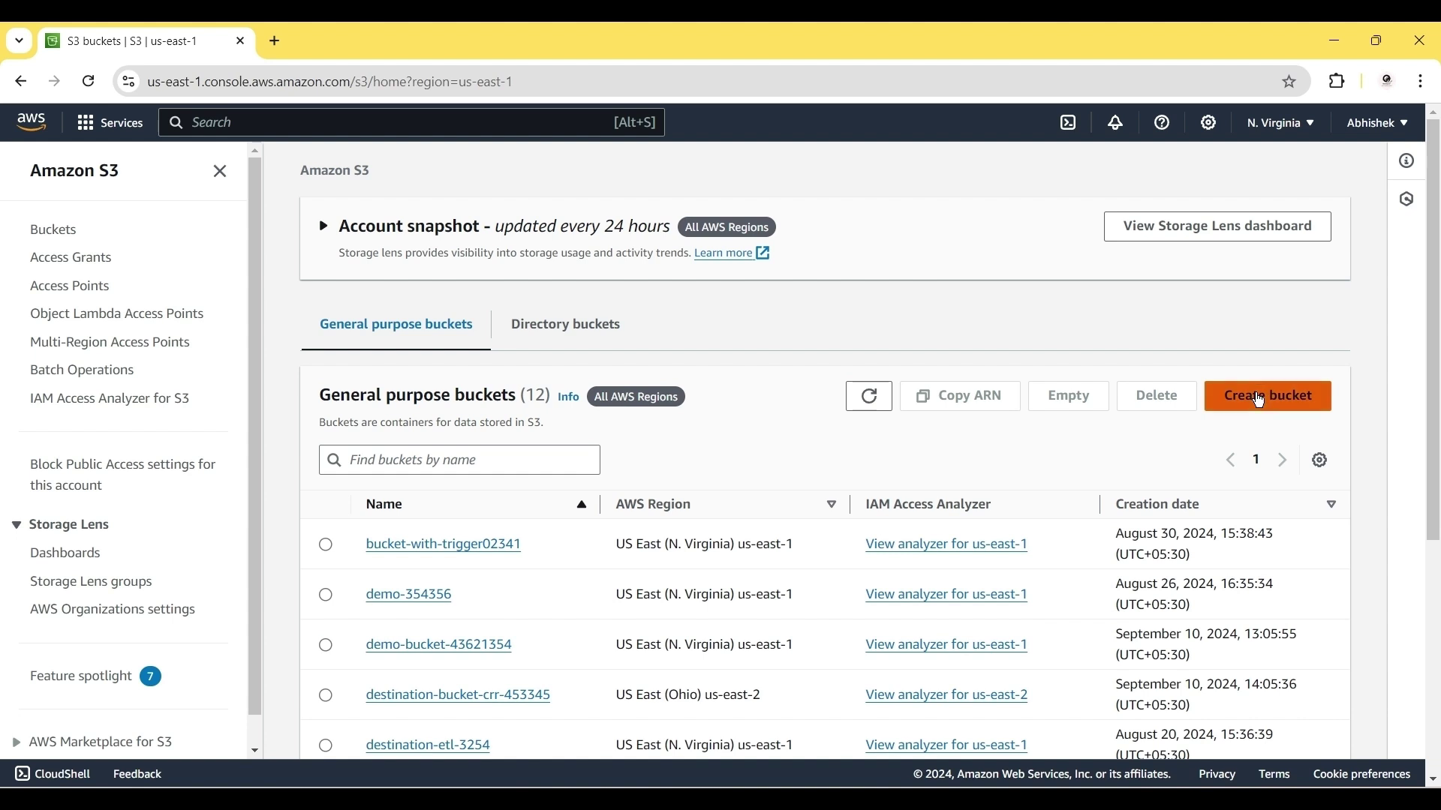
click(197, 595)
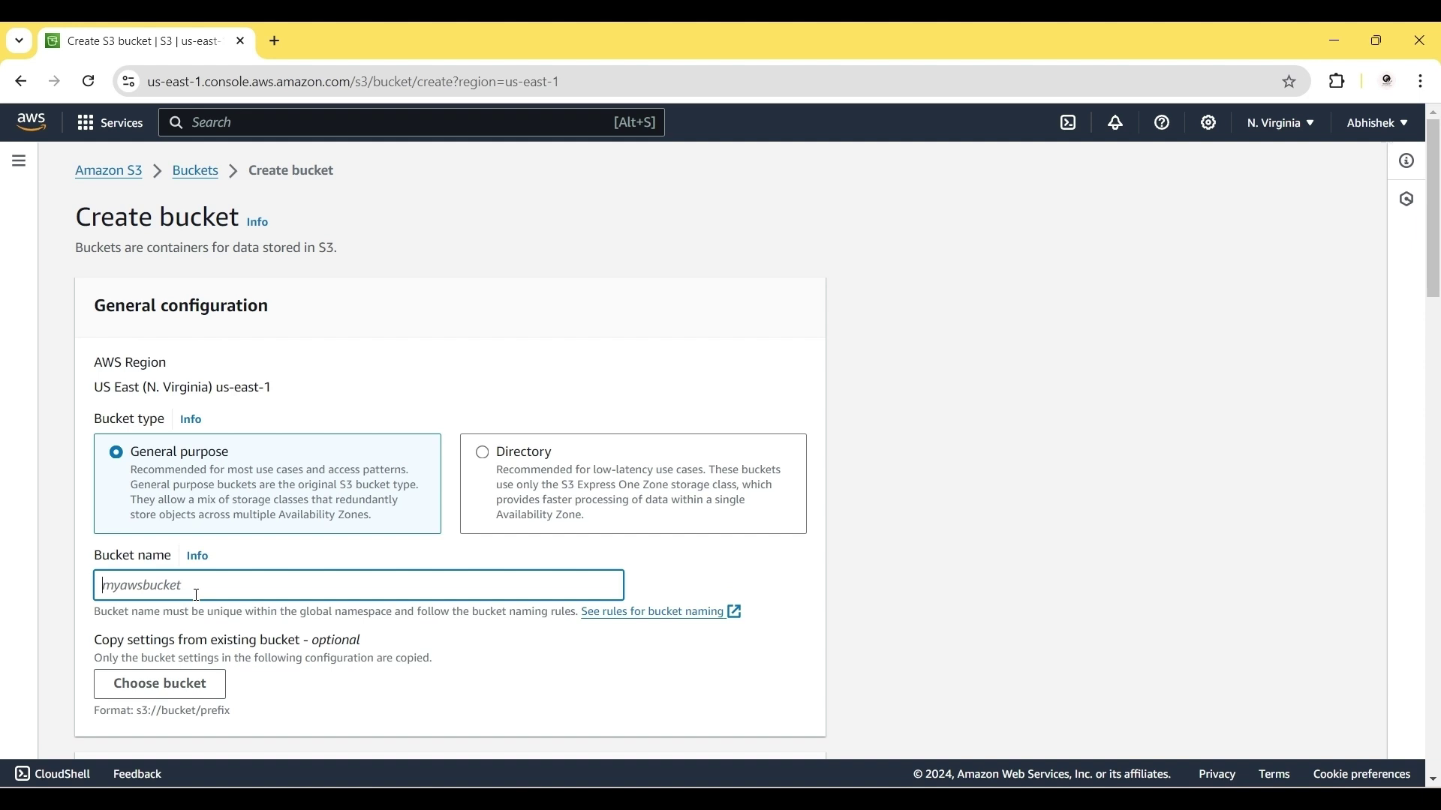
text(obje)
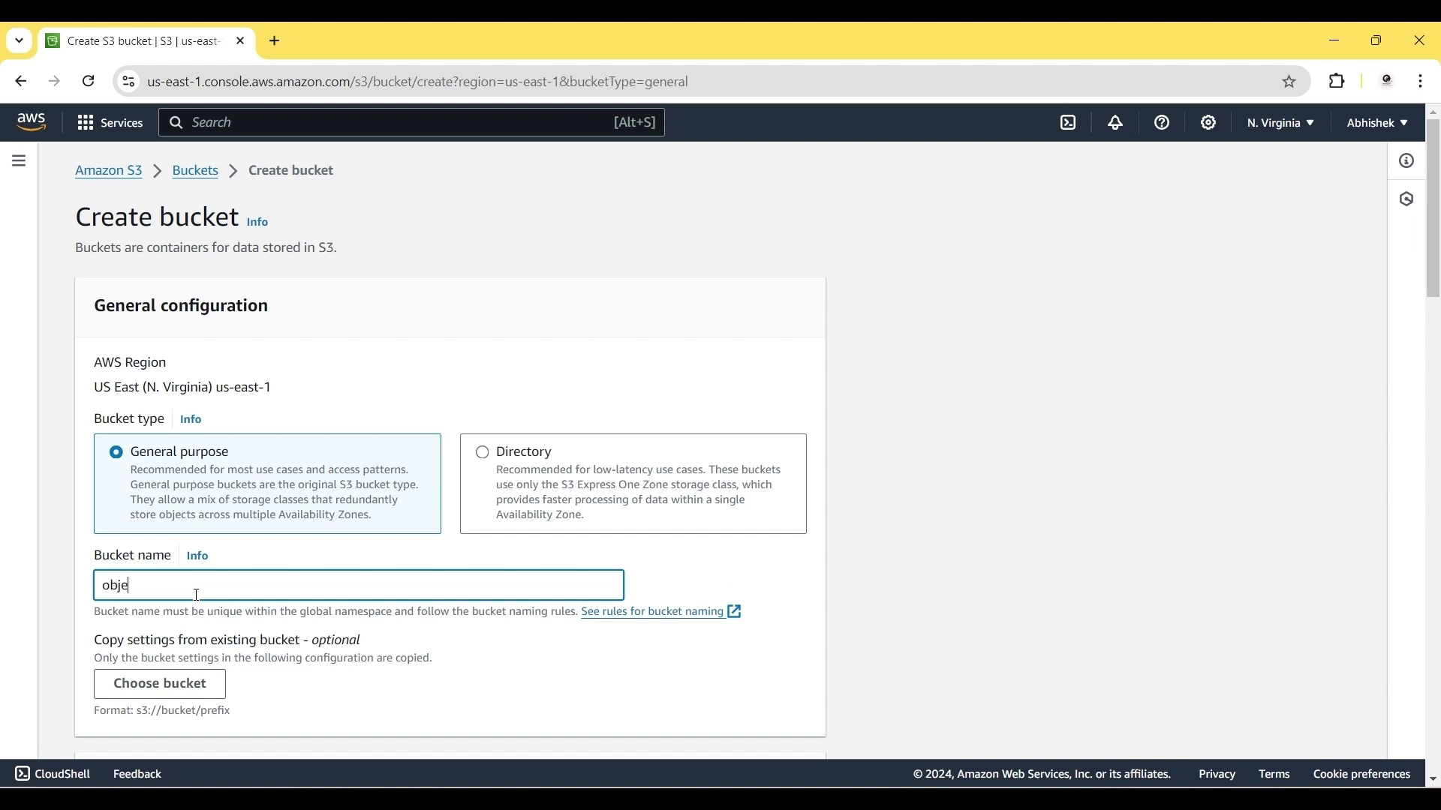
text(ct-lock-demo4352)
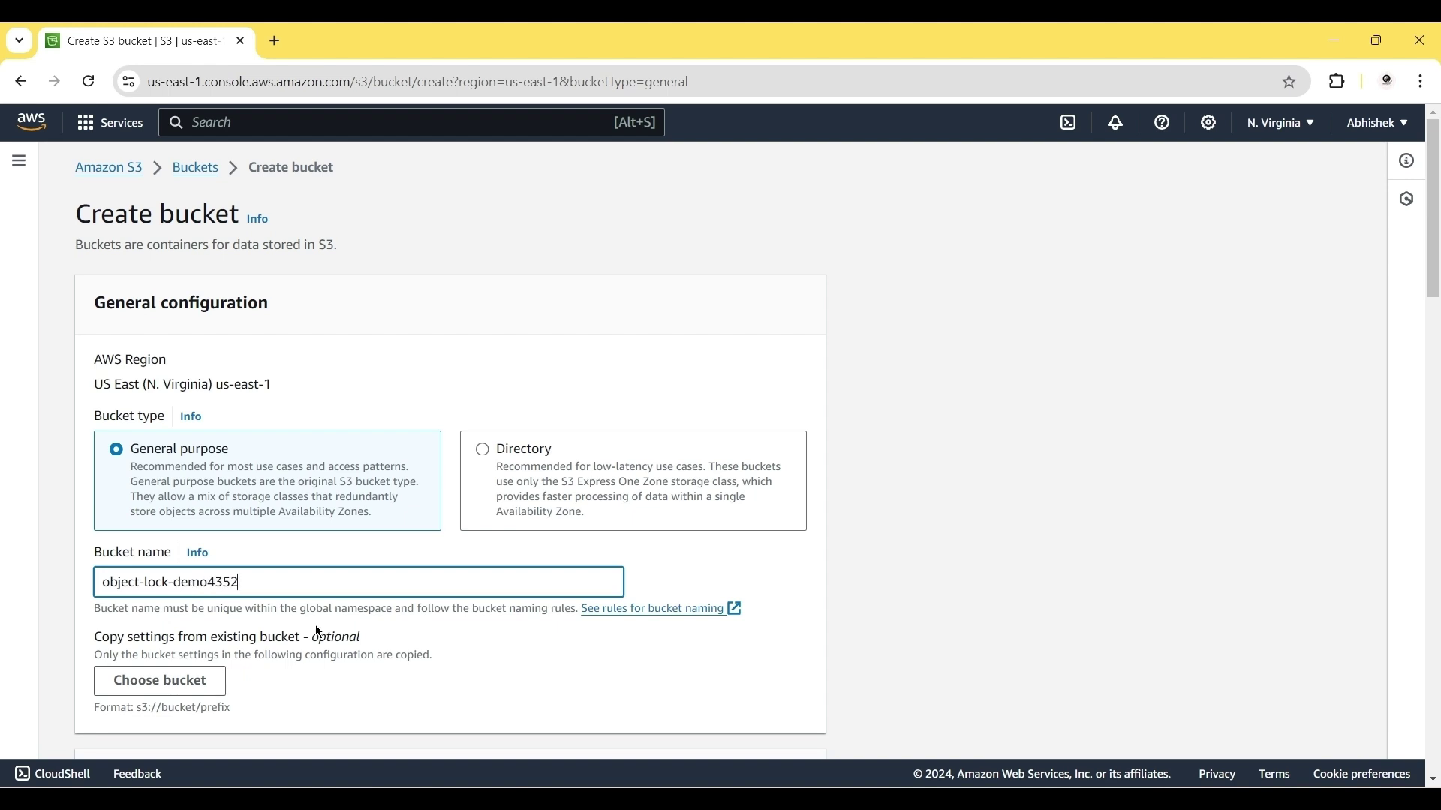
Enable Bucket Versioning for the new bucket and expand its advanced settings to show the Object Lock options
scroll(315, 625, down, 3)
scroll(318, 632, down, 3)
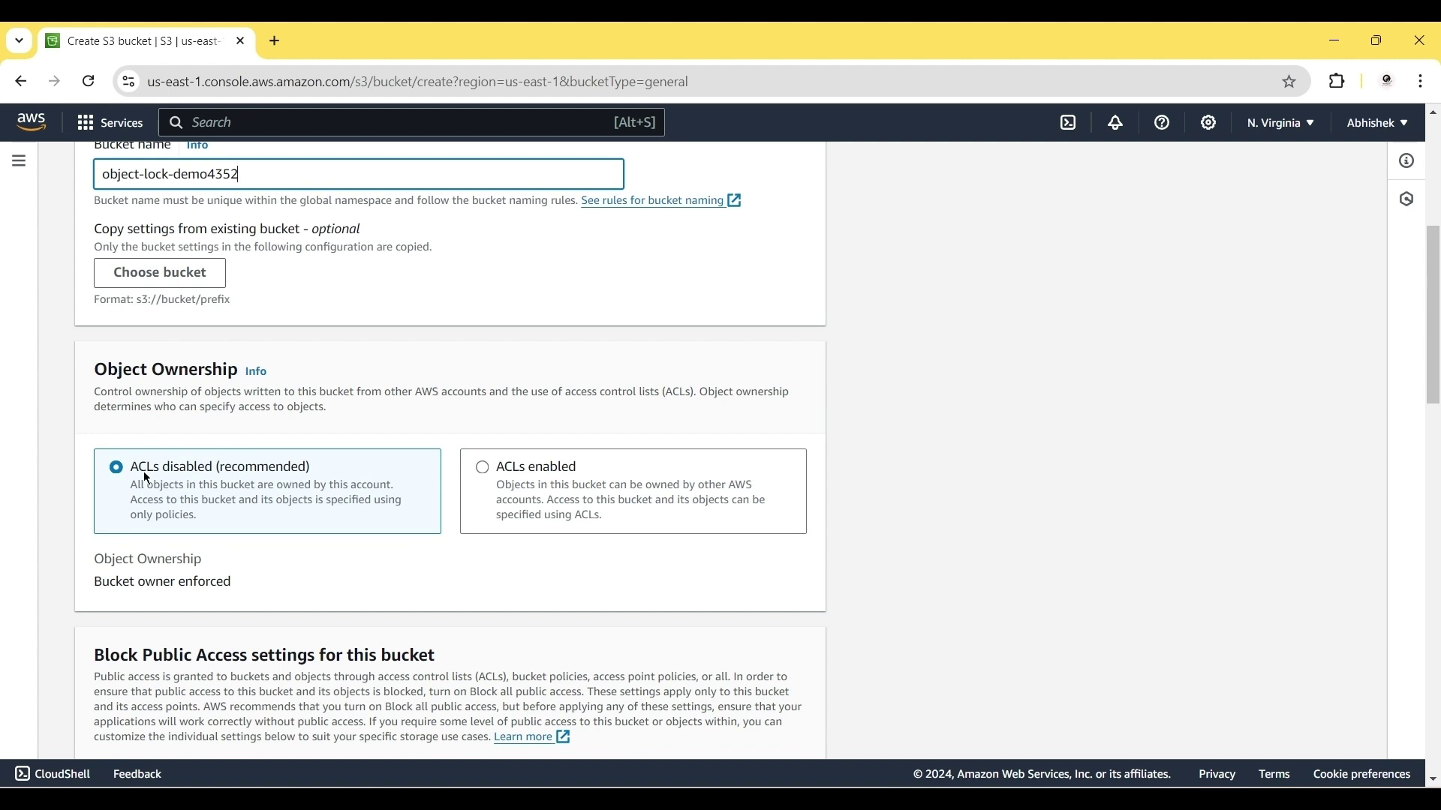
scroll(372, 615, down, 5)
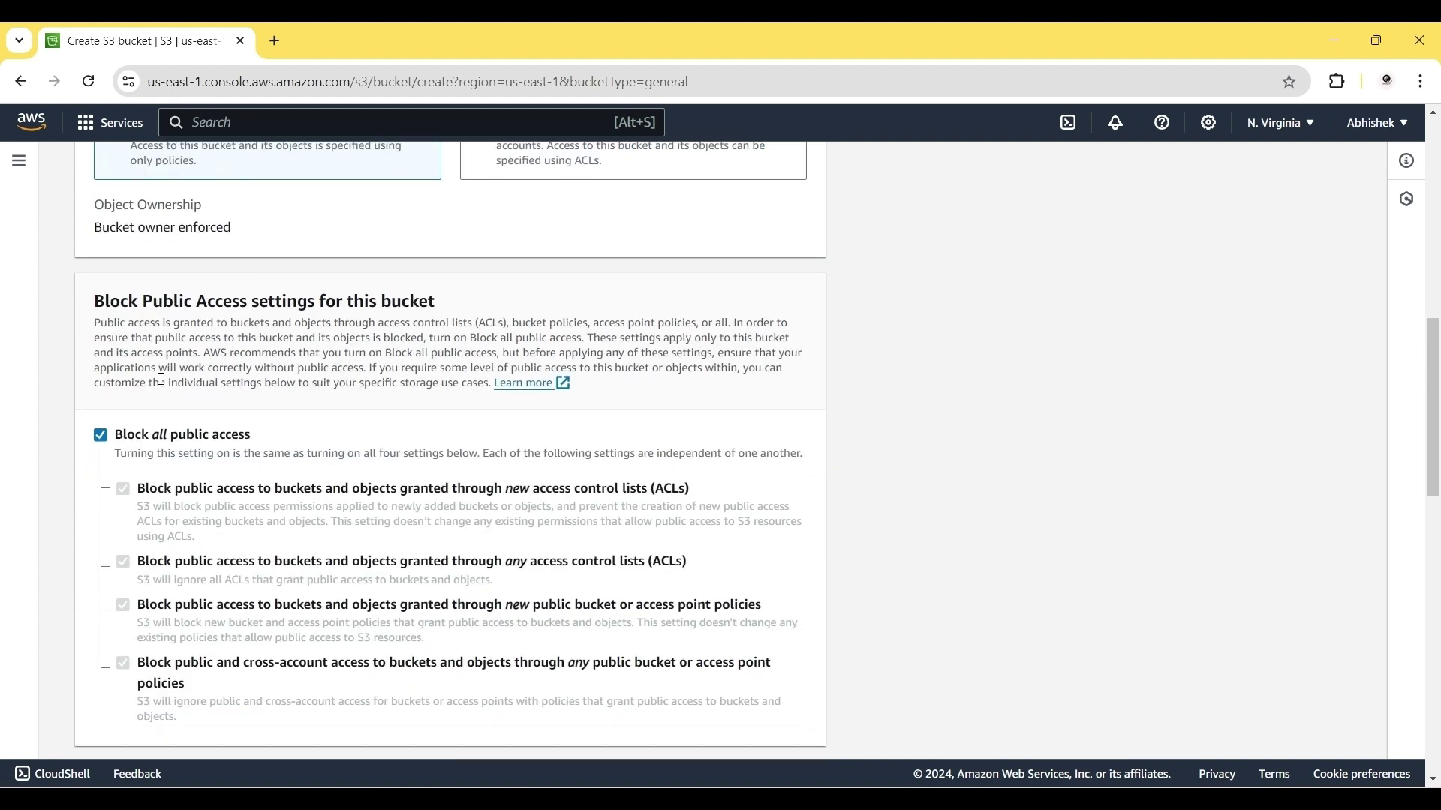
scroll(103, 443, down, 1)
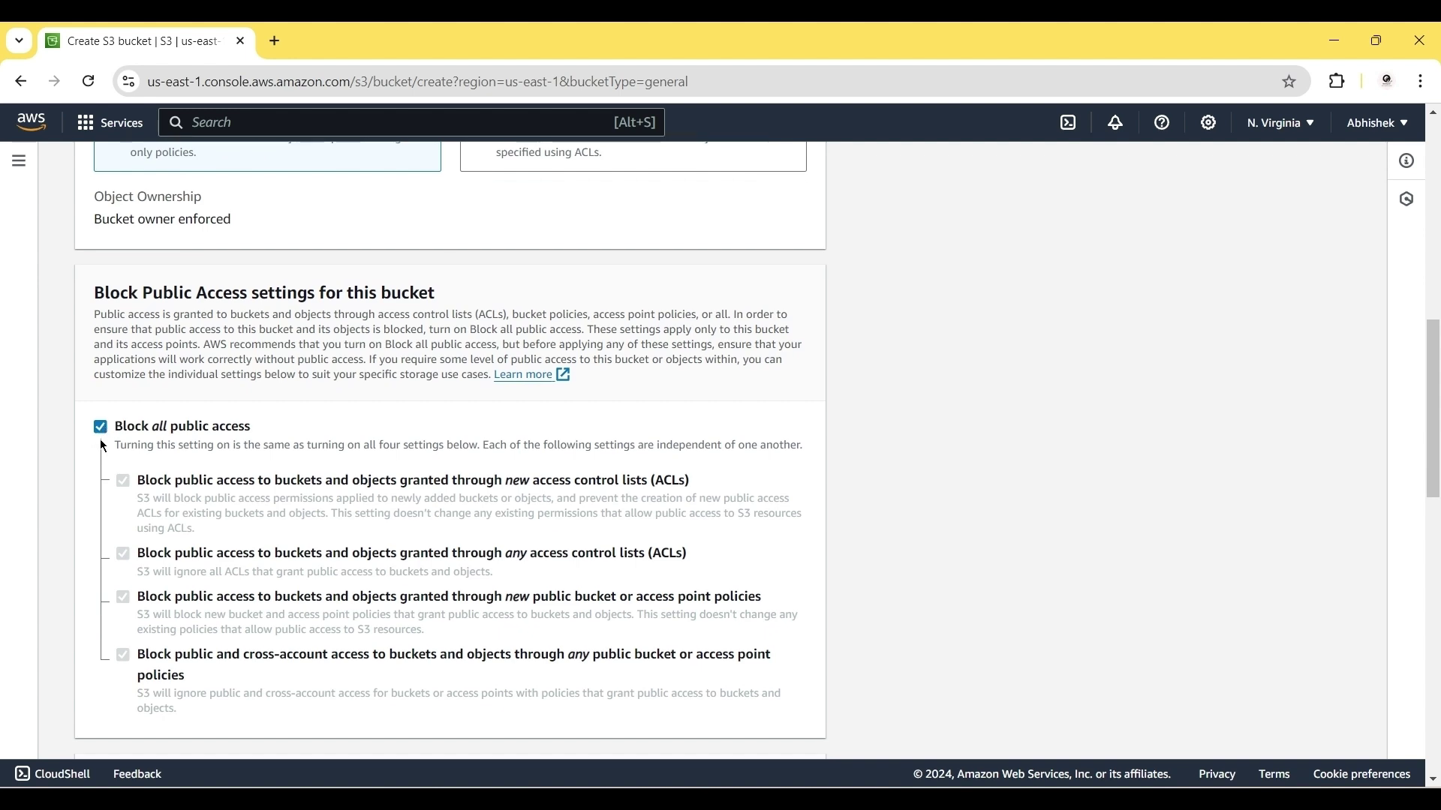
scroll(104, 446, down, 4)
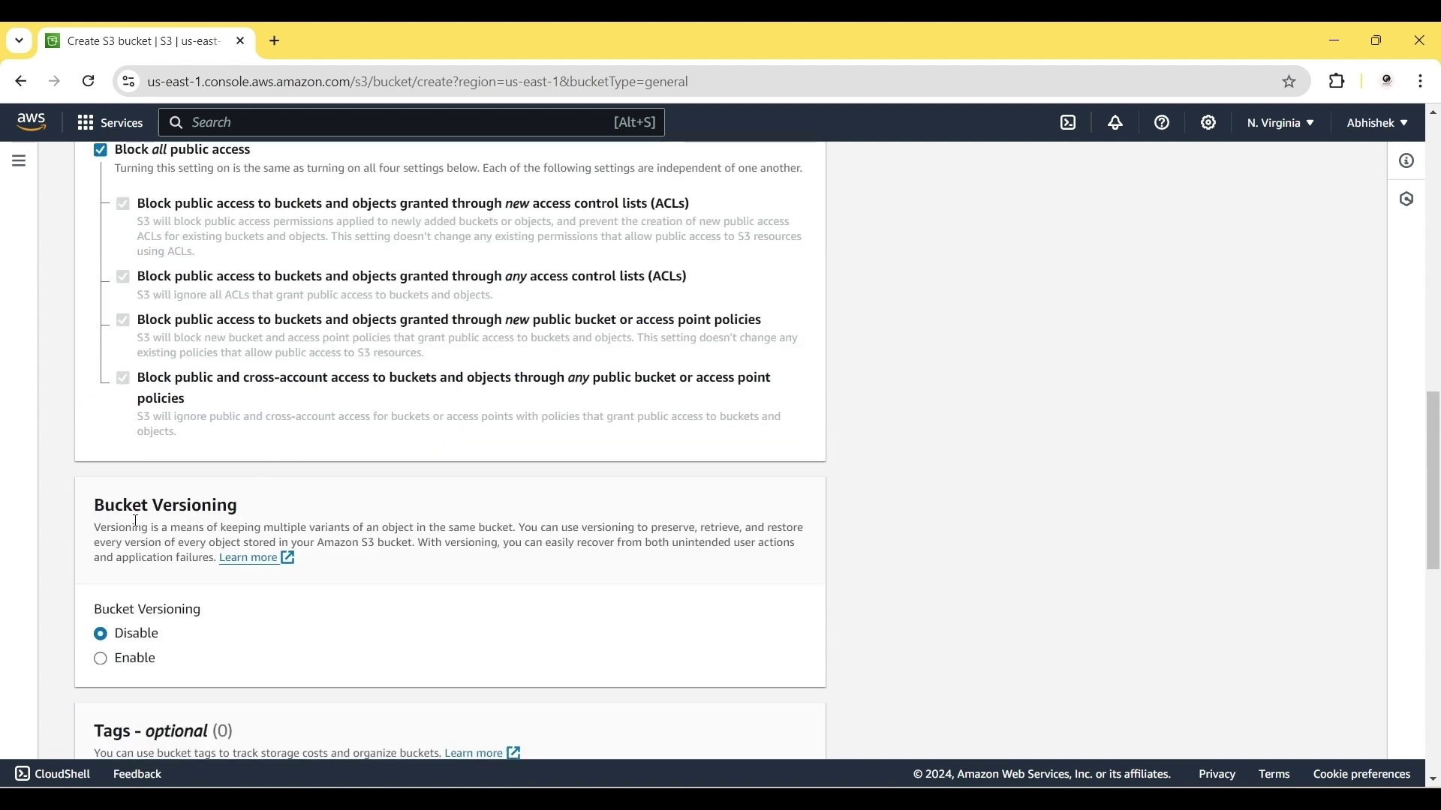
click(133, 662)
scroll(324, 635, down, 10)
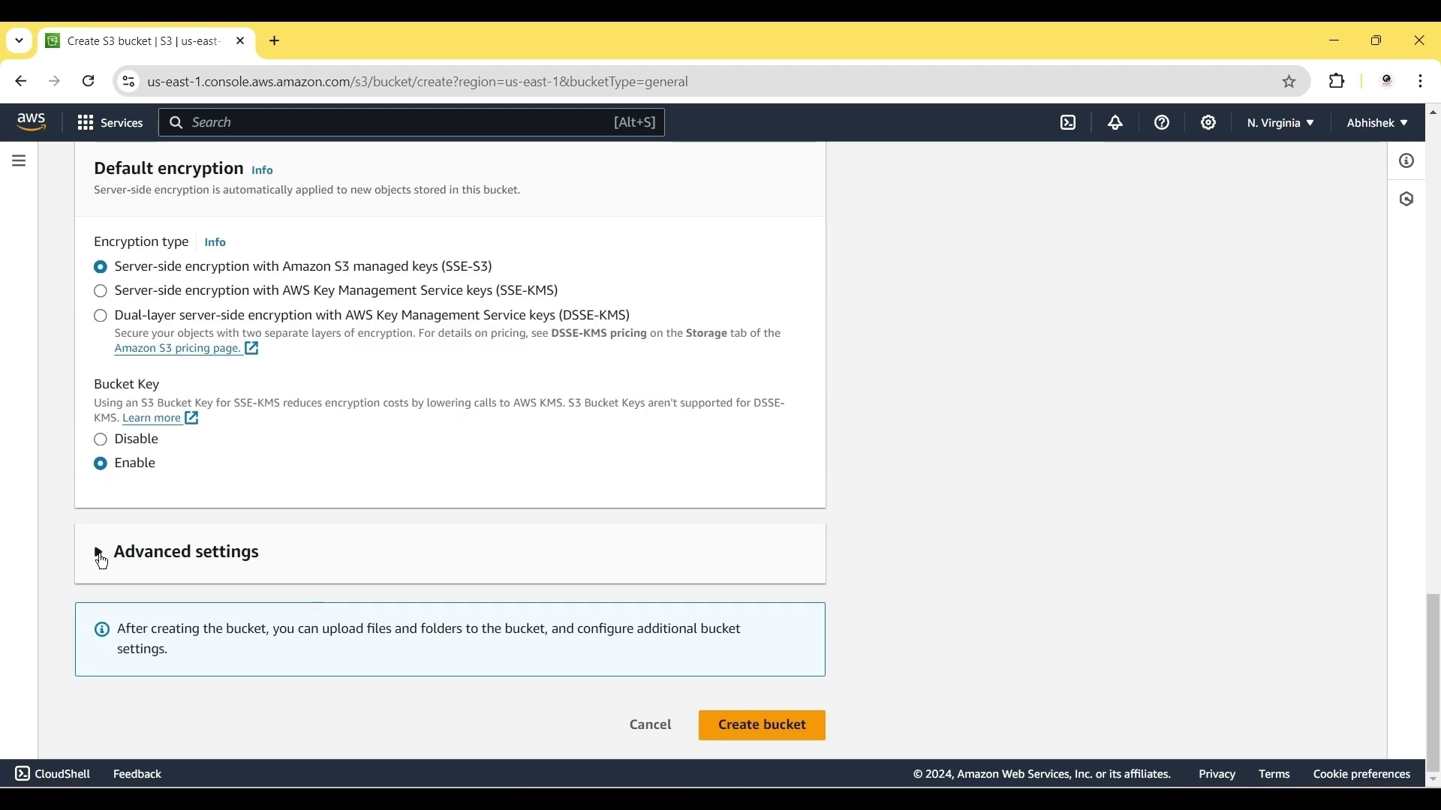
click(102, 562)
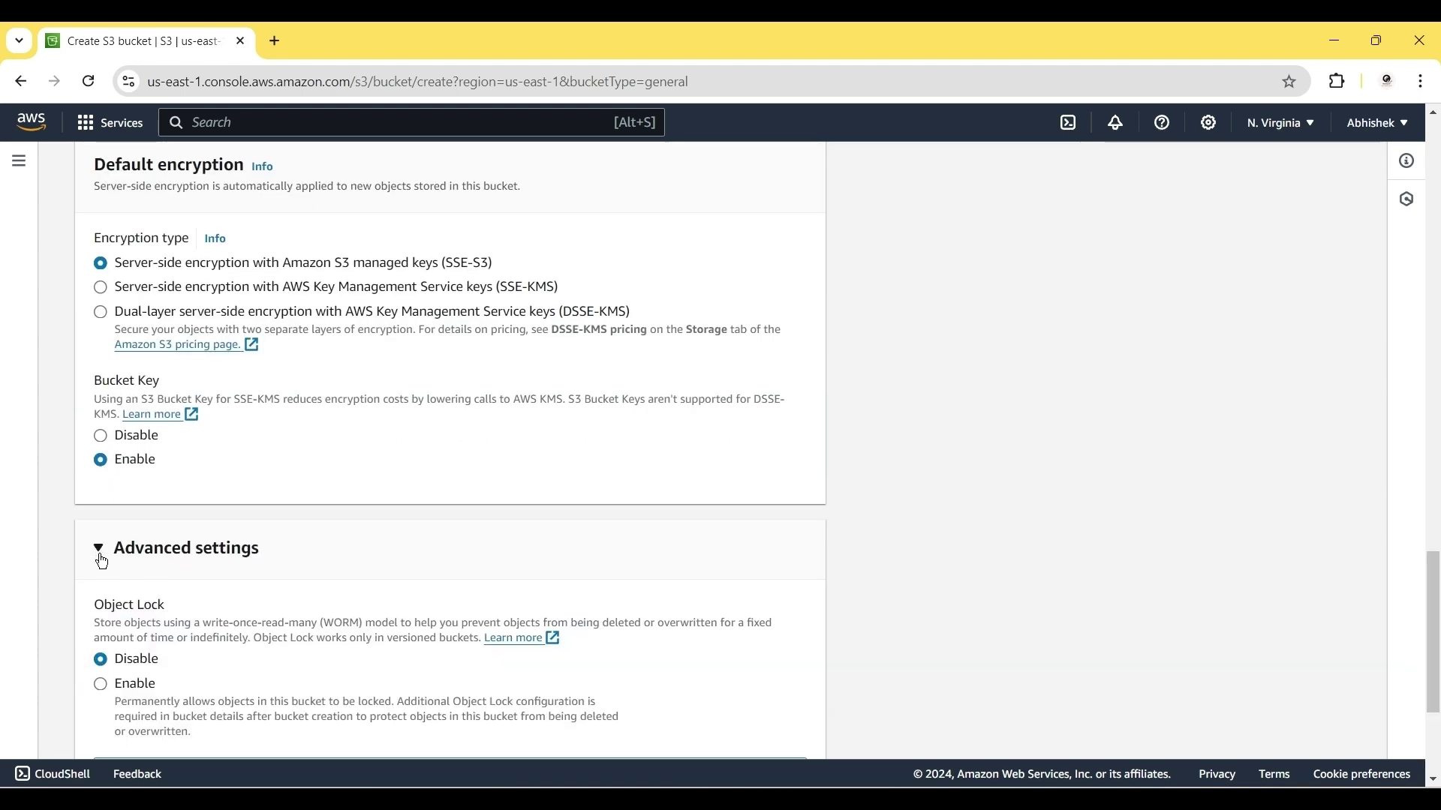
Enable Object Lock for the new bucket, acknowledge that its objects can be permanently locked, and create the bucket
scroll(102, 562, down, 2)
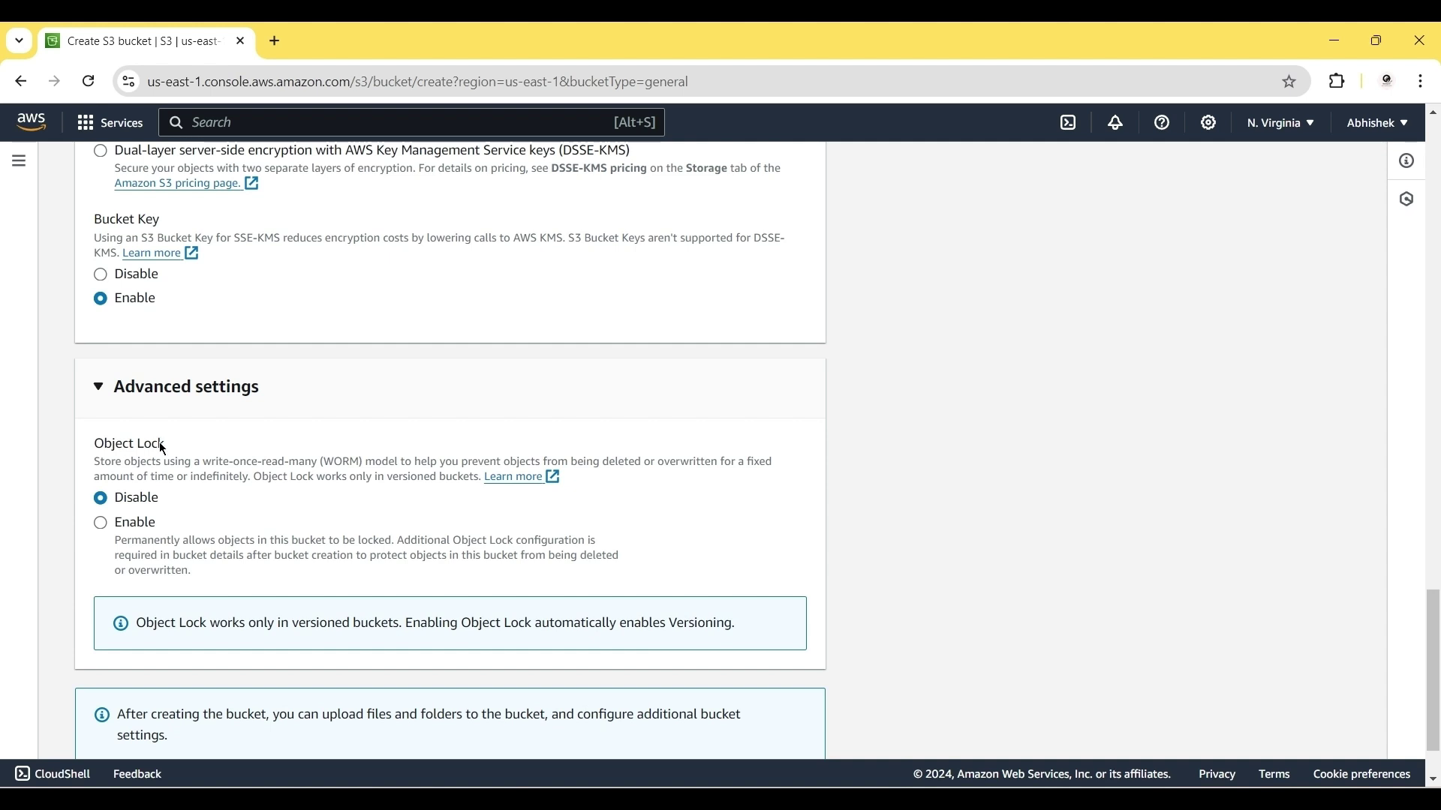
click(102, 524)
scroll(102, 524, up, 1)
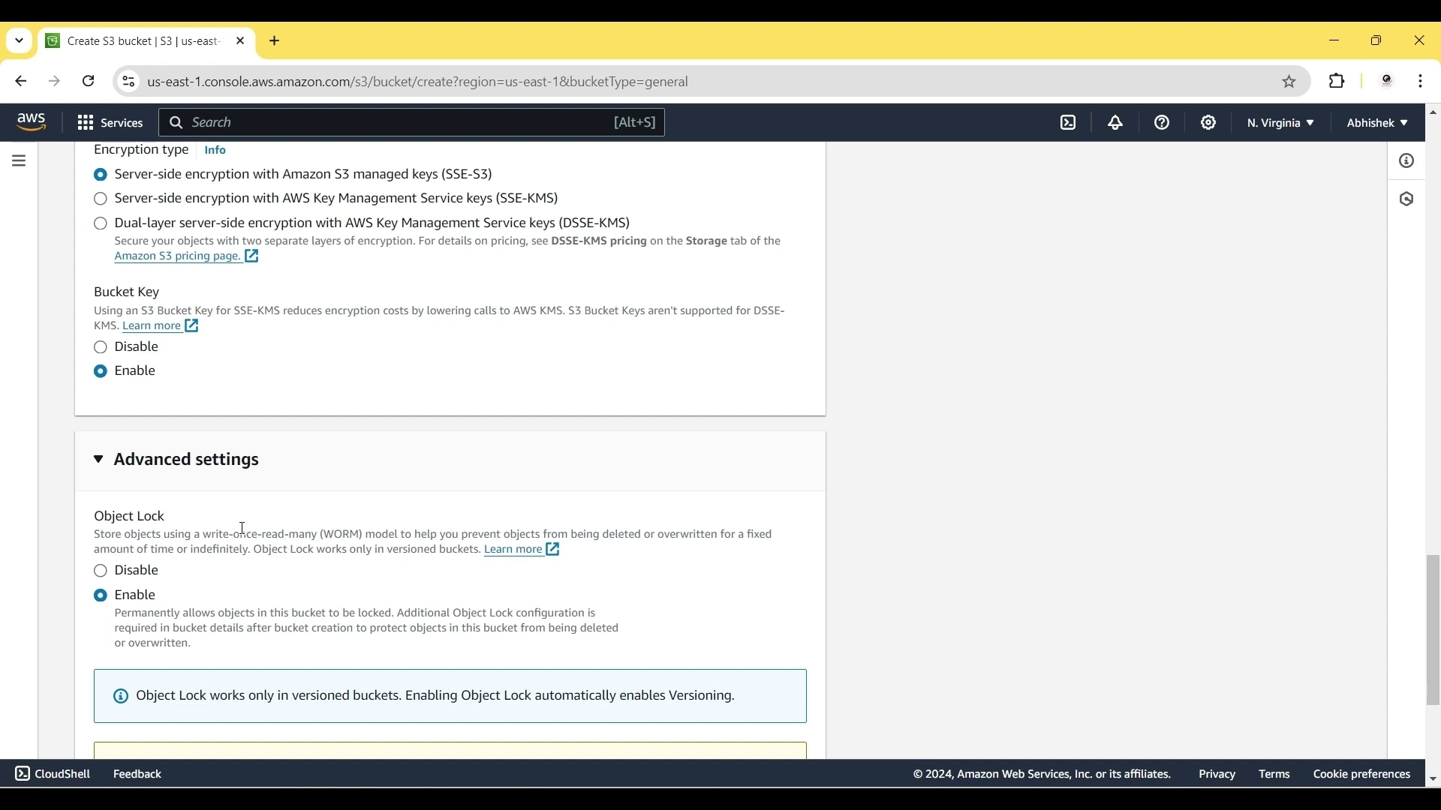
scroll(289, 575, down, 4)
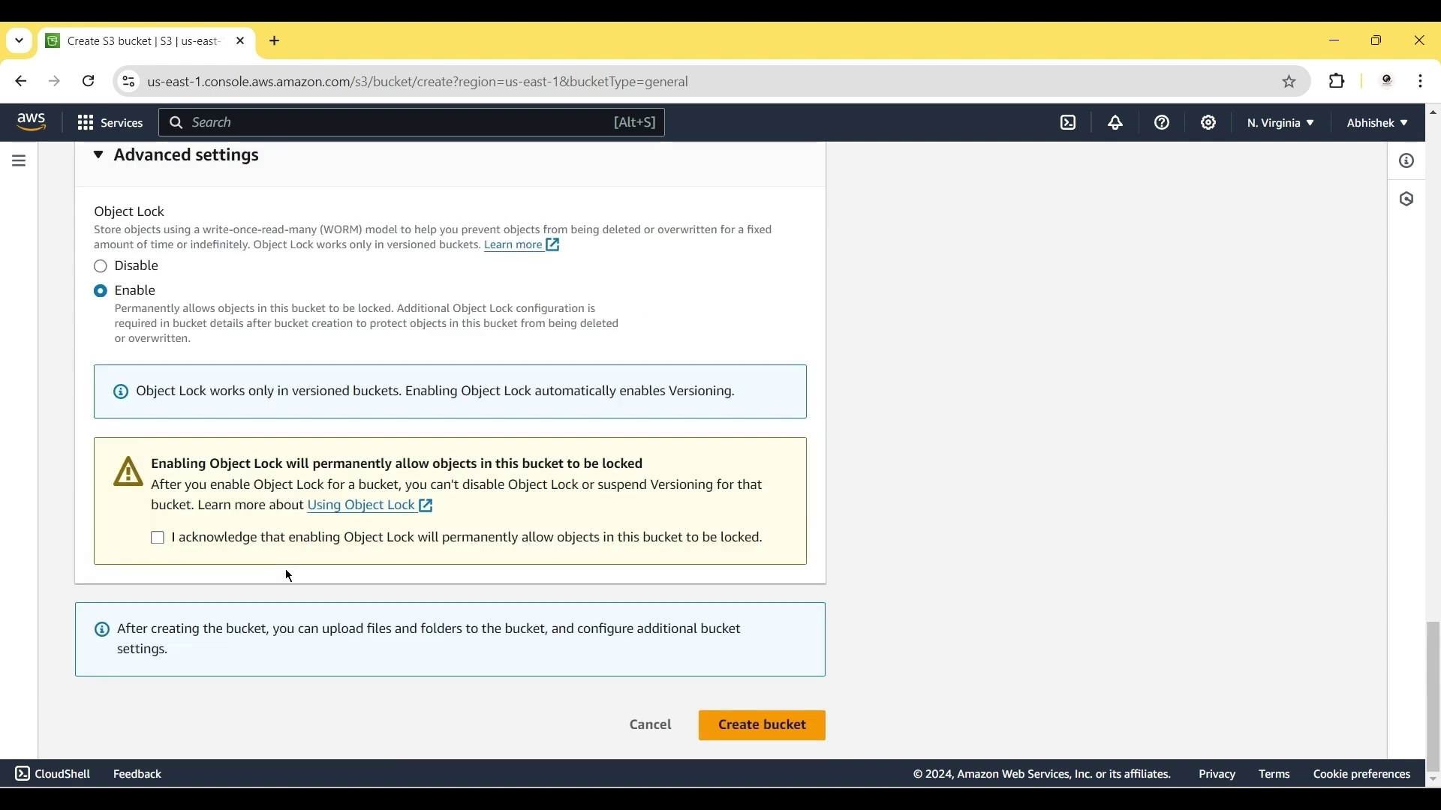
click(168, 539)
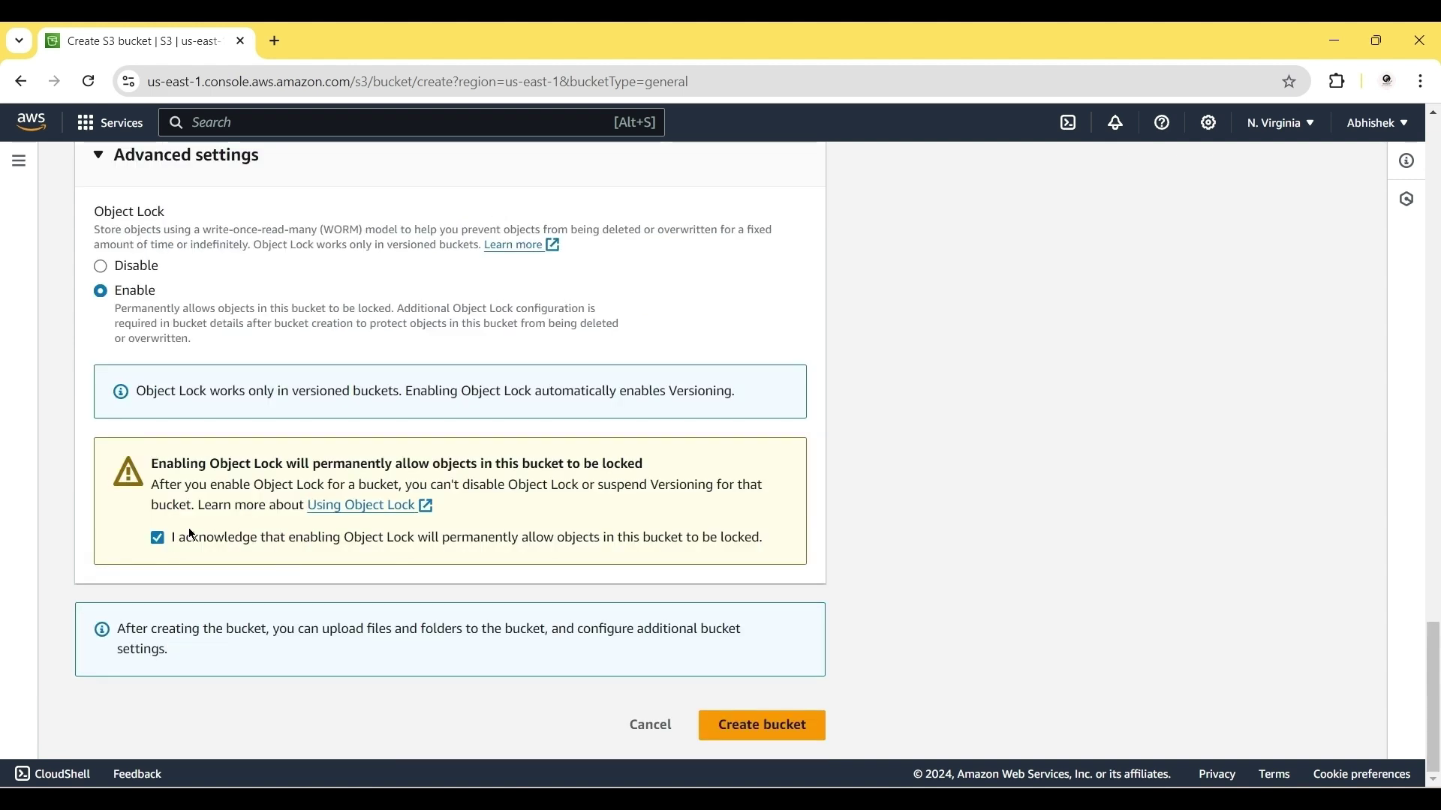
click(783, 727)
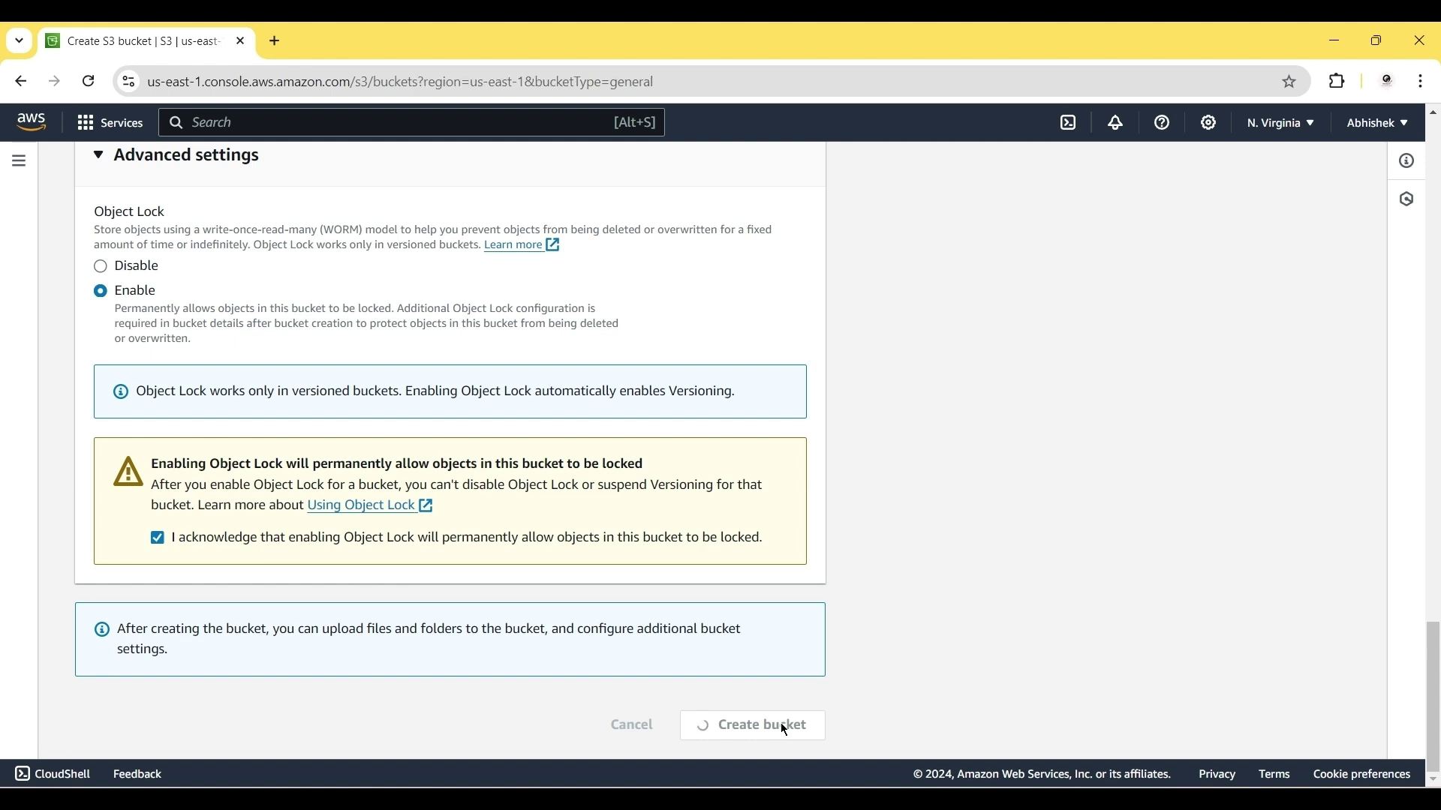
Open the object-lock-demo4352 bucket details and examine the Bucket Versioning section for its Object Lock note
scroll(784, 729, down, 3)
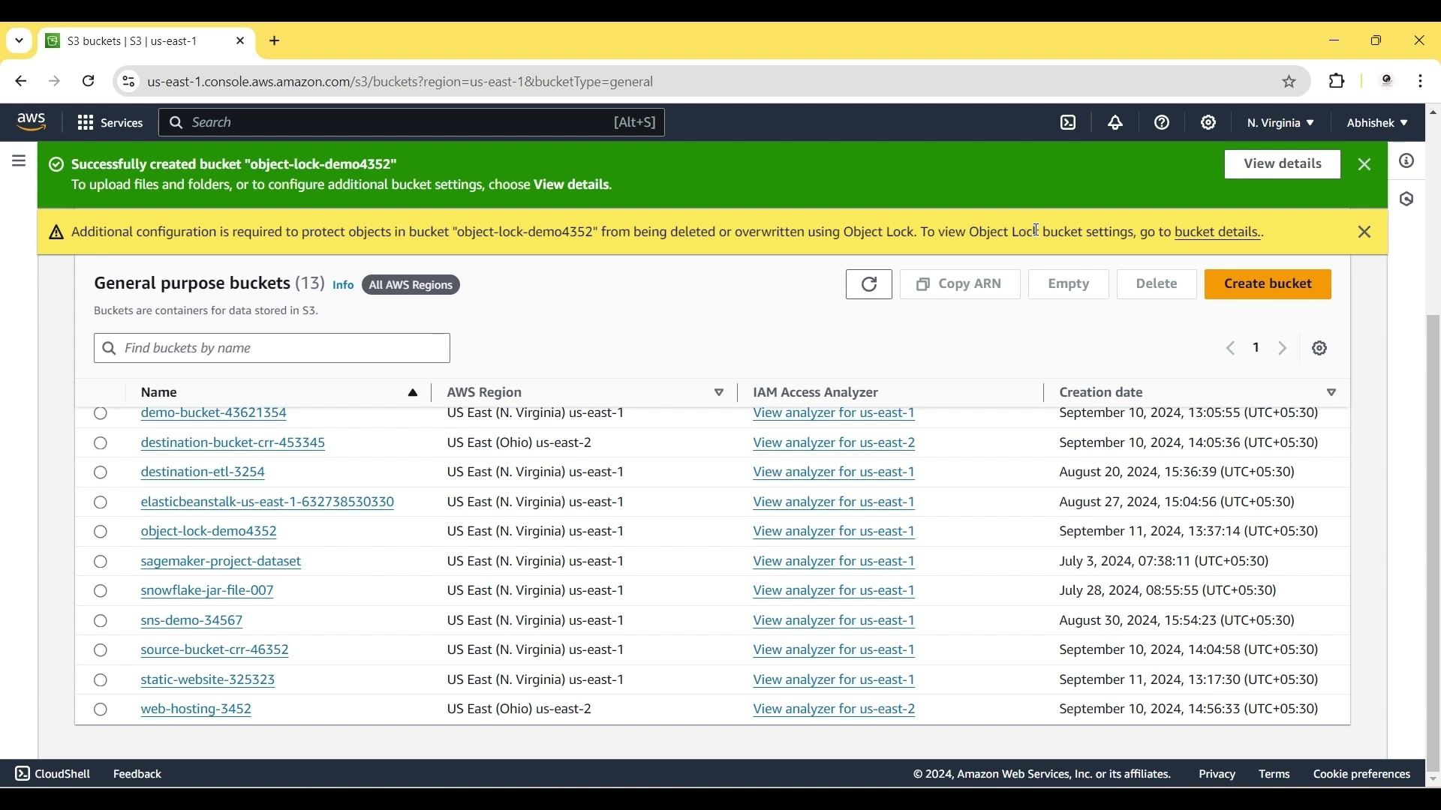
click(1192, 232)
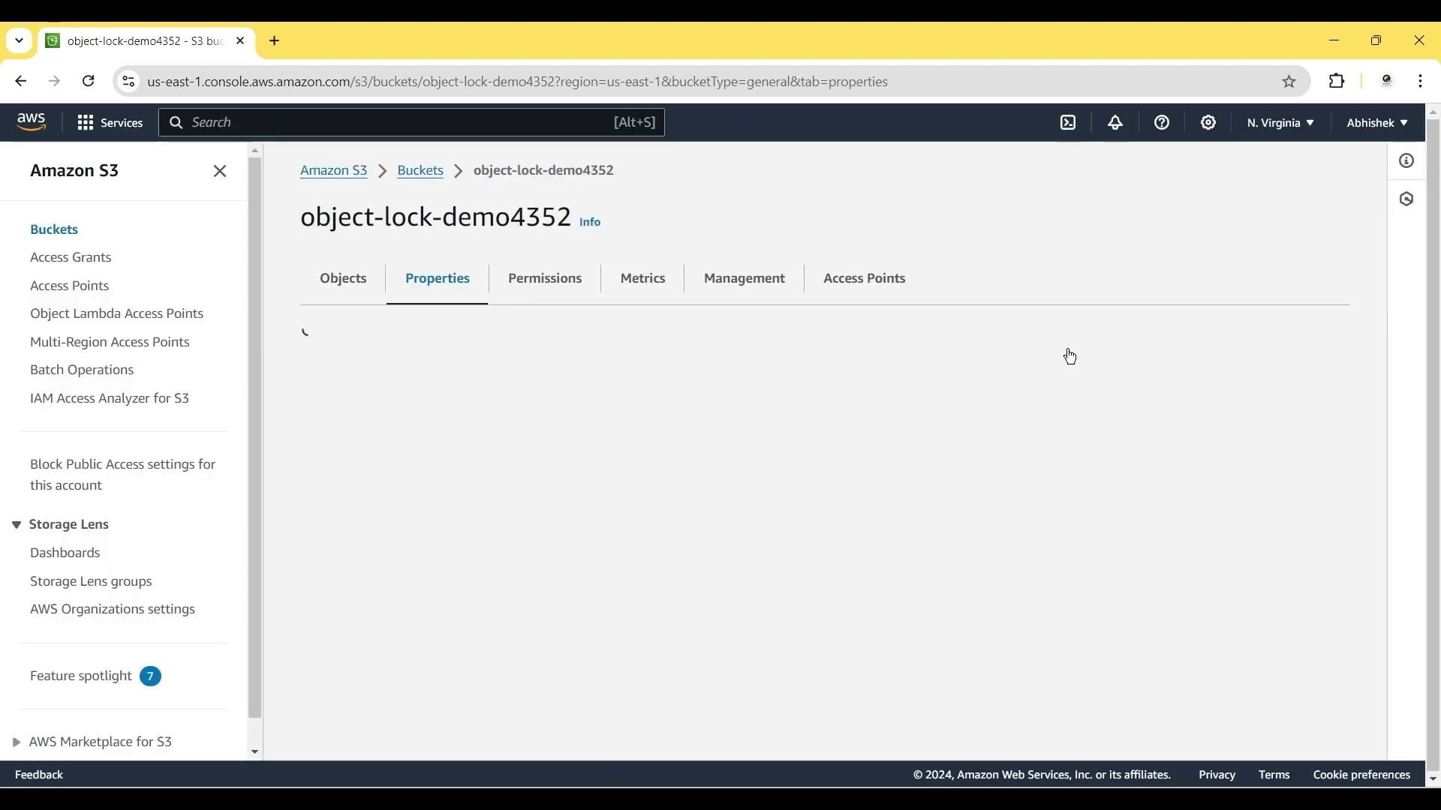
scroll(880, 521, down, 4)
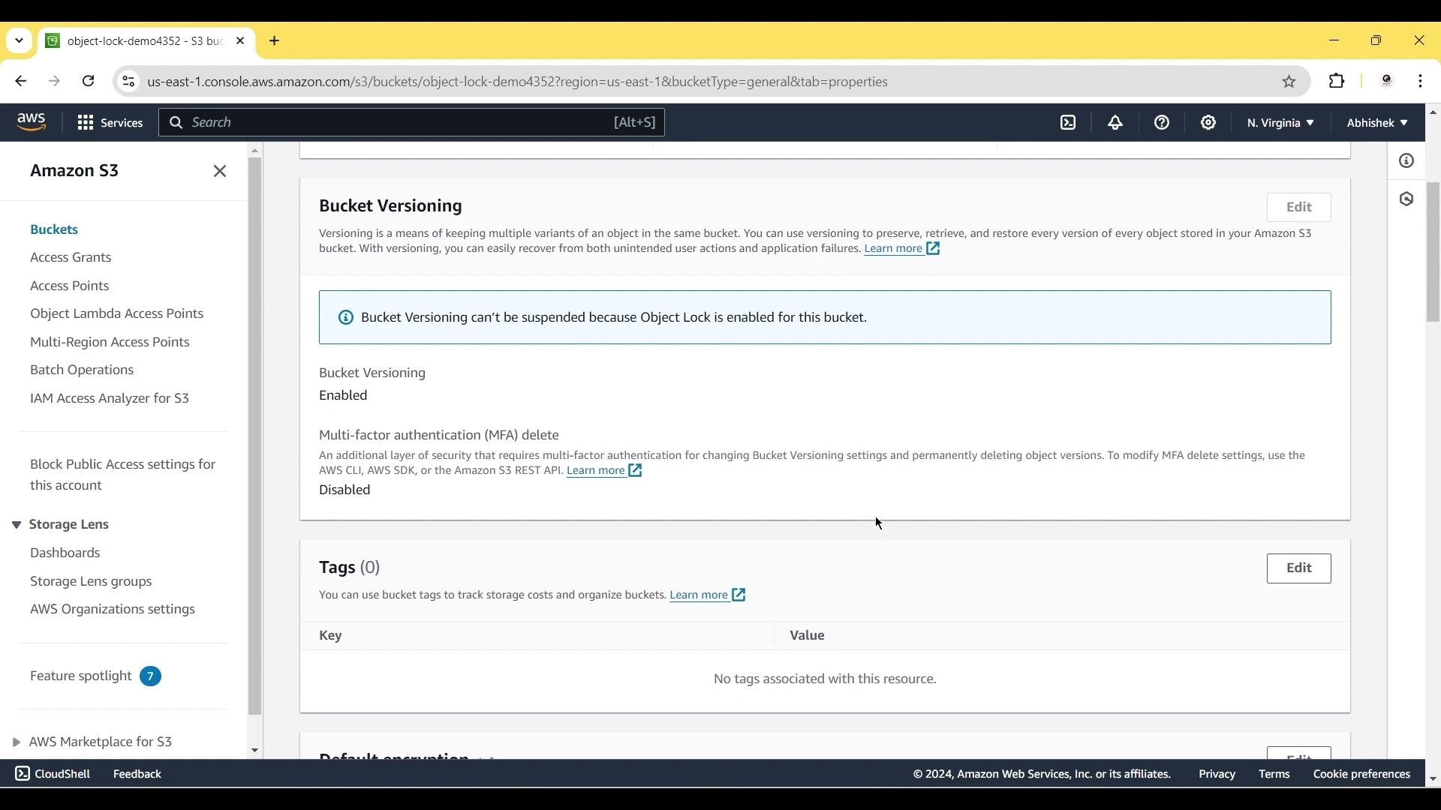
scroll(879, 523, down, 4)
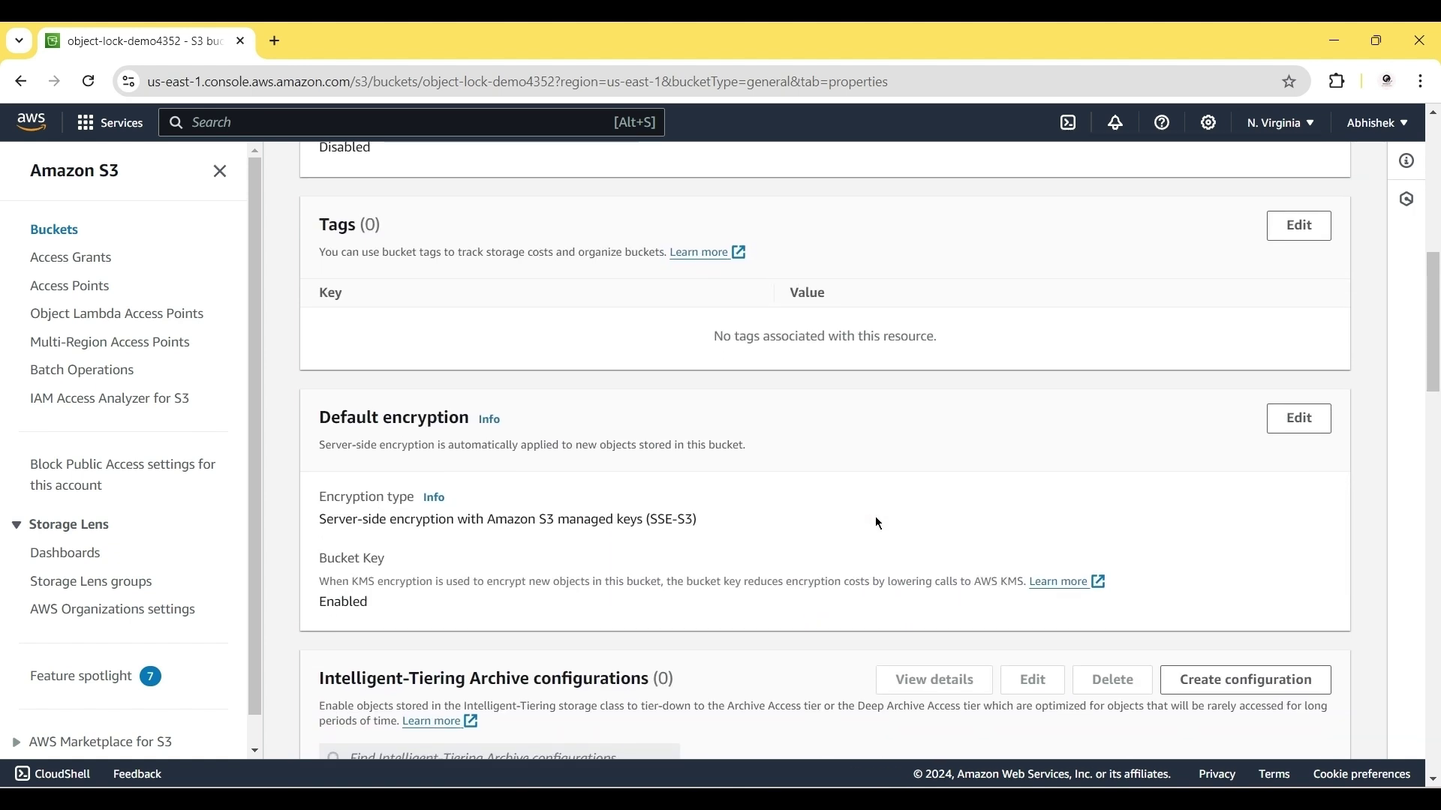
scroll(879, 523, up, 3)
scroll(879, 523, up, 1)
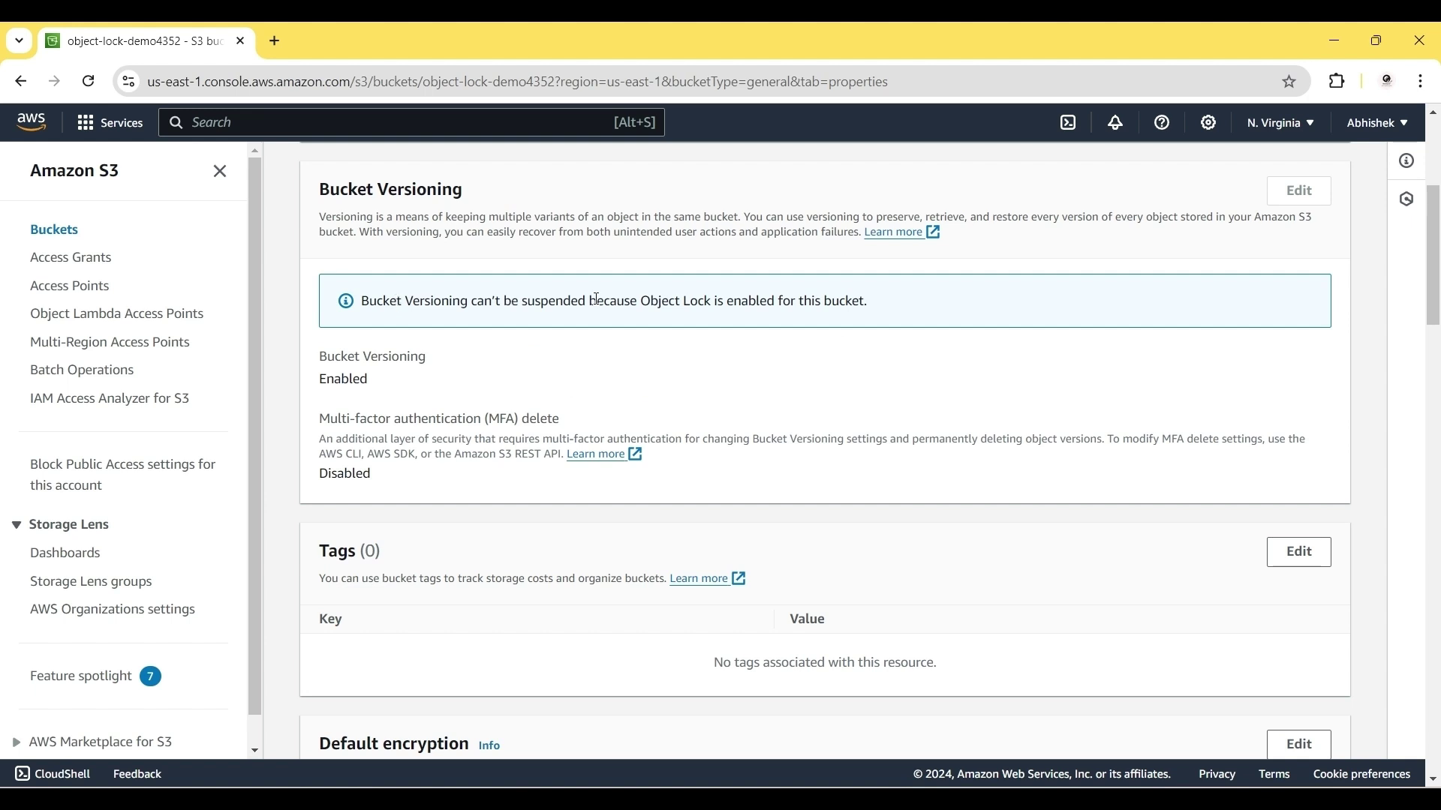
drag(617, 300, 885, 302)
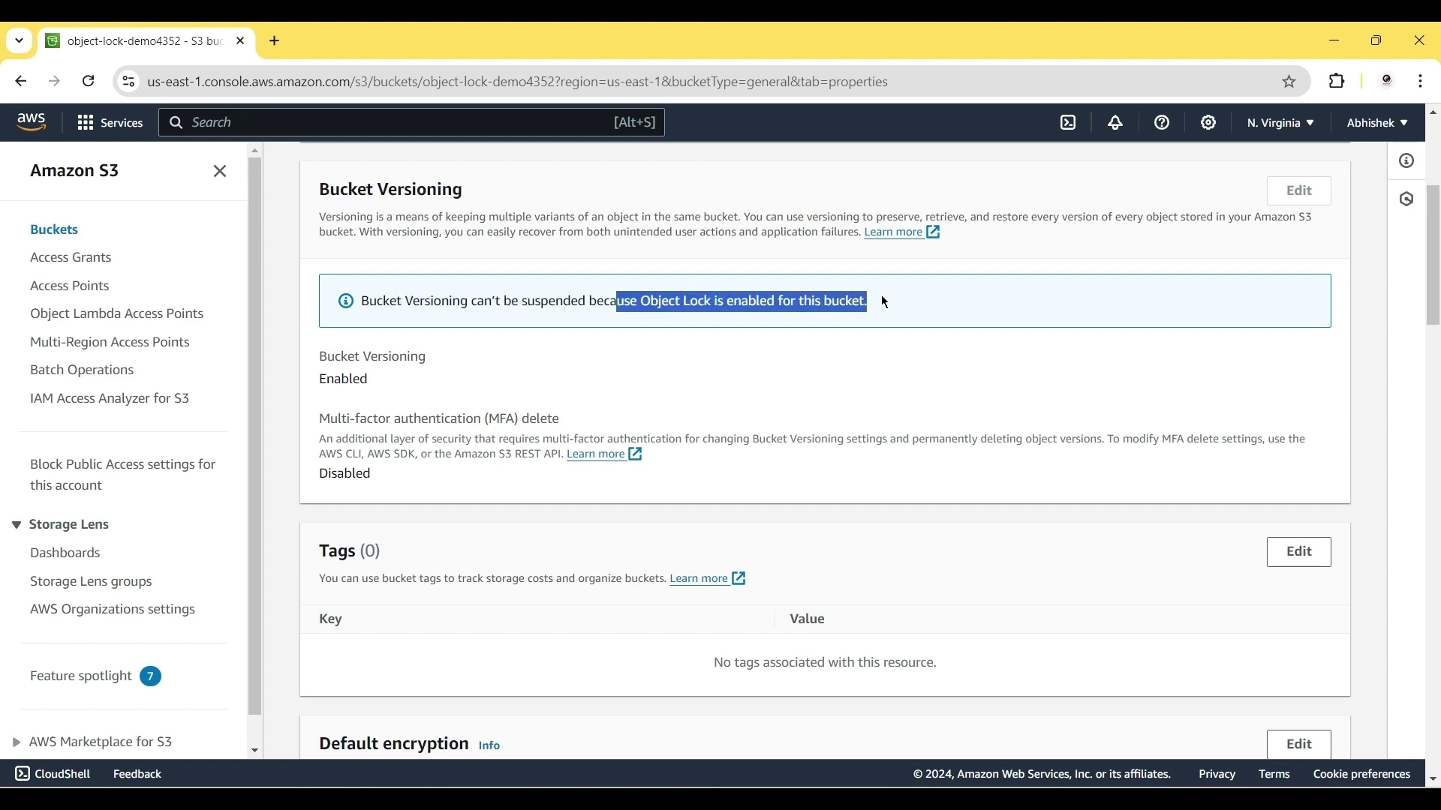
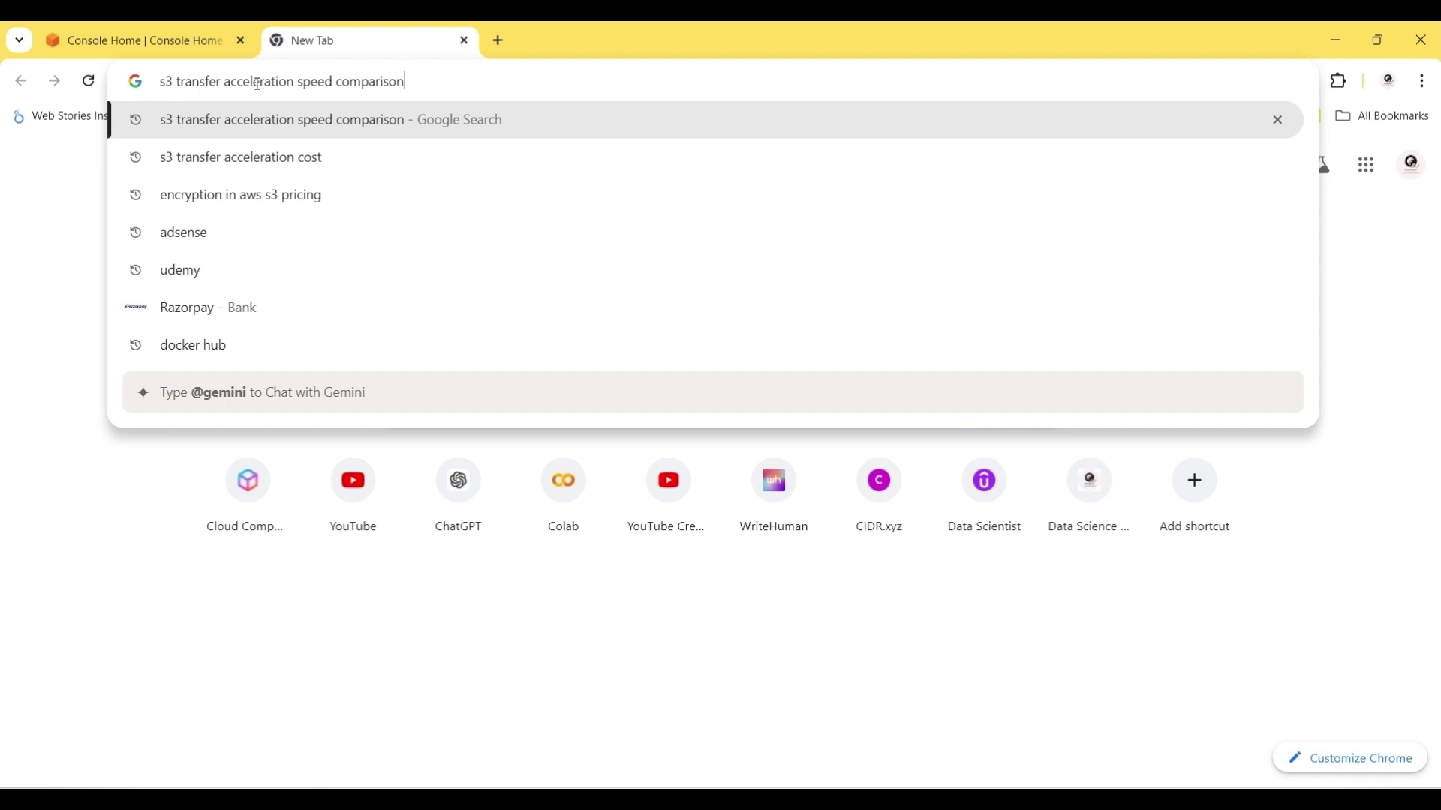
Search the web for "s3 transfer acceleration speed comparison" and open Amazon's speed comparison page
key(Return)
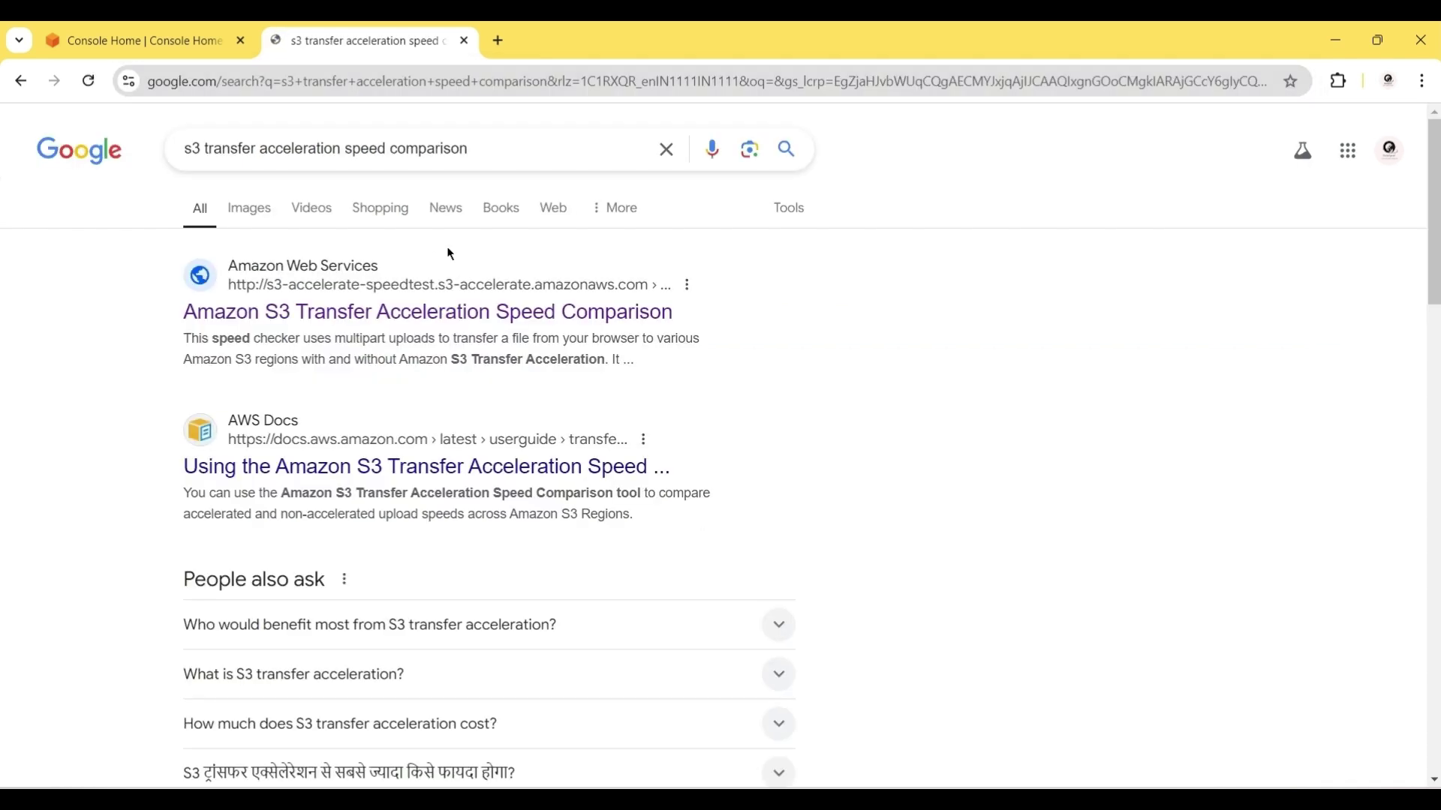
click(321, 320)
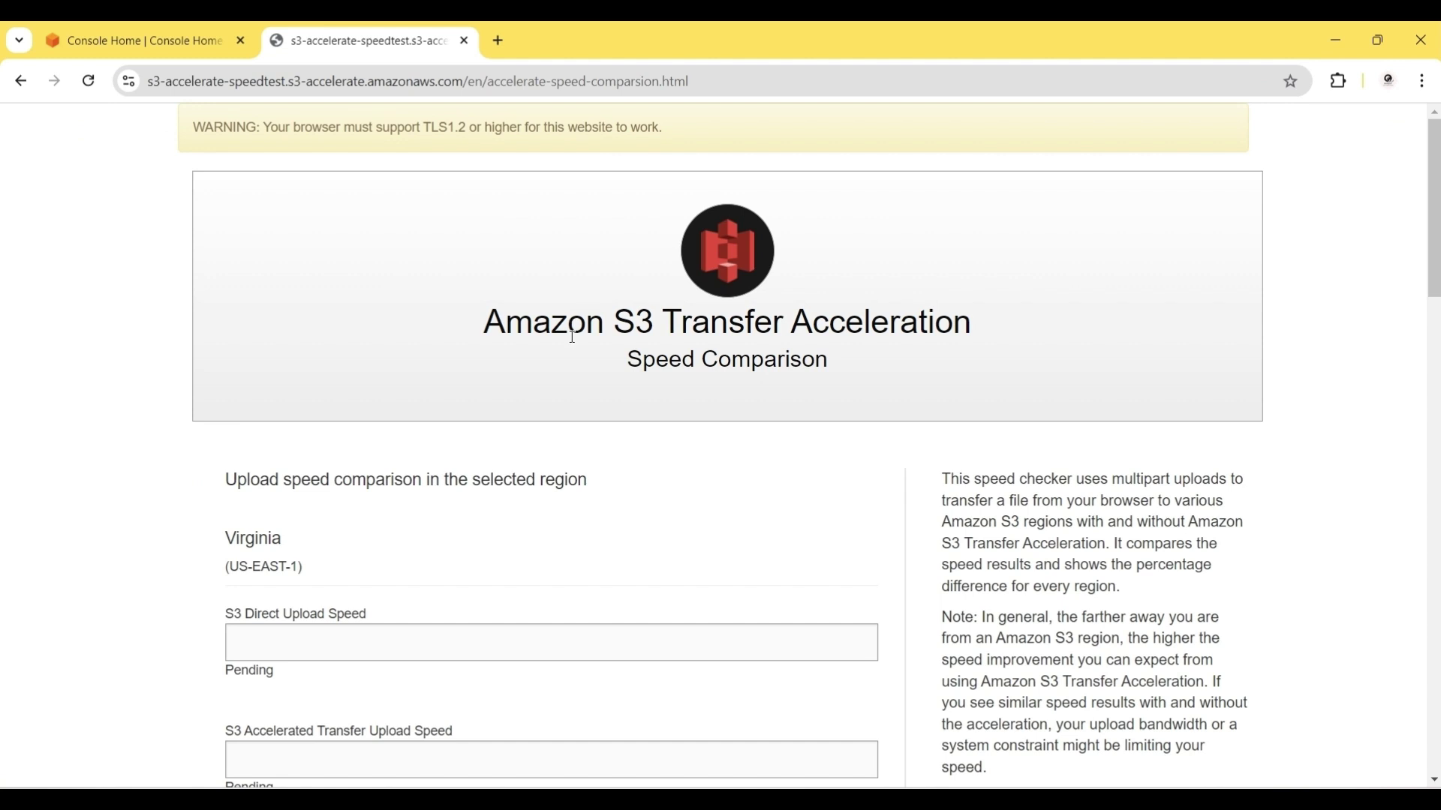
scroll(312, 526, down, 1)
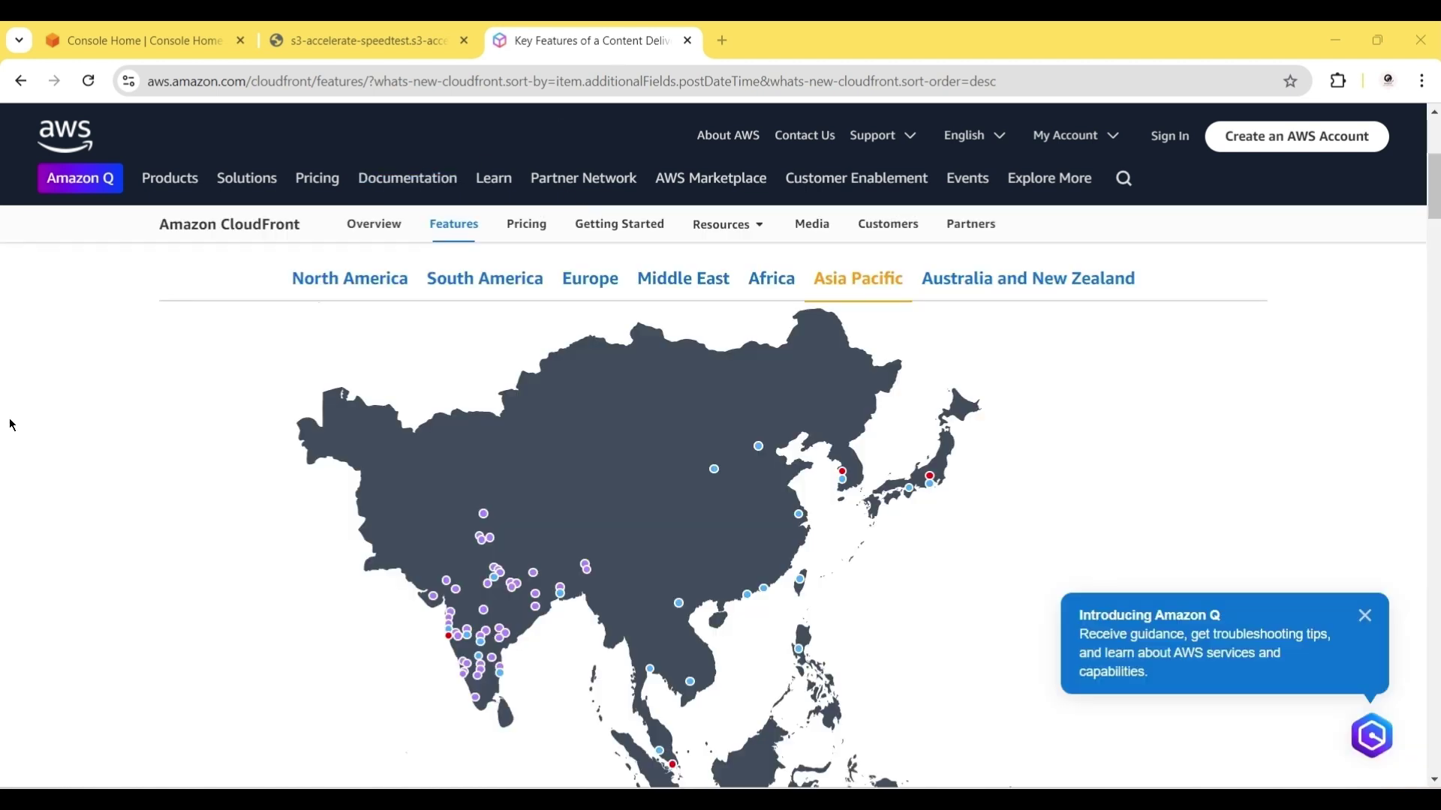
View the North America edge location map on the Amazon CloudFront features page
click(317, 290)
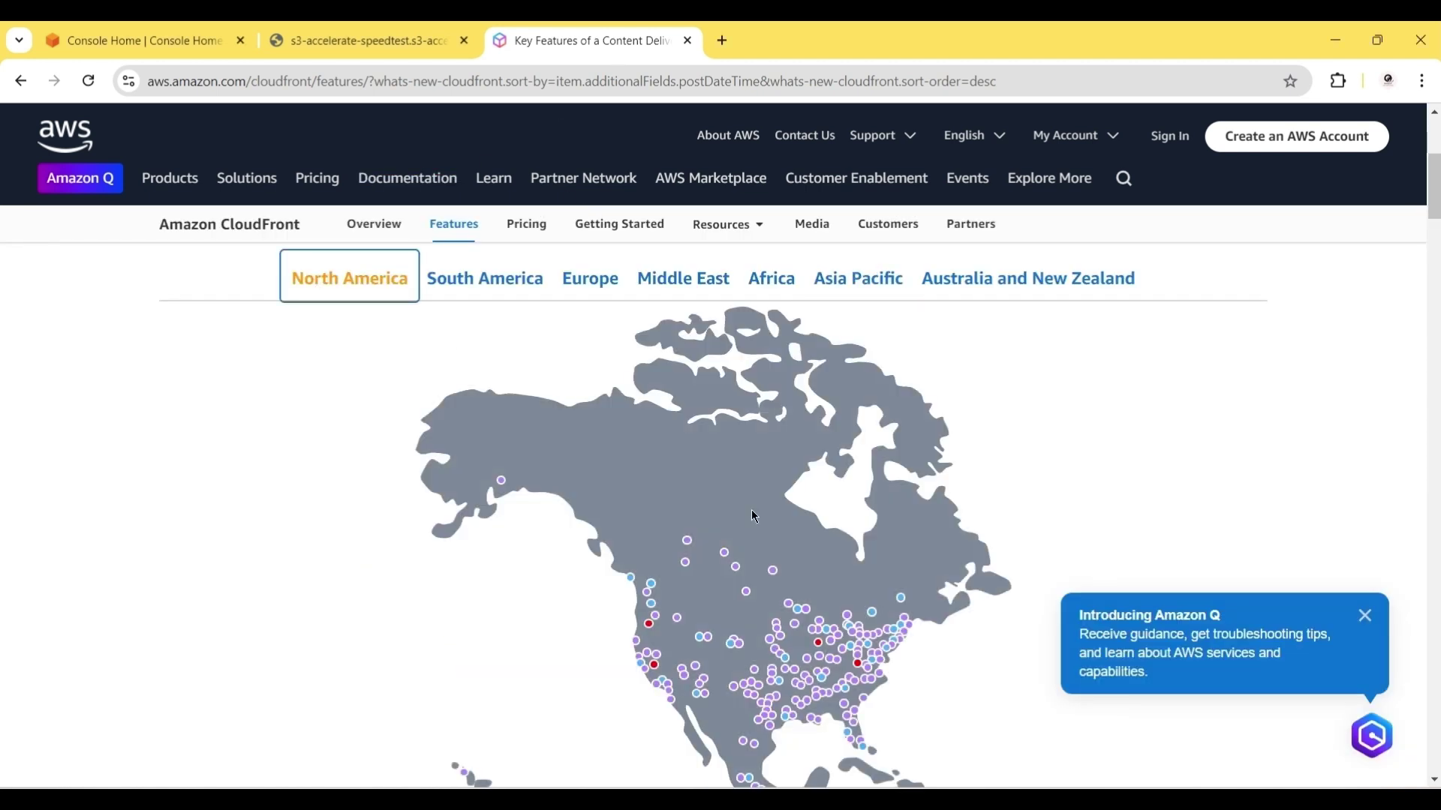
click(738, 567)
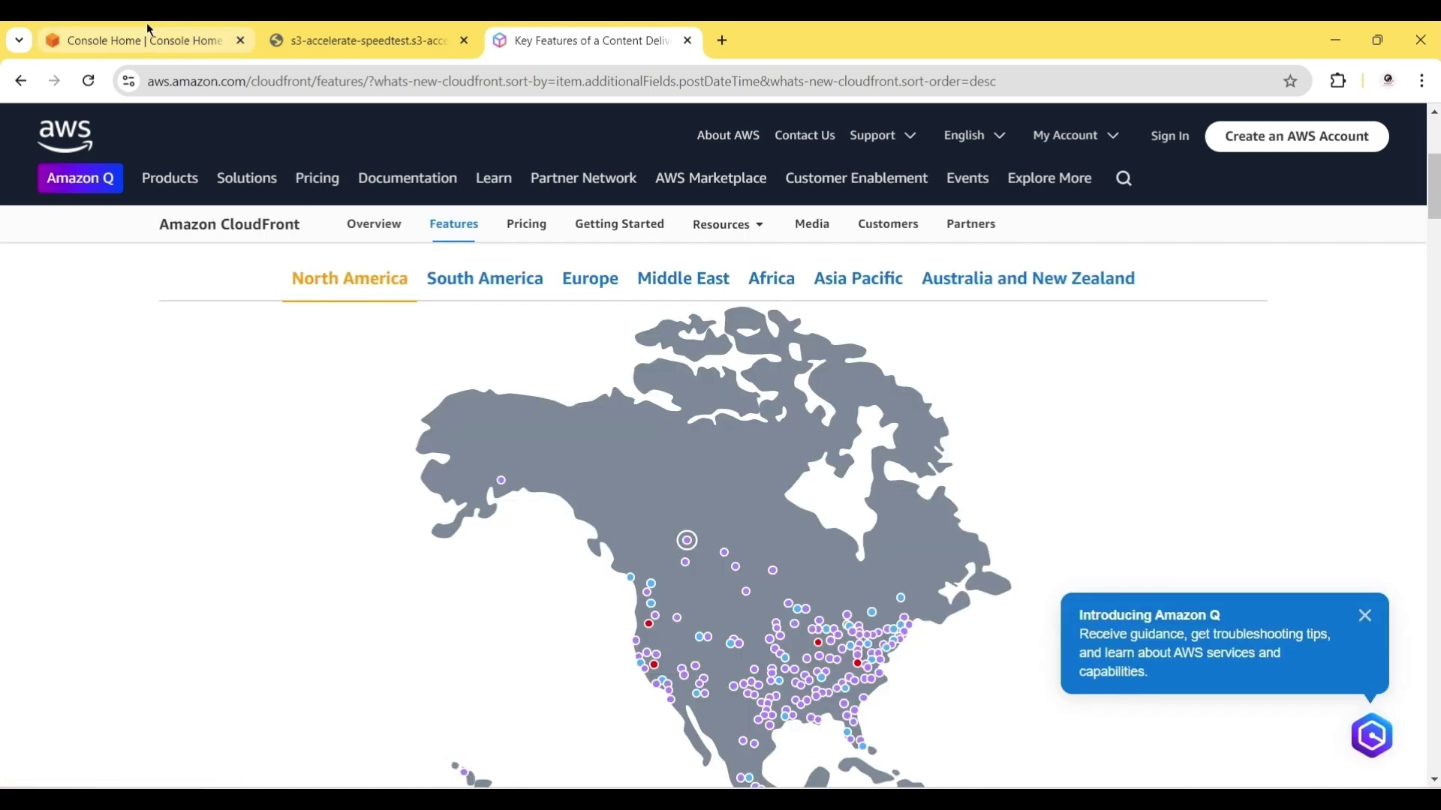
Return to the AWS console, open S3, and create a general purpose bucket named transfer-acceleration-32434 with default settings
click(148, 29)
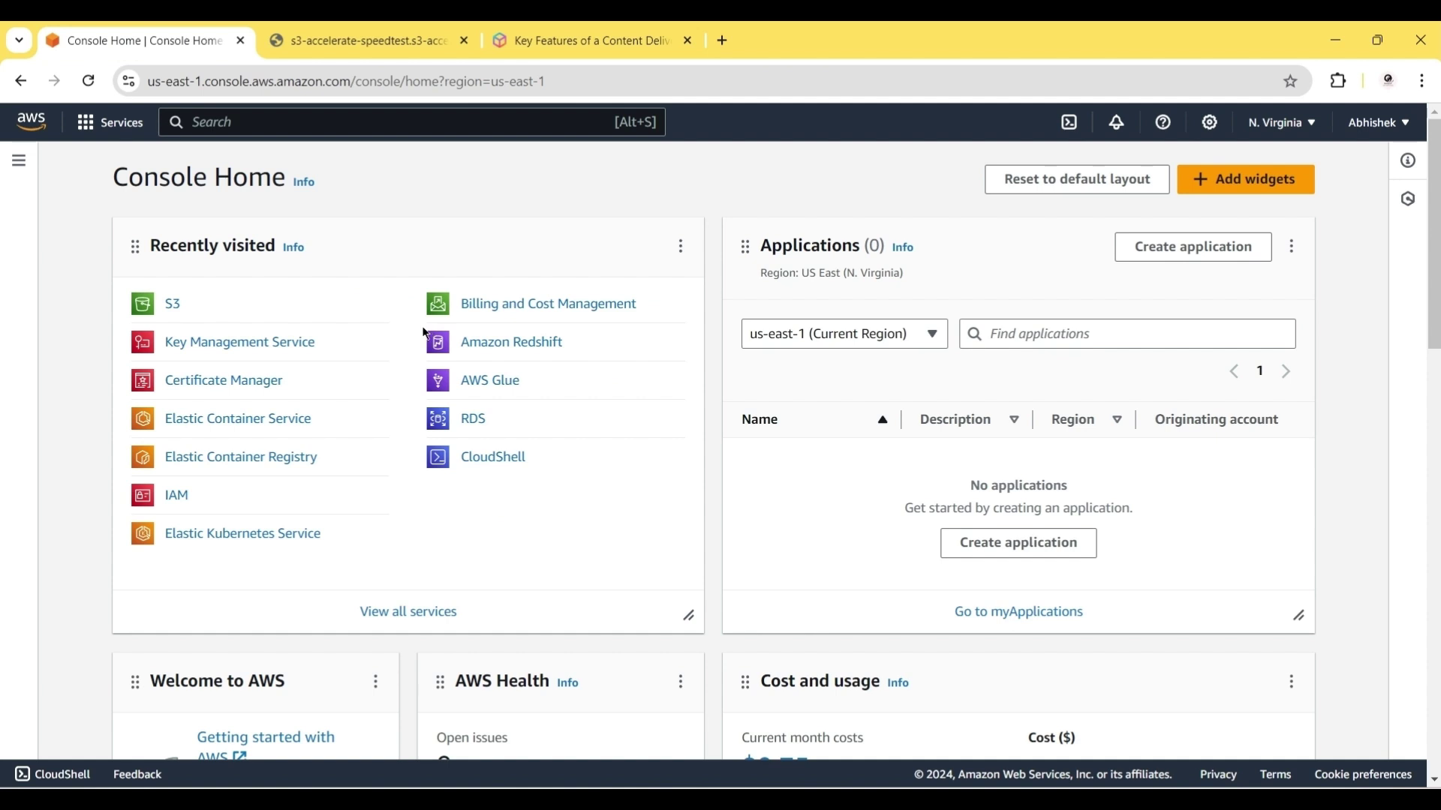
click(172, 302)
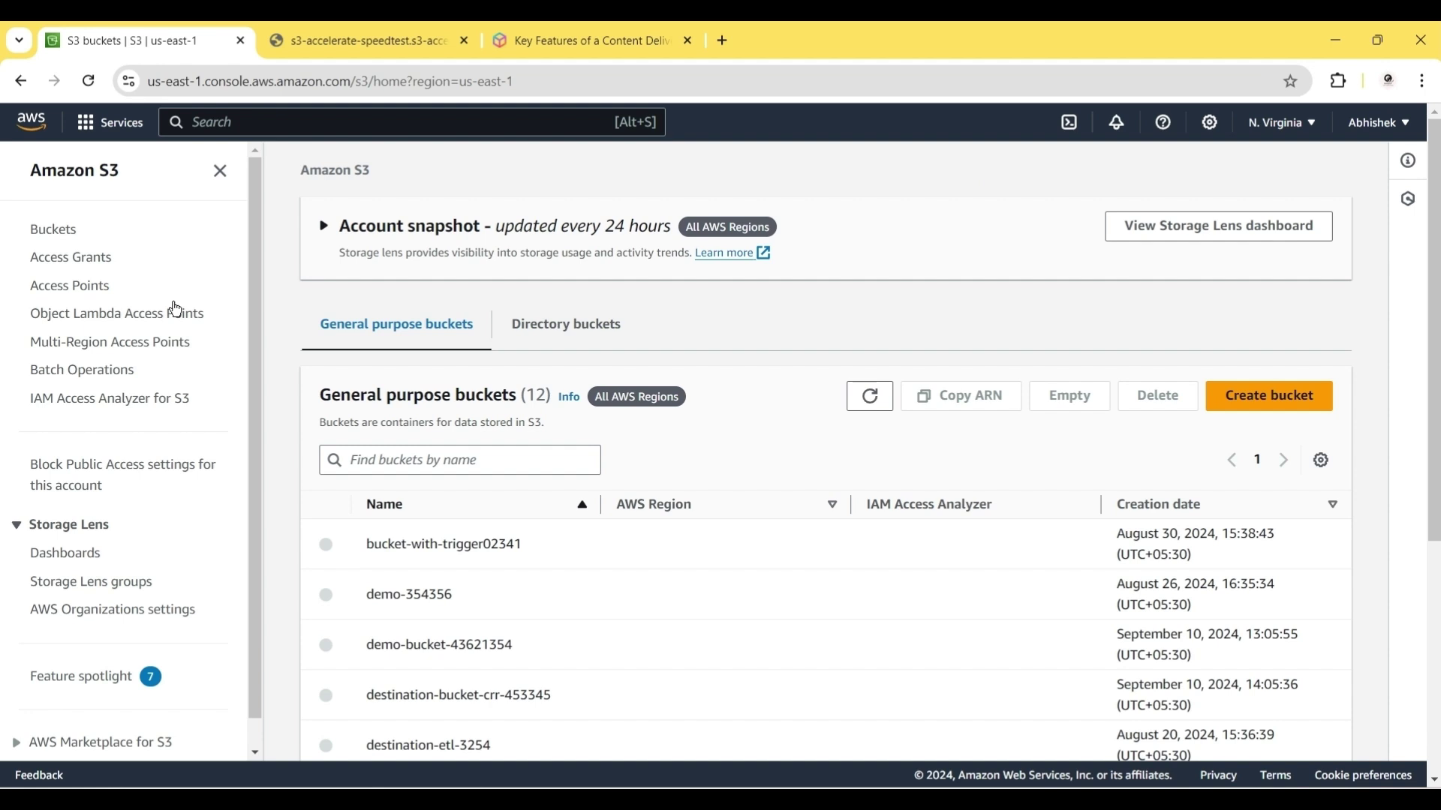
click(1259, 407)
click(123, 585)
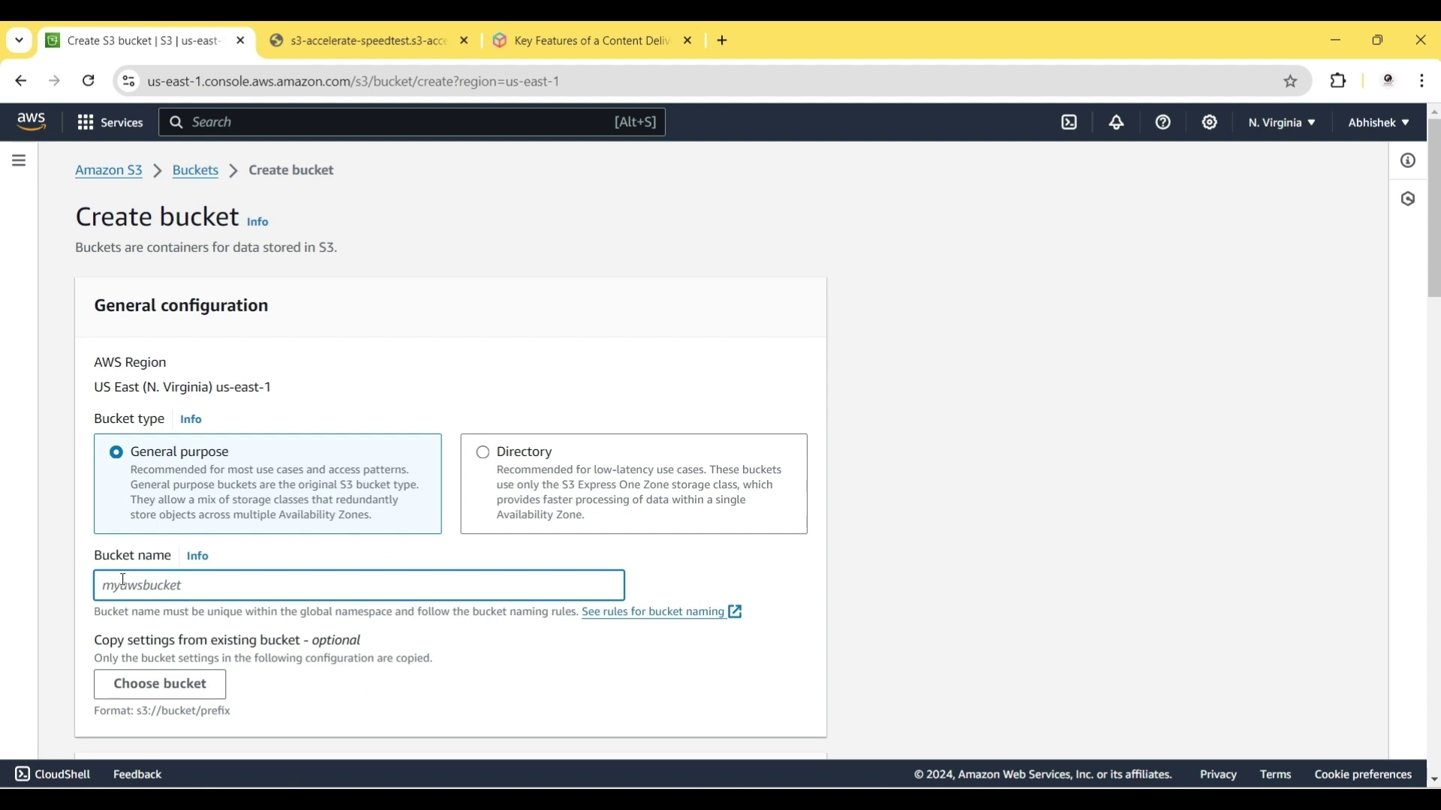
text(transfer)
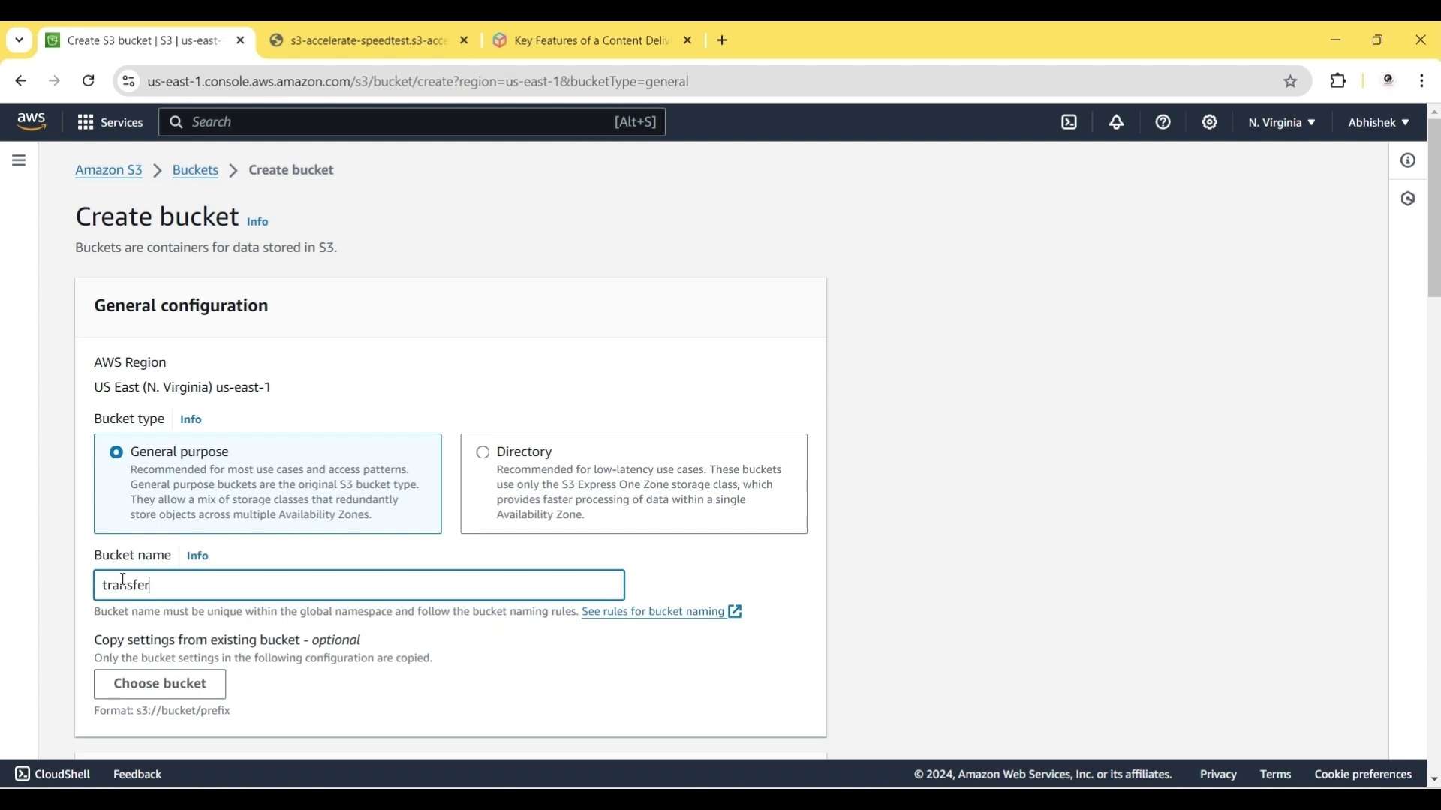
text(-acceleration-32434)
scroll(308, 649, down, 12)
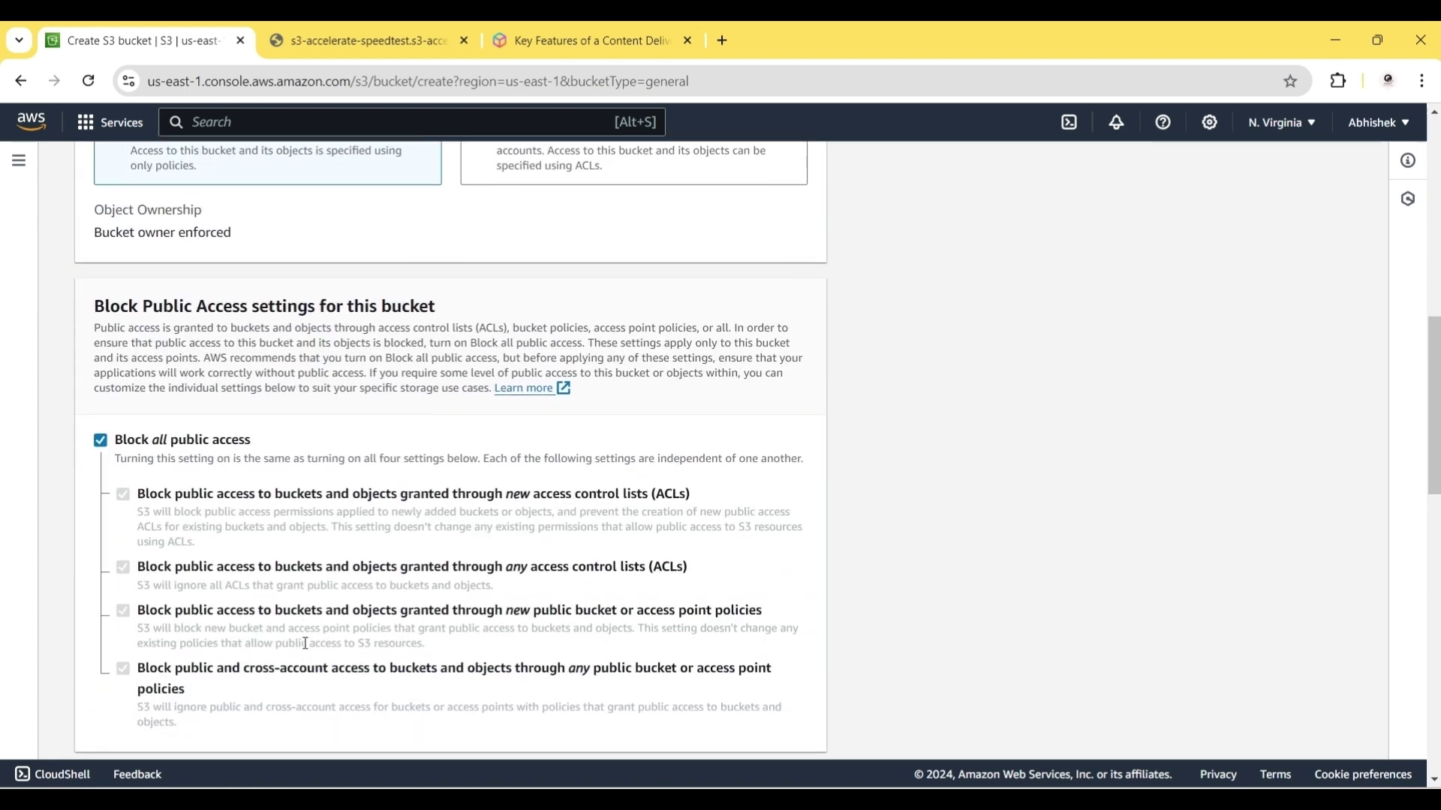
scroll(304, 642, down, 10)
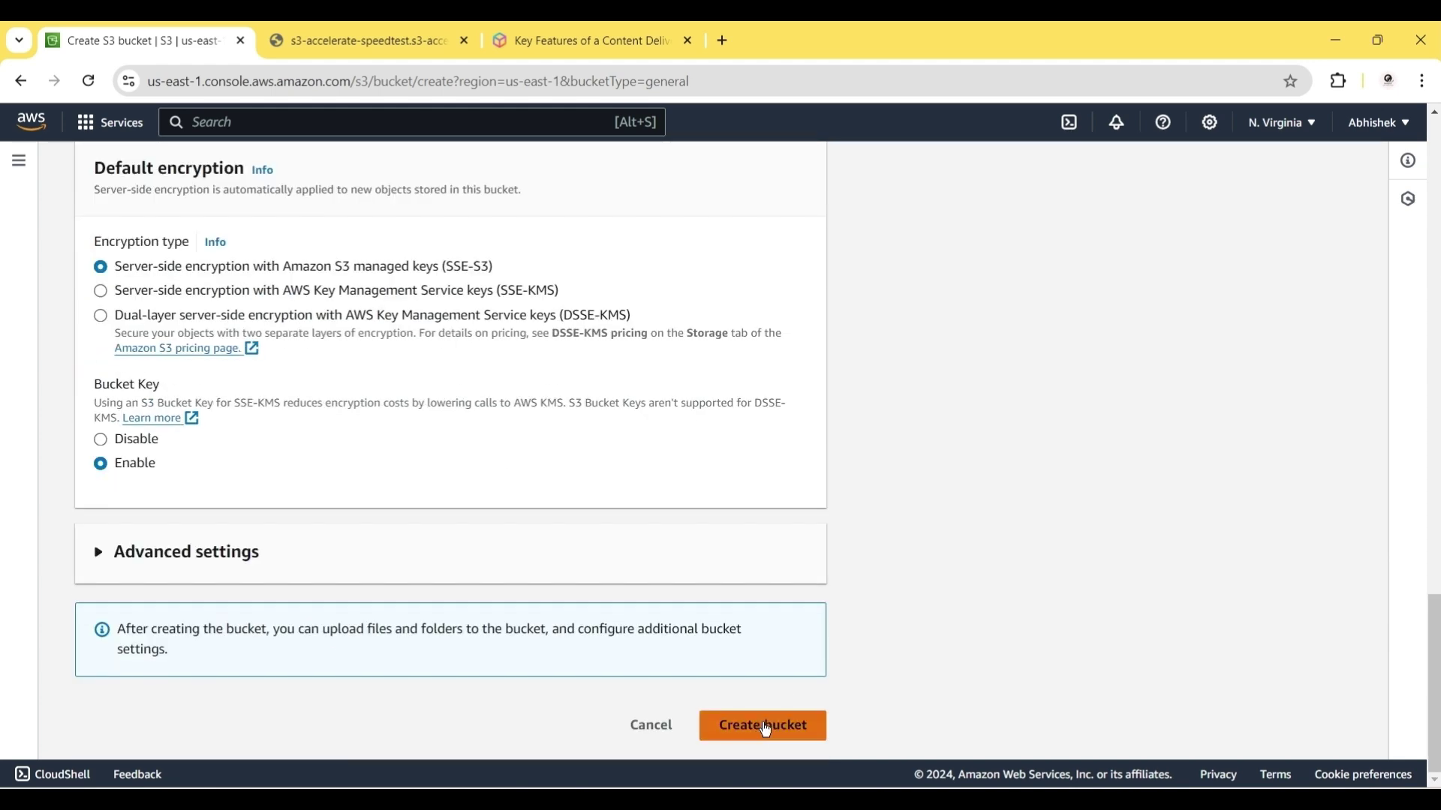
click(757, 739)
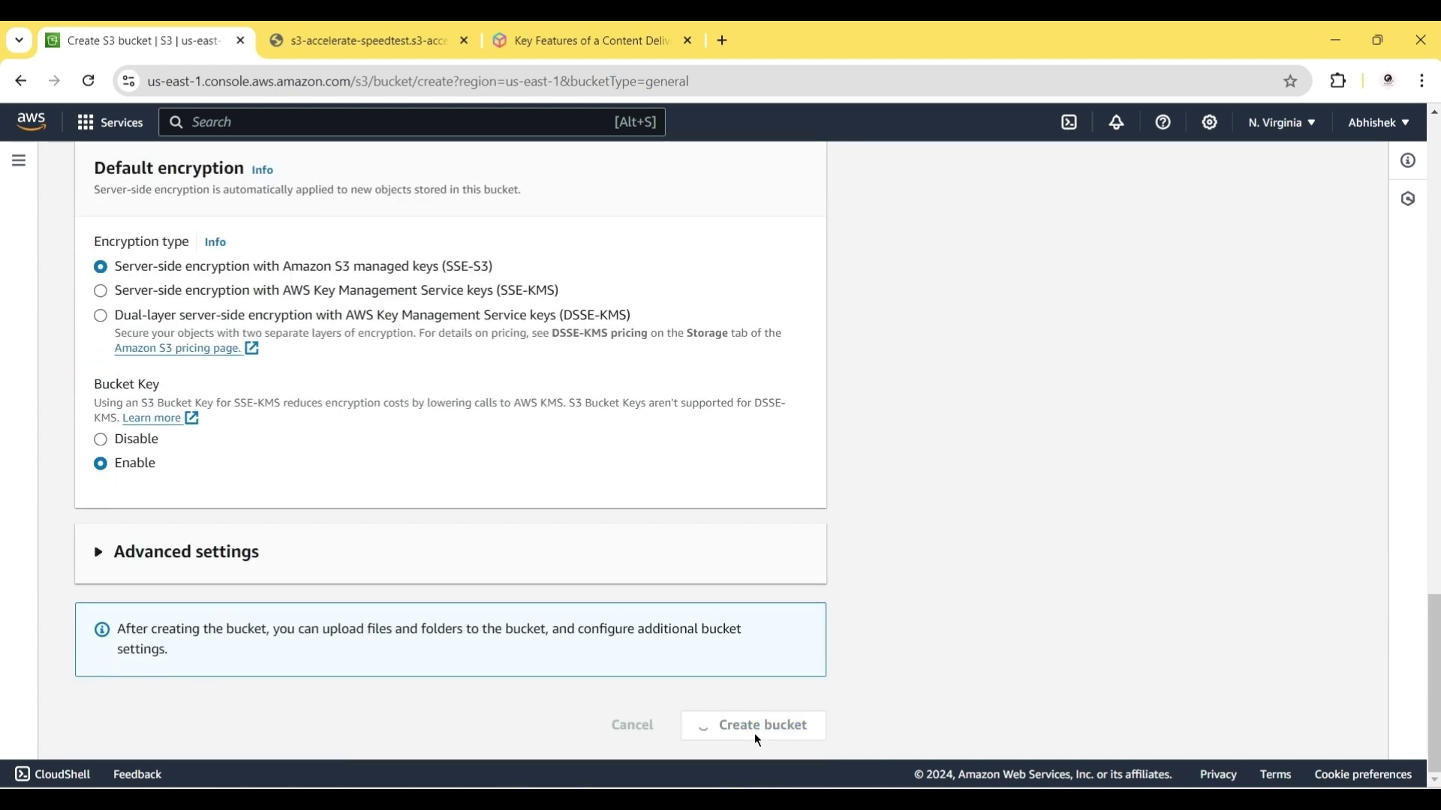
Open the properties of the transfer-acceleration-32434 bucket and locate the Transfer acceleration section
scroll(757, 740, down, 3)
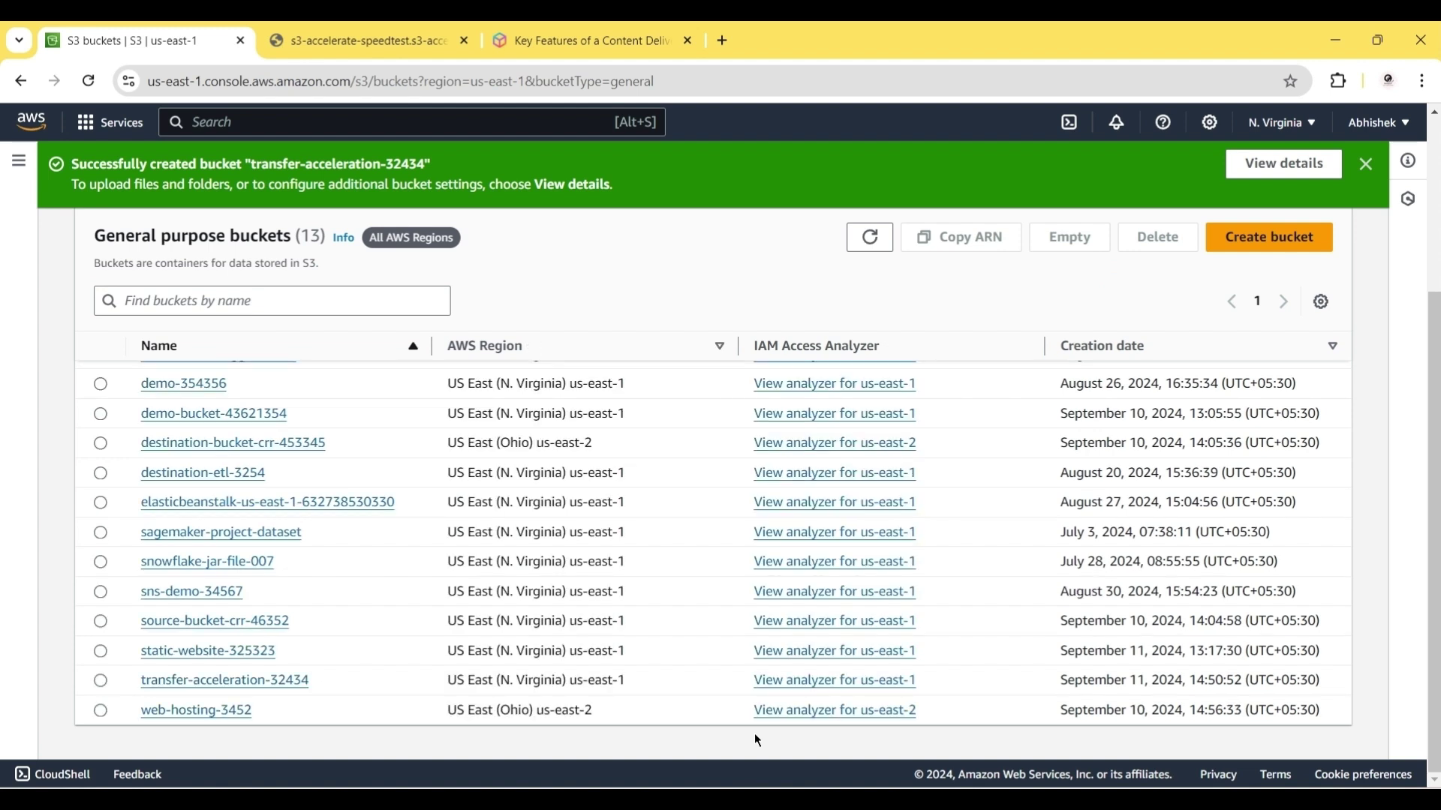
click(293, 681)
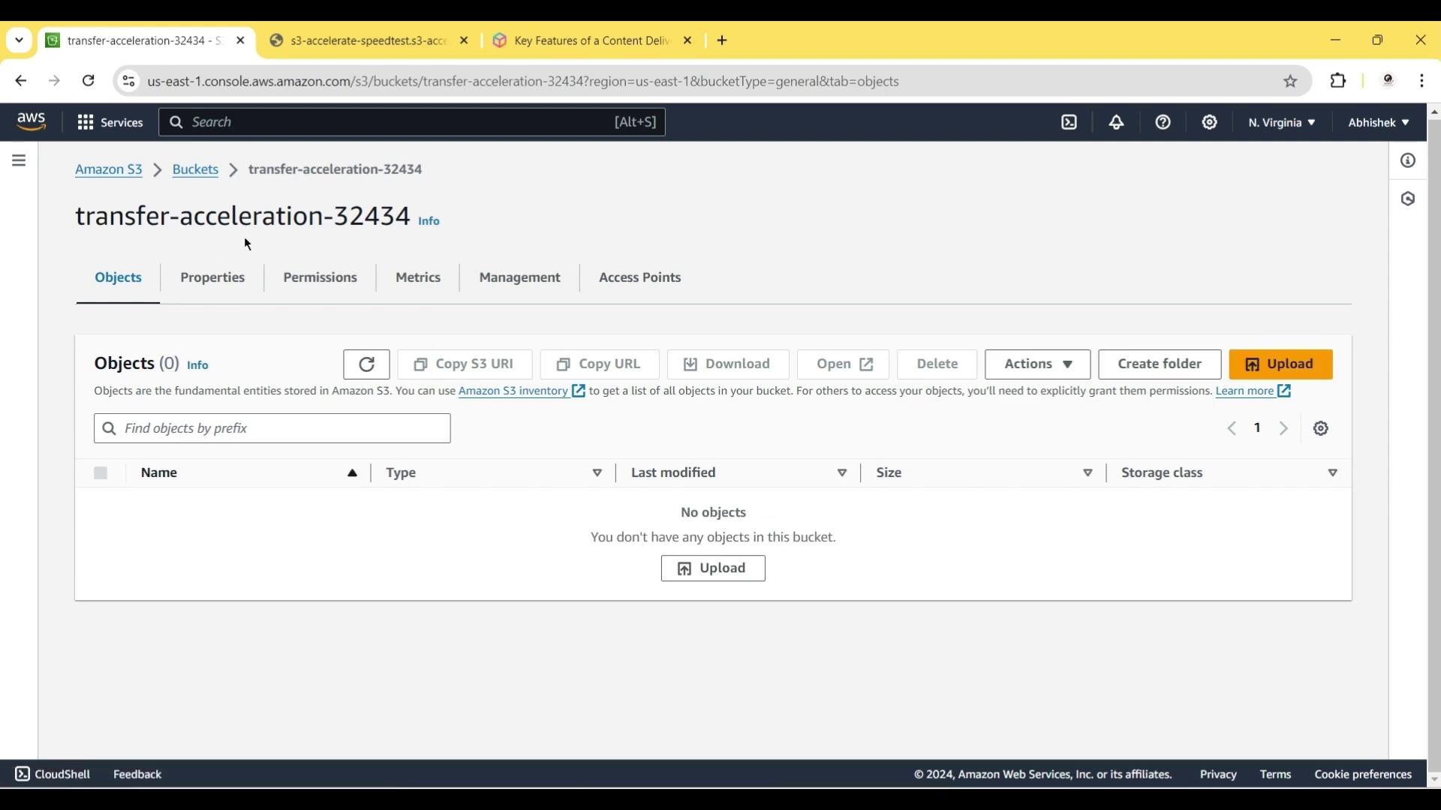
click(223, 275)
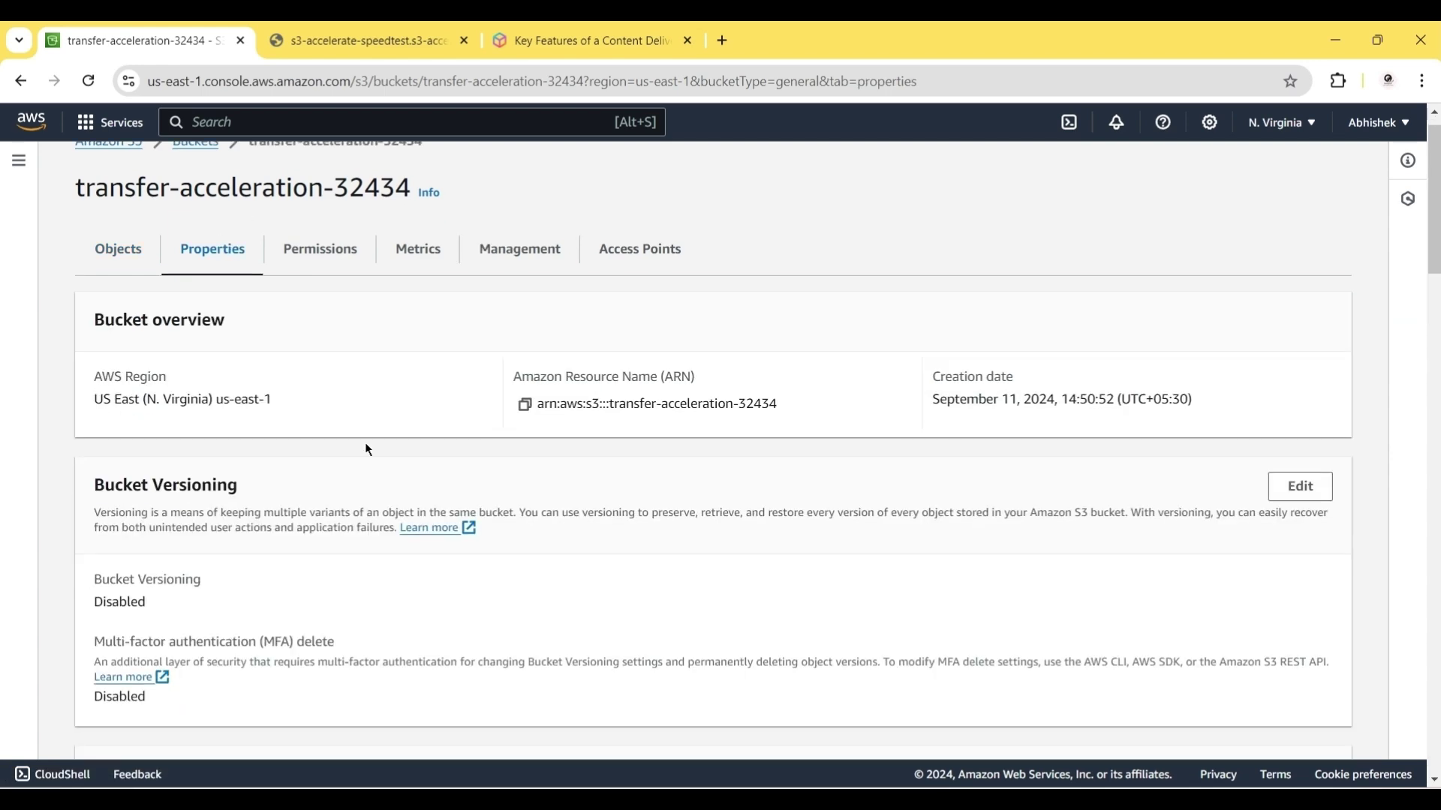
scroll(366, 447, down, 10)
scroll(368, 448, down, 4)
scroll(365, 451, up, 6)
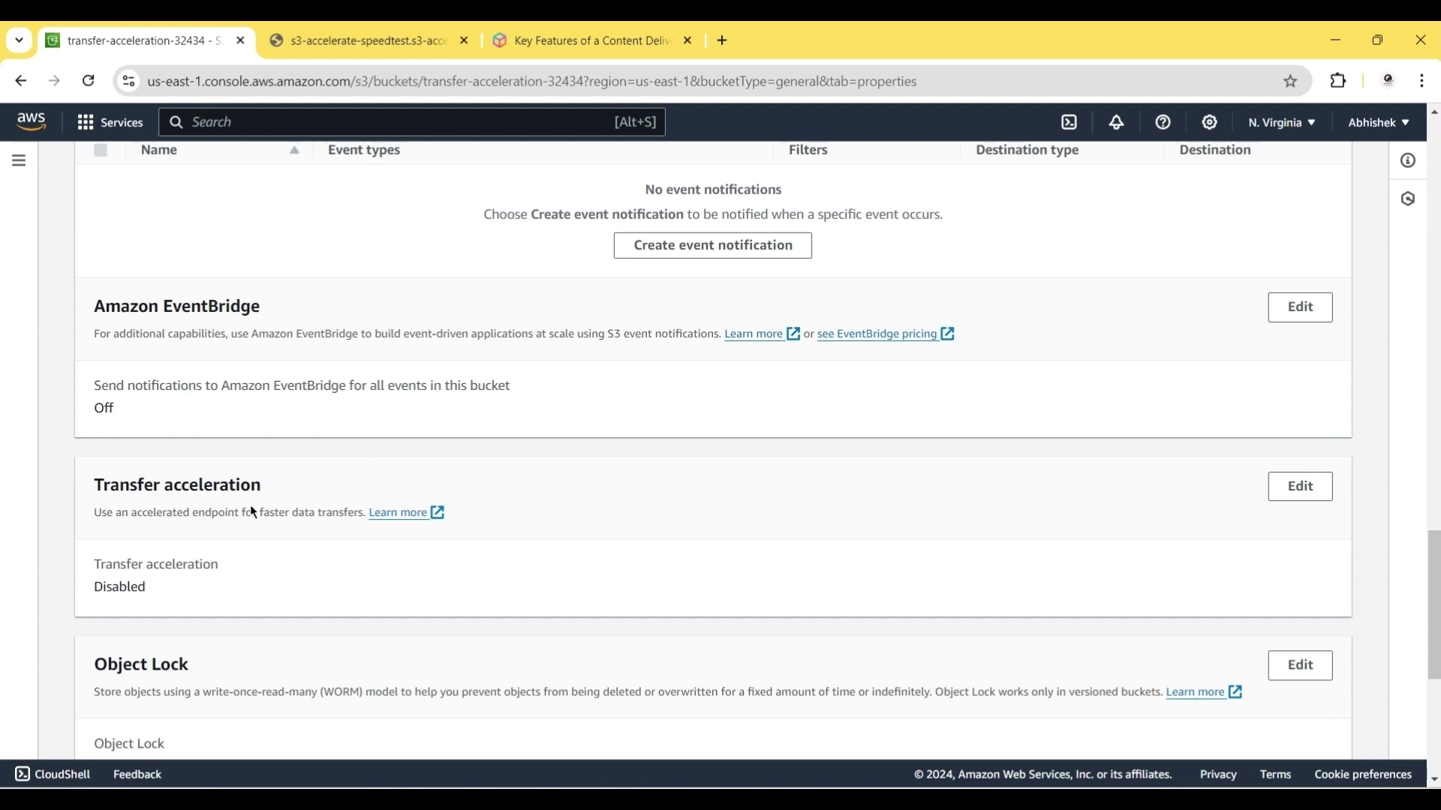
triple_click(140, 477)
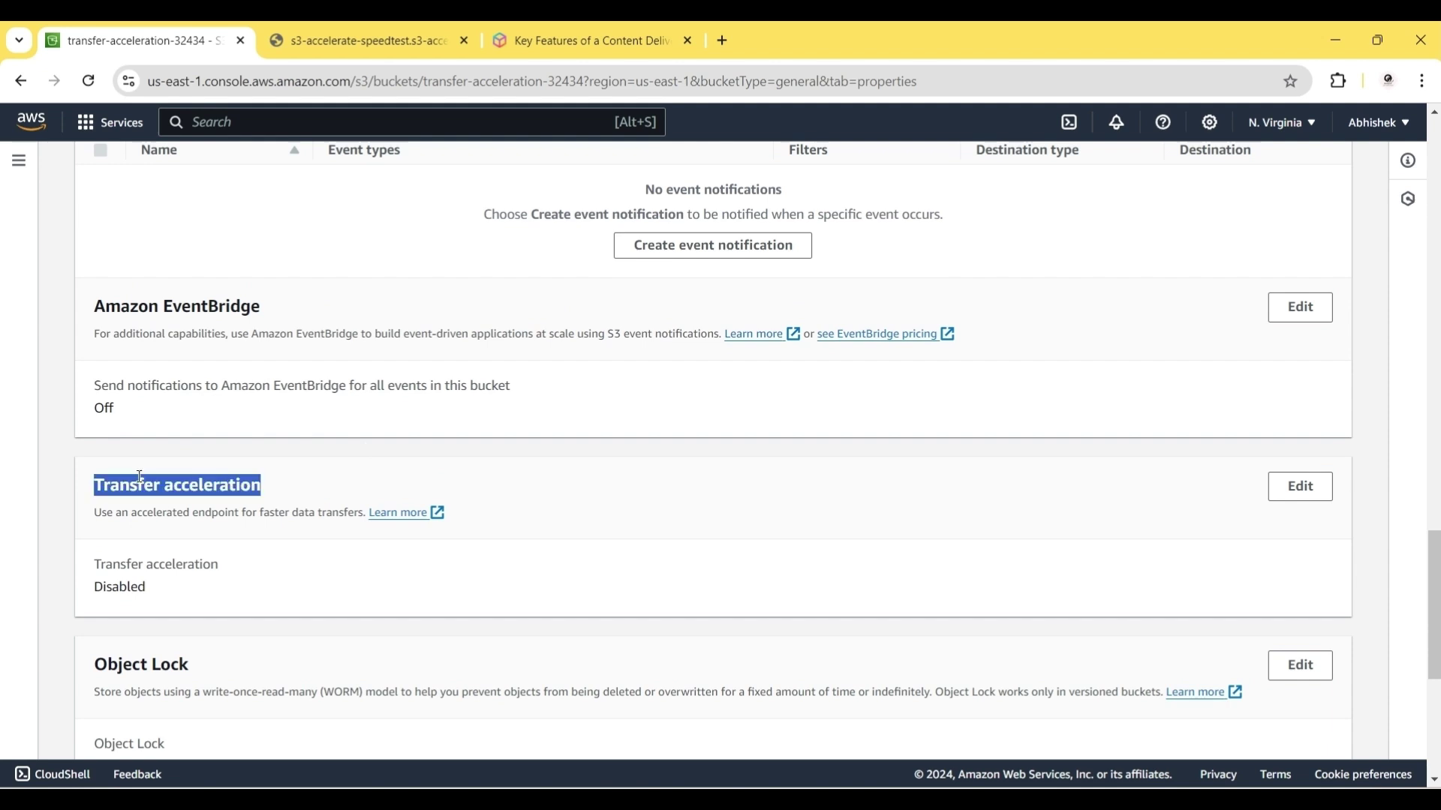
Enable Transfer acceleration for the bucket, copy the accelerated endpoint, and save the changes
click(1296, 483)
click(136, 406)
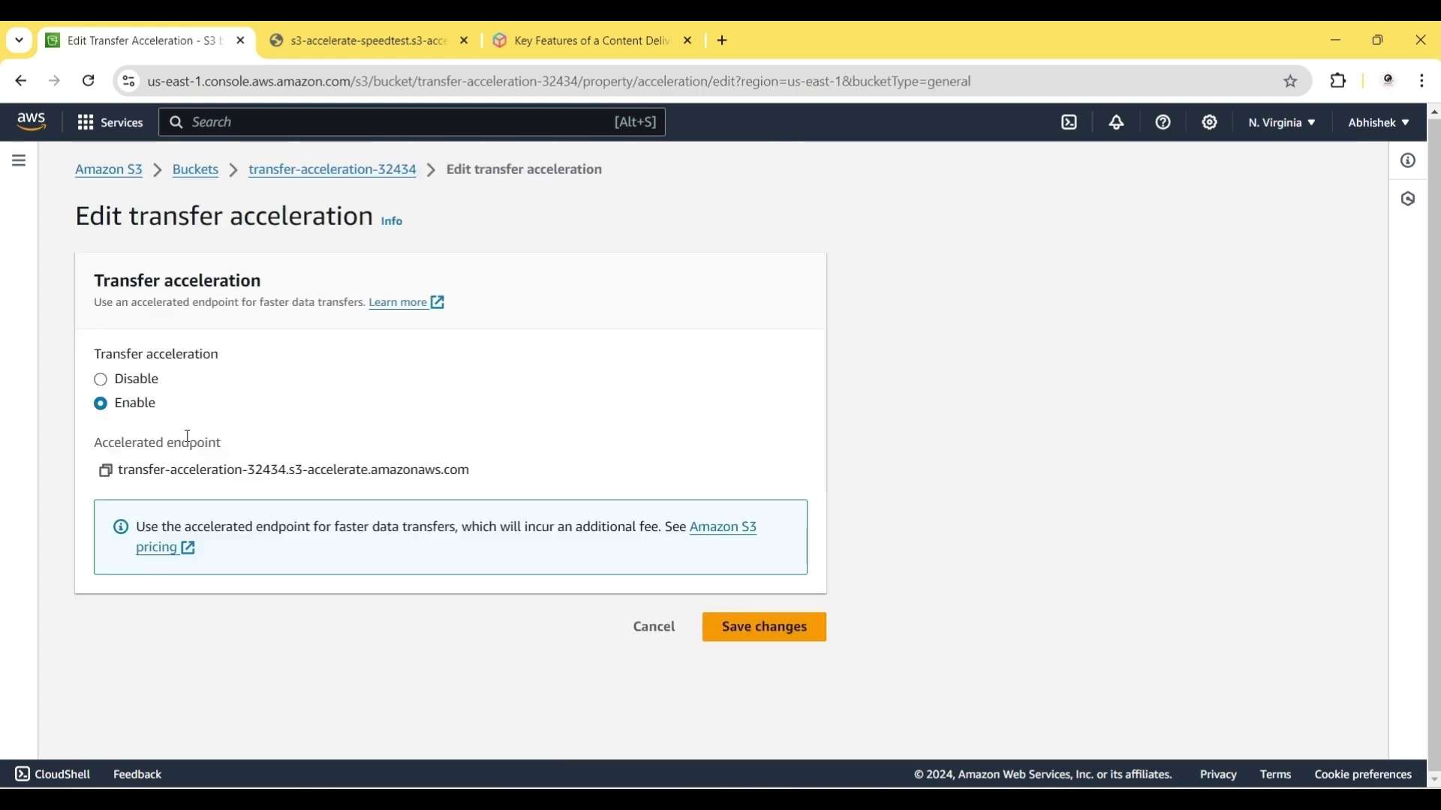
click(106, 470)
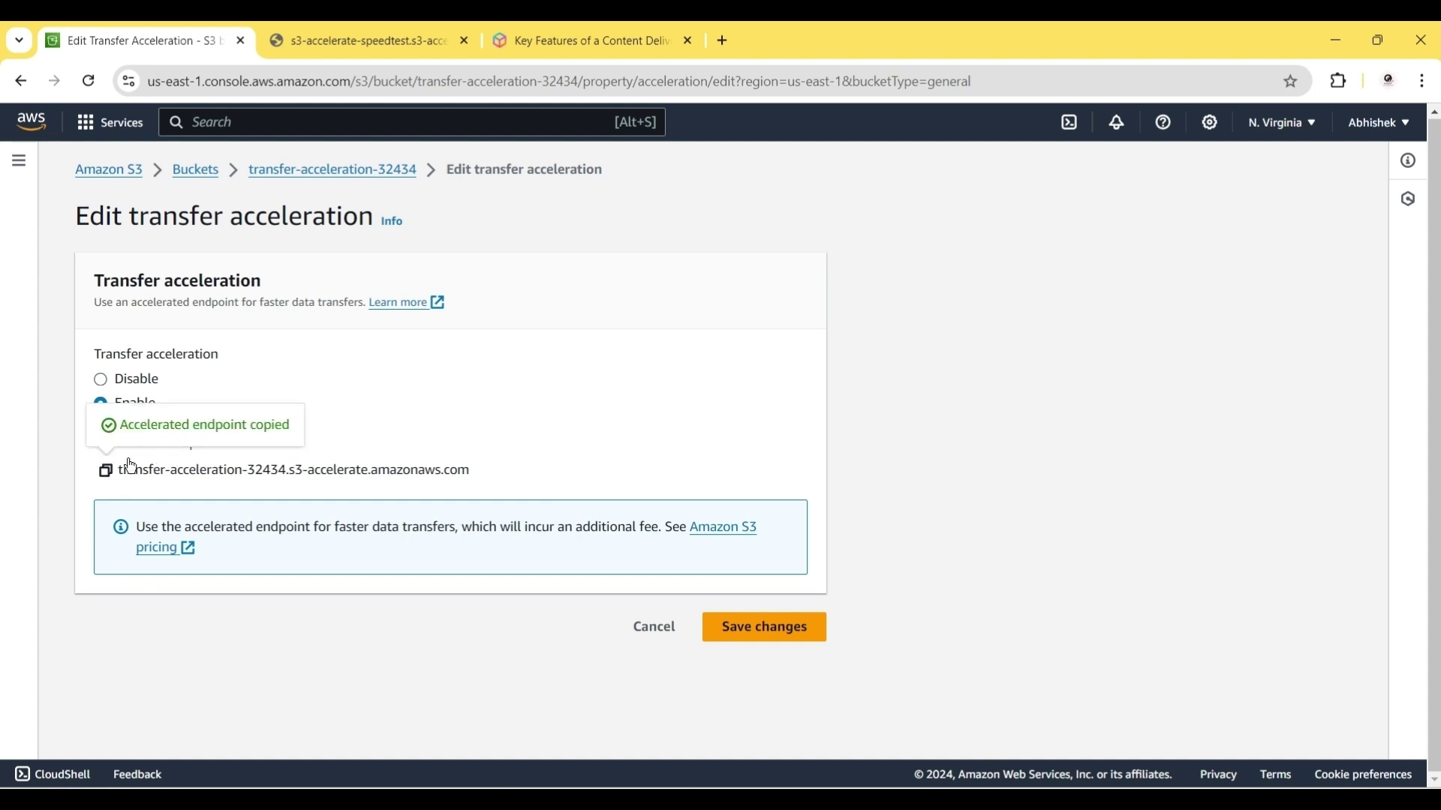
click(759, 638)
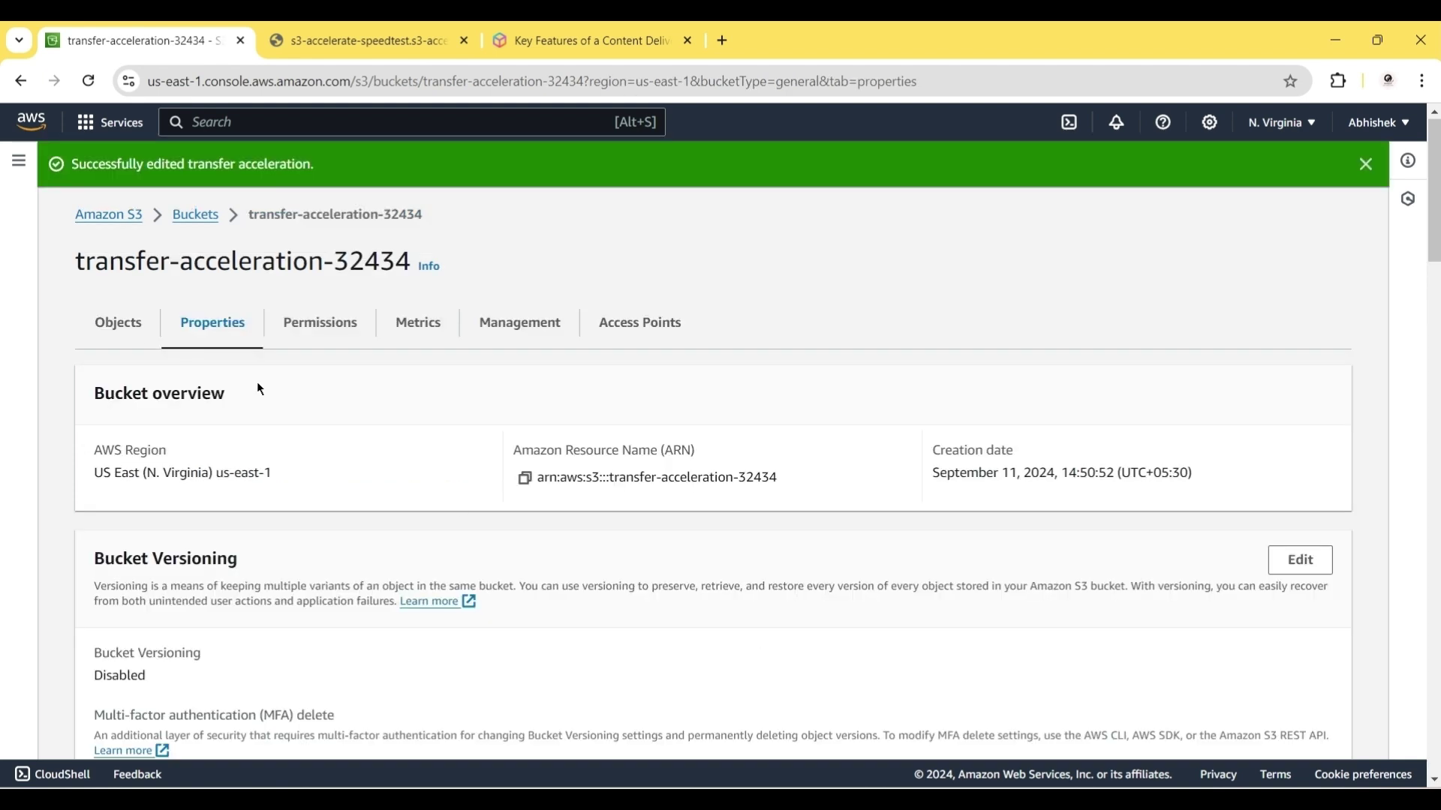
Show the bucket's objects, open CloudShell, and upload abc.png from the Desktop to the CloudShell environment
click(120, 324)
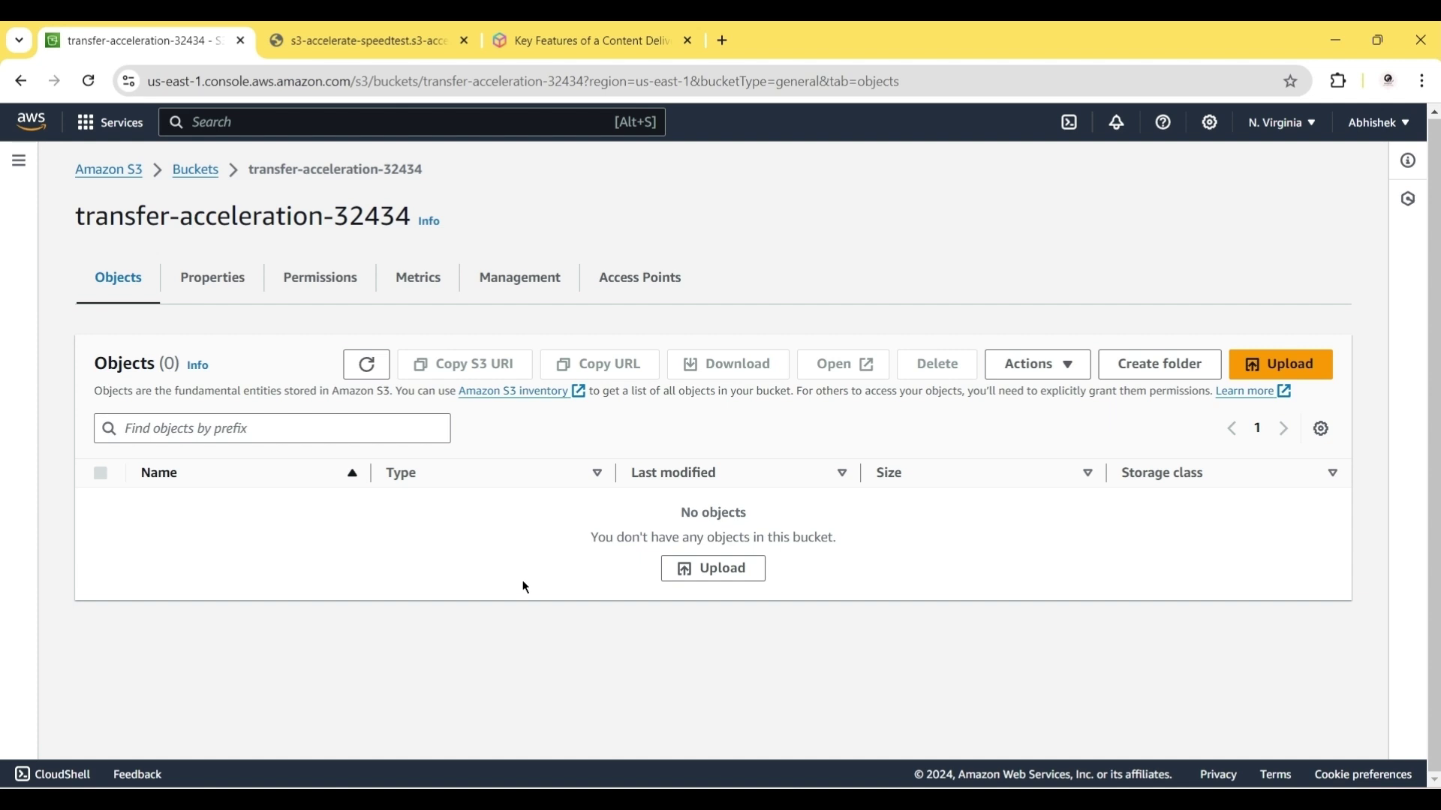
click(69, 781)
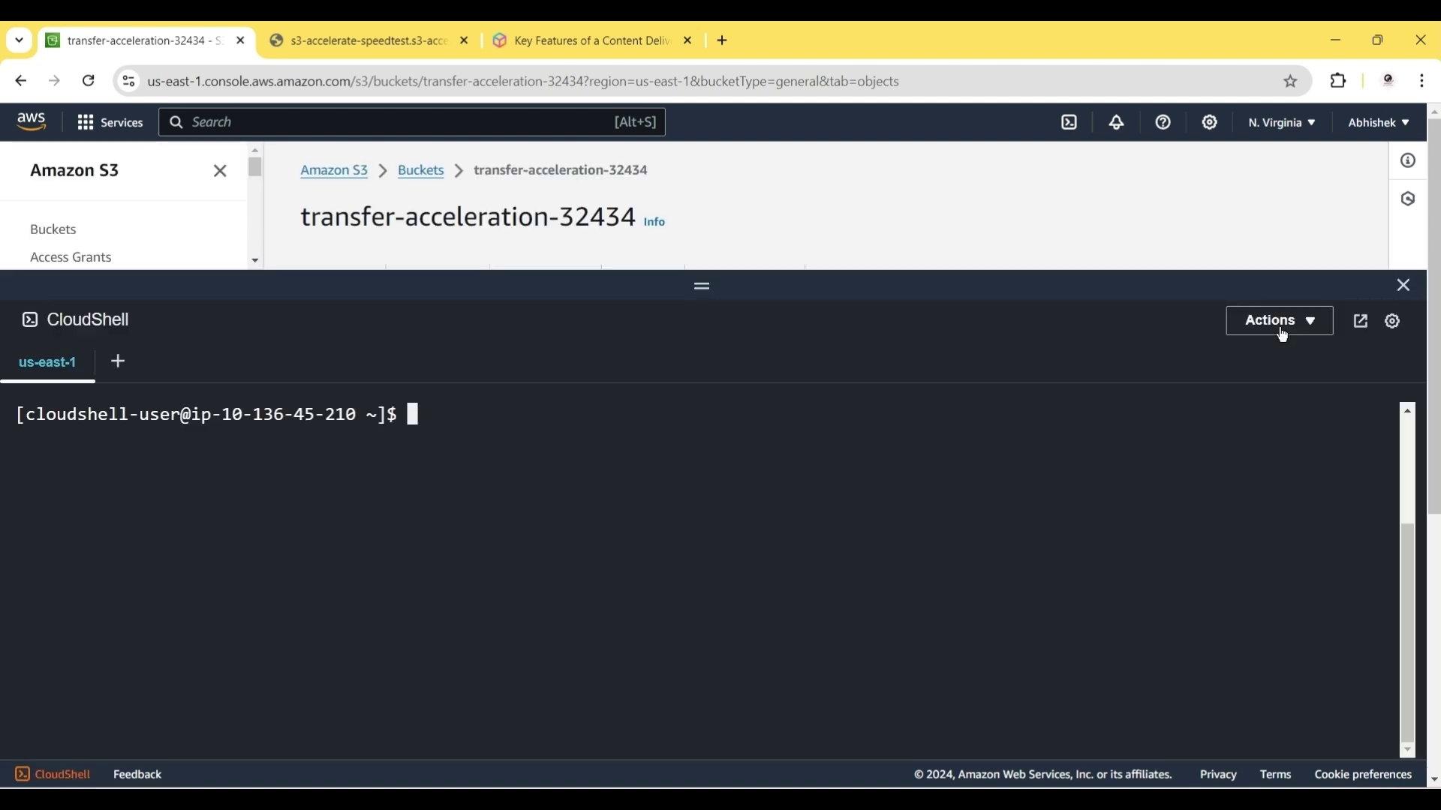
click(1282, 324)
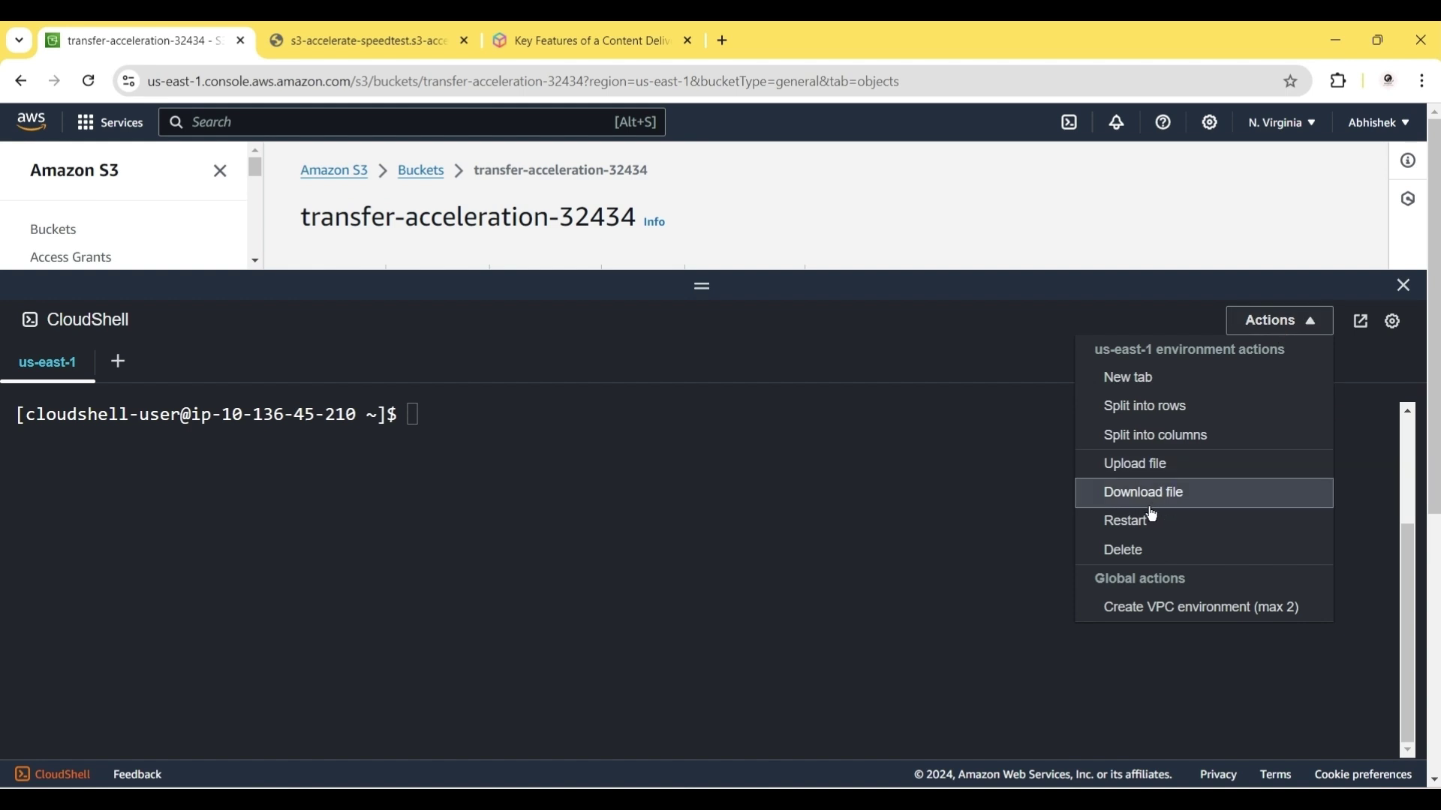
click(1139, 475)
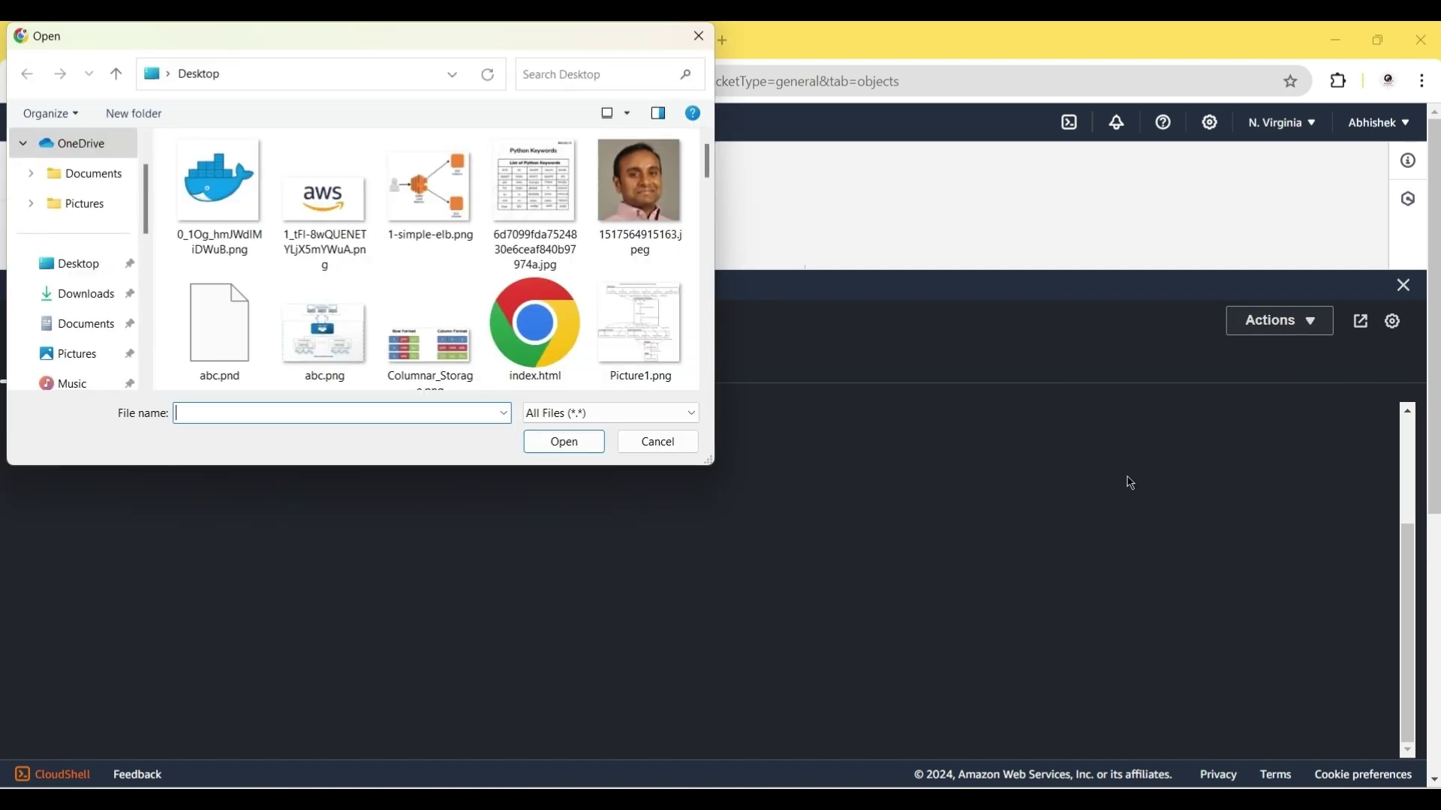
click(343, 350)
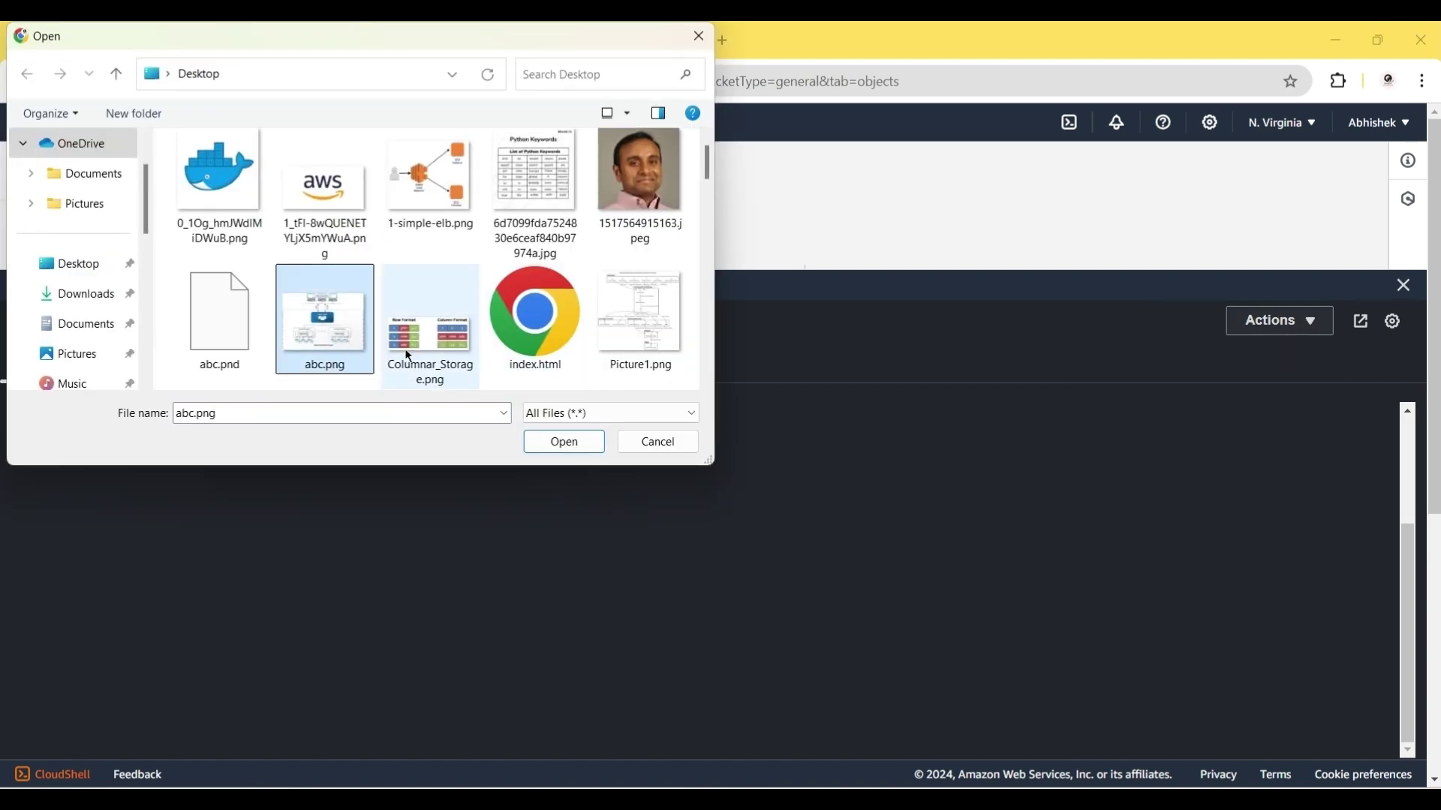
click(563, 443)
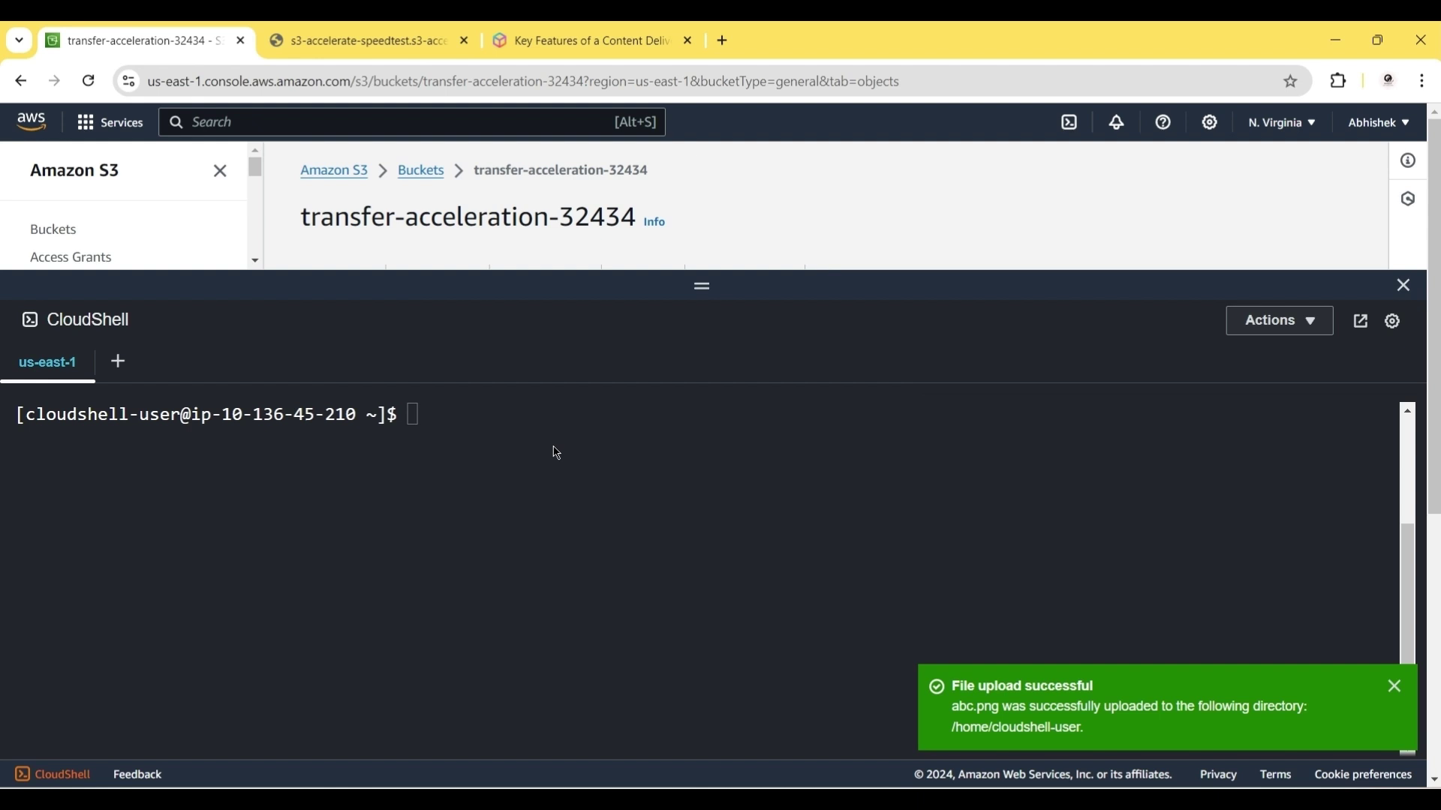
Enter the copy command aws s3 cp abc.png s3://transfer-acceleration-32434 at the CloudShell prompt without running it
click(451, 412)
text(aws s3 cp abc.png)
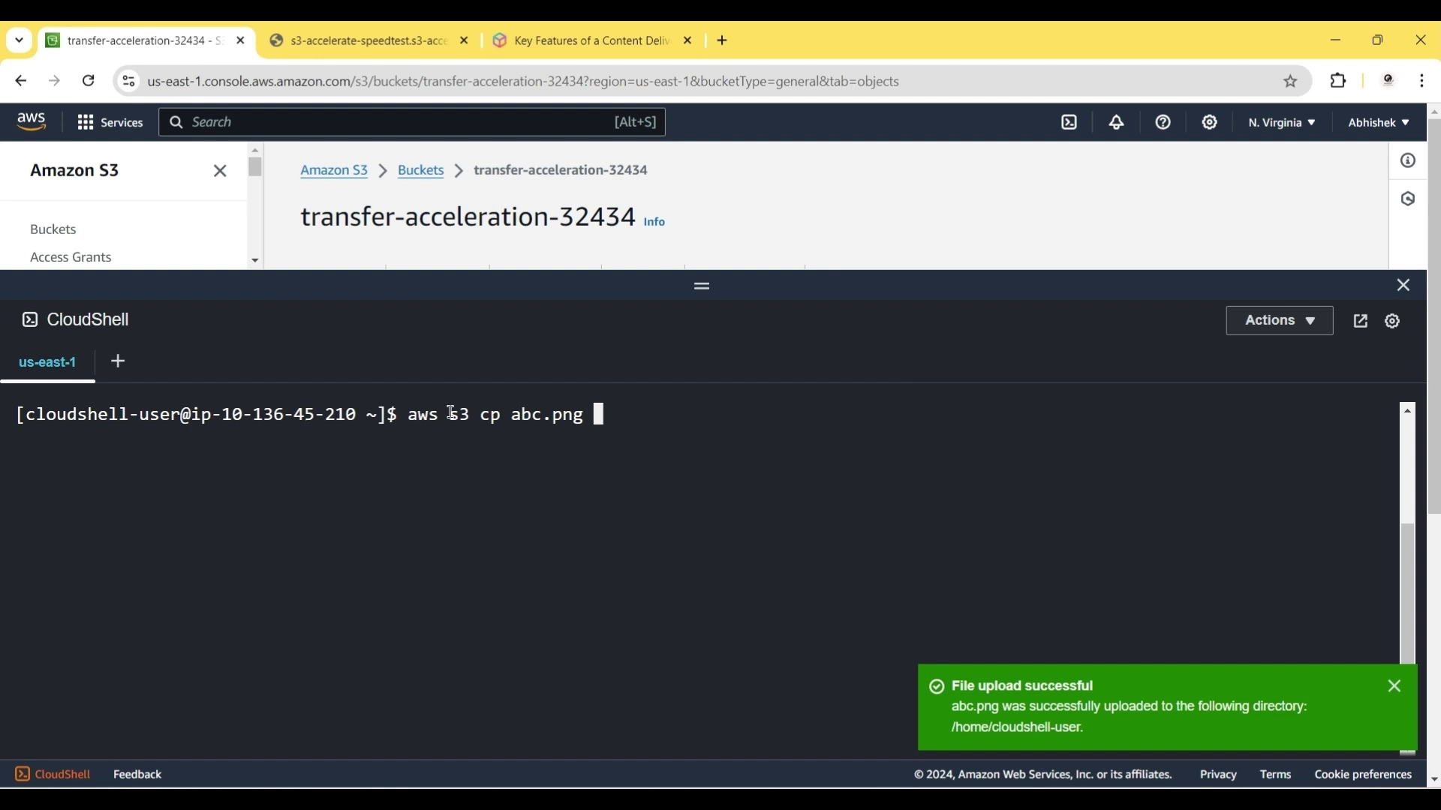
text( s)
text(3:)
text(//dem)
key(BackSpace)
key(BackSpace)
key(BackSpace)
text(transfer)
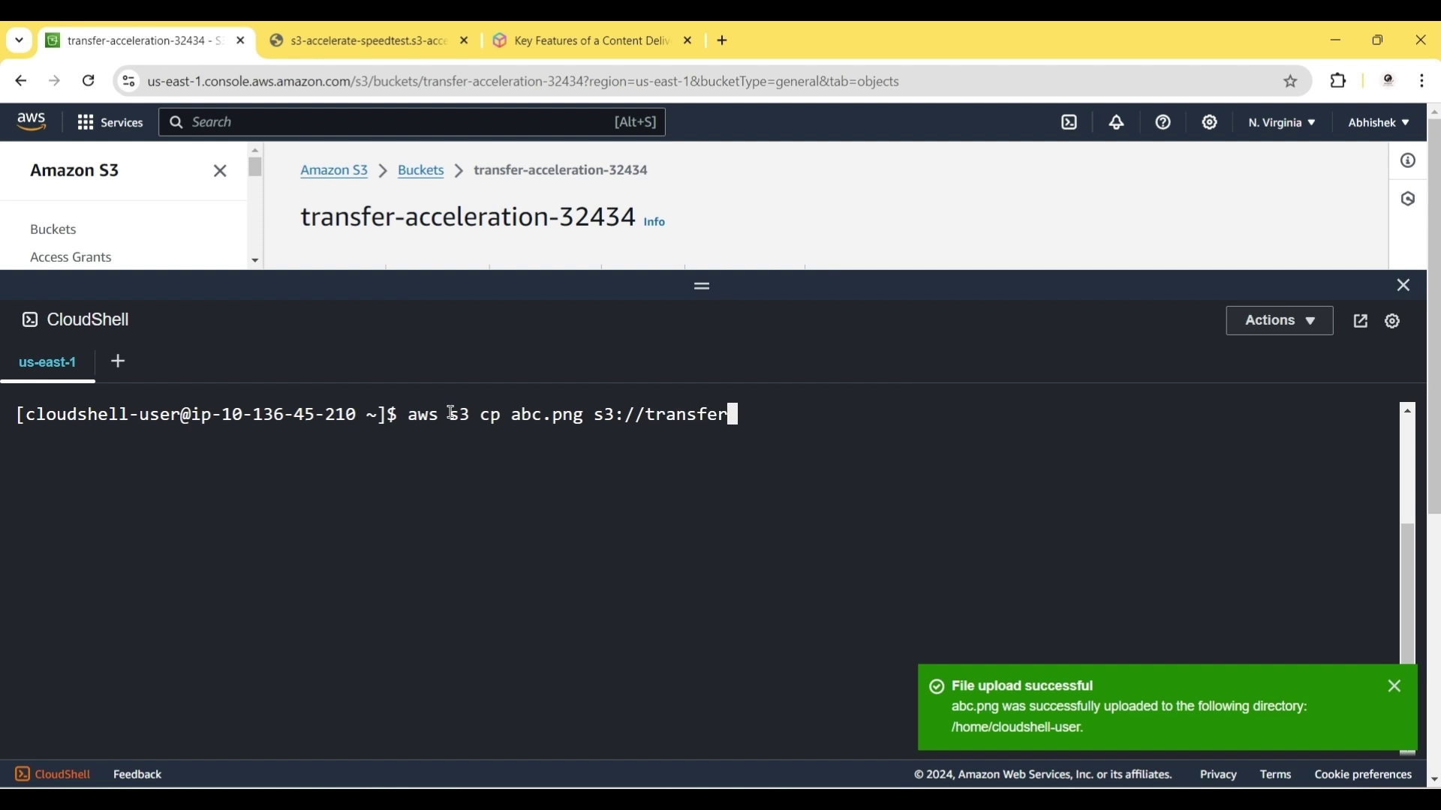
text(-acceleration)
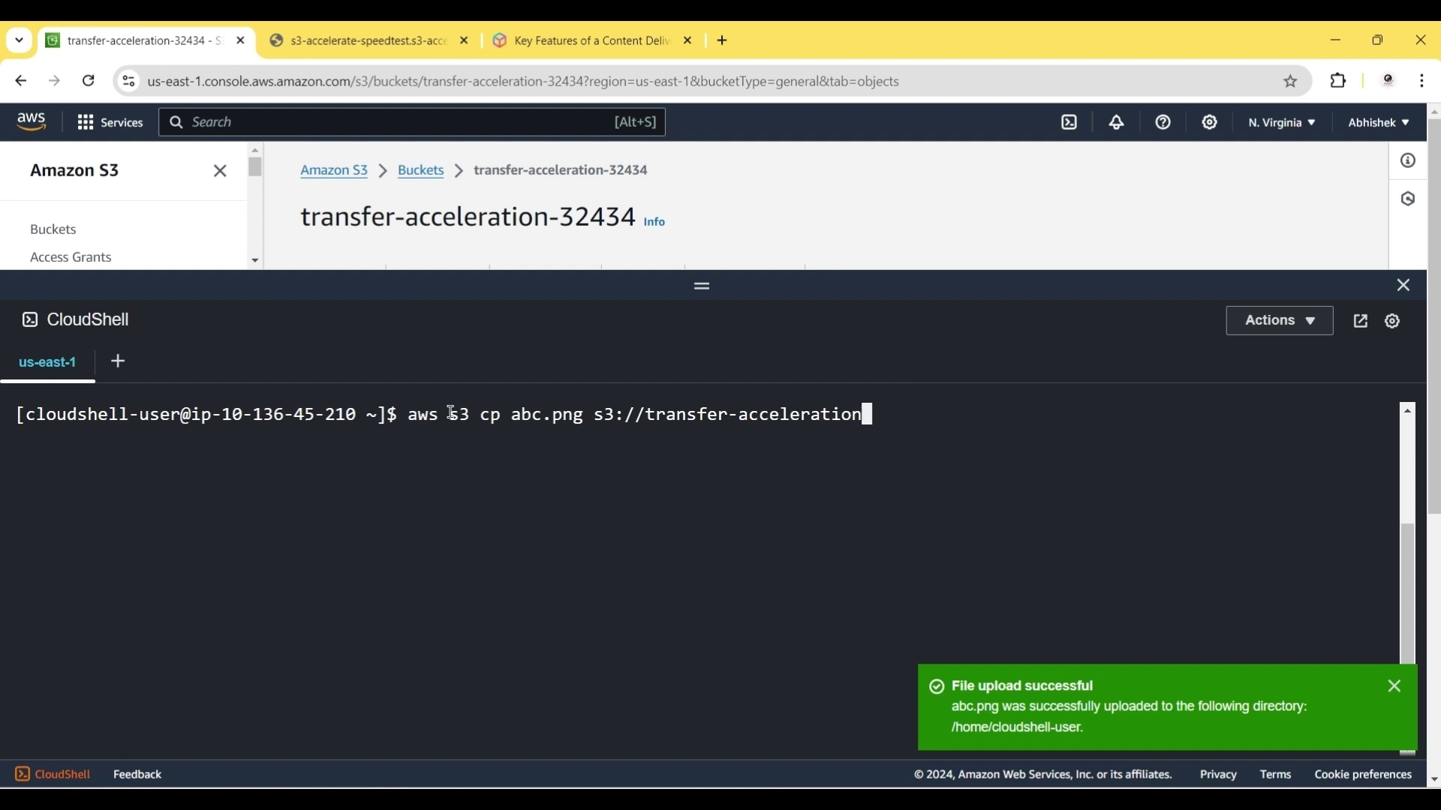
text(-32434)
Append the --endpoint-url option to the command with the copied endpoint transfer-acceleration-32434.s3-accelerate.amazonaws.com
text(-)
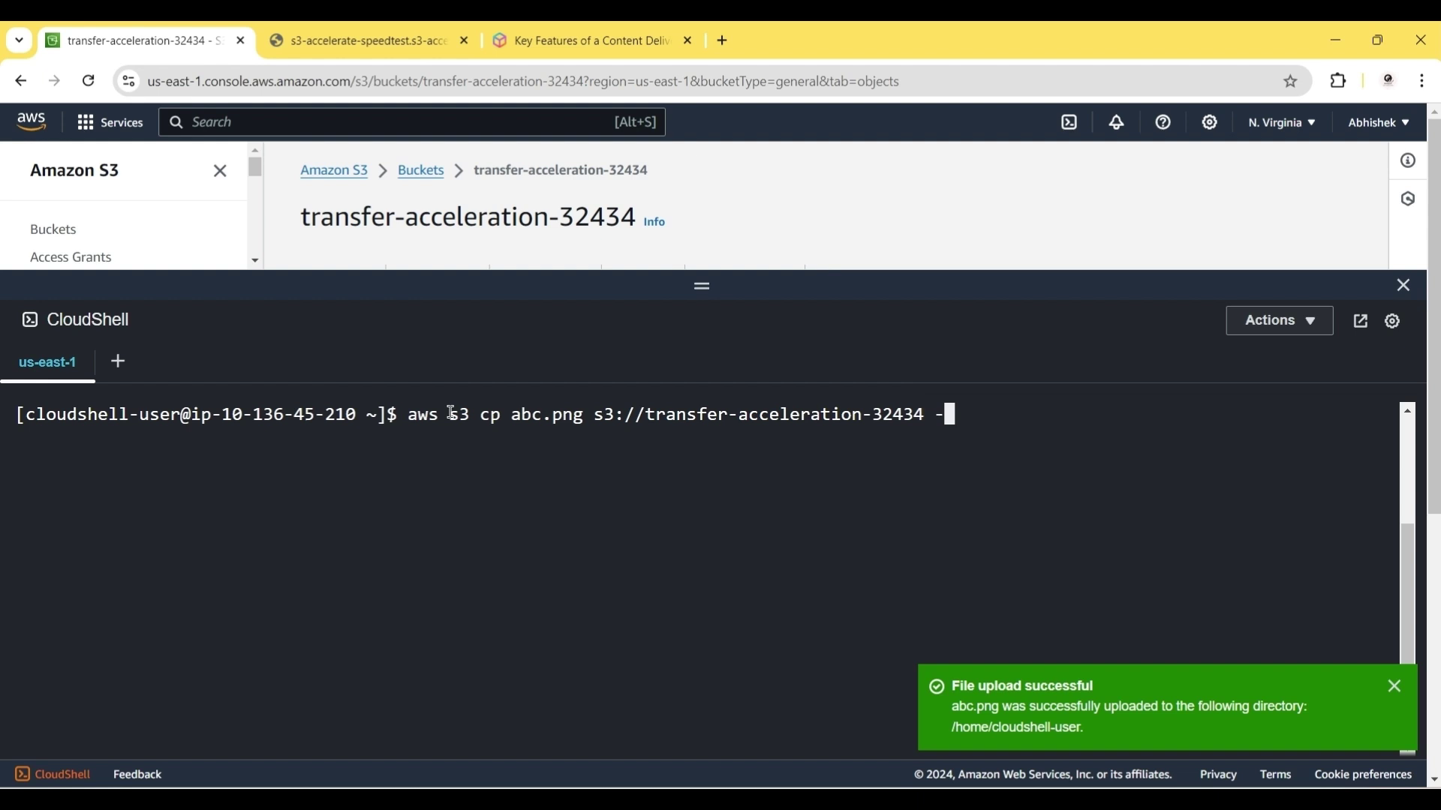
text(-endpoint)
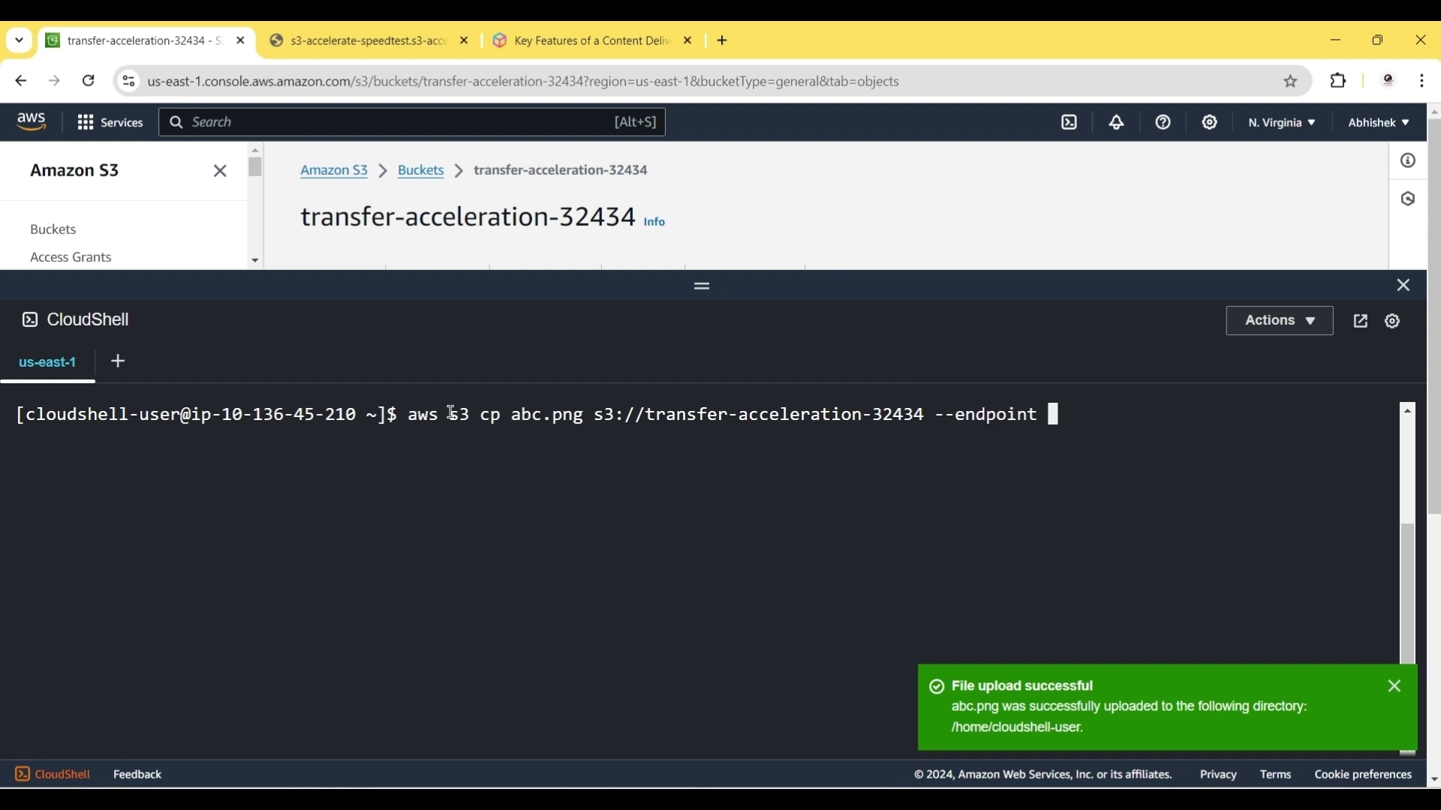
key(BackSpace)
text(-url)
key(ctrl+v)
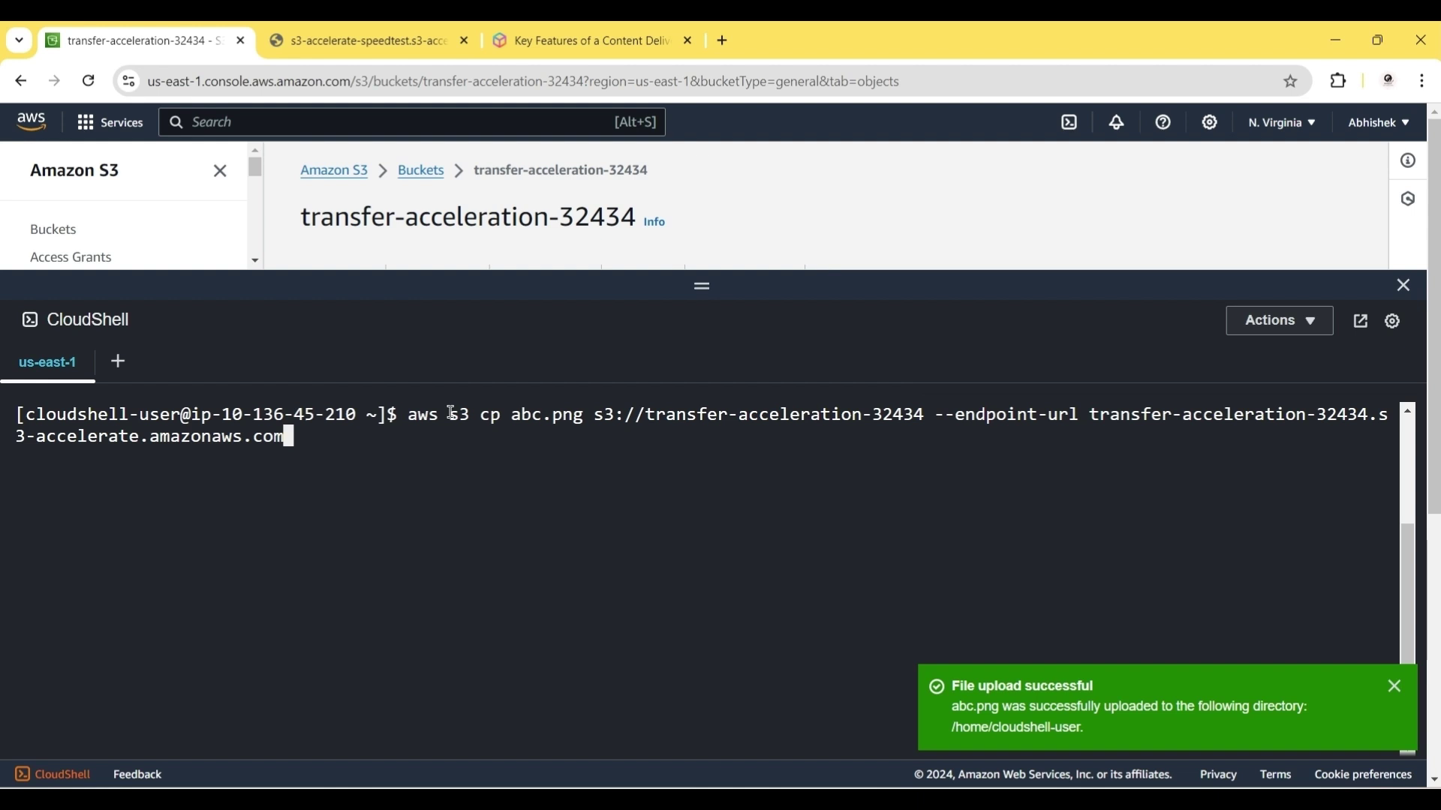
key(Left)
key(Left)
key(Left)
key(Left)
key(Left)
key(Left)
key(Left)
key(Left)
key(Left)
key(Left)
key(Left)
key(Left)
key(Left)
key(Left)
key(Left)
key(Left)
key(Left)
key(Left)
key(Left)
key(Left)
key(Left)
key(Left)
key(Left)
text(https)
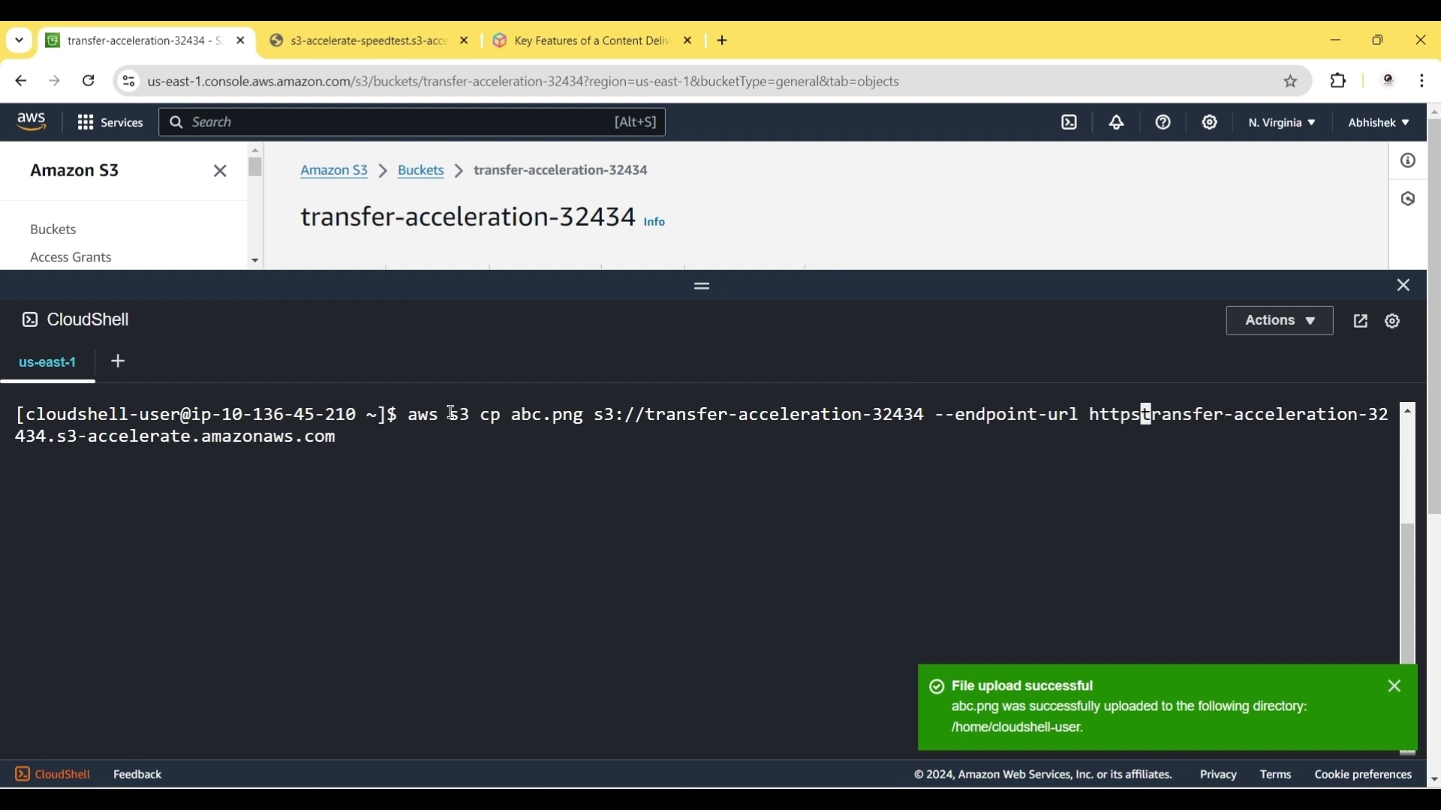
text(://)
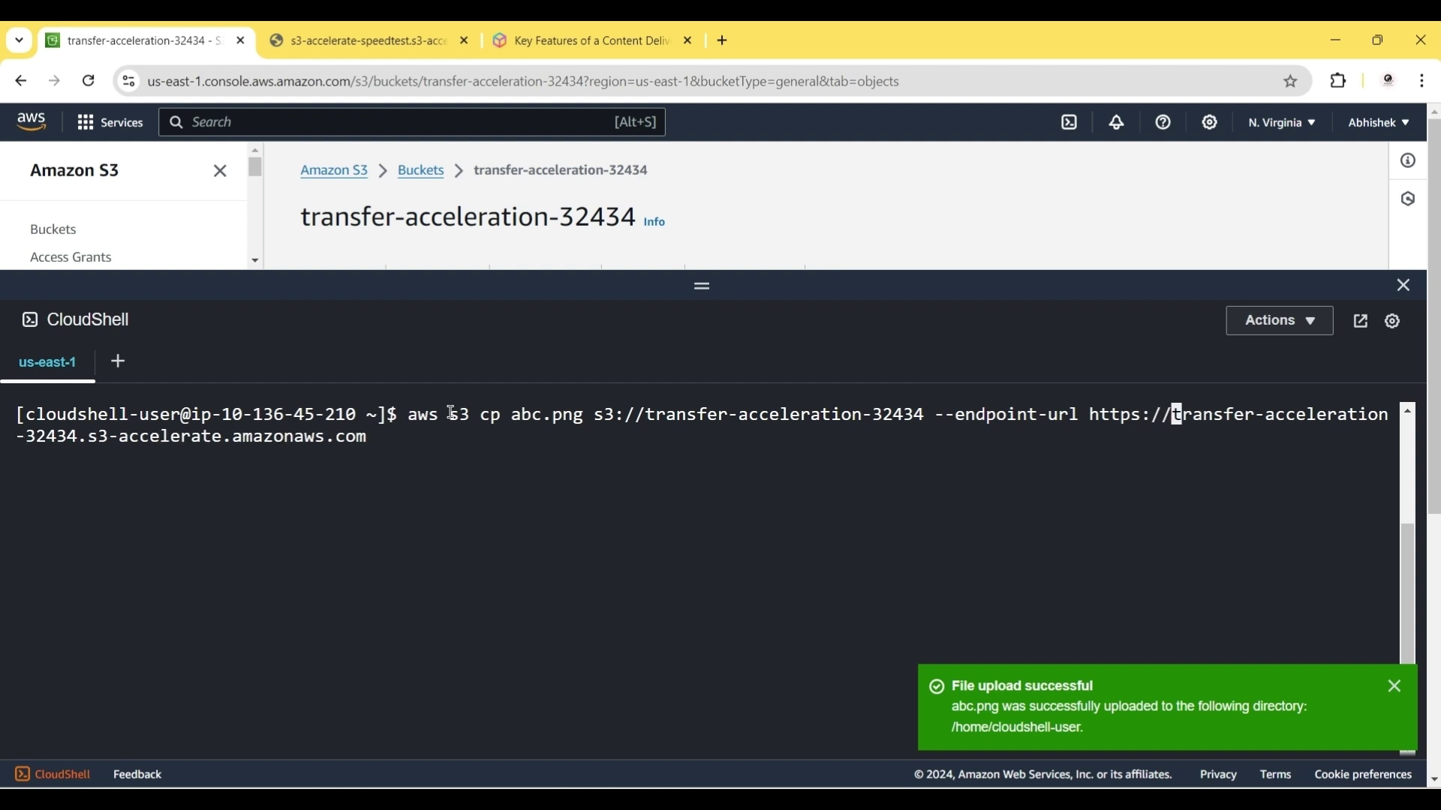
key(Right)
key(Right)
key(Right)
key(Right)
key(Right)
key(Right)
key(Right)
key(Right)
key(Right)
key(Right)
key(Right)
key(Right)
key(Right)
key(Right)
key(Right)
key(Right)
key(Right)
key(Right)
key(Right)
key(Right)
key(Right)
key(Right)
key(Right)
key(Right)
key(Return)
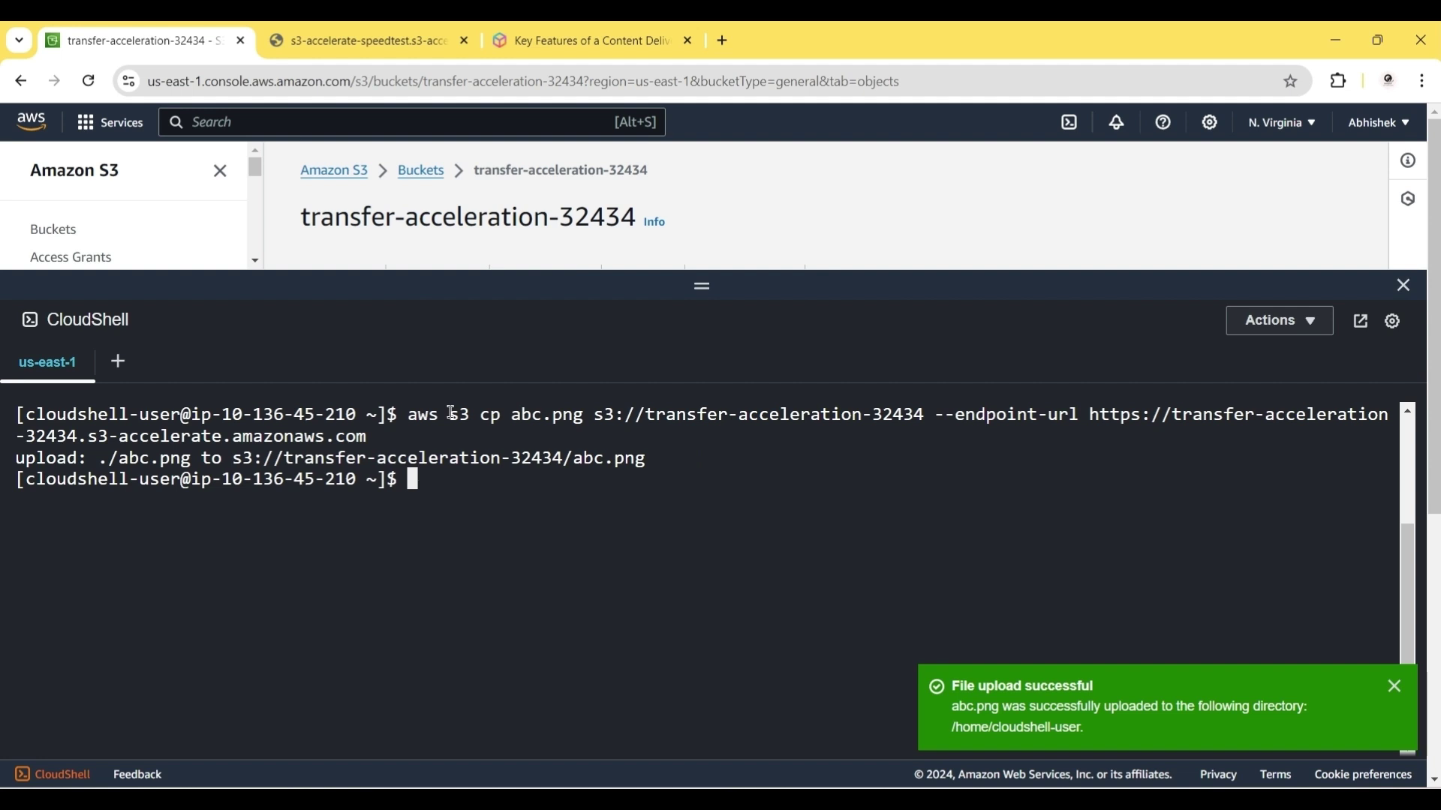
Close CloudShell, refresh the bucket's object list, and open the transfer-acceleration-32434/ folder to check the upload
click(1404, 290)
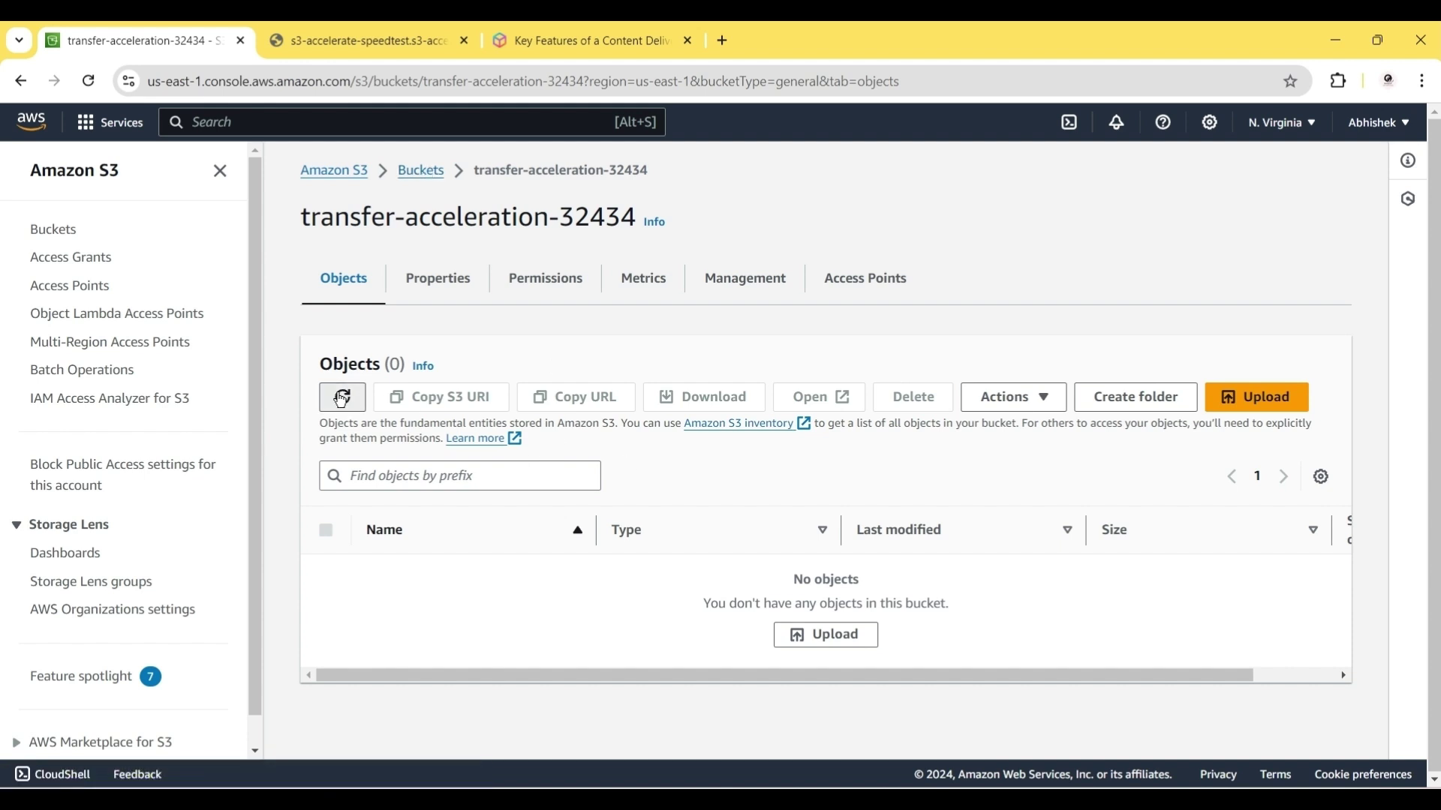
click(342, 399)
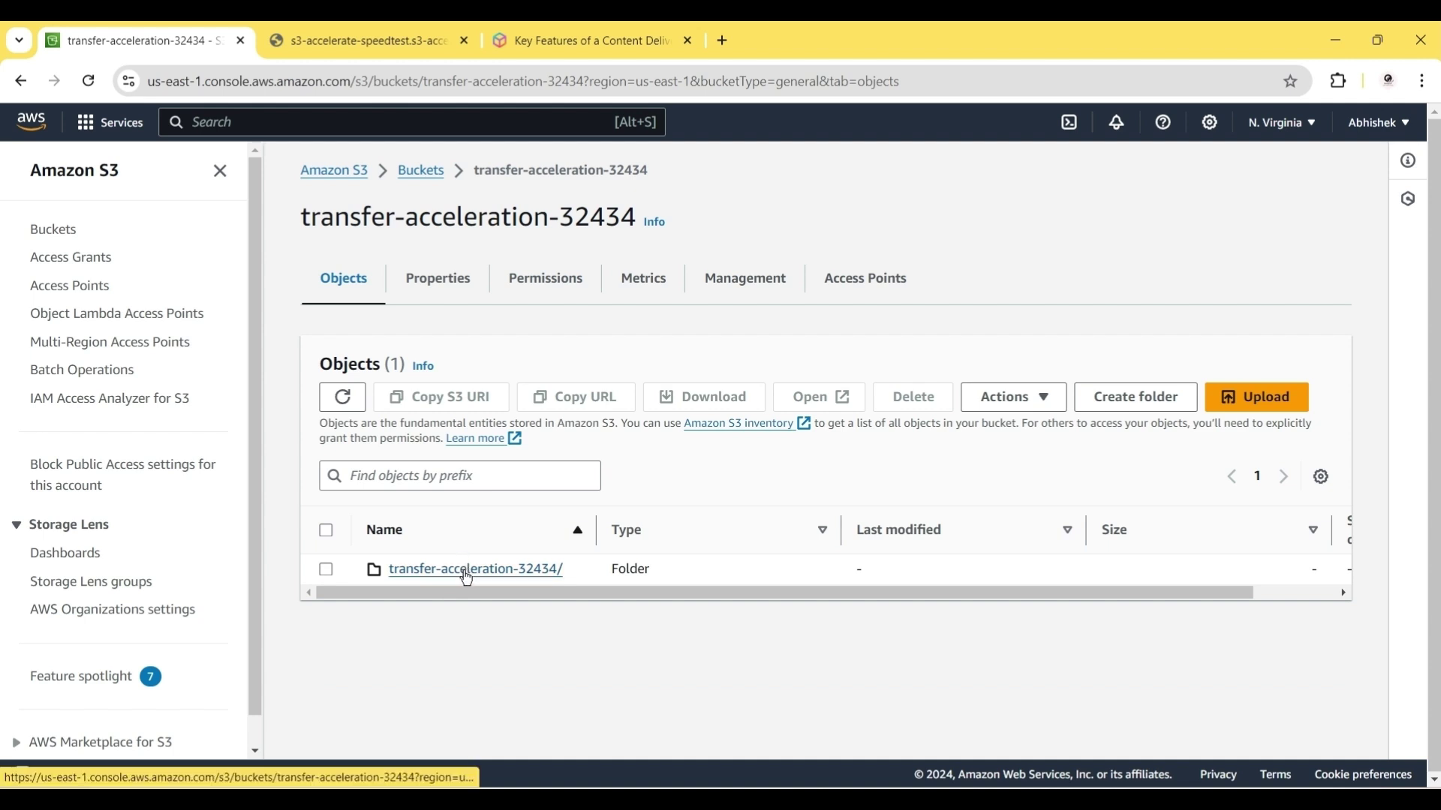
click(466, 572)
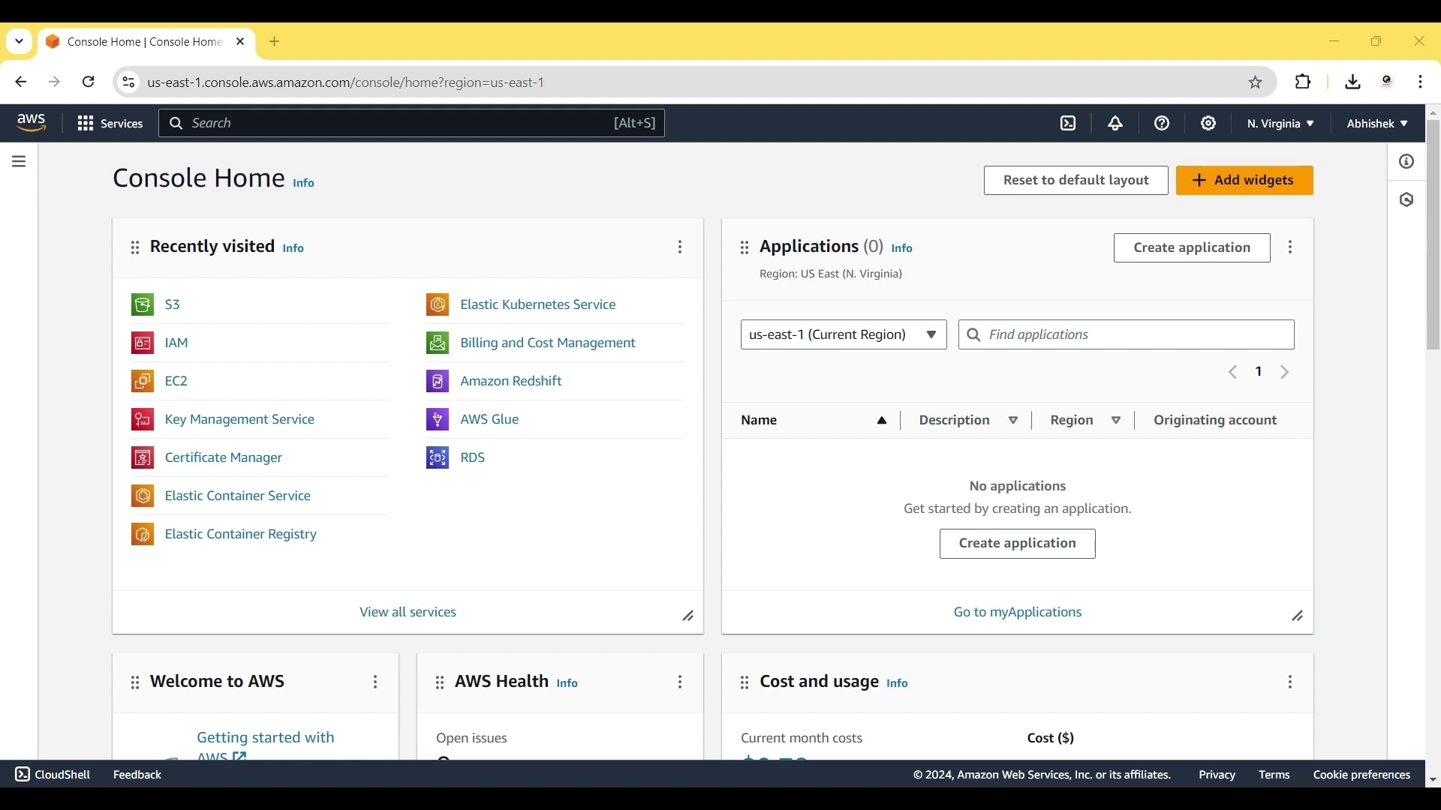
Open Windows Command Prompt, enter the command wsl --install, and minimize the window to return to the AWS console
key(super)
text(cmd)
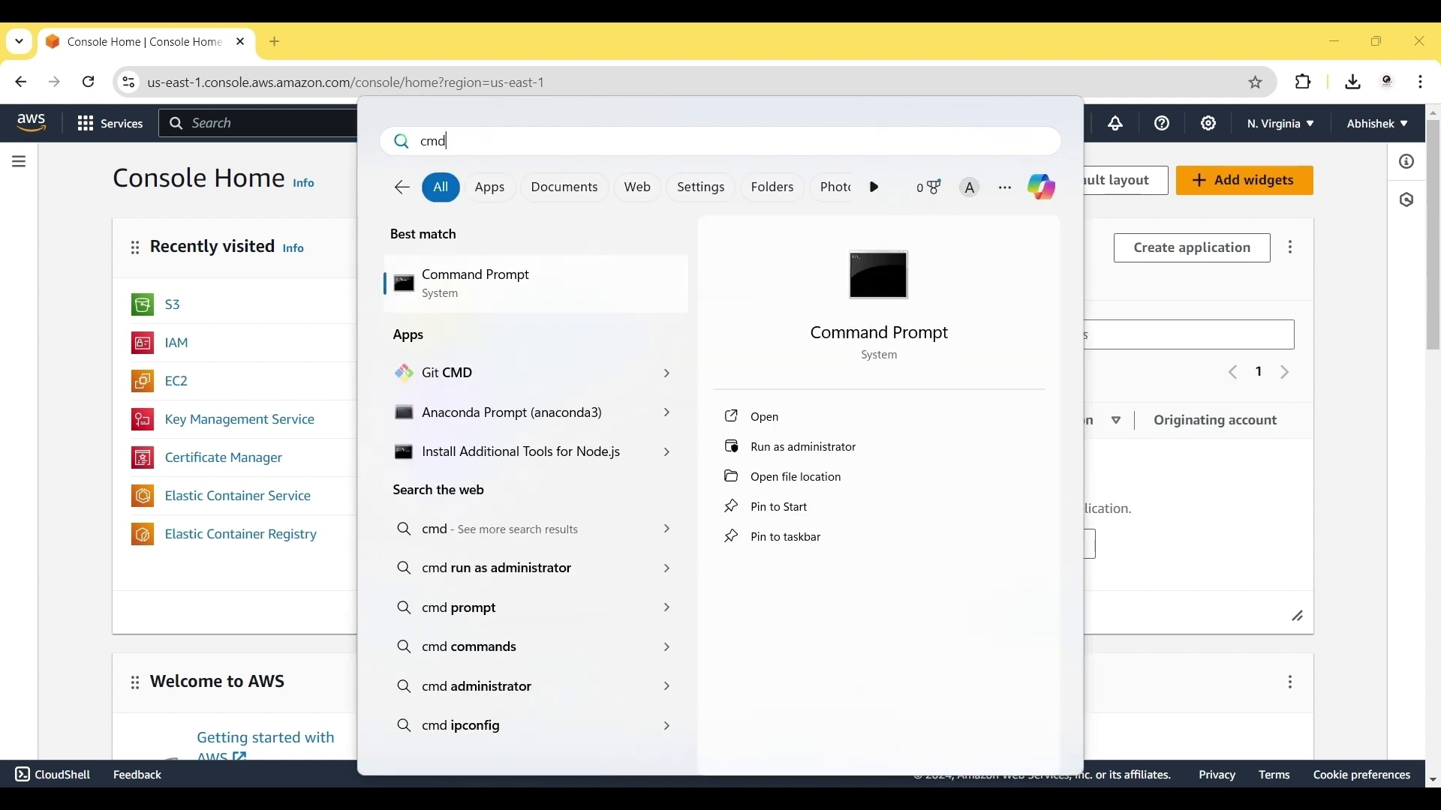
key(Return)
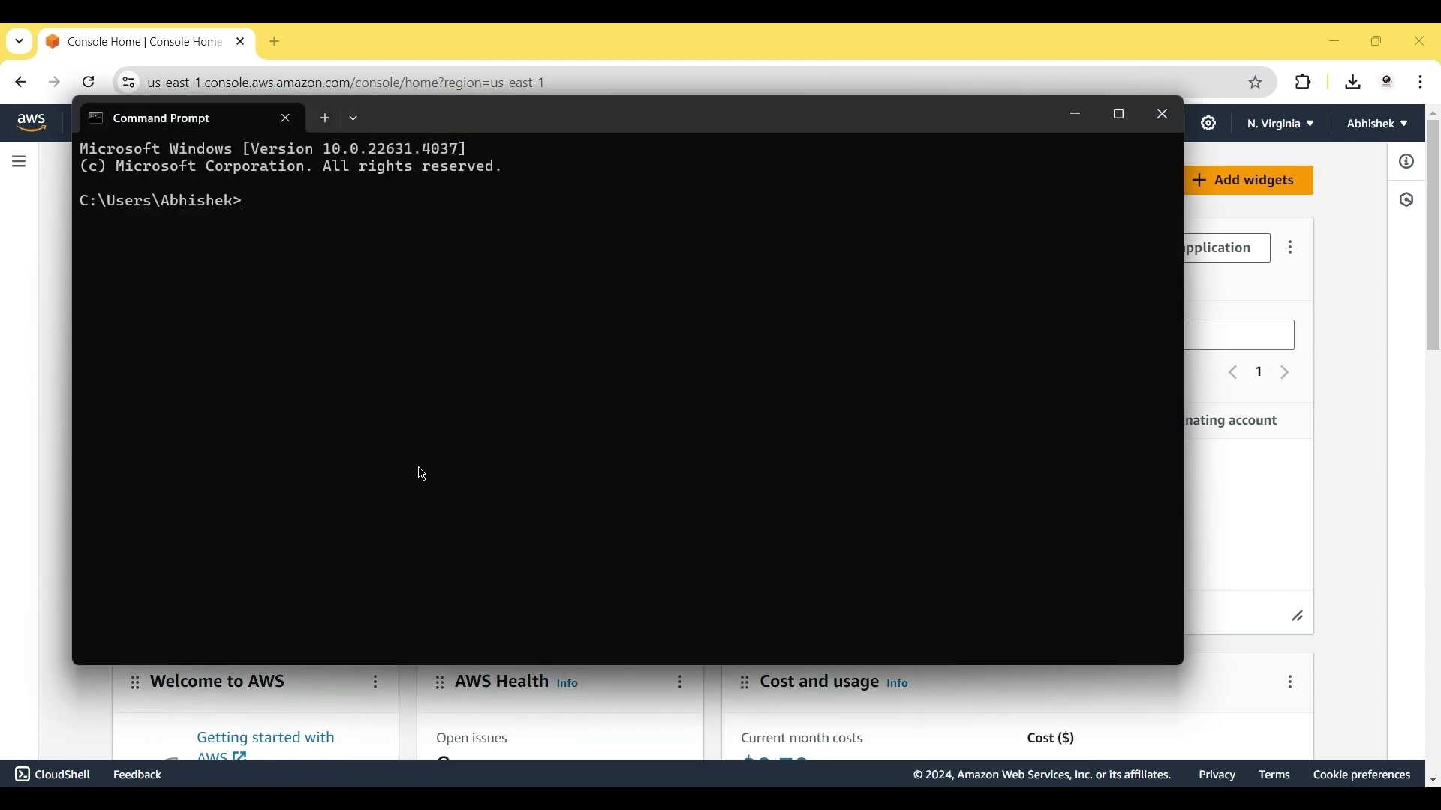
text(wsl --install)
click(1076, 114)
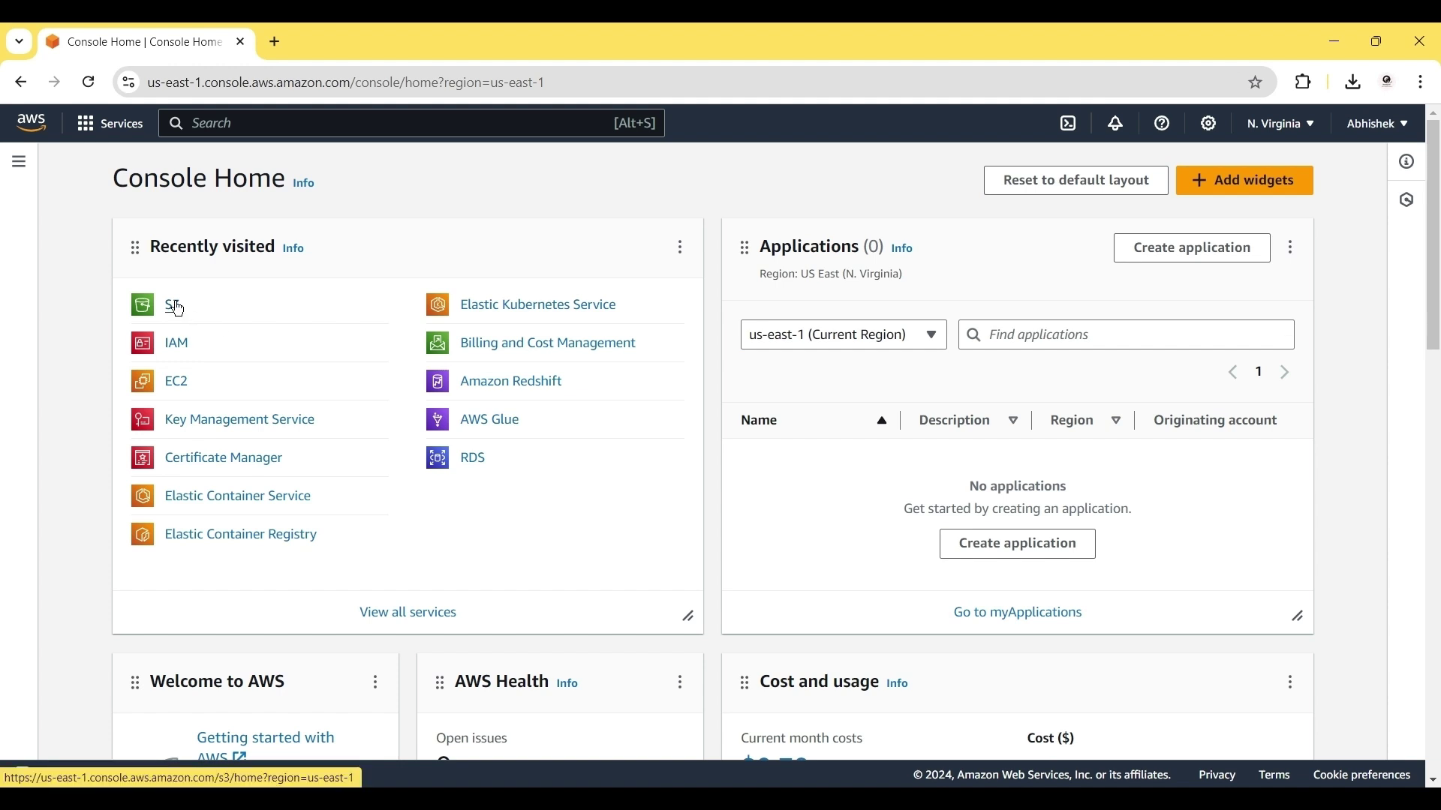
Open S3 and start creating a general purpose bucket named multipart-upload-0072
click(178, 308)
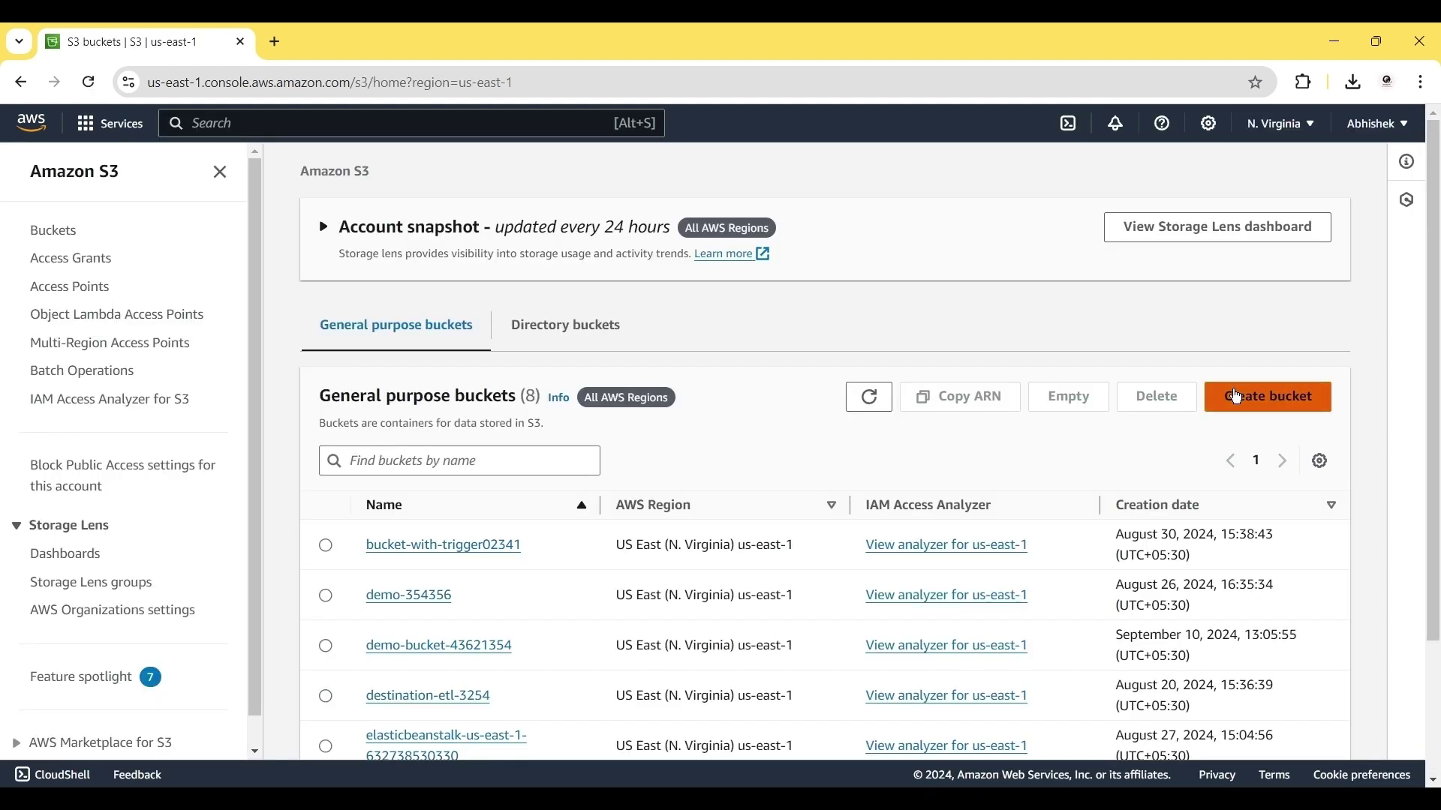
click(1240, 397)
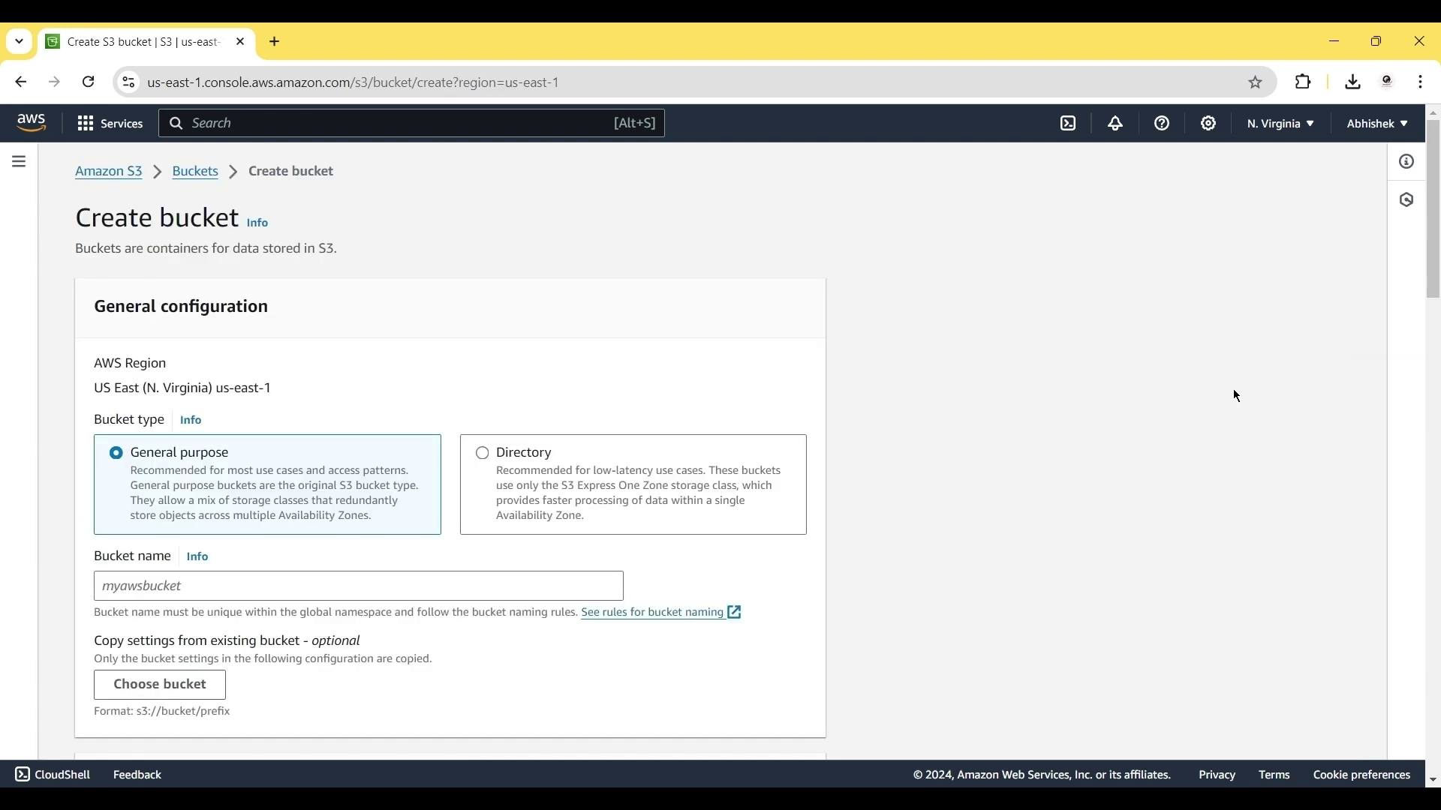
click(224, 592)
text(m)
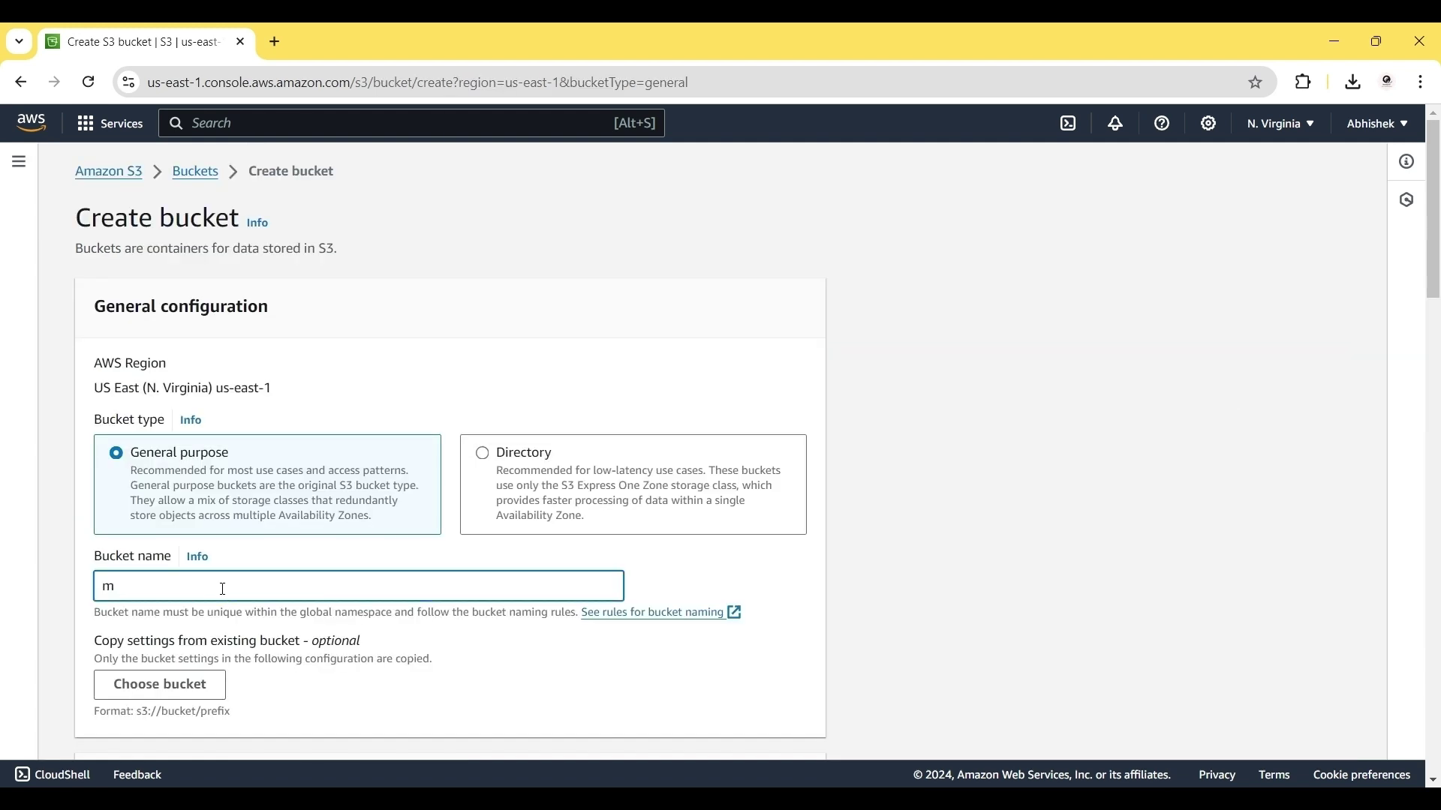
text(ultipart-upload-0072)
Enable Bucket Versioning with the other settings at their defaults, create the bucket, and open multipart-upload-0072
scroll(354, 638, down, 6)
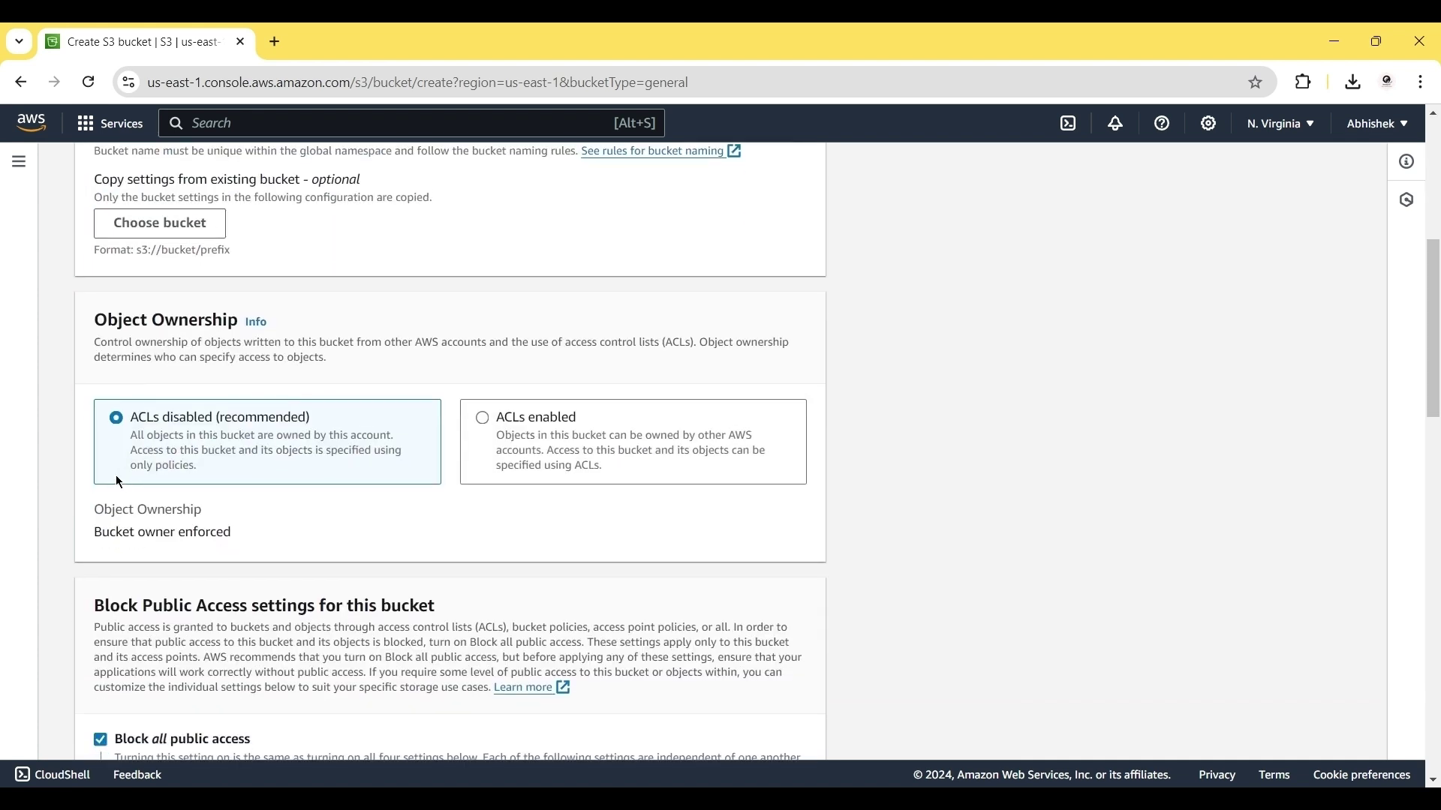
scroll(240, 445, down, 3)
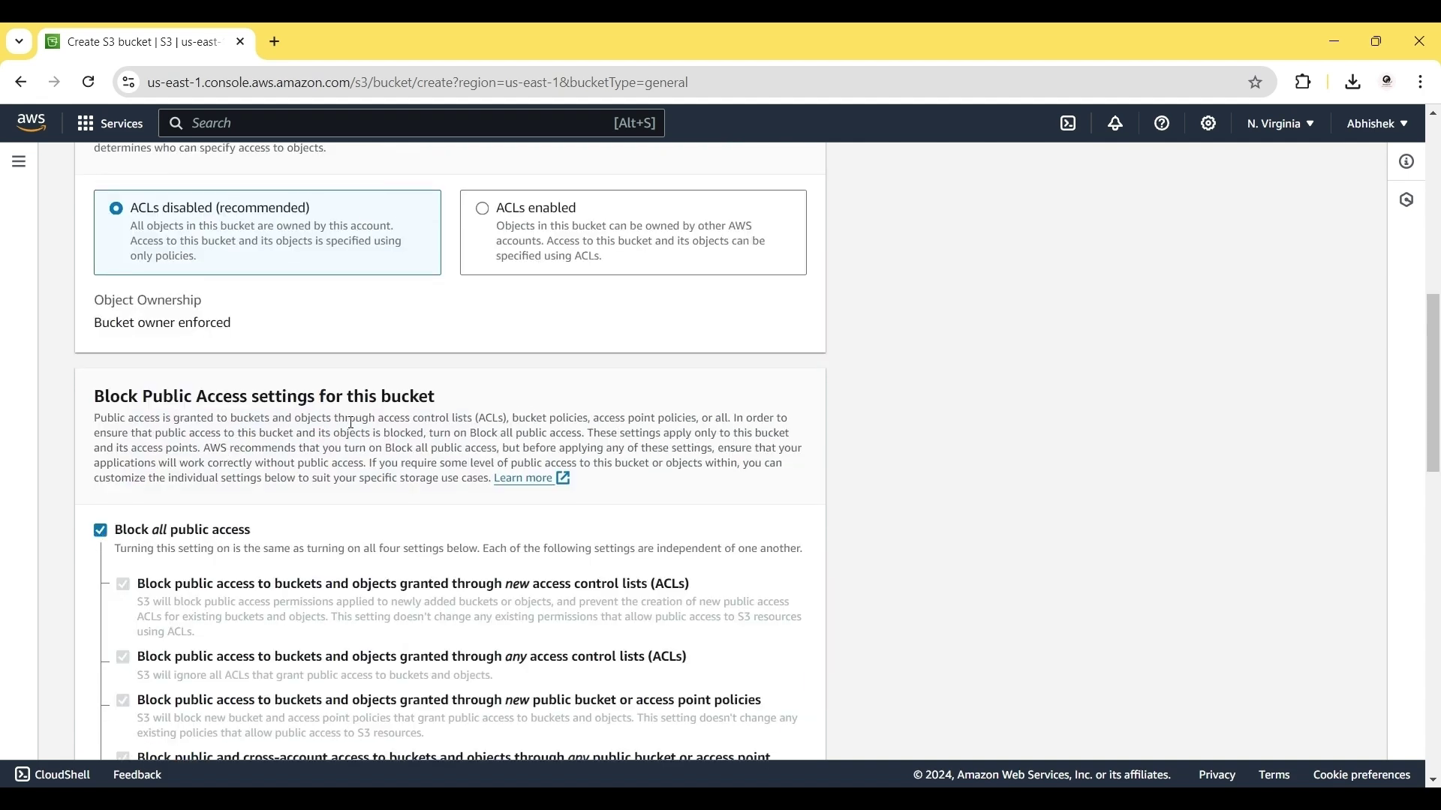
scroll(349, 422, down, 10)
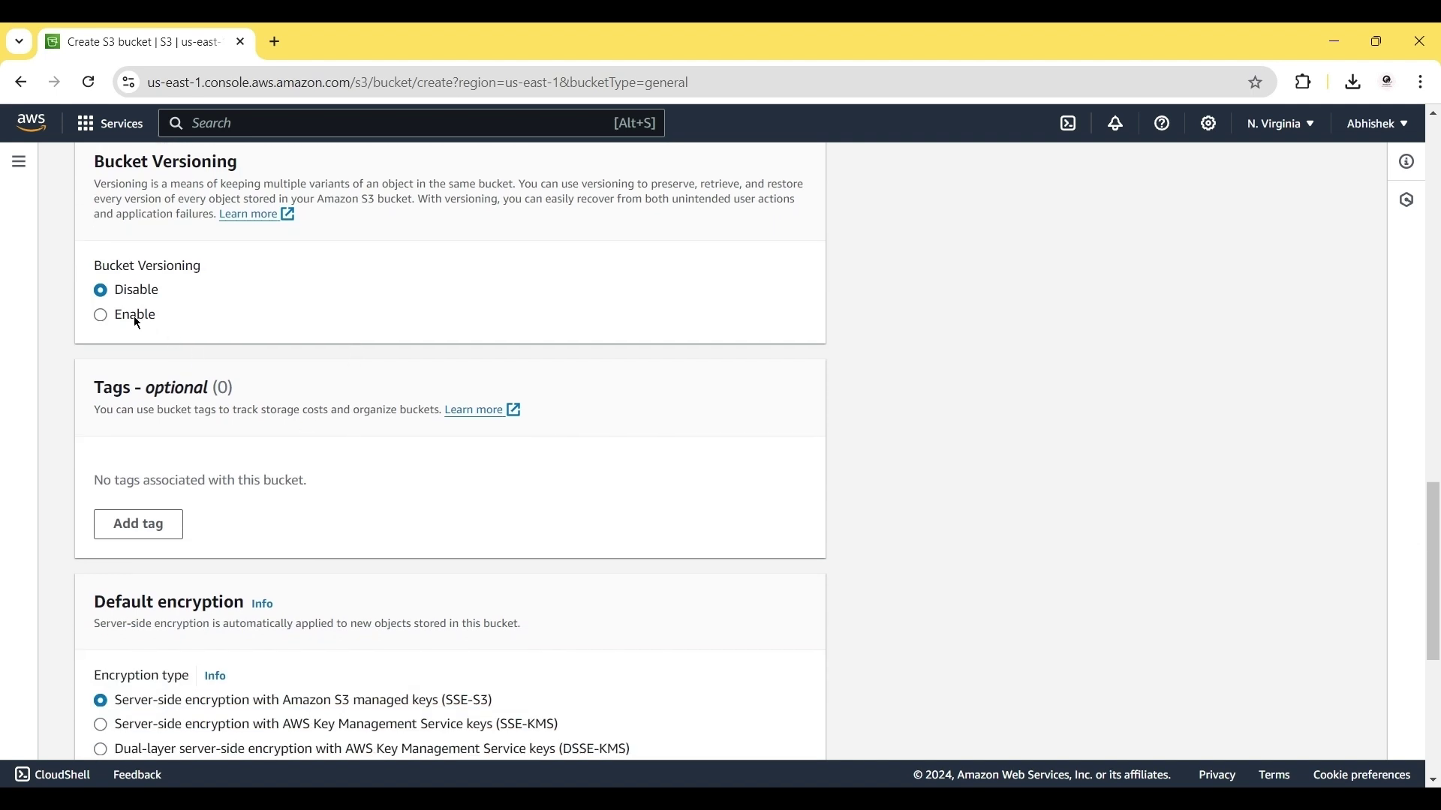
click(147, 315)
scroll(337, 322, down, 6)
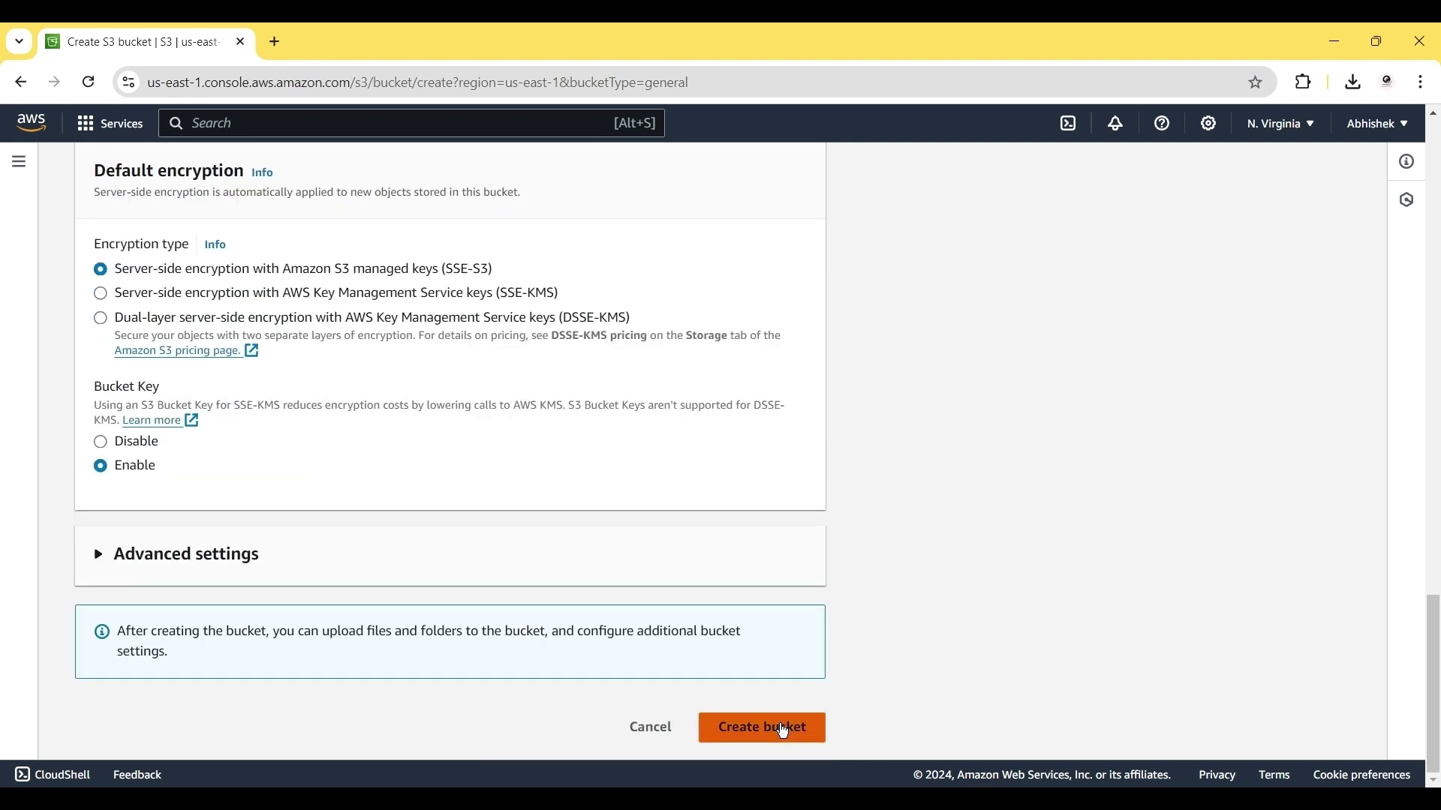
click(784, 732)
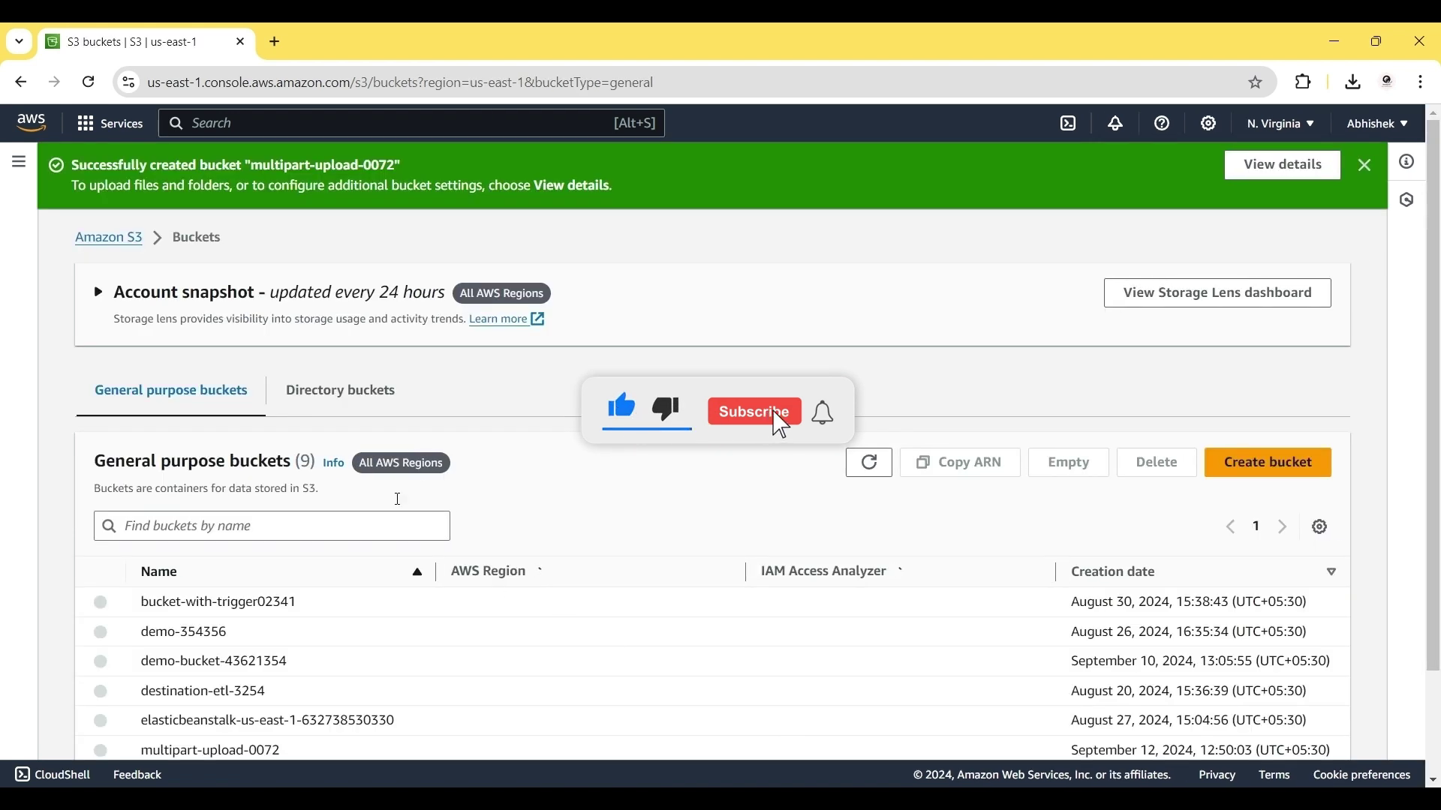
scroll(424, 478, down, 2)
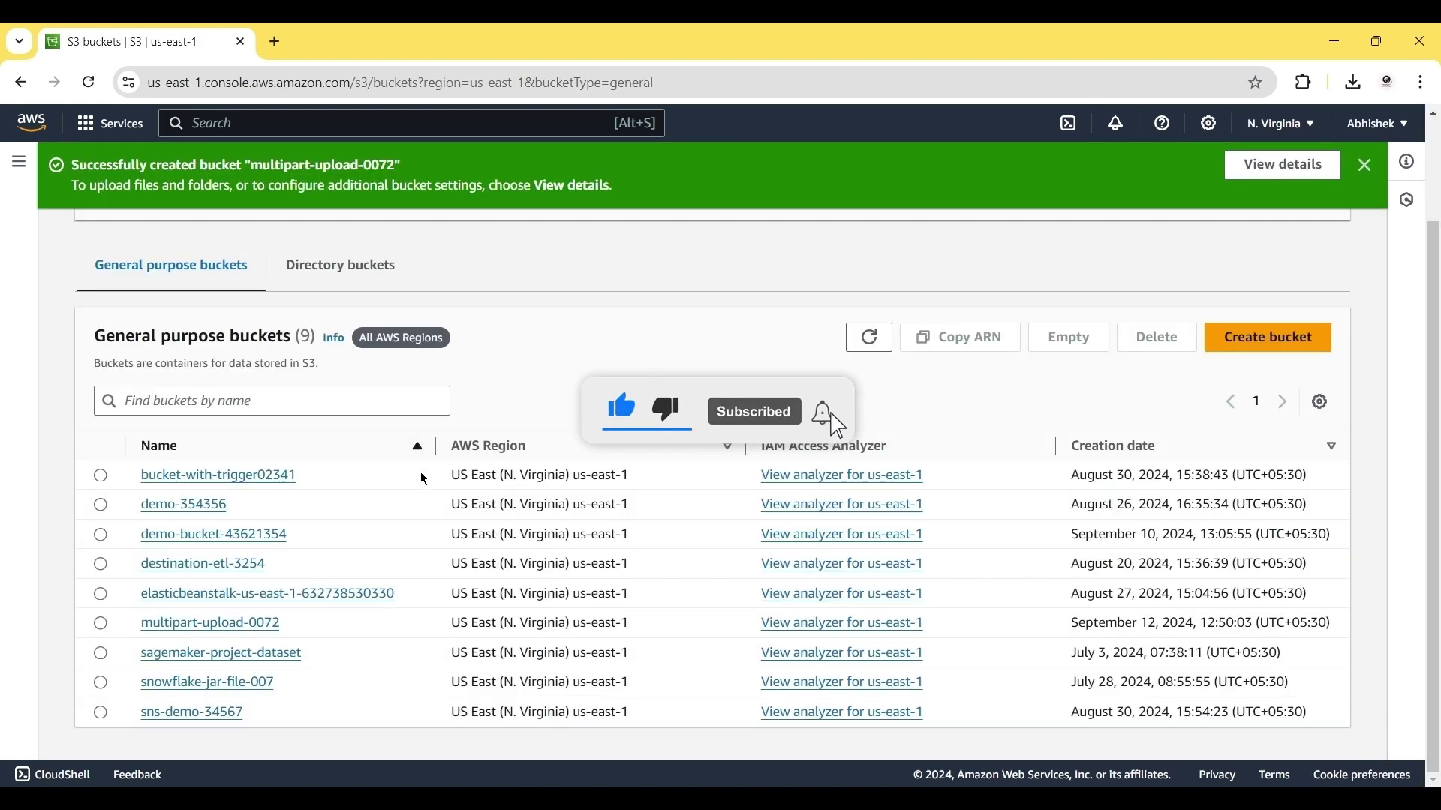
click(230, 628)
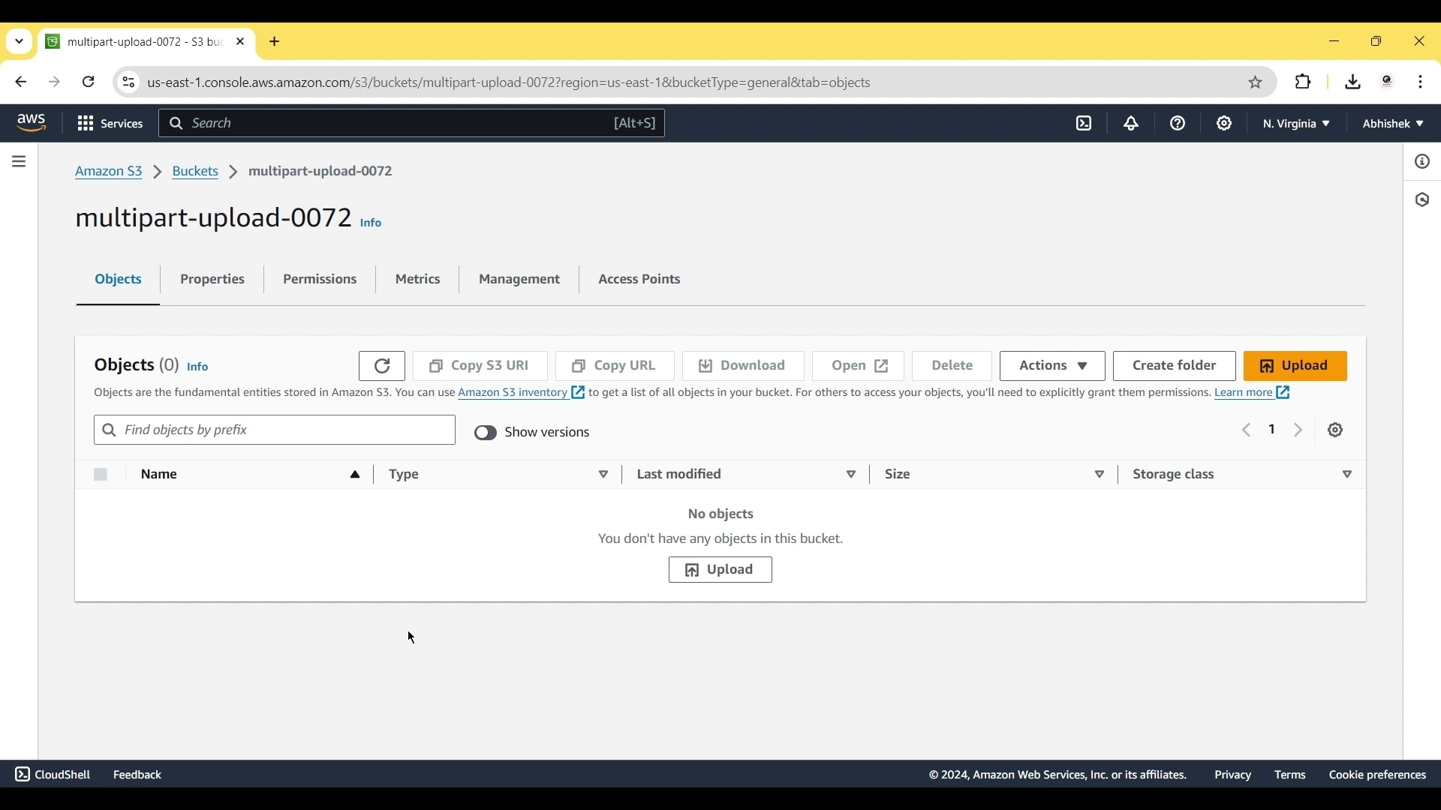
Search the console for iam, open the IAM service in a new browser tab, and switch to it
click(211, 128)
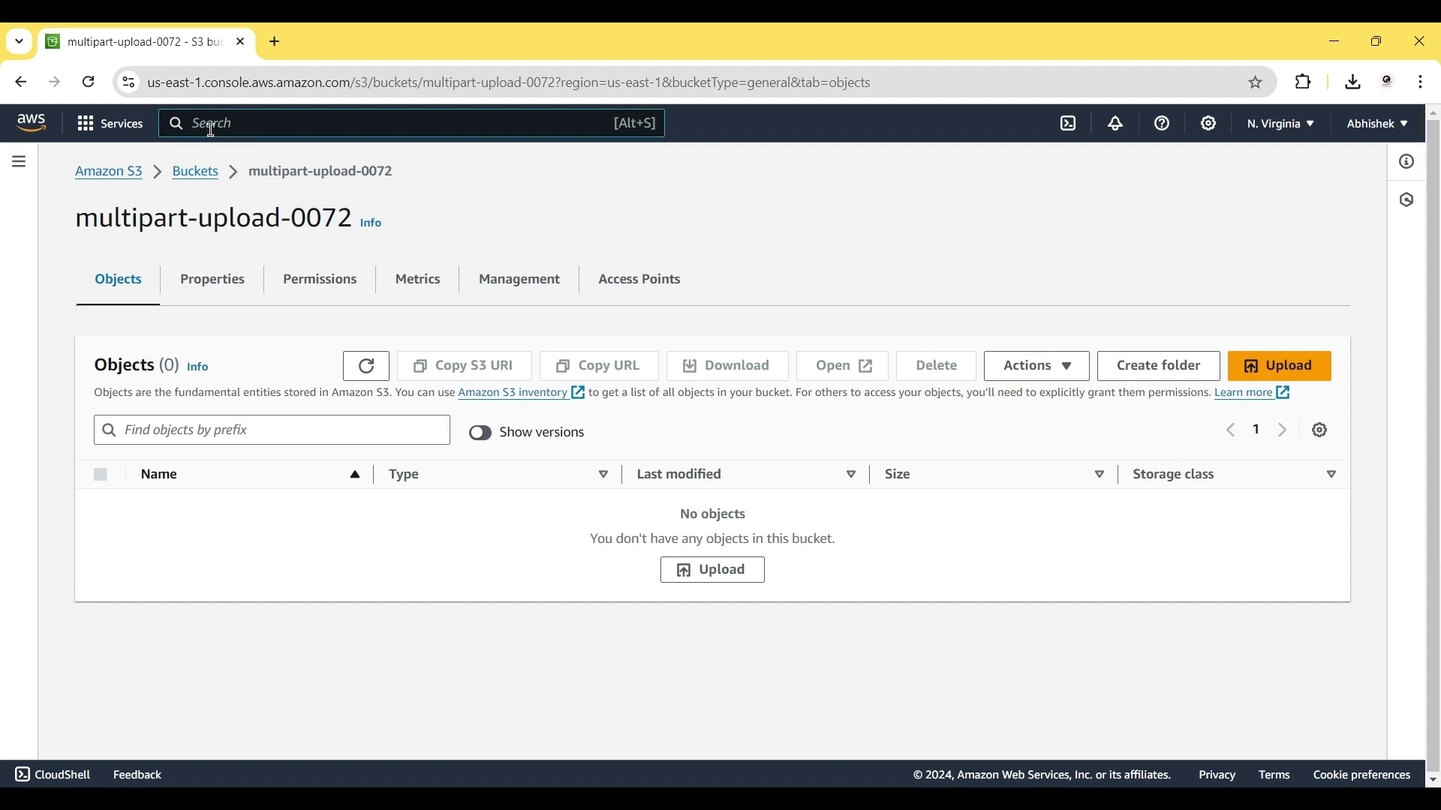
text(iam)
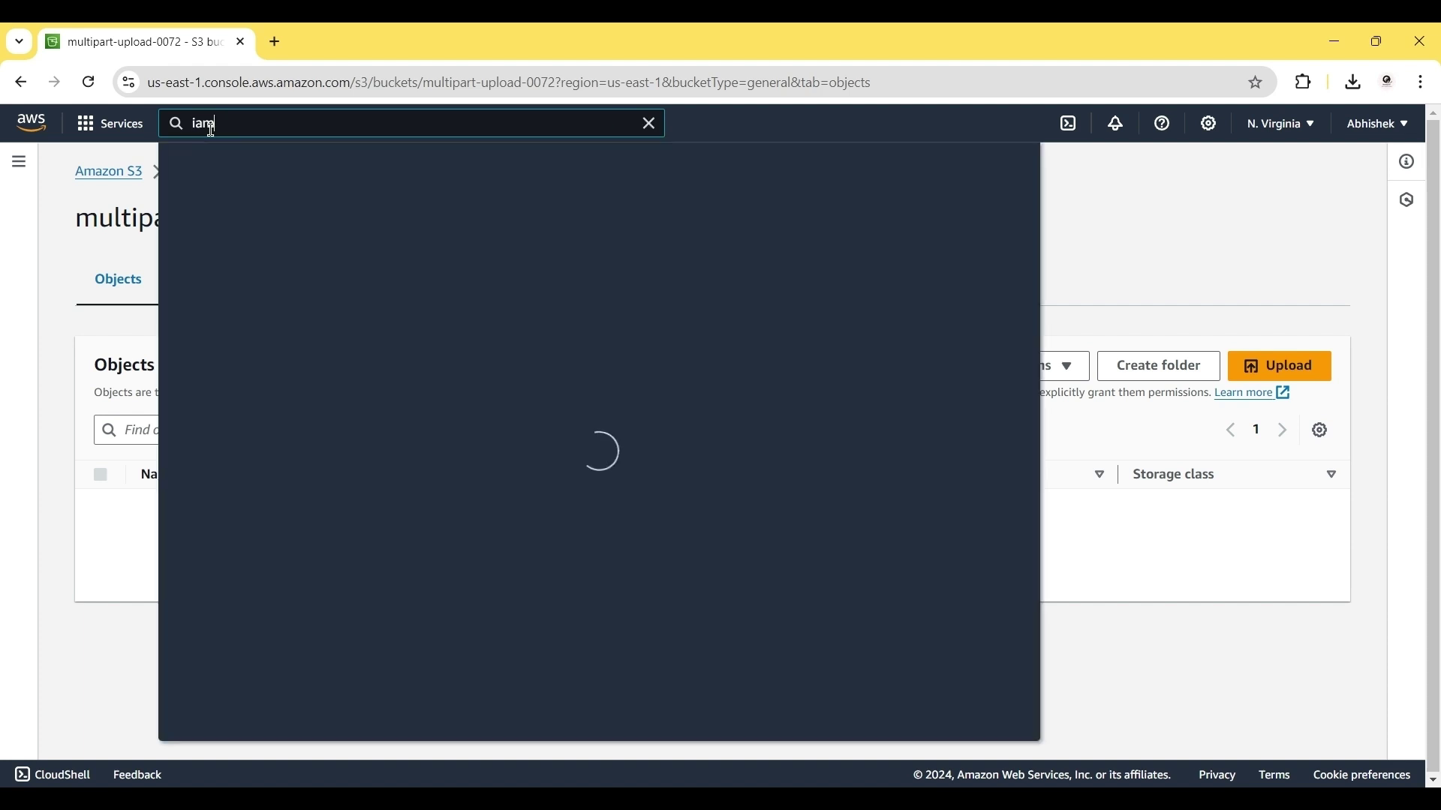
right_click(456, 272)
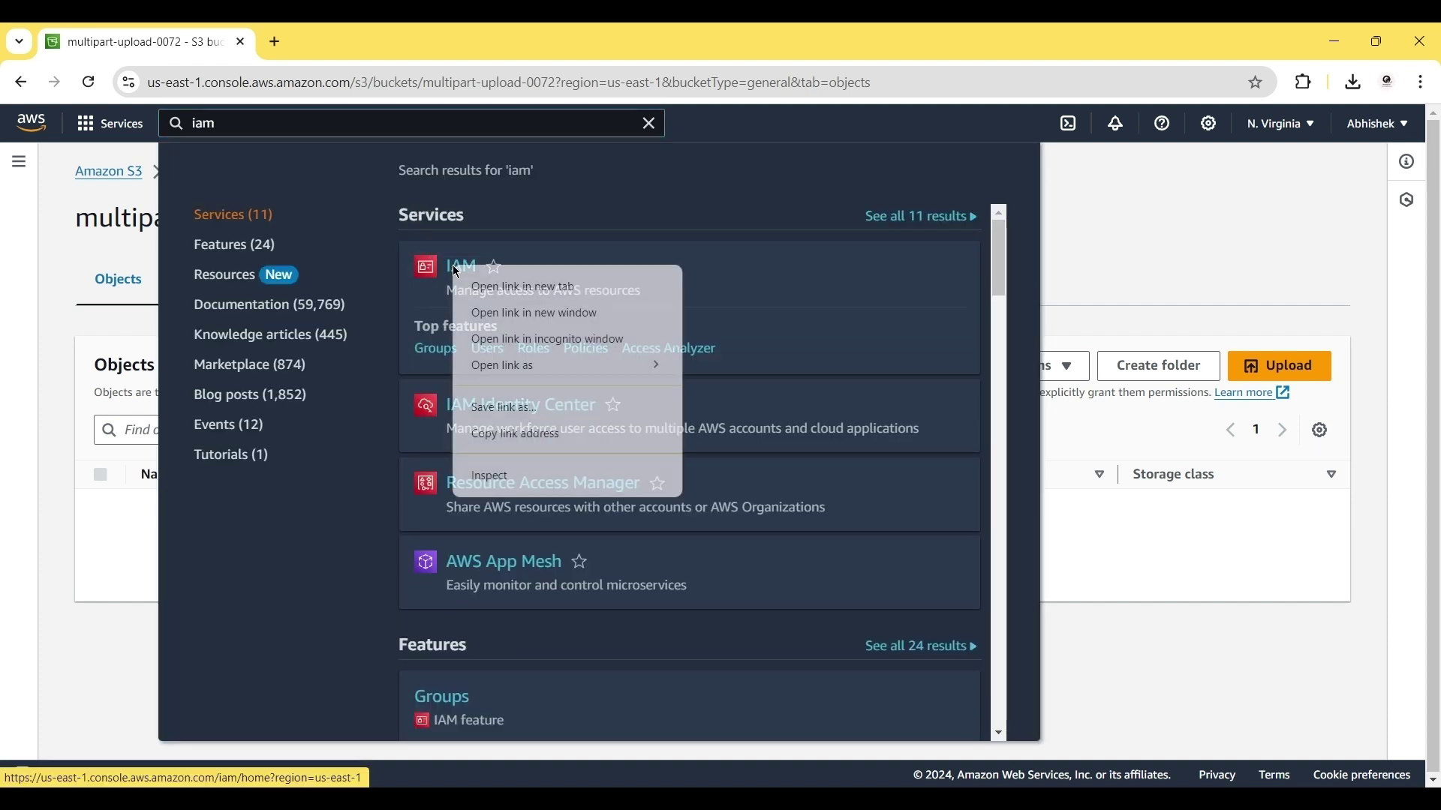
click(499, 287)
click(377, 56)
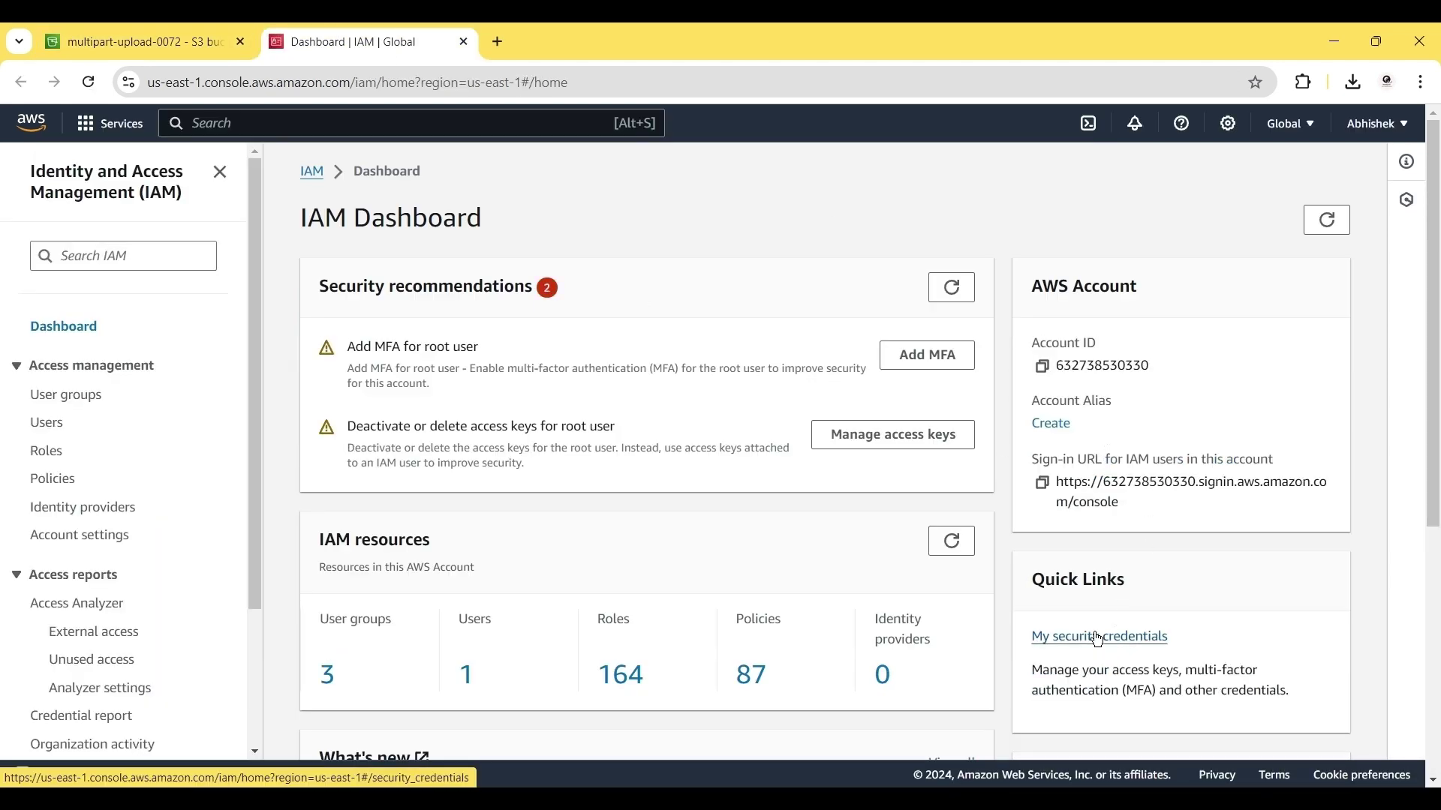
Create a new root user access key from My security credentials, acknowledging the best-practice warning, and download its .csv file
click(1100, 639)
scroll(891, 621, down, 5)
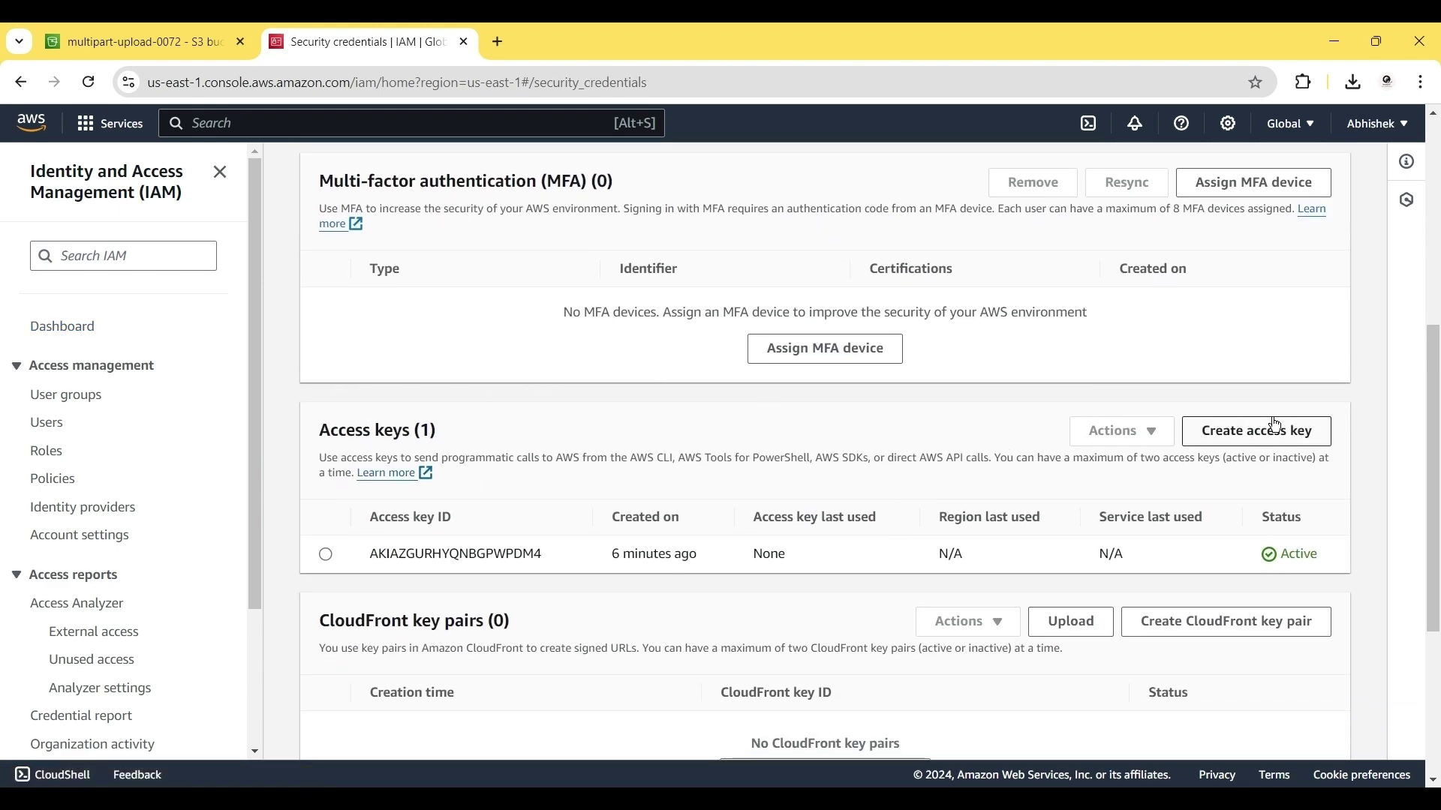
click(1310, 434)
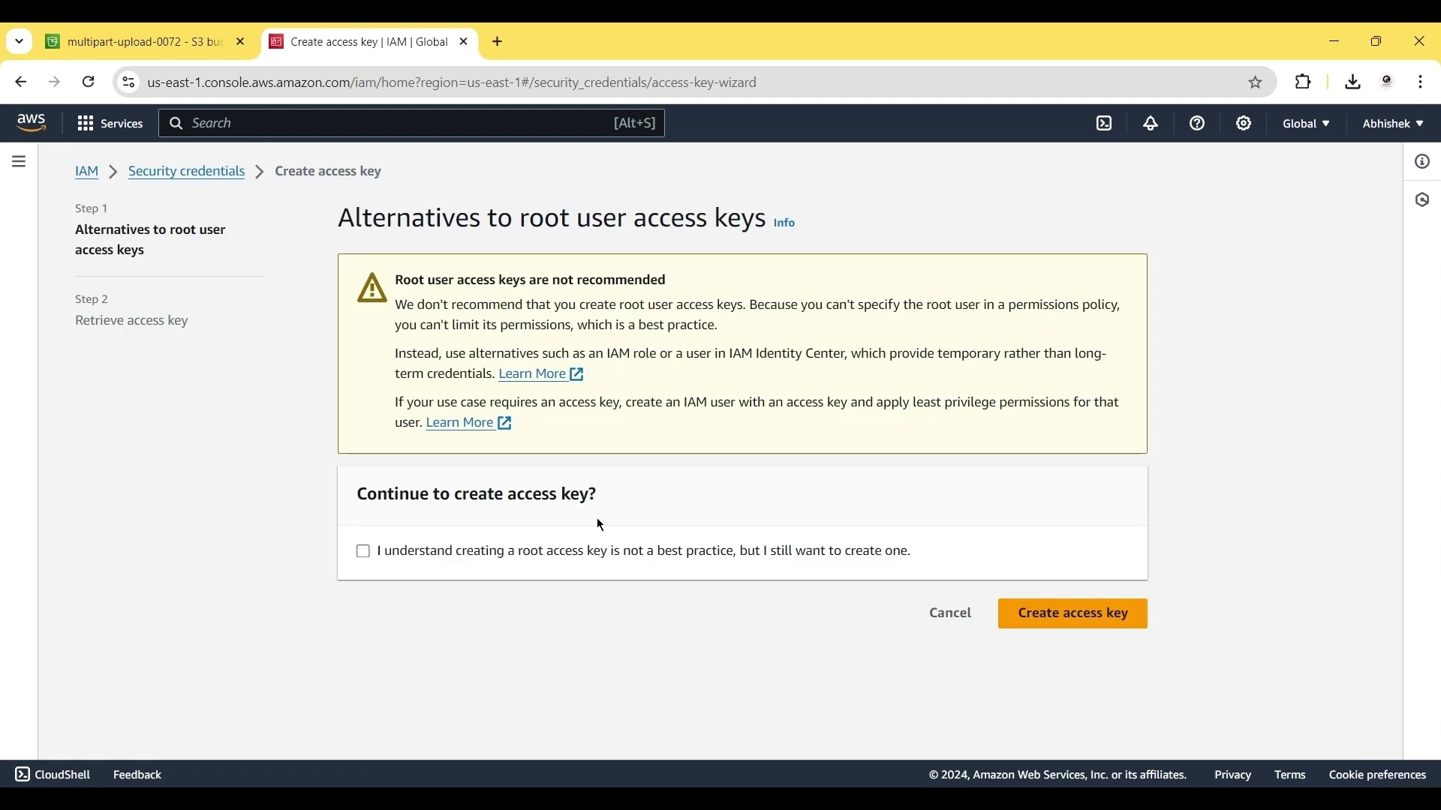
click(363, 555)
click(1067, 625)
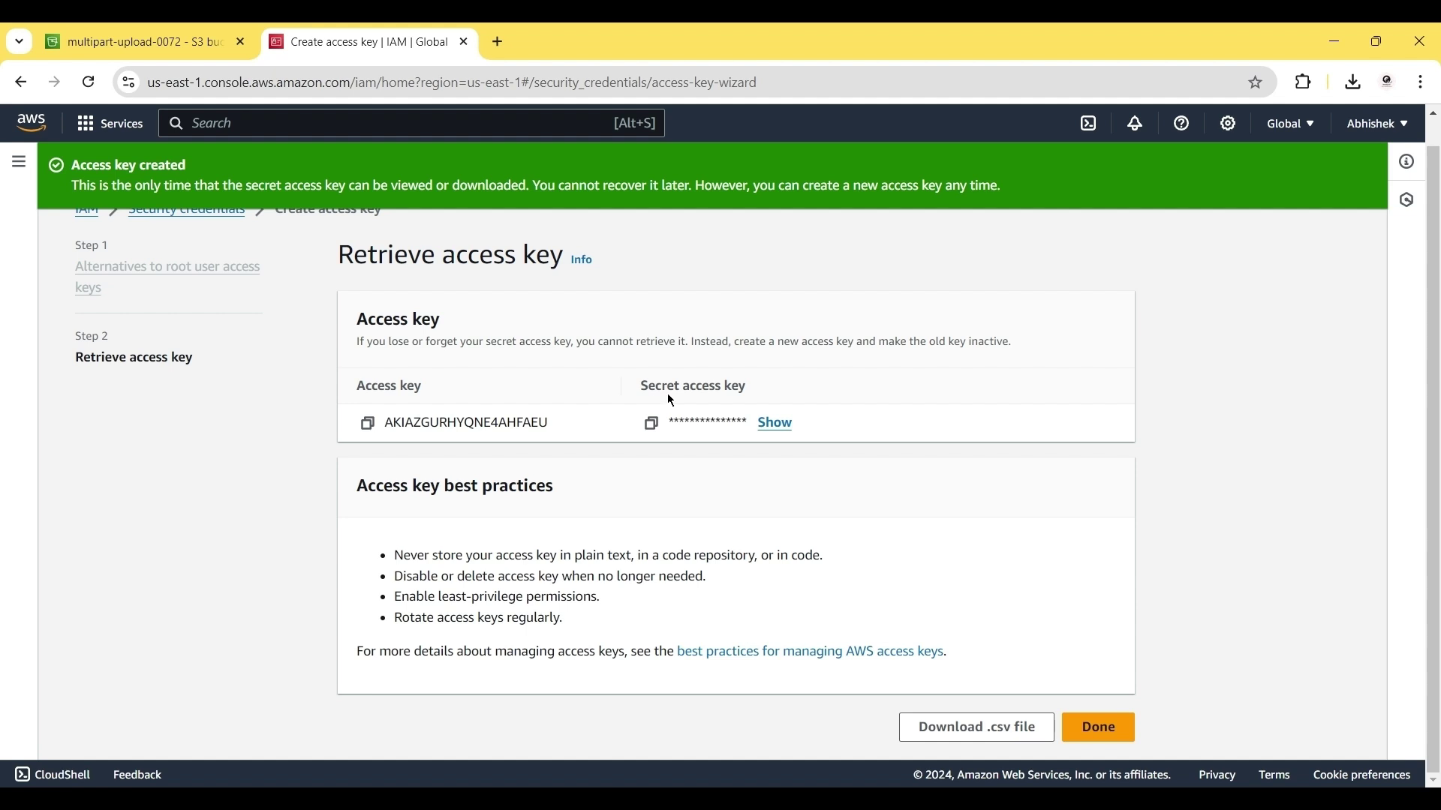
click(959, 731)
Switch to File Explorer, open Command Prompt in the multipart-upload folder, and start wsl with a cleared screen
key(alt+Tab)
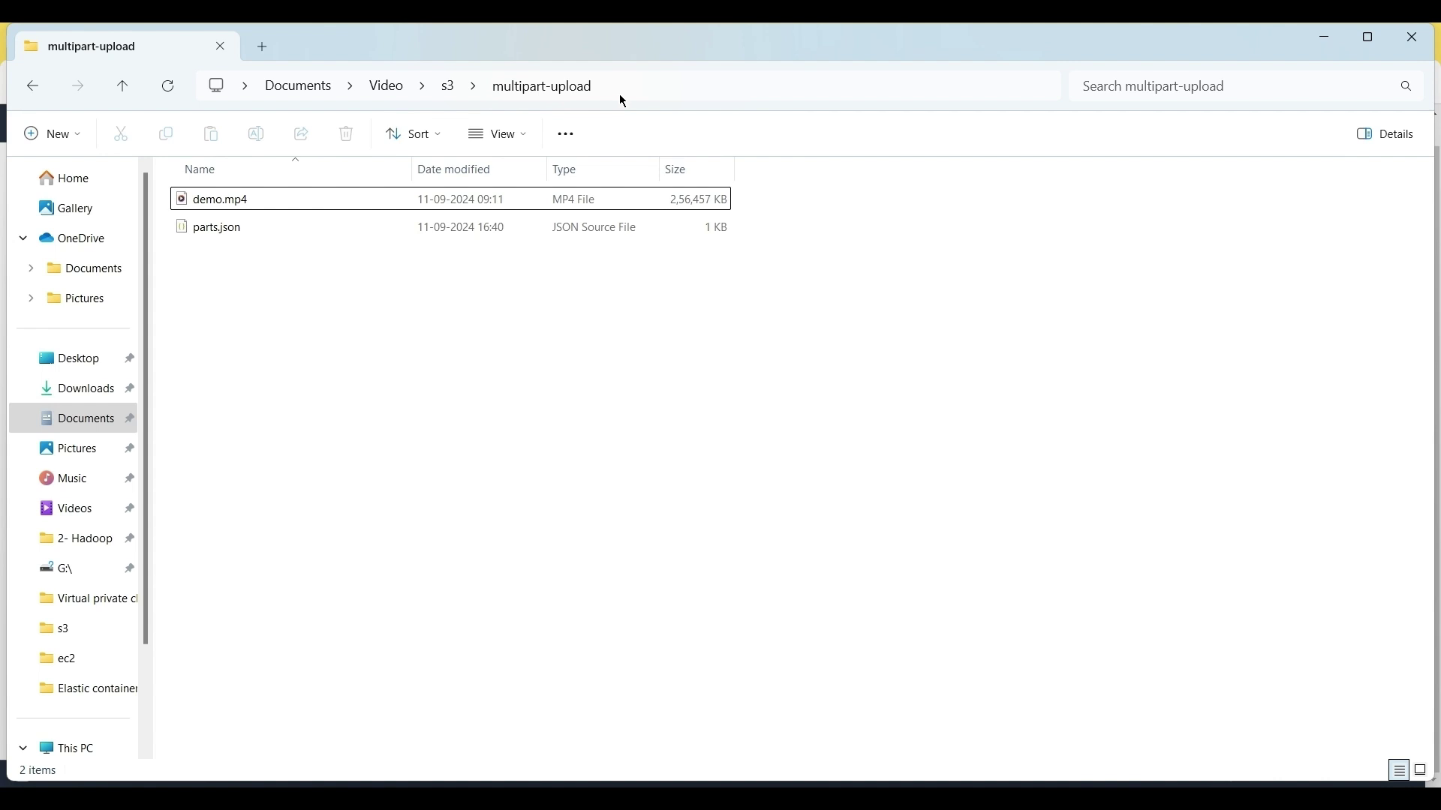
click(622, 96)
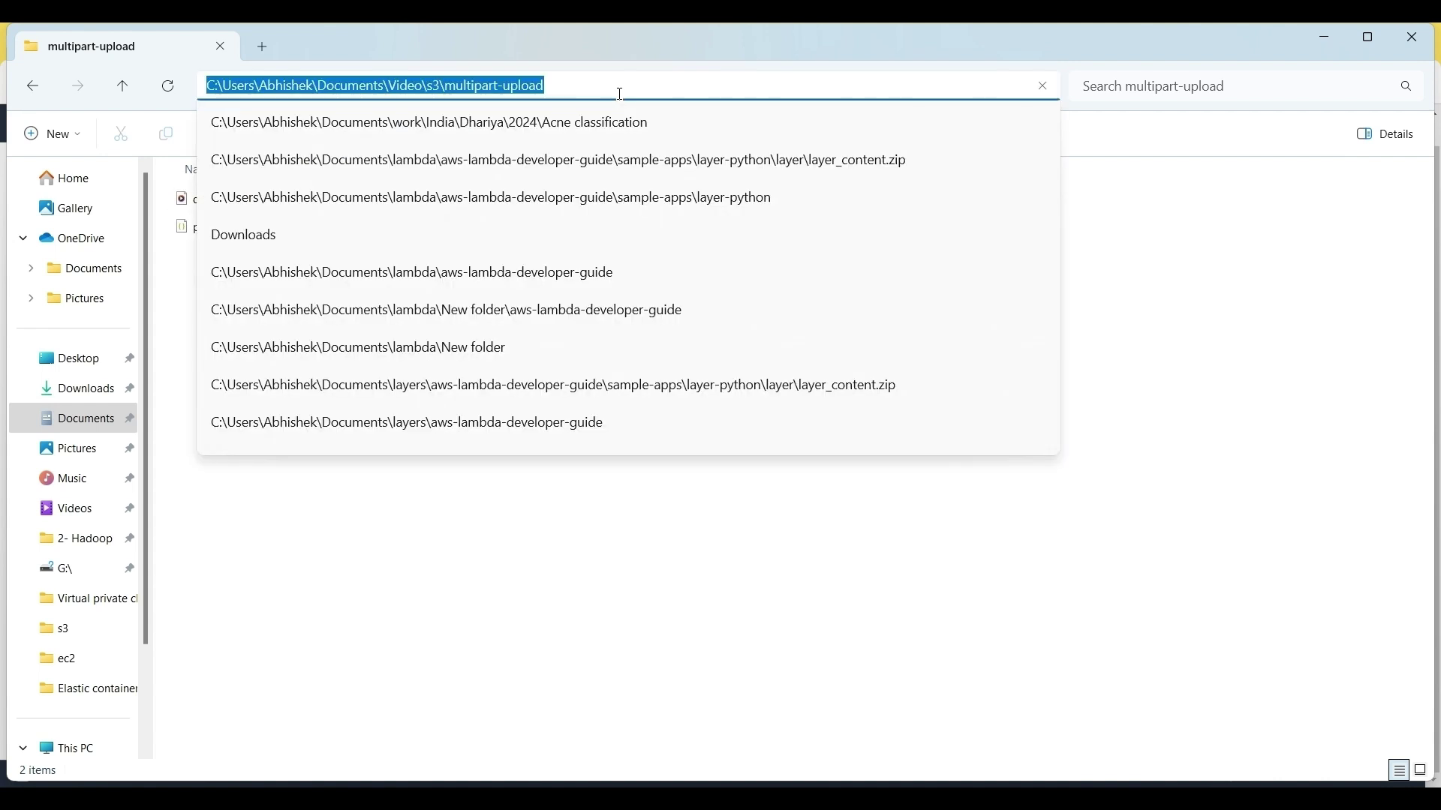
text(cmd)
key(Return)
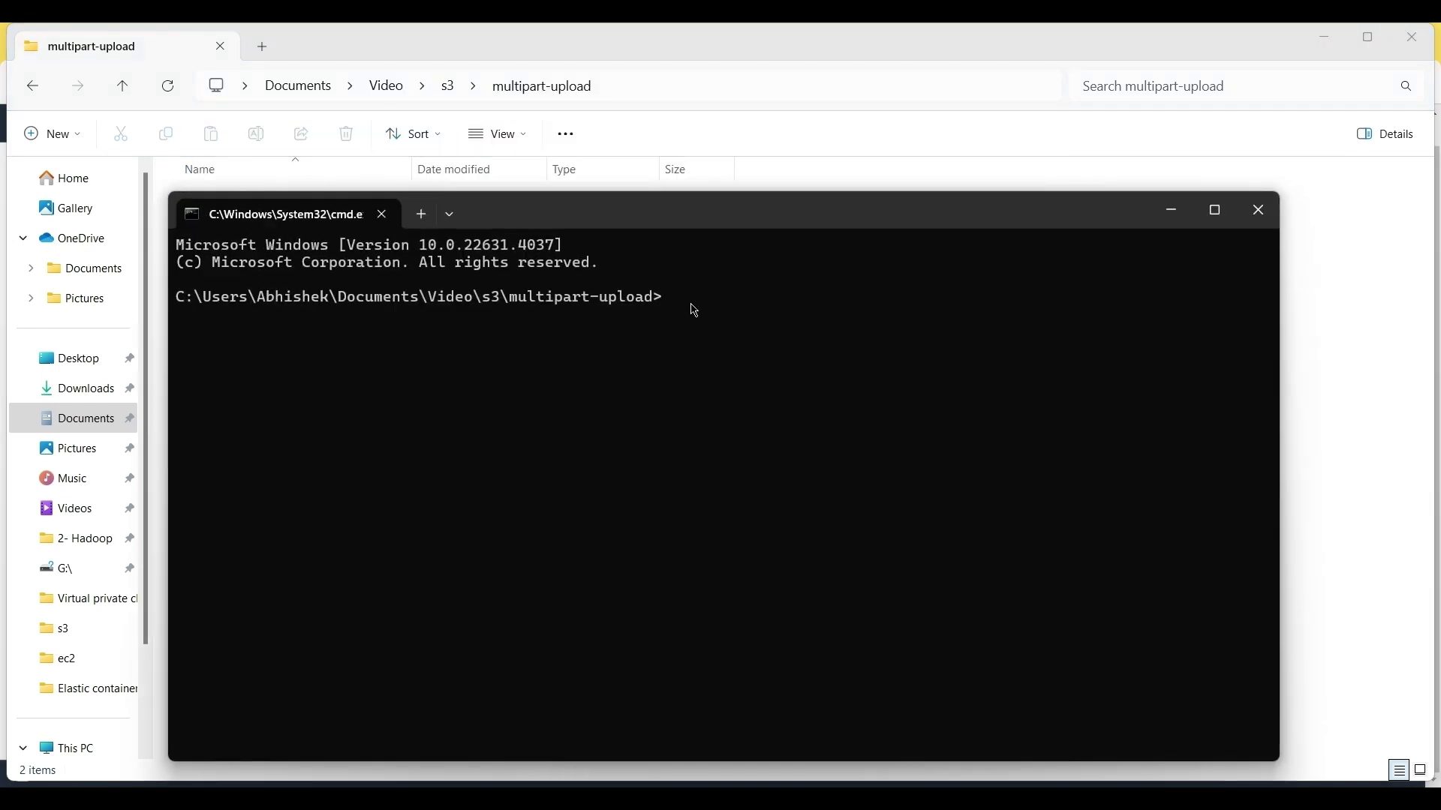
text(wsl)
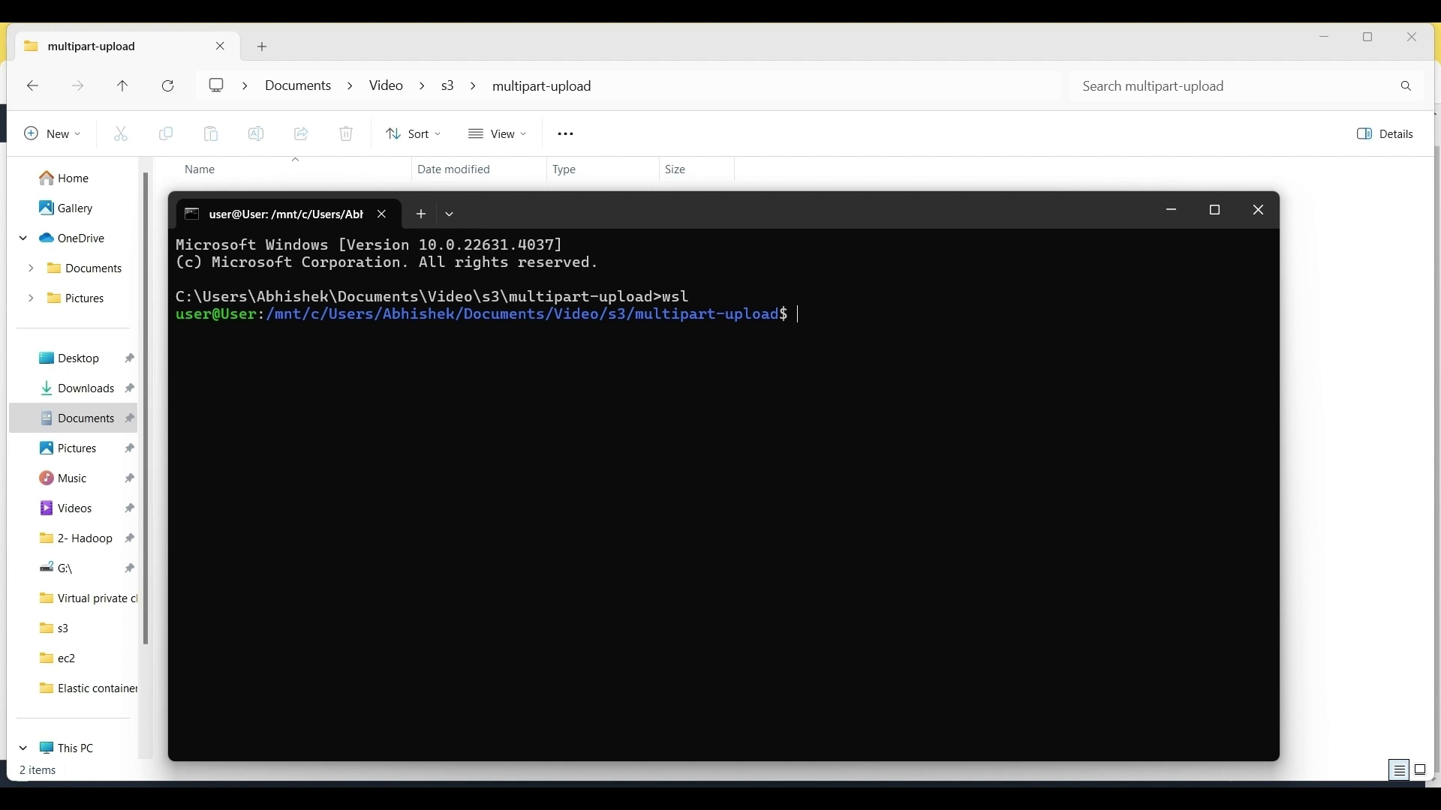
text(clear)
key(Return)
key(Return)
key(Return)
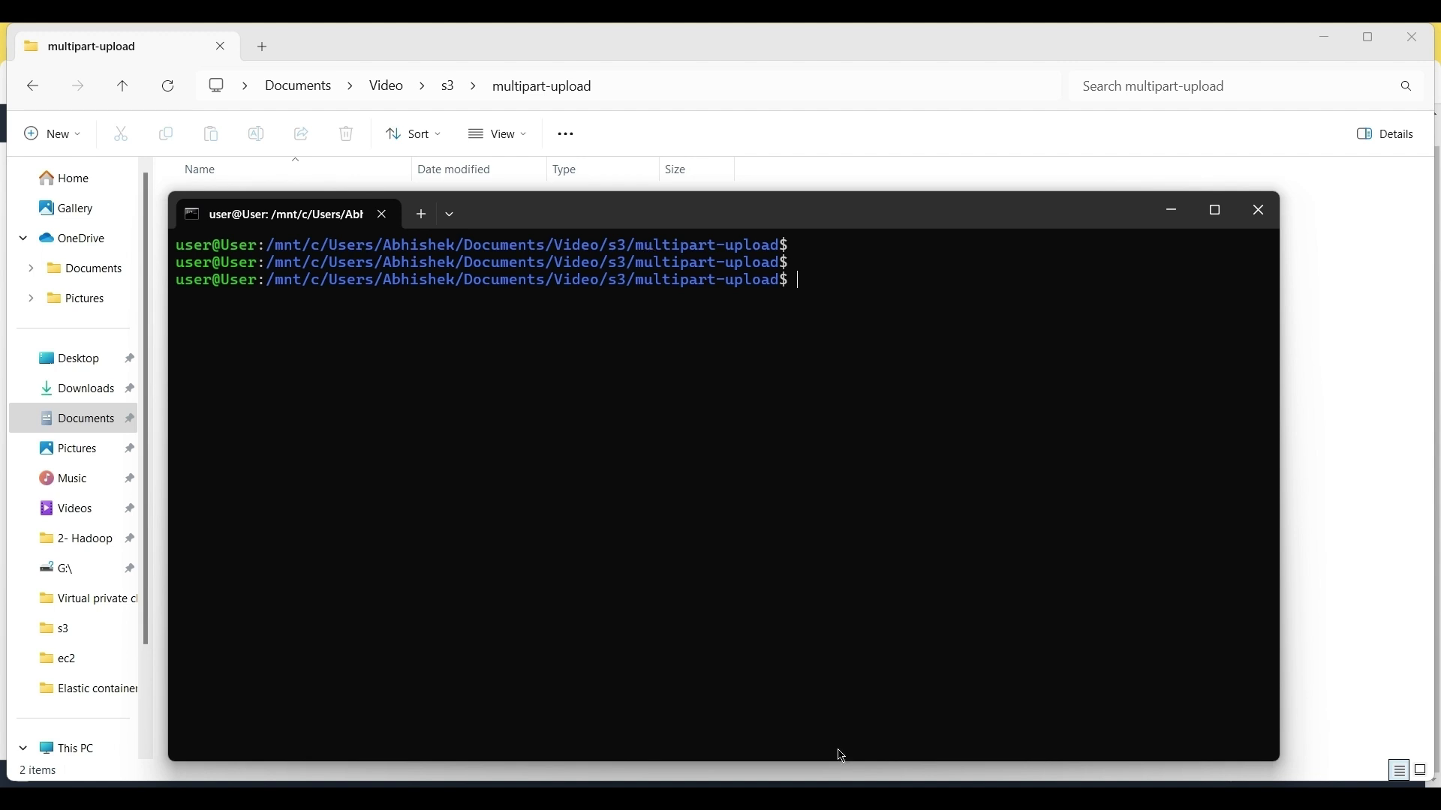
Copy the AWS CLI install command from the PowerPoint Commands slide, run sudo snap install aws-cli in the terminal, and enter the sudo password
click(841, 784)
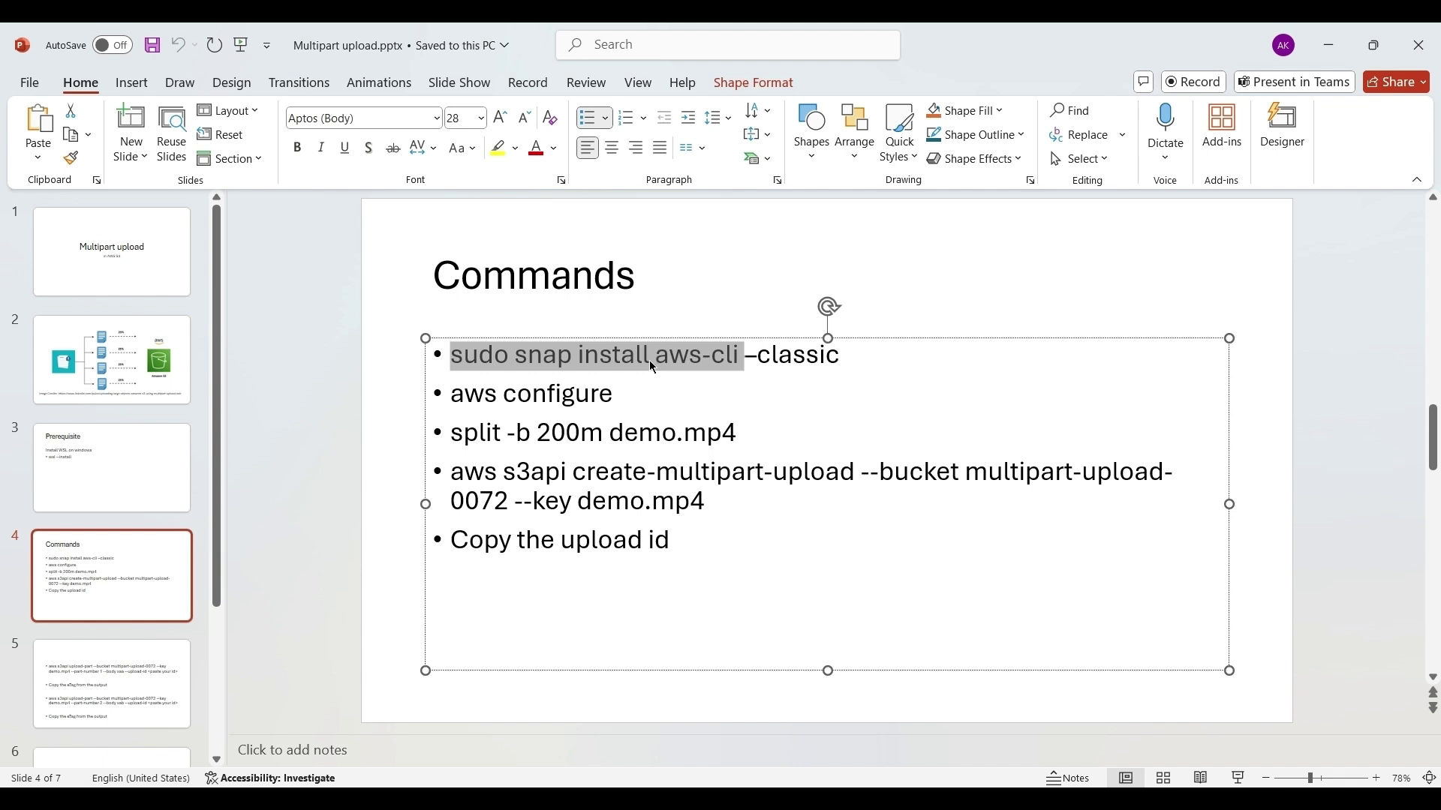
click(968, 785)
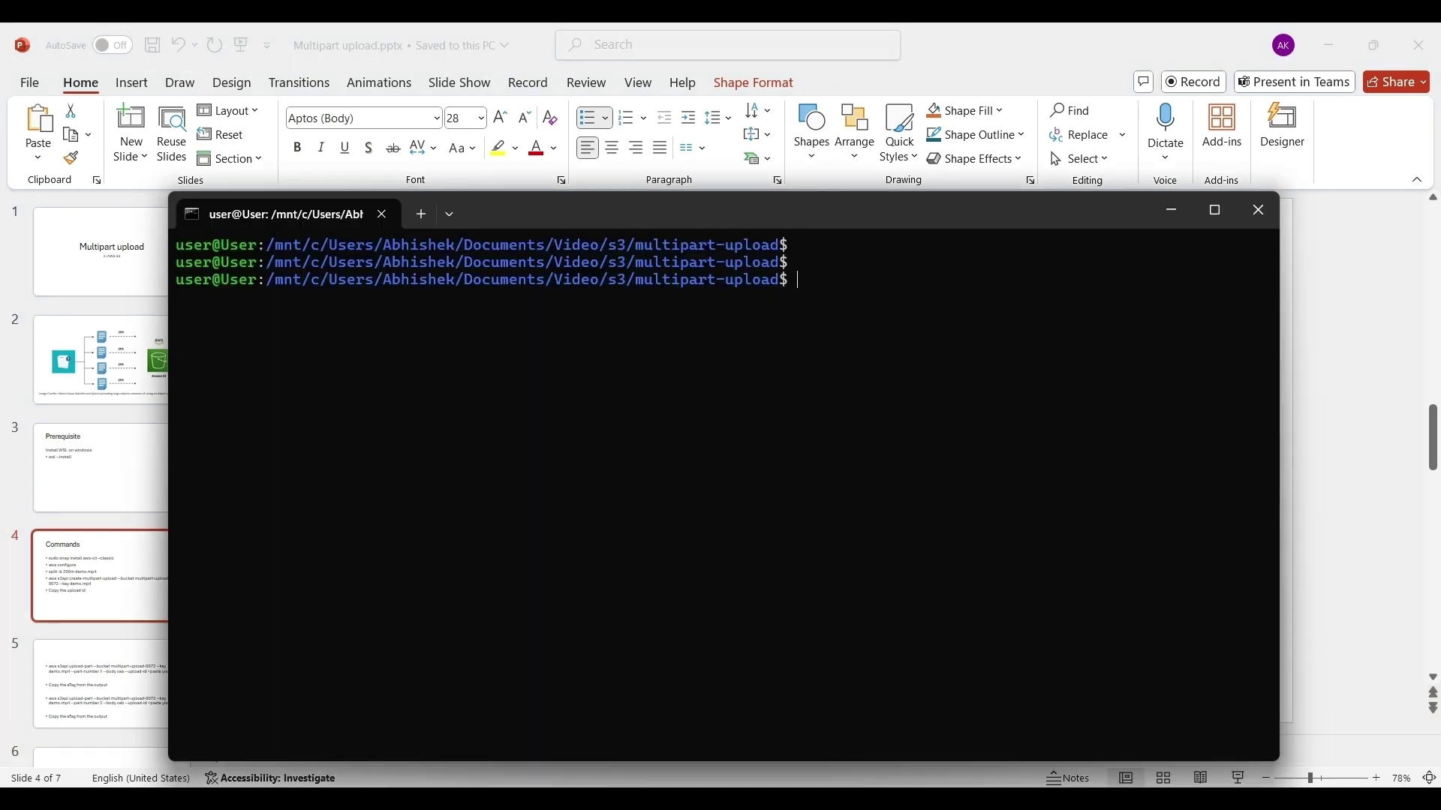
right_click(924, 539)
key(Right)
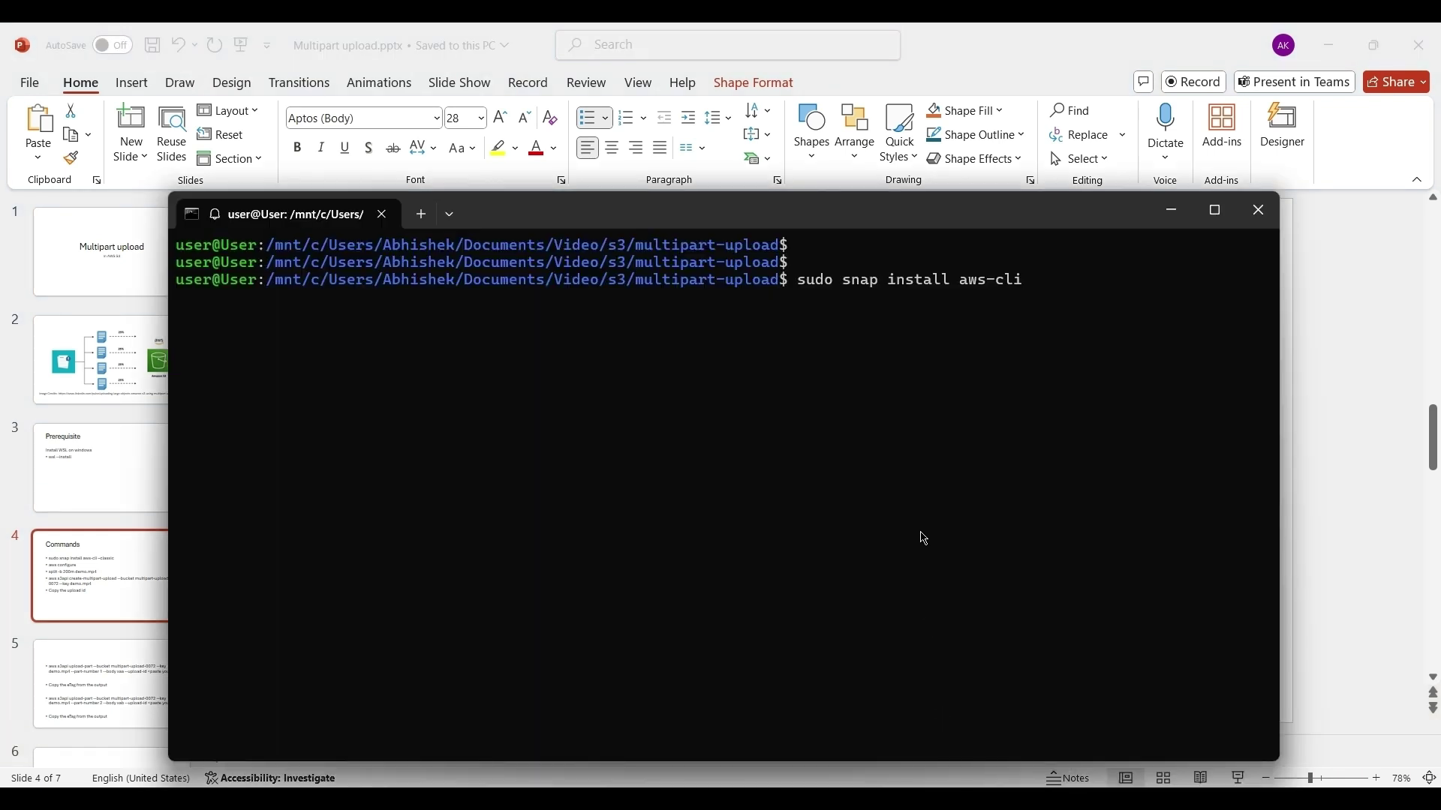
key(Return)
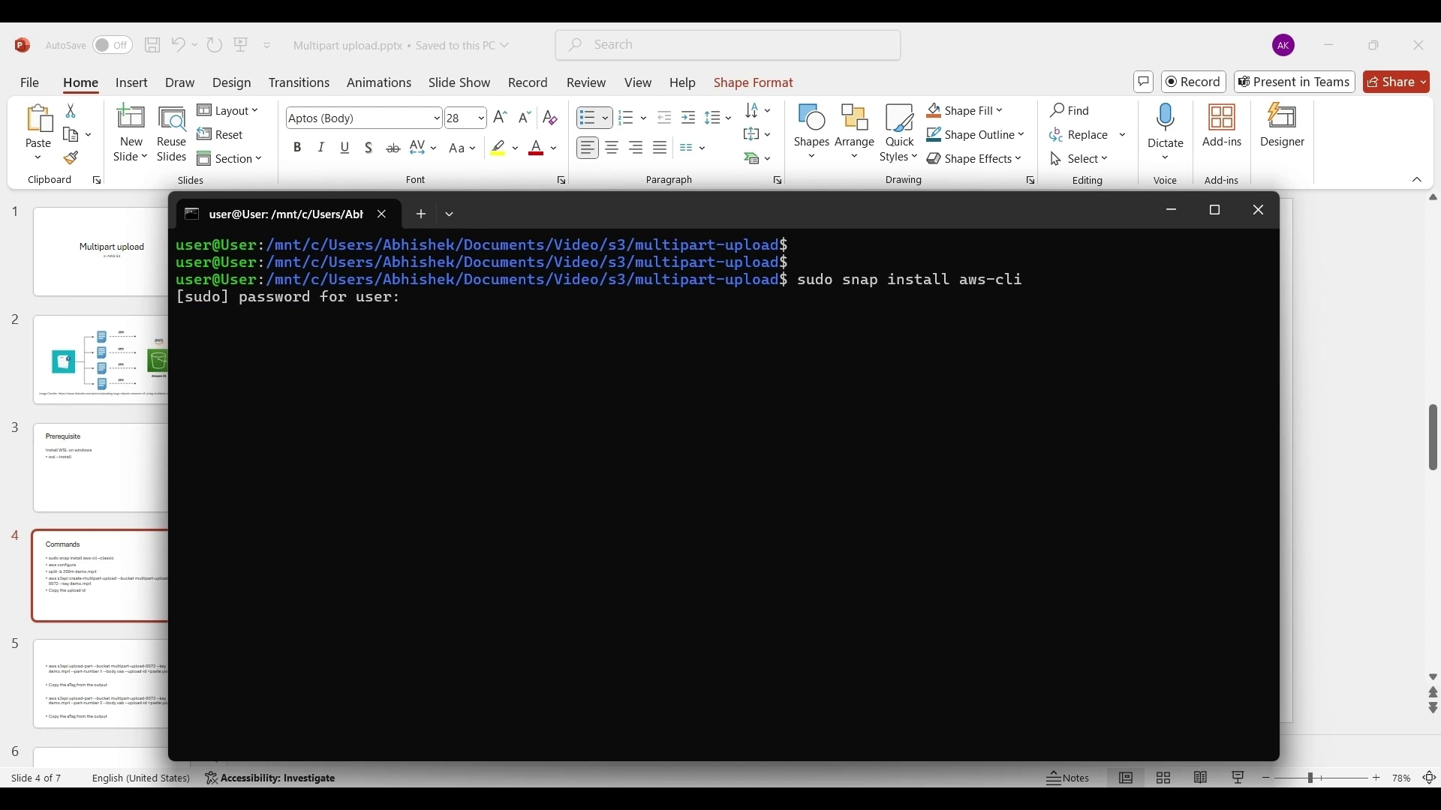
key(Return)
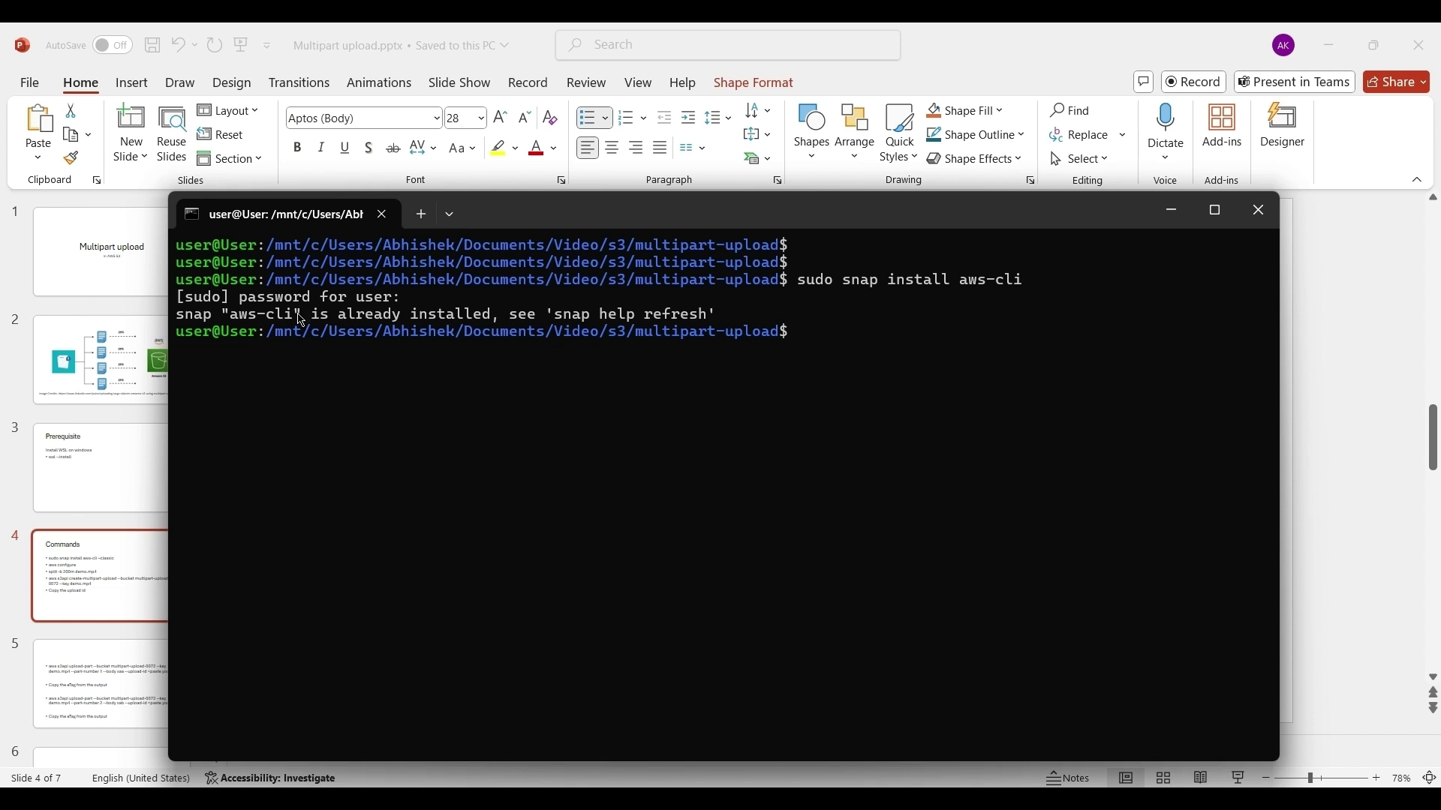
drag(298, 321, 301, 321)
Run aws configure and enter the AWS Access Key ID copied from the IAM access key page
text(aws configure)
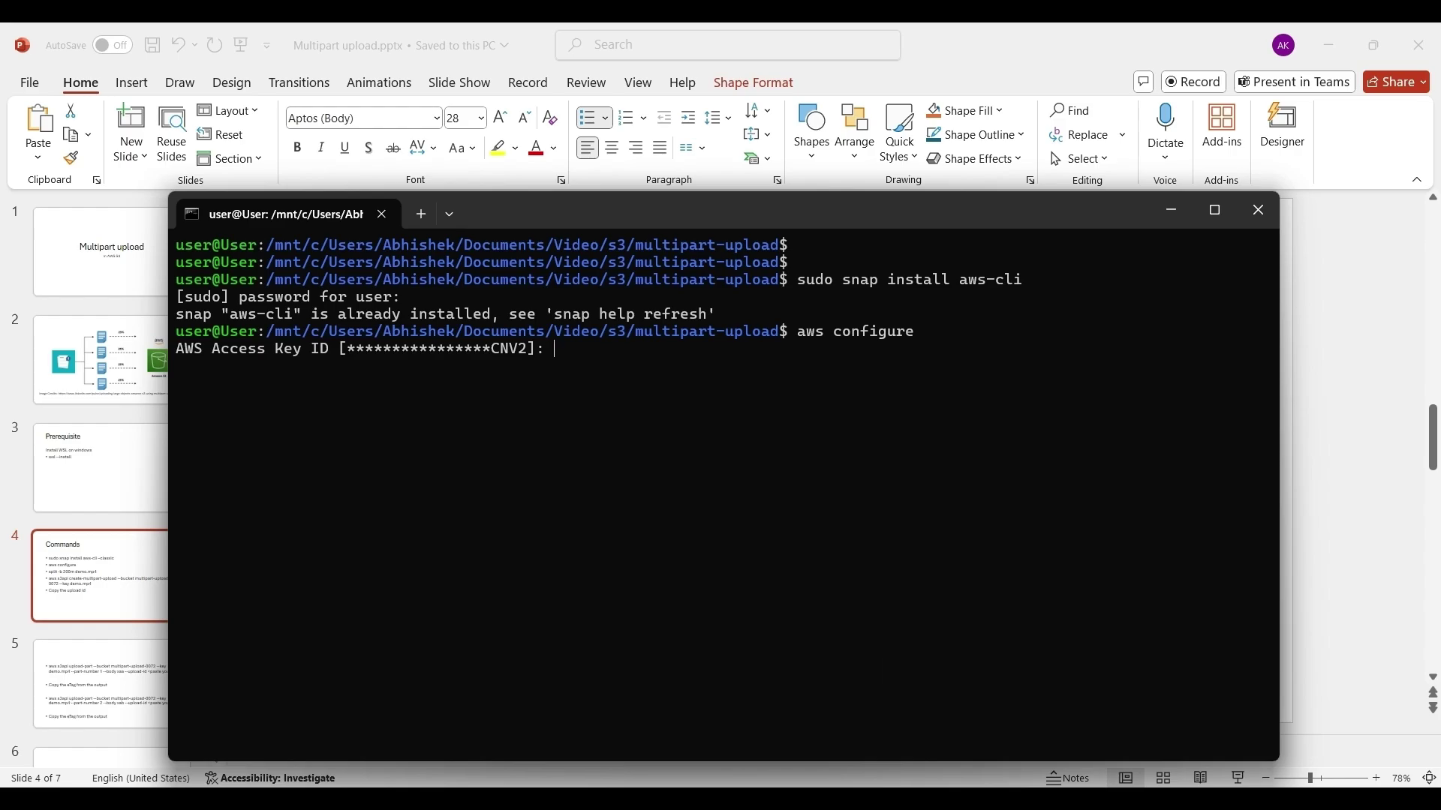
key(alt+Tab)
click(369, 425)
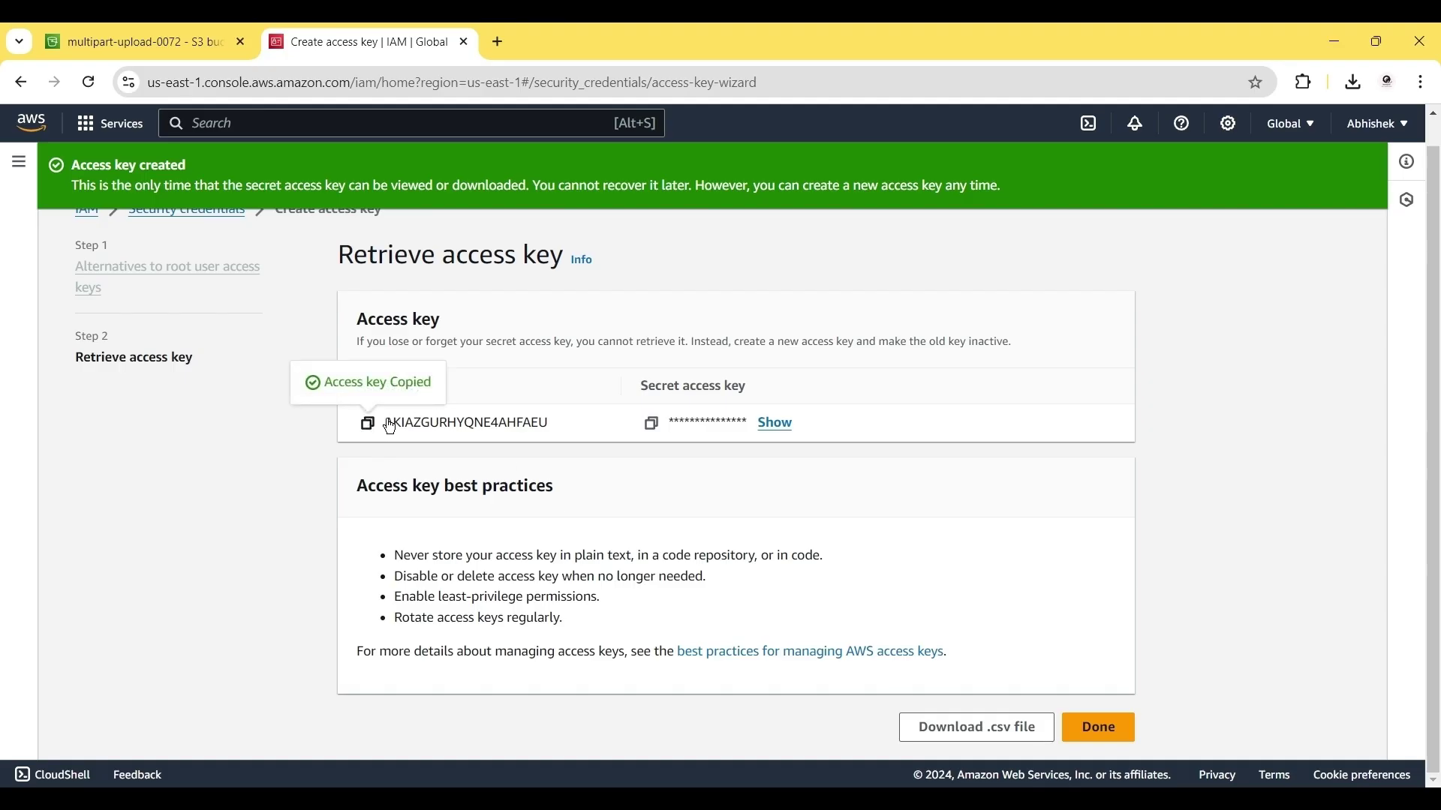
key(alt+Tab)
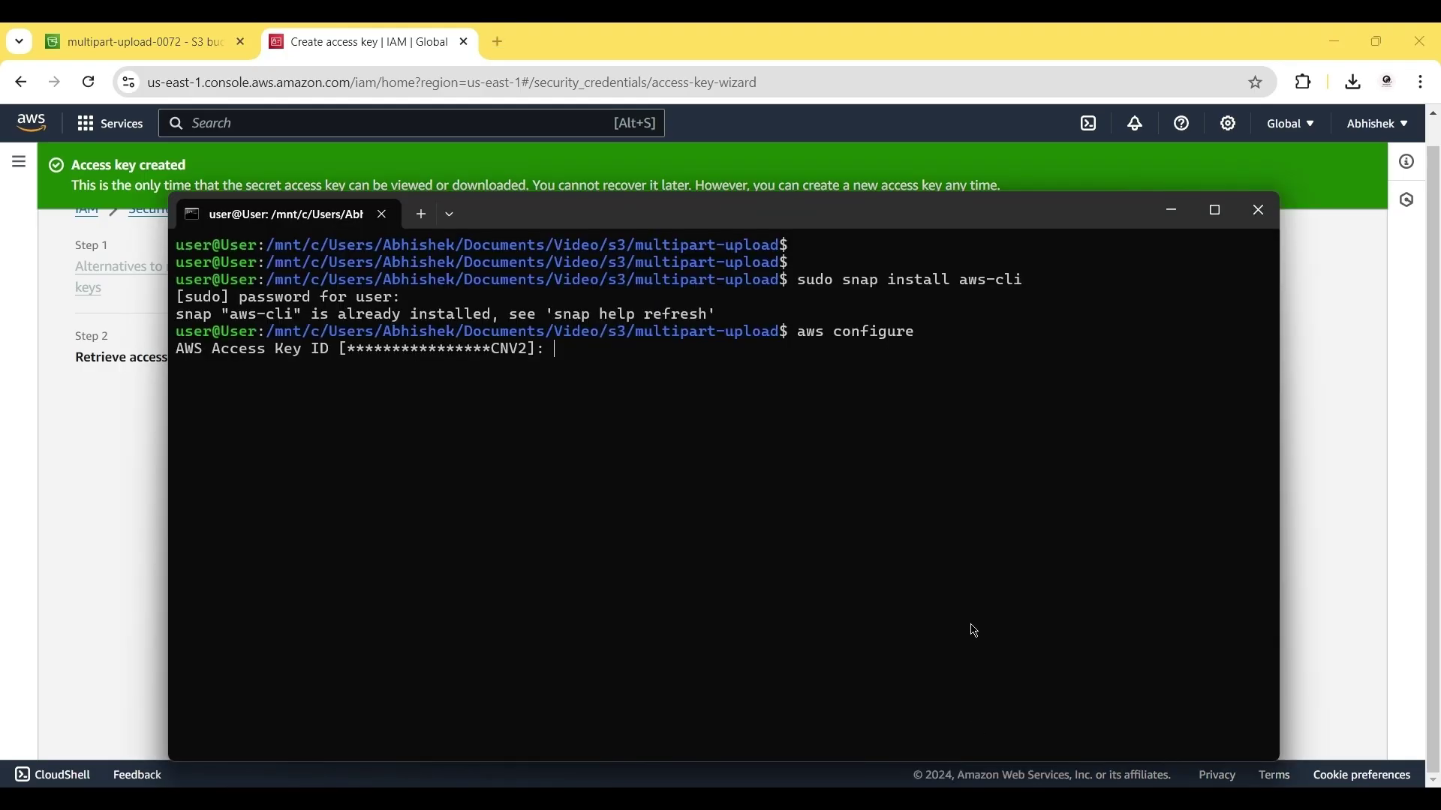
key(ctrl+v)
key(Return)
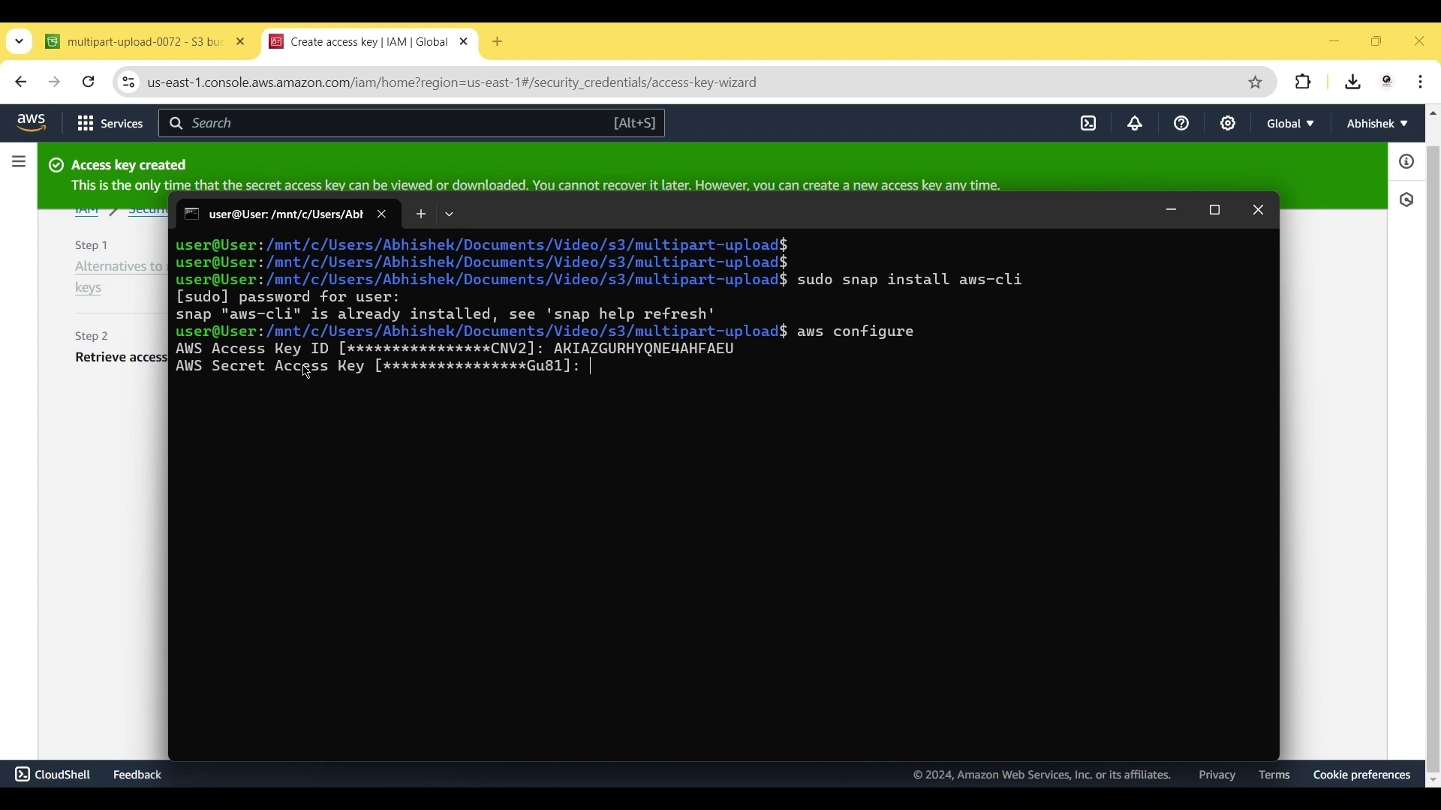
Enter the secret access key copied from IAM, and leave the default region name and output format blank
key(alt+Tab)
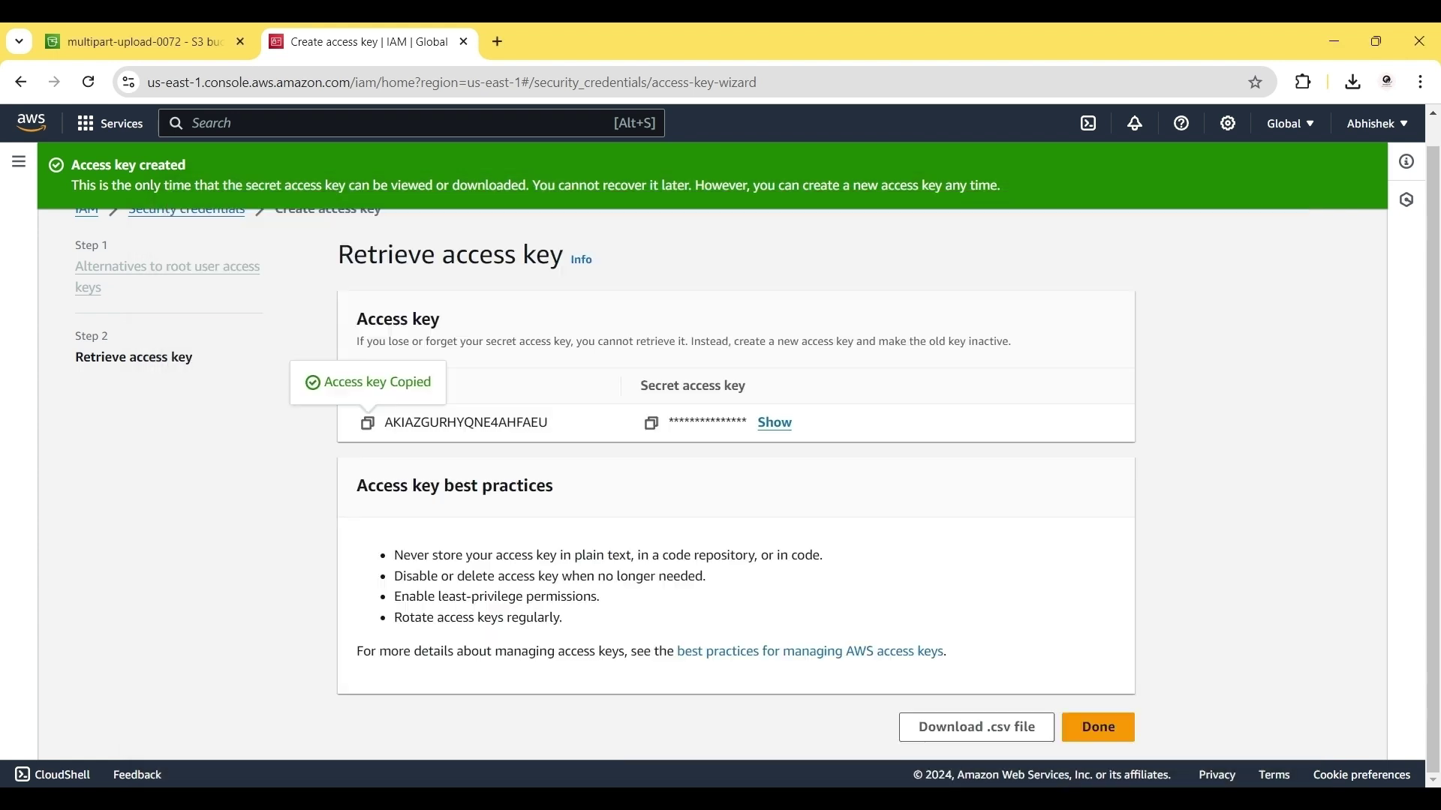
click(650, 420)
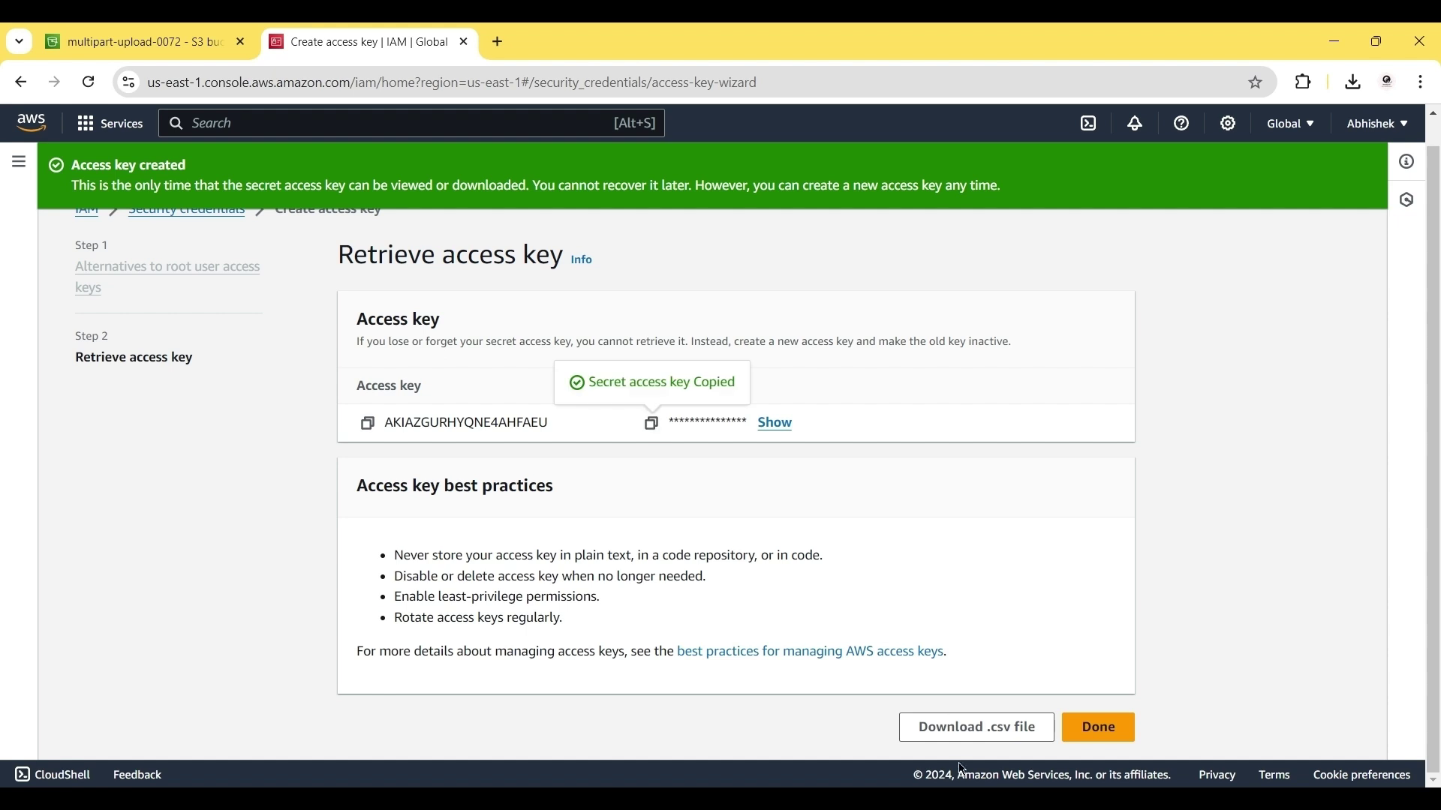
key(alt+Tab)
key(ctrl+v)
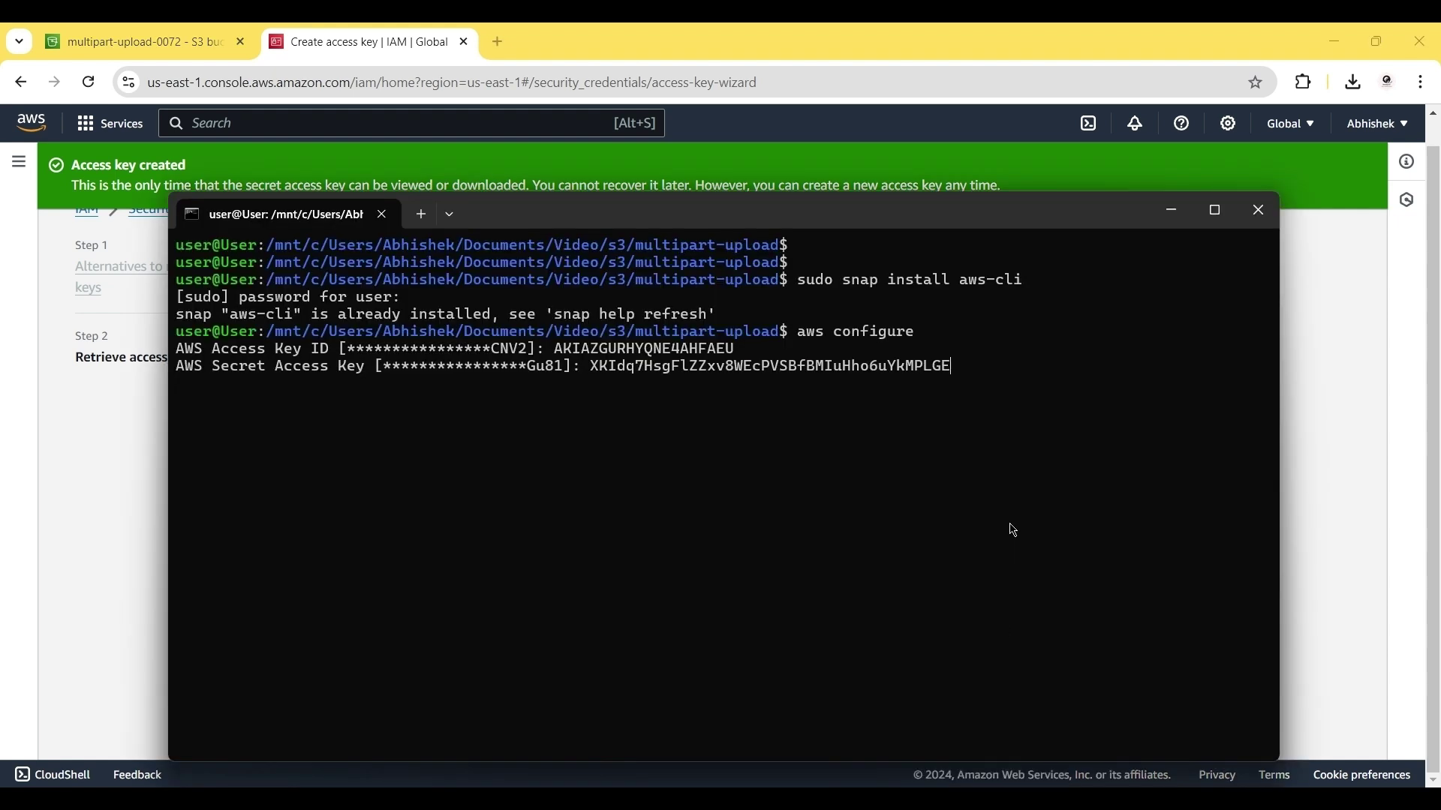
key(Return)
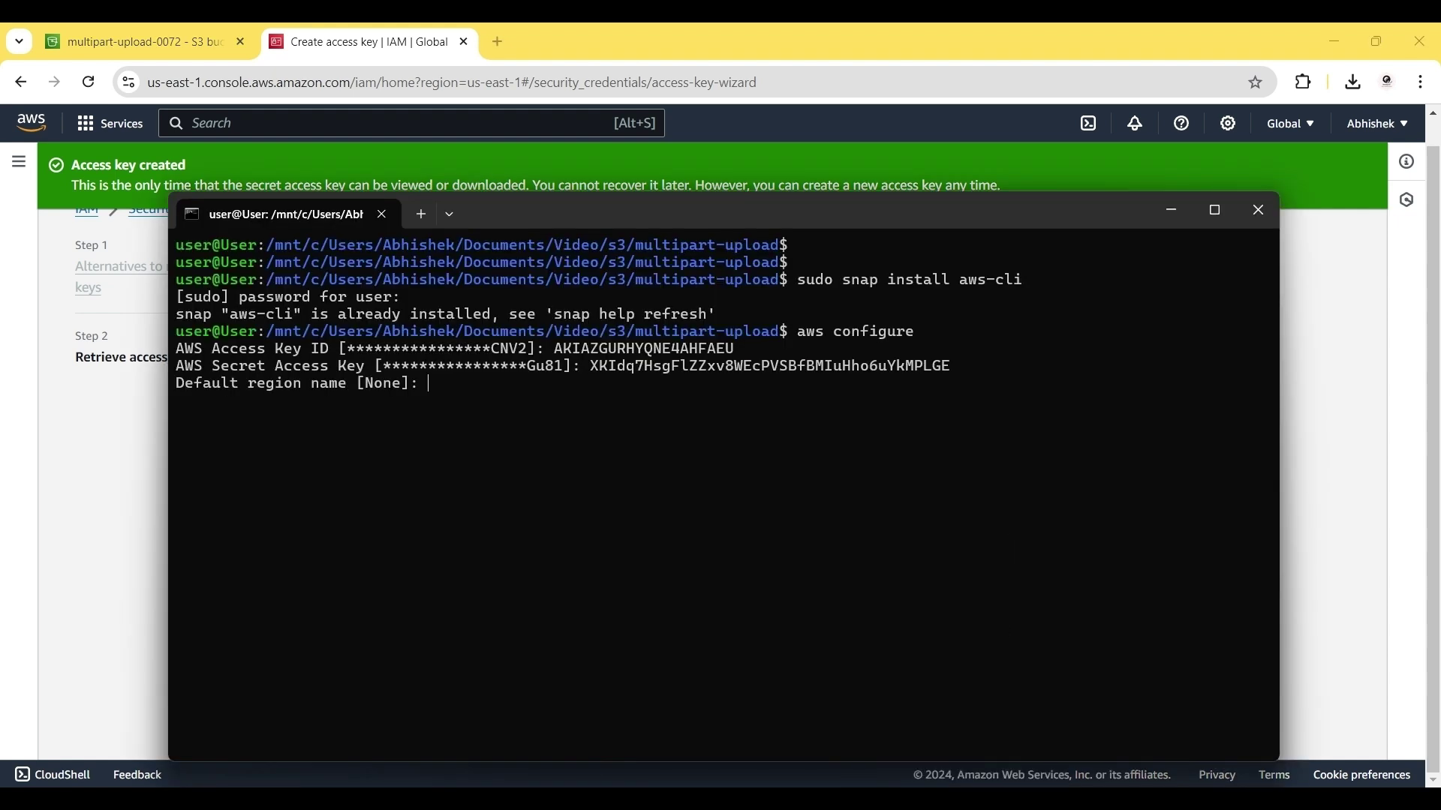
key(Return)
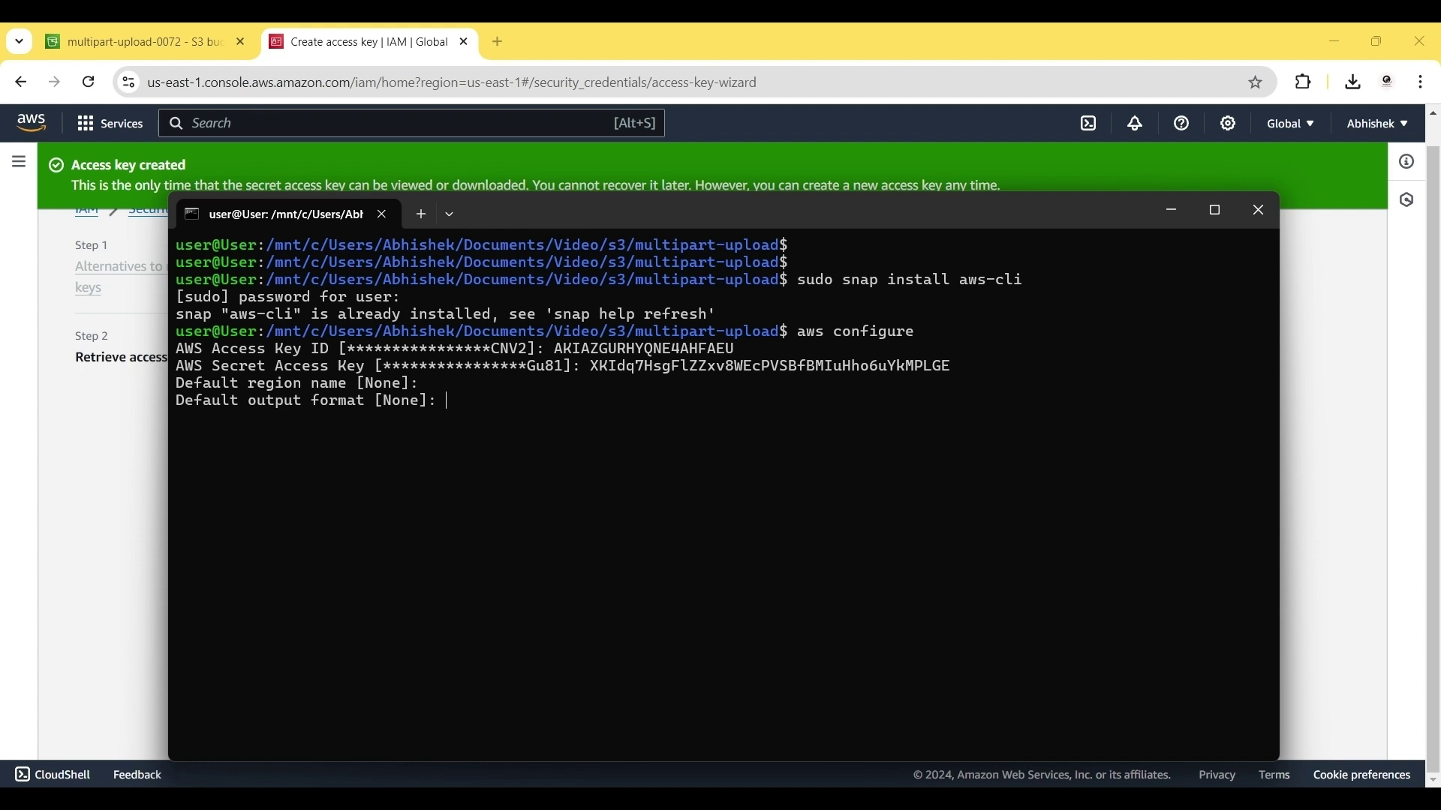
key(Return)
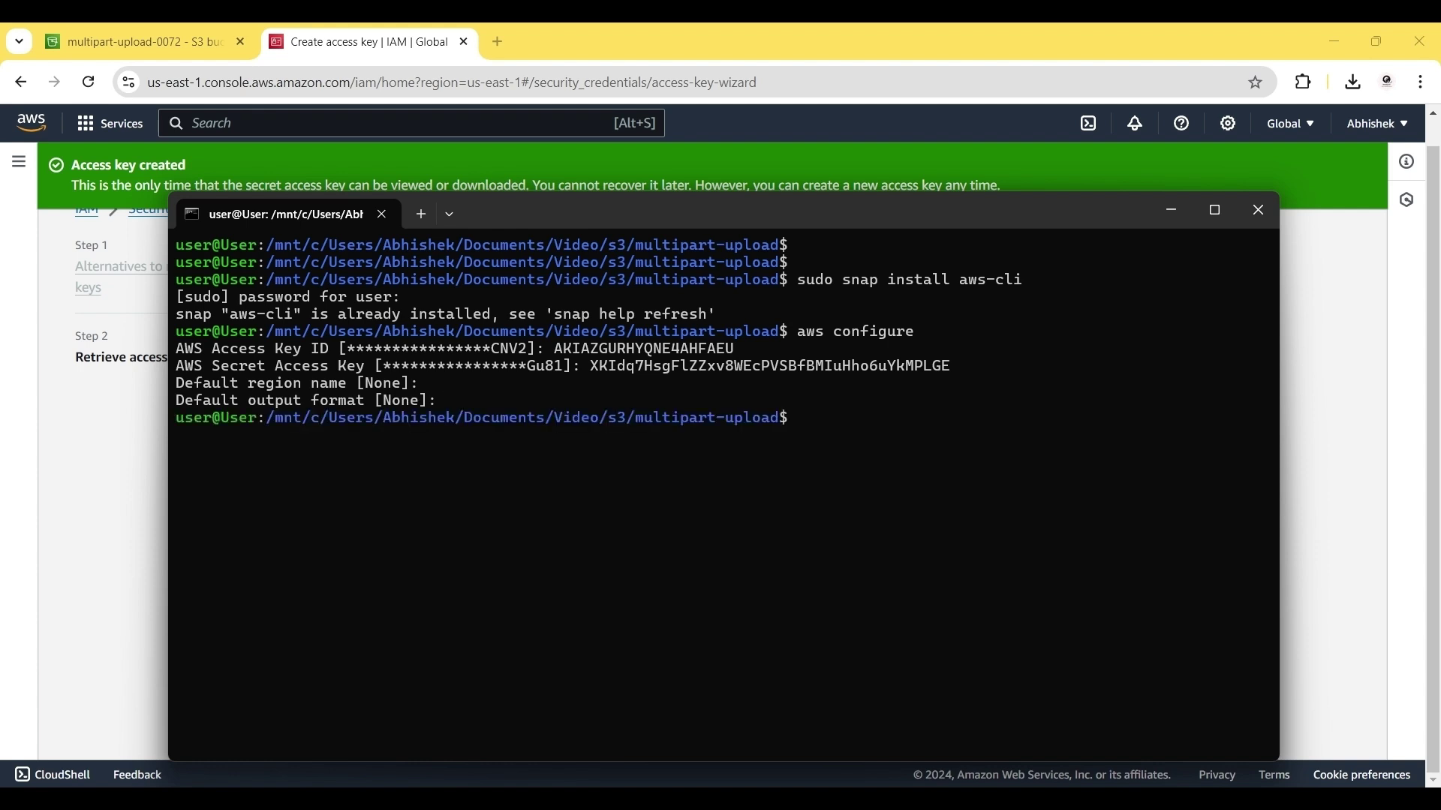
Clear the terminal screen with the clear command and add a few blank prompt lines
text(clear)
key(Return)
key(Return)
key(Return)
key(Return)
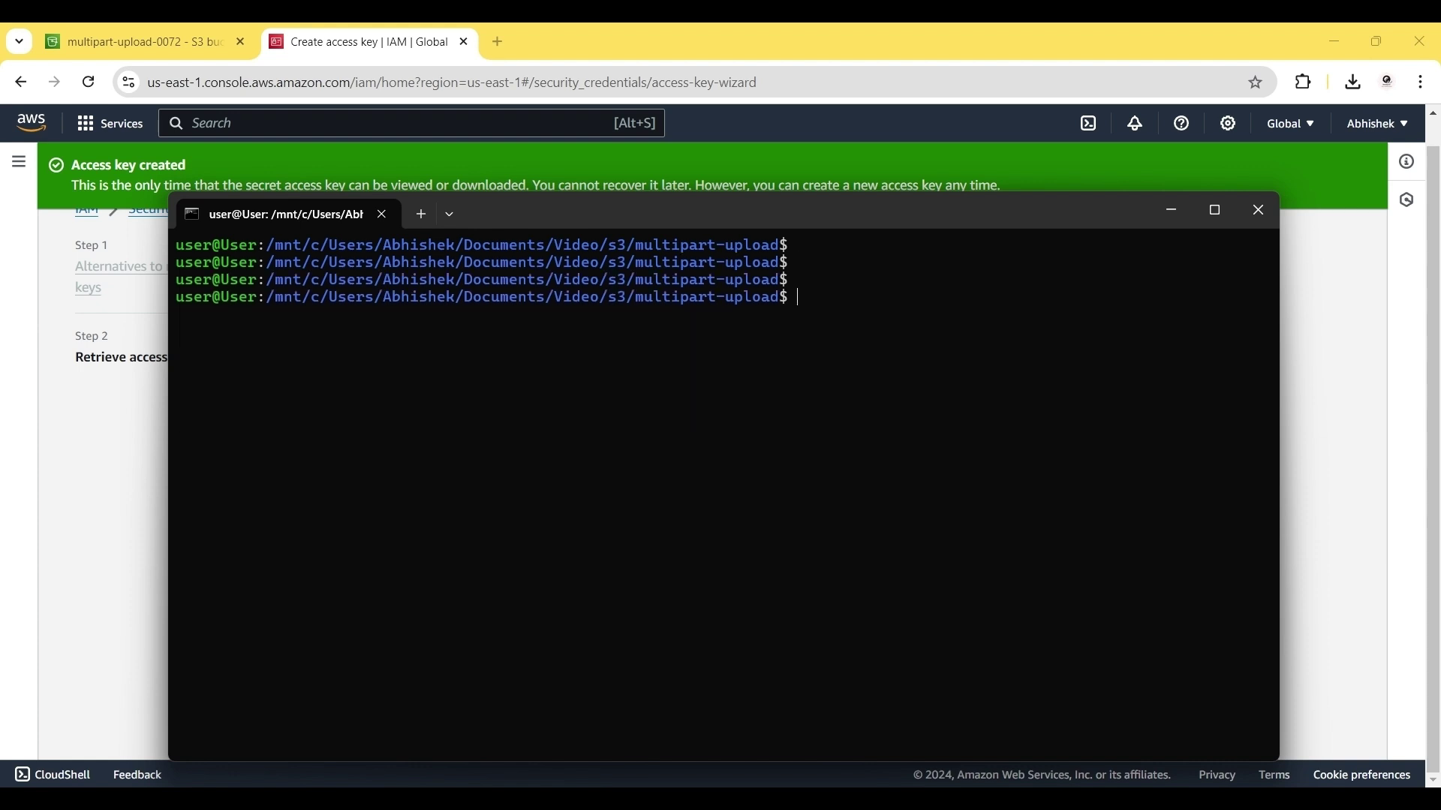
Check the size of demo.mp4 in File Explorer's multipart-upload folder, and switch to the PowerPoint Commands slide
key(alt+Tab)
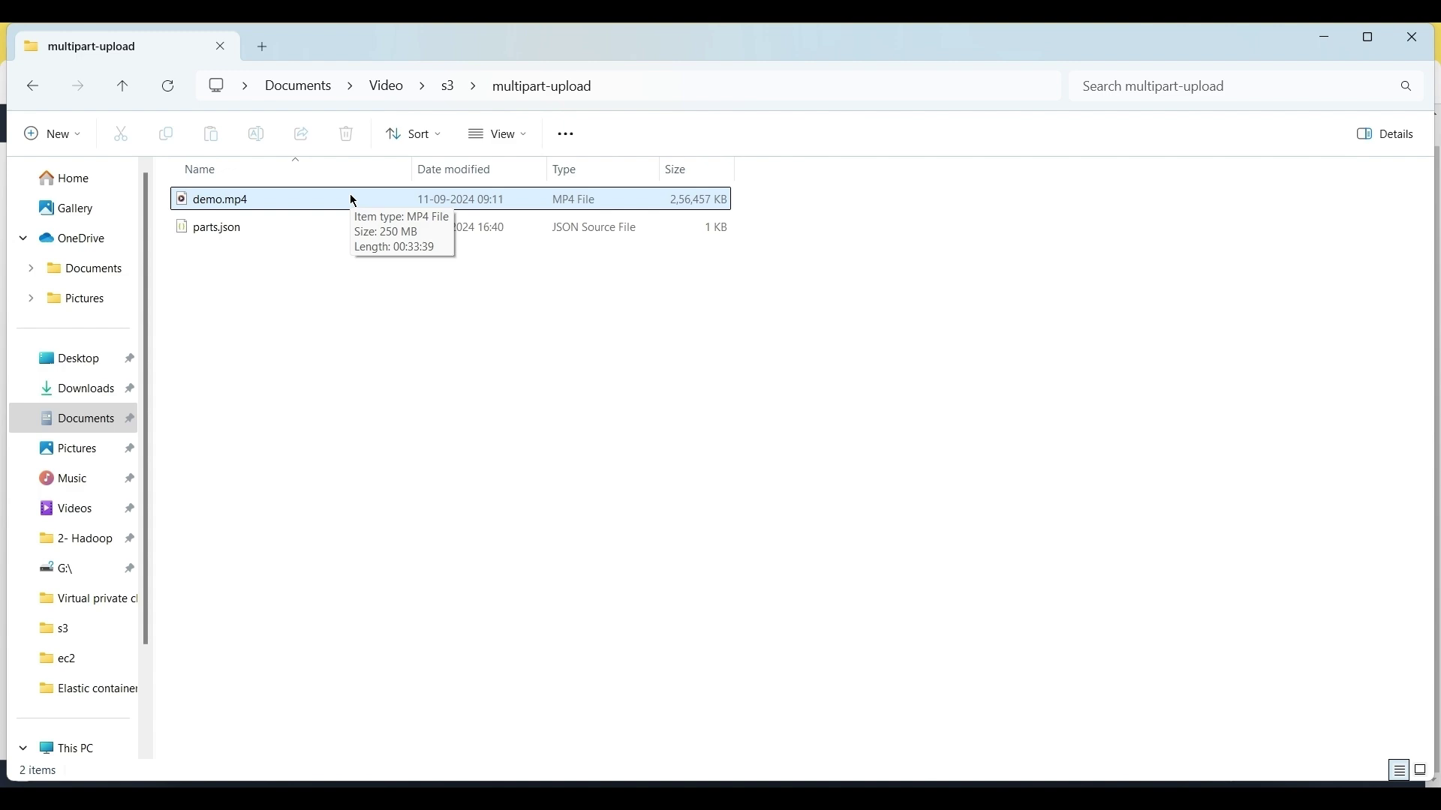
click(753, 421)
key(alt+Tab)
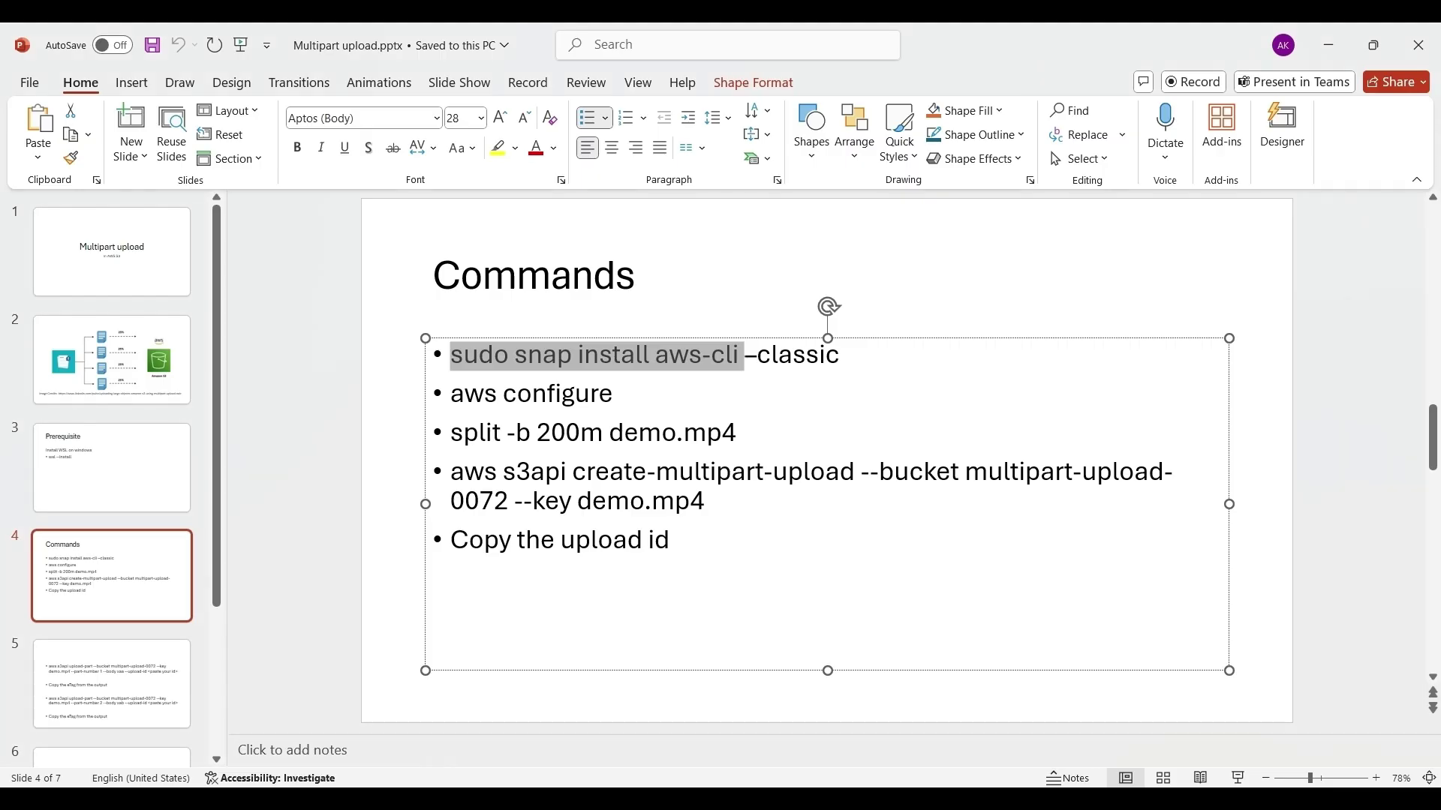
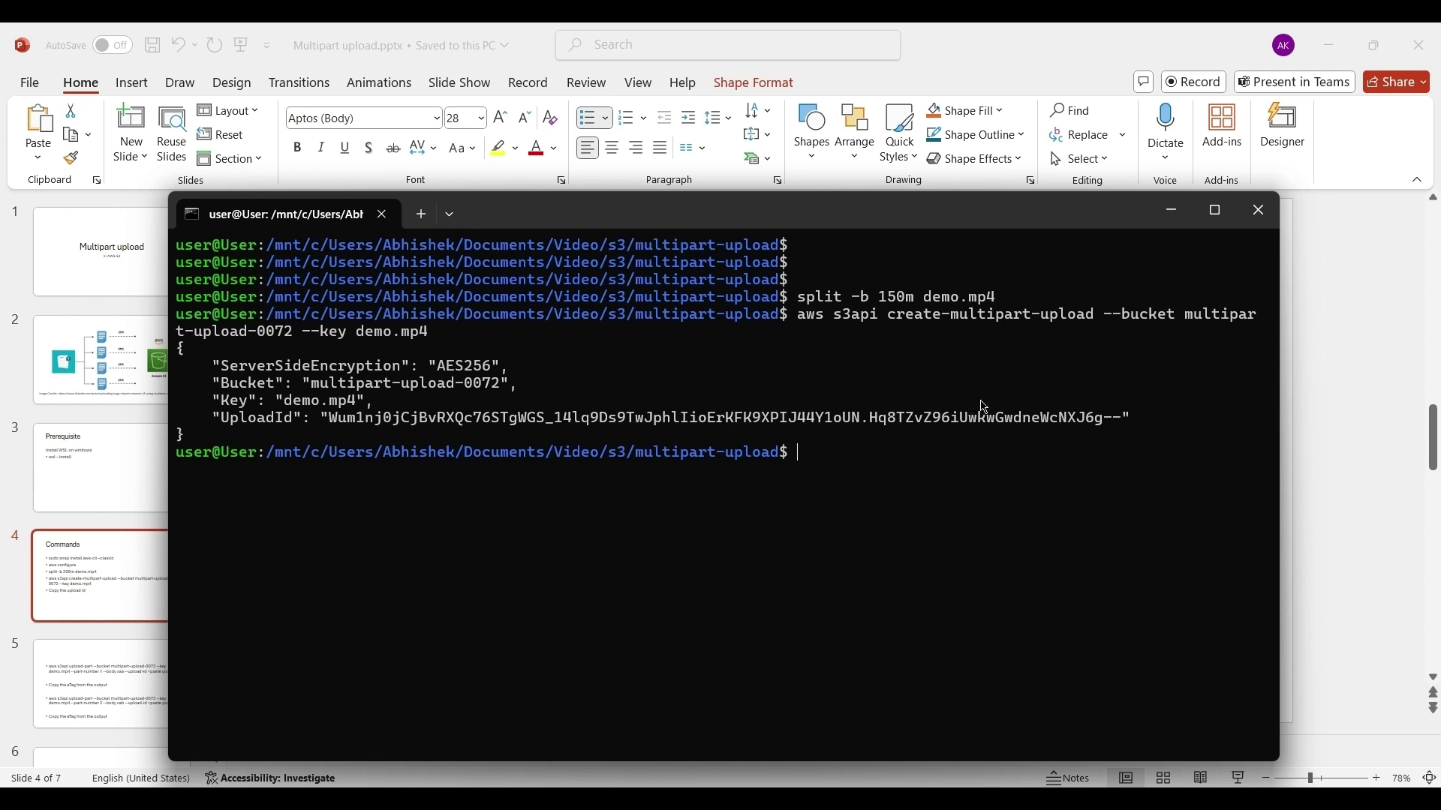
Copy the UploadId from the create-multipart-upload output and paste it into the address bar of a new browser tab for safekeeping
drag(1122, 424, 343, 428)
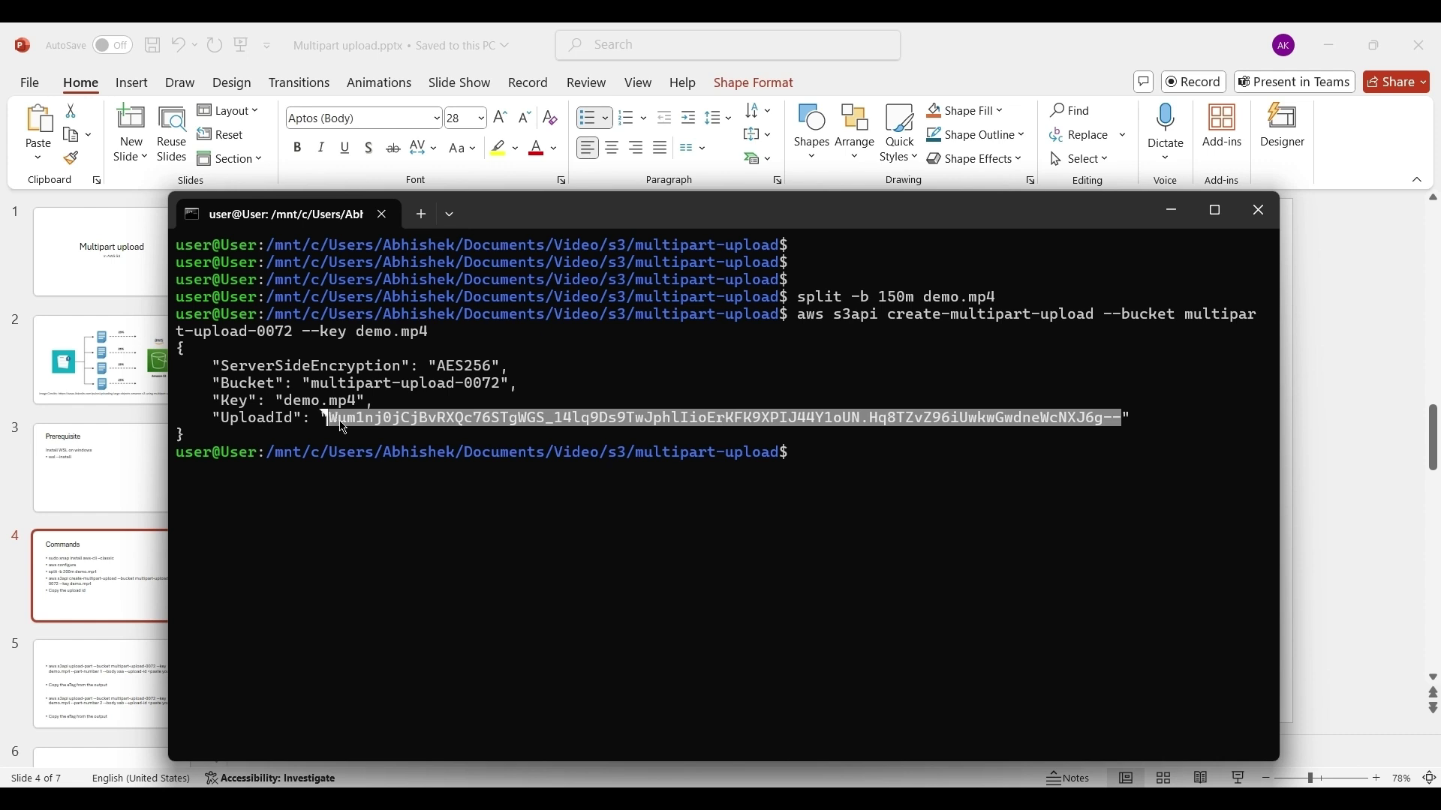
key(ctrl+c)
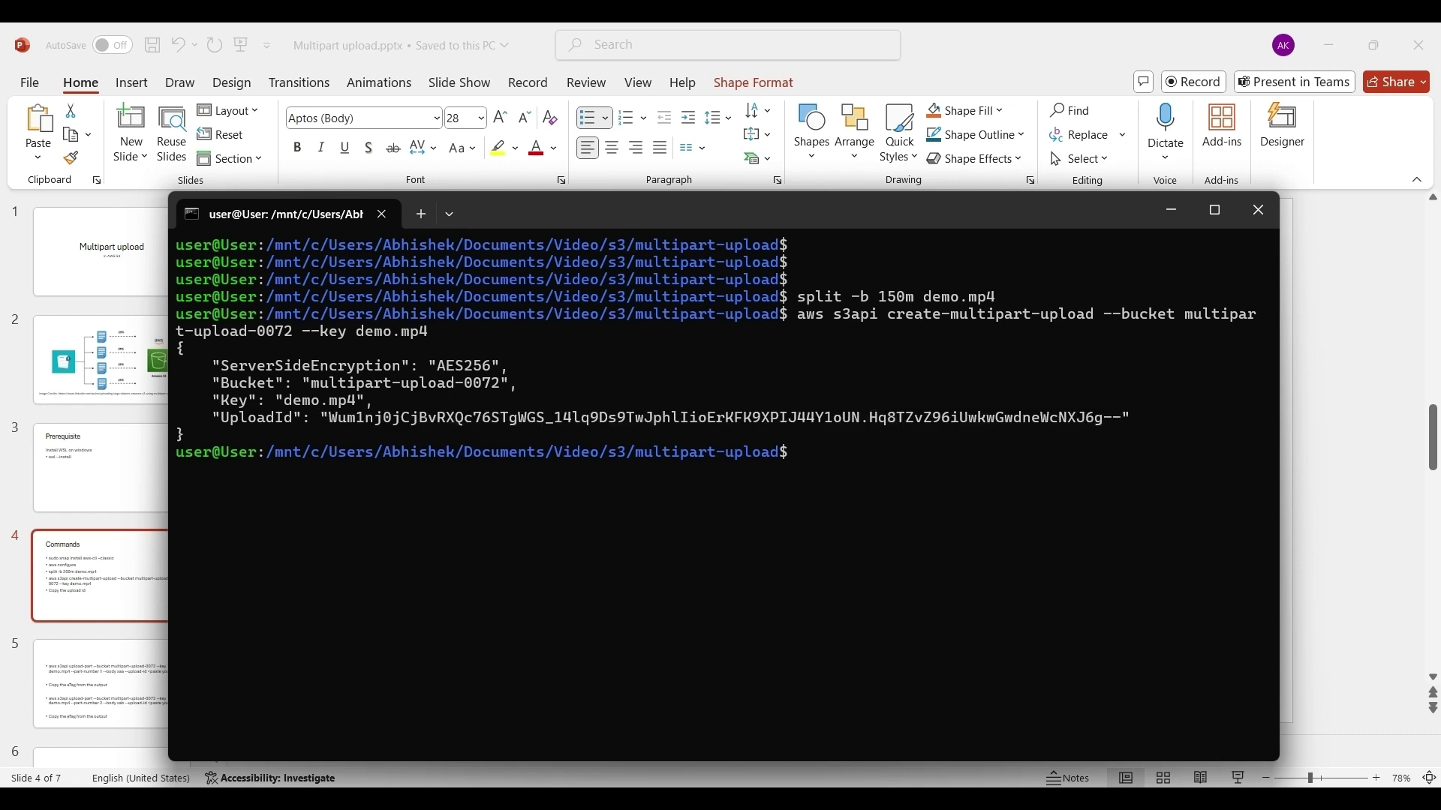
click(887, 786)
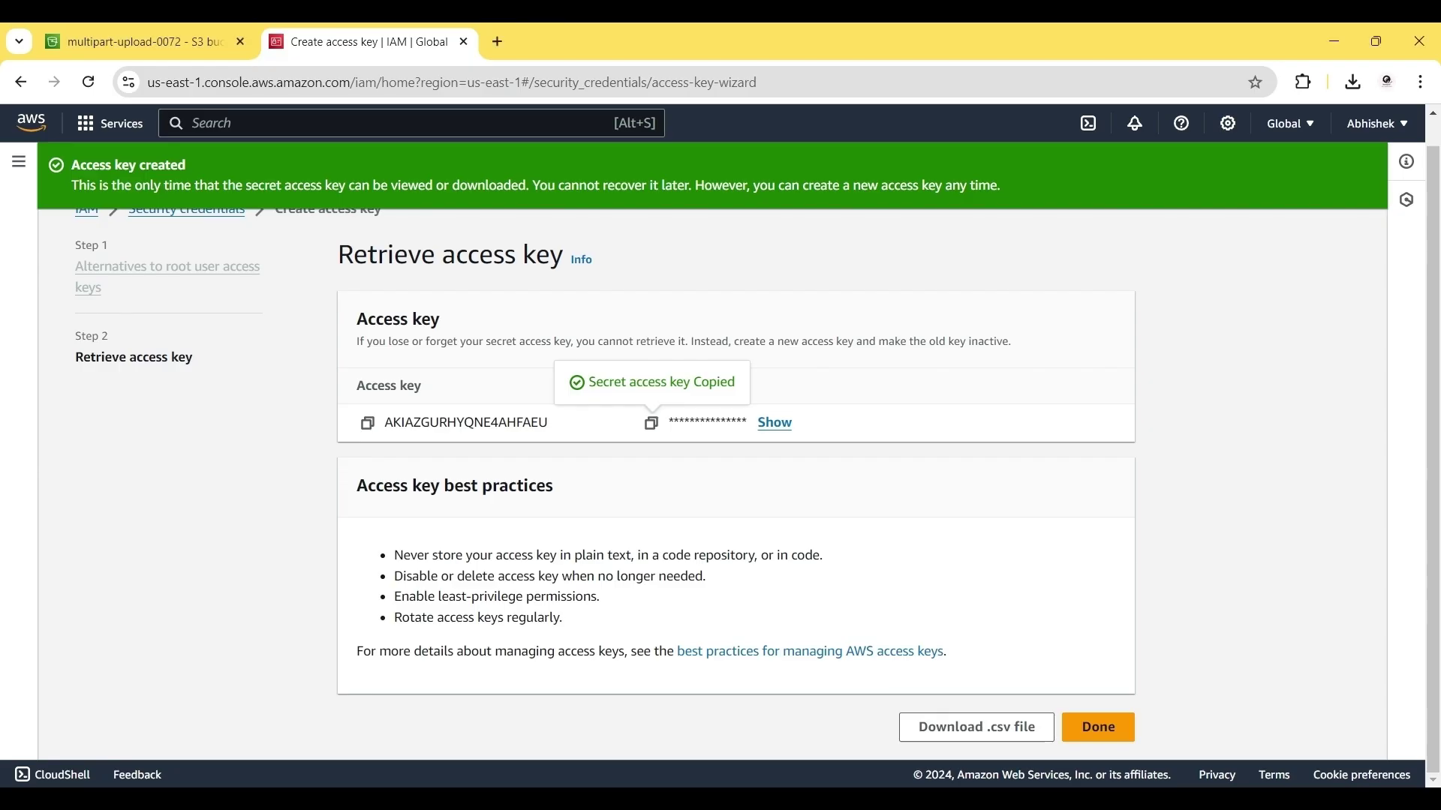
click(499, 43)
key(ctrl+v)
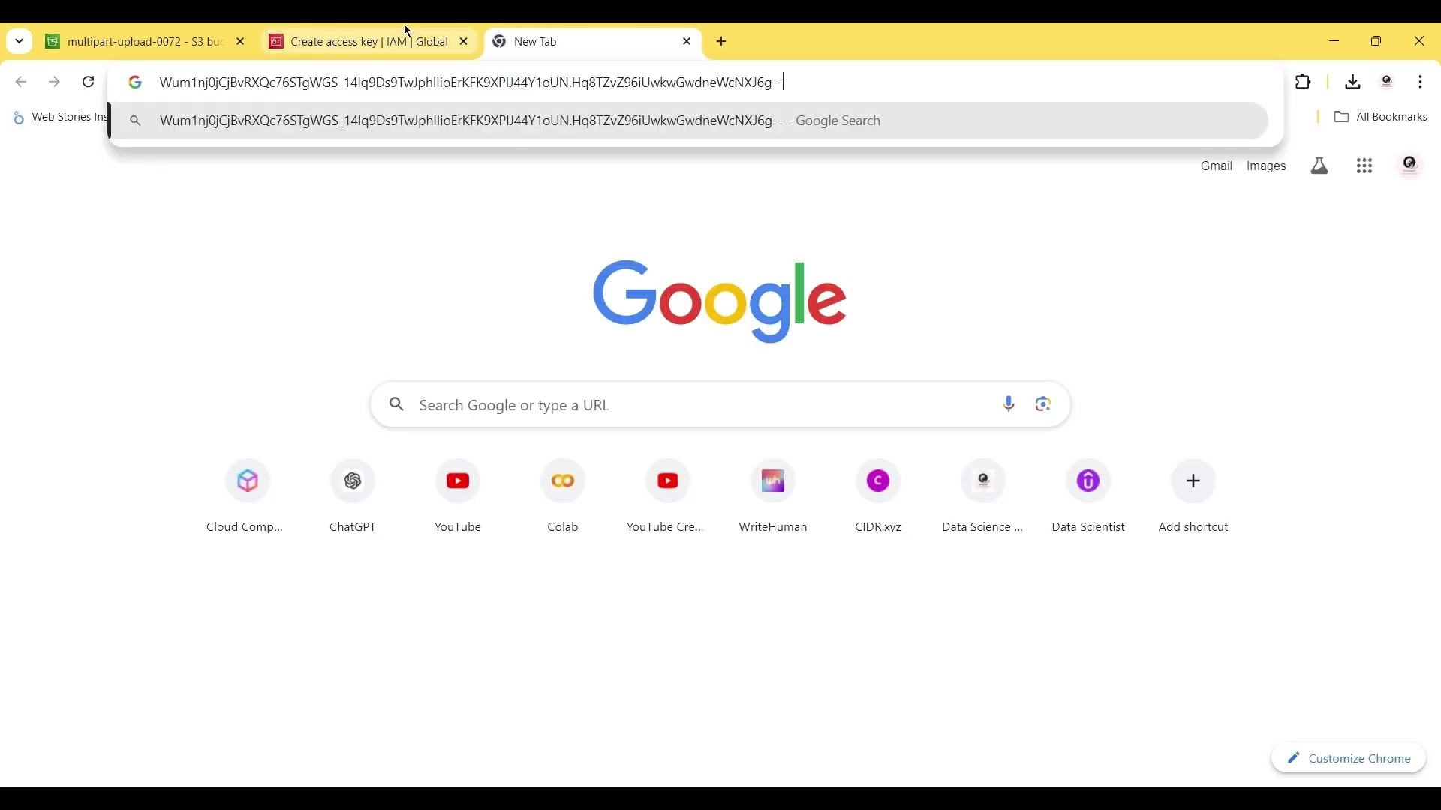
Copy the part 1 upload-part command from slide 5 of the PowerPoint deck and paste it into the WSL terminal
key(alt+Tab)
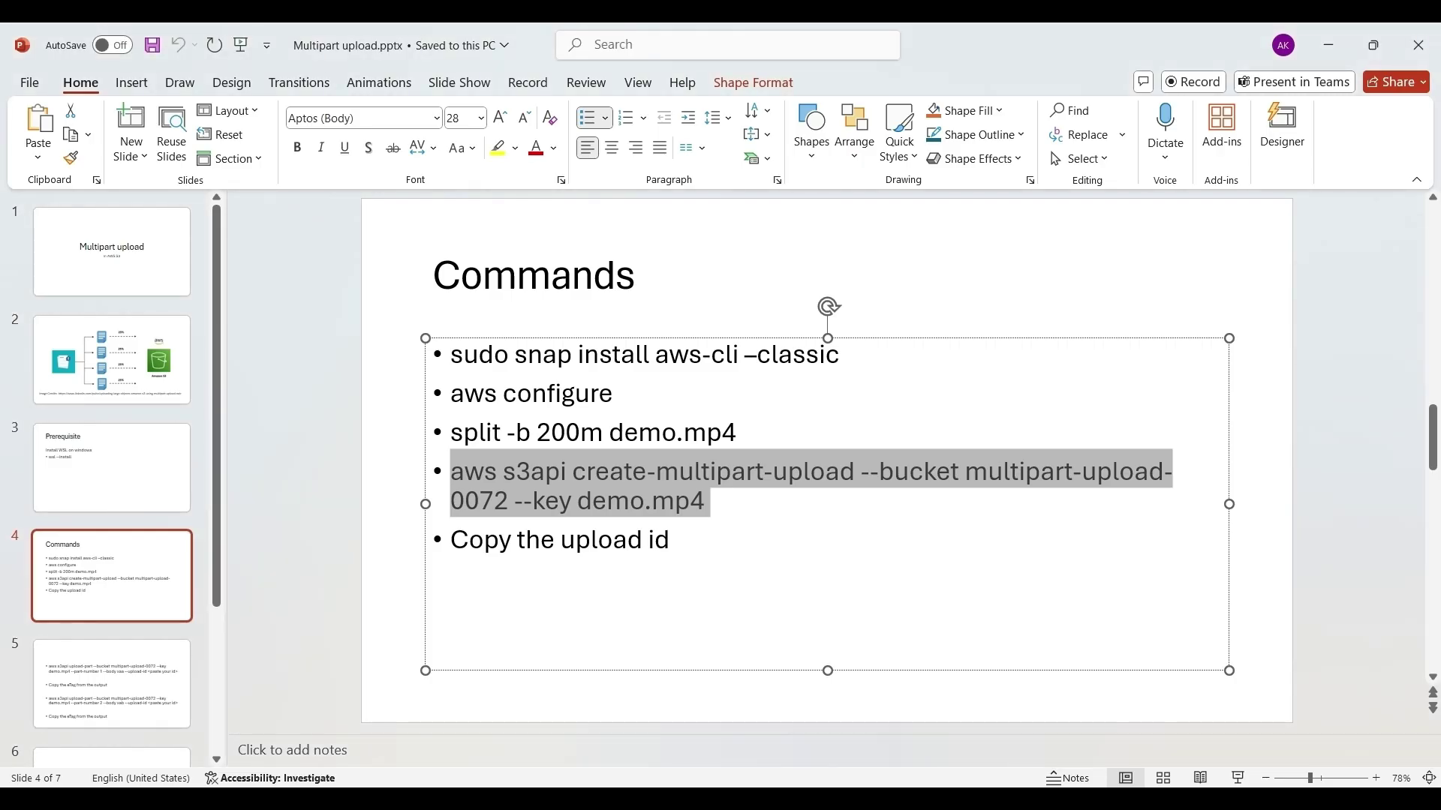
click(610, 696)
scroll(611, 696, down, 1)
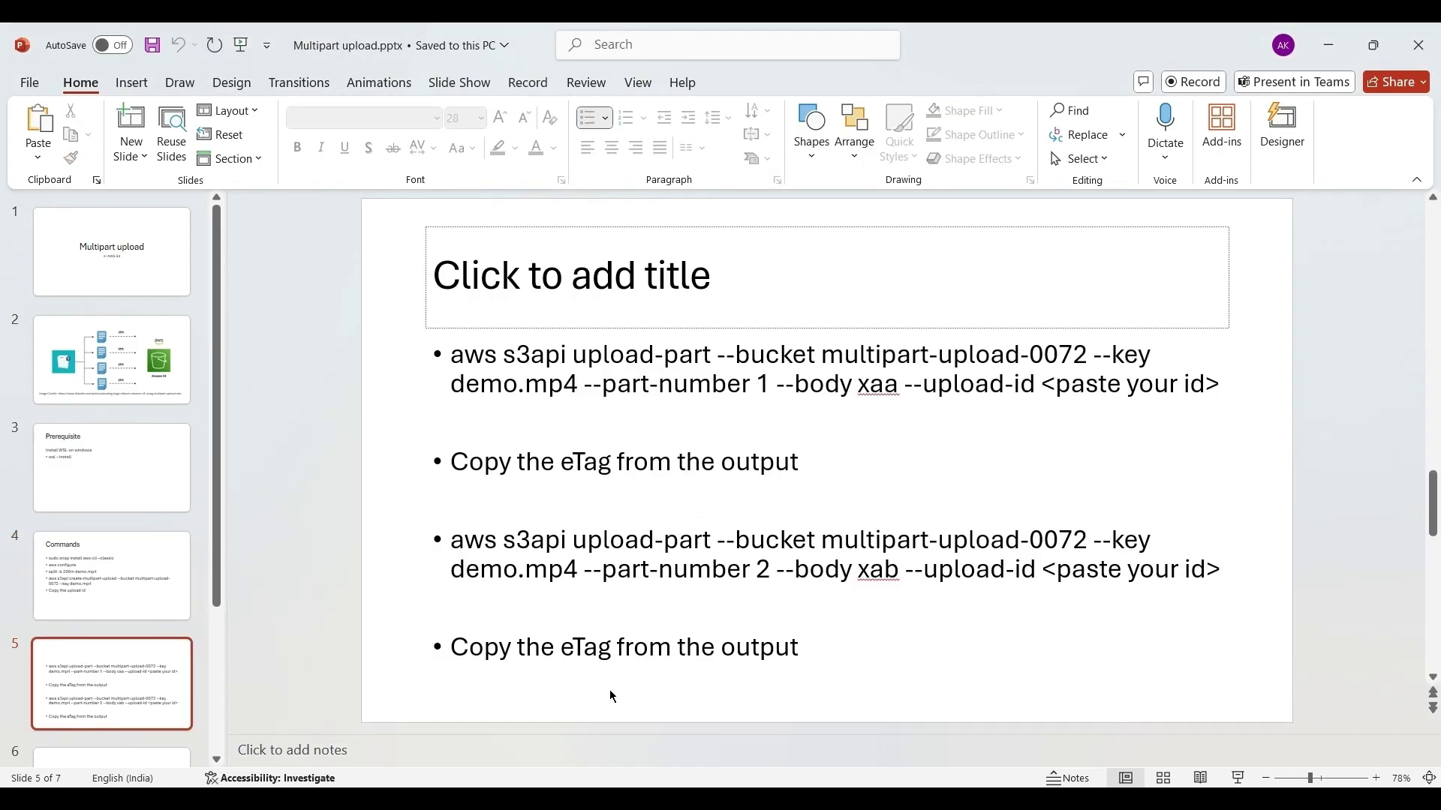
triple_click(631, 368)
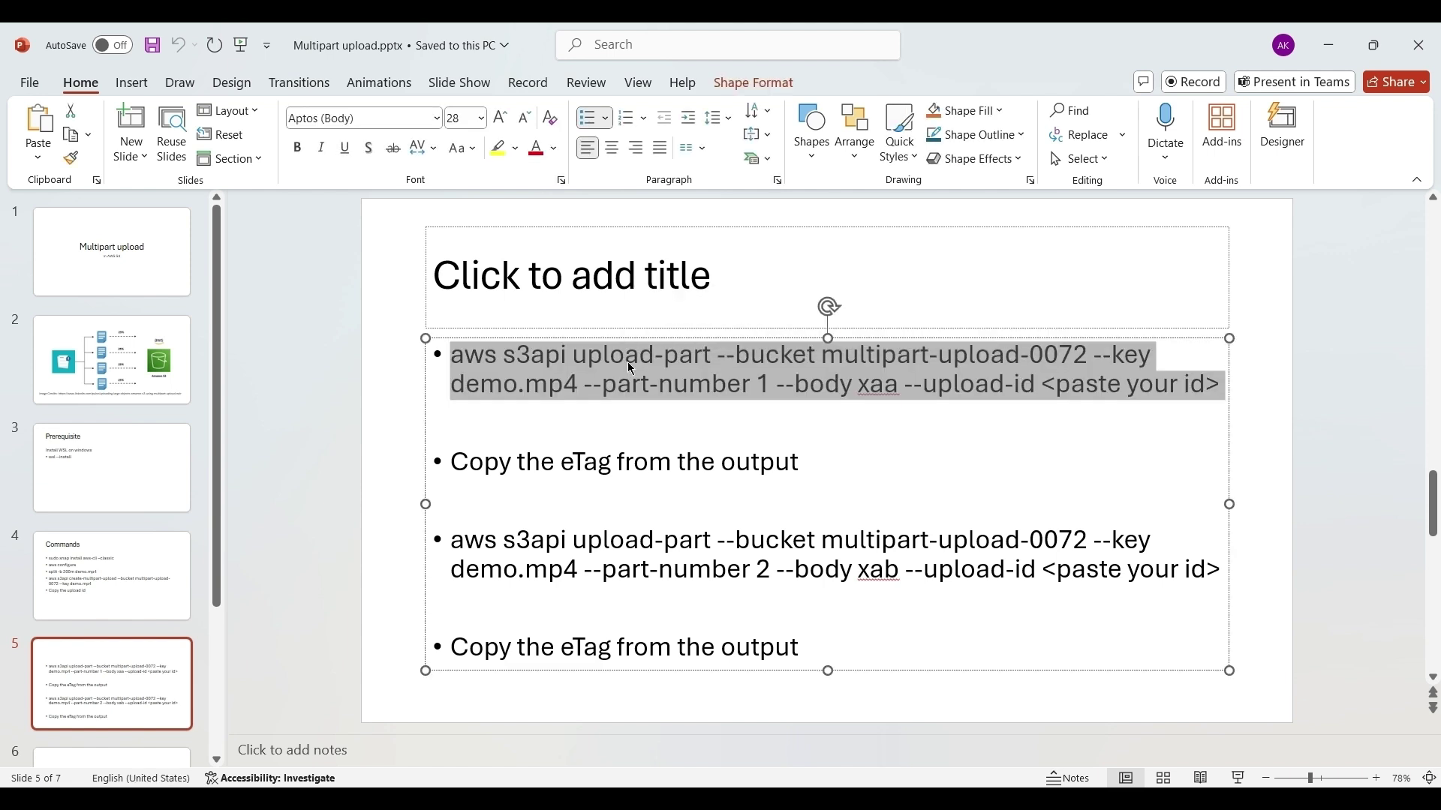
key(alt+Tab)
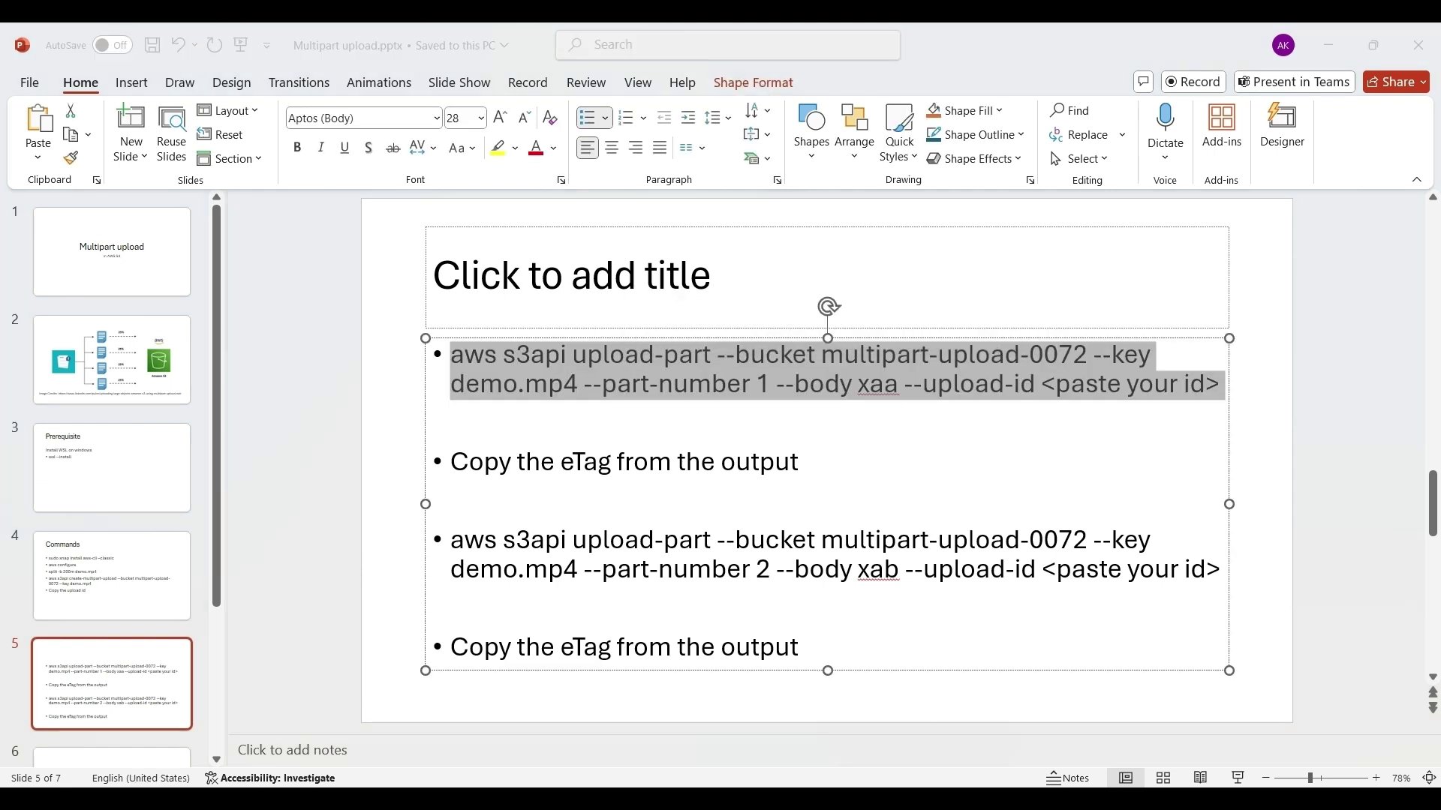
key(ctrl+v)
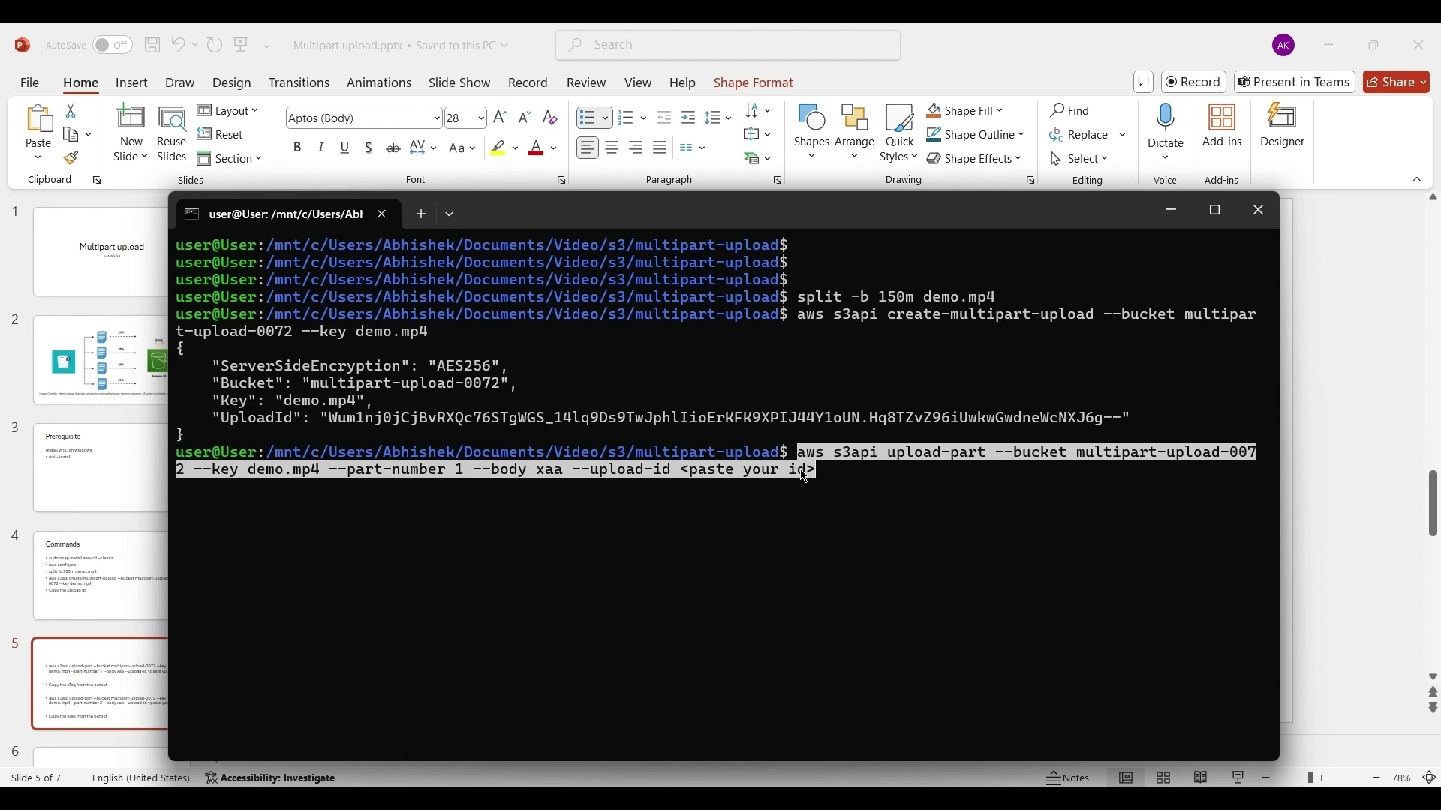
Replace the <paste your id> placeholder with the saved UploadId and run the upload of part 1 from xaa
key(Right)
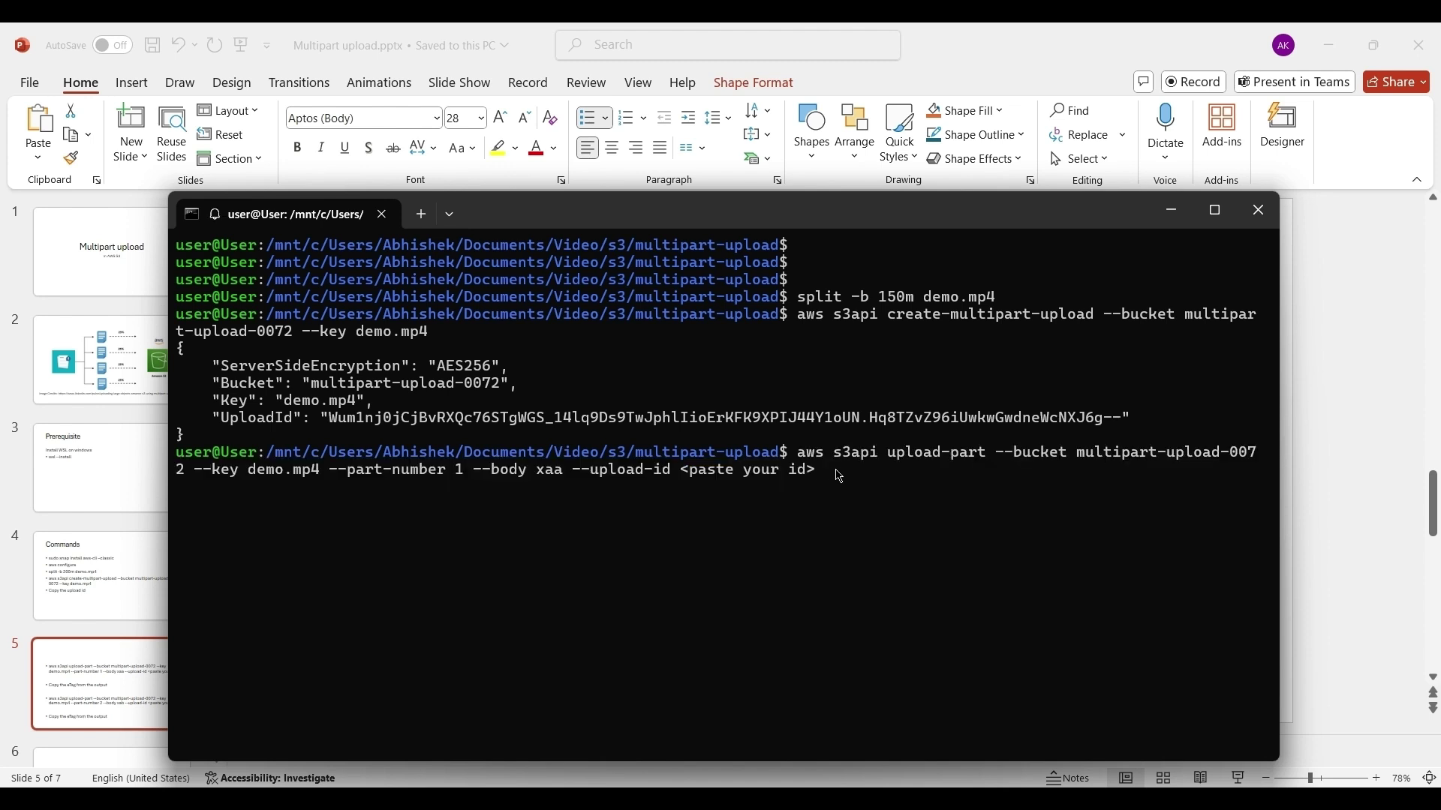
key(BackSpace)
key(BackSpace)
key(BackSpace)
key(BackSpace)
key(BackSpace)
key(BackSpace)
key(BackSpace)
key(BackSpace)
key(BackSpace)
key(BackSpace)
key(BackSpace)
key(BackSpace)
key(BackSpace)
key(BackSpace)
key(BackSpace)
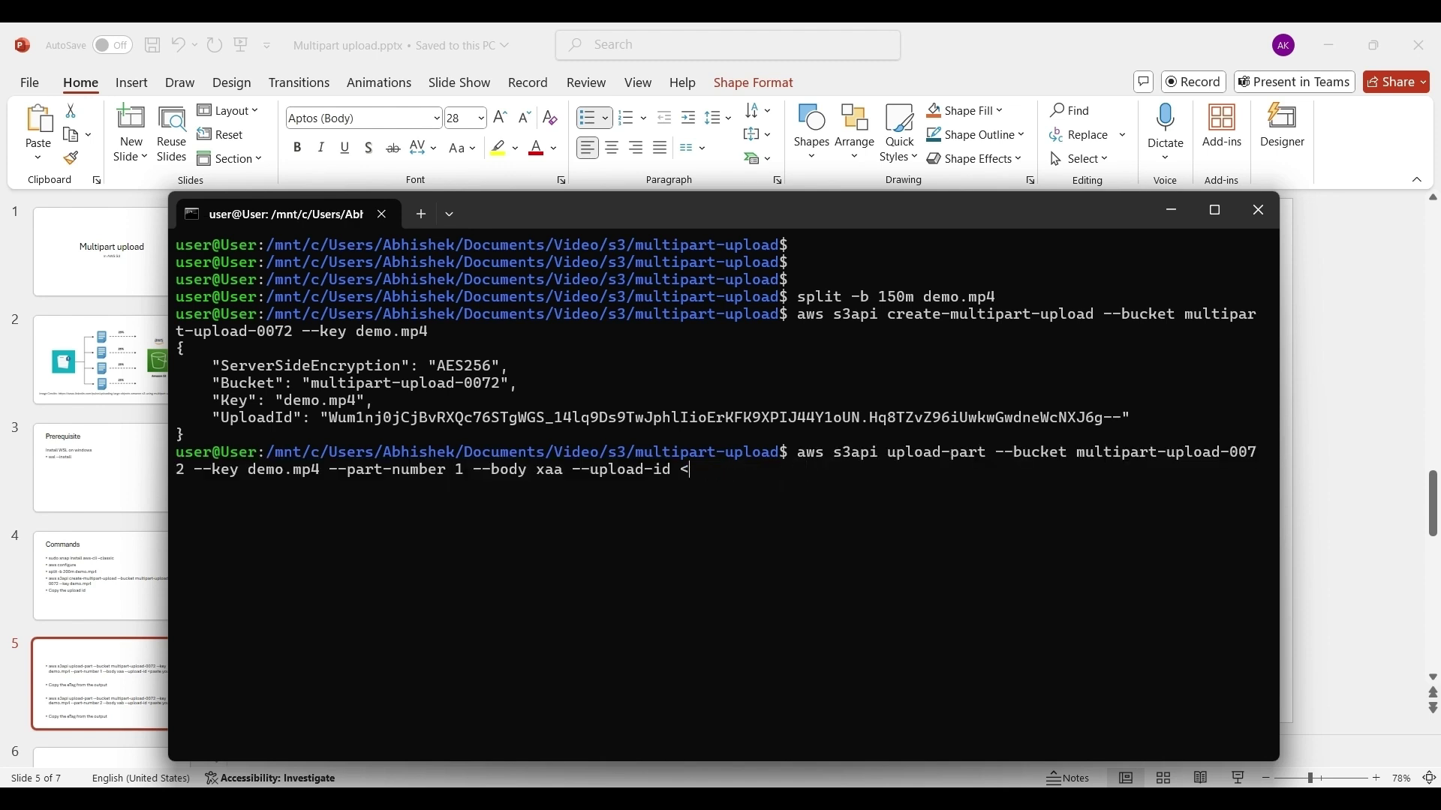
key(ctrl+v)
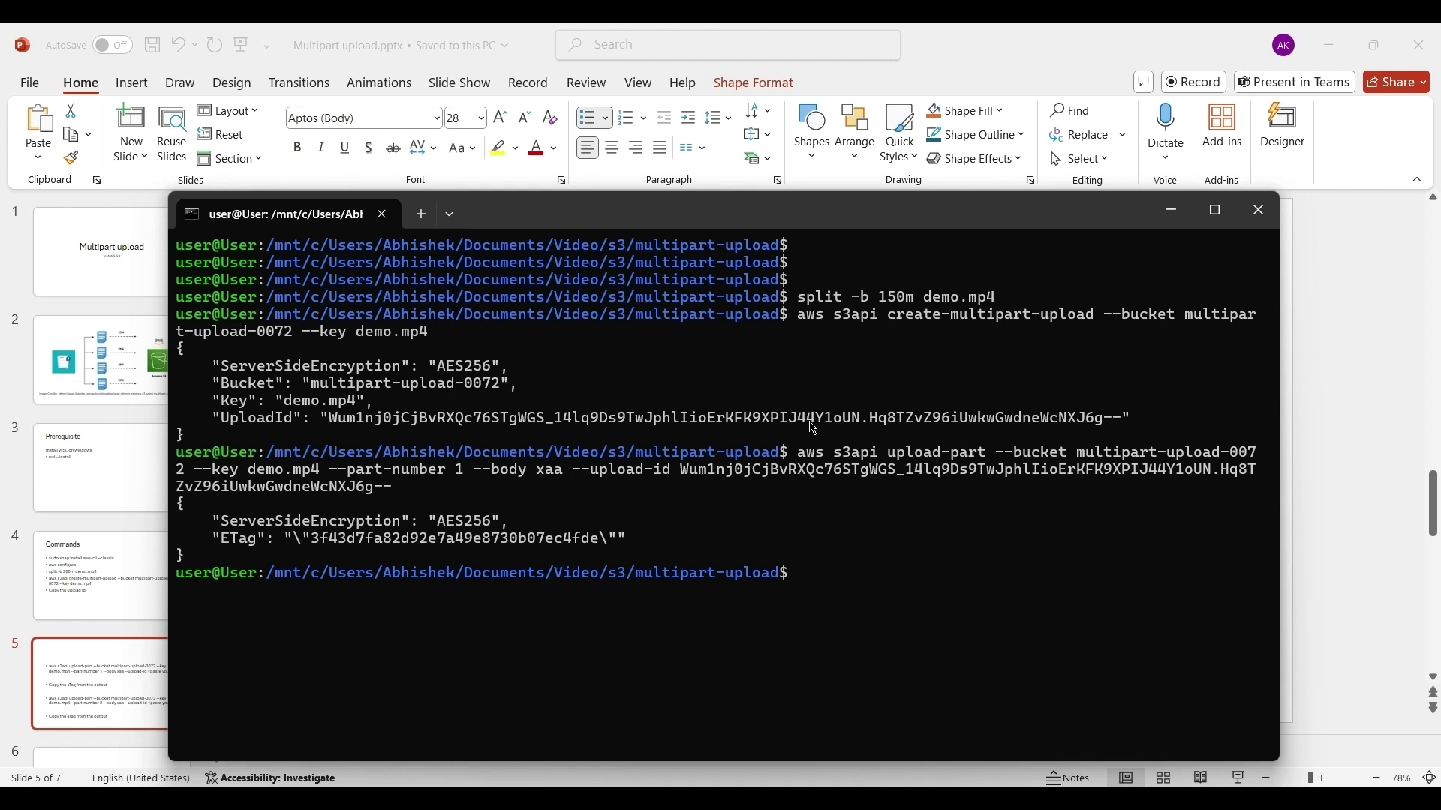
Check the split files in File Explorer, then rerun upload-part in the terminal with part number 2 and body xab
key(alt+Tab)
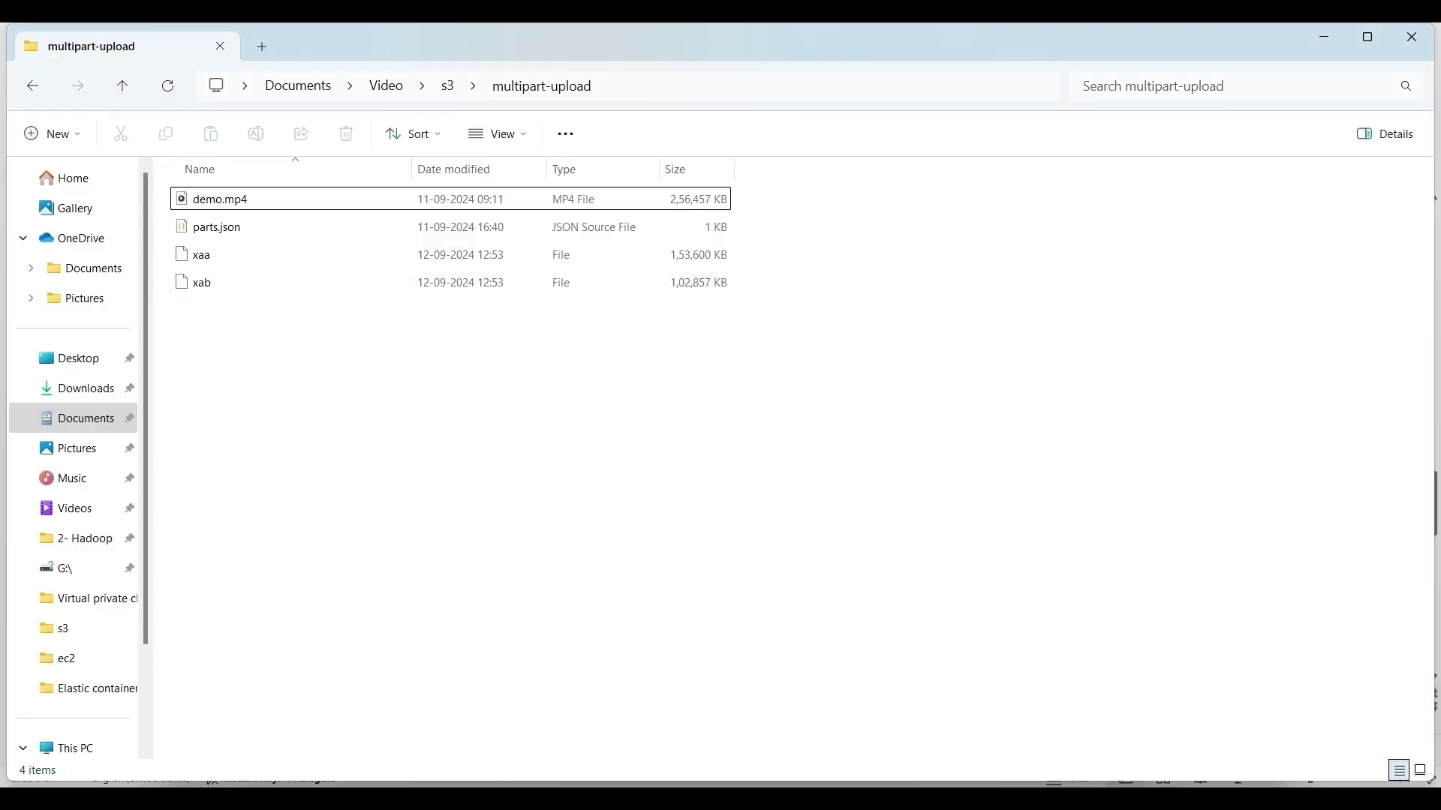
click(945, 706)
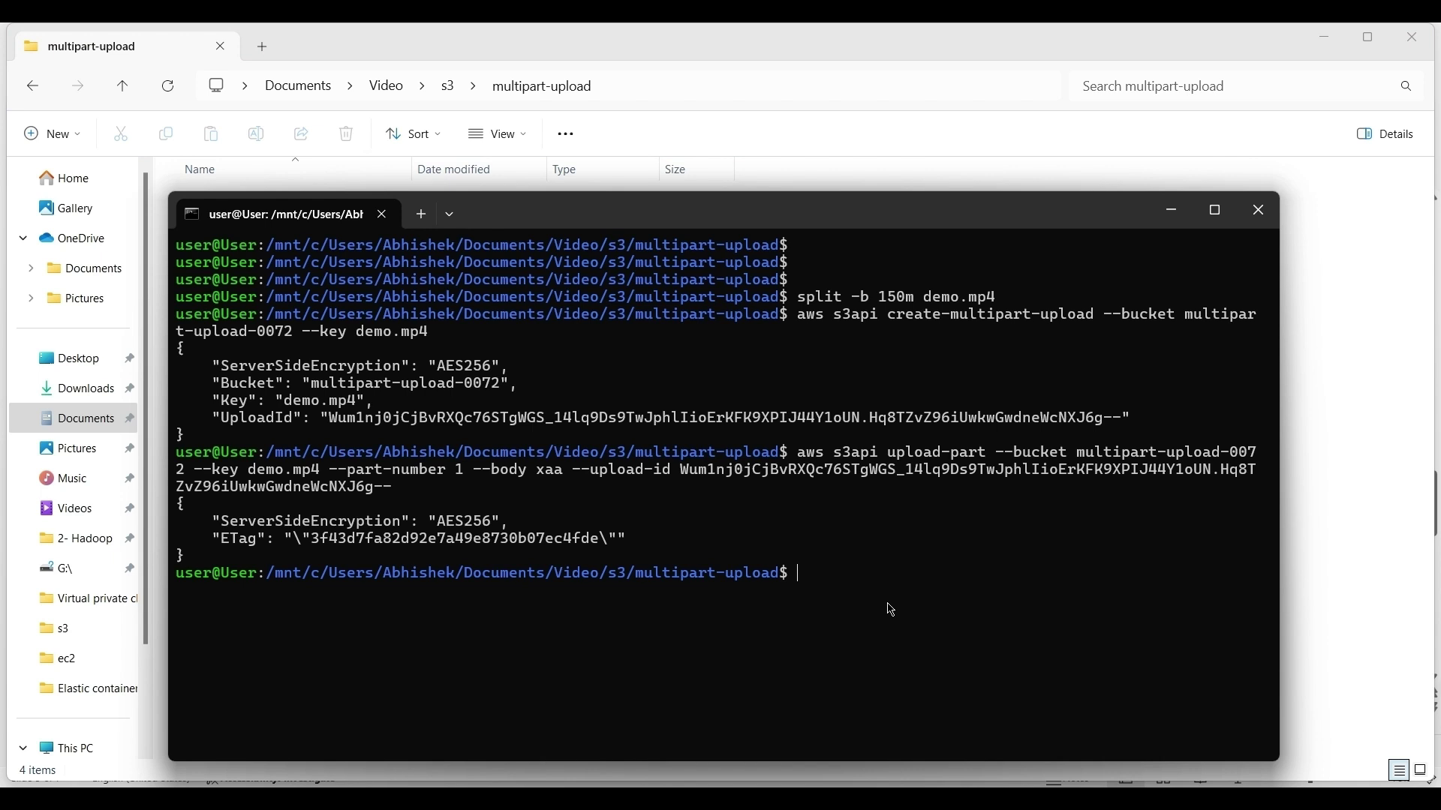
key(Up)
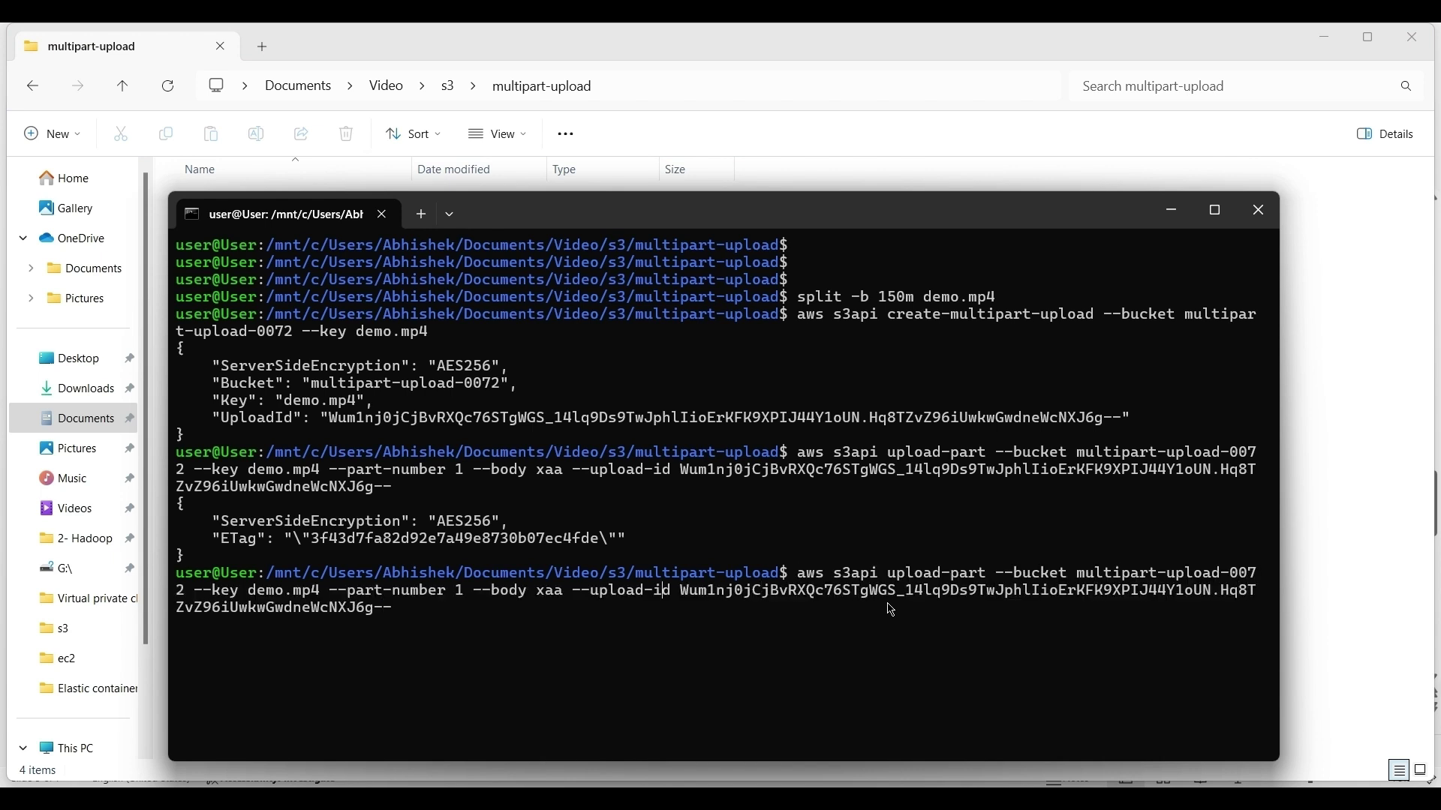
key(Delete)
text(2)
key(Delete)
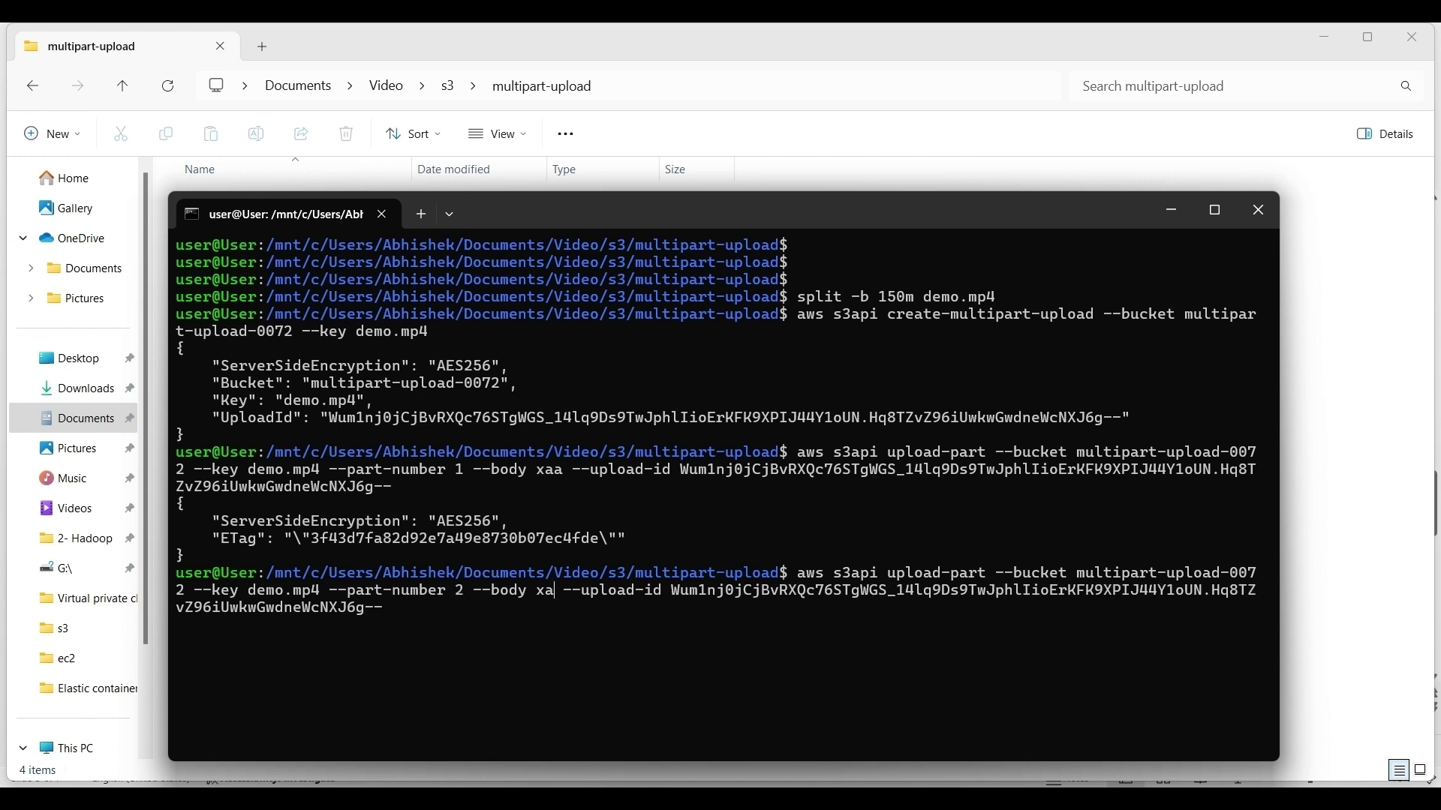
text(b)
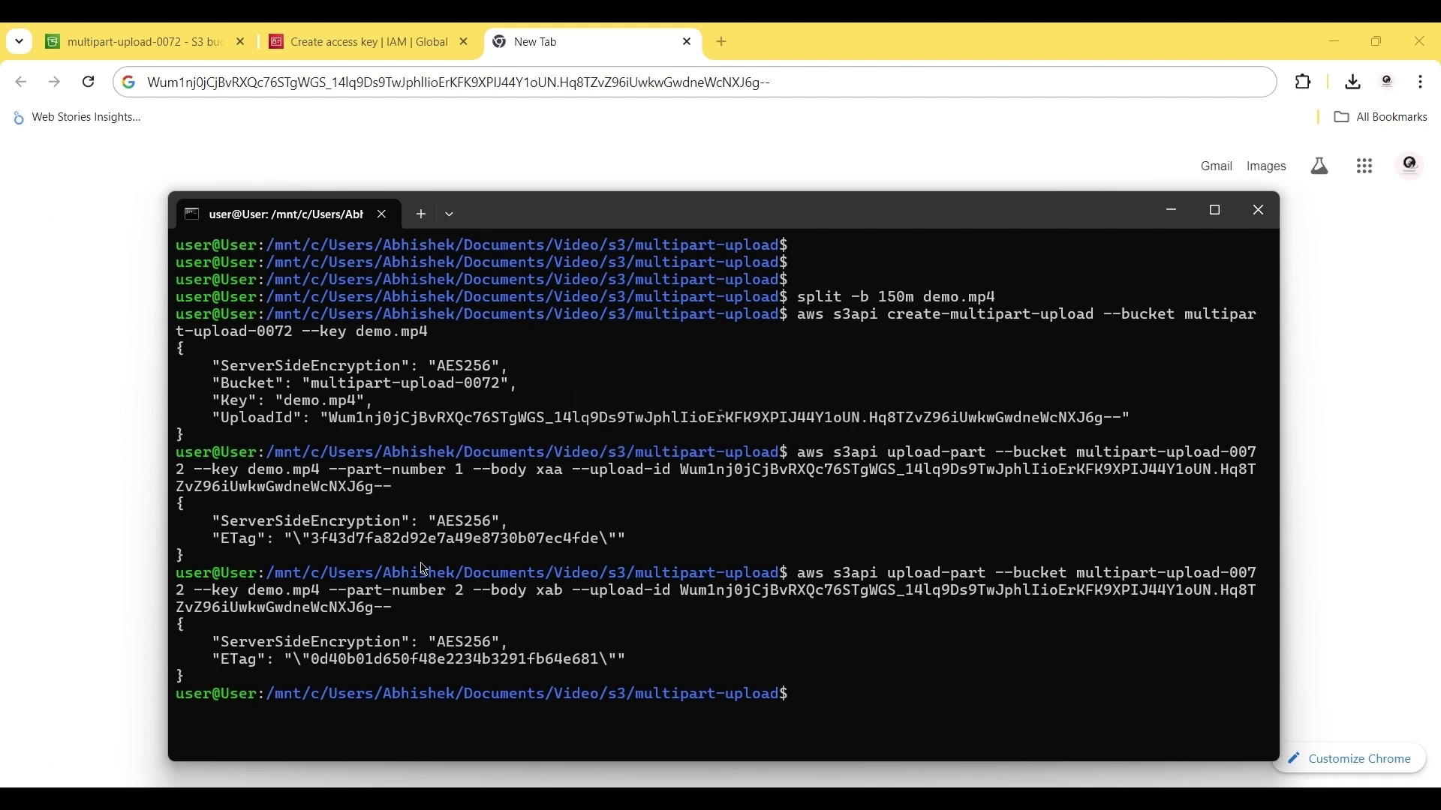
Run aws s3api list-parts for bucket multipart-upload-0072 and key demo.mp4, supplying the upload ID copied from the previous command
click(801, 704)
key(ctrl+v)
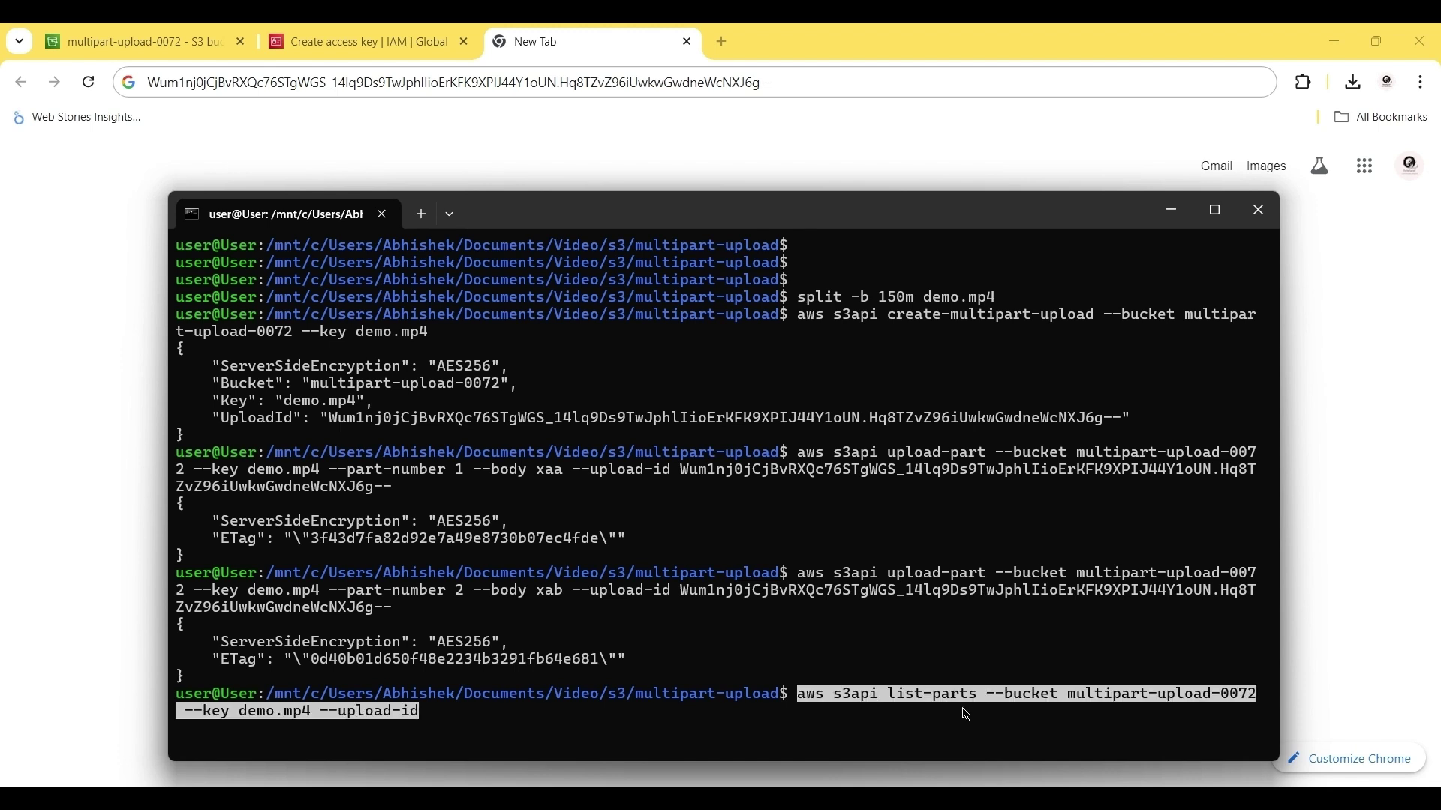
key(space)
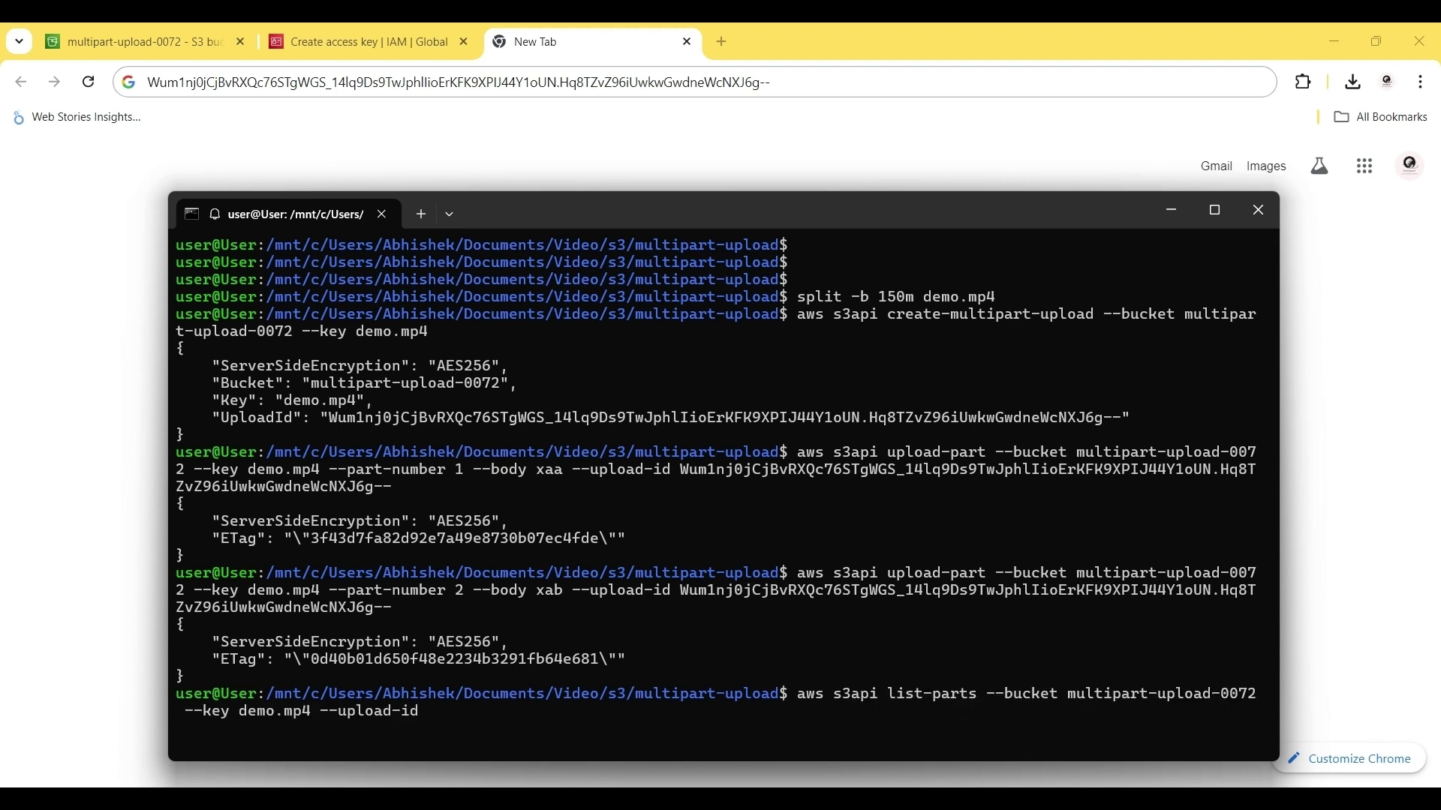
drag(686, 598, 395, 619)
right_click(396, 619)
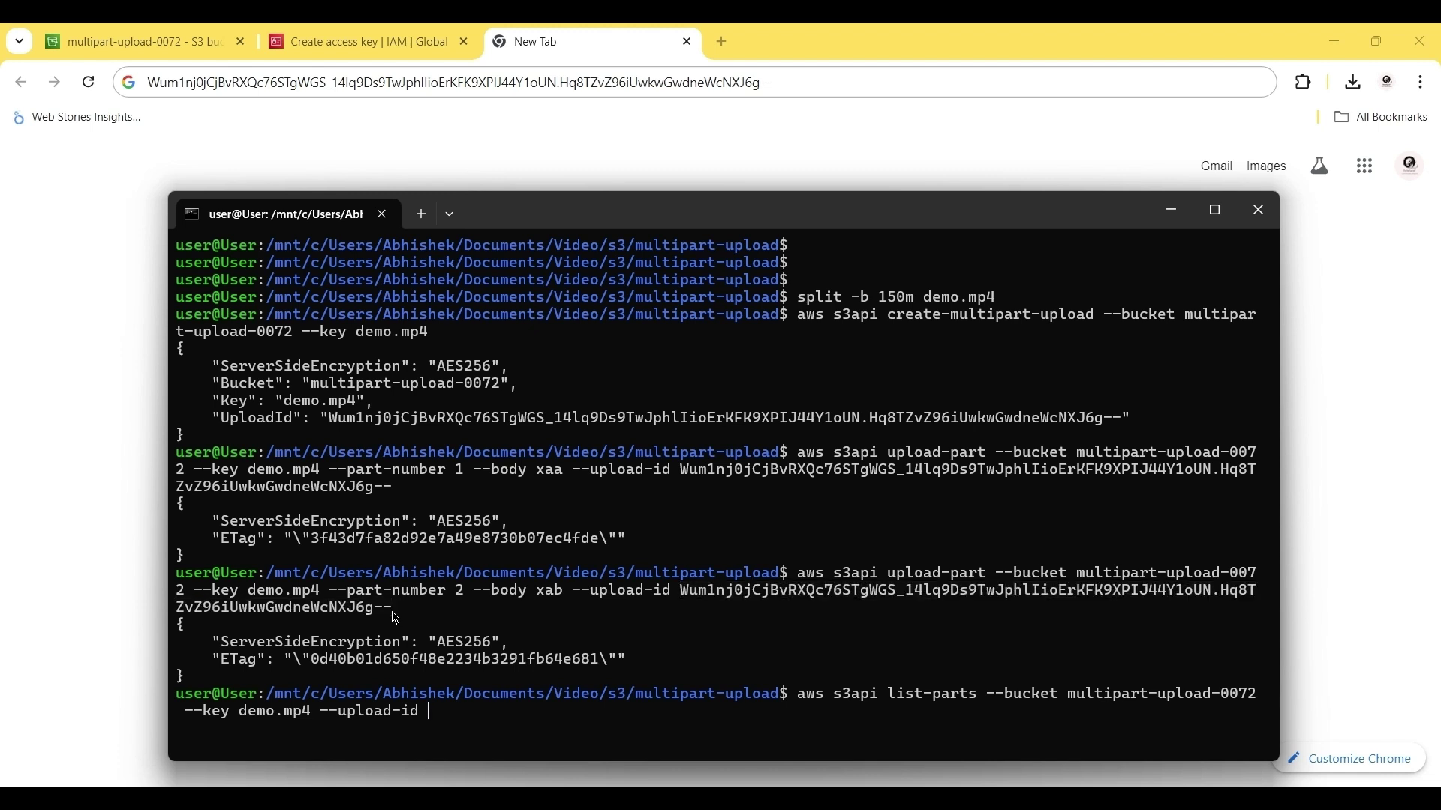
right_click(460, 718)
key(Return)
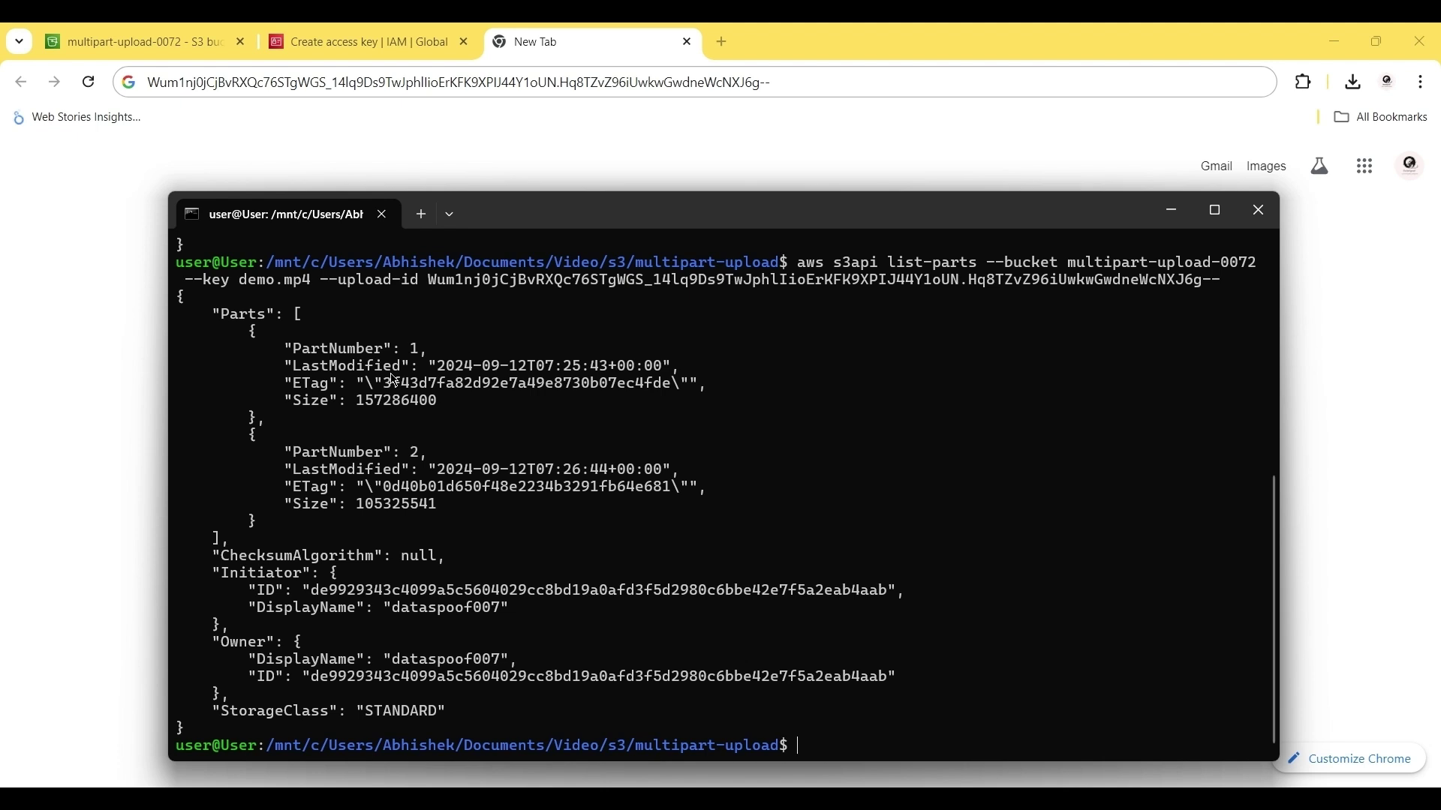
Copy part 1's escaped-quoted ETag from the list-parts output into the empty ETag value for PartNumber 1 in parts.json in Sublime Text
double_click(323, 387)
key(alt+Tab)
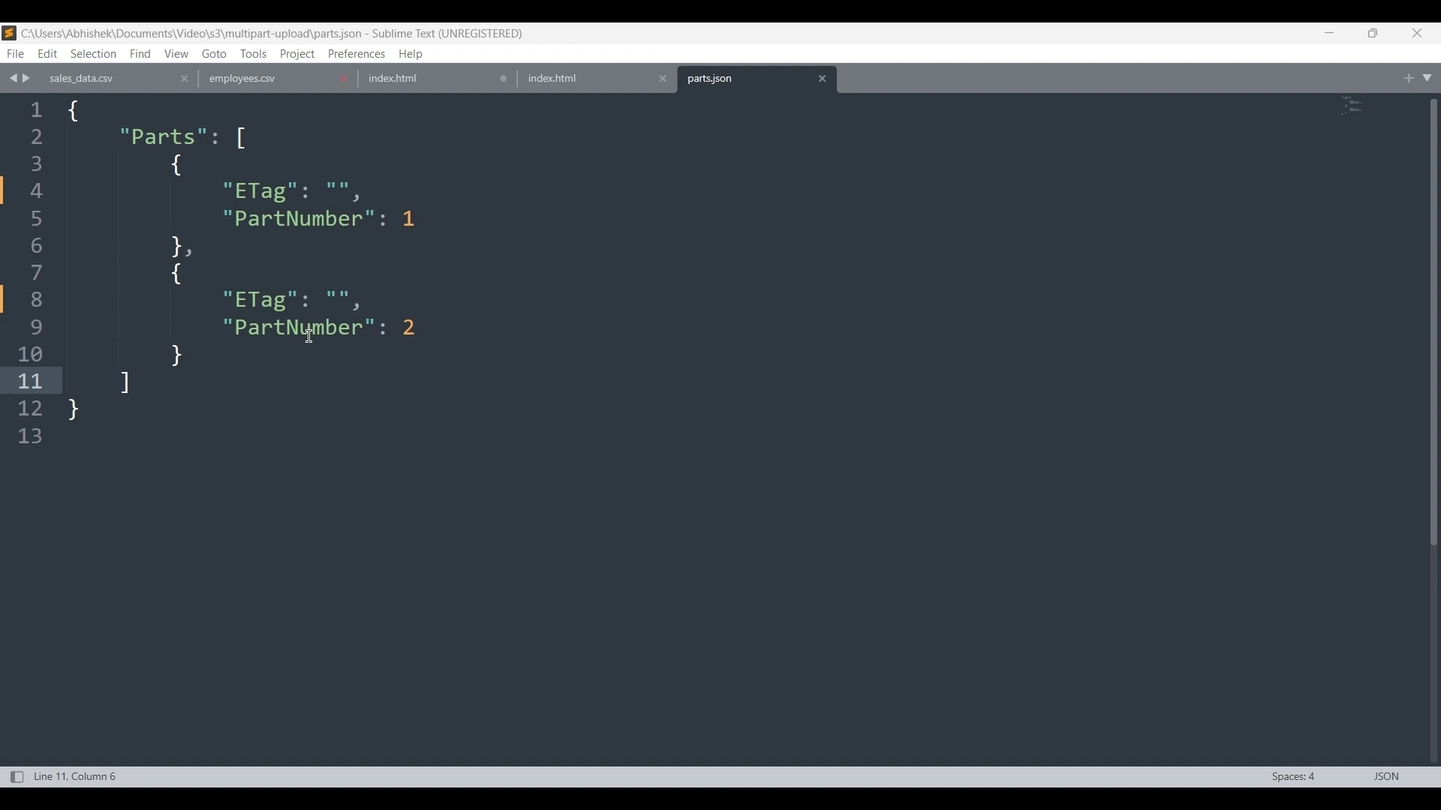
double_click(266, 194)
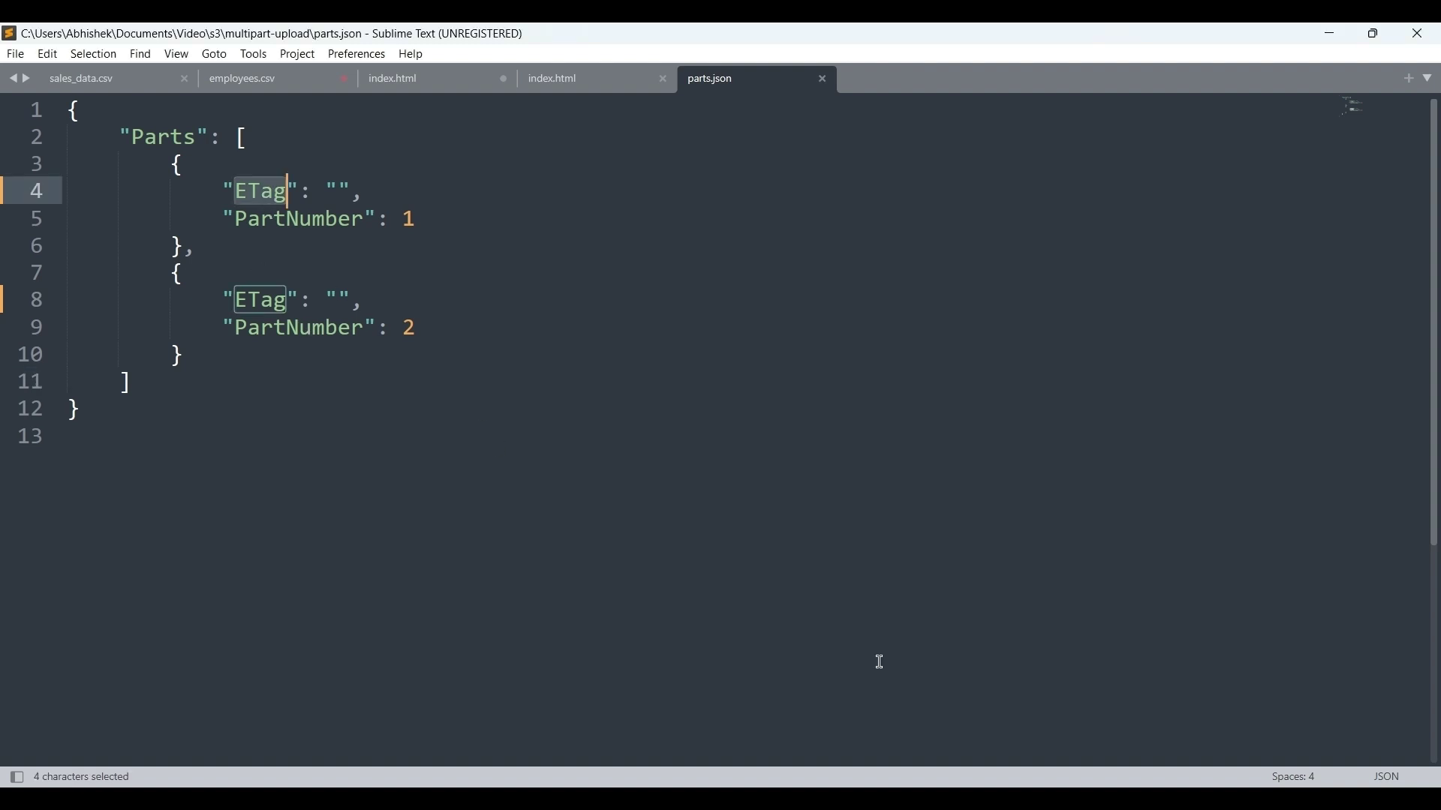
click(950, 799)
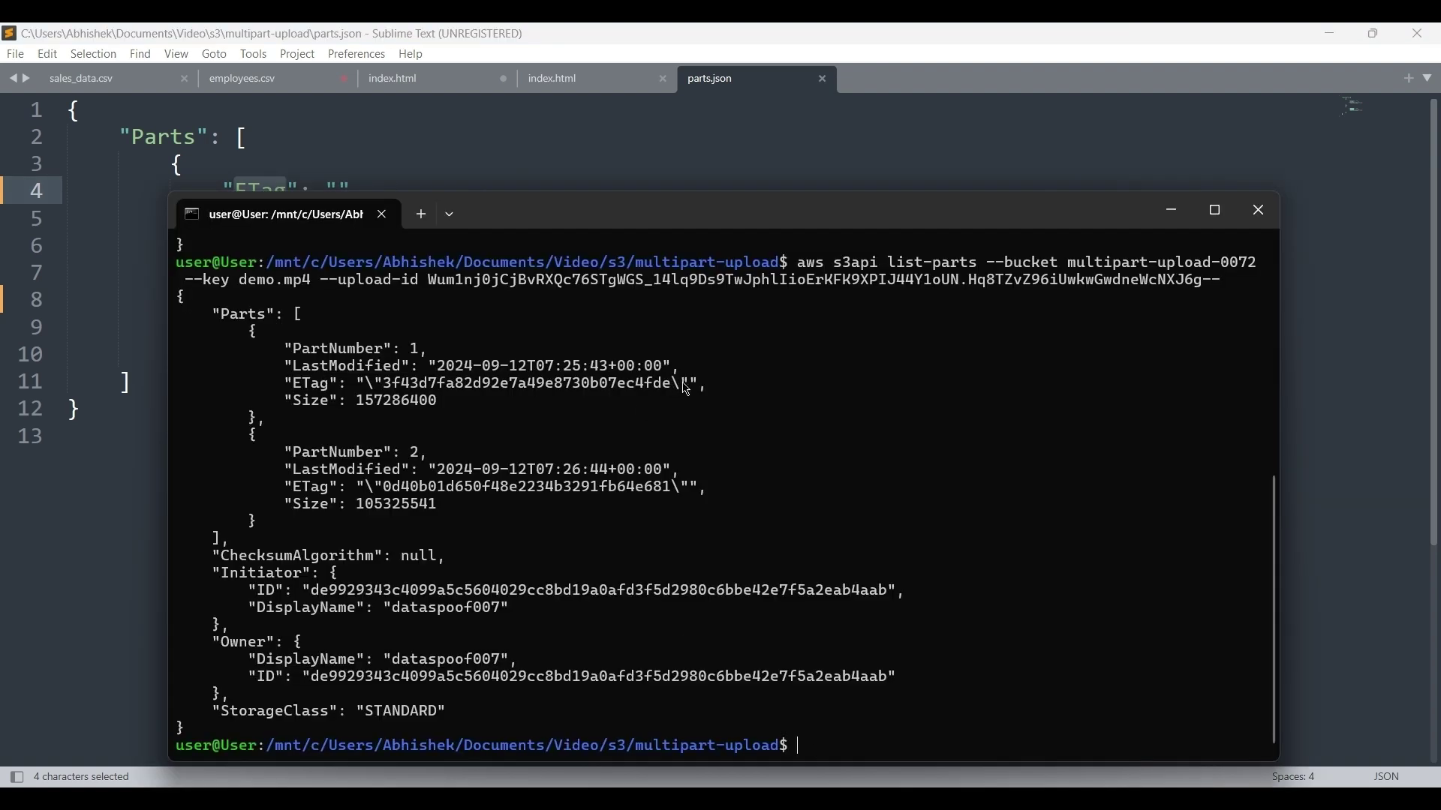
drag(690, 387, 377, 392)
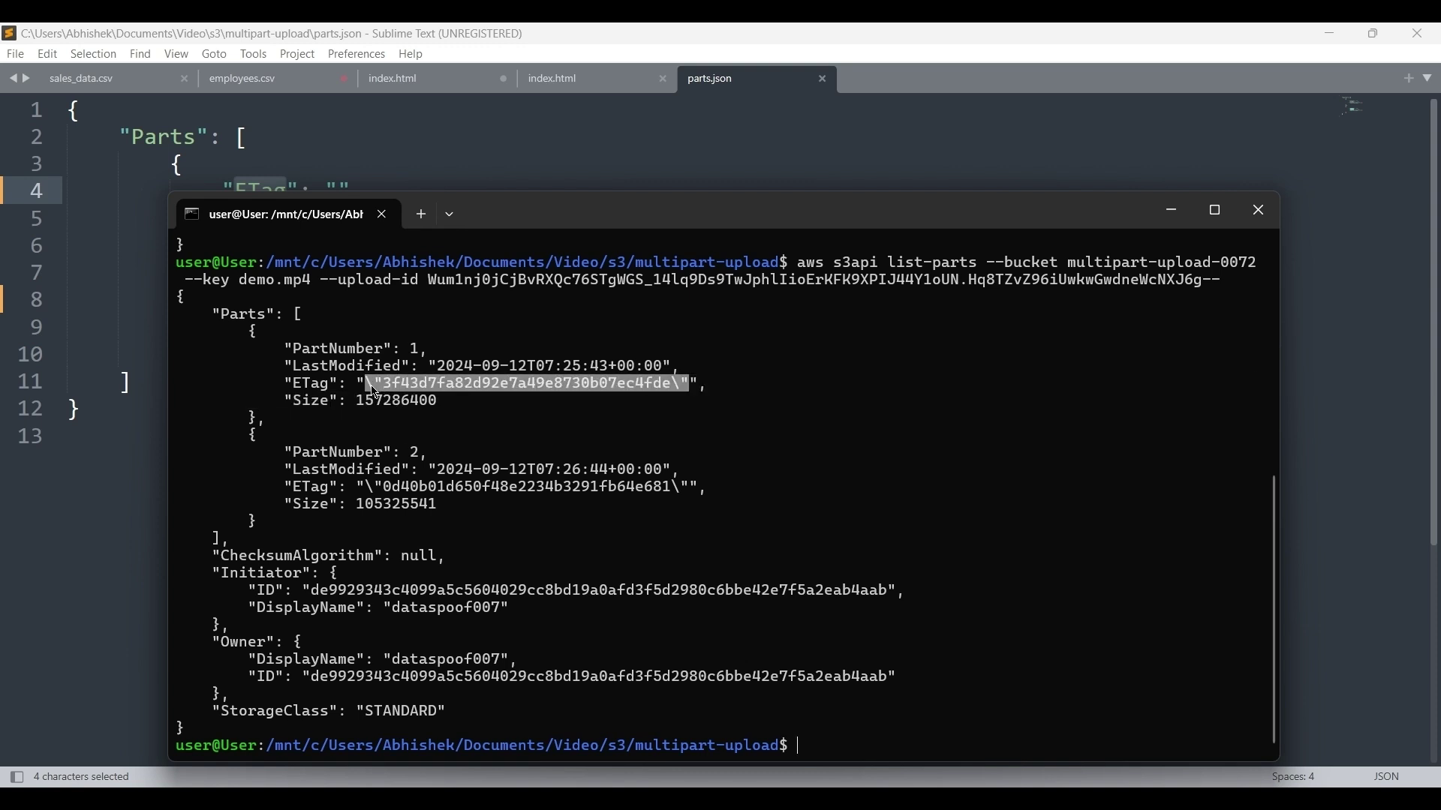
key(ctrl+c)
click(339, 186)
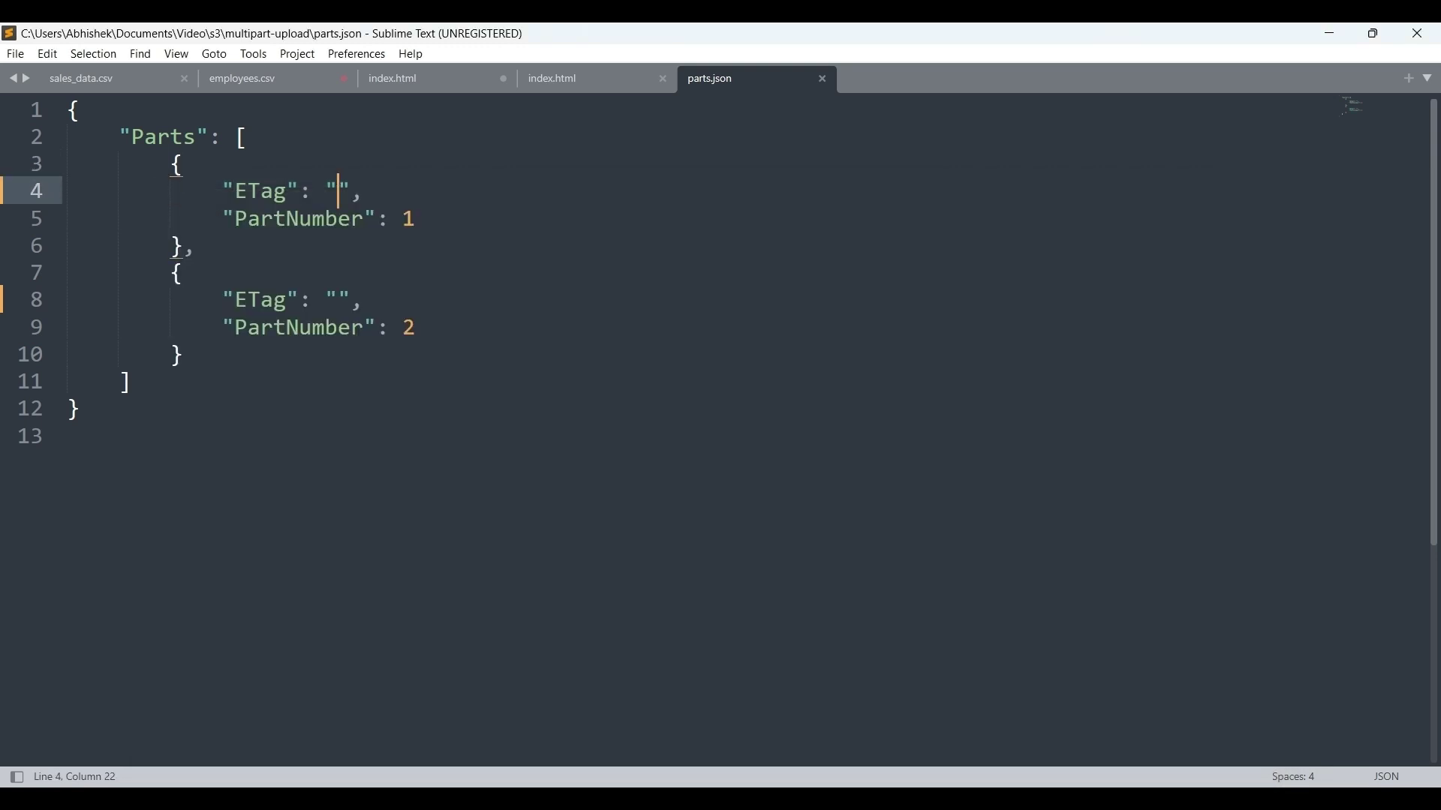
key(ctrl+v)
click(598, 340)
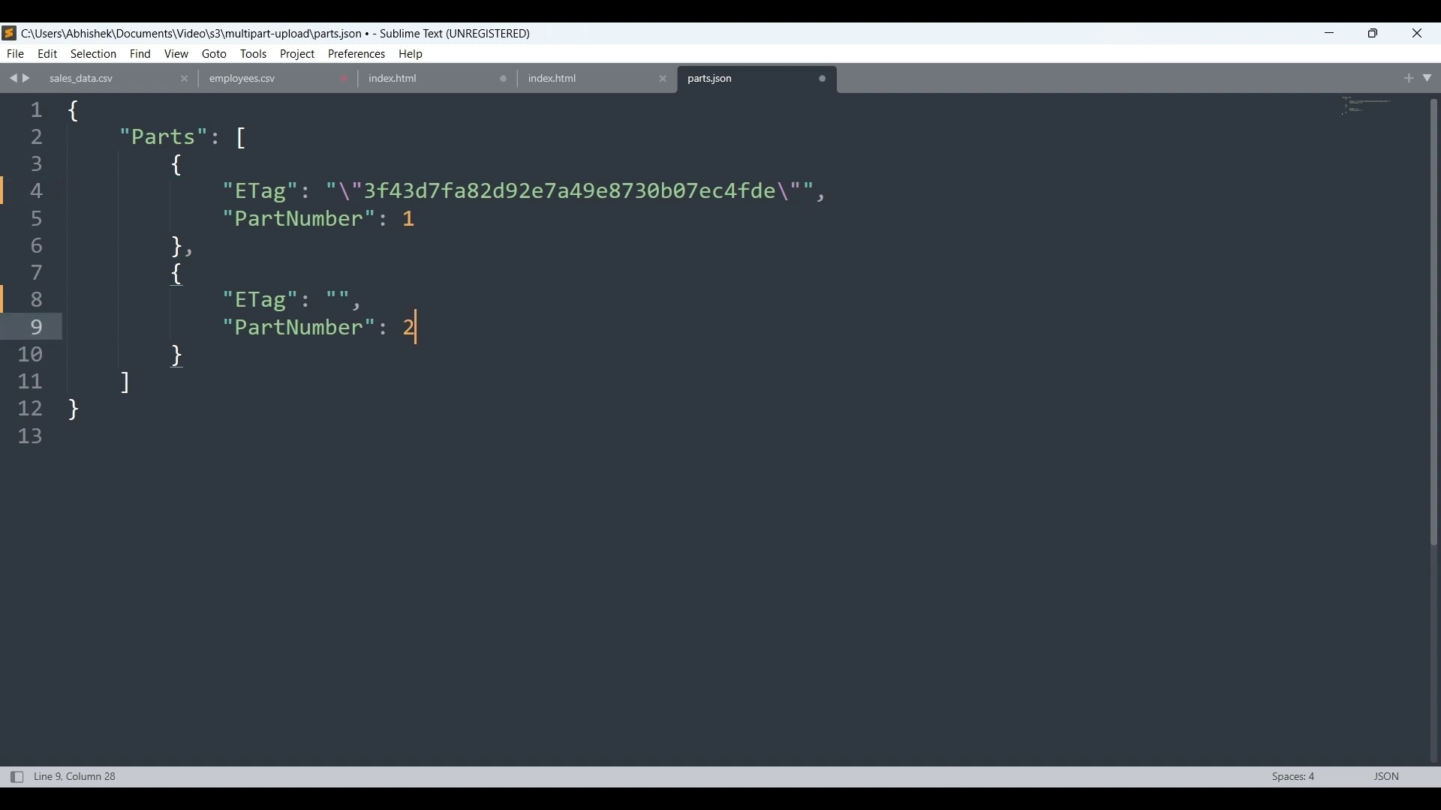
Copy part 2's ETag from the terminal into the PartNumber 2 entry of parts.json and save the file
key(alt+Tab)
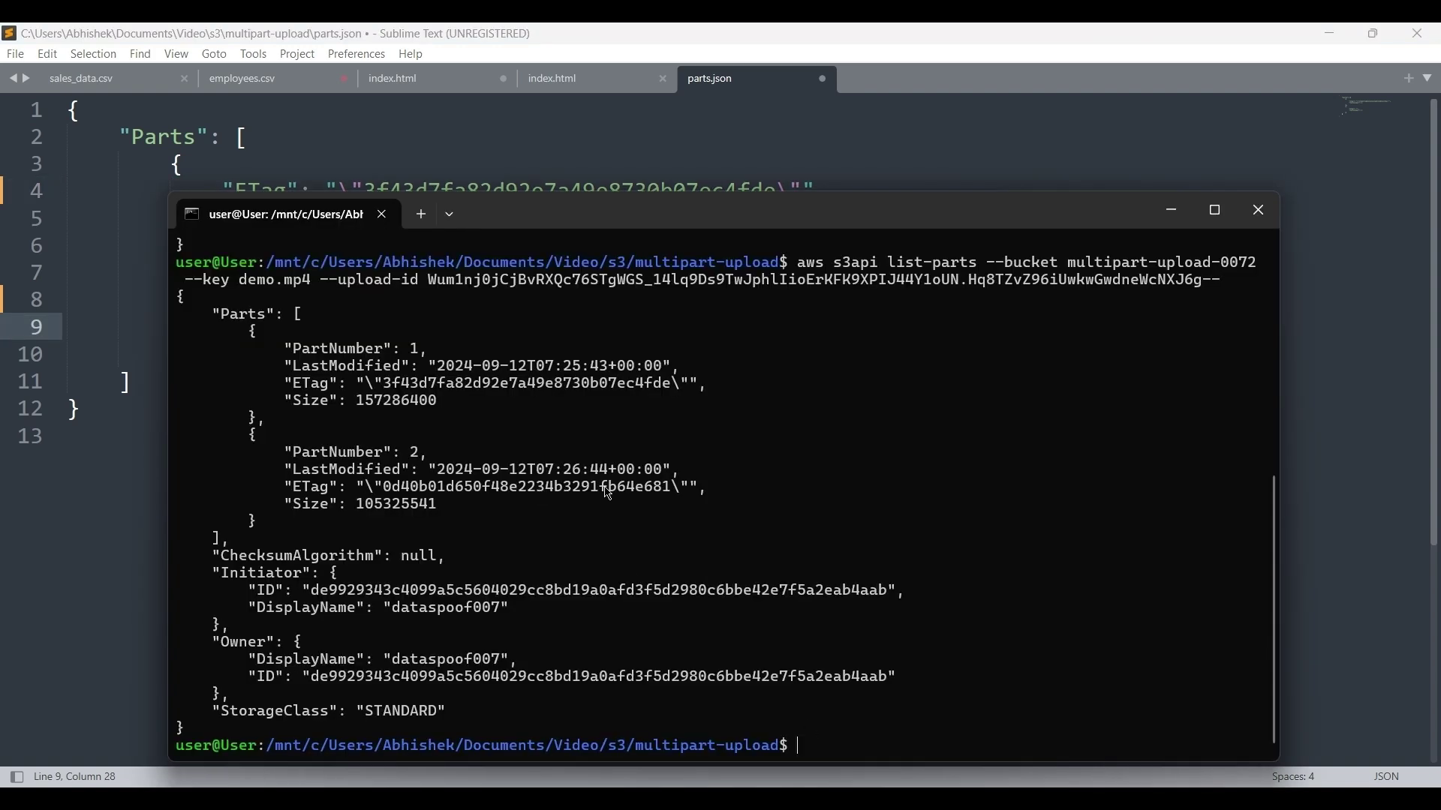
drag(690, 489, 377, 500)
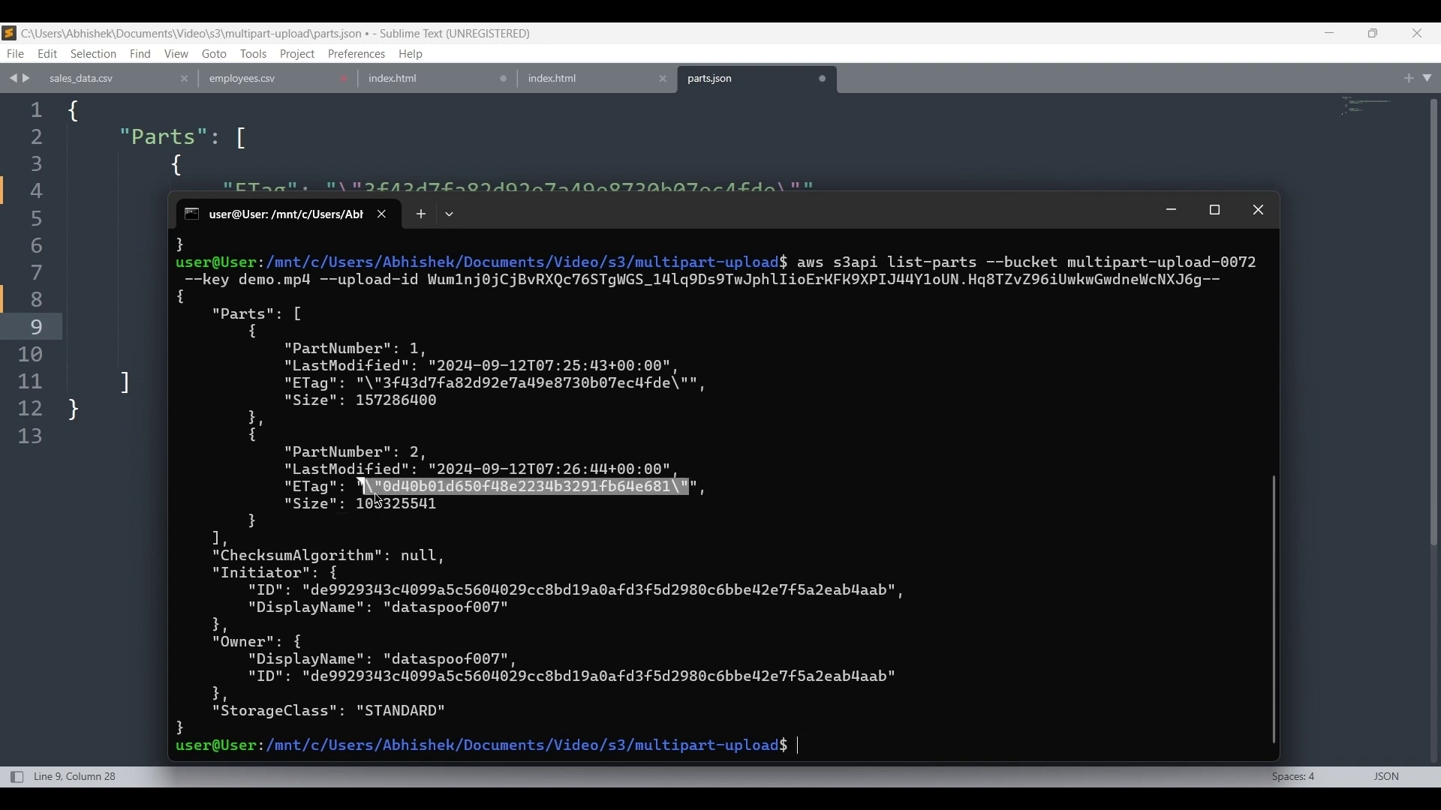
key(ctrl+c)
click(90, 456)
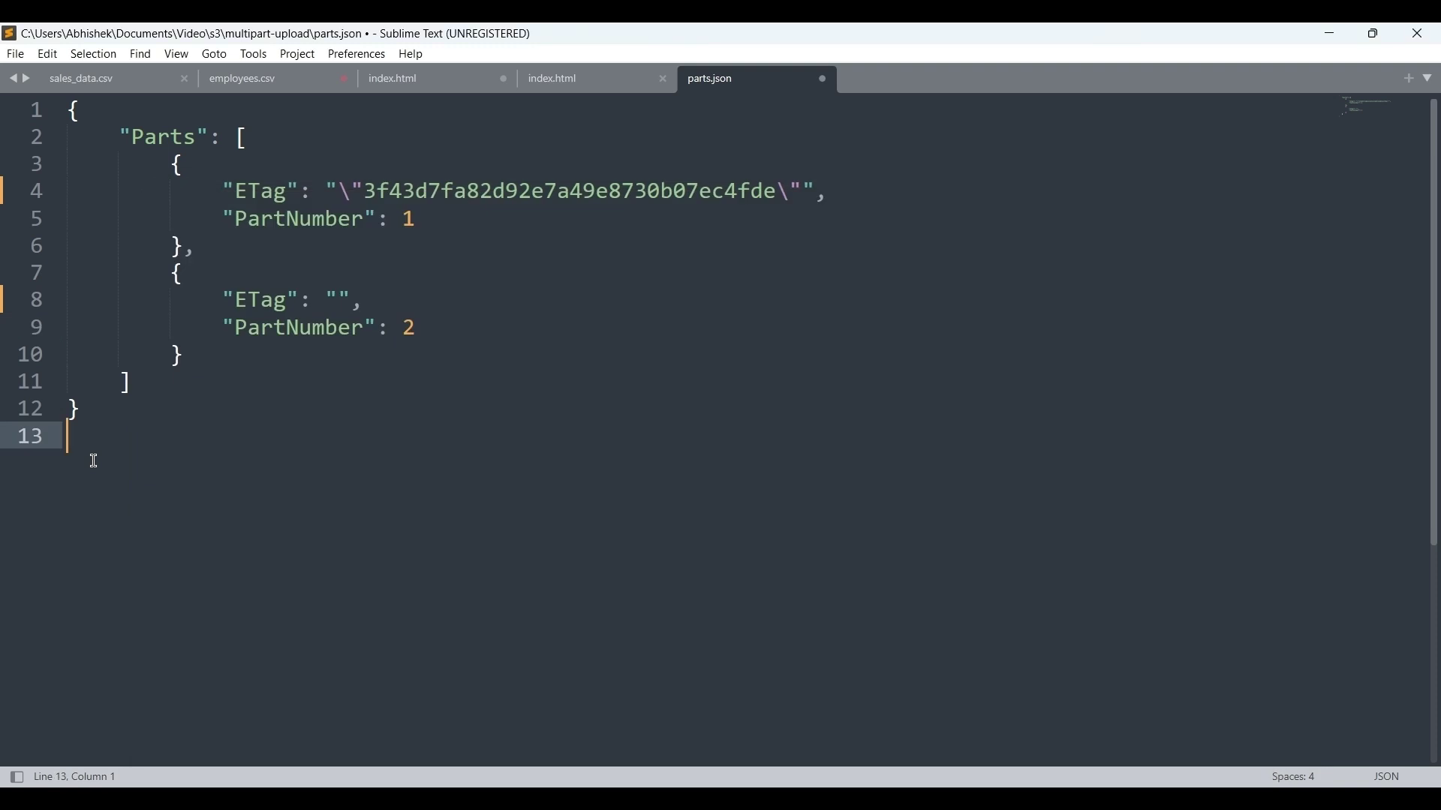
click(340, 299)
key(ctrl+v)
click(513, 438)
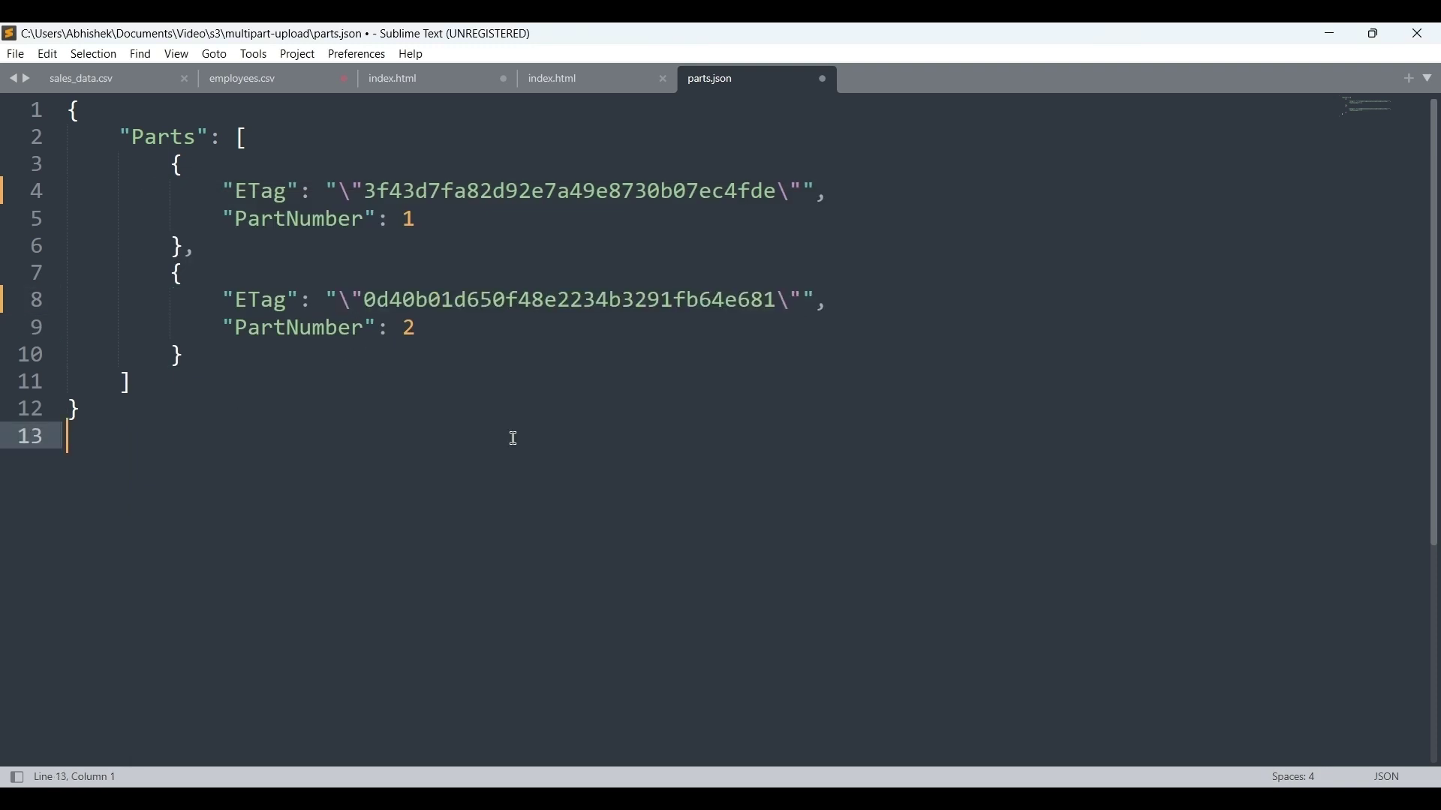
key(ctrl+s)
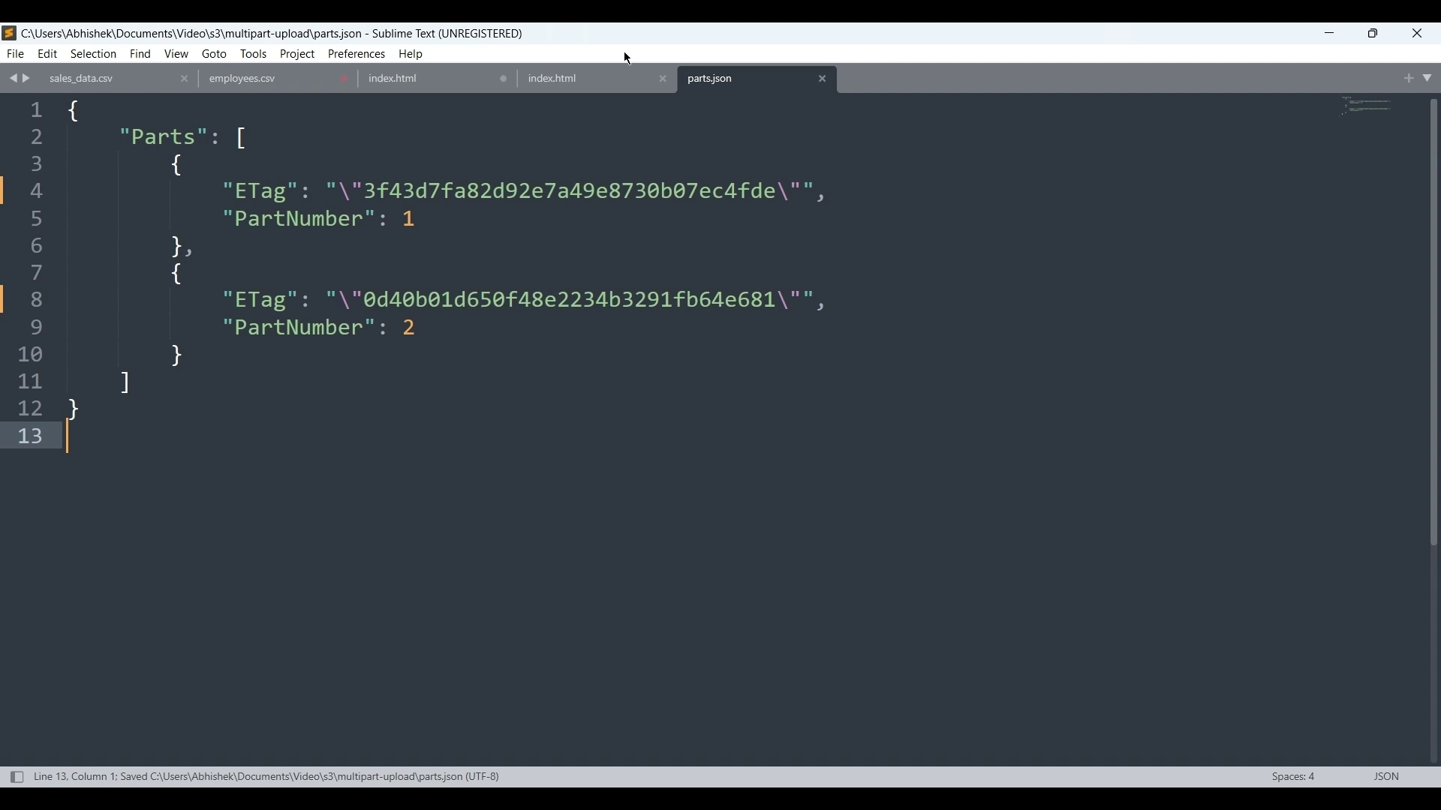
Run aws s3api complete-multipart-upload in the terminal with file://parts.json, bucket multipart-upload-0072, key demo.mp4 and the copied upload ID
key(alt+Tab)
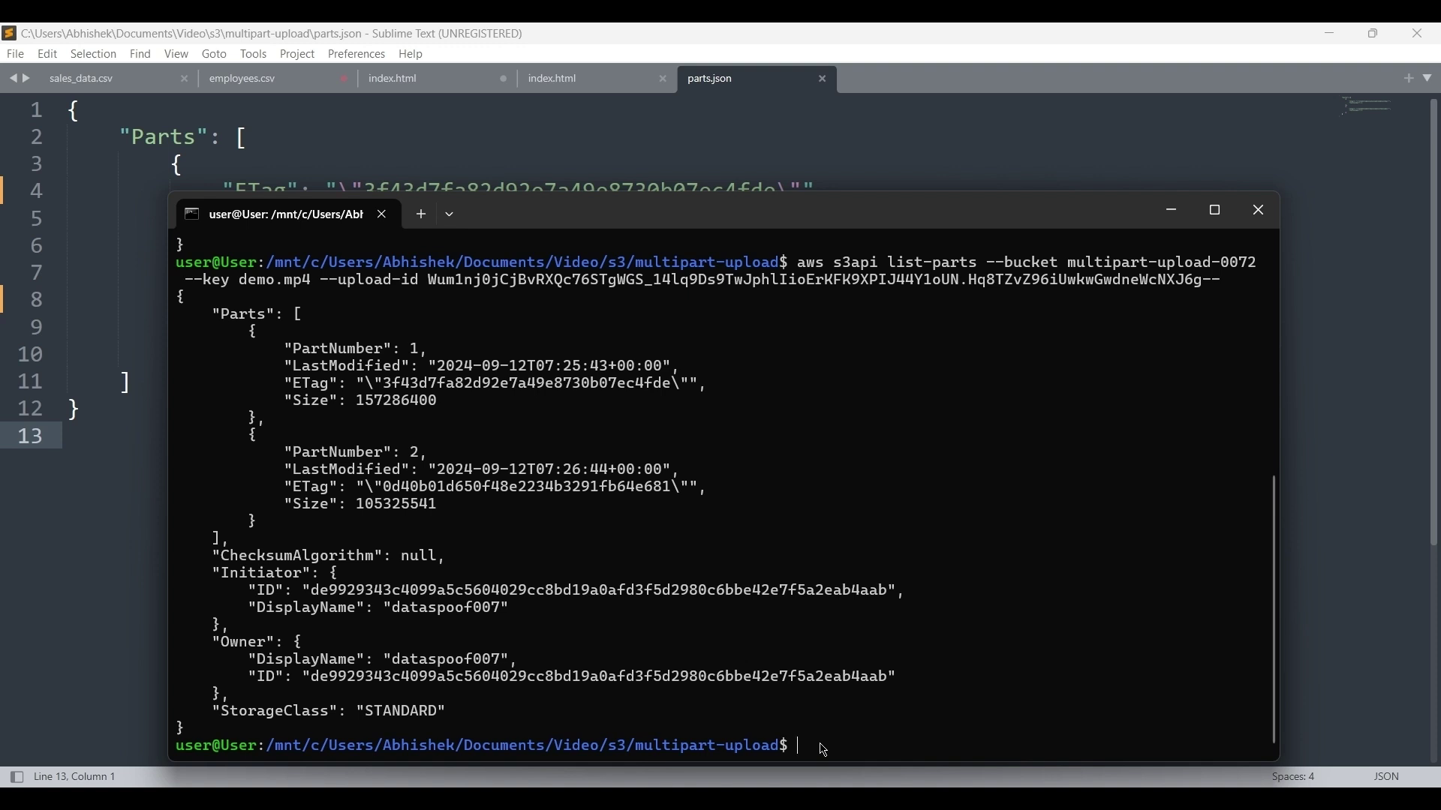
key(ctrl+v)
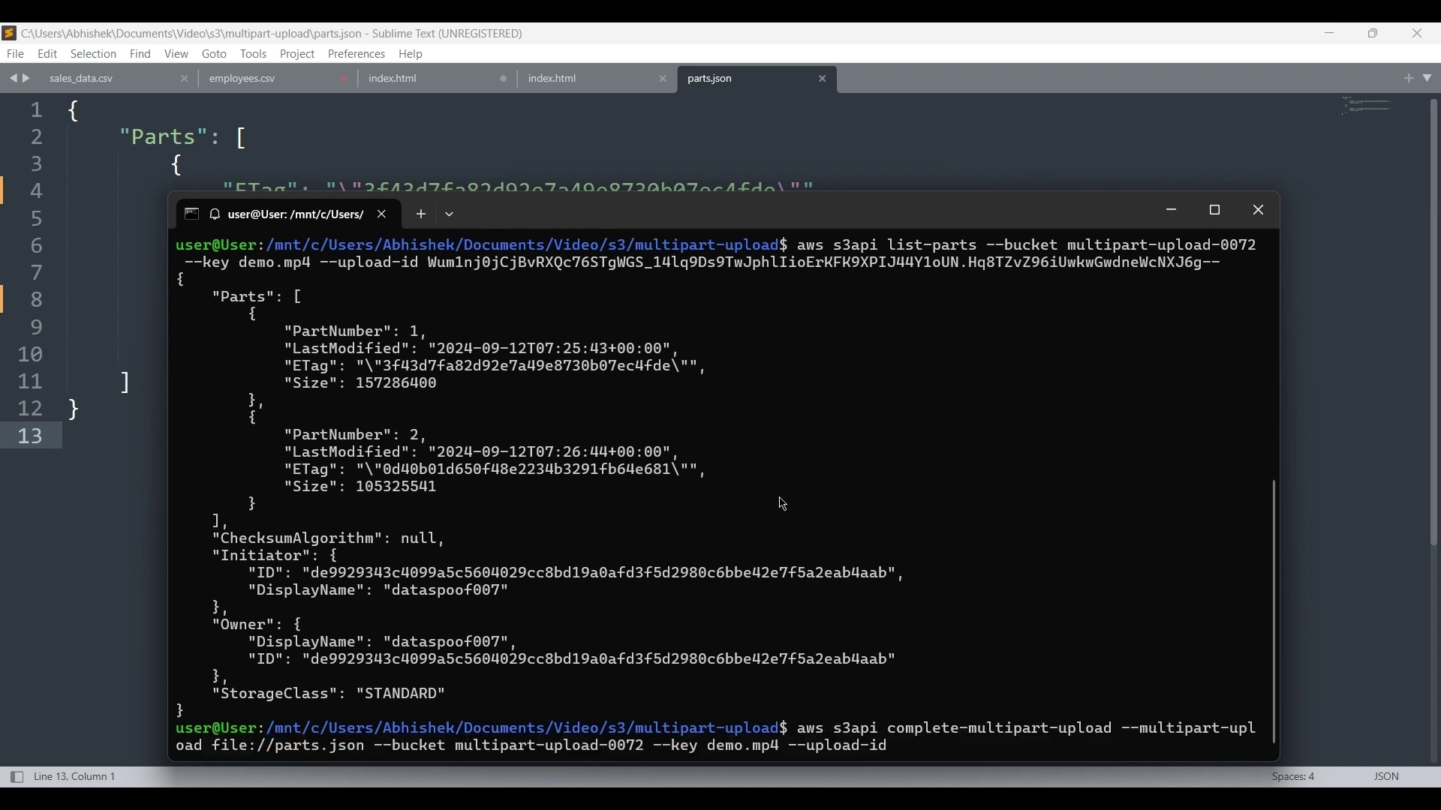
scroll(773, 505, up, 6)
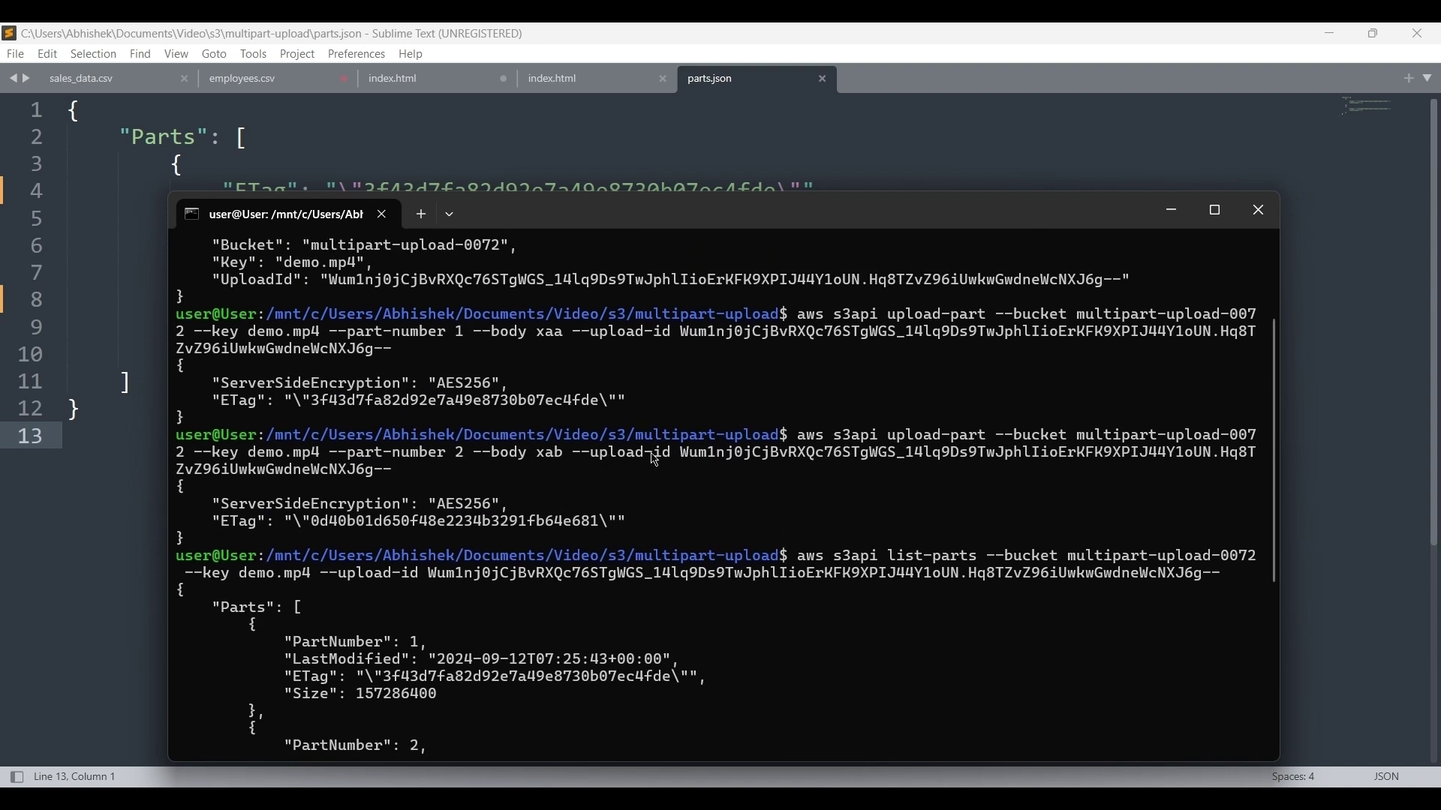
drag(685, 459, 395, 480)
key(ctrl+c)
scroll(723, 496, down, 6)
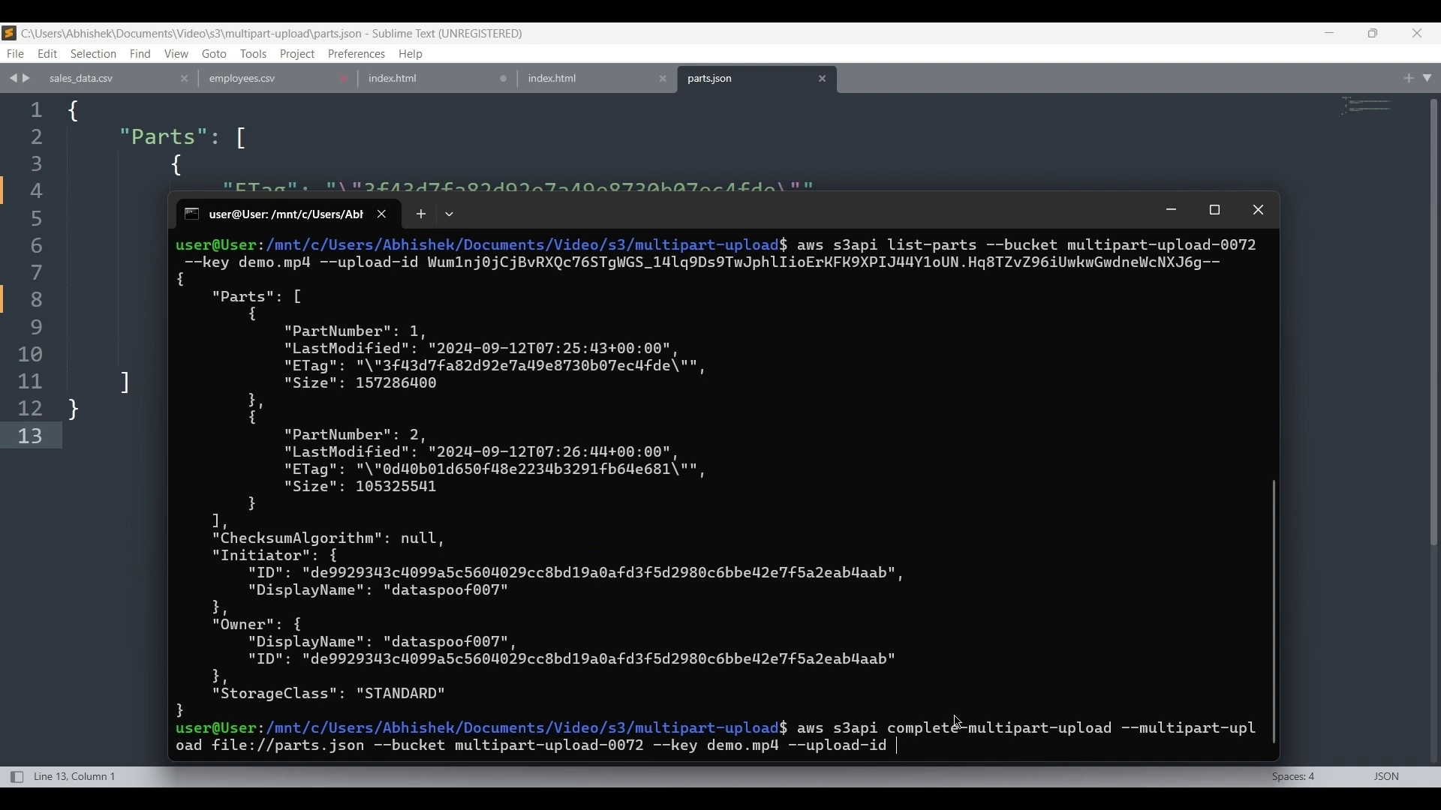
key(ctrl+v)
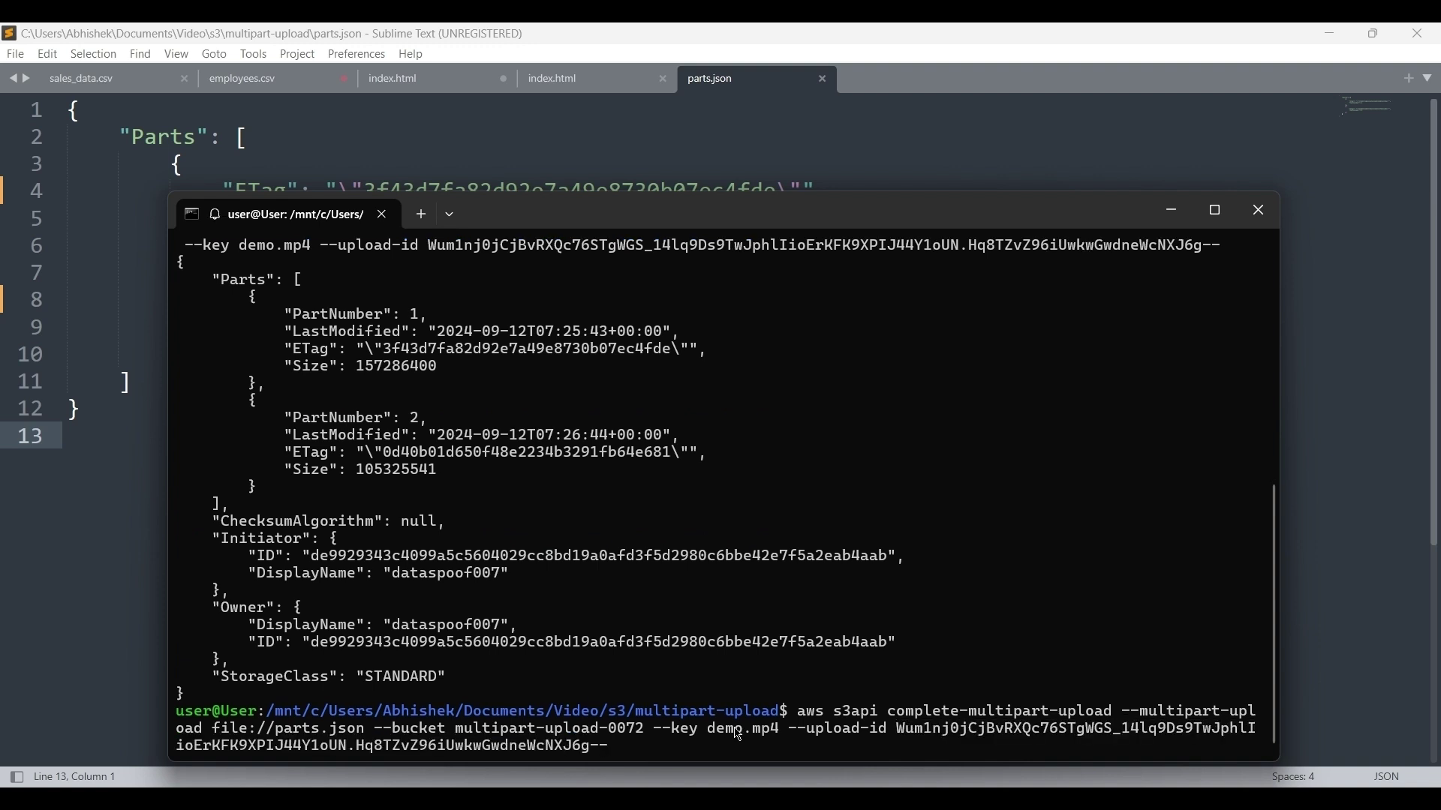
key(Return)
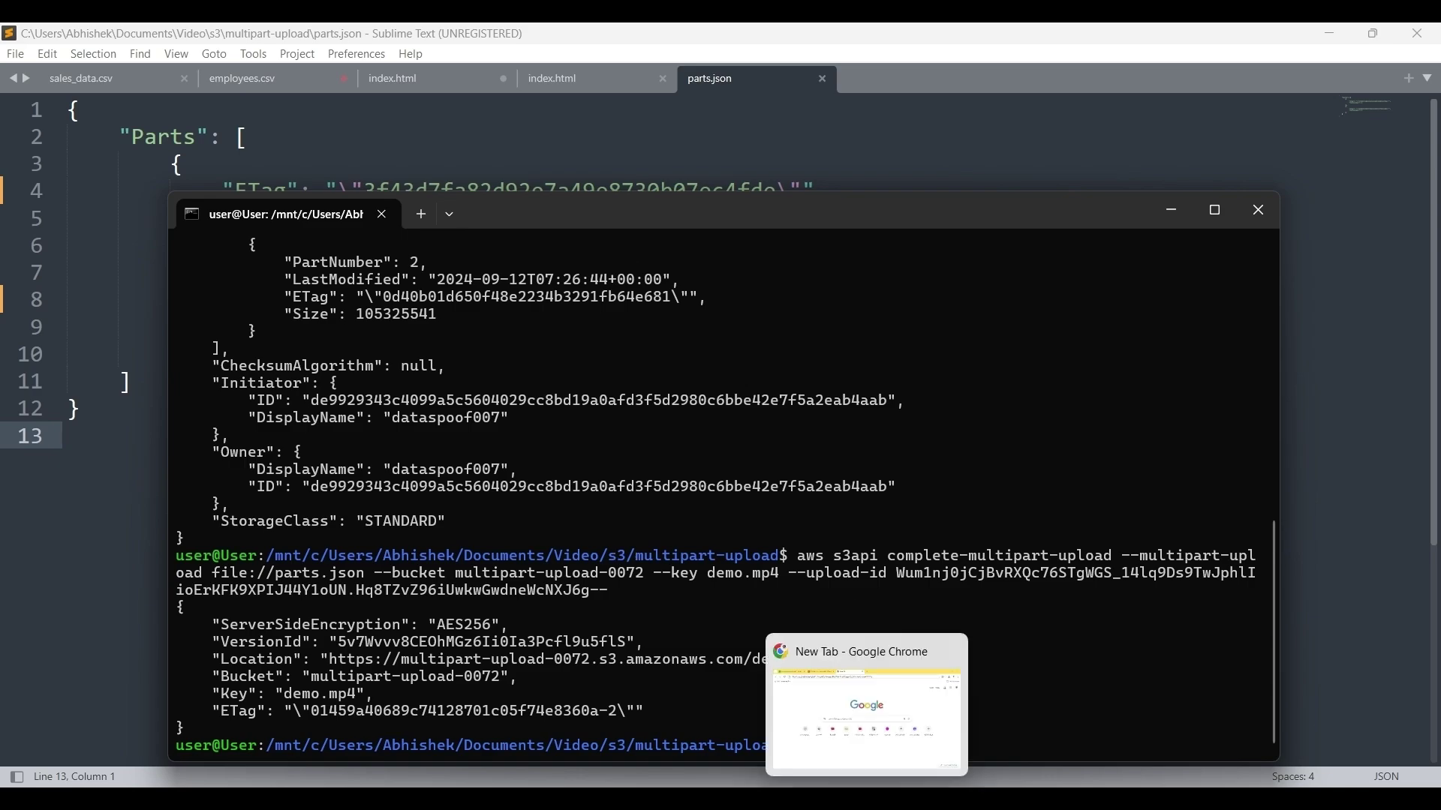
Switch to Chrome and refresh the objects list of the multipart-upload-0072 bucket to check for demo.mp4
click(870, 799)
click(180, 24)
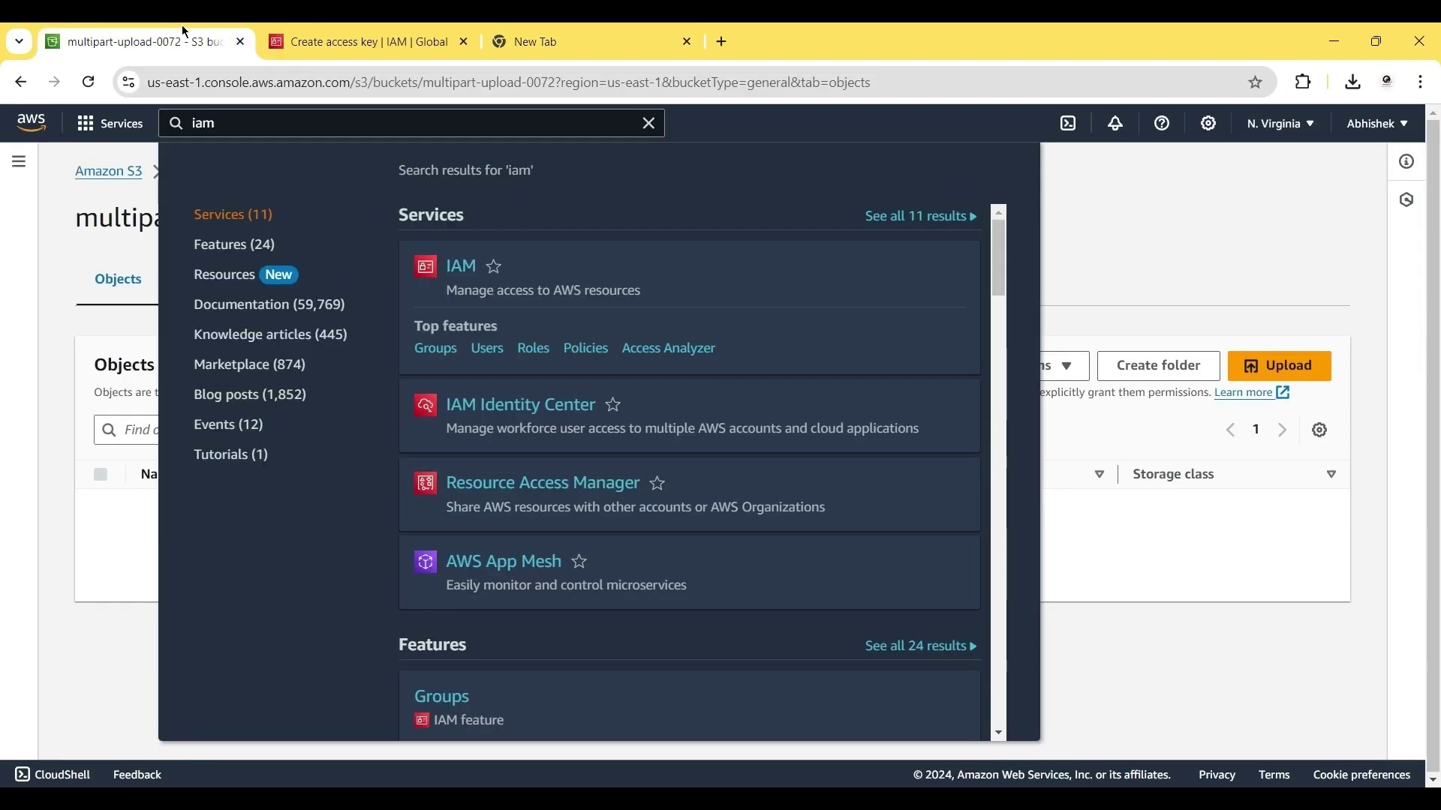
click(67, 540)
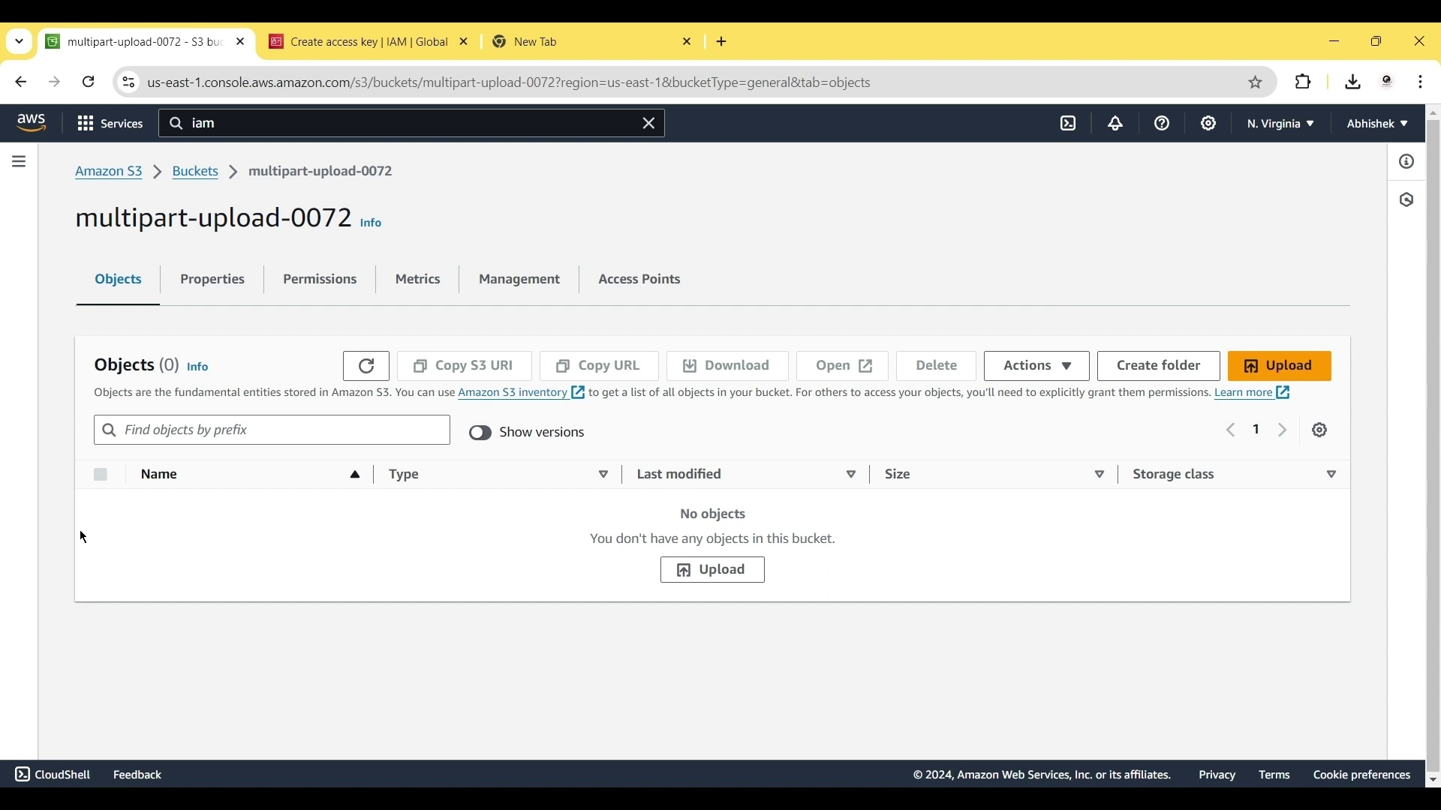
click(368, 368)
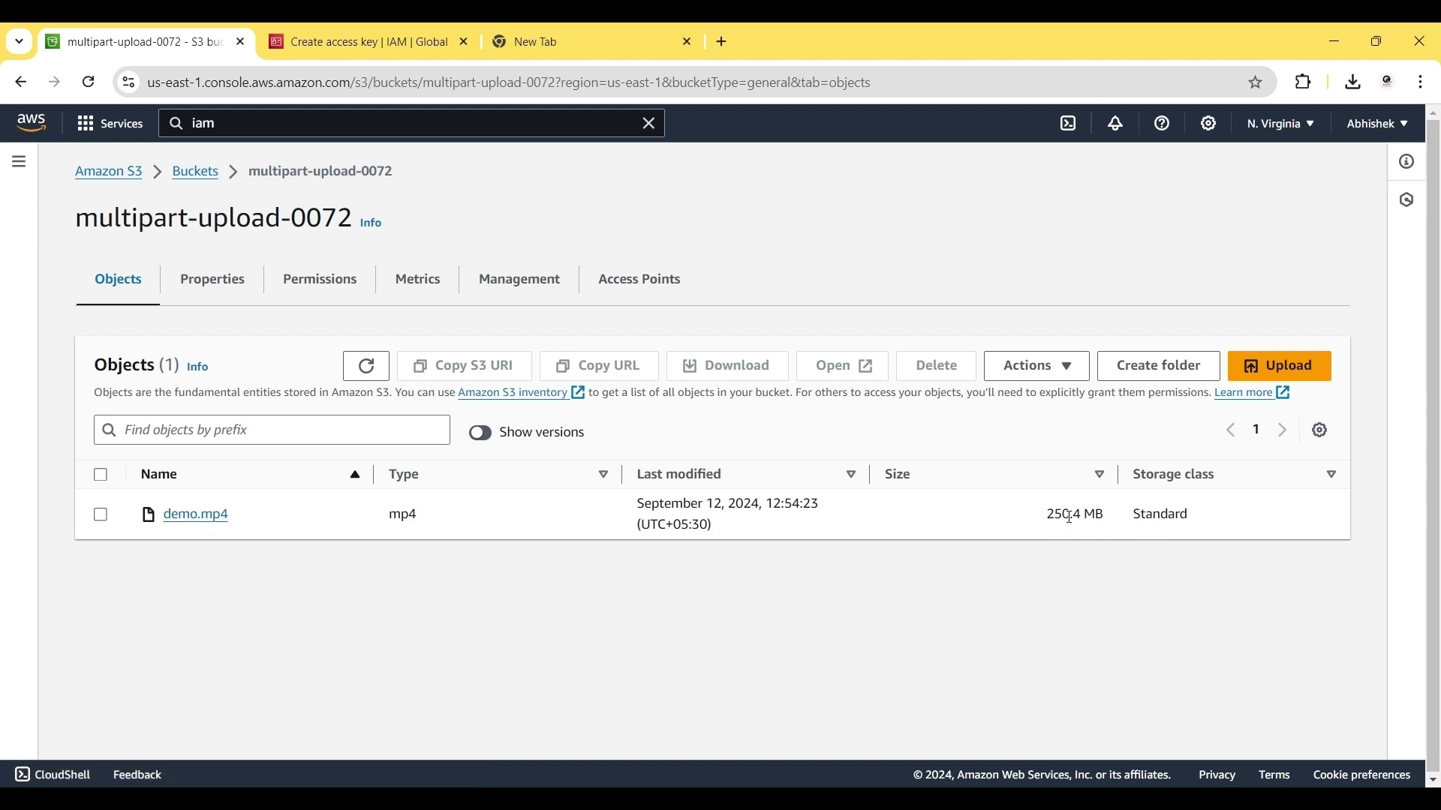
Switch to File Explorer and check the size of the local demo.mp4 against the uploaded object
key(alt+Tab)
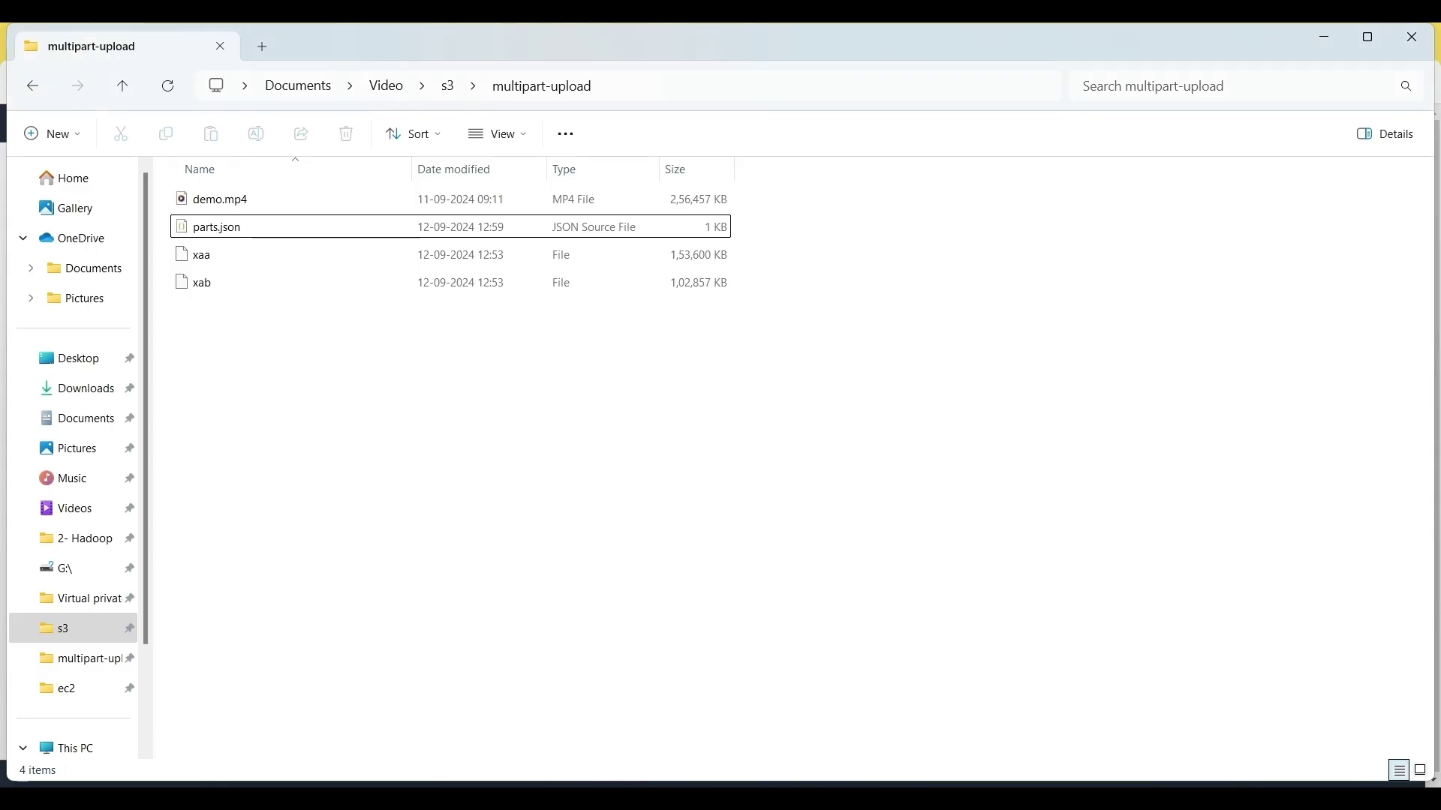
click(686, 202)
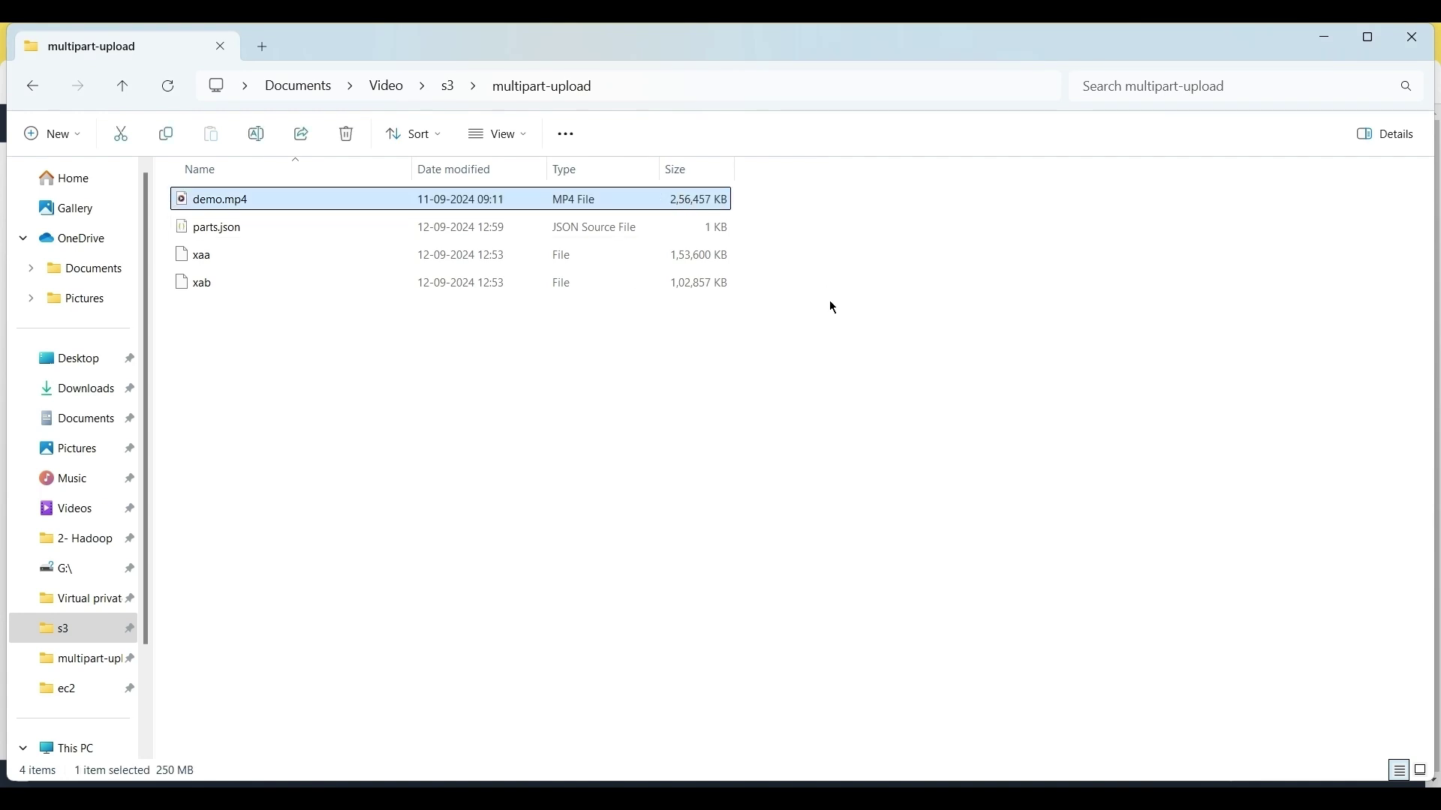
click(875, 673)
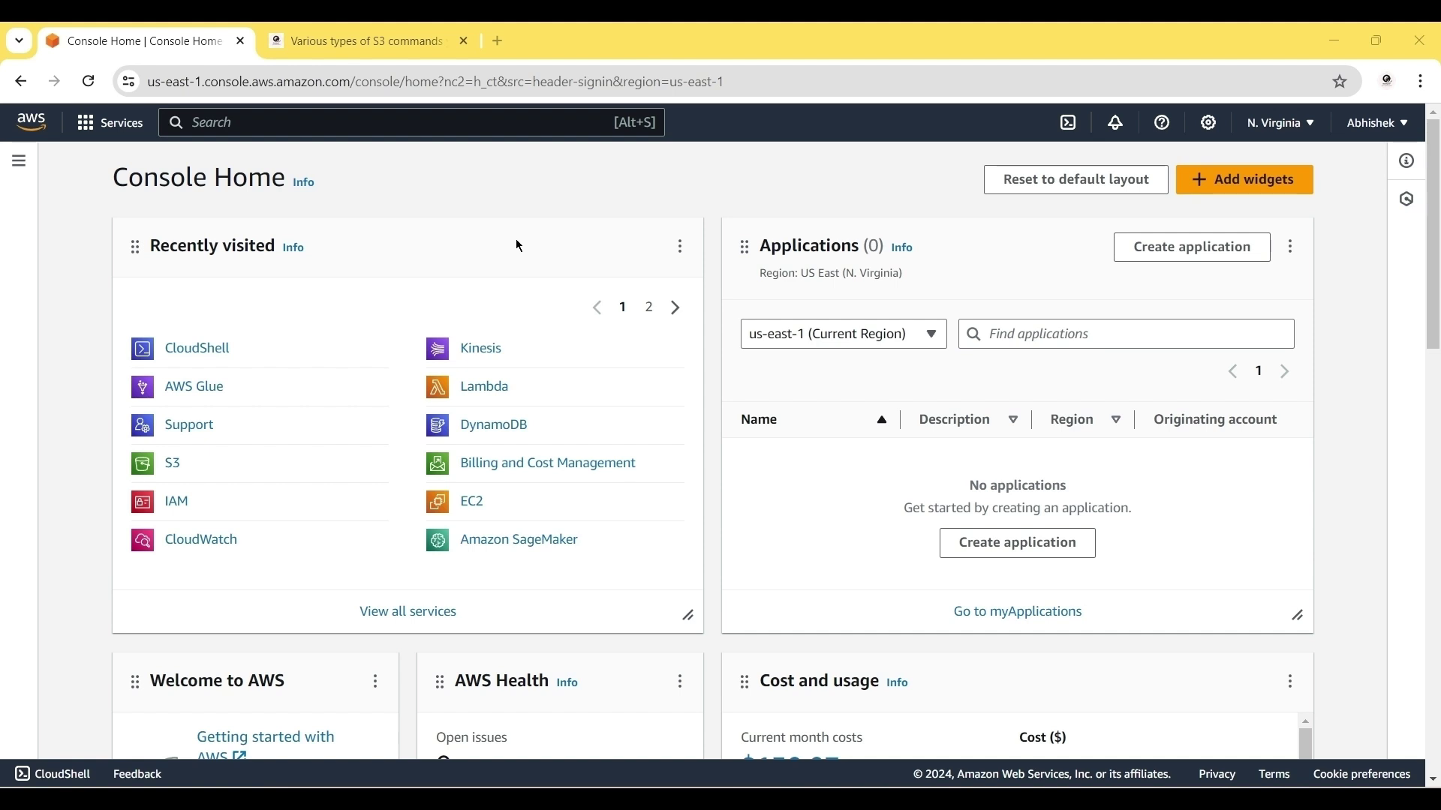
Open CloudShell in its own browser tab and list all S3 buckets with aws s3 ls
click(59, 775)
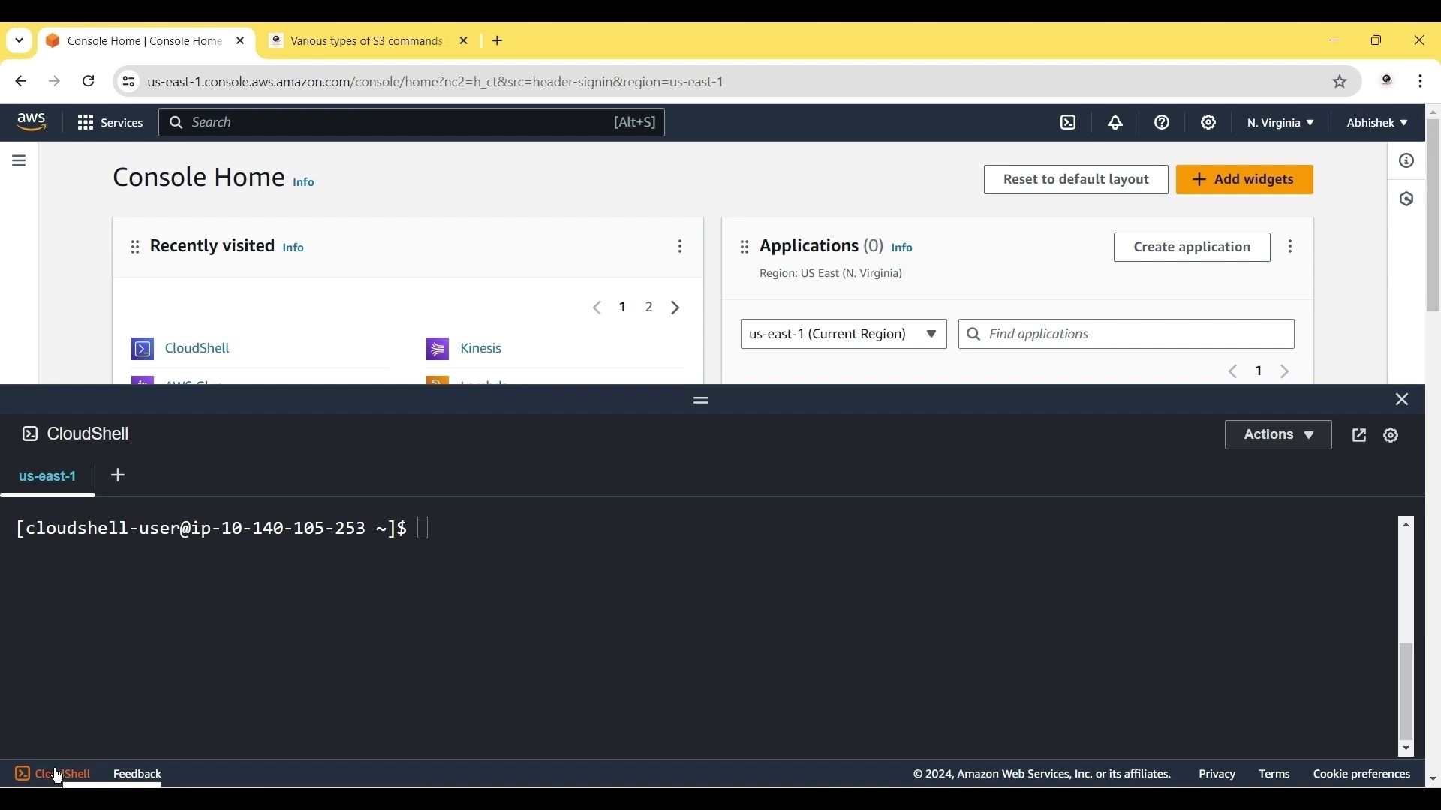
click(1360, 443)
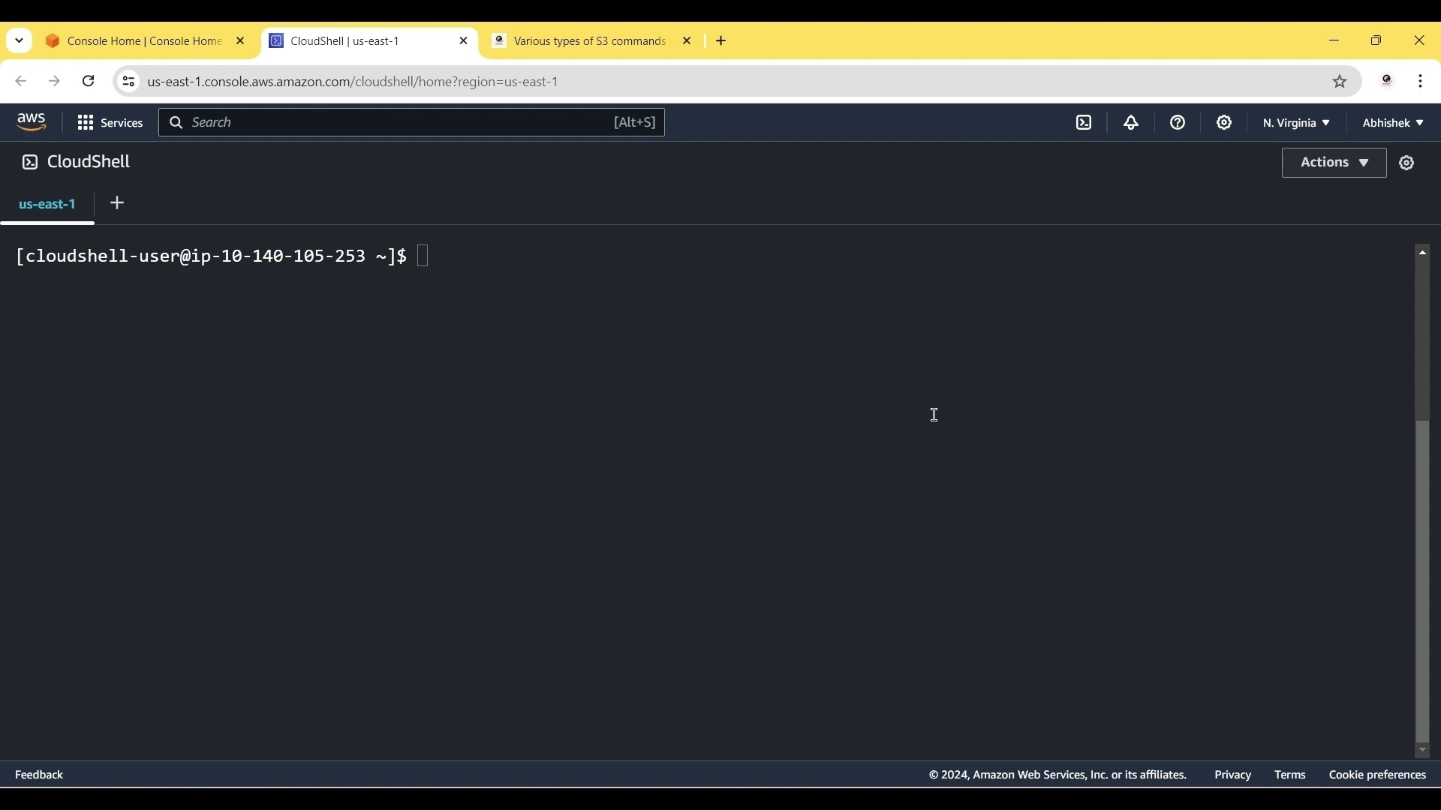
click(488, 261)
text(aws s3 ls)
key(Return)
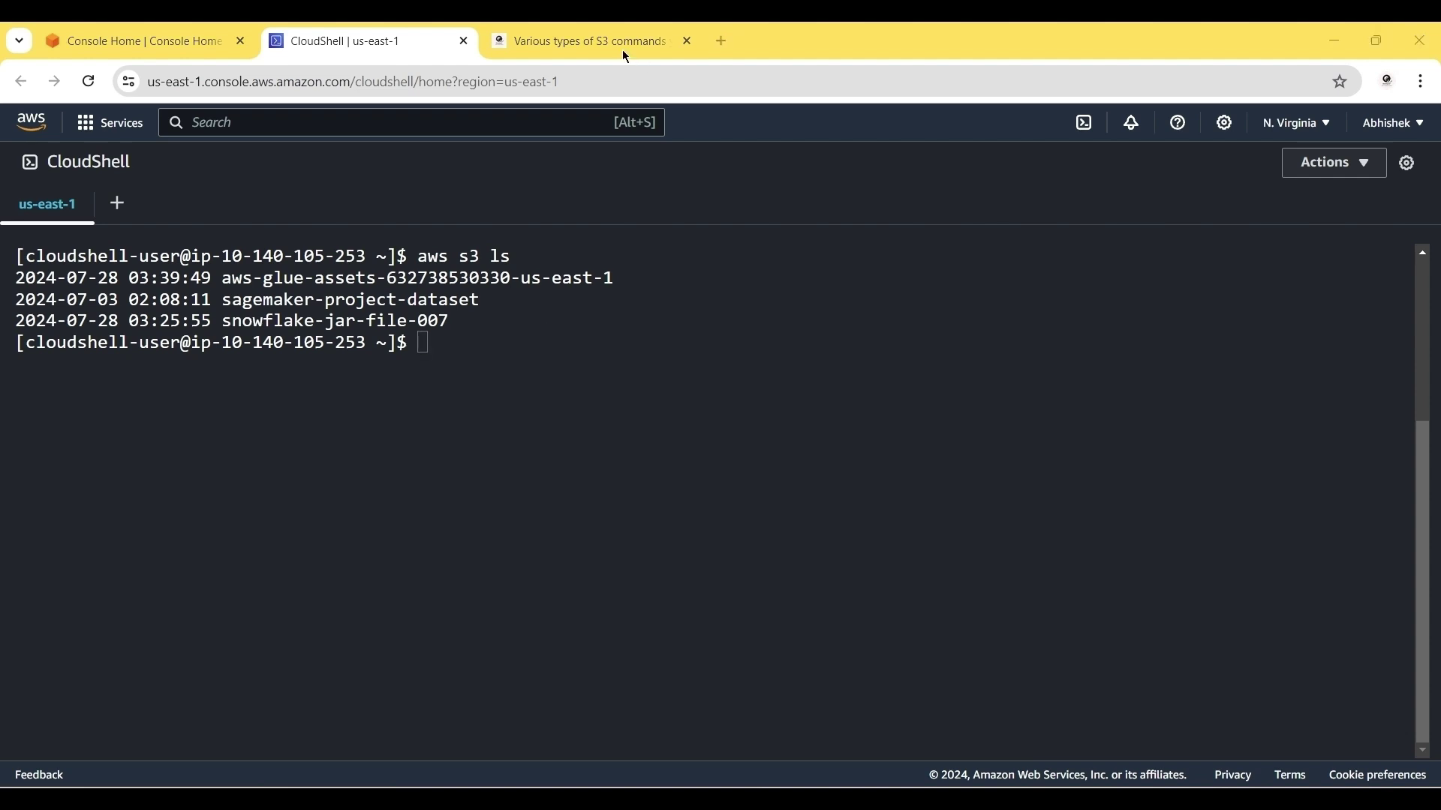
List the contents of the sagemaker-project-dataset bucket with aws s3 ls s3://sagemaker-project-dataset
click(426, 343)
text(aws s)
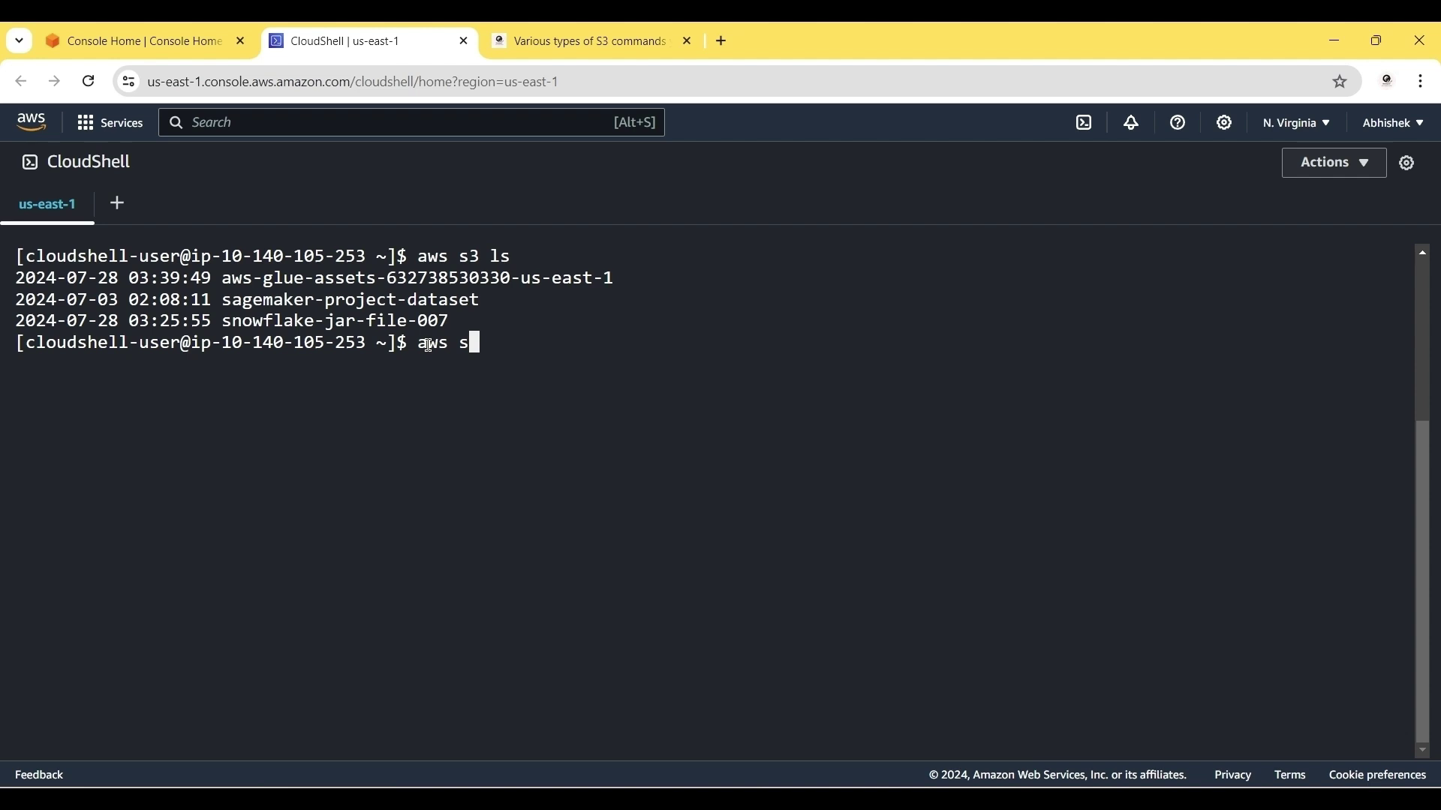
text(3 ls s3://sagema)
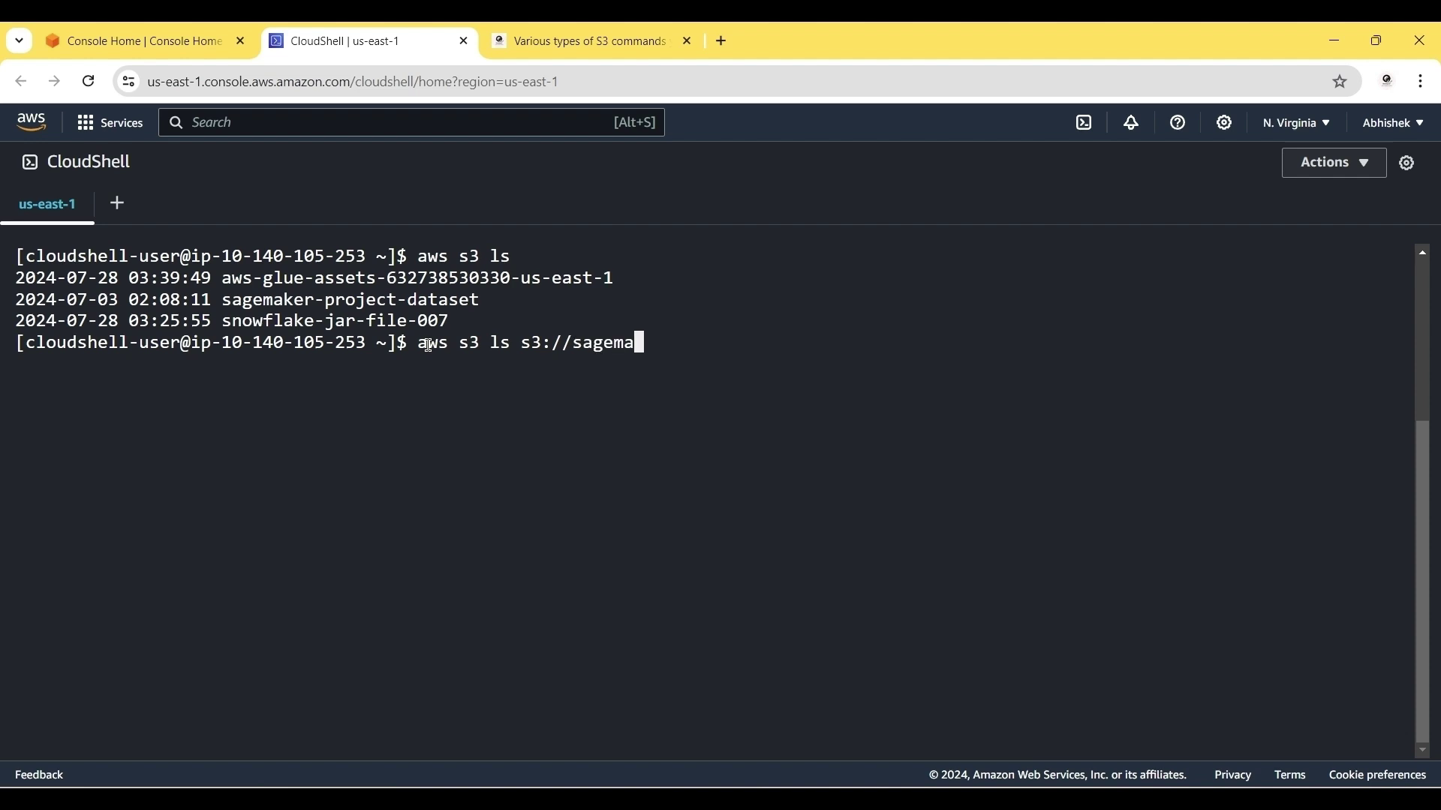
text(ker-project)
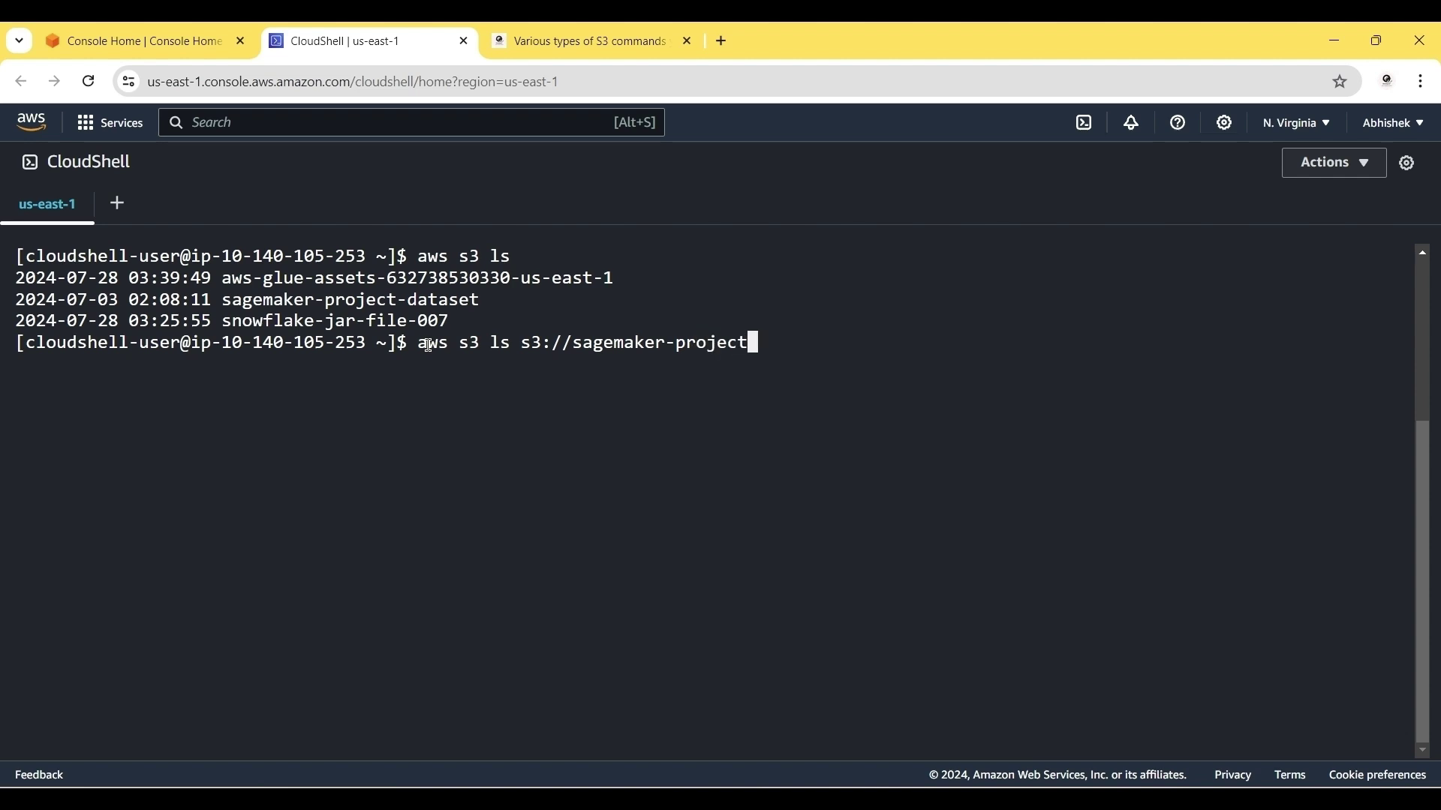
text(-dataset)
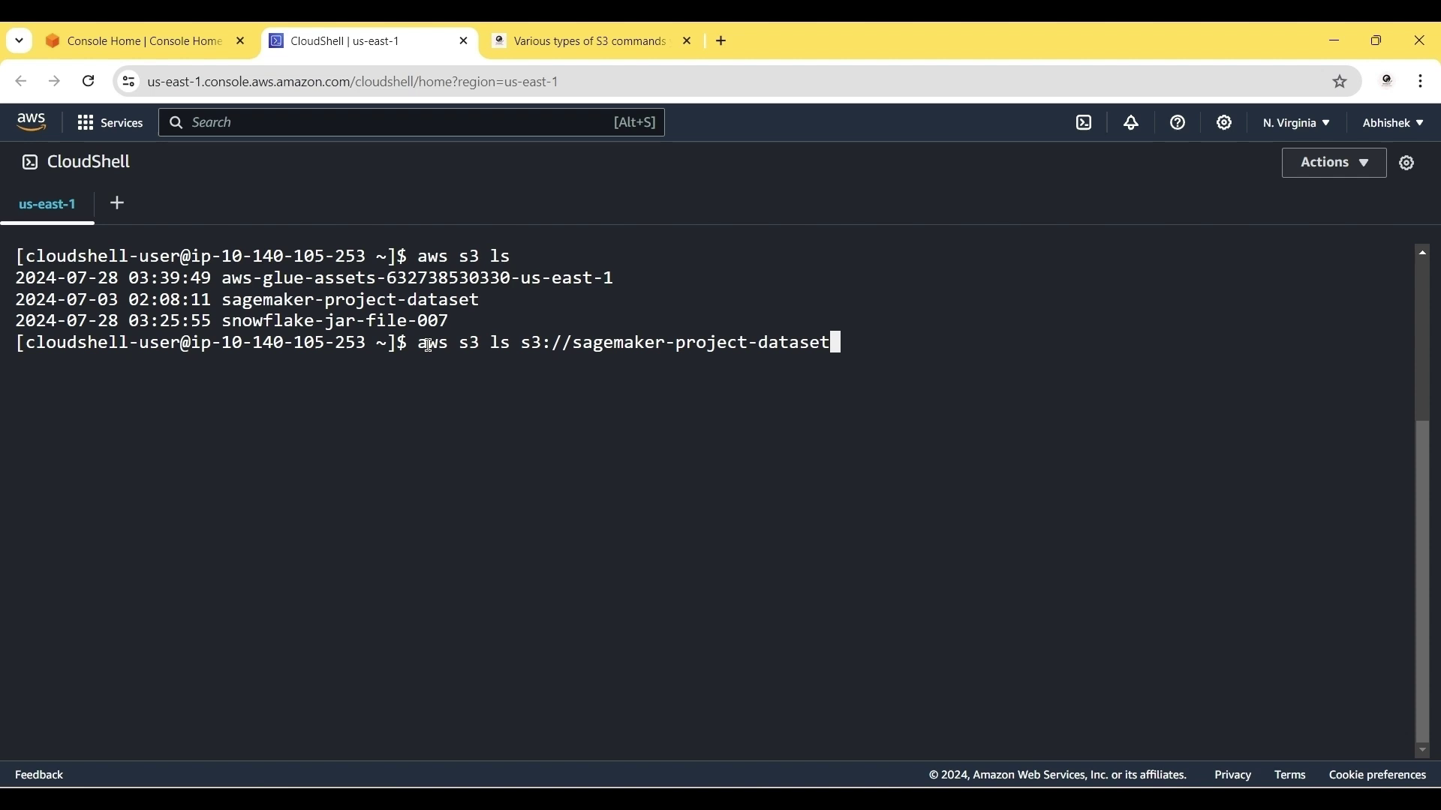
key(Return)
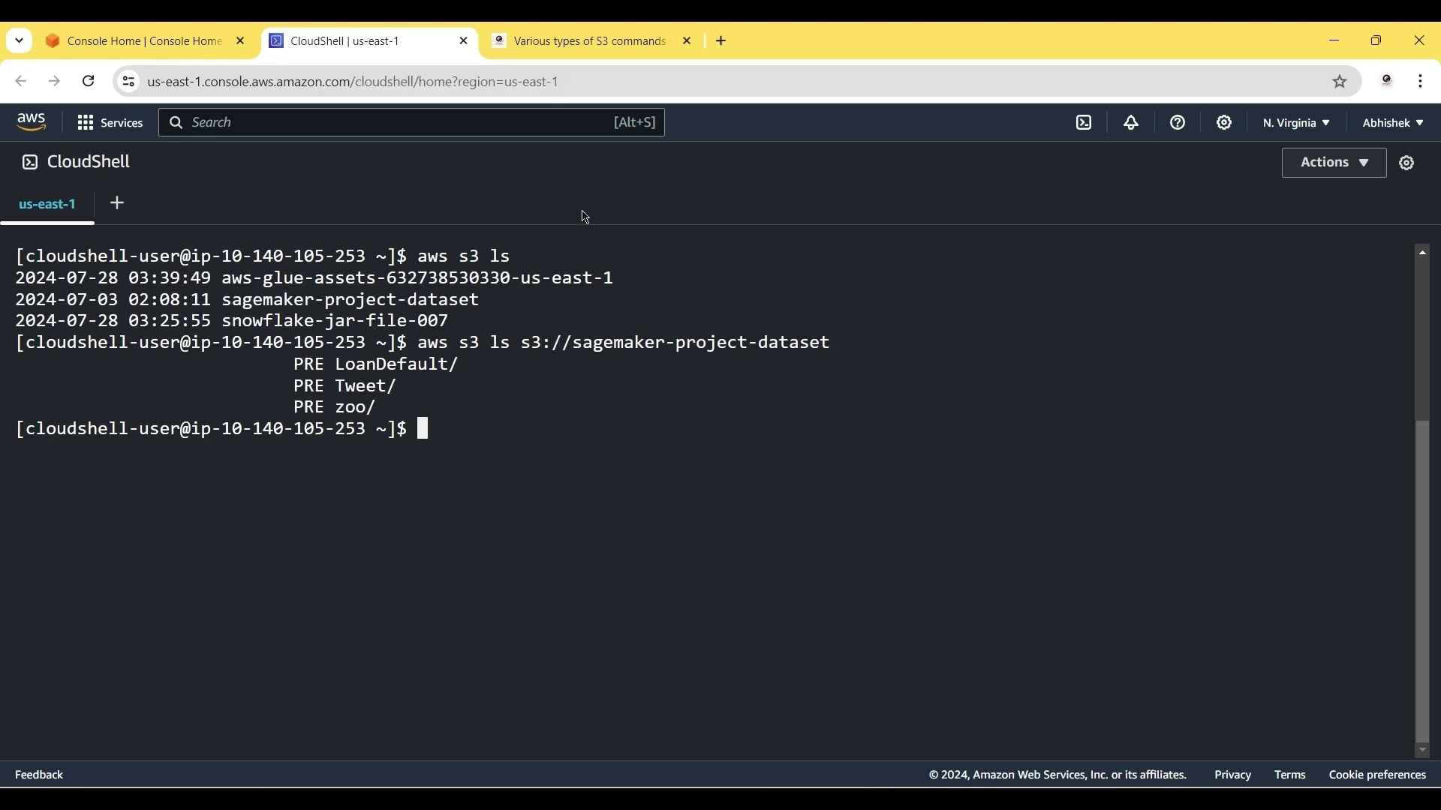
Copy the blog post's aws s3api create-bucket command and run it in CloudShell for my-new-bucket-007 with region and LocationConstraint eu-north-1
click(582, 40)
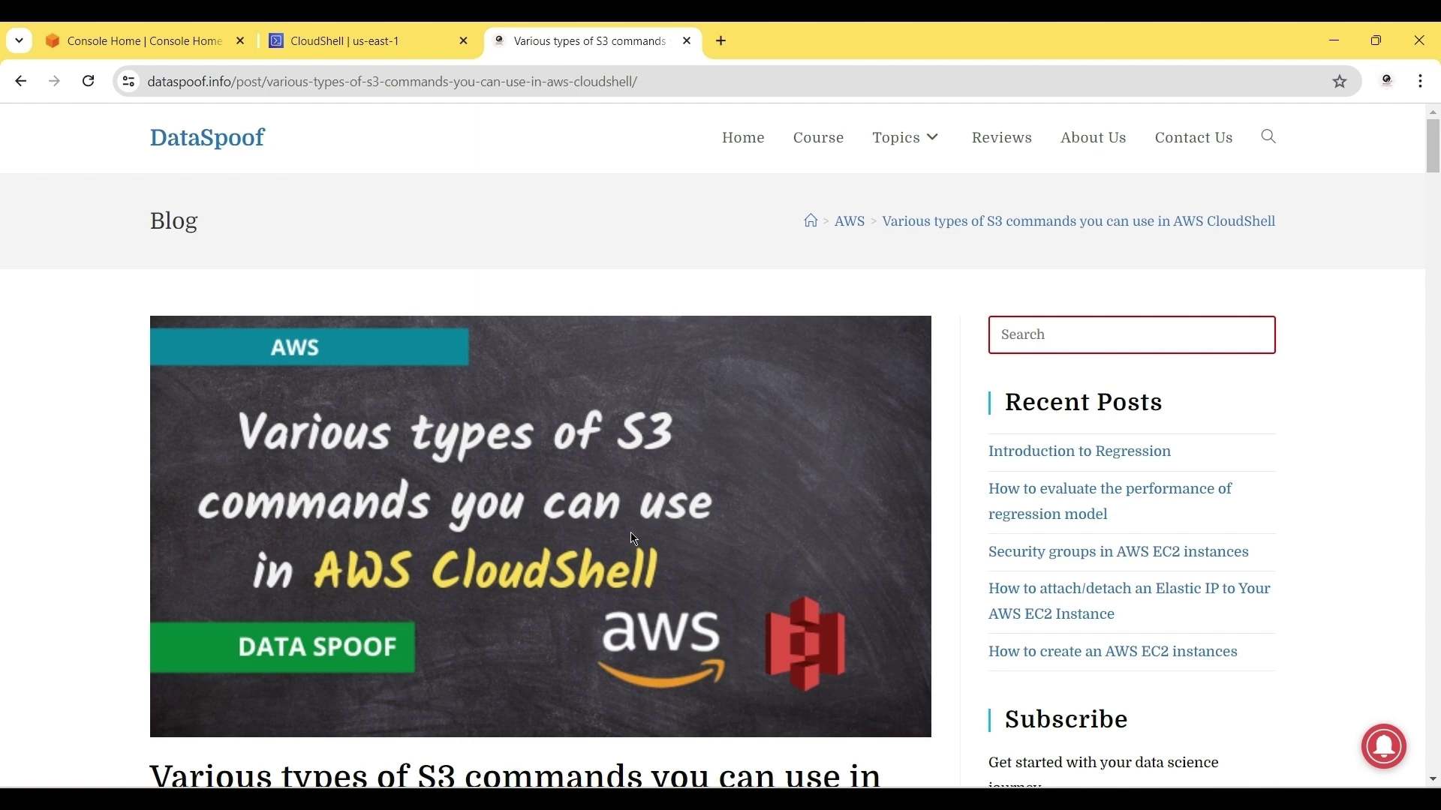
scroll(634, 538, down, 20)
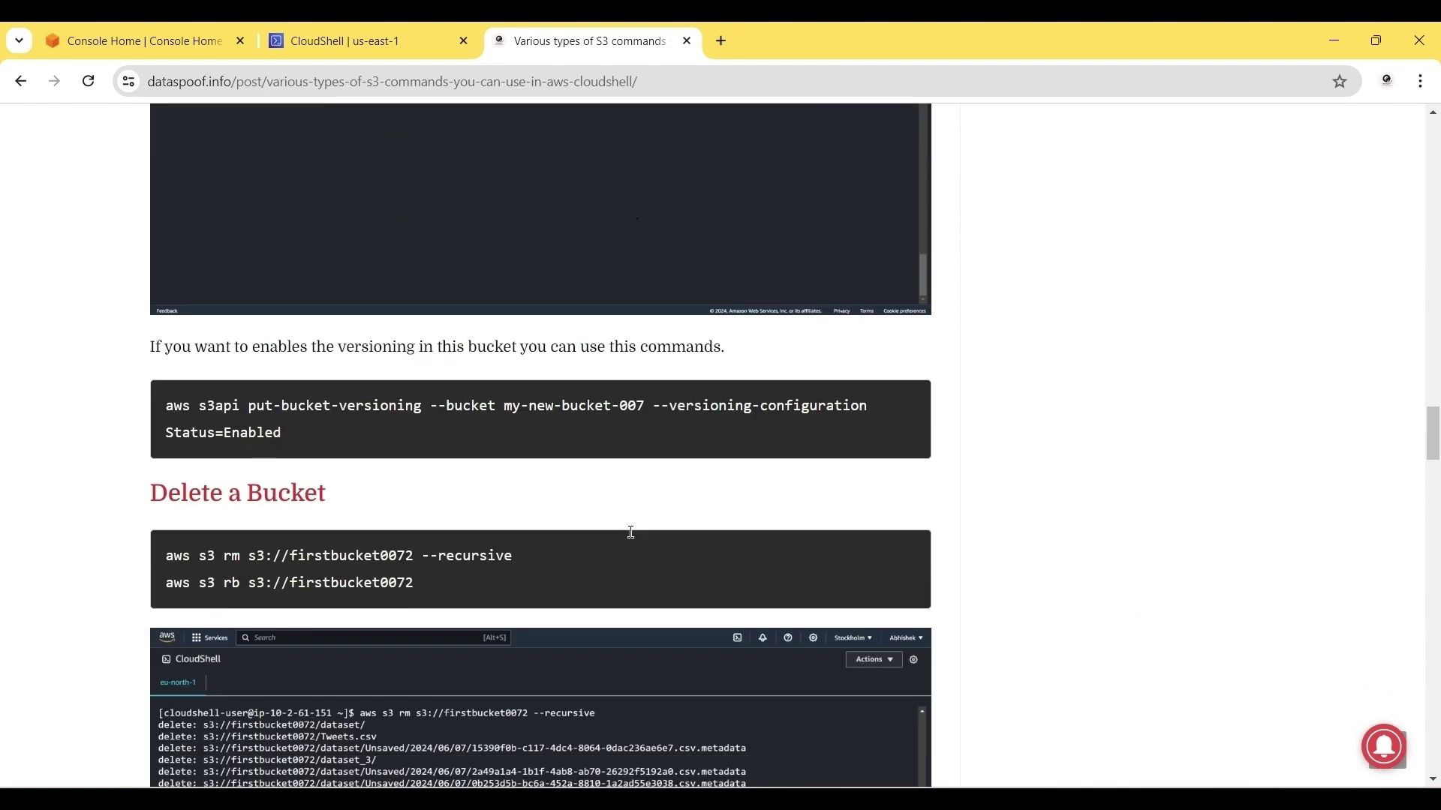
scroll(634, 538, up, 10)
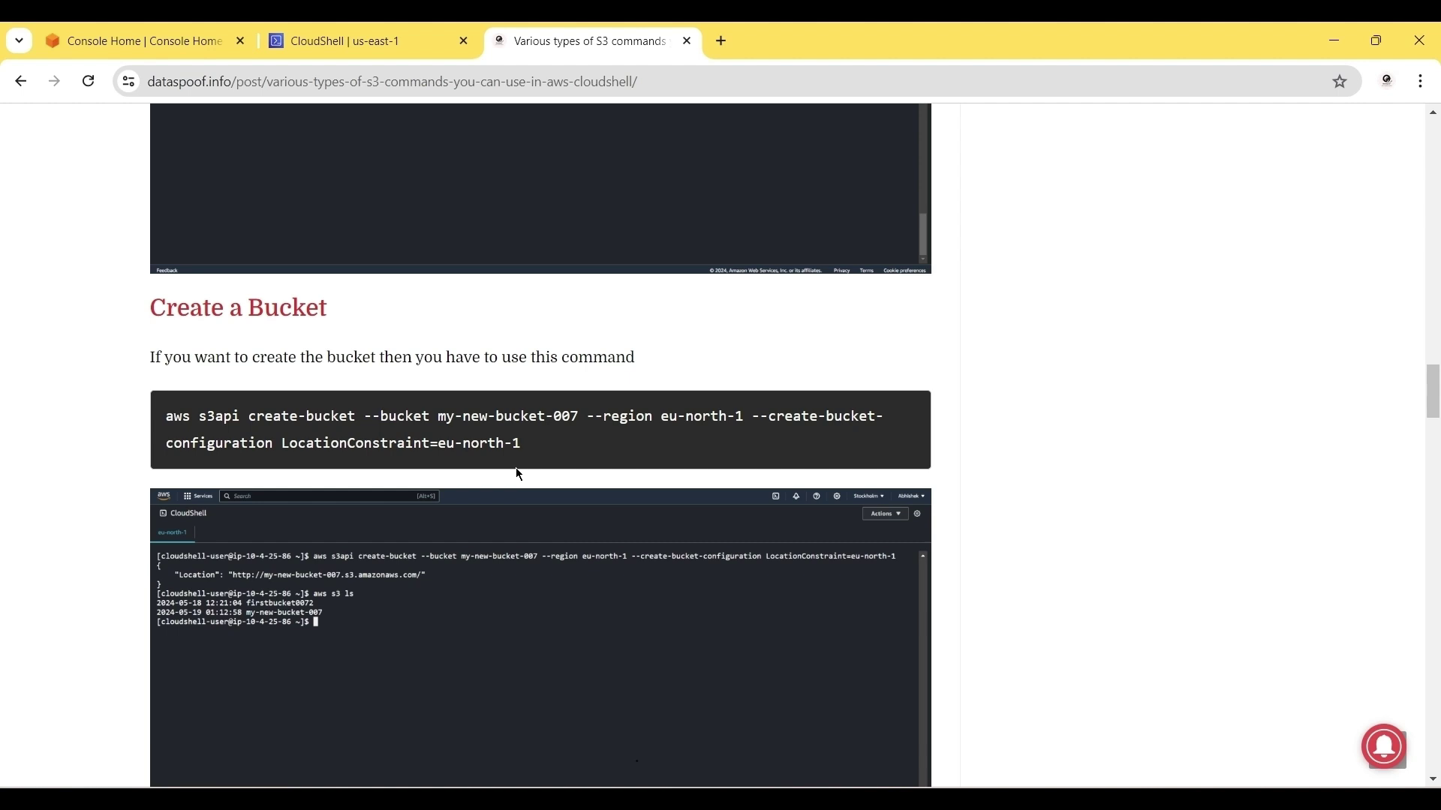
triple_click(428, 415)
key(ctrl+shift+Tab)
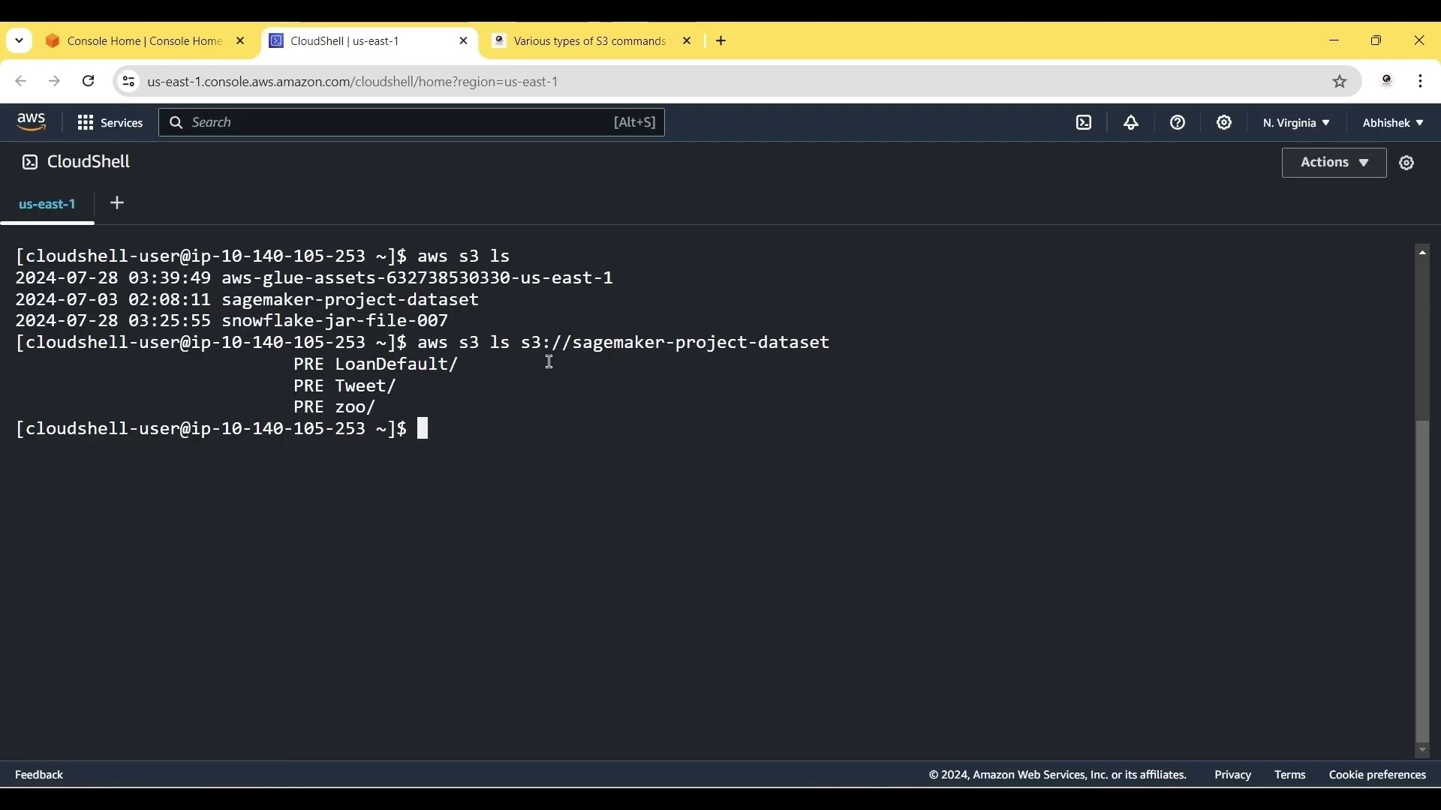
key(ctrl+v)
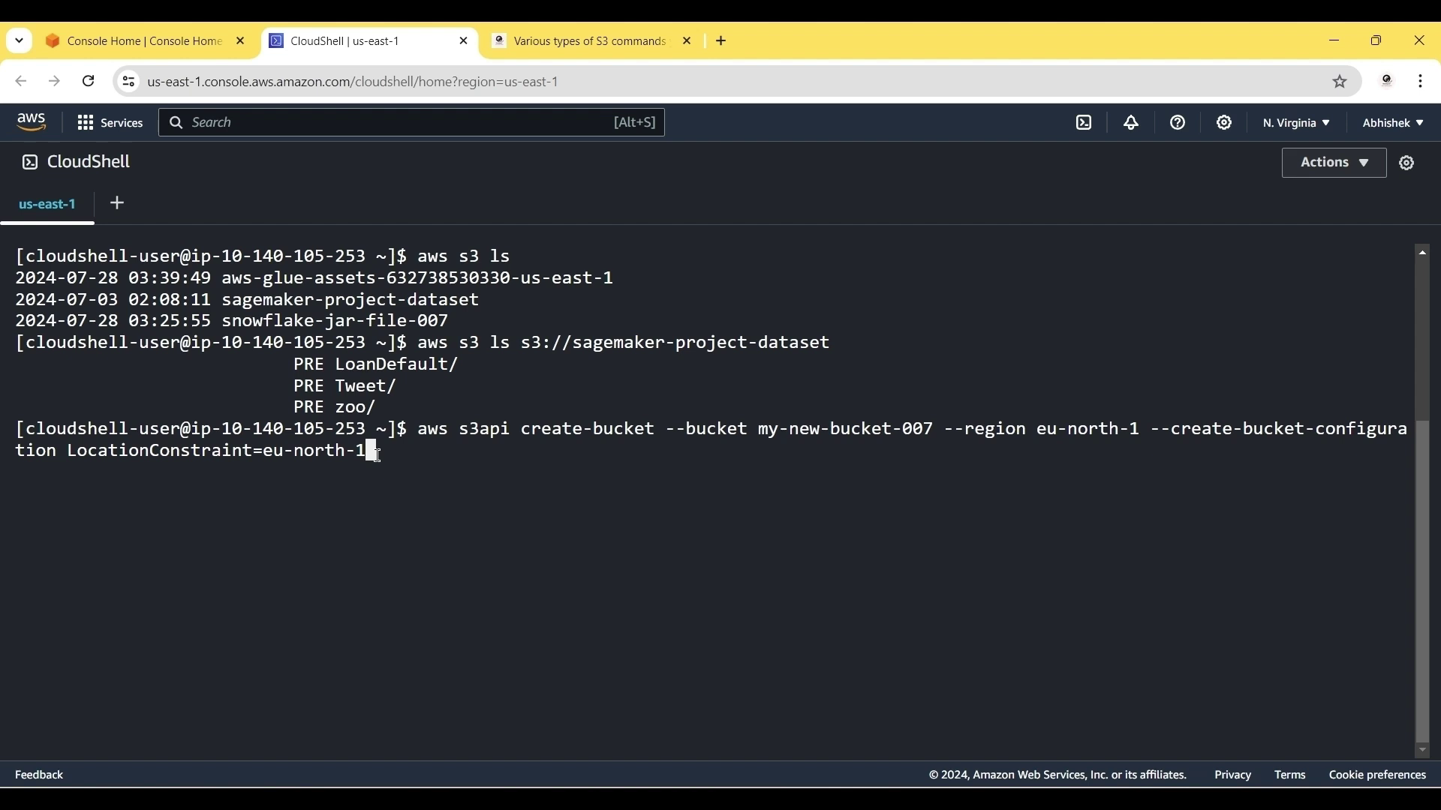
key(Return)
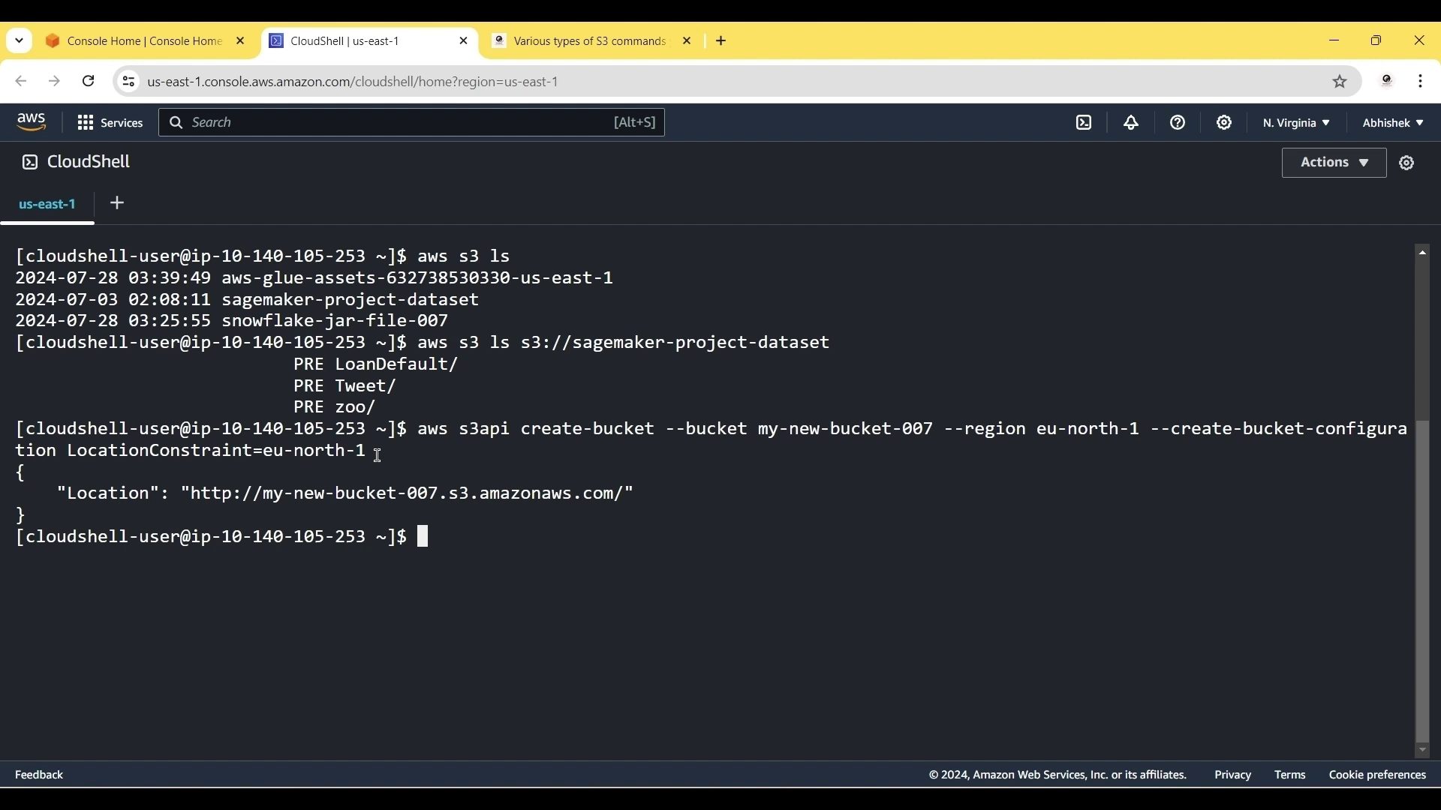
Run aws s3 ls again to check that my-new-bucket-007 is among the buckets
key(BackSpace)
text(s )
text(s3)
text( l)
text(s)
key(Return)
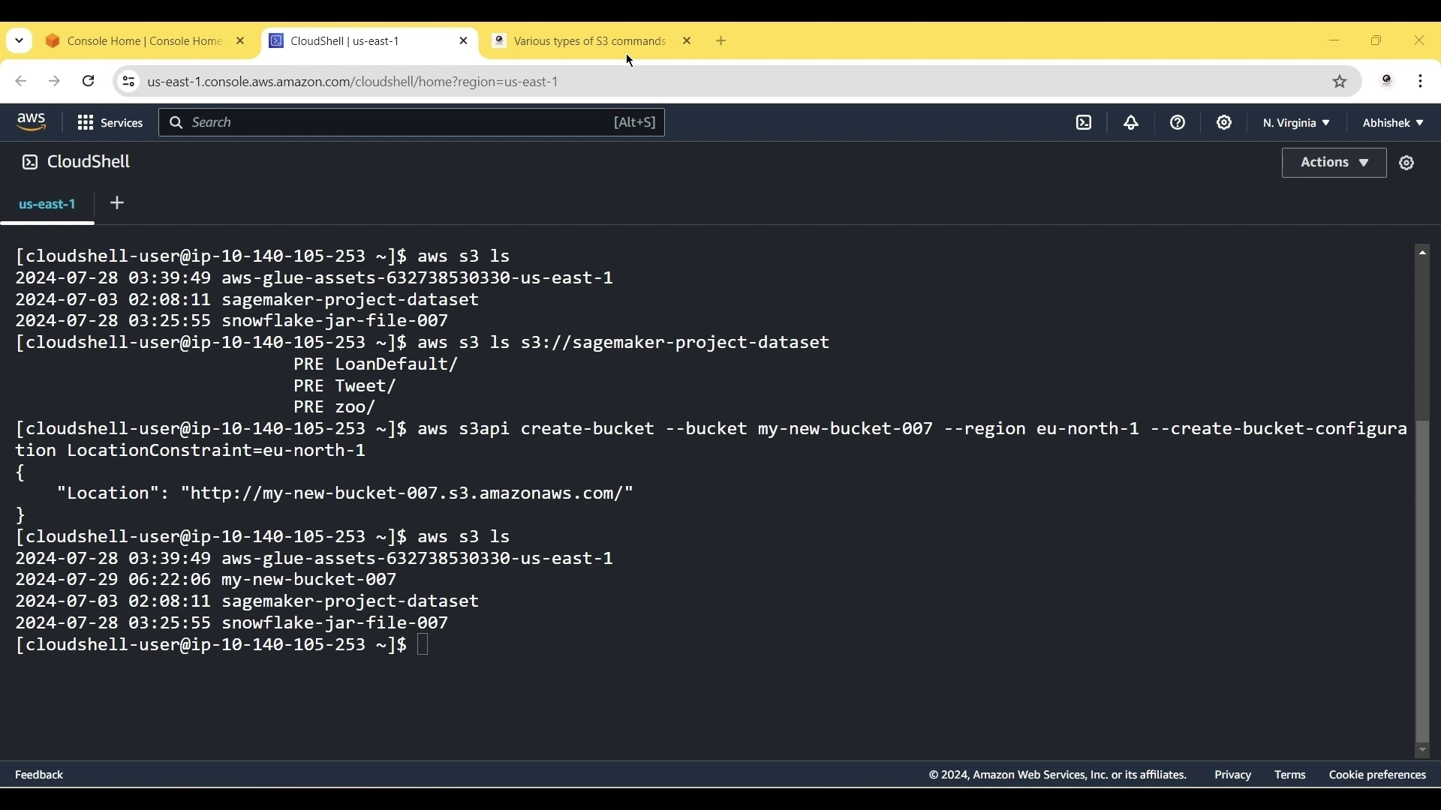
Clear the terminal and run the pasted aws s3api put-bucket-versioning command for my-new-bucket-007 with Status=Enabled
click(432, 641)
text(clear)
key(Return)
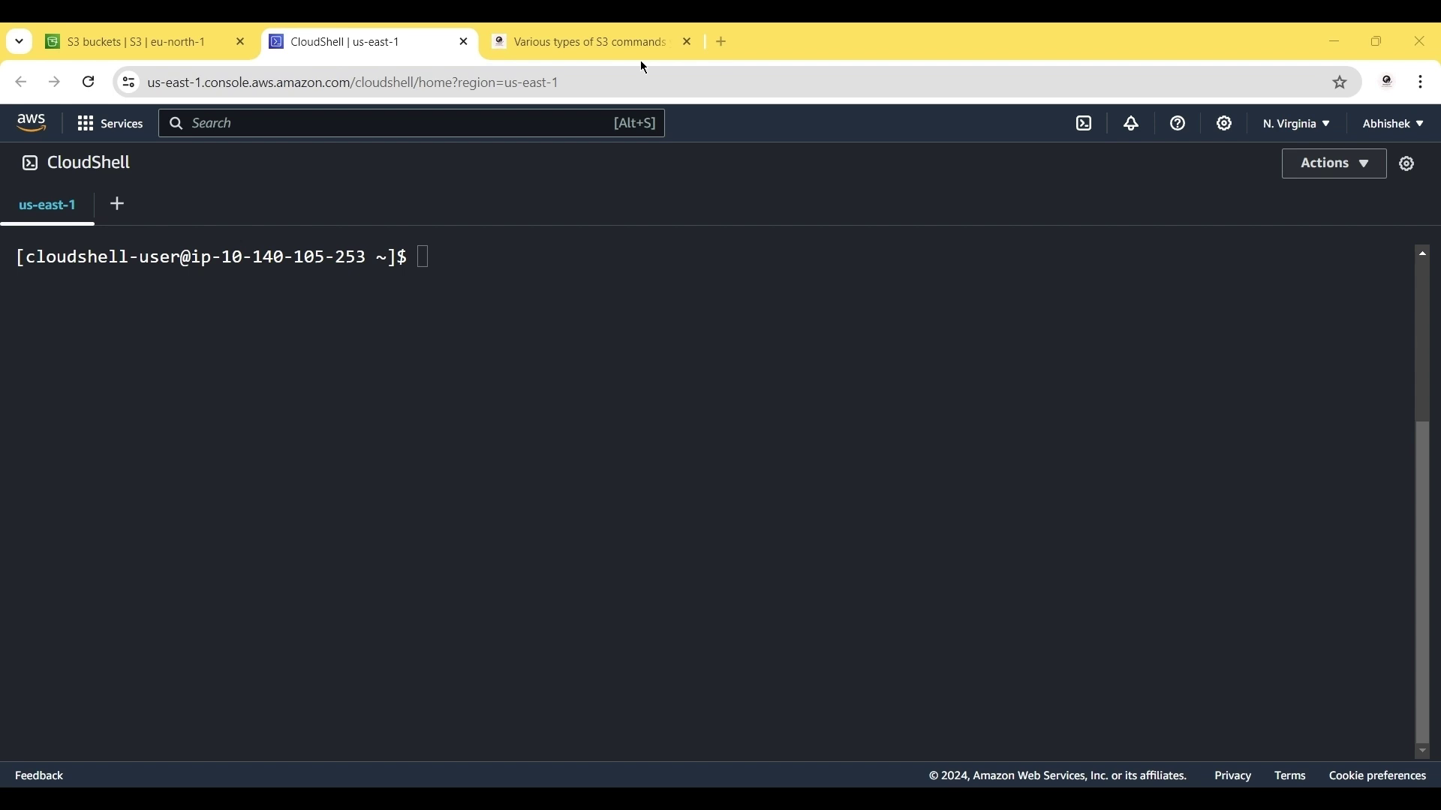
click(447, 252)
key(ctrl+v)
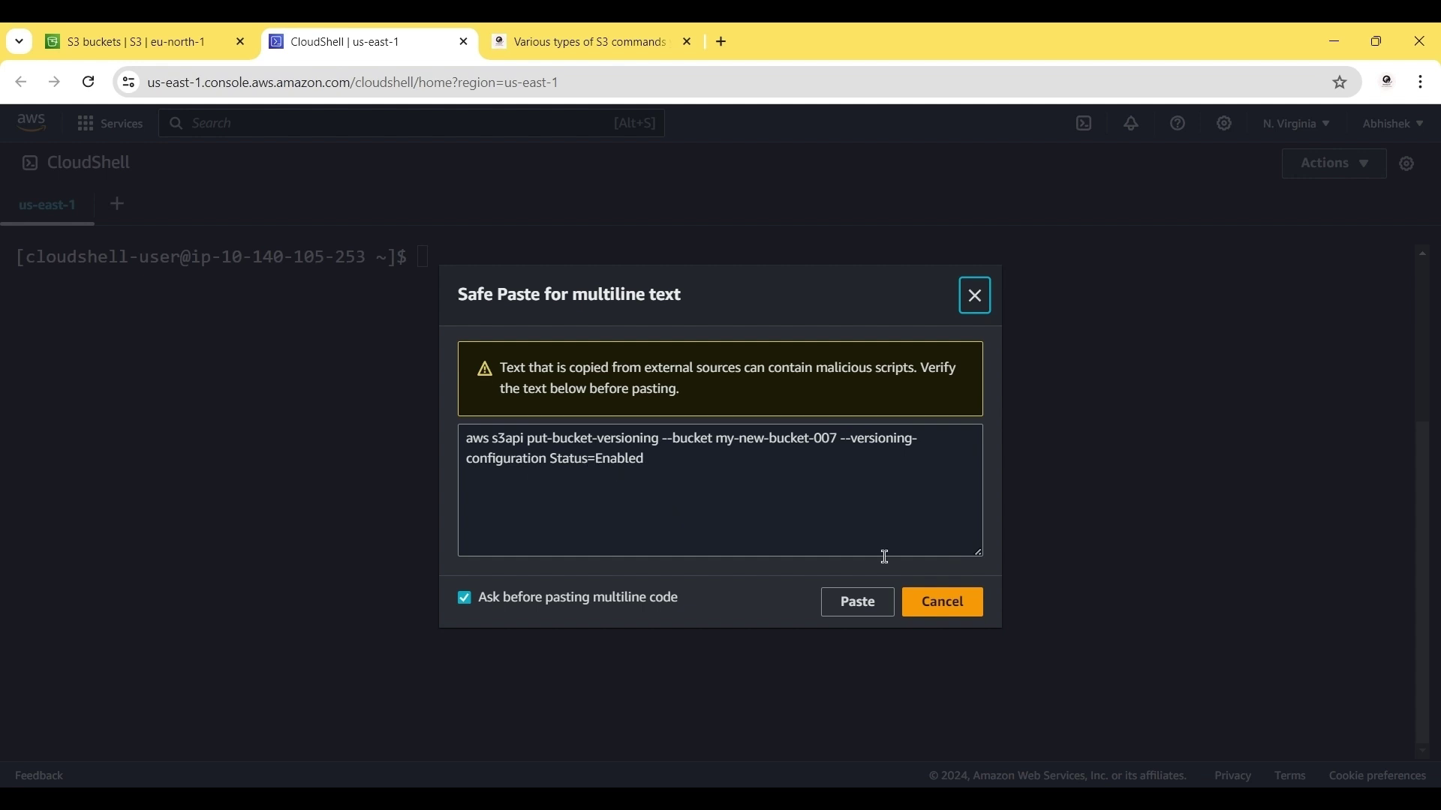
click(861, 602)
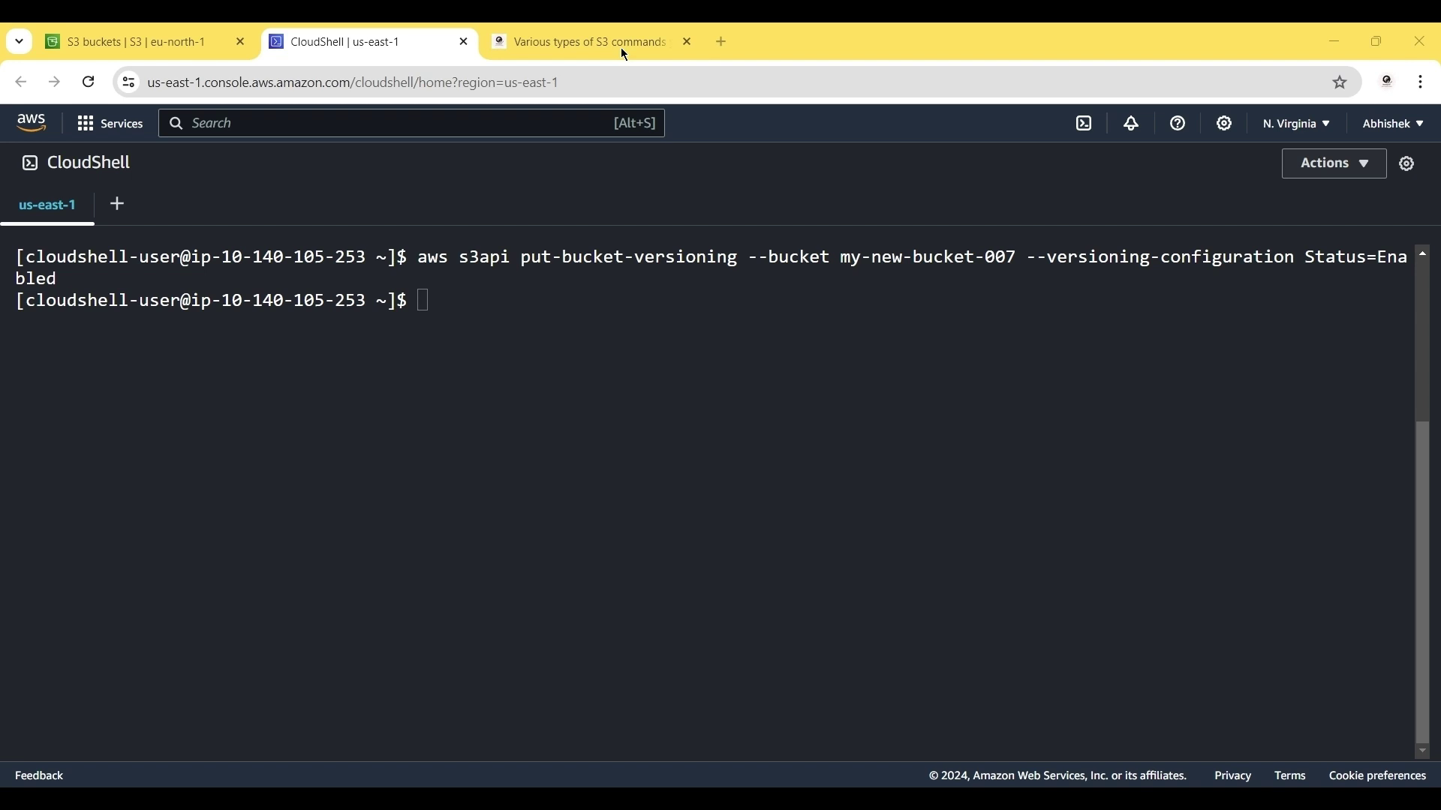
Upload Tweets.csv from the local Downloads folder to the CloudShell home directory
click(1362, 165)
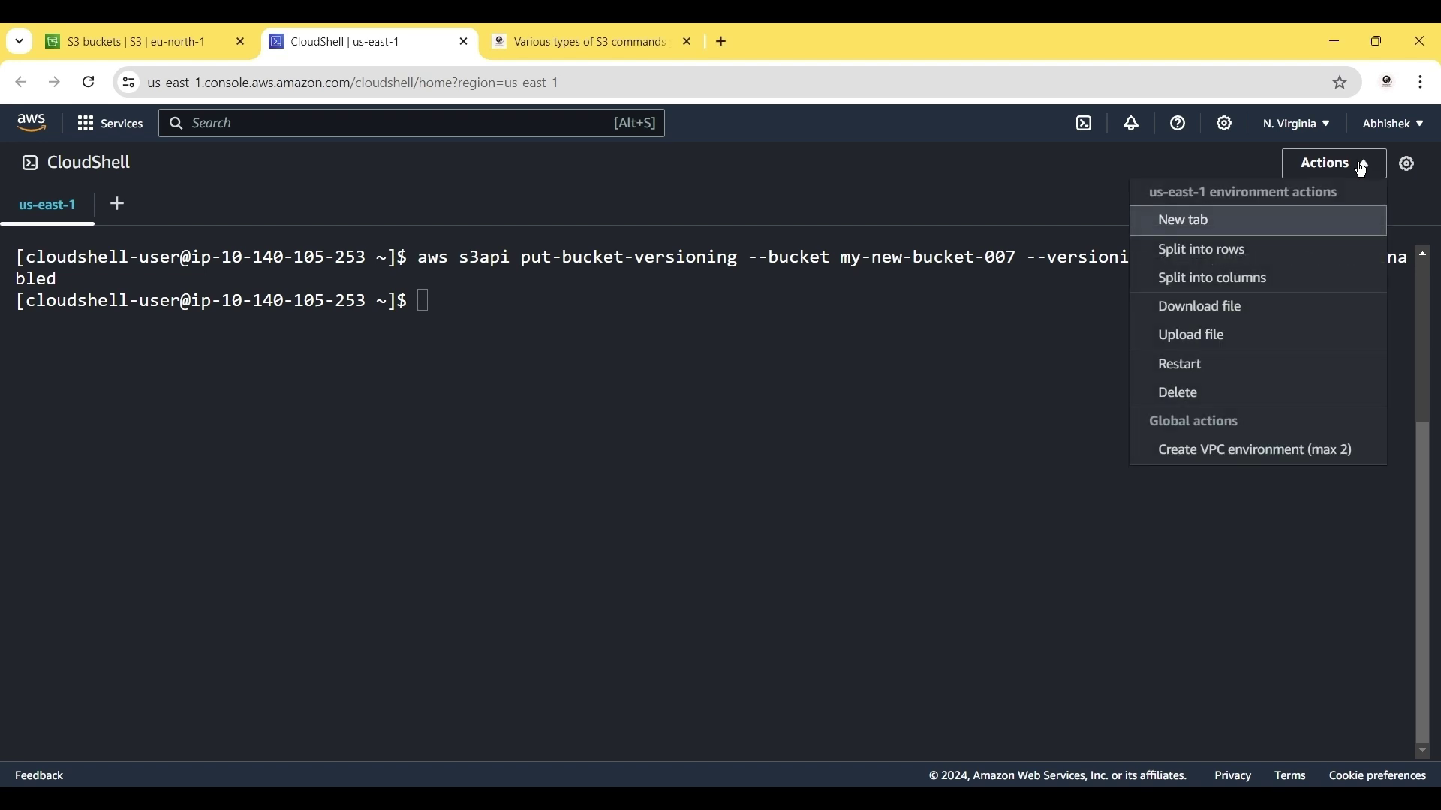
click(1243, 344)
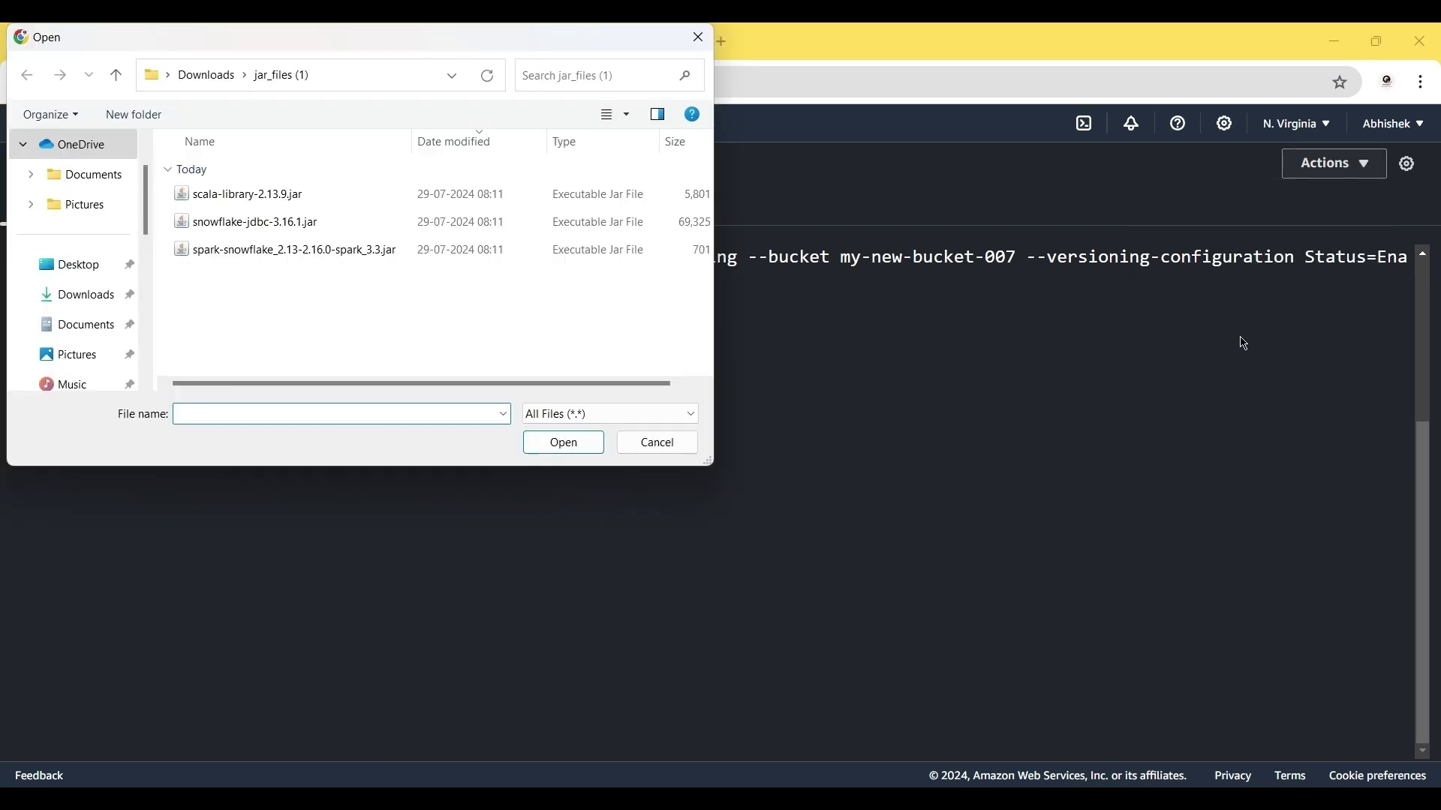
click(95, 299)
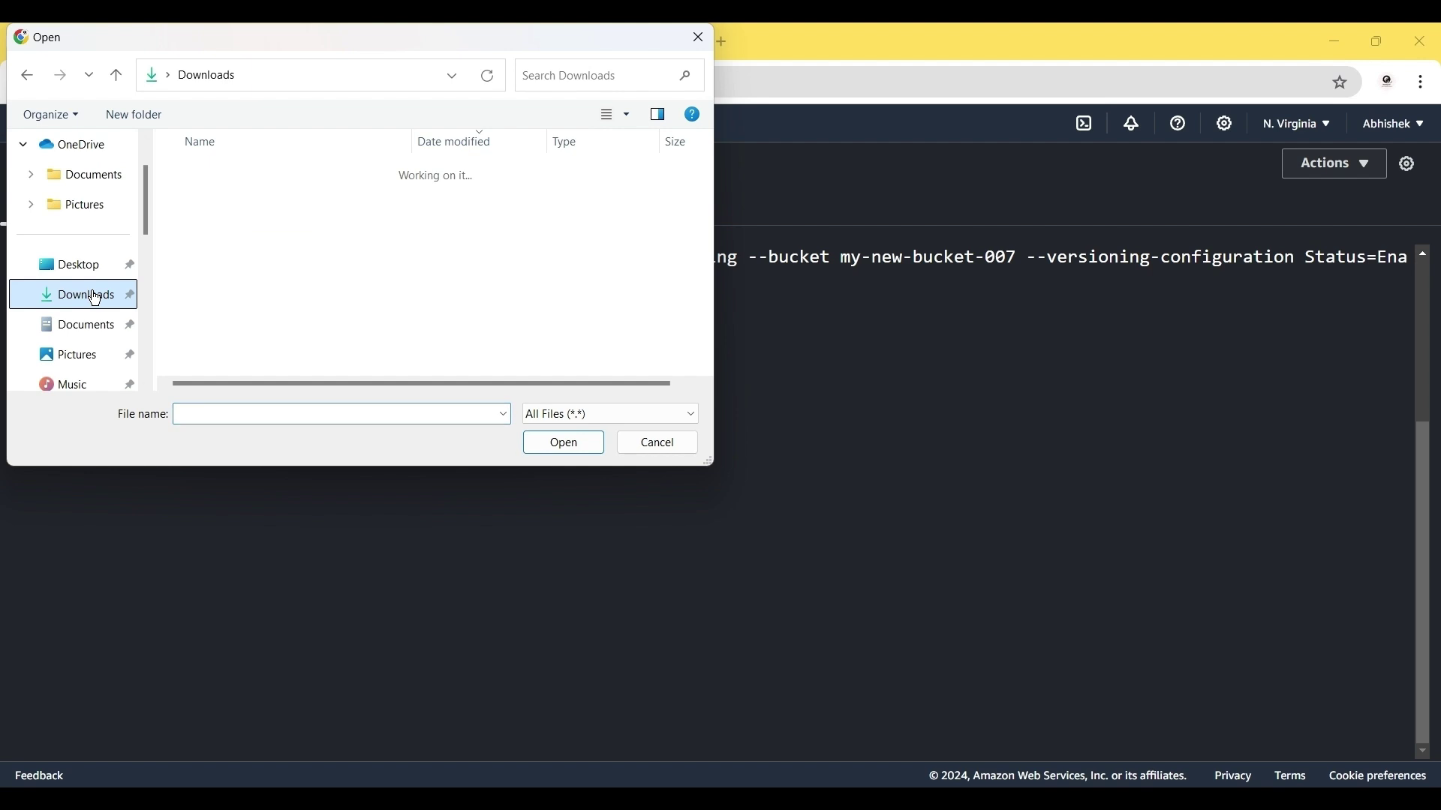
click(202, 416)
text(twee)
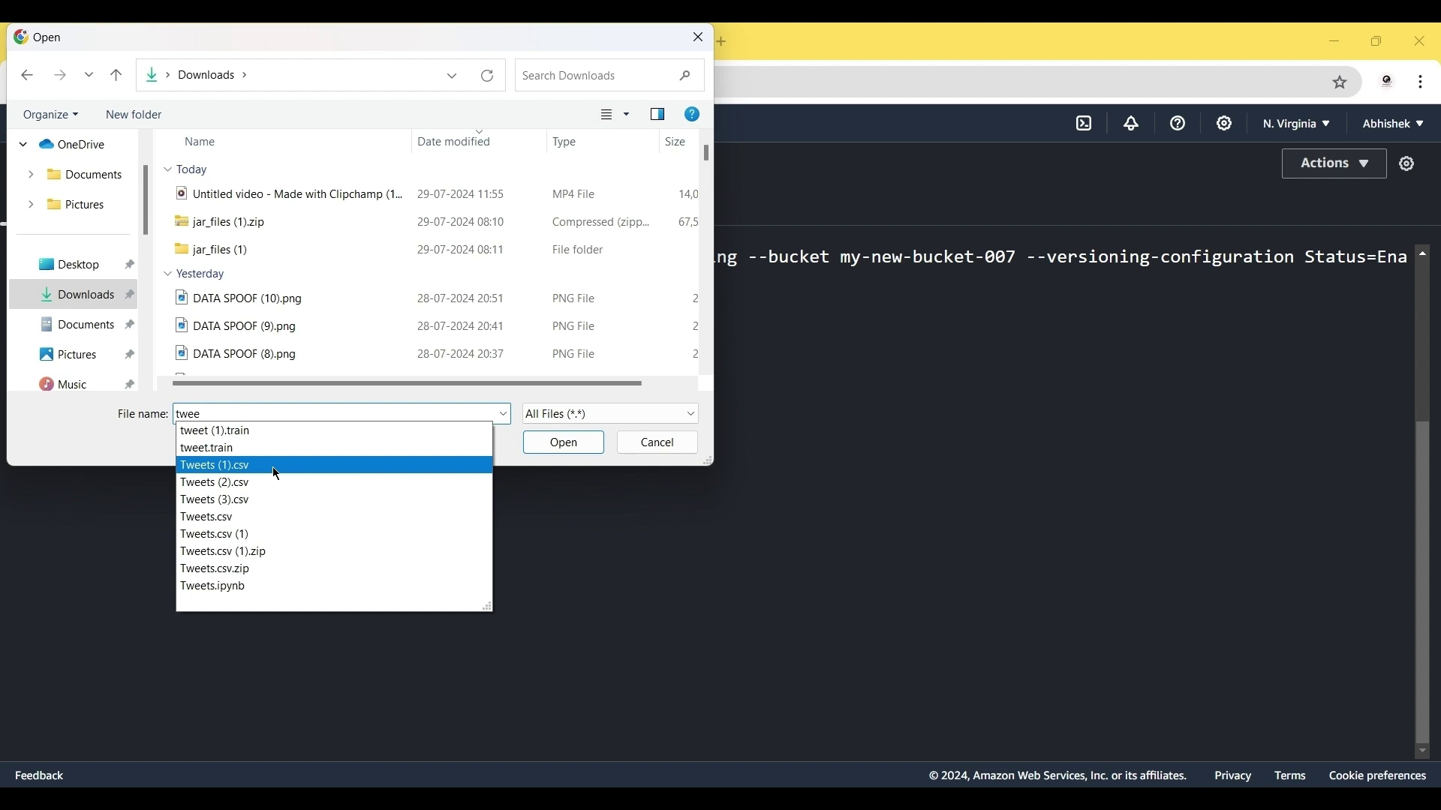
click(241, 518)
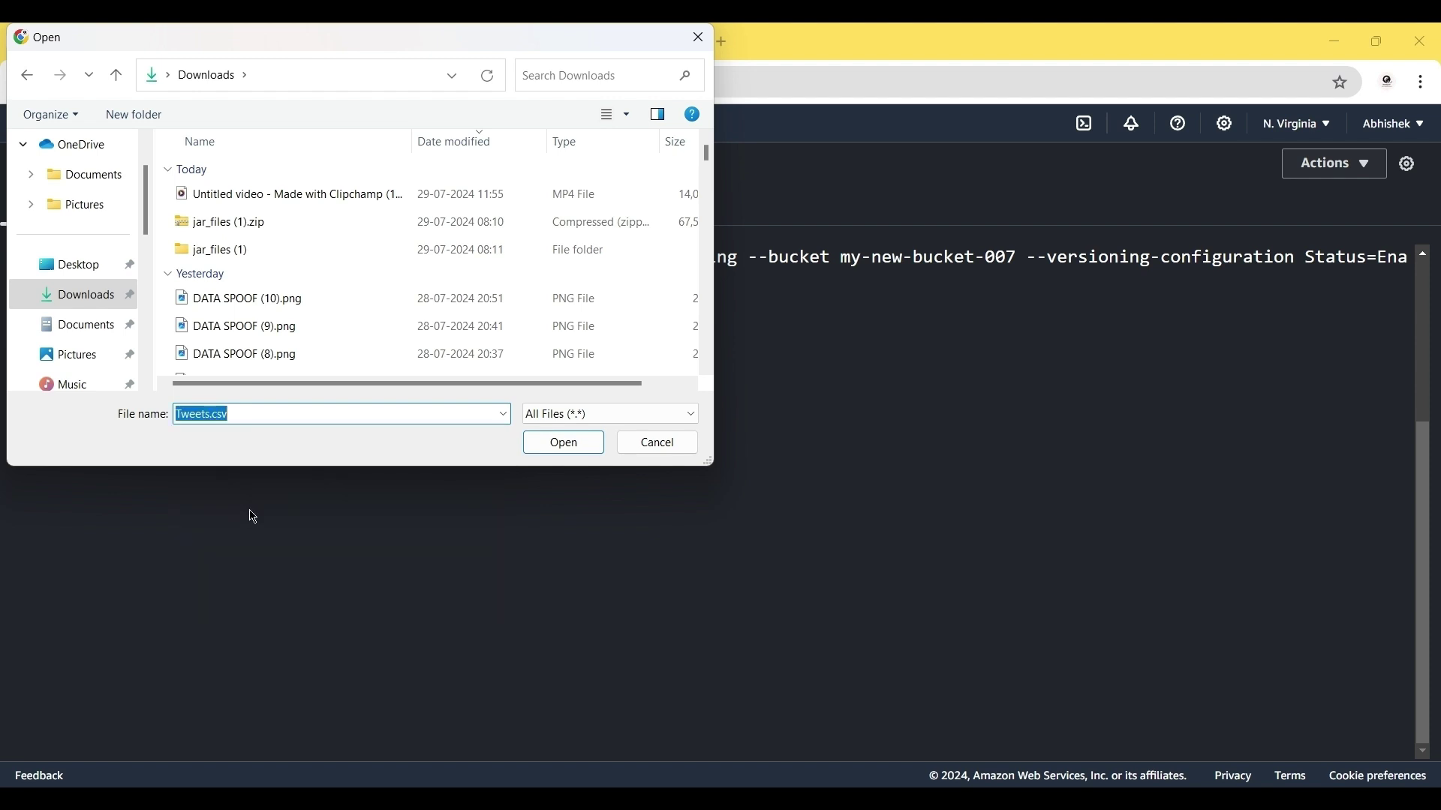
click(541, 443)
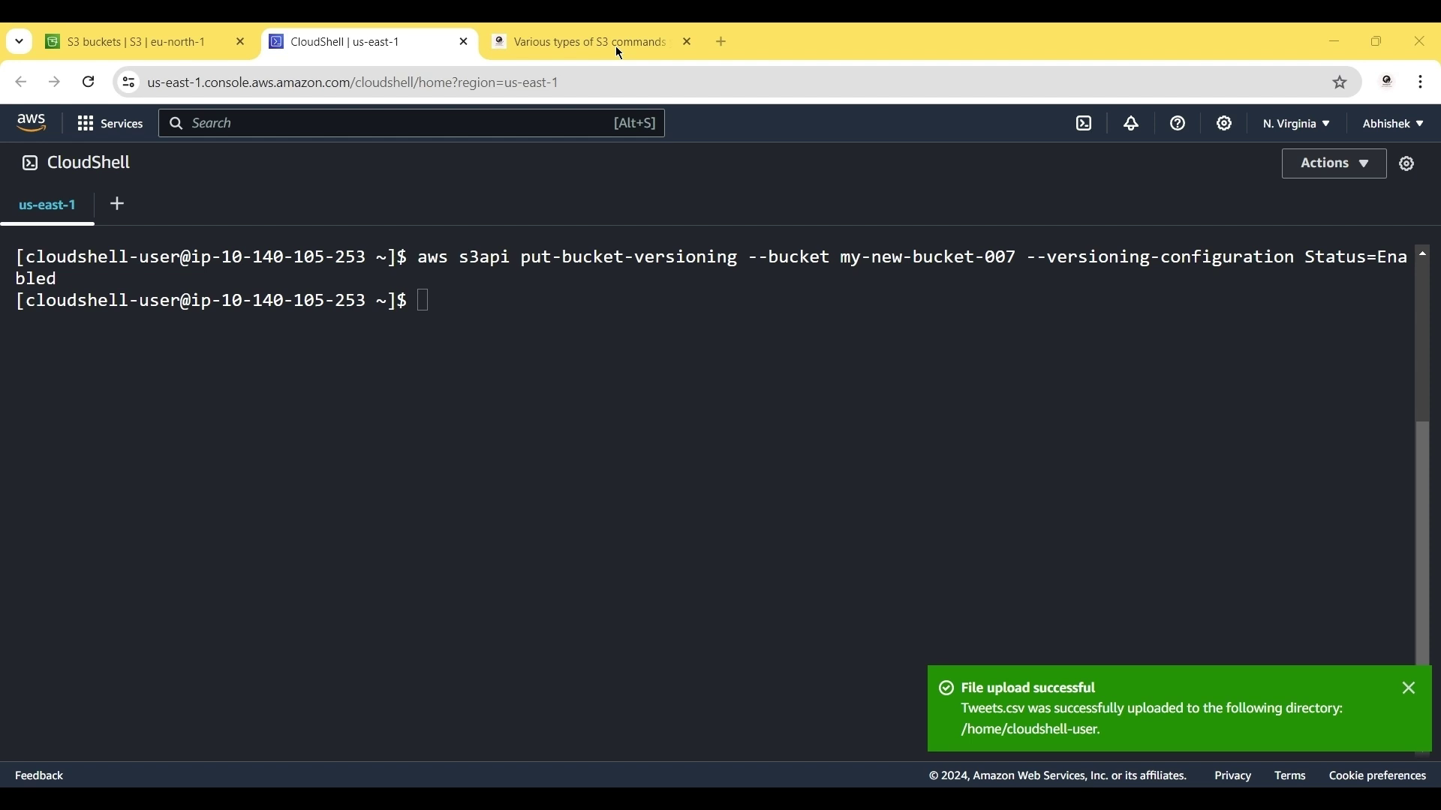
Paste the aws s3 cp command, correct its source to ~/Tweets.csv, and run it to copy the file to s3://my-new-bucket-007/
click(438, 300)
key(ctrl+v)
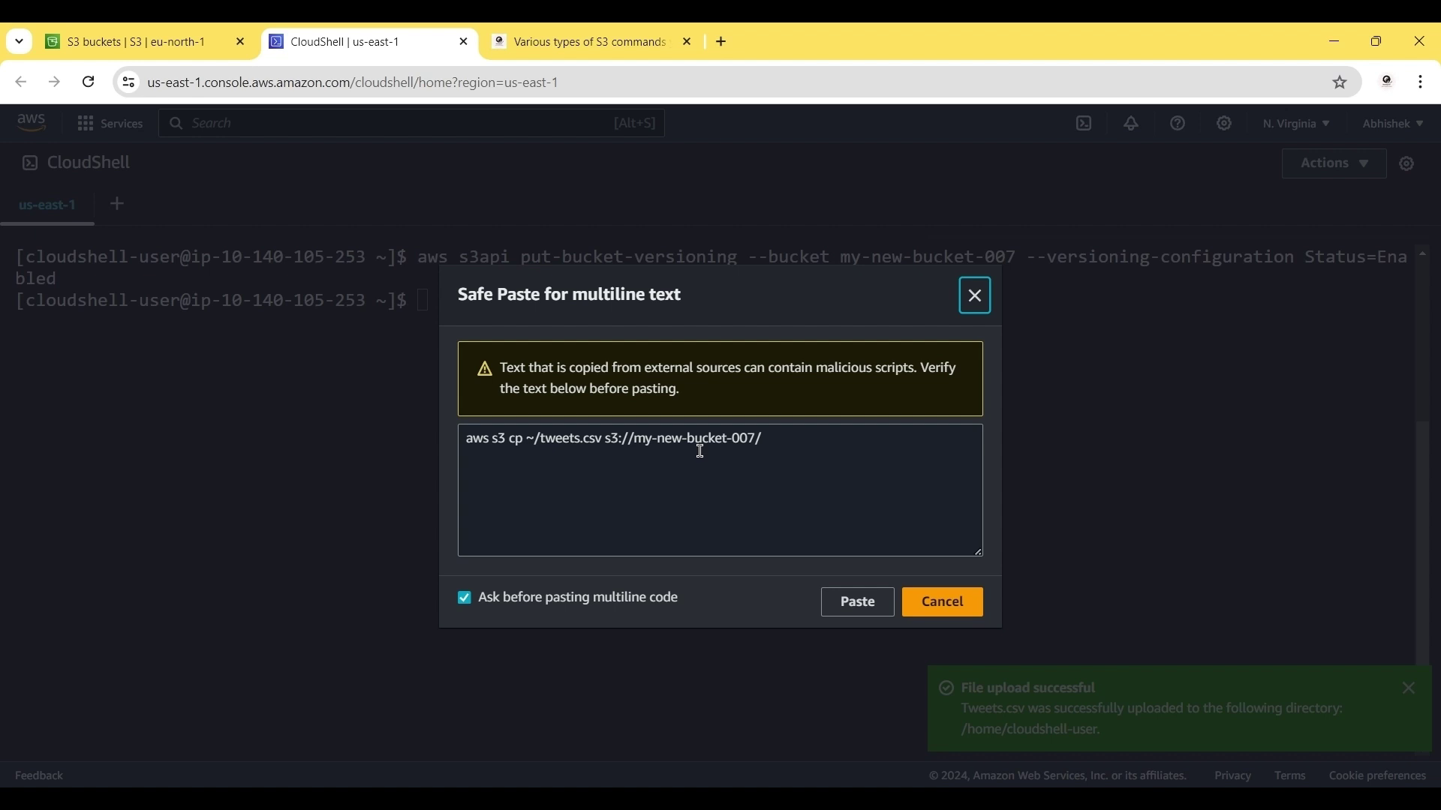
click(572, 441)
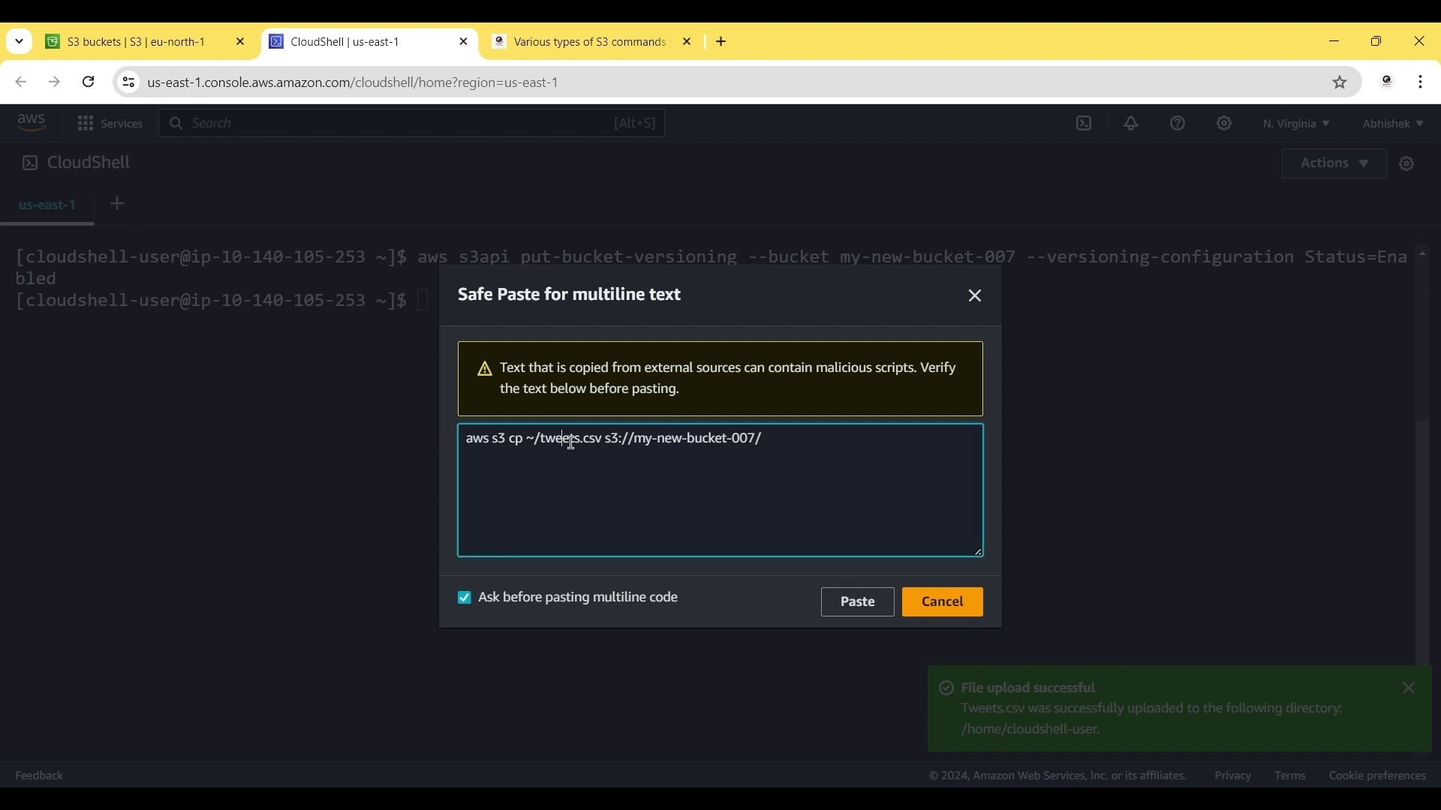
key(Left)
key(Left)
key(BackSpace)
text(T)
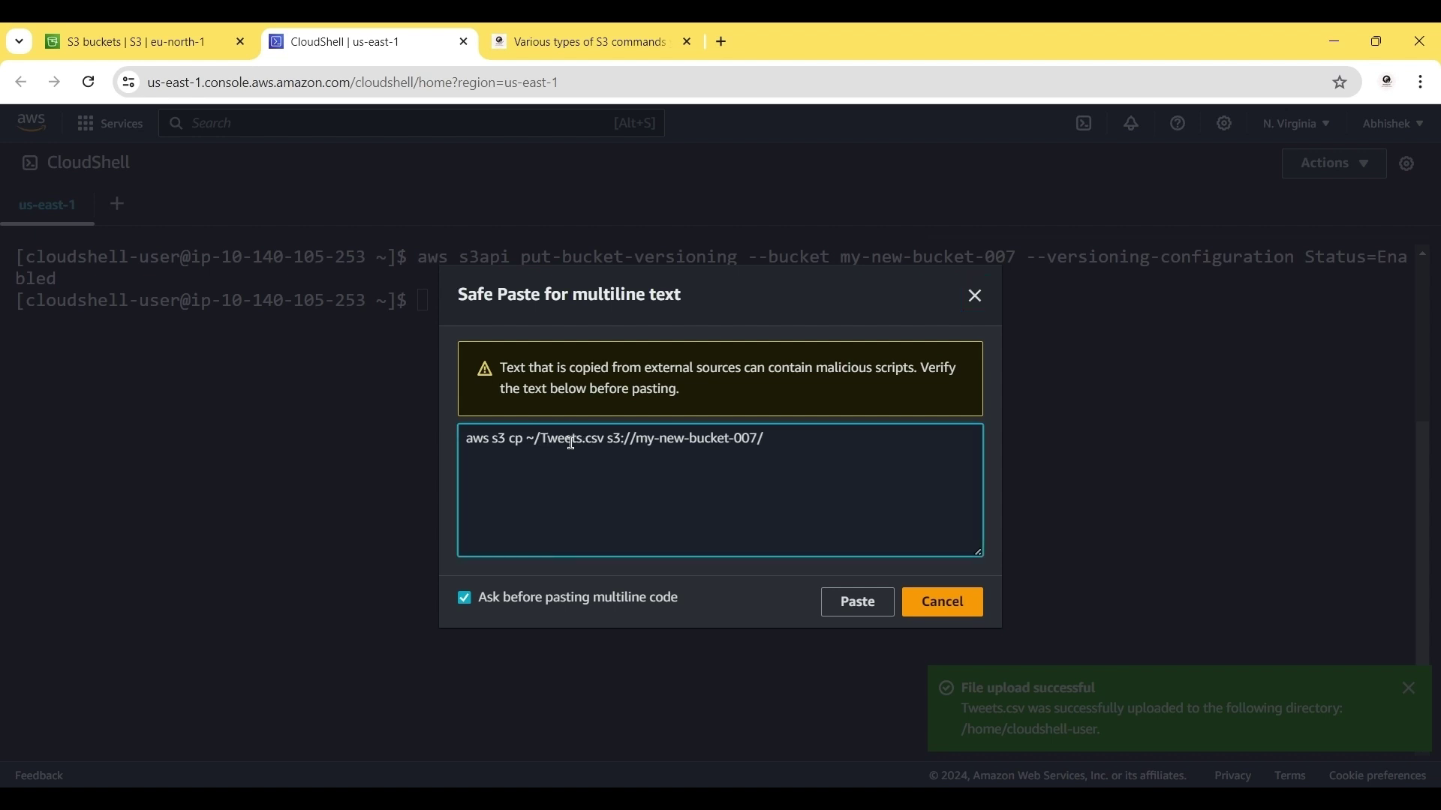
click(858, 602)
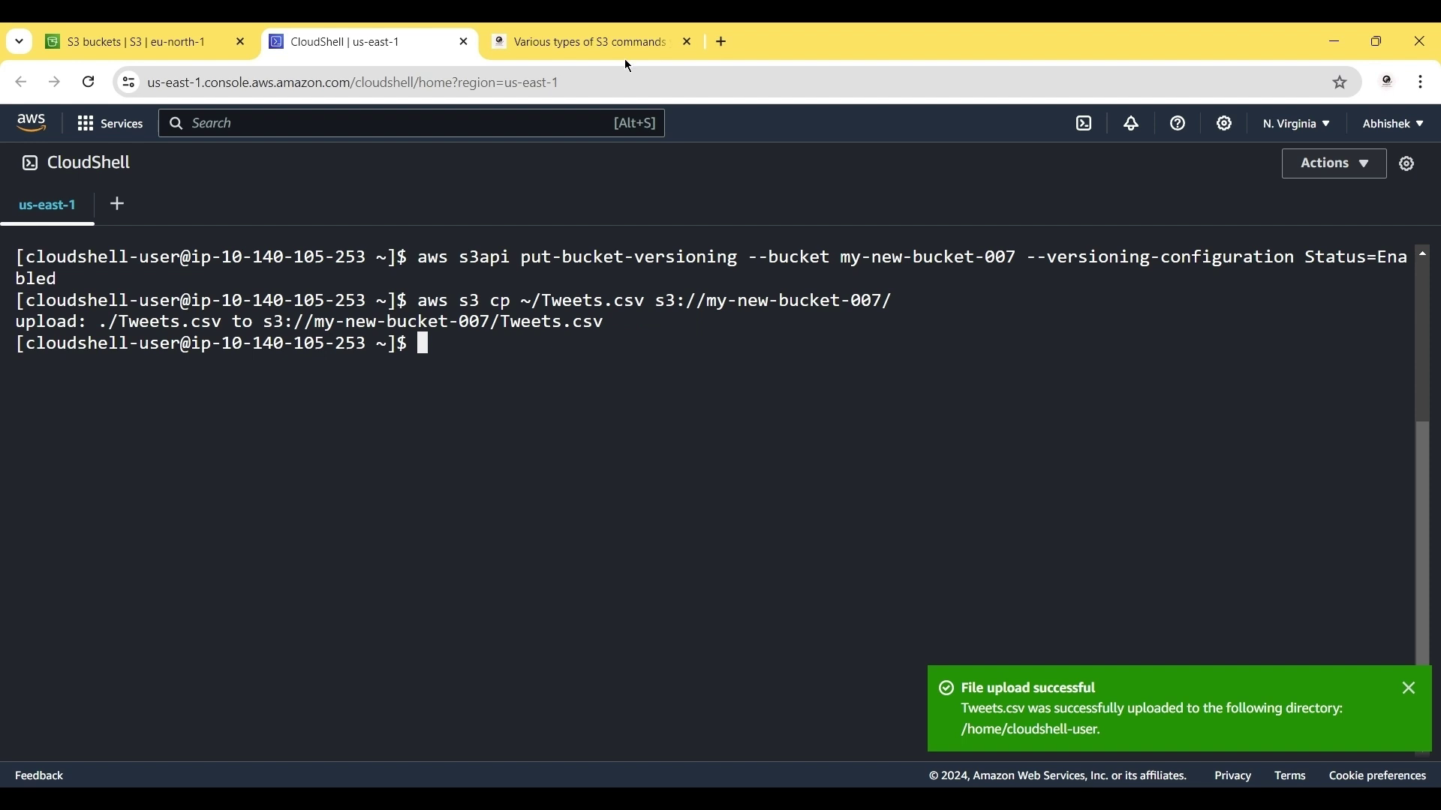
Open my-new-bucket-007 in the S3 console, reloading the page as needed, and enlarge the objects list to check for Tweets.csv
click(207, 29)
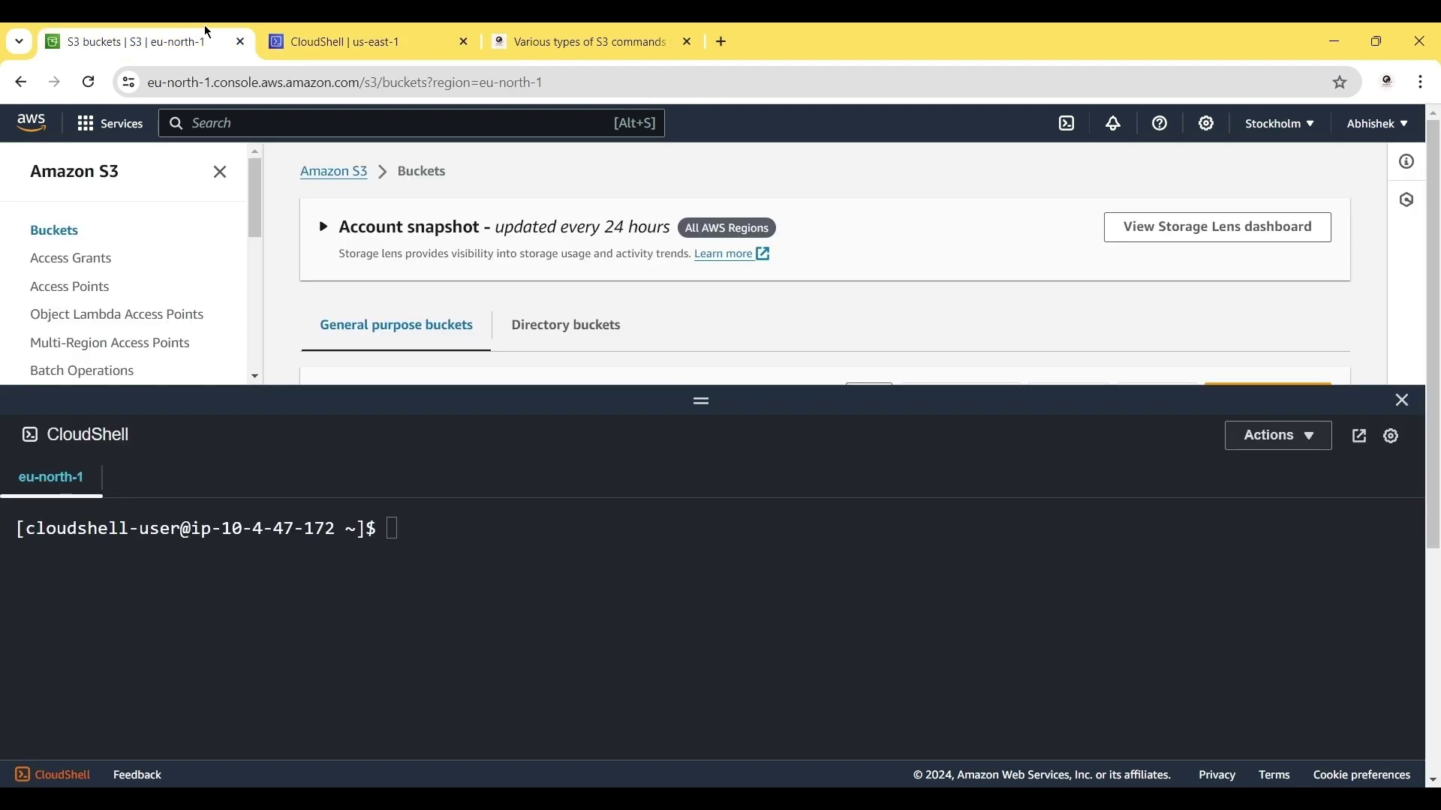
scroll(570, 361, down, 5)
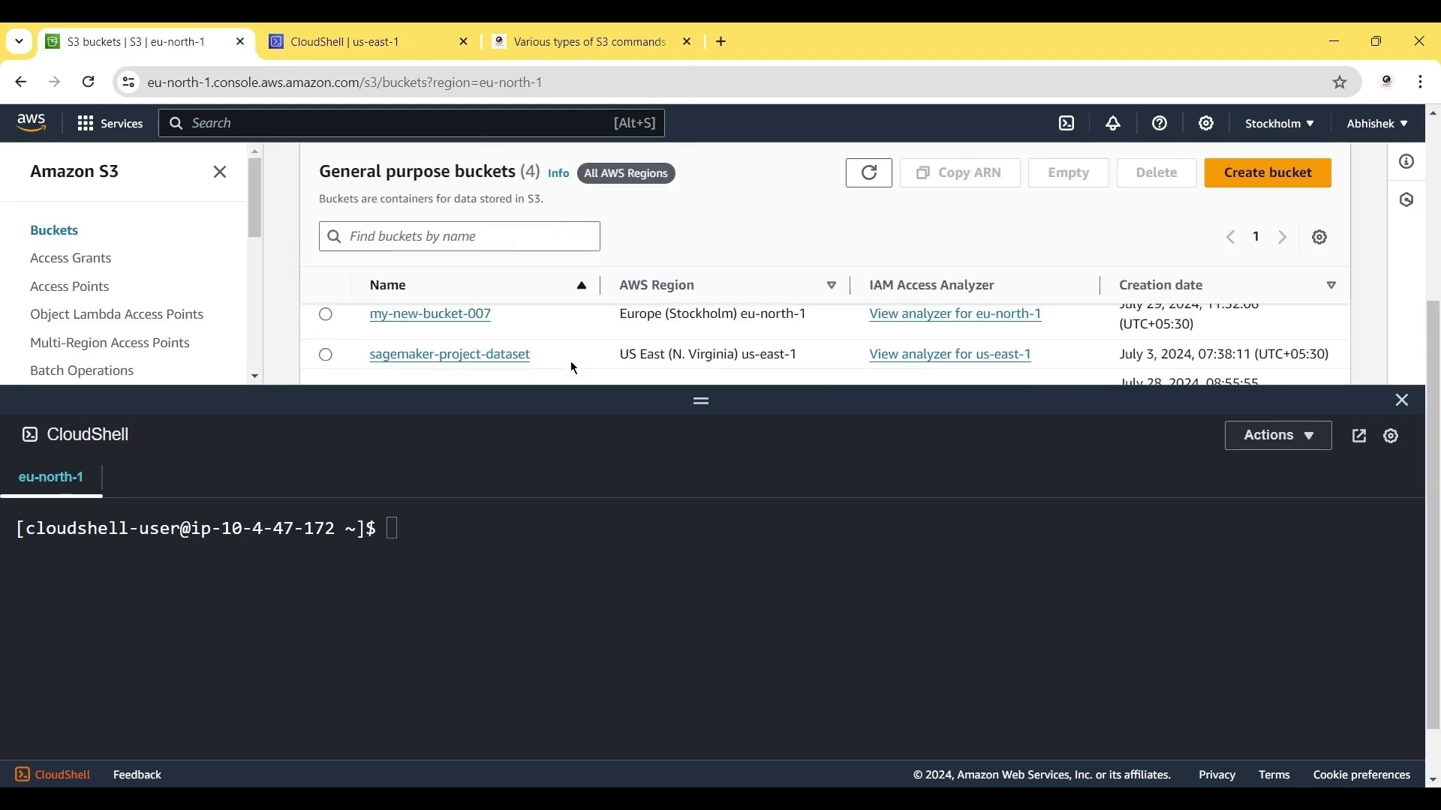
click(446, 322)
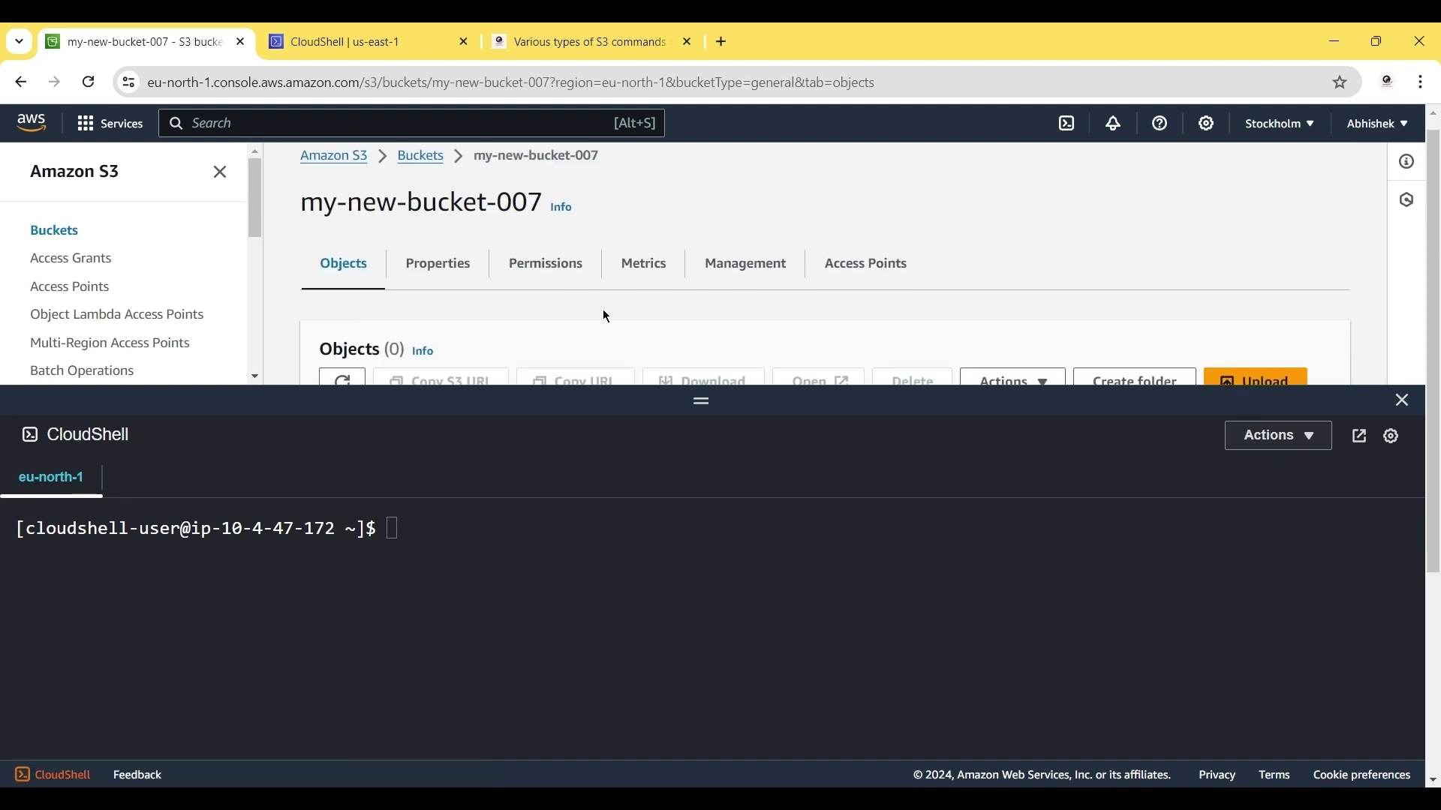
scroll(606, 316, down, 2)
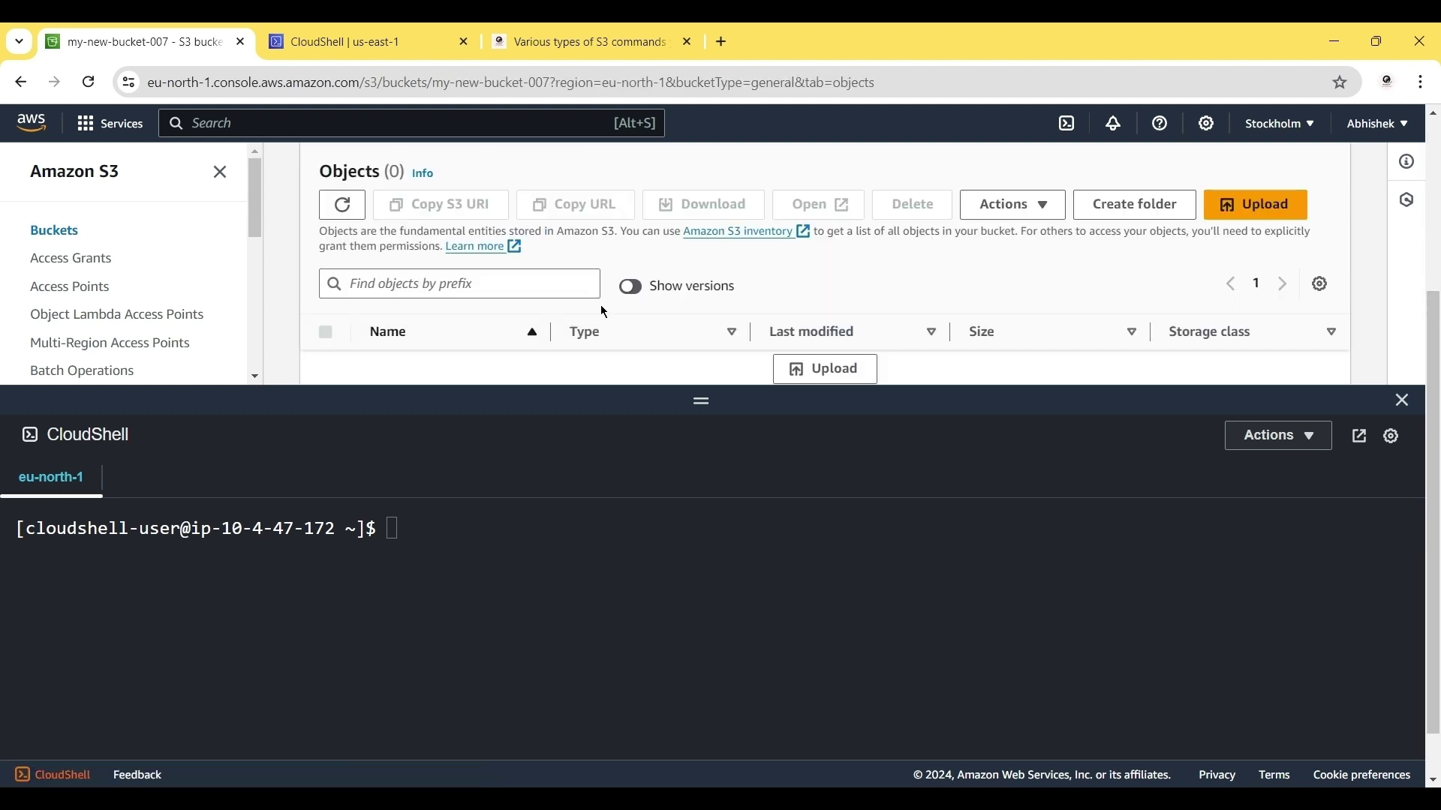
key(alt+Left)
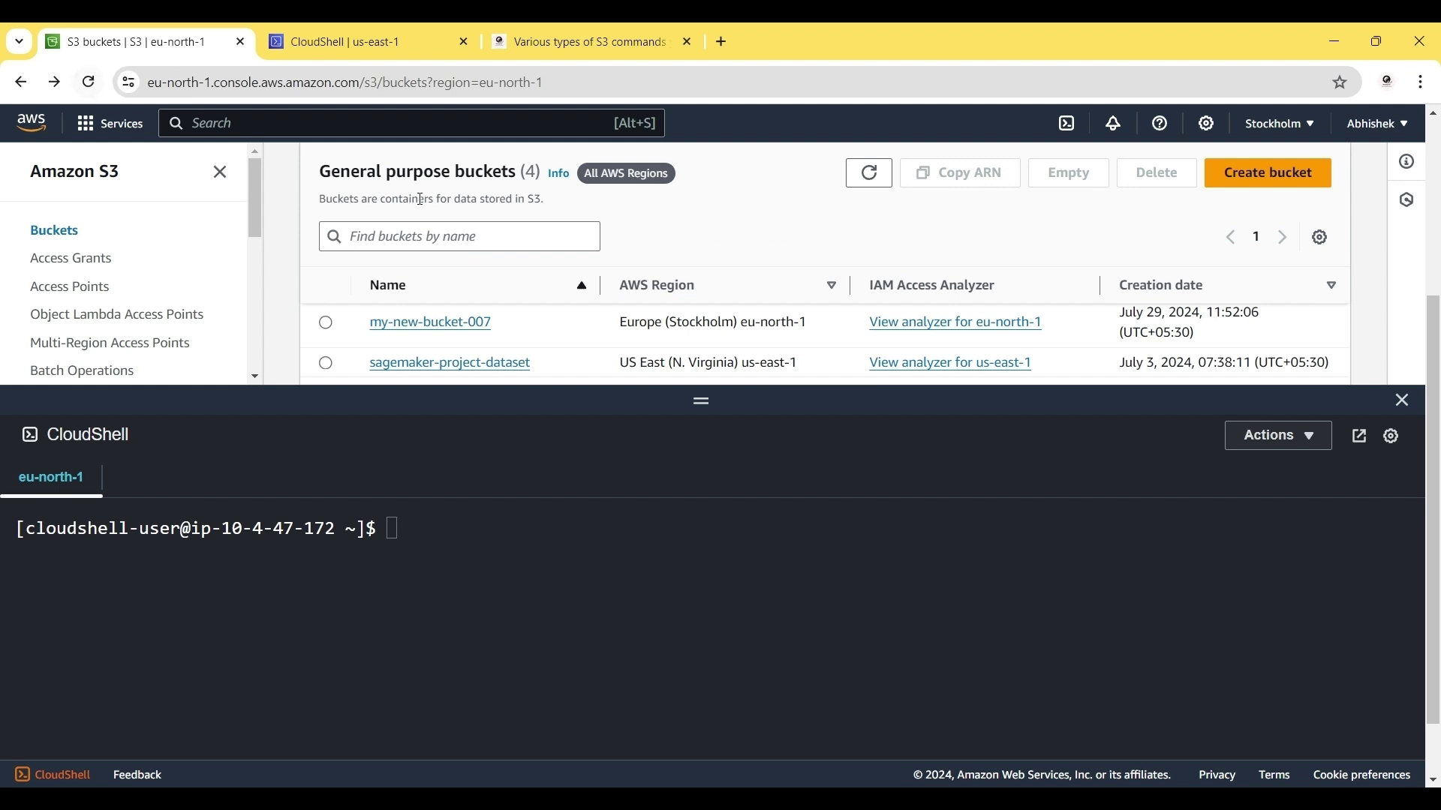
click(101, 95)
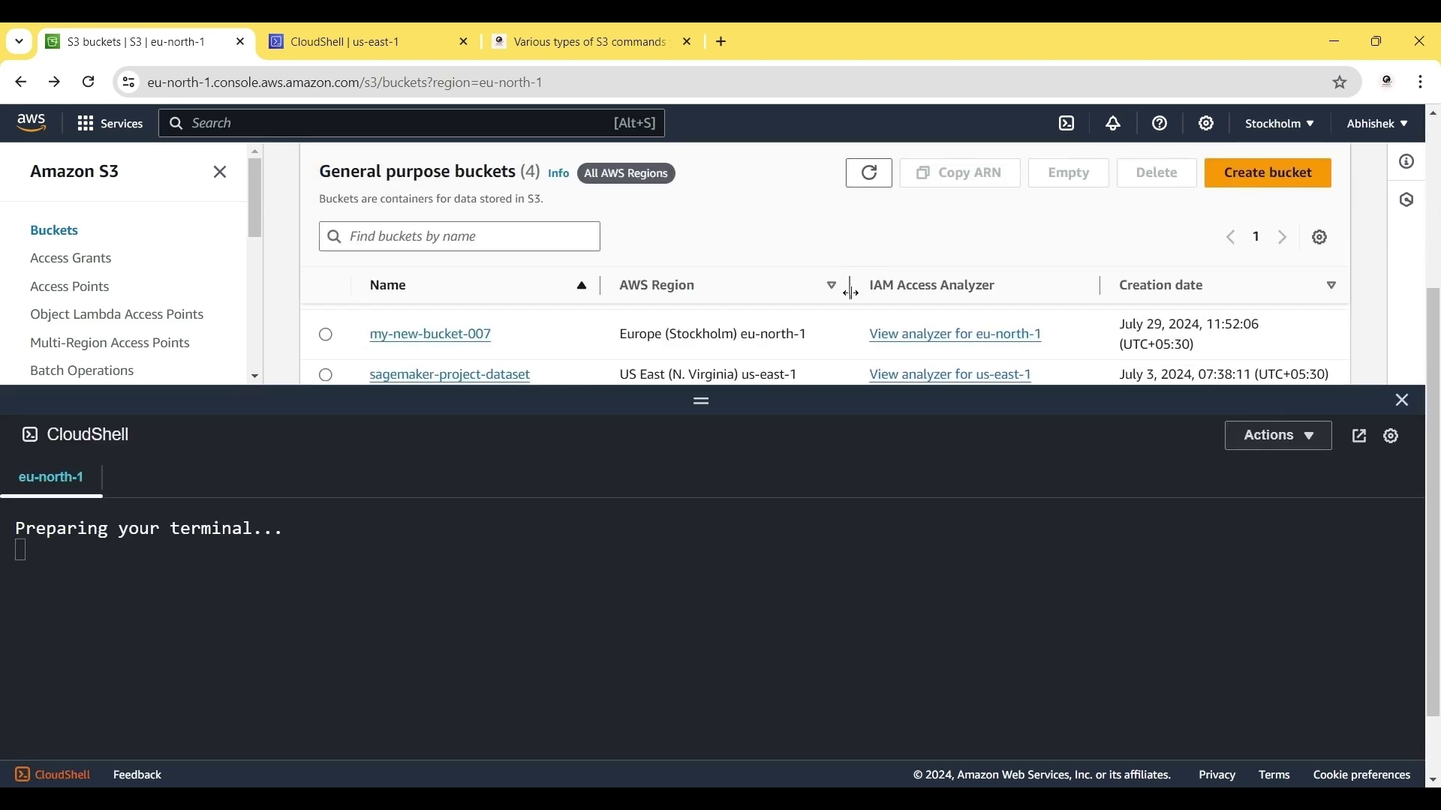
click(470, 335)
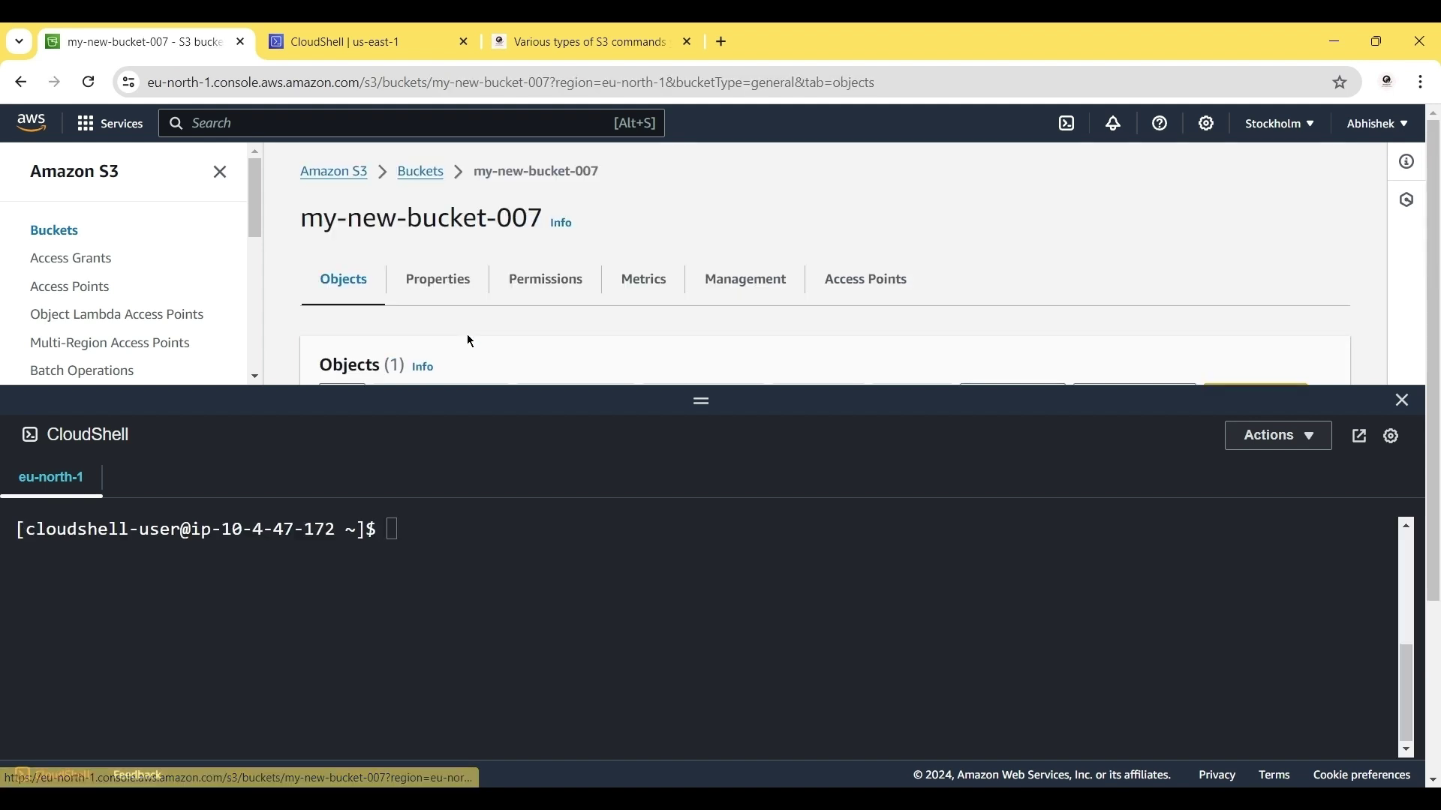
scroll(643, 303, down, 3)
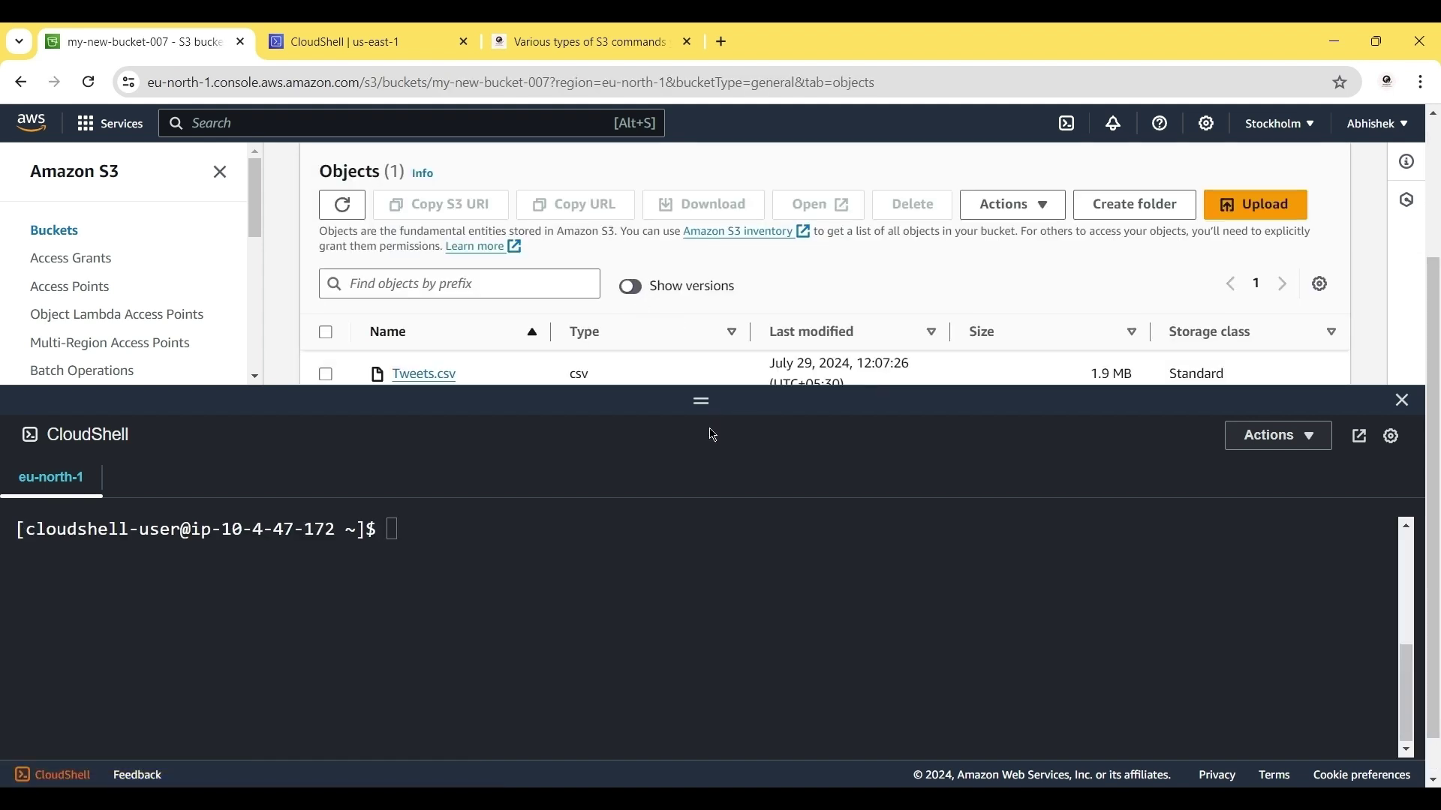
drag(713, 412, 745, 692)
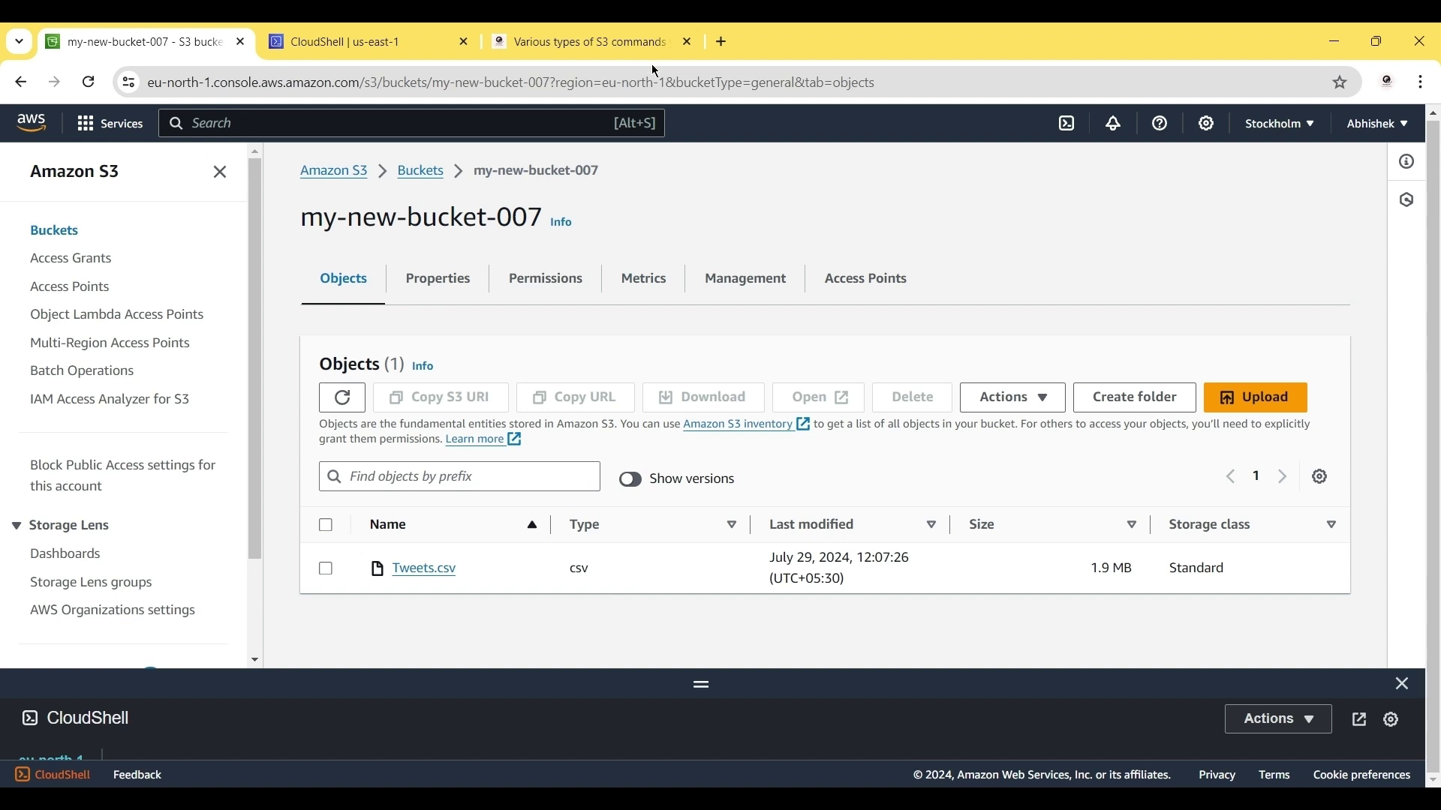
In the us-east-1 CloudShell, run aws s3 cp s3://my-new-bucket-007/Tweets.csv . to download the file to the current directory
key(ctrl+Tab)
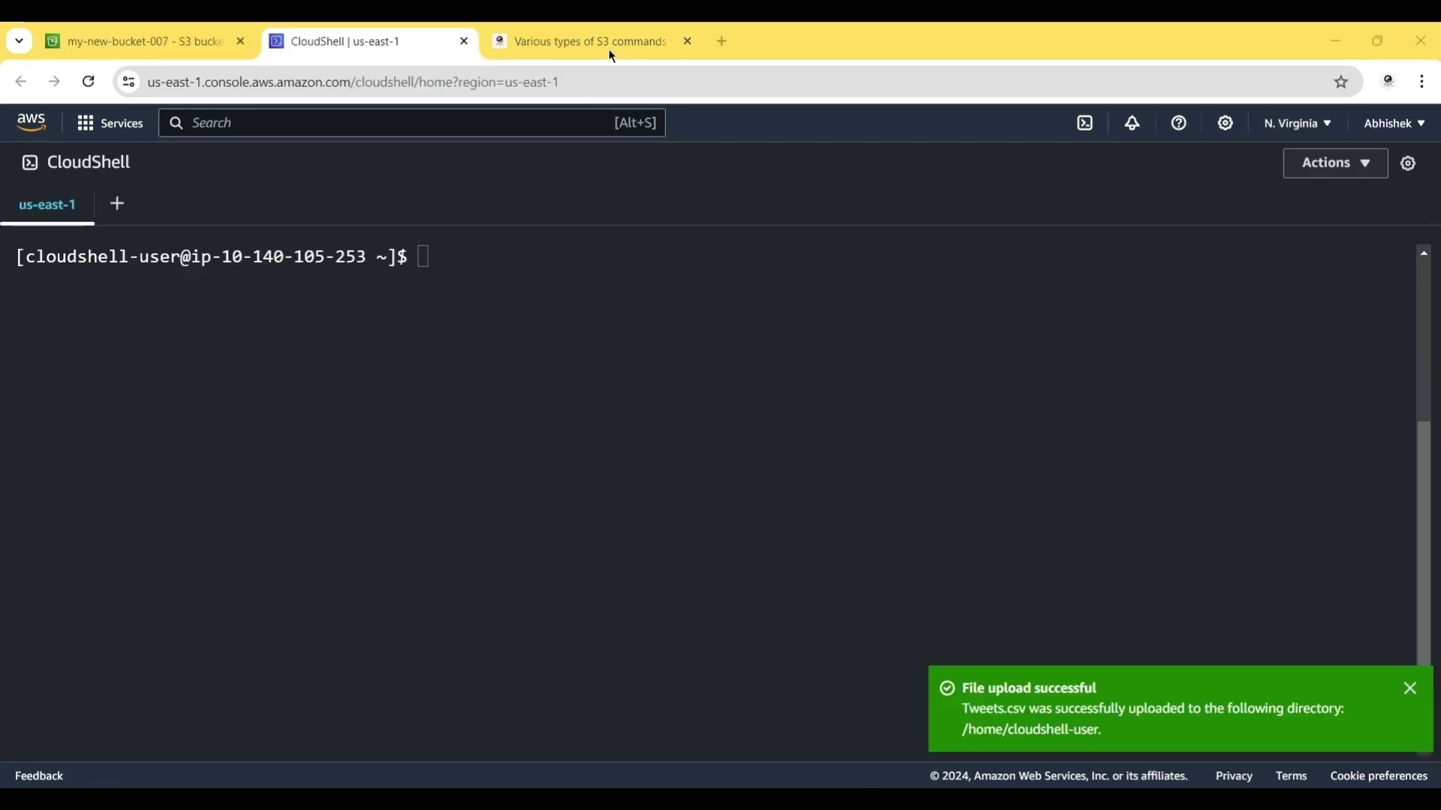
click(425, 245)
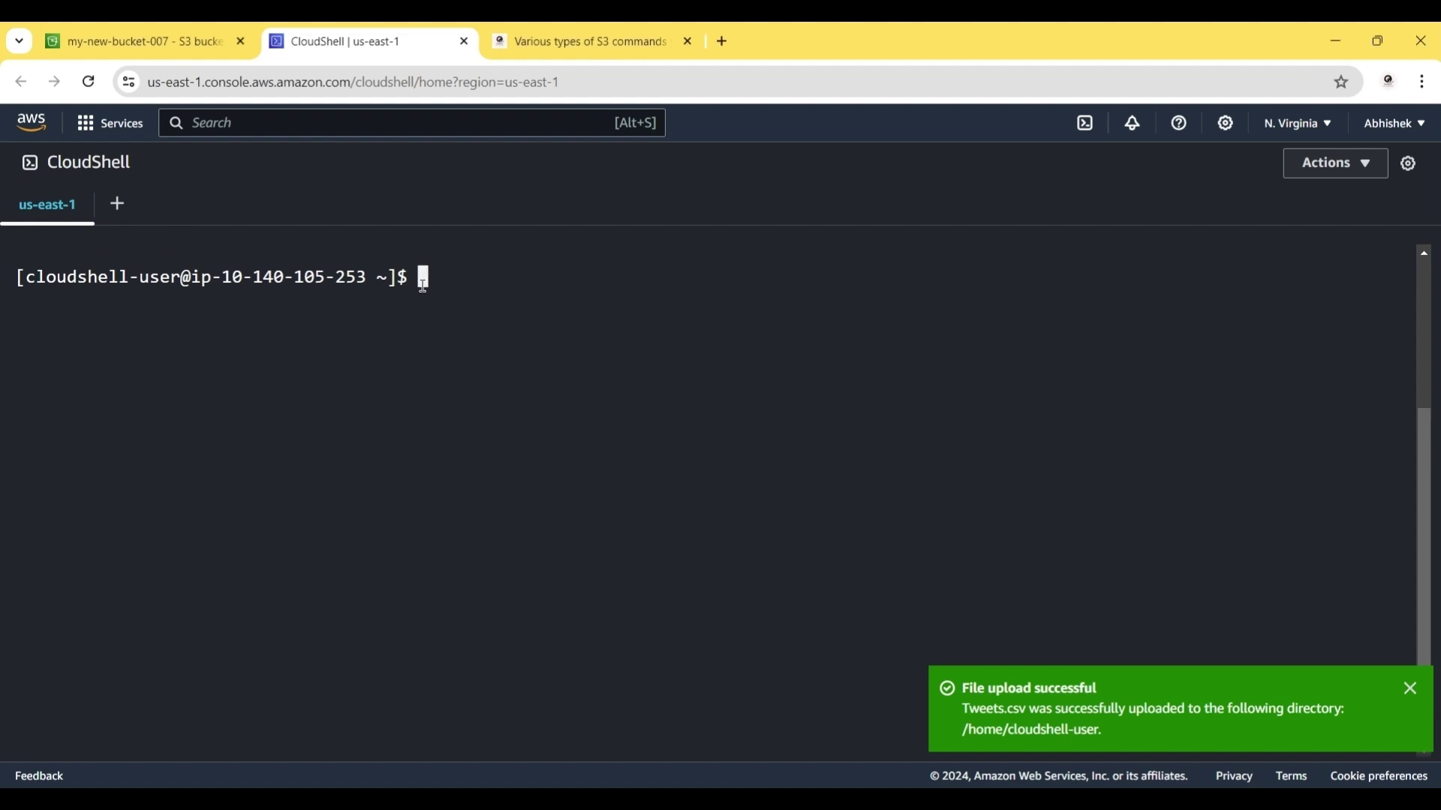
text(aws s3 cp s3://my-new-bucket-007/Tweets.csv .)
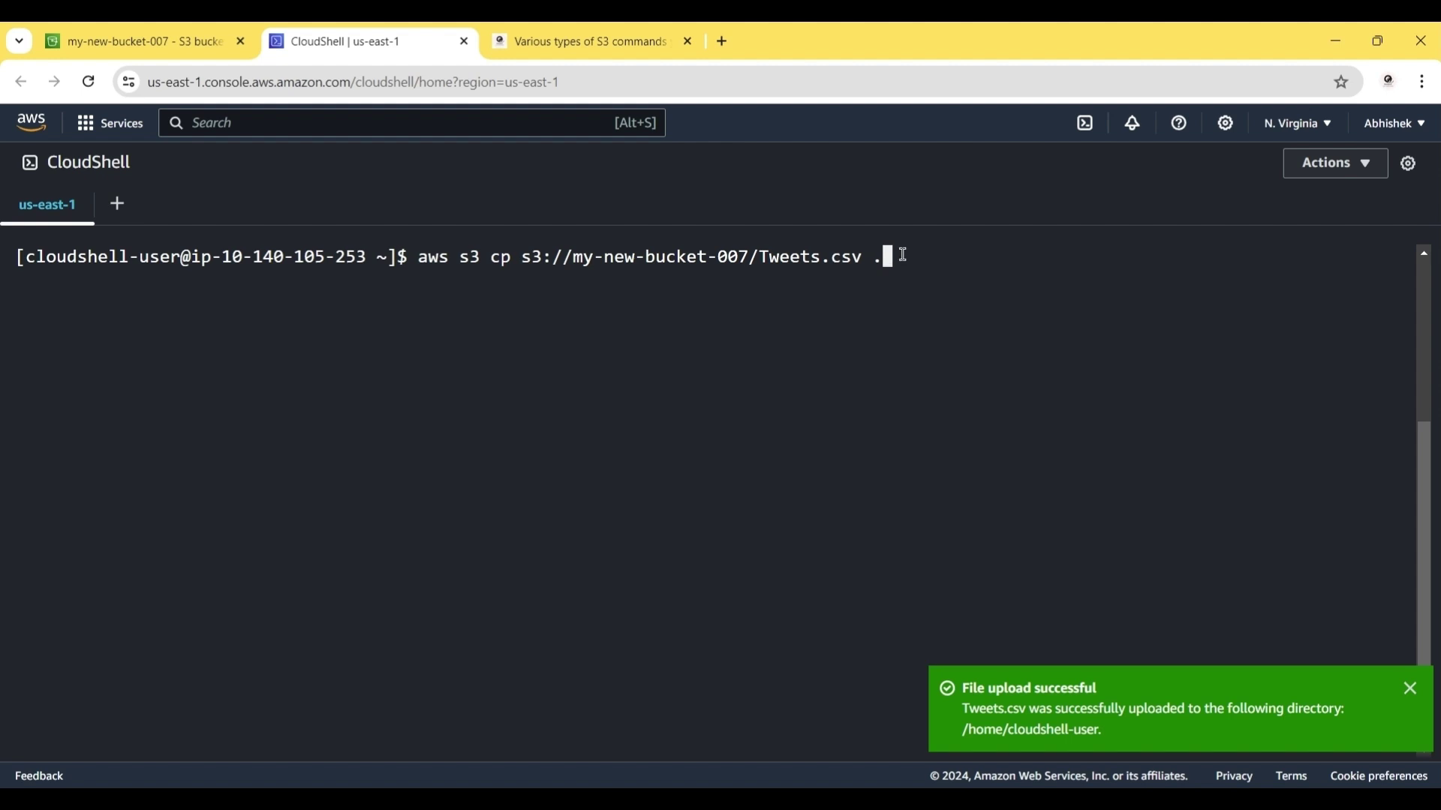
key(Return)
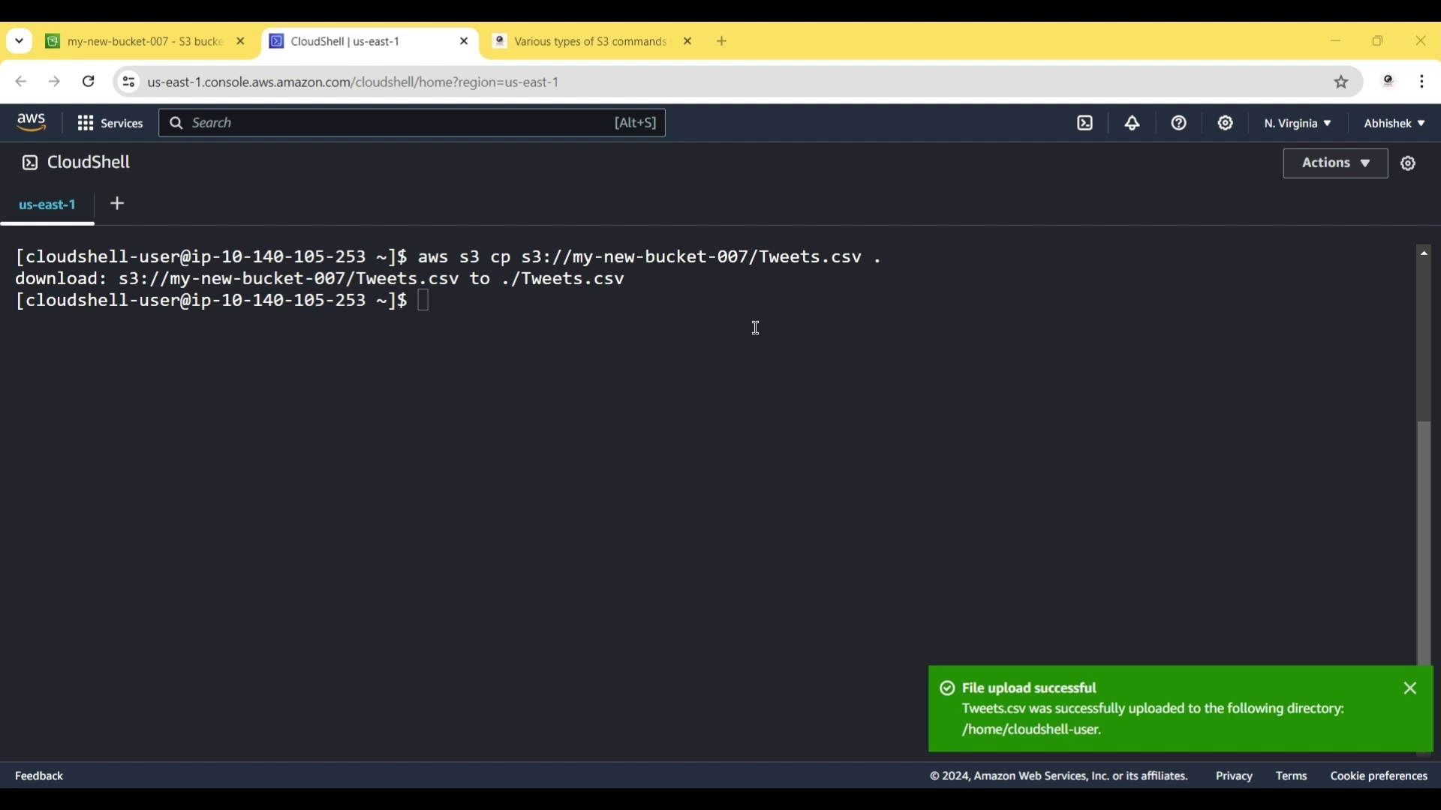
Create a destination/ folder by running aws s3api put-object --bucket my-new-bucket-007 --key destination/
click(468, 296)
text(aws s3api put-object --bucket my-new-bucket-007 --key destination/)
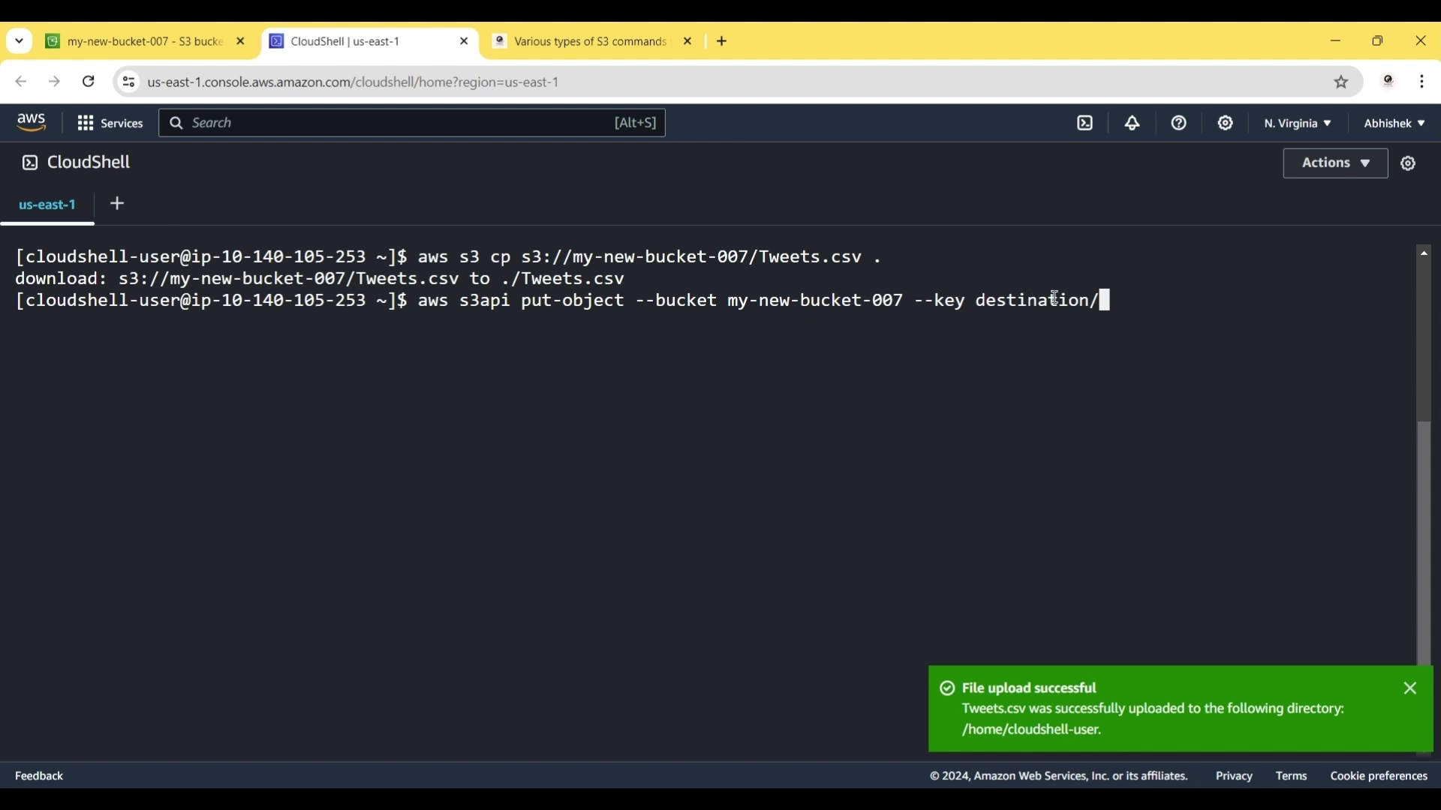
key(Return)
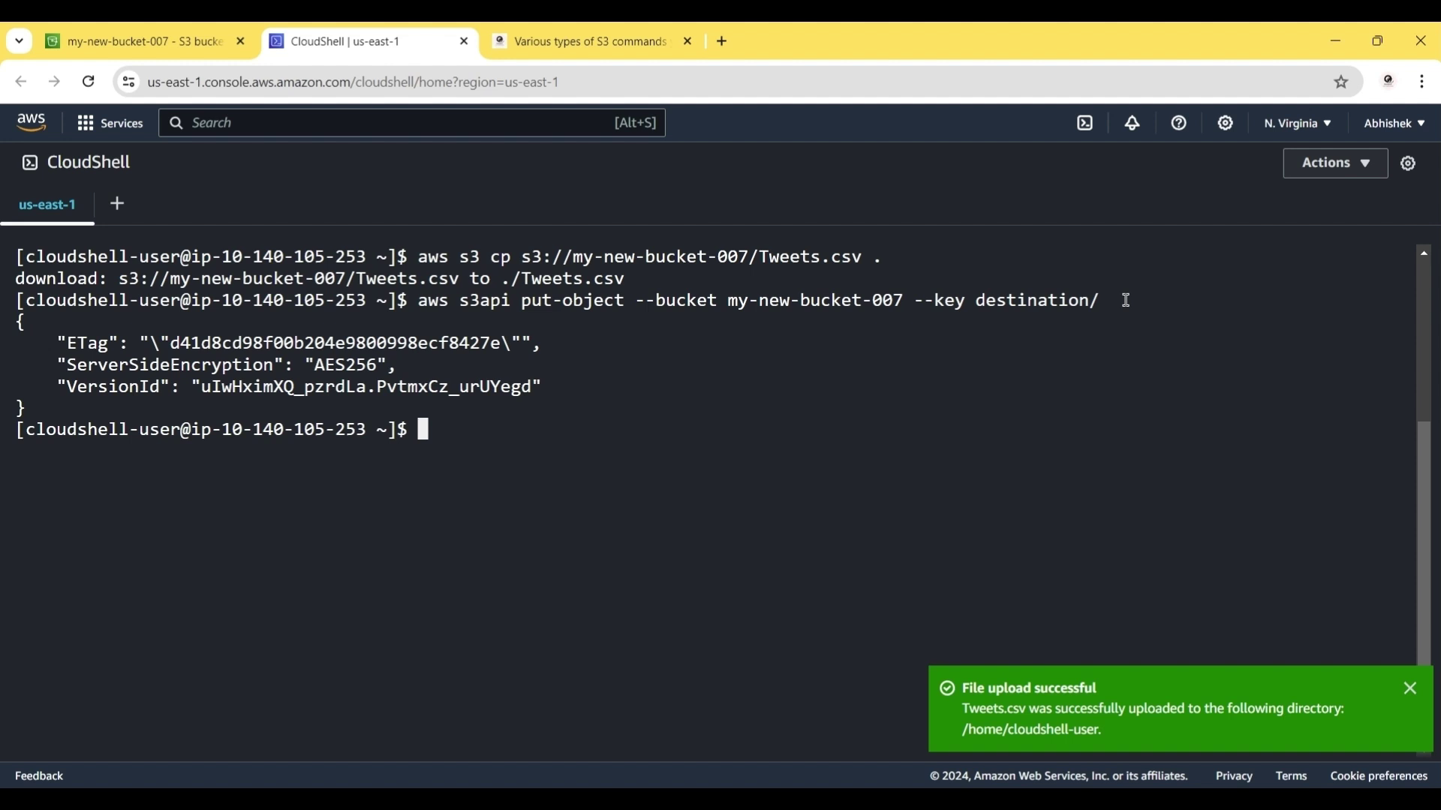
Refresh the object list of my-new-bucket-007 in the S3 console to check for the destination/ folder
click(206, 30)
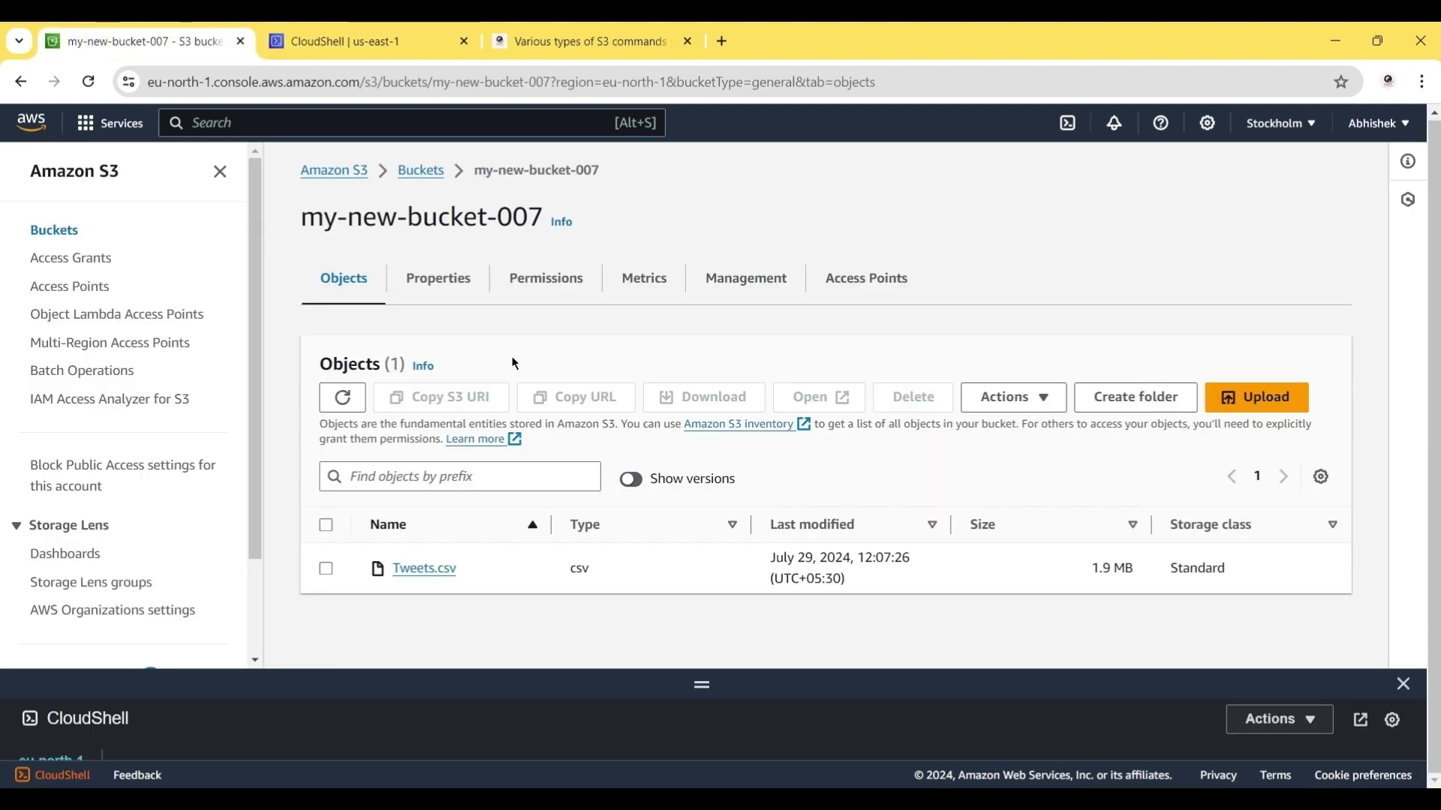
click(339, 399)
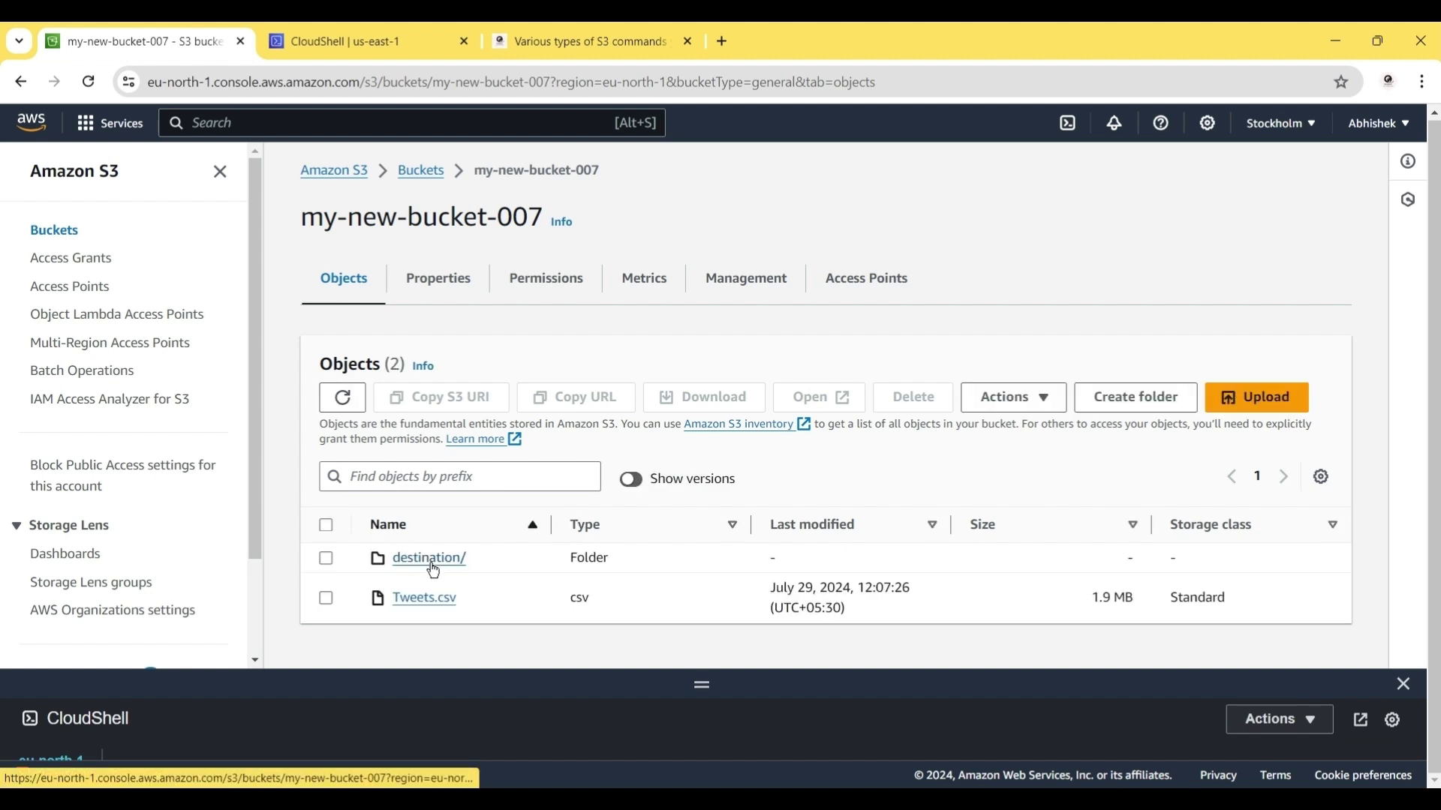
click(346, 43)
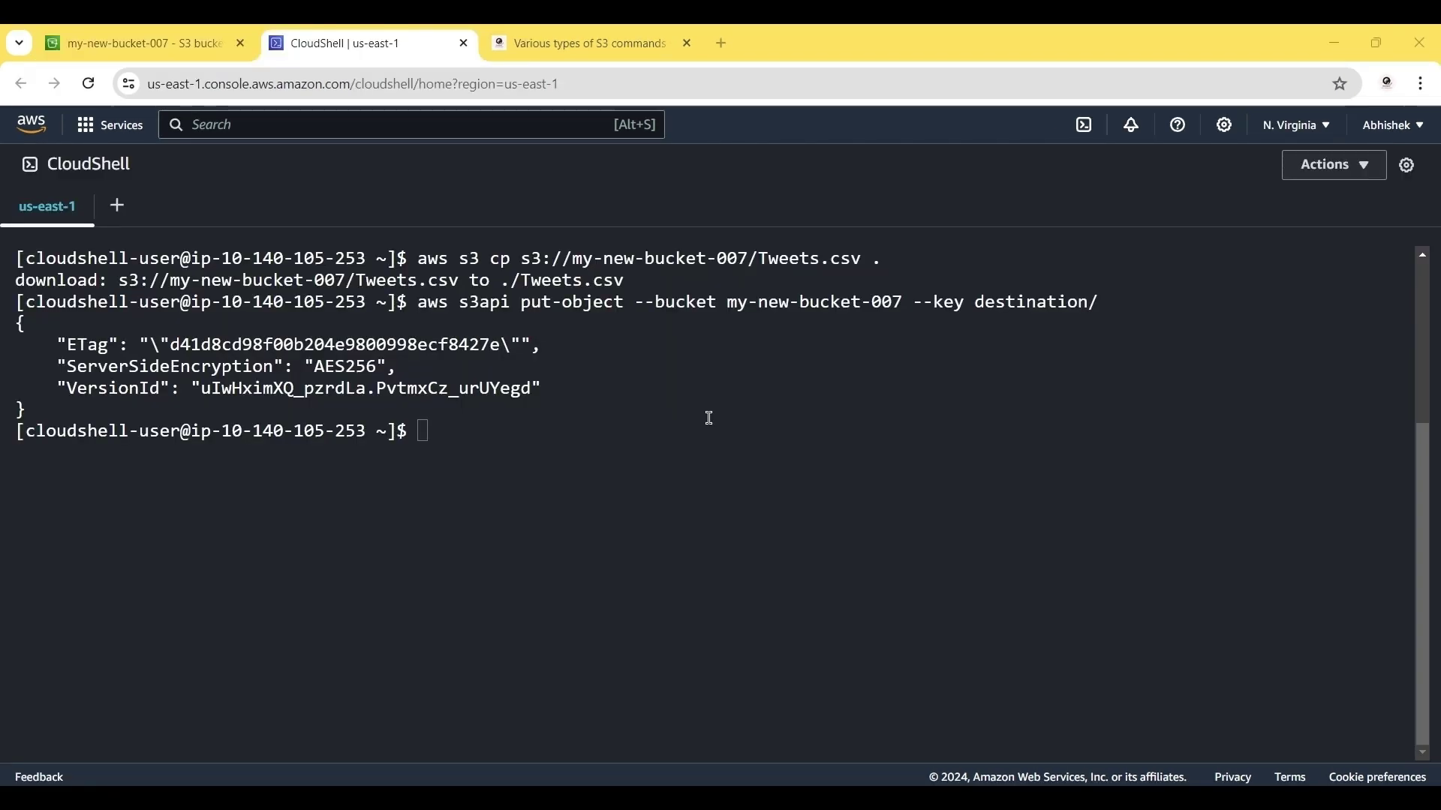
click(139, 42)
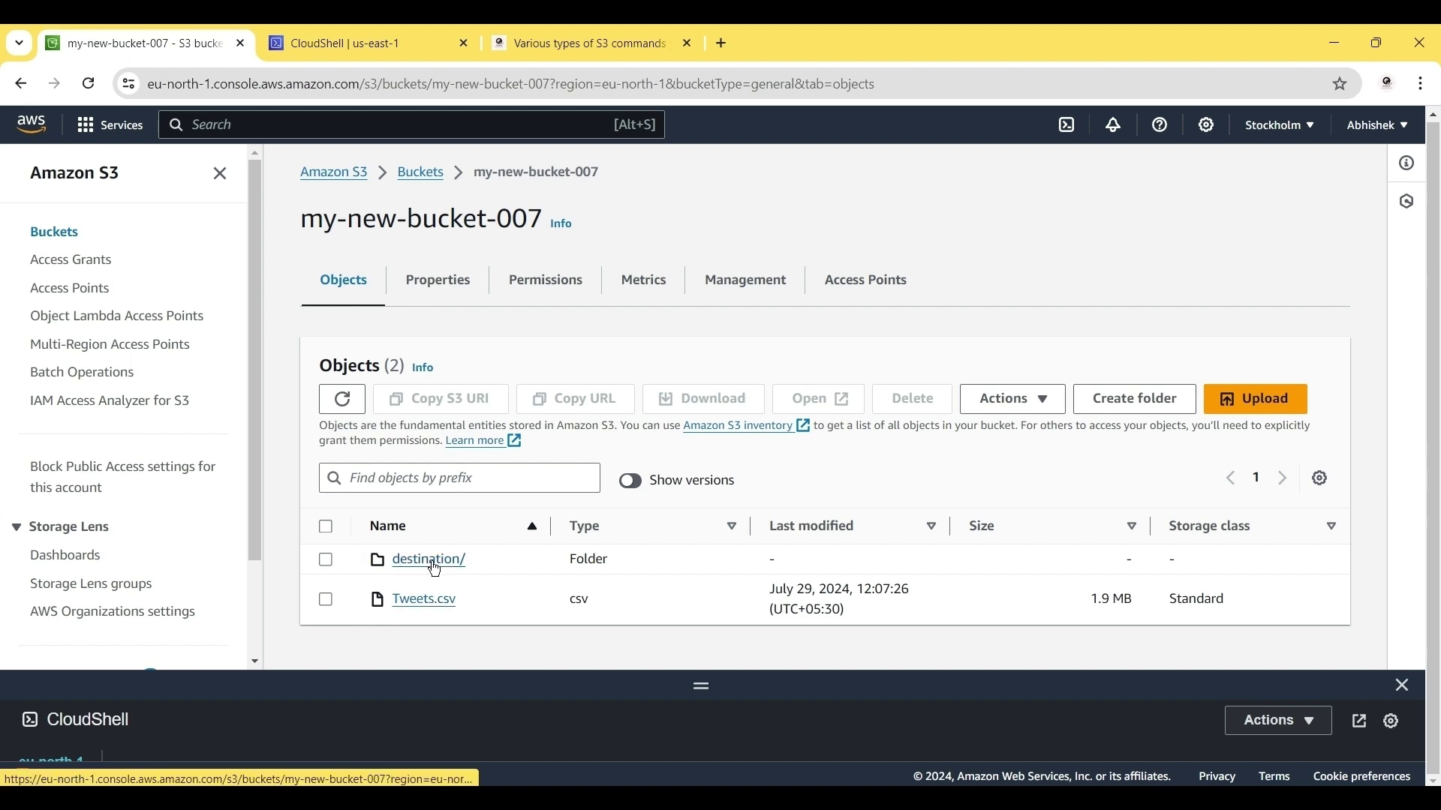
Start an aws s3 cp command in CloudShell, using the S3 URI copied from the bucket's Tweets.csv as its source
click(368, 43)
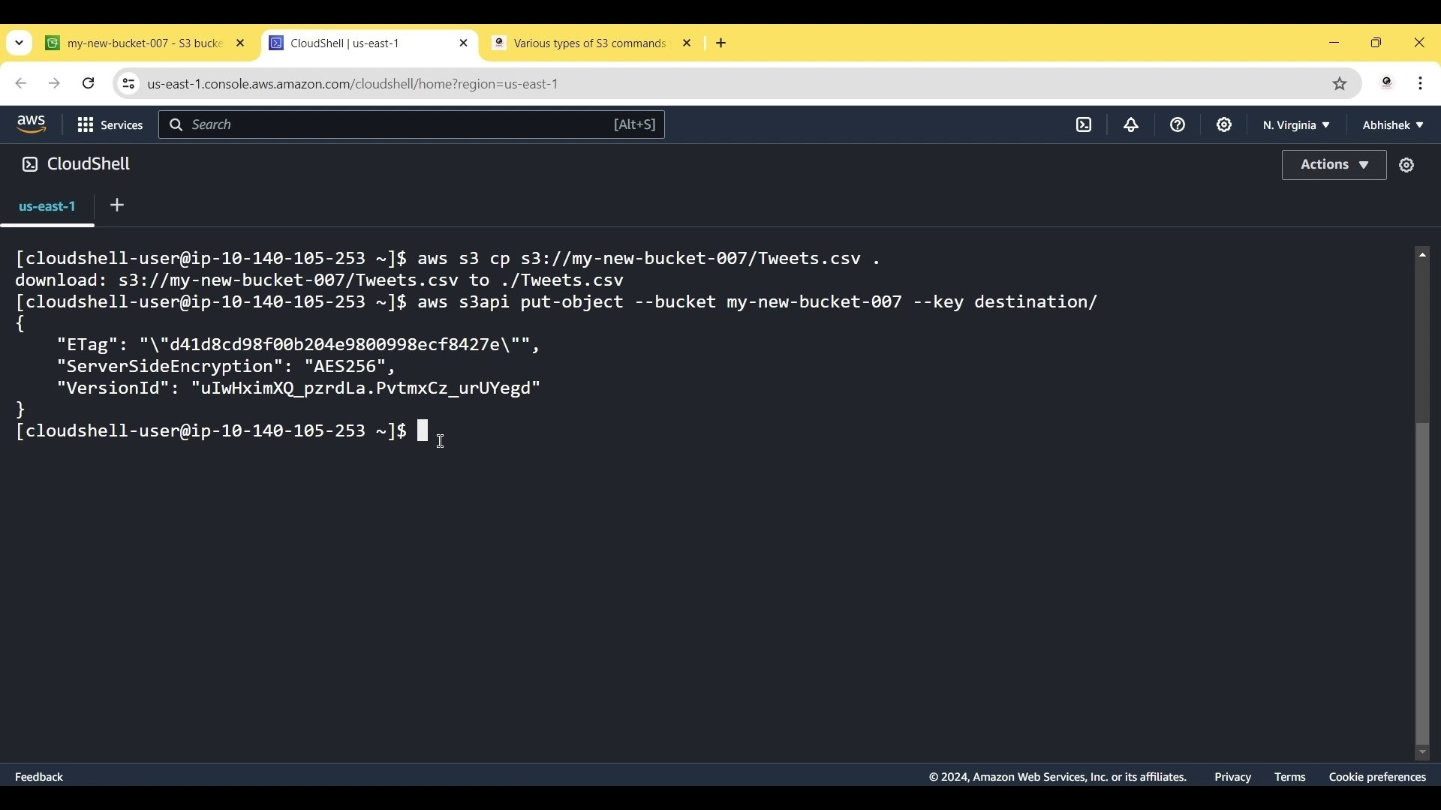
text(aws s3 cp)
click(78, 41)
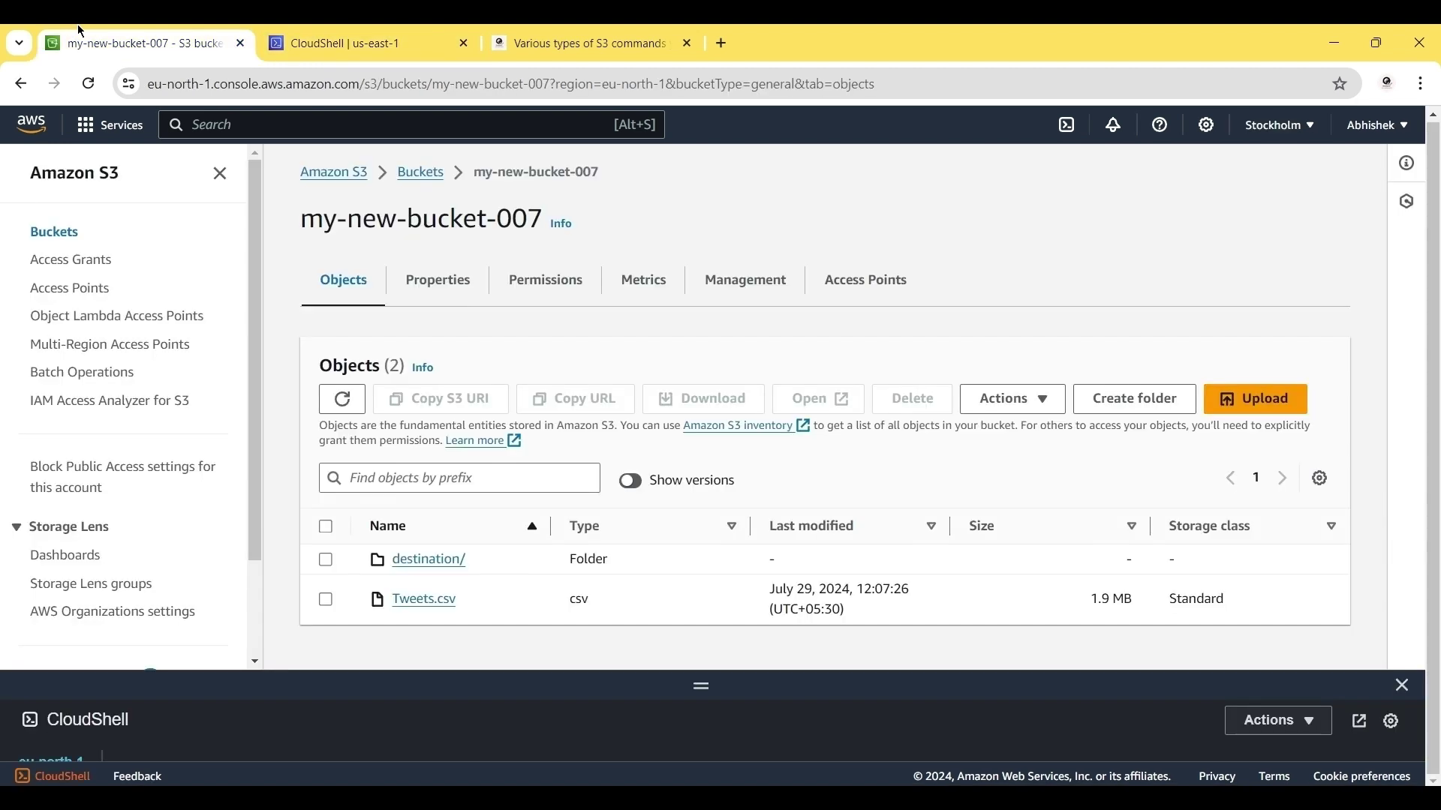
click(327, 602)
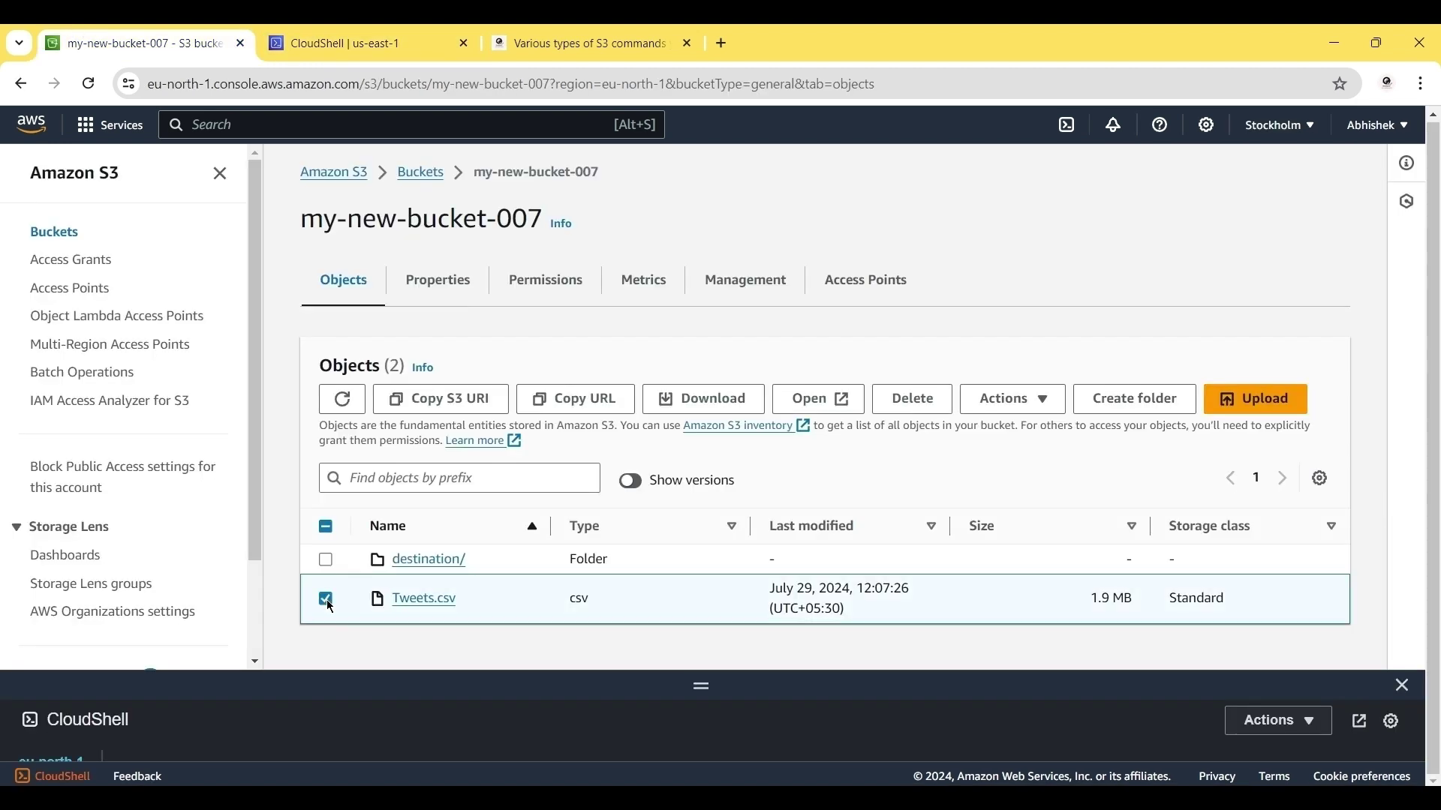
click(464, 400)
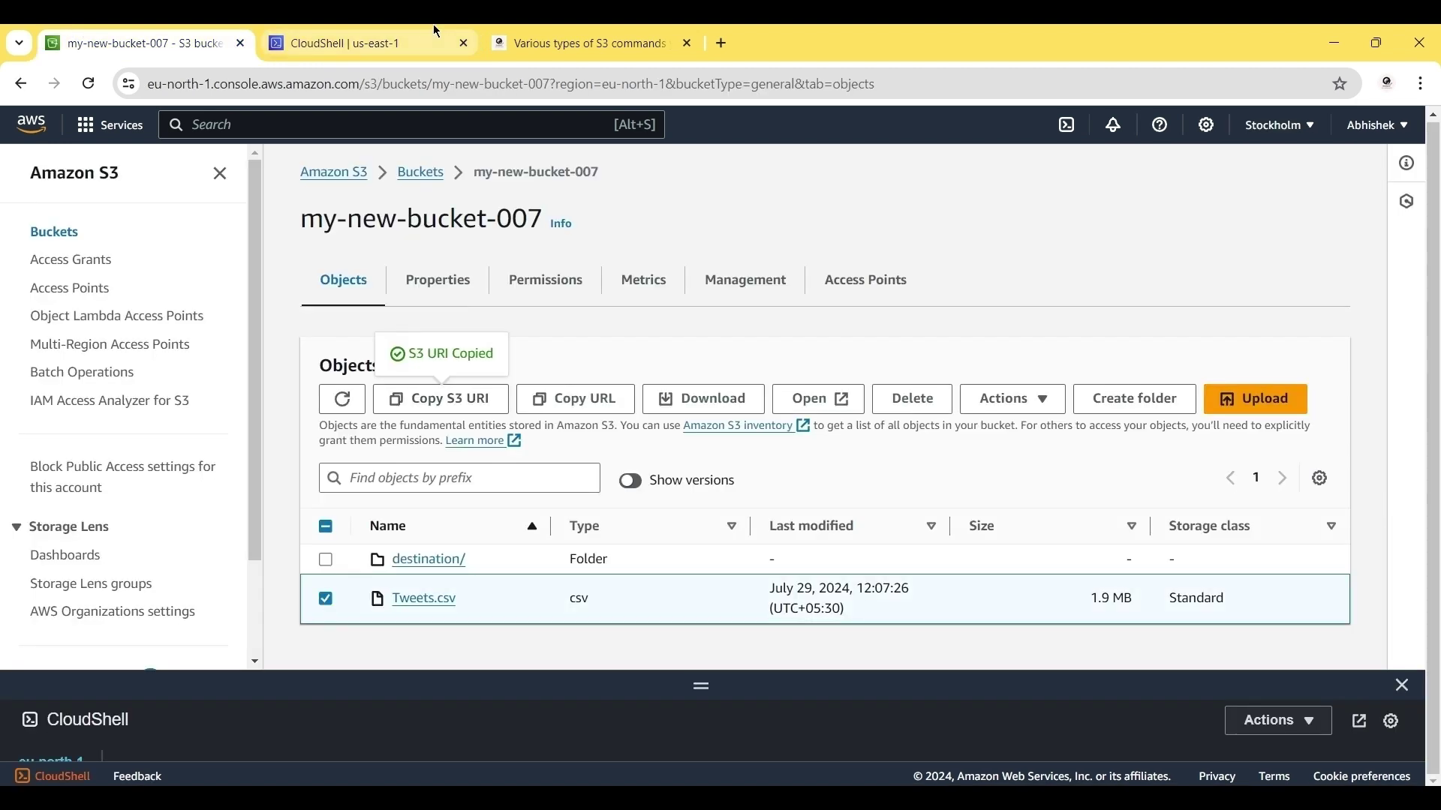
click(442, 46)
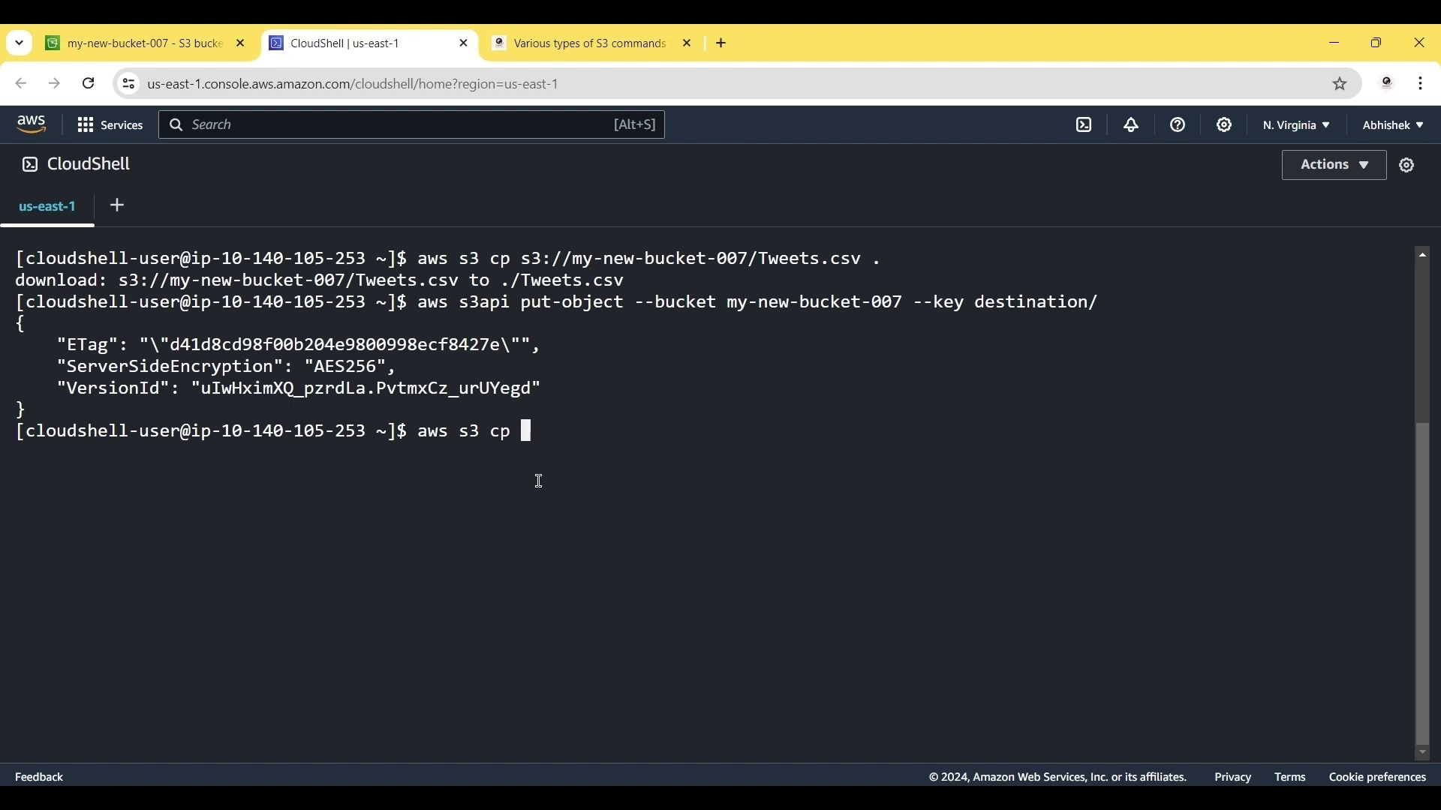
key(ctrl+v)
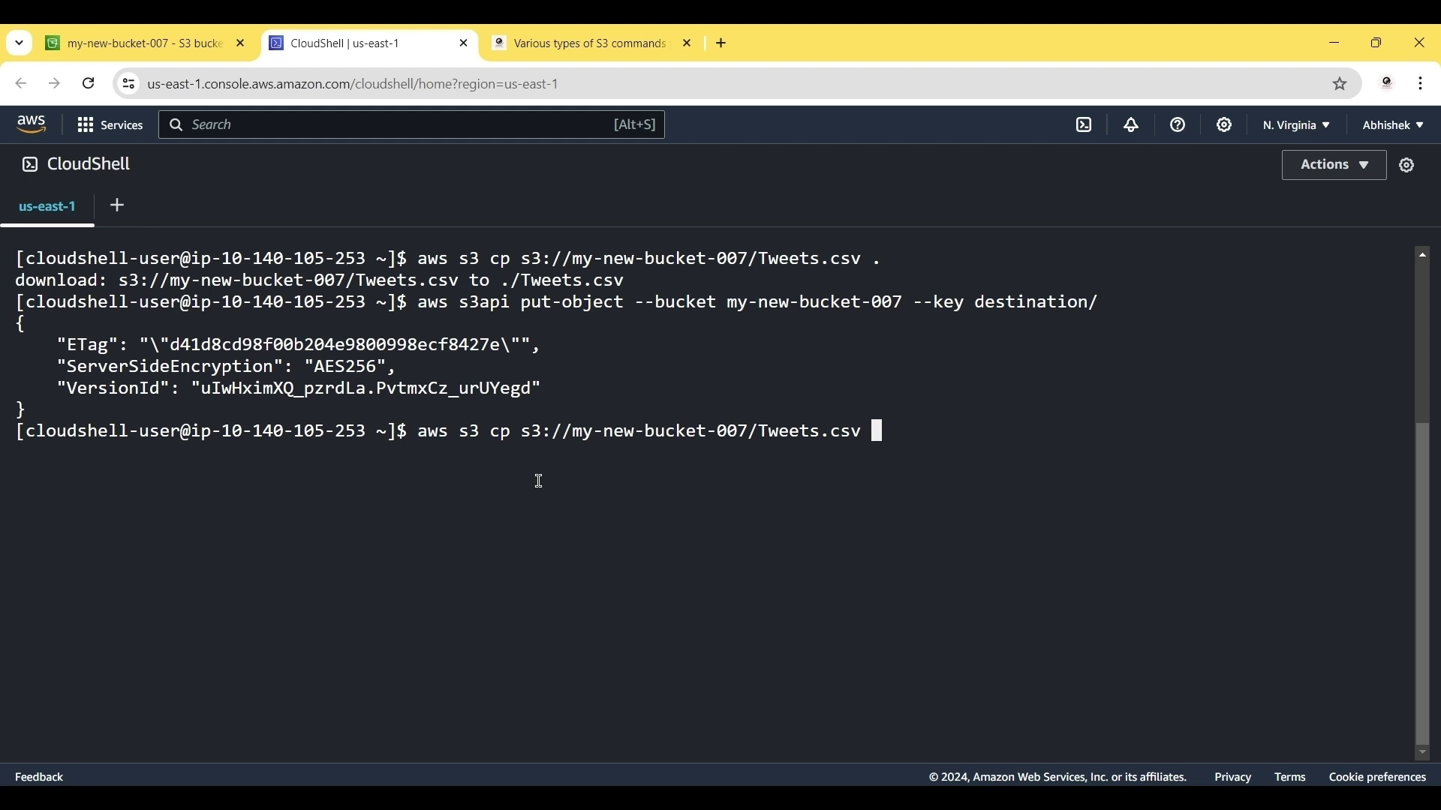
Copy the destination/ folder's S3 URI, add it as the cp command's target, and run the command
click(135, 42)
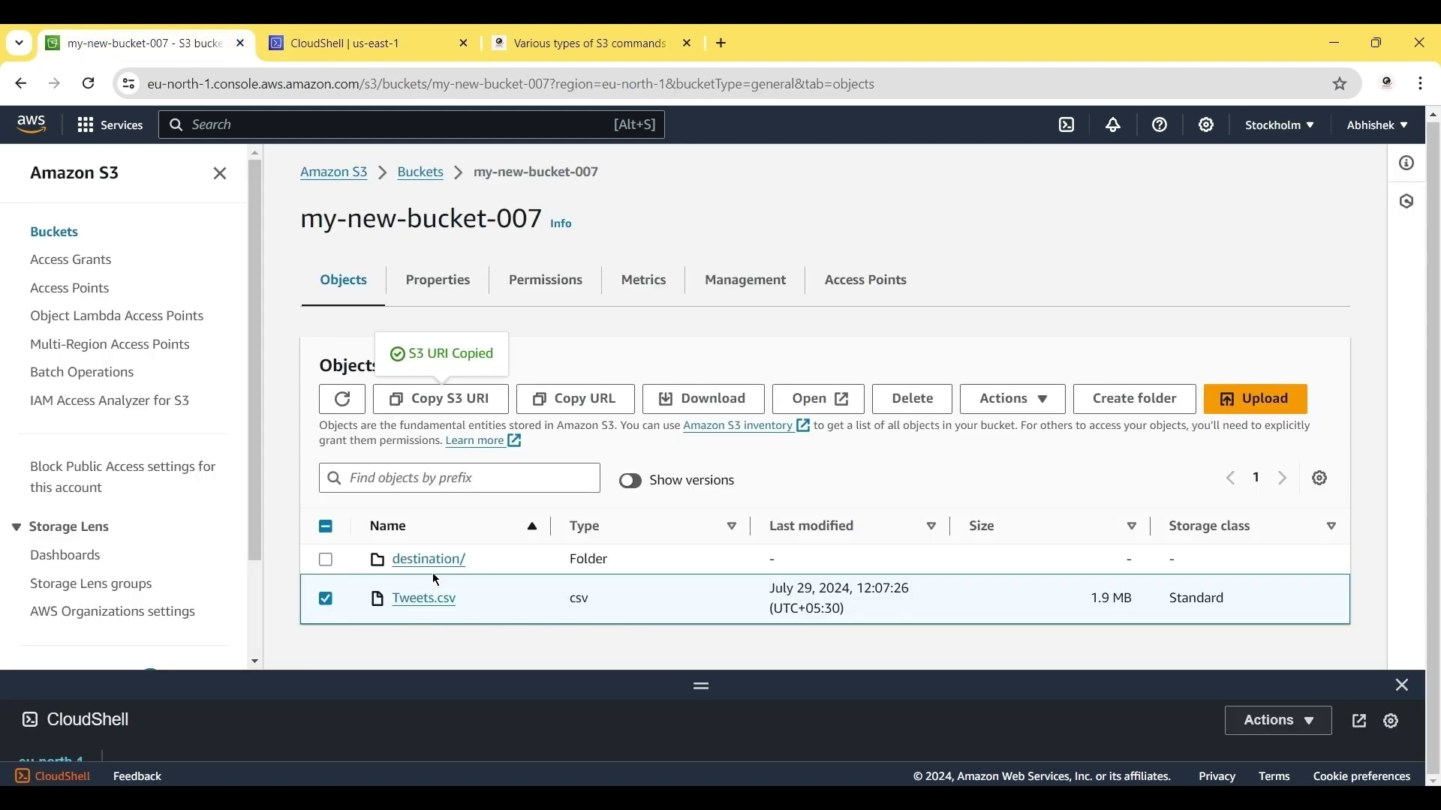
click(328, 565)
click(327, 604)
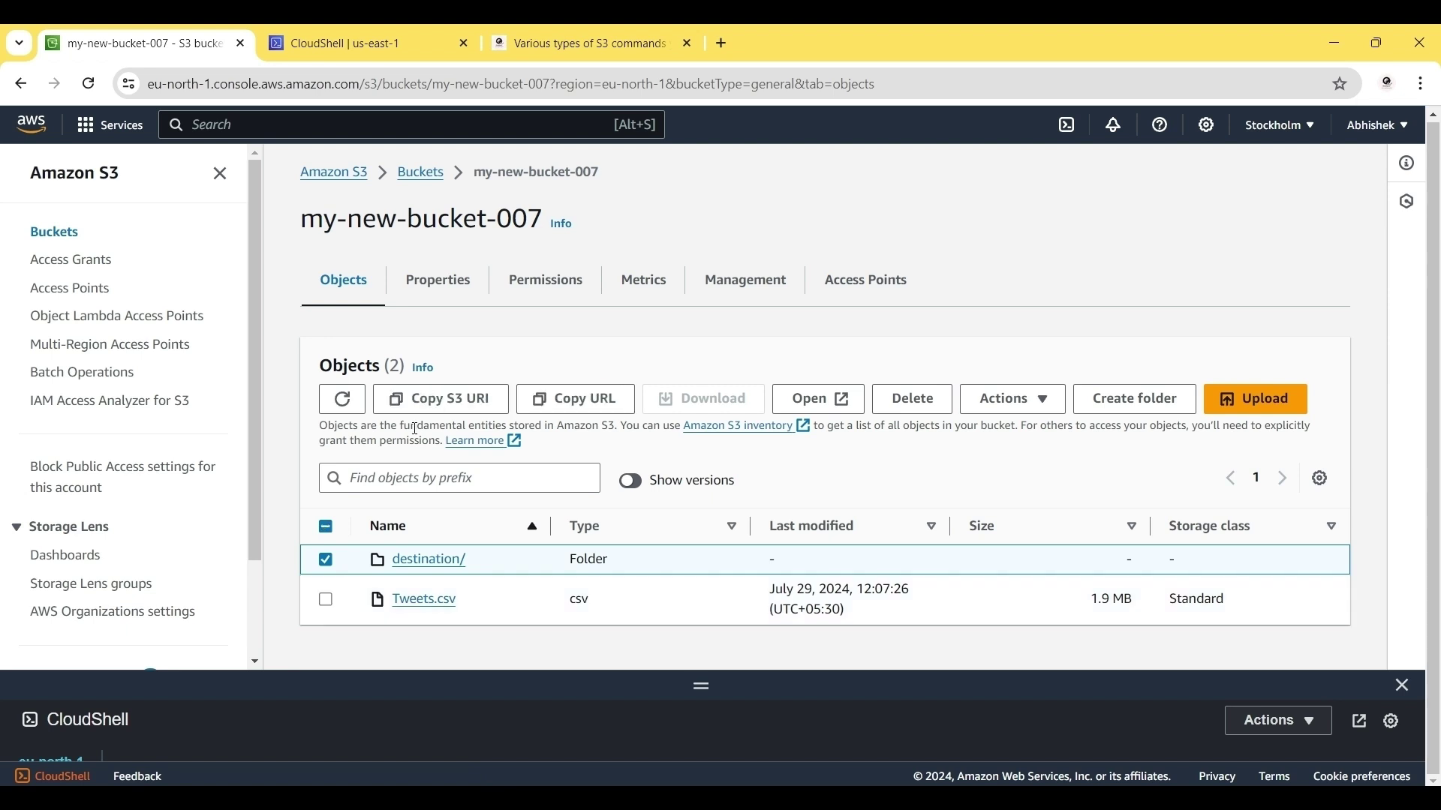
click(427, 415)
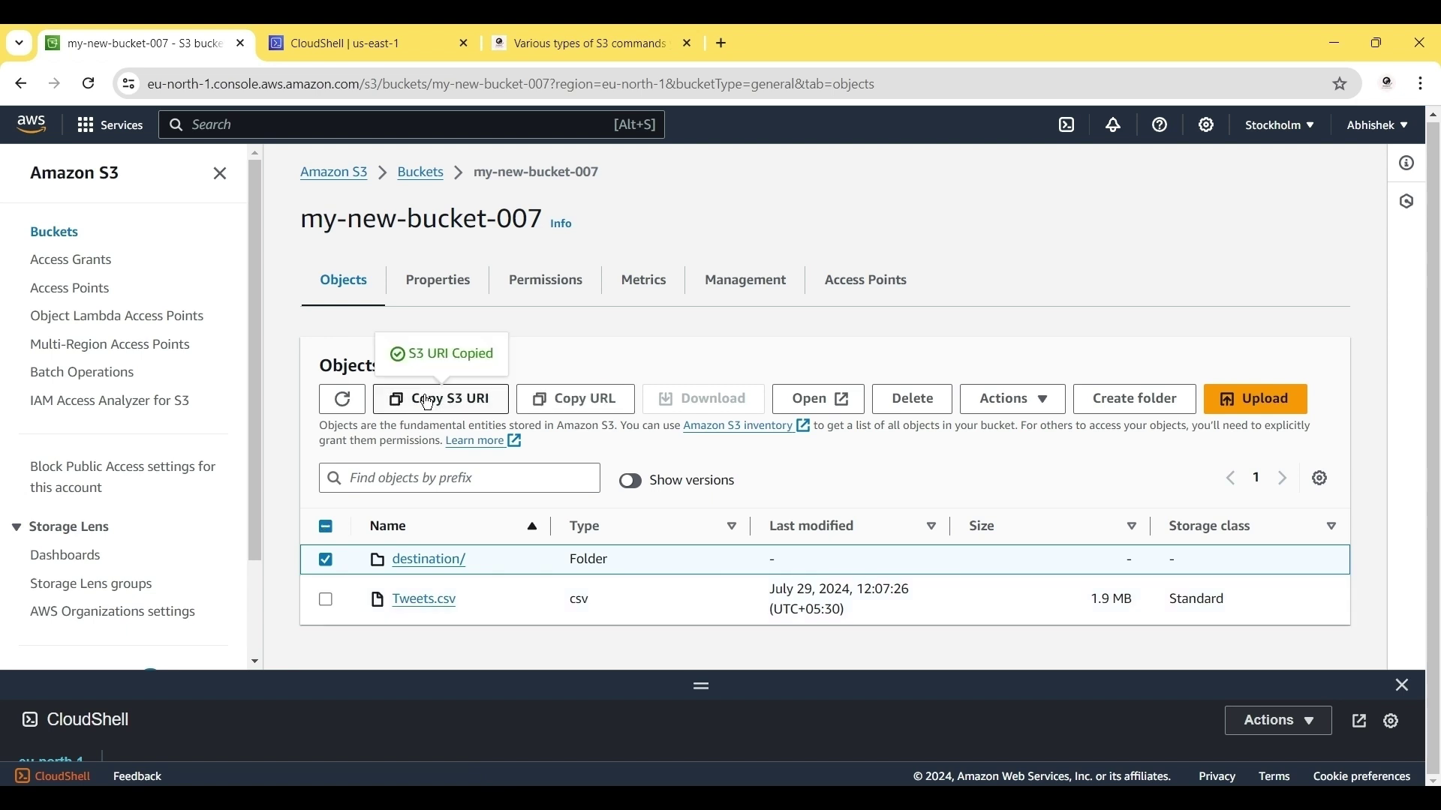
click(410, 34)
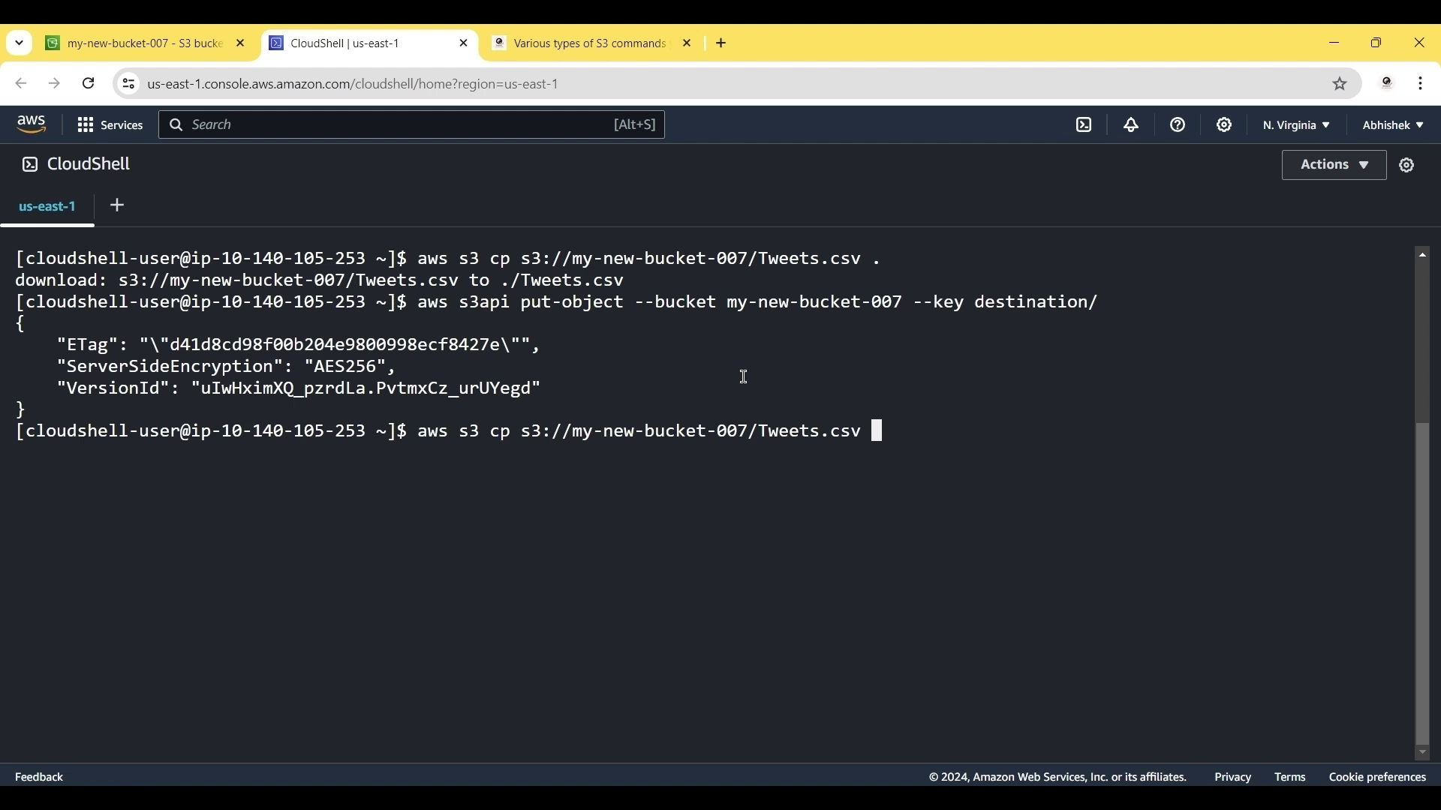
key(ctrl+v)
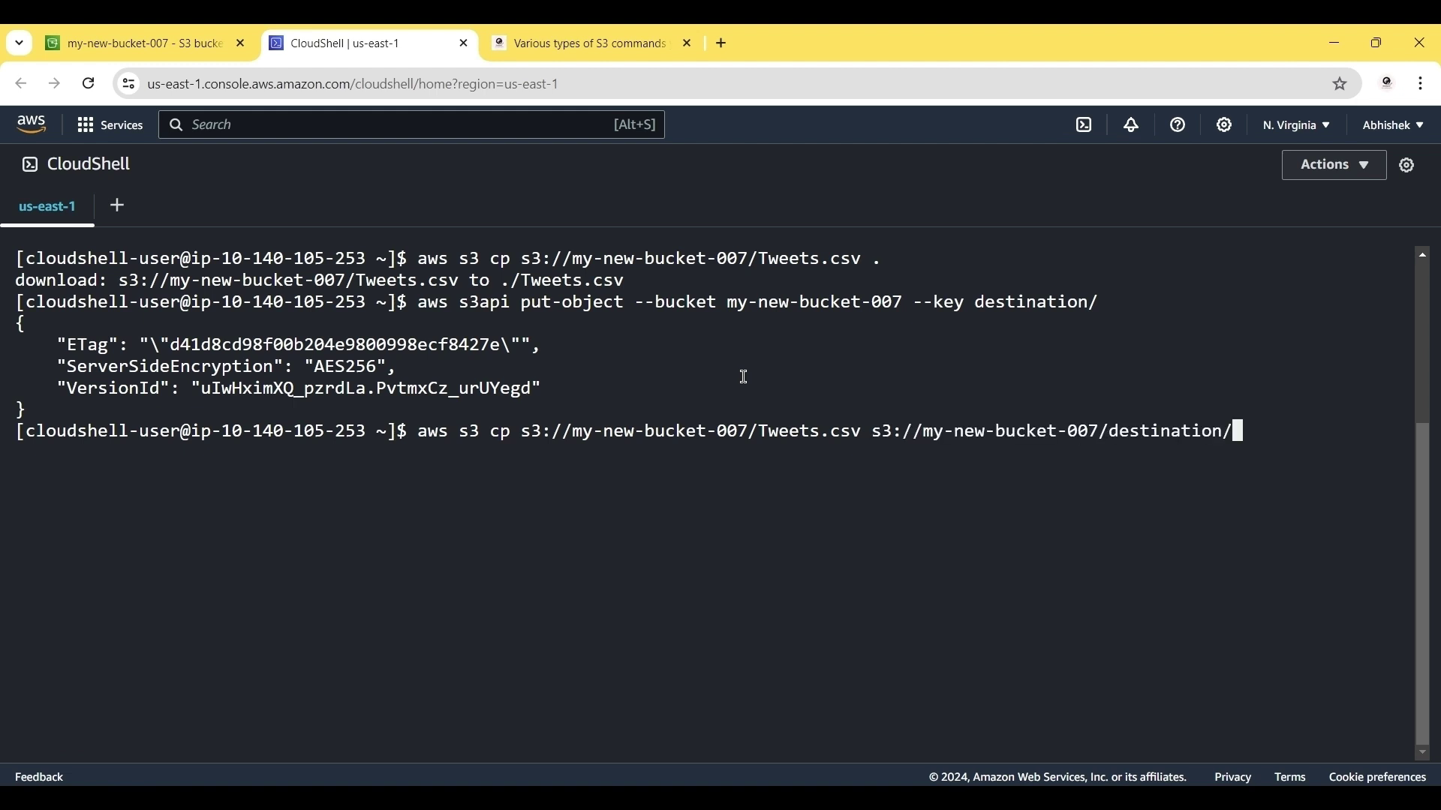
key(Return)
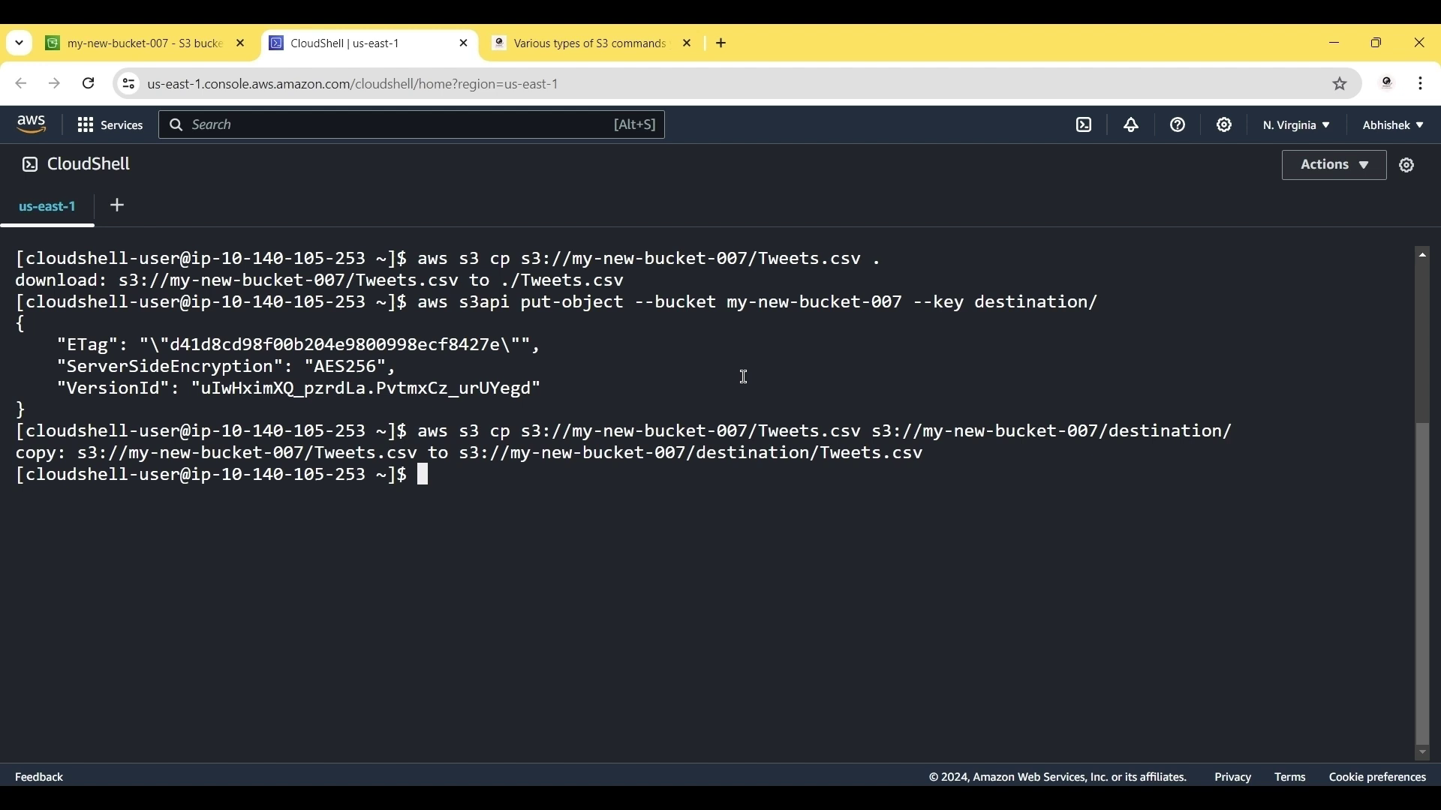
Refresh my-new-bucket-007 and open its destination/ folder to check for the copied Tweets.csv, then return to CloudShell
click(118, 39)
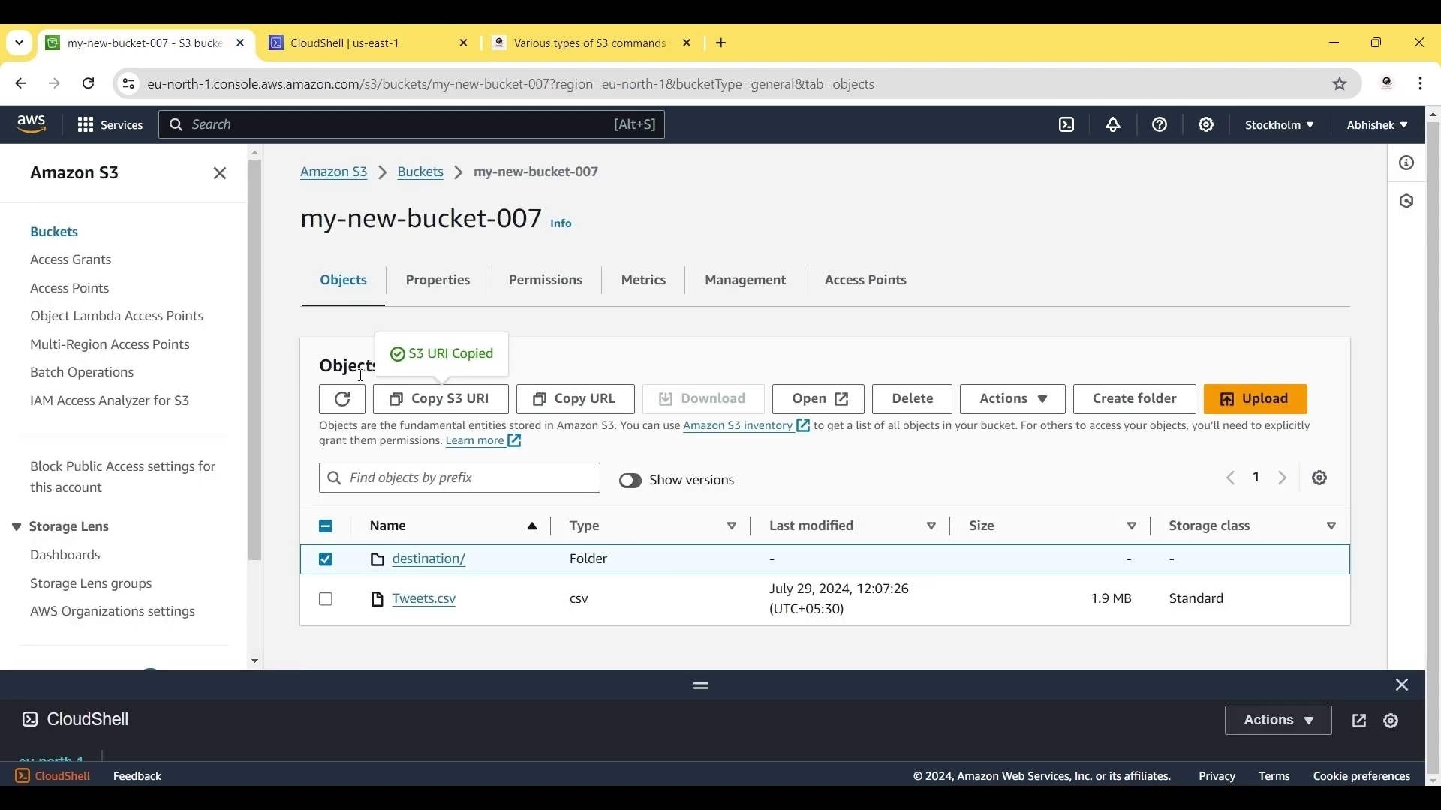
click(345, 410)
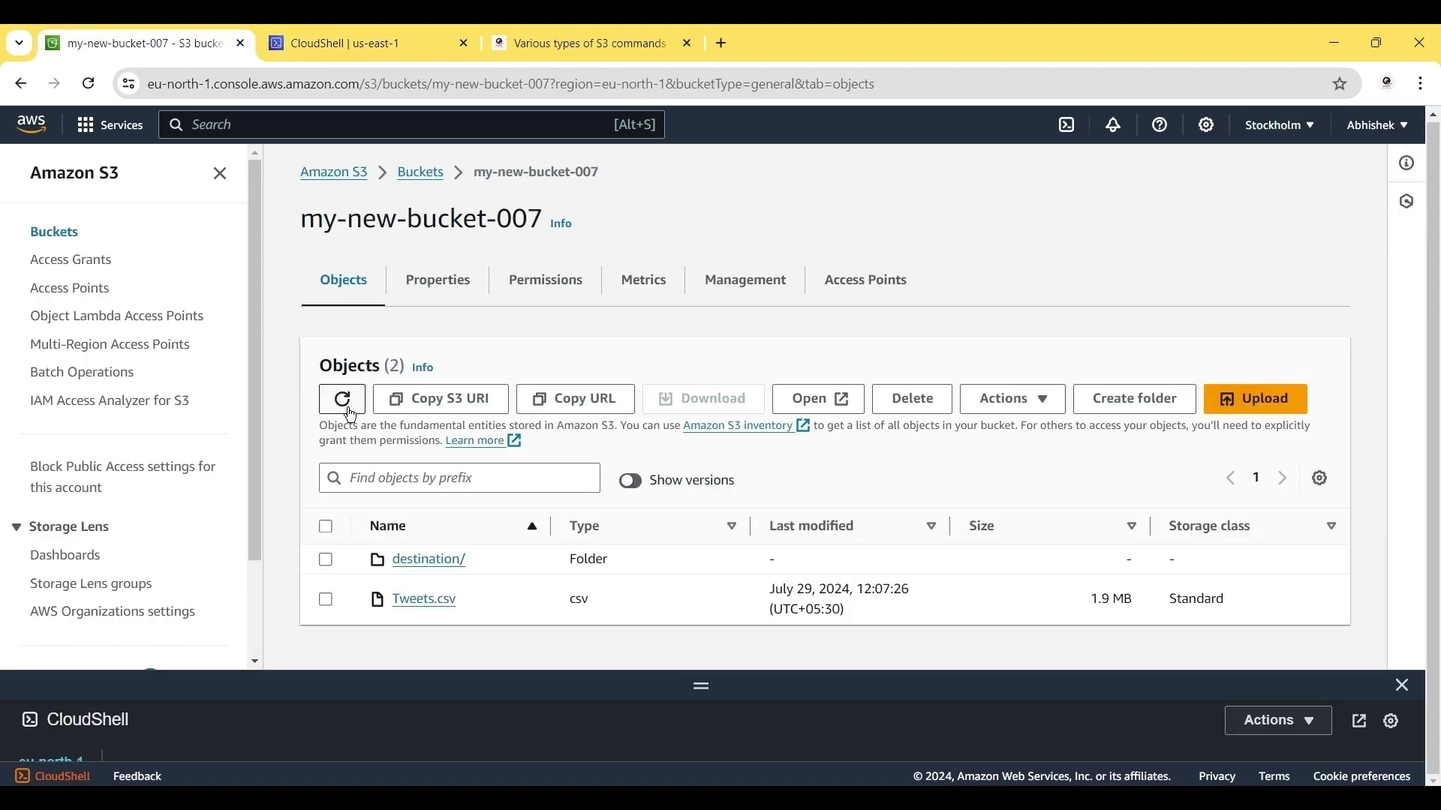
click(414, 560)
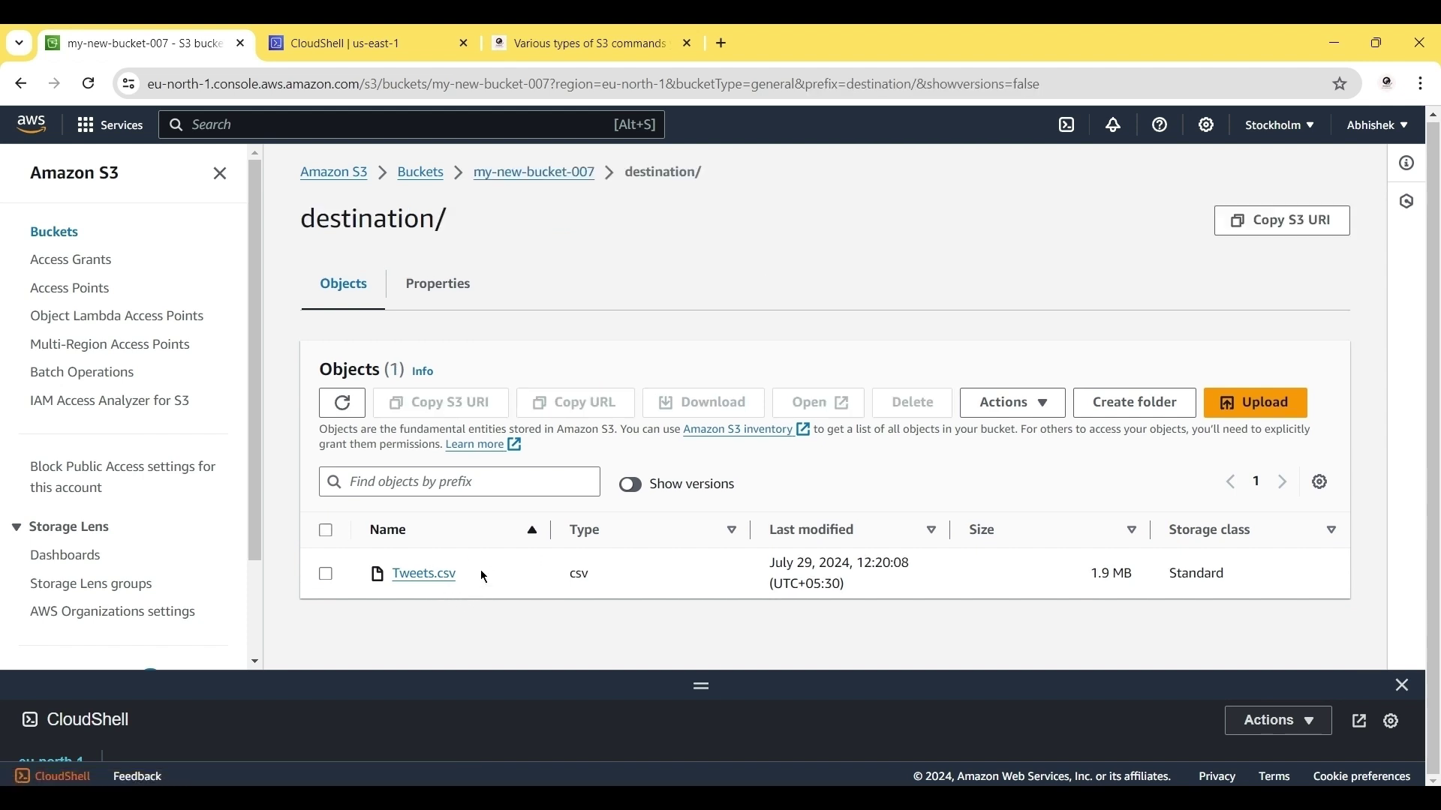
key(ctrl+Tab)
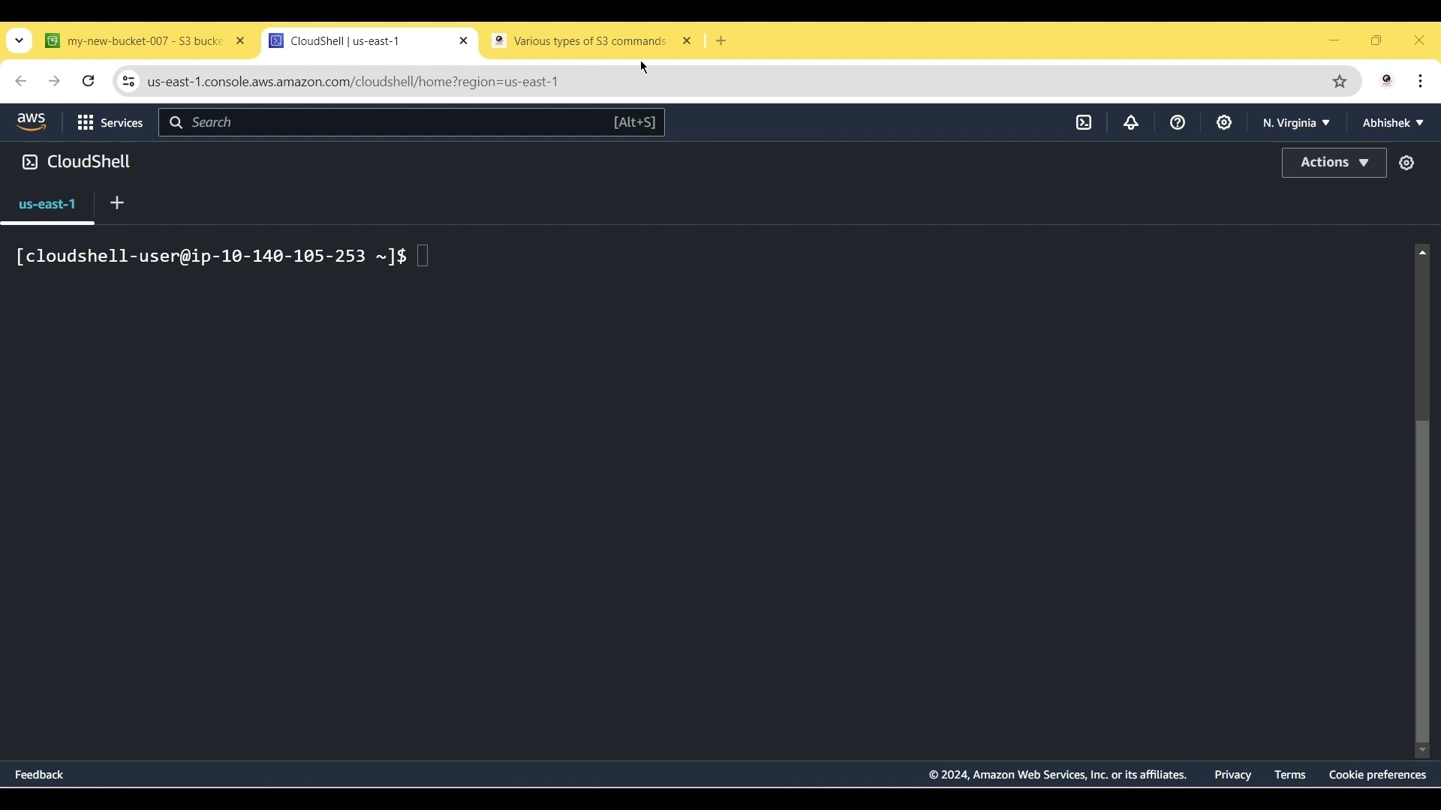
Start an aws s3 mv command in CloudShell, using the S3 URI copied from the bucket's Tweets.csv as its source
click(486, 271)
text(aws s3 mv)
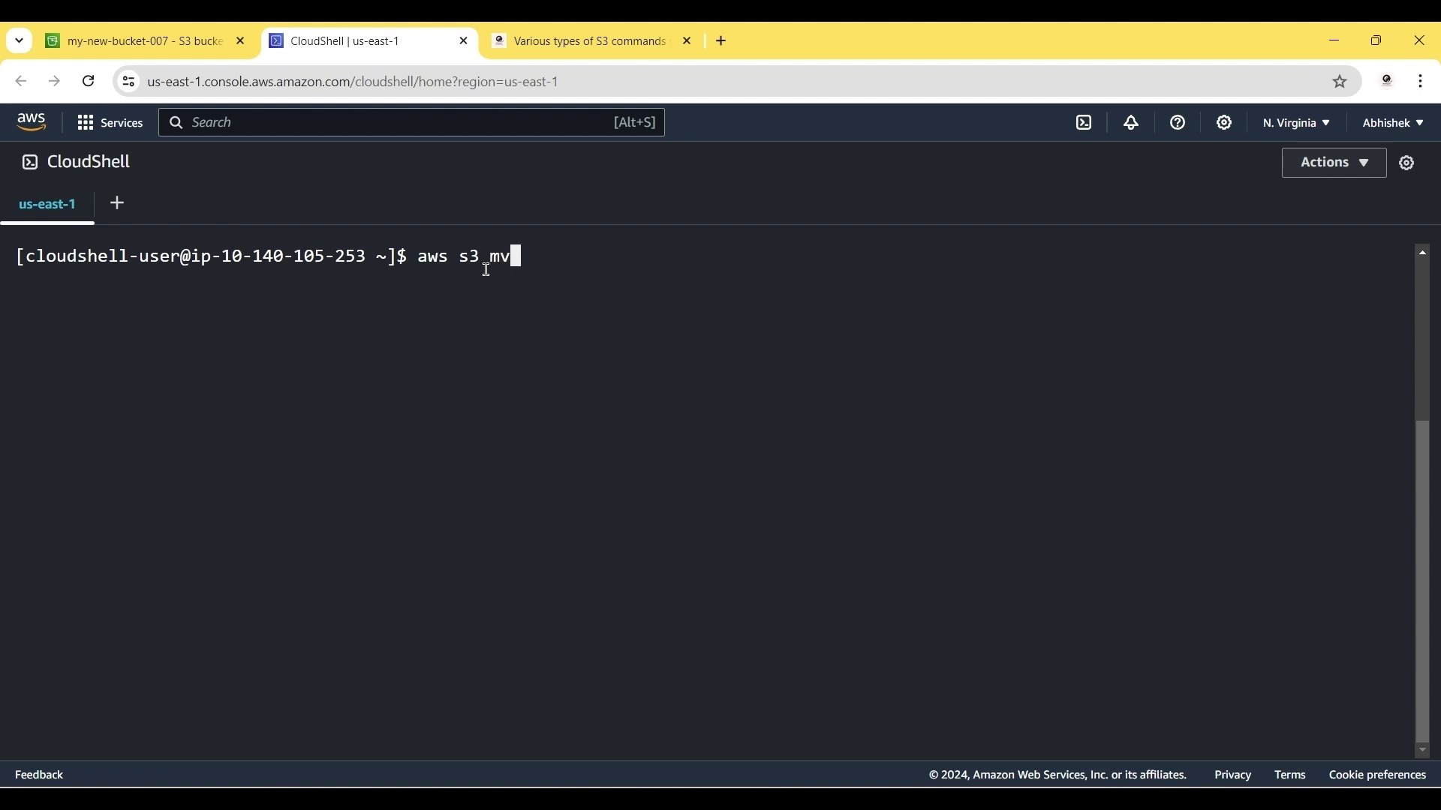
click(191, 37)
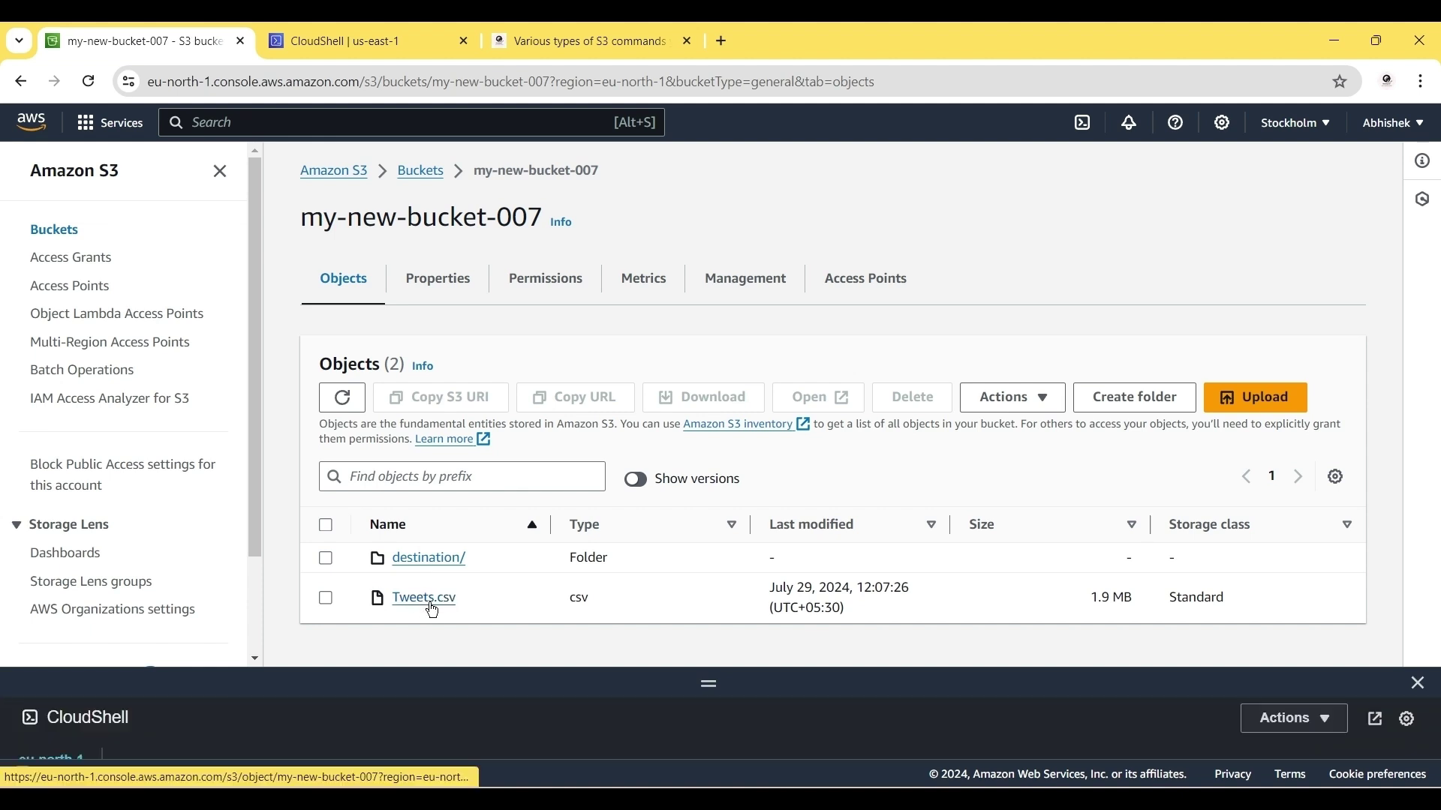
click(326, 598)
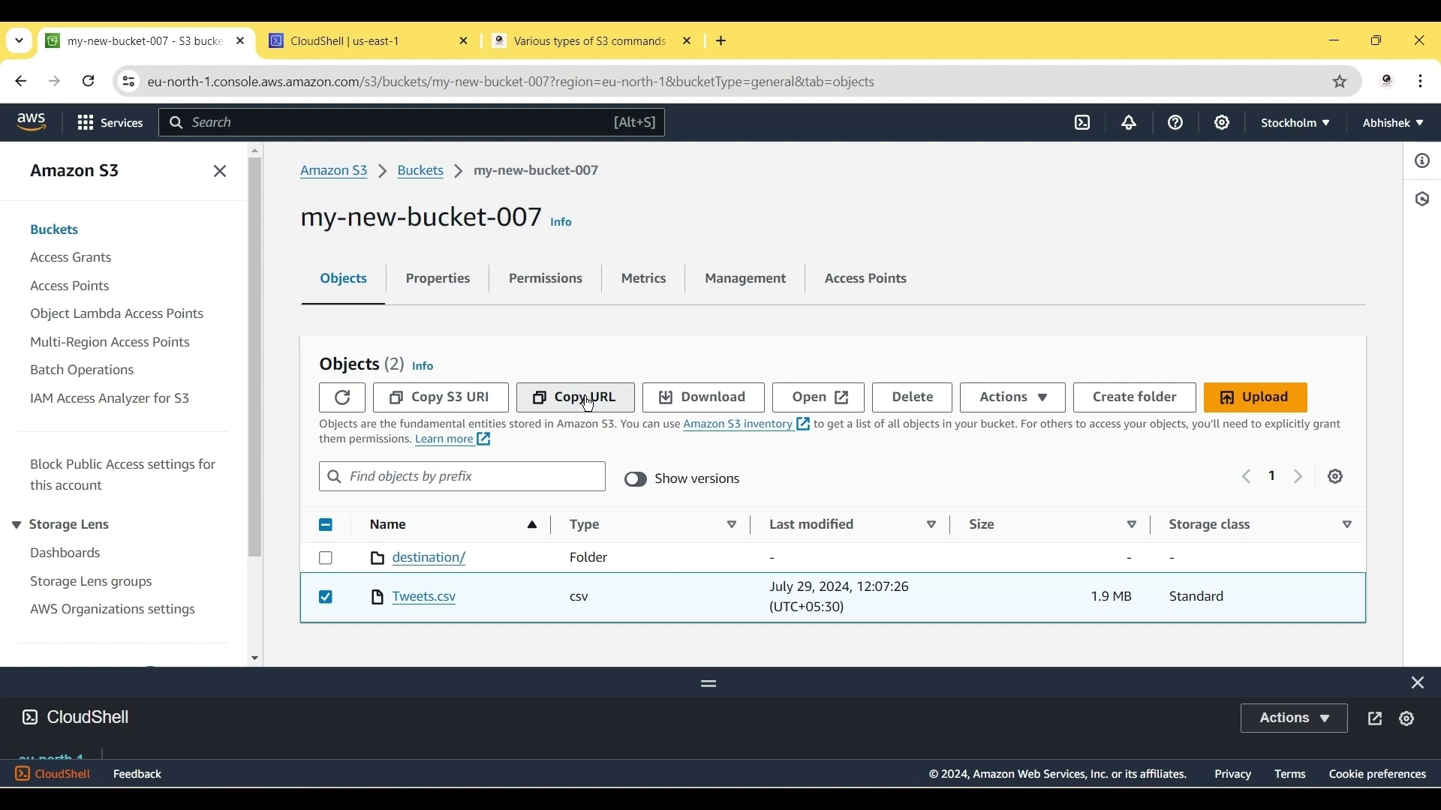
click(444, 399)
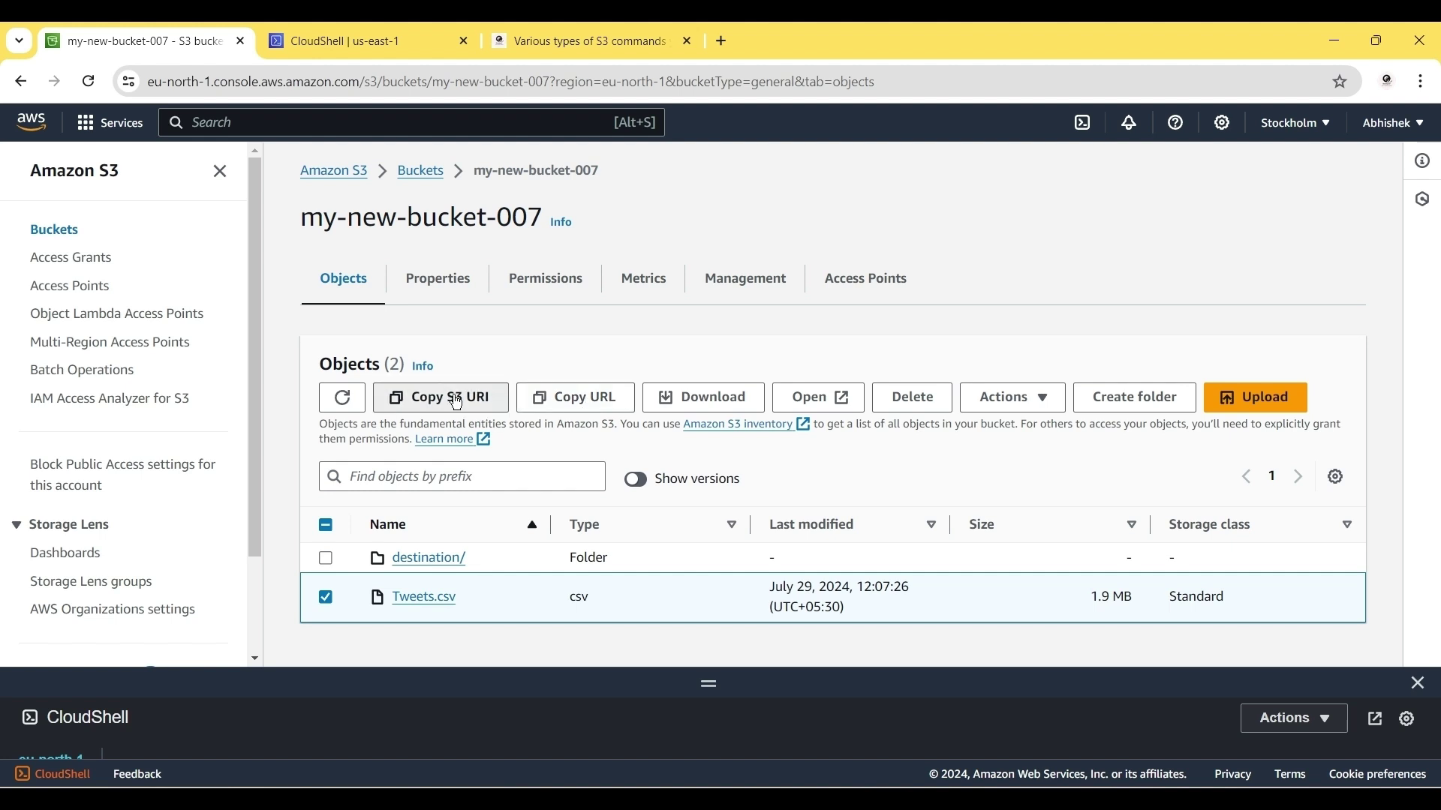
click(395, 28)
key(ctrl+v)
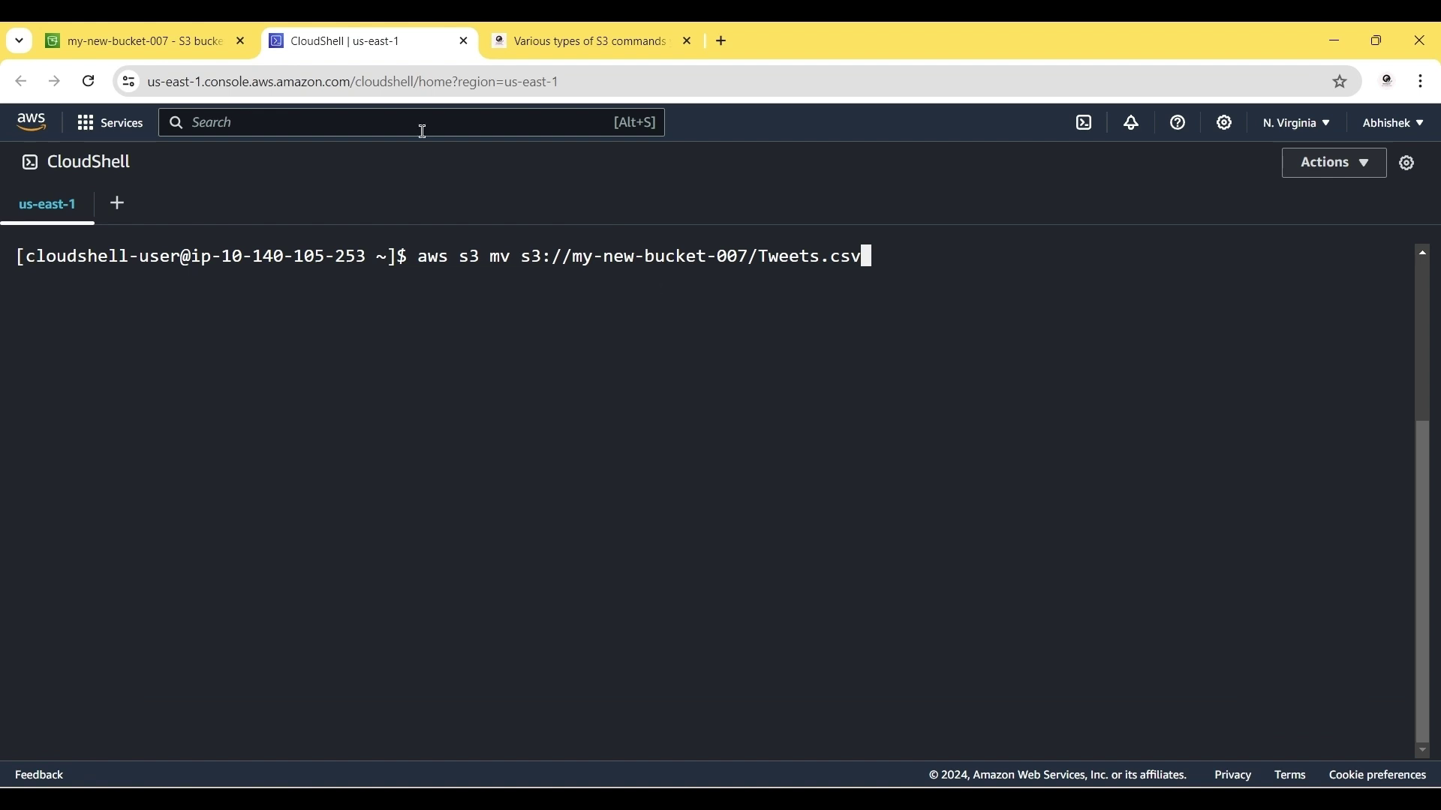
Copy the destination/ folder's S3 URI, add it as the mv command's target, and run the command
click(141, 31)
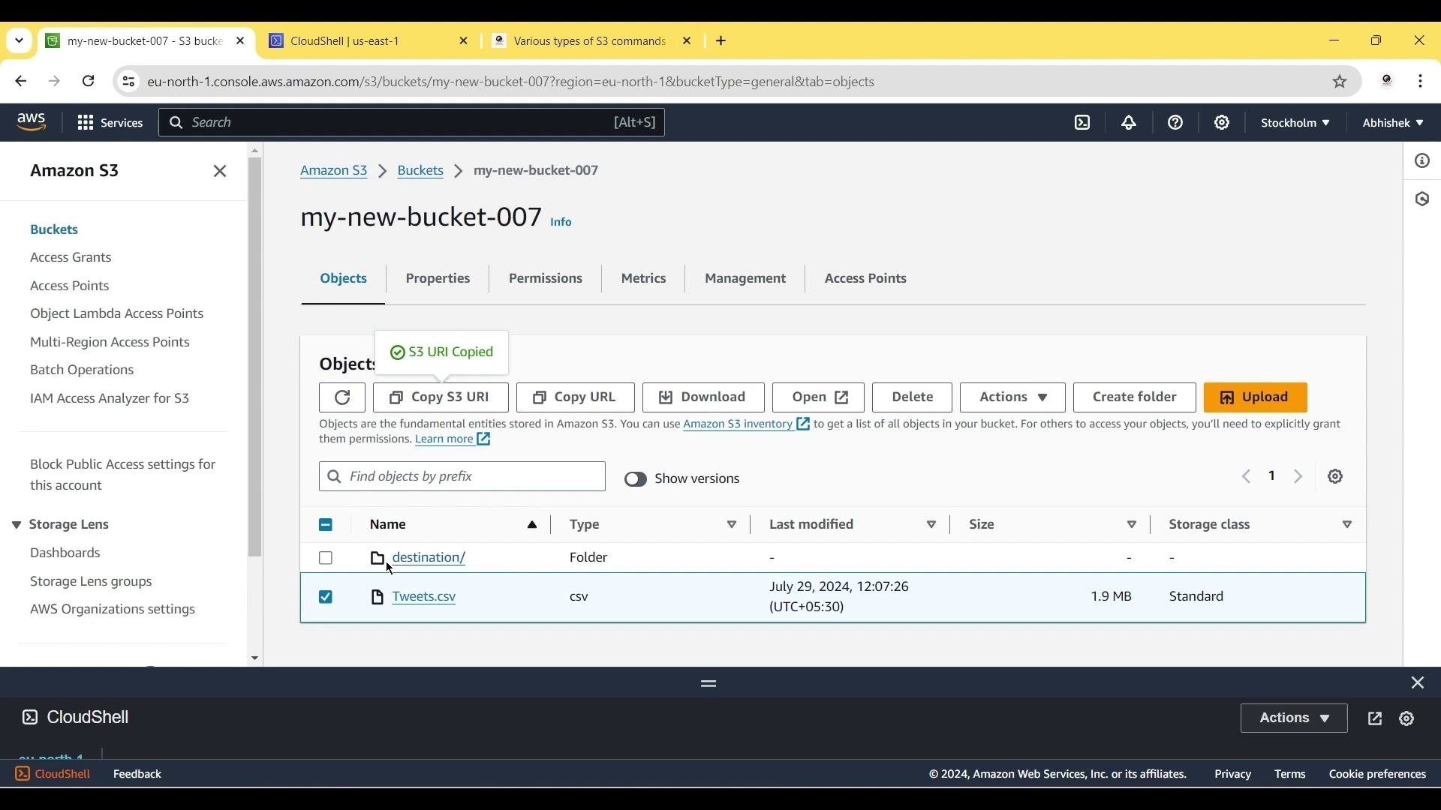
click(325, 561)
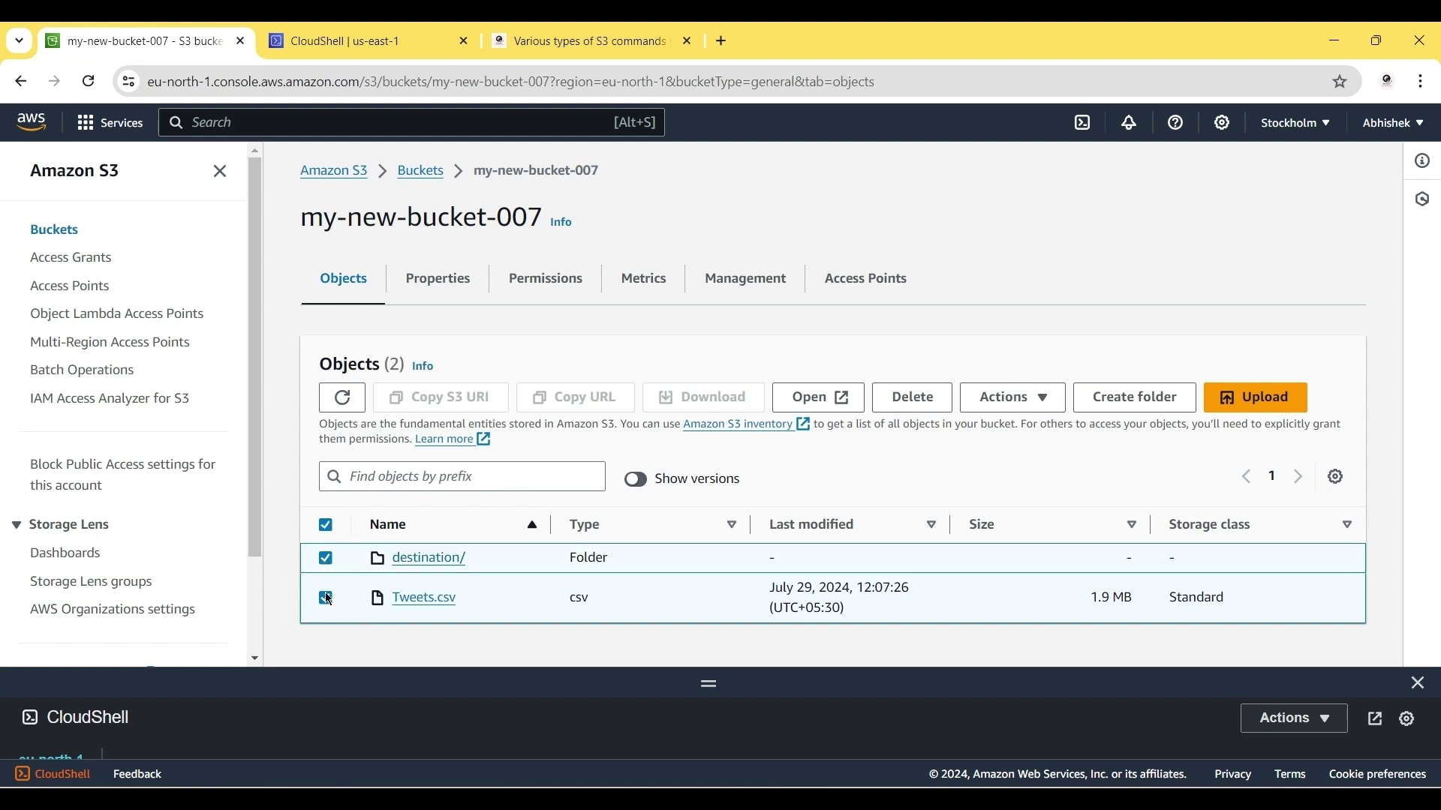
click(325, 598)
click(480, 398)
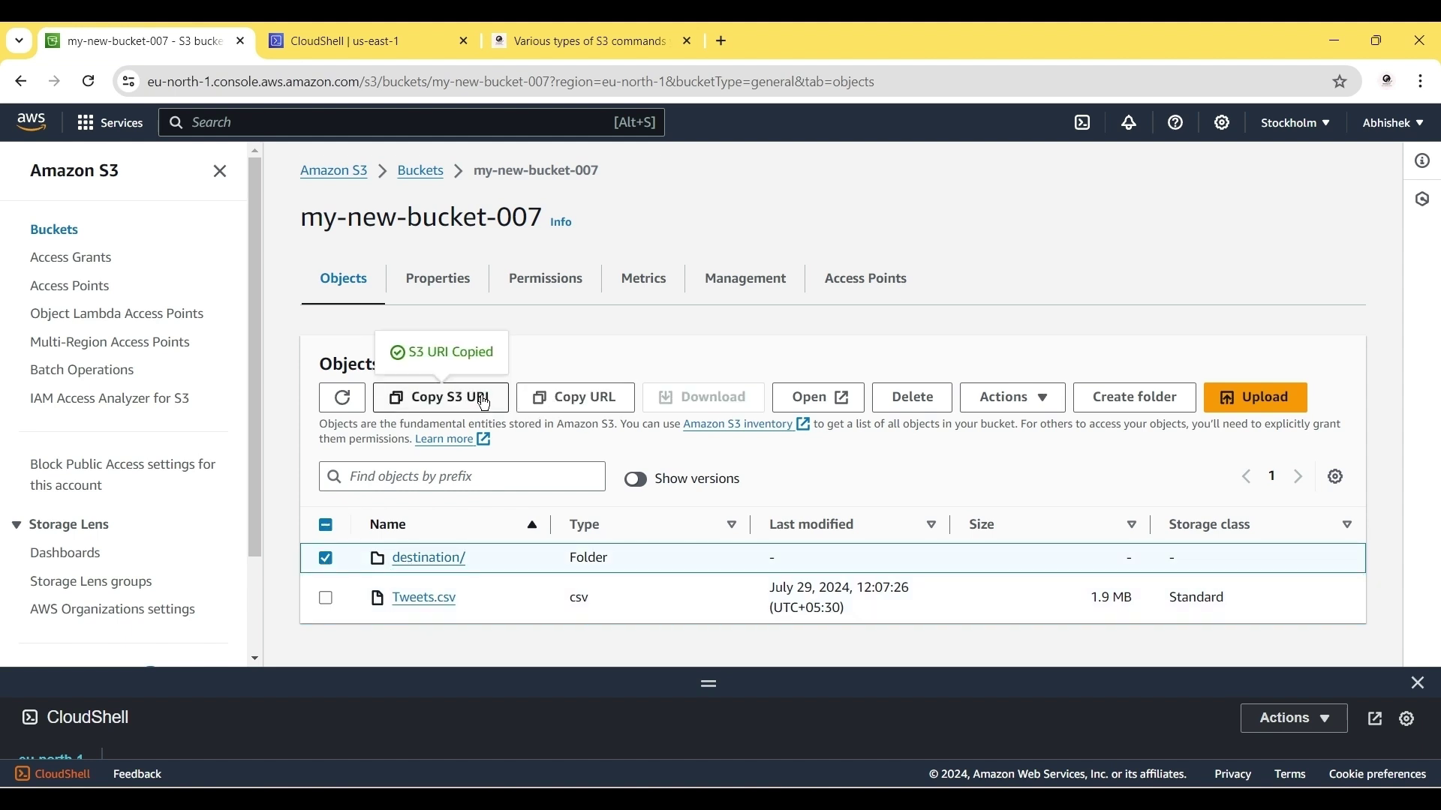
click(432, 30)
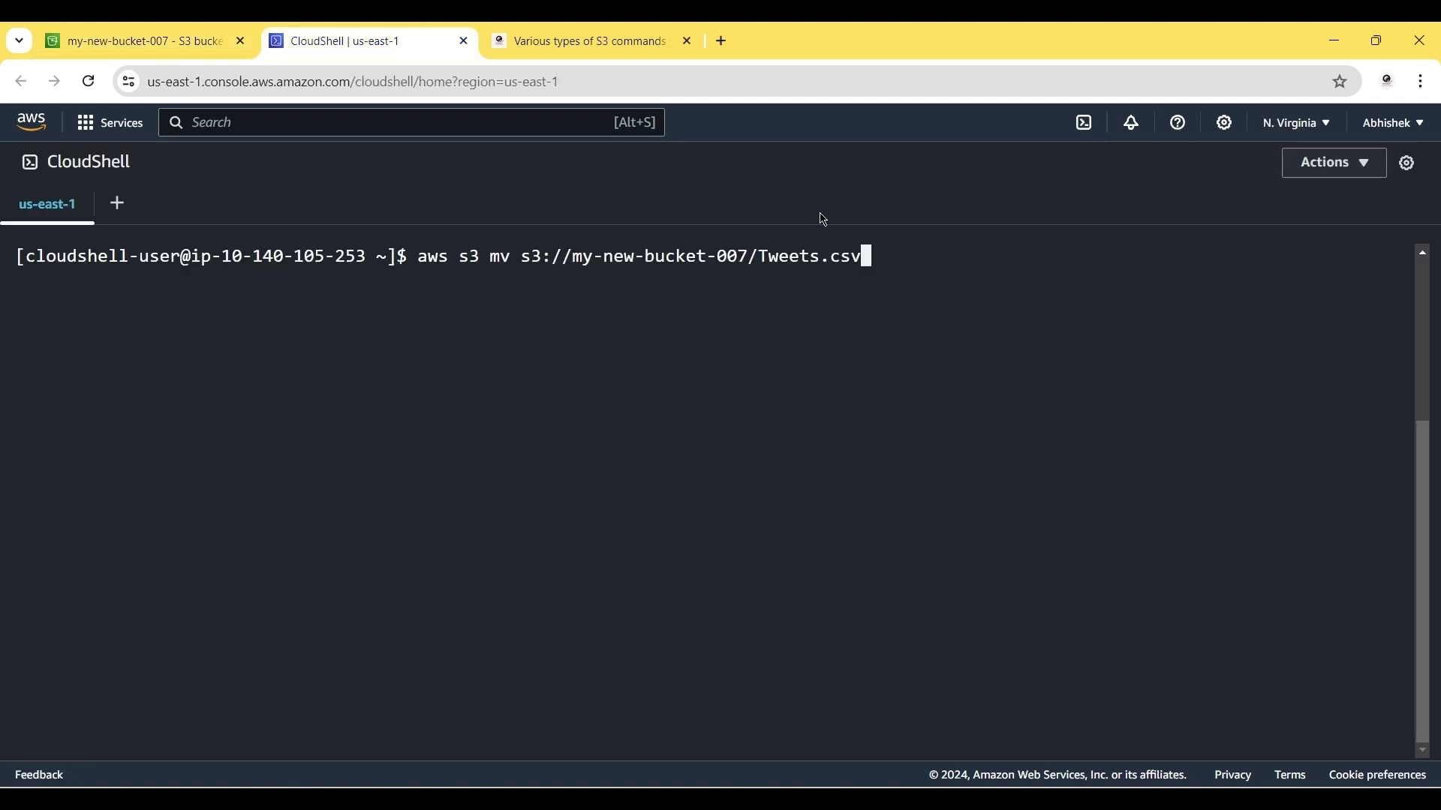
text(s3://my-new-bucket-007/destination/)
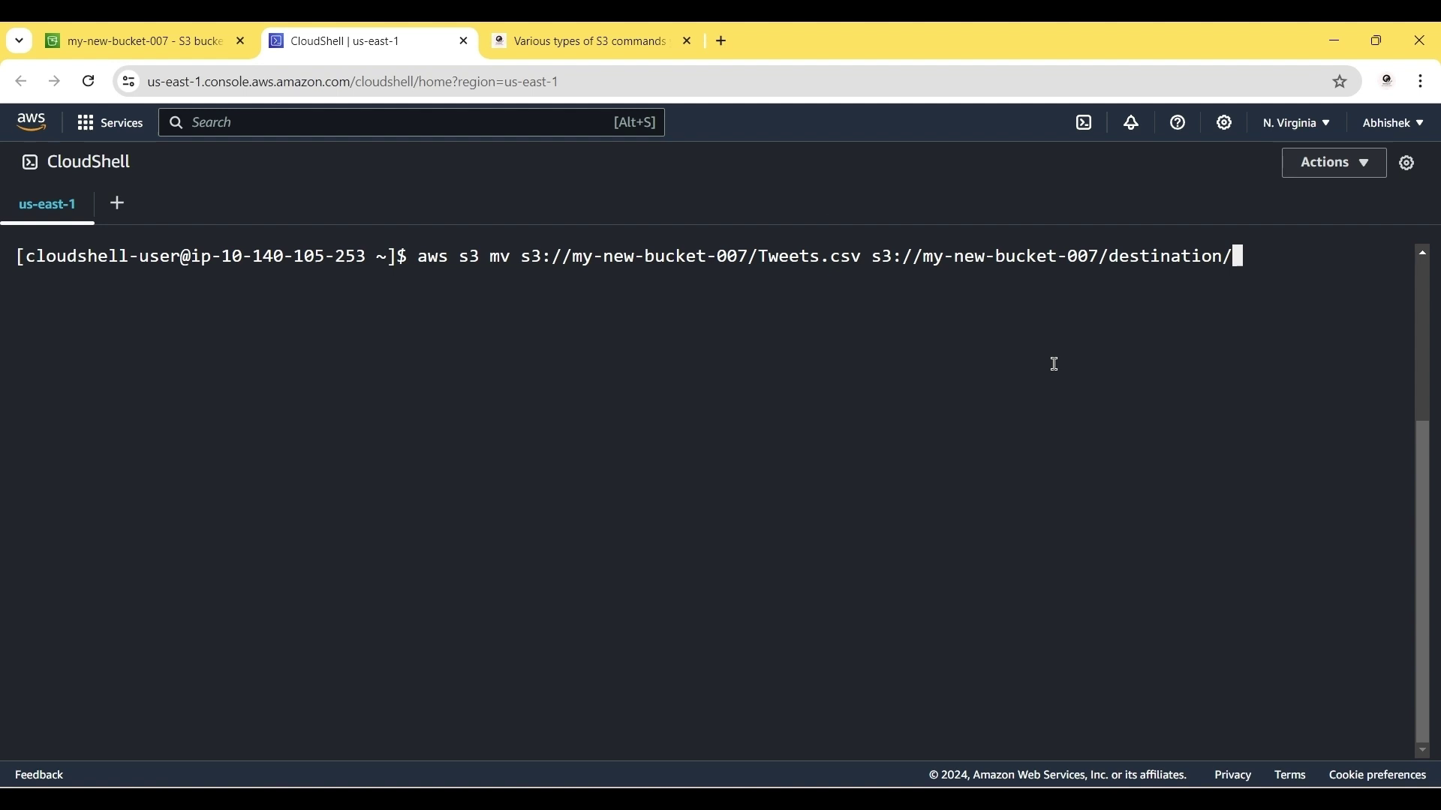
key(Return)
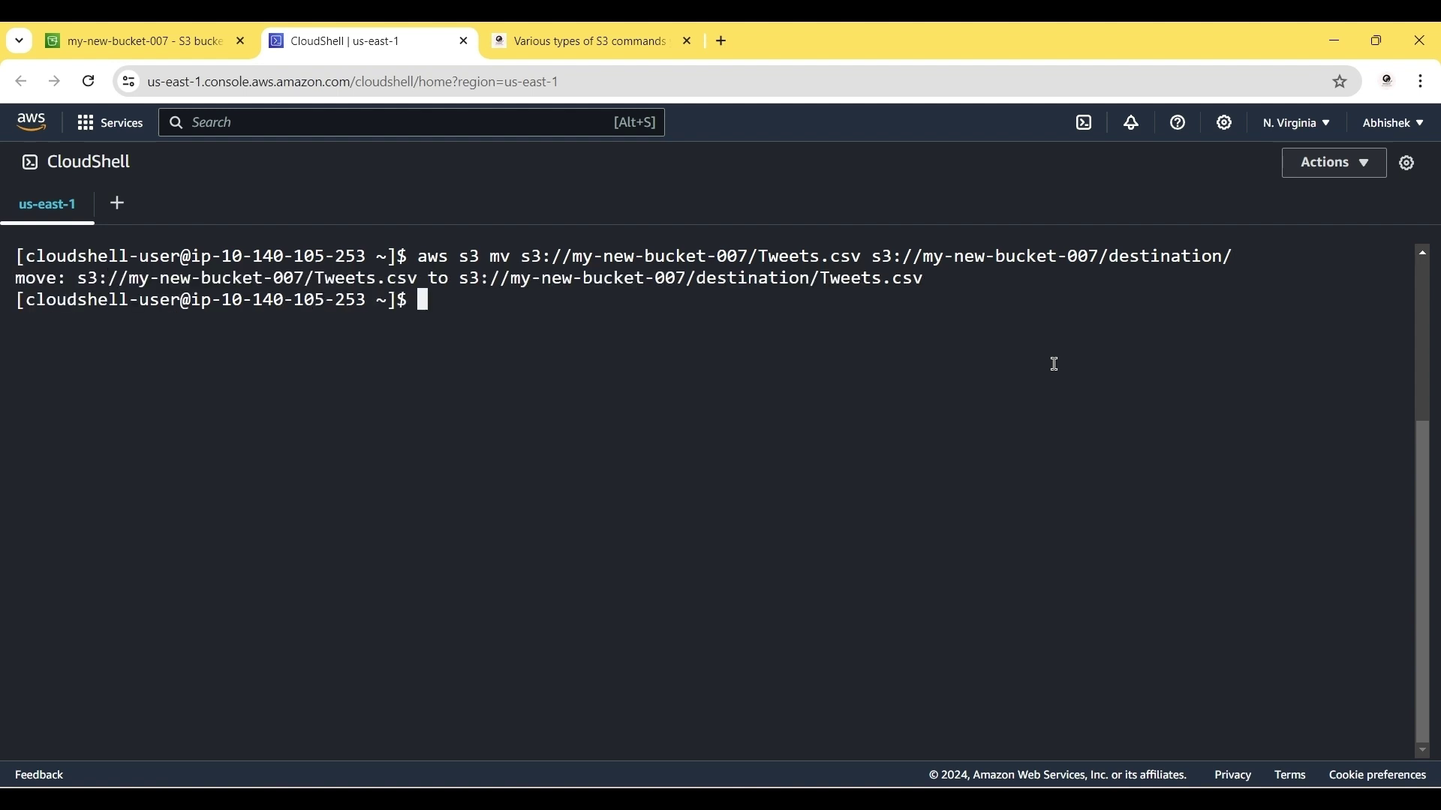
Refresh my-new-bucket-007 and open its destination/ folder to check for the moved Tweets.csv, then return to CloudShell
key(ctrl+shift+Tab)
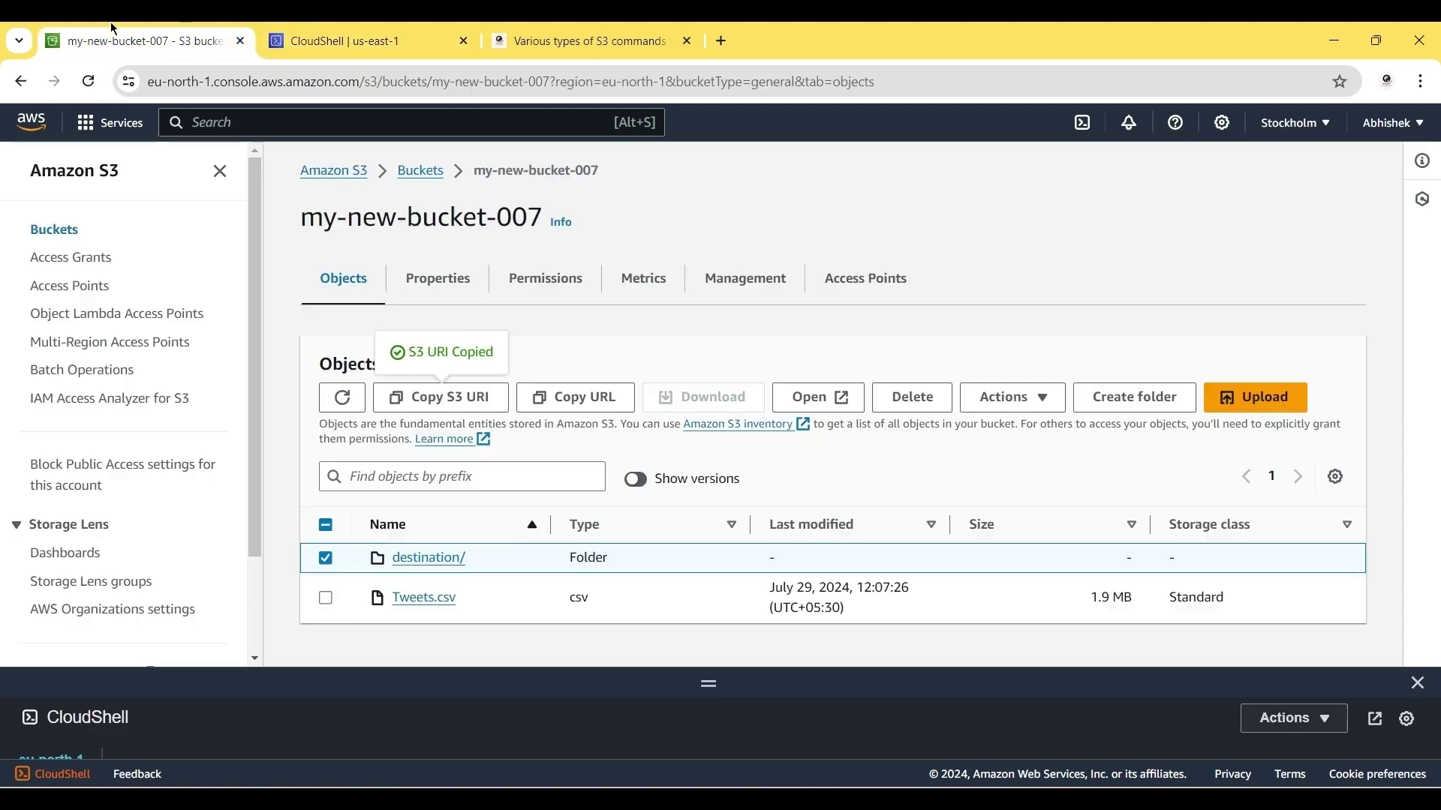
click(325, 406)
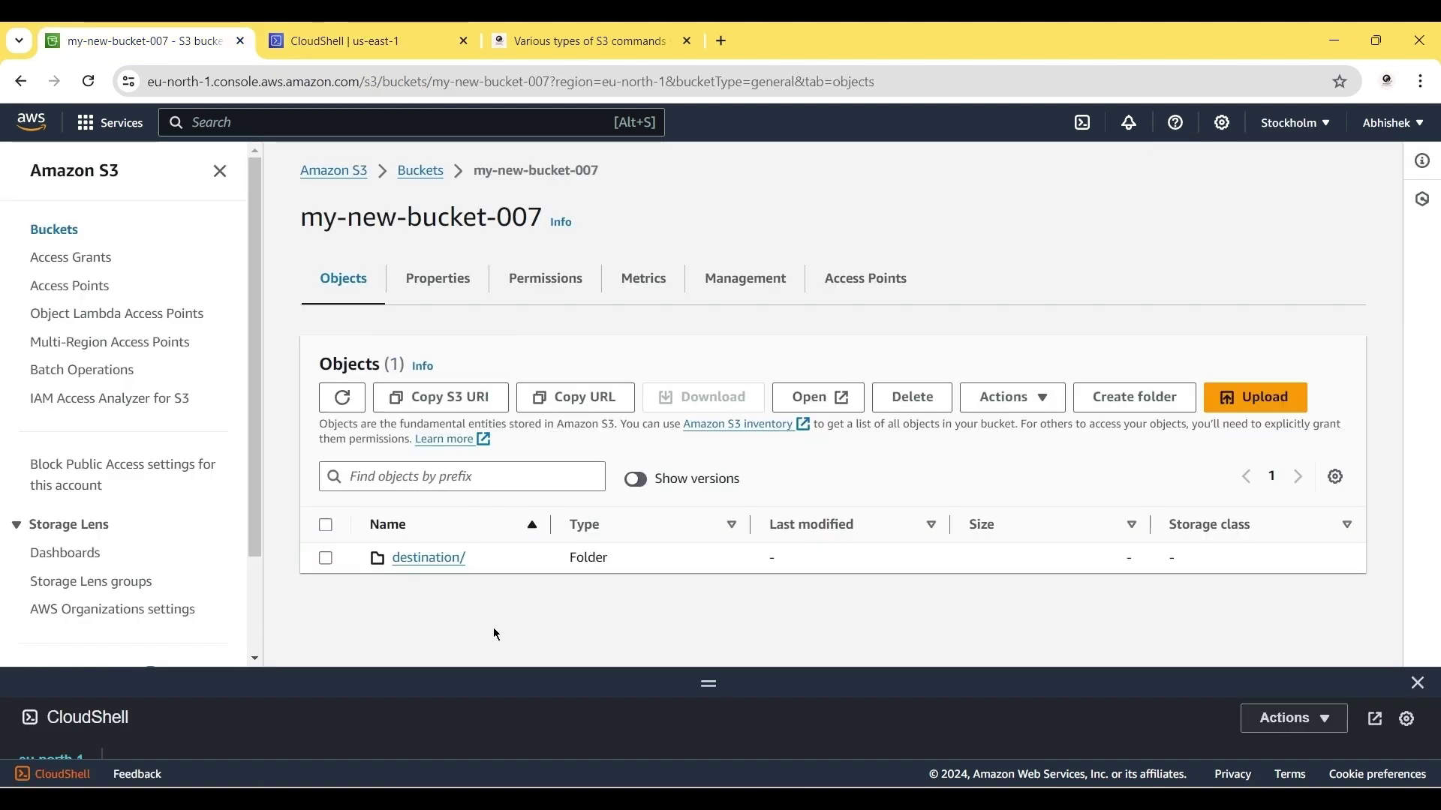
click(424, 561)
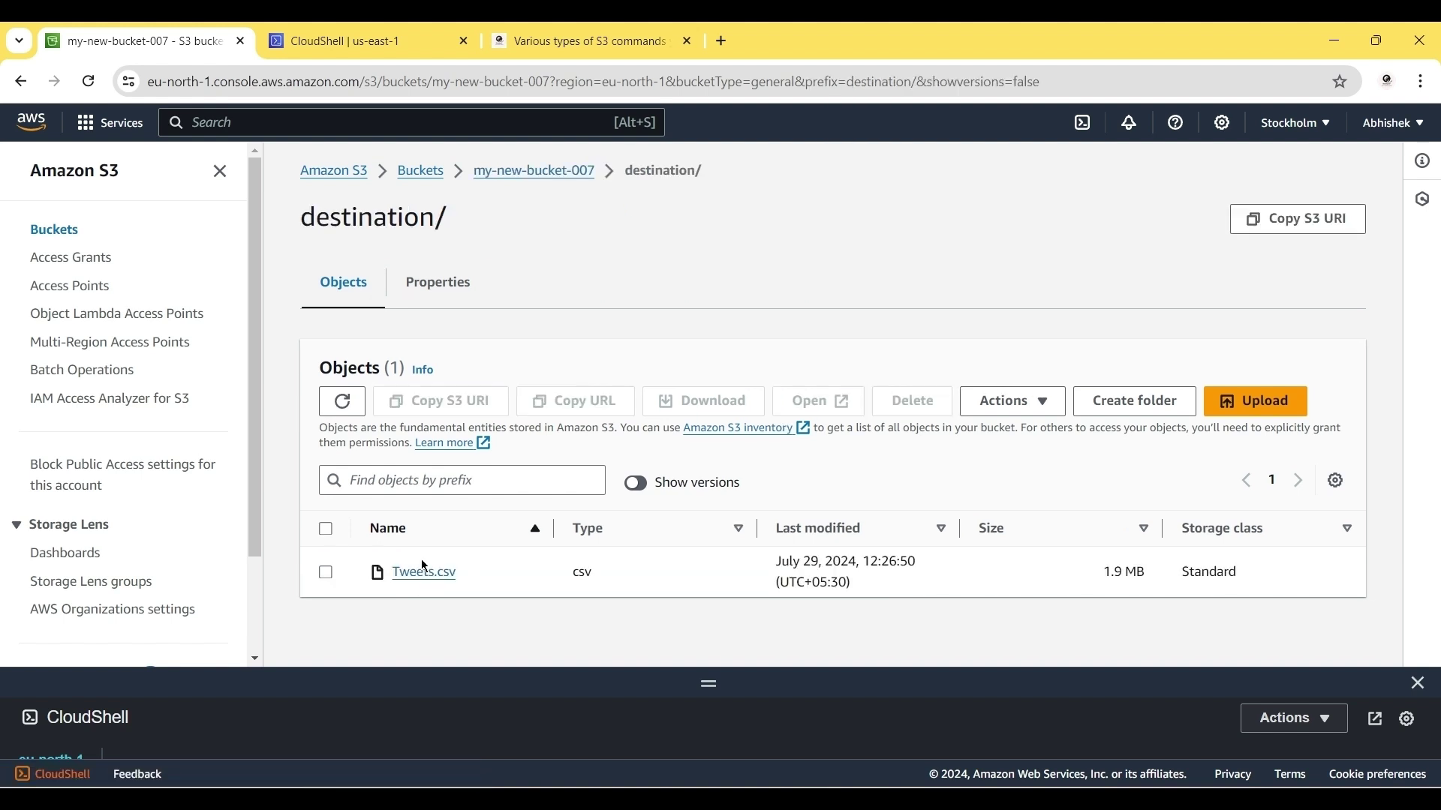
key(ctrl+Tab)
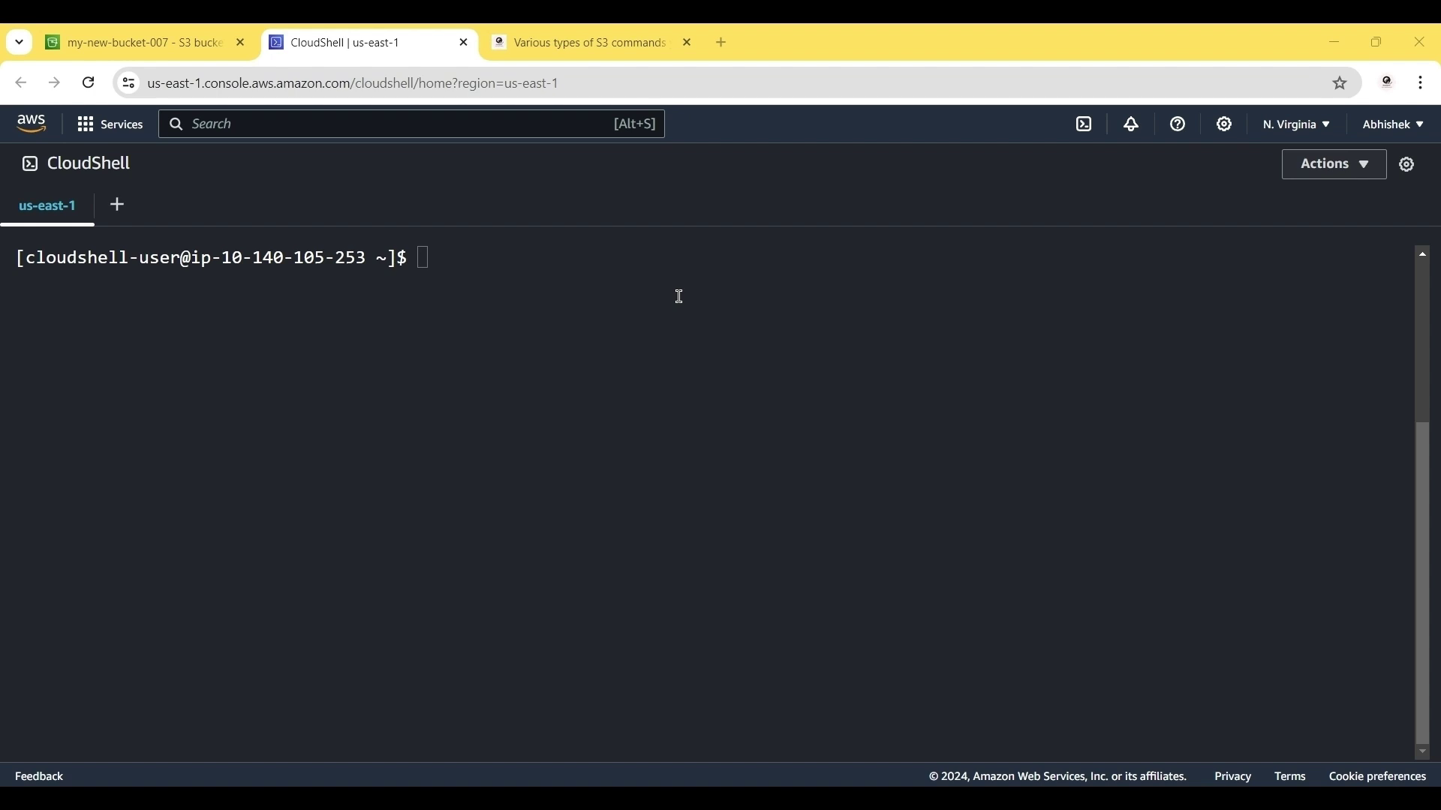
Paste the aws s3api delete-objects command with its nested list-object-versions query, and replace the first bucket name with my-new-bucket-007
click(478, 256)
key(ctrl+v)
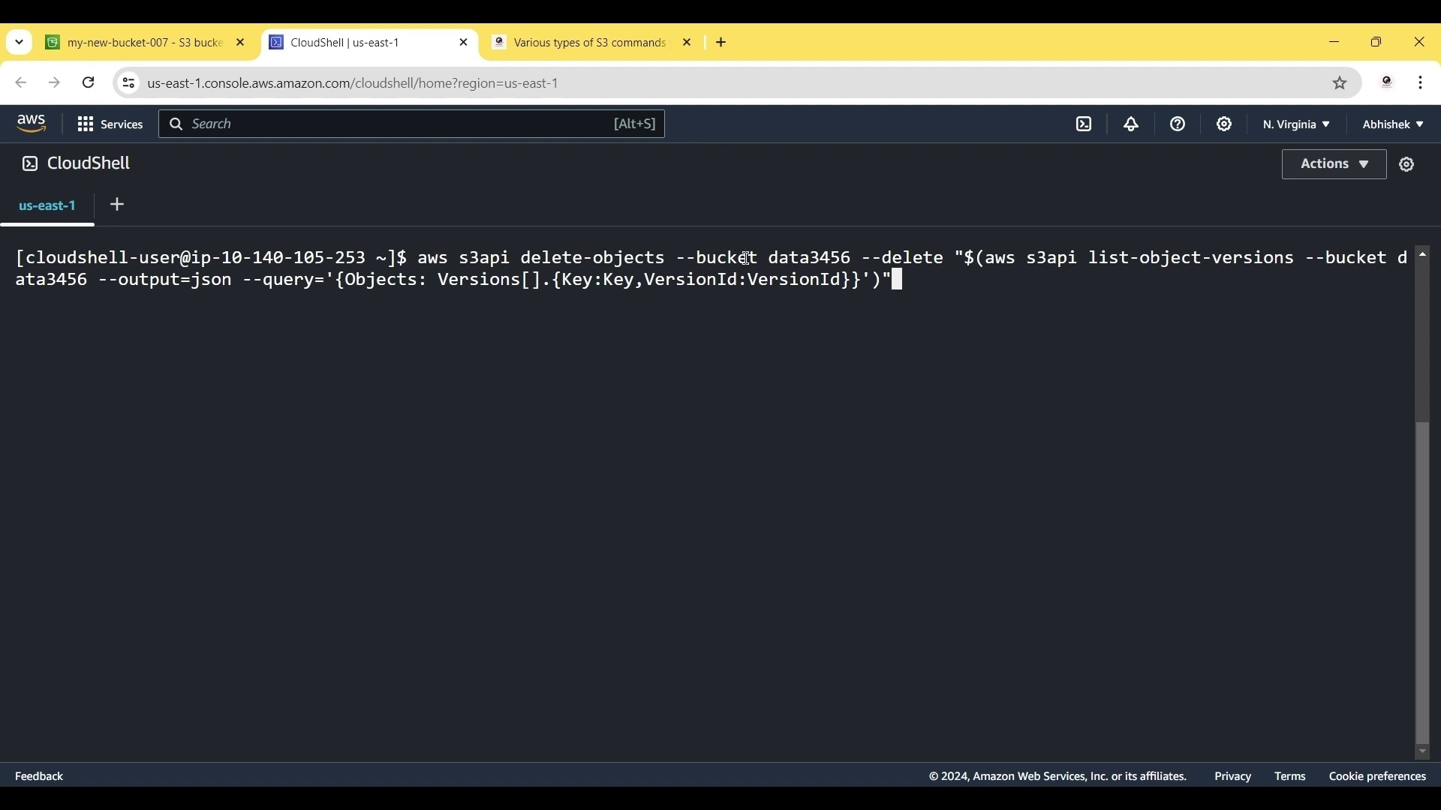
double_click(822, 257)
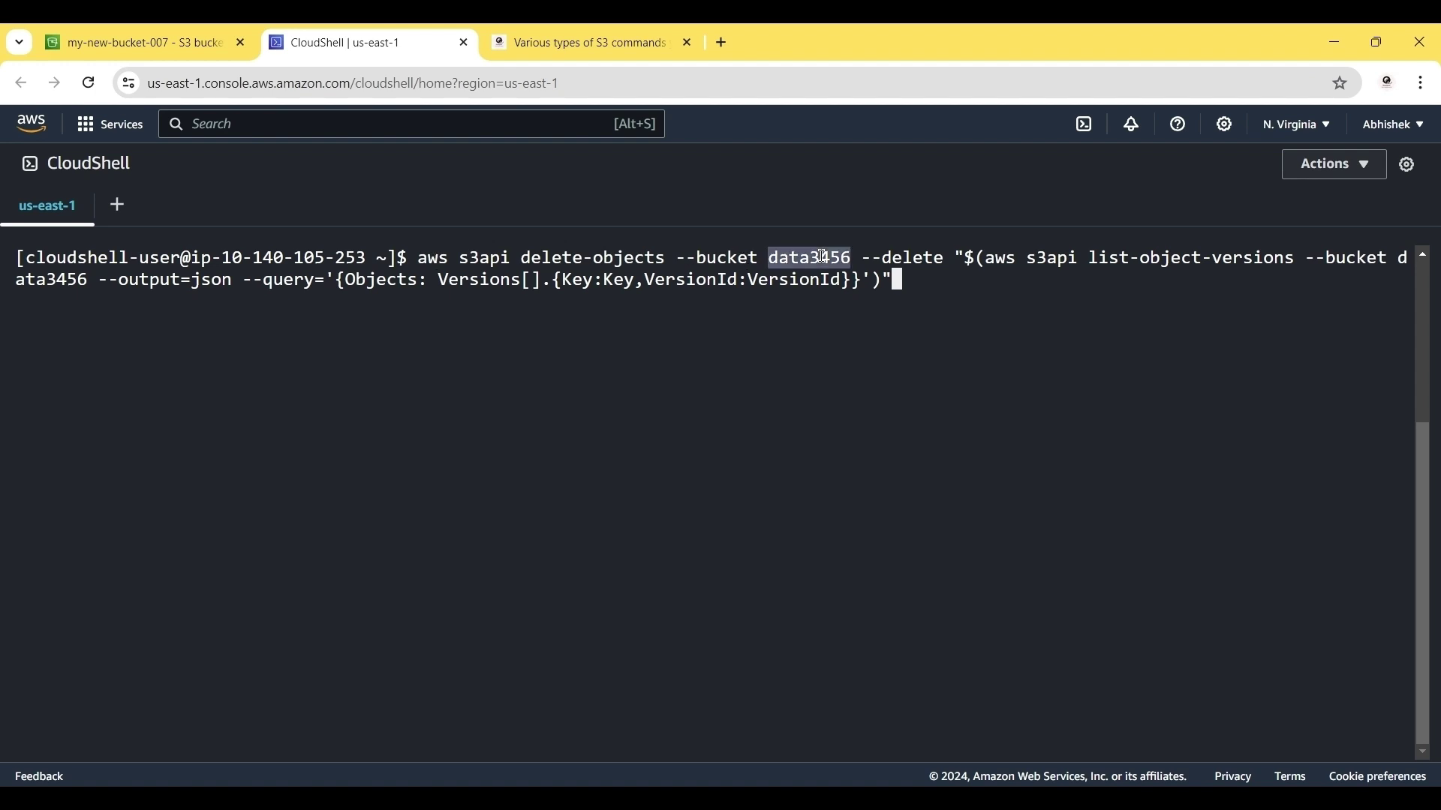
key(Left)
key(Left)
key(Left)
key(Left)
key(Left)
key(Left)
key(Left)
key(Left)
key(Left)
key(Left)
key(Left)
key(Left)
key(Left)
key(Left)
key(Left)
key(Left)
key(Left)
key(Left)
key(Left)
key(Left)
key(Left)
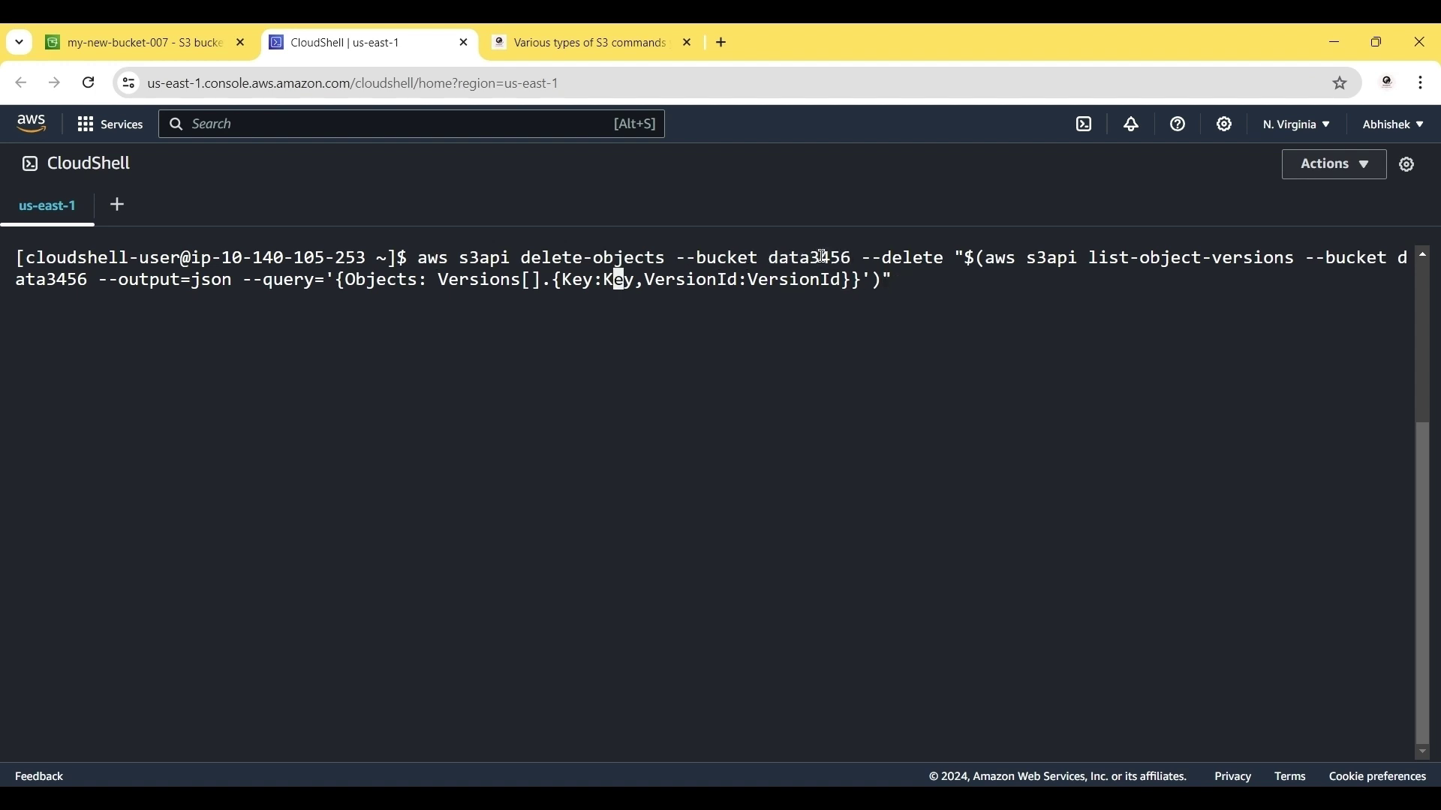
key(Left)
key(Left)
key(Left)
key(Left)
key(Left)
key(Left)
key(Left)
key(Left)
key(Left)
key(Left)
key(Left)
key(Left)
key(Left)
key(Left)
key(Left)
key(Left)
key(Left)
key(Left)
key(Left)
key(Left)
key(Left)
key(Left)
key(Left)
key(Left)
key(Left)
key(Left)
key(Left)
key(Left)
key(Left)
key(Left)
key(Left)
key(Left)
key(Left)
key(Left)
key(Left)
key(Left)
key(Left)
key(Left)
key(Left)
key(Left)
key(Right)
key(Right)
key(Right)
key(BackSpace)
key(BackSpace)
key(BackSpace)
key(BackSpace)
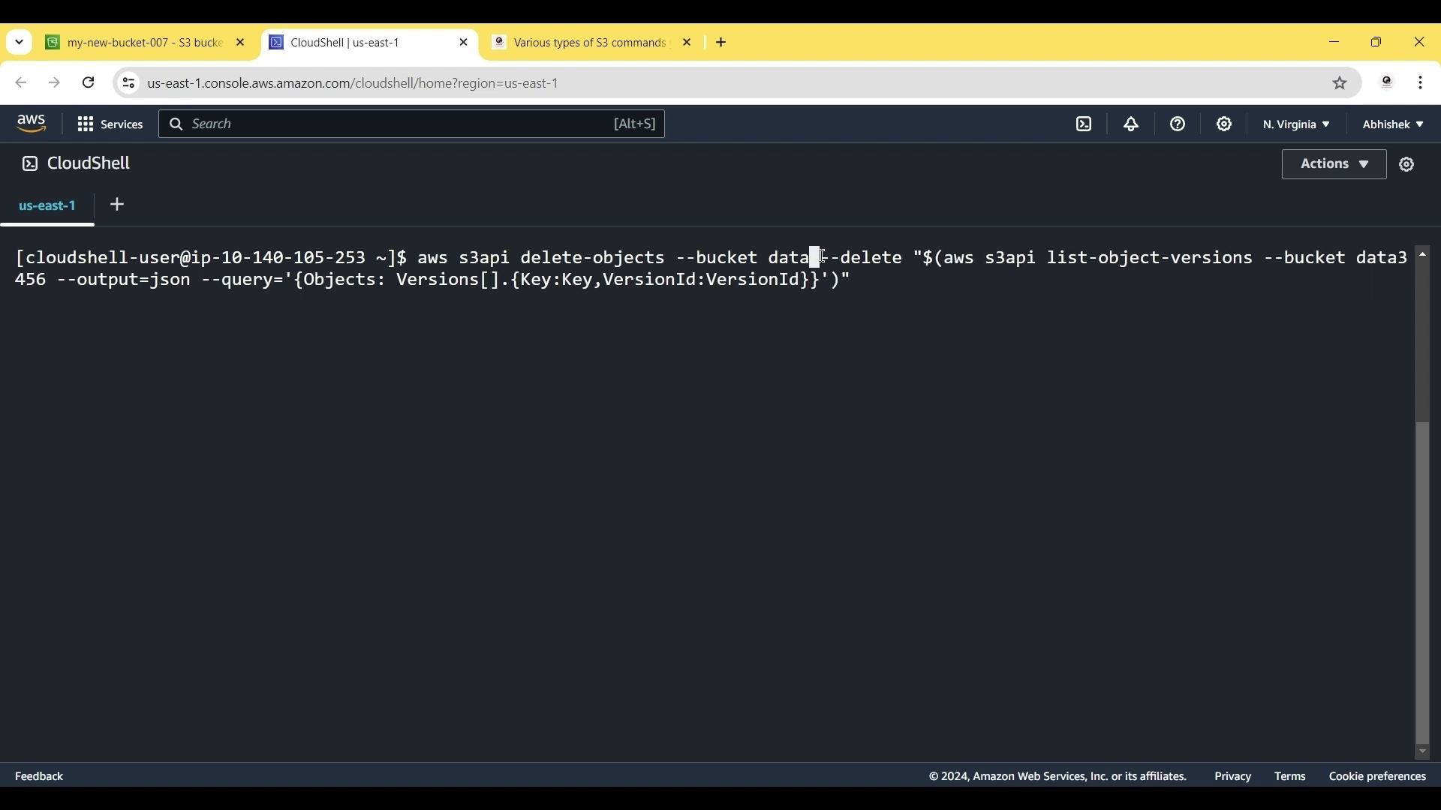
key(BackSpace)
key(BackSpace)
key(BackSpace)
key(BackSpace)
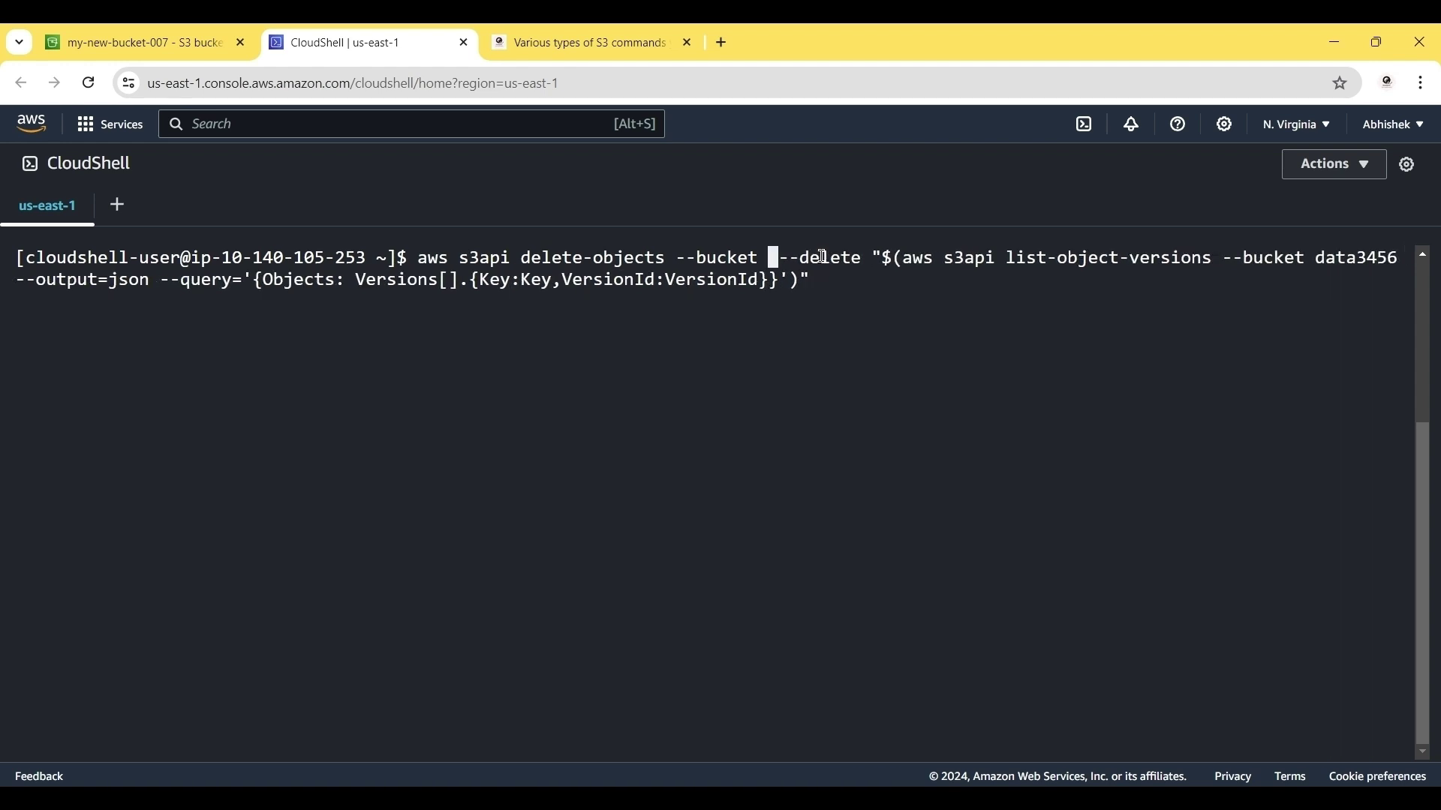
text(my-new)
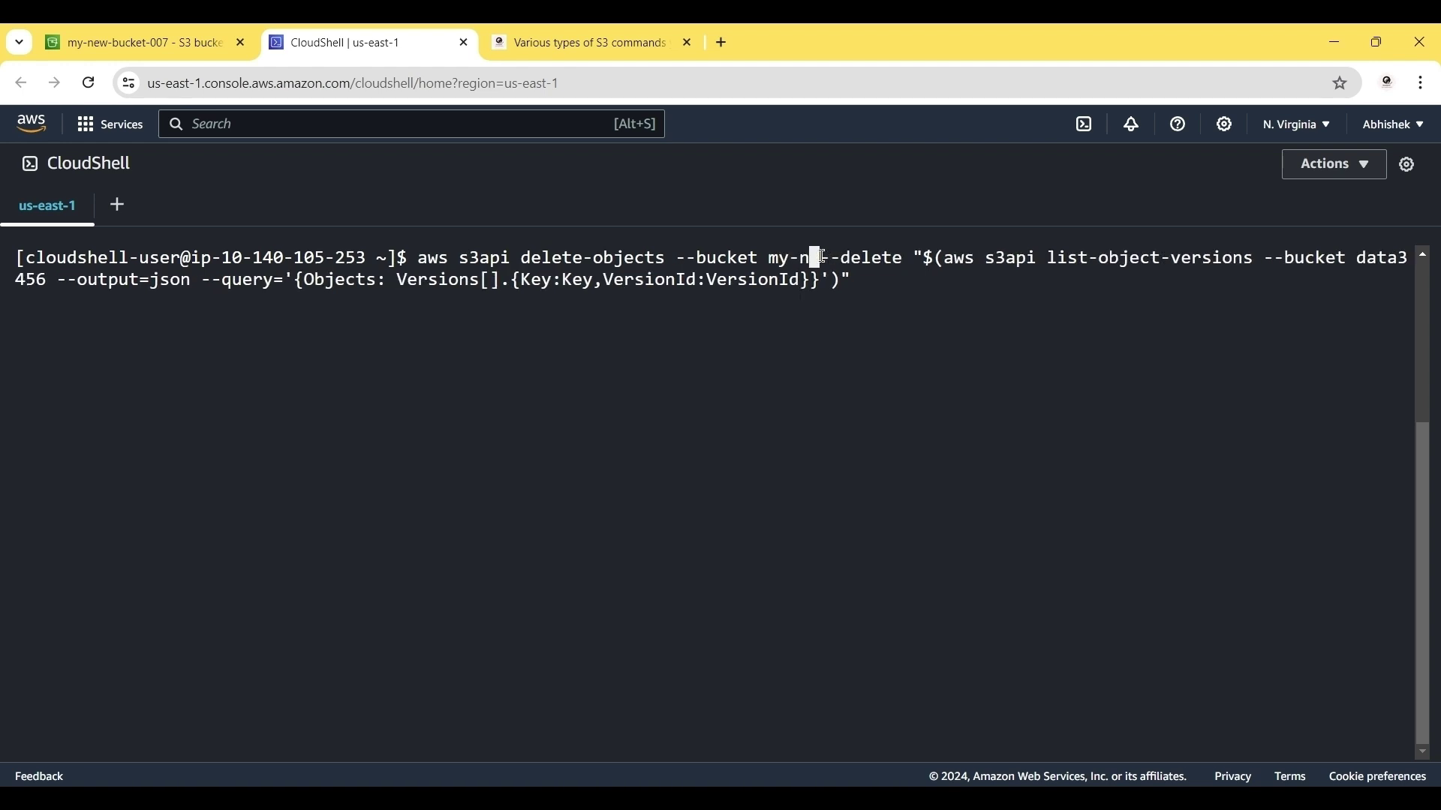
text(-bucket)
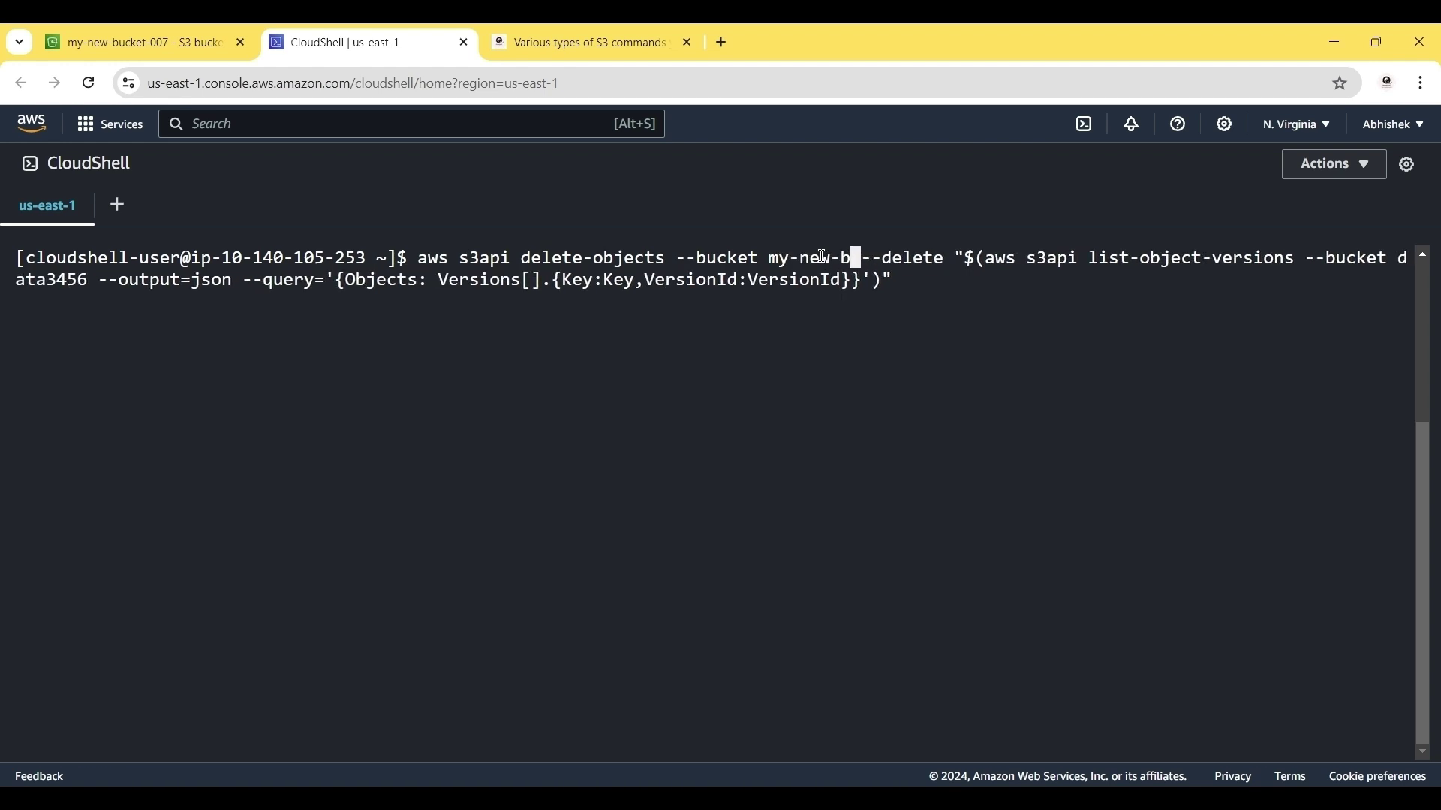
text(-007)
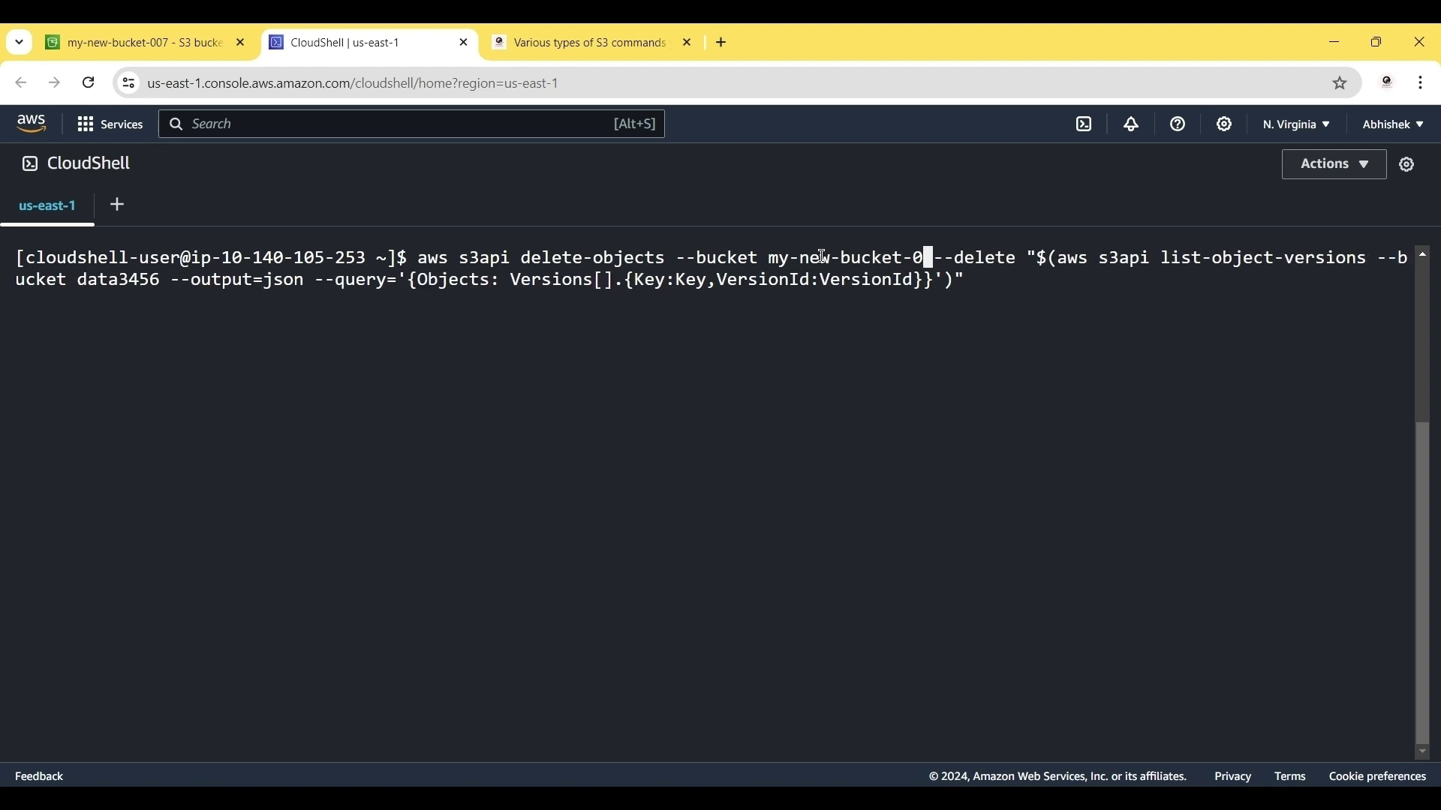
Replace the bucket name in the nested list-object-versions part of the command with my-new-bucket-007
key(Right)
key(Right)
key(Right)
key(Right)
key(Right)
key(Right)
key(Right)
key(Right)
key(Right)
key(Right)
key(Right)
key(Right)
key(Right)
key(Right)
key(Right)
key(Right)
key(Right)
key(Right)
key(Right)
key(Right)
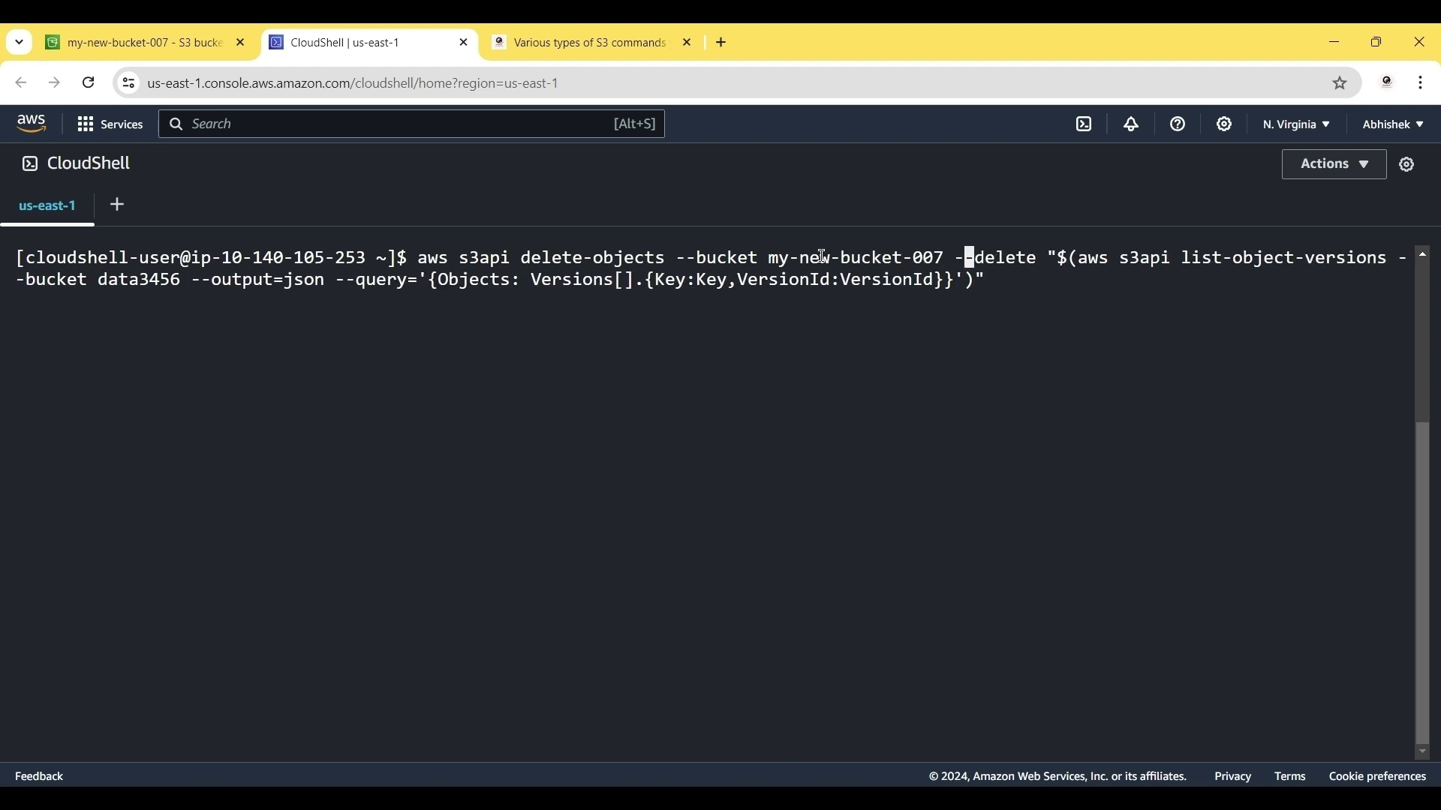
key(Right)
key(Right)
key(Left)
key(Left)
key(Left)
key(BackSpace)
key(BackSpace)
key(BackSpace)
key(BackSpace)
key(BackSpace)
key(BackSpace)
key(BackSpace)
key(BackSpace)
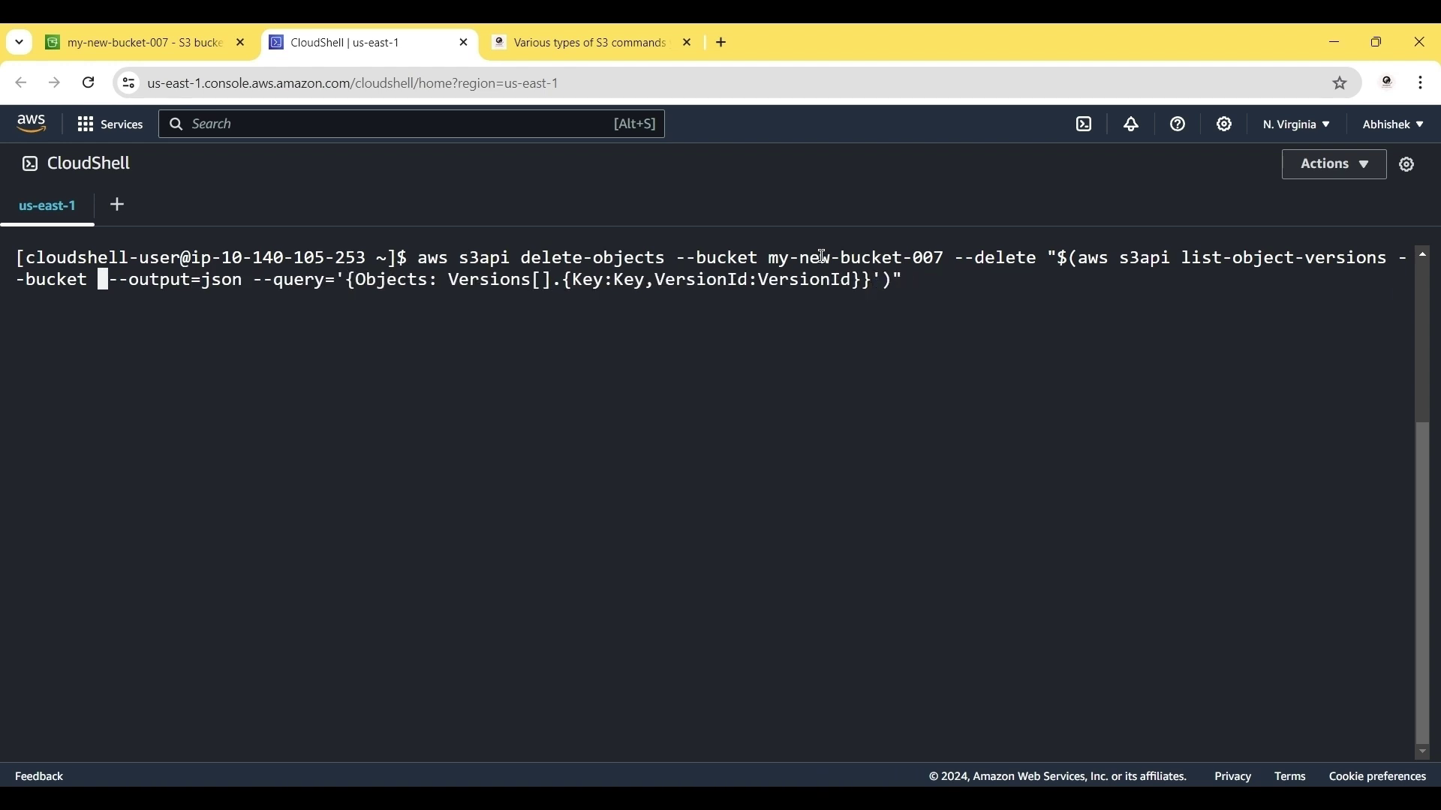
text(my-)
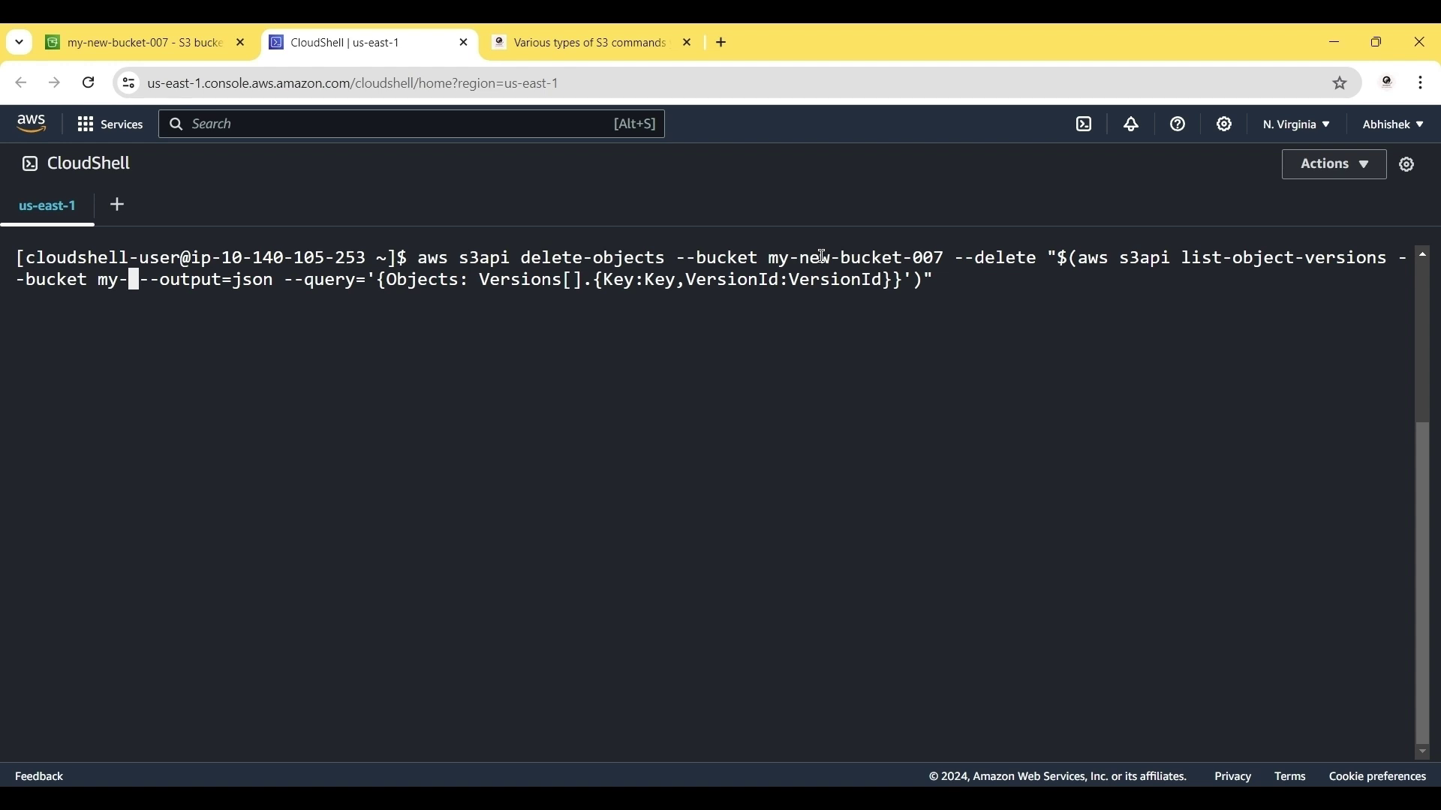
text(new-bucek)
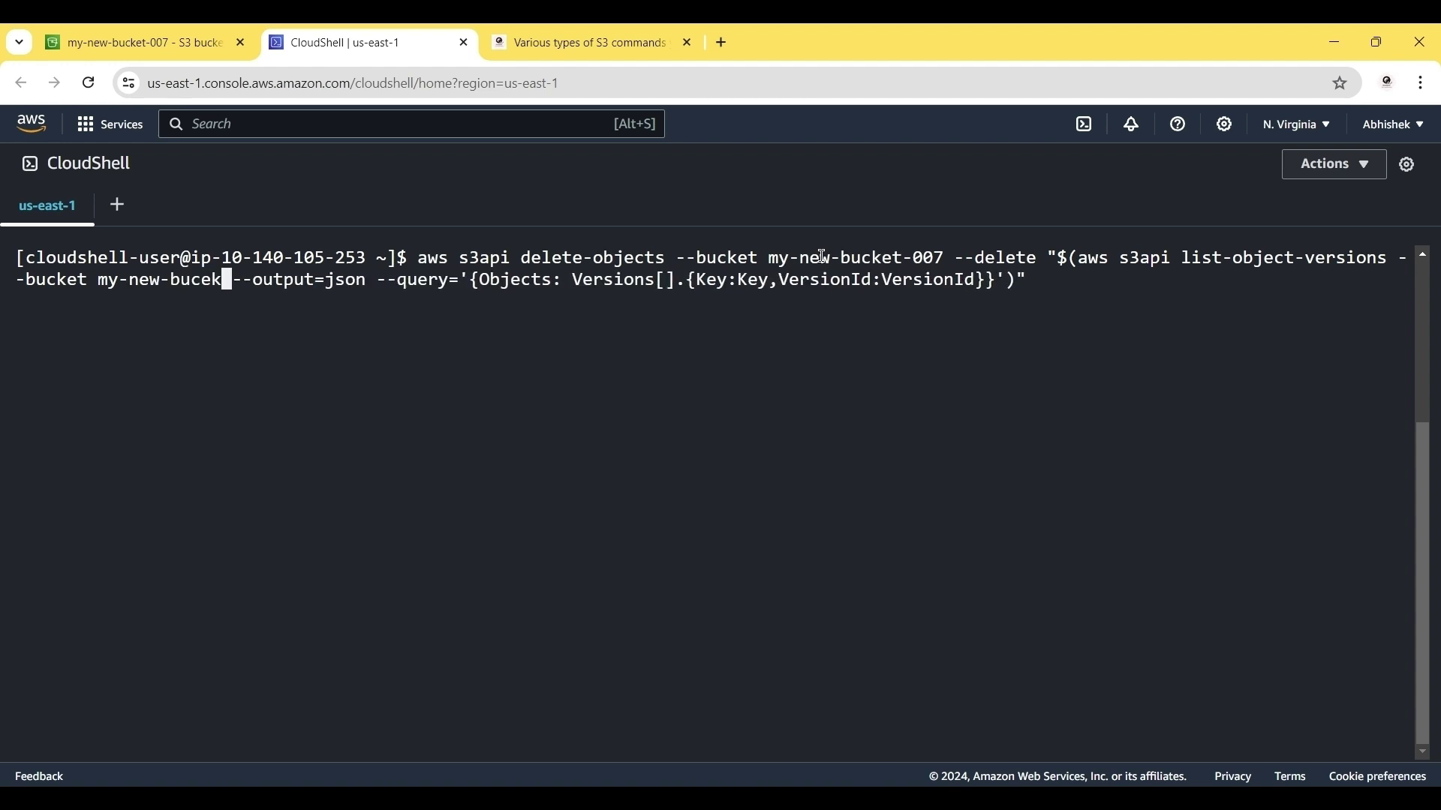
key(BackSpace)
key(BackSpace)
key(BackSpace)
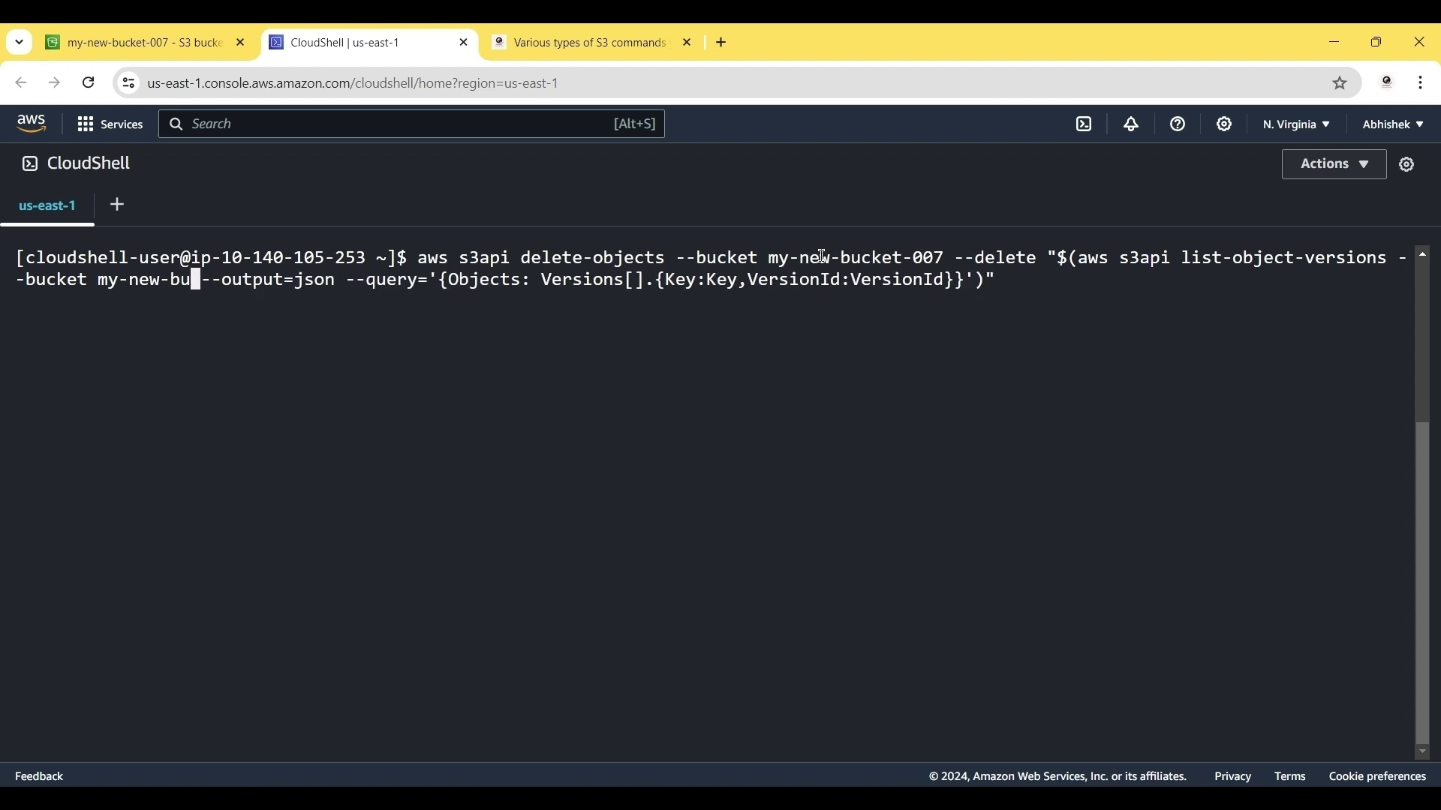
text(cket-)
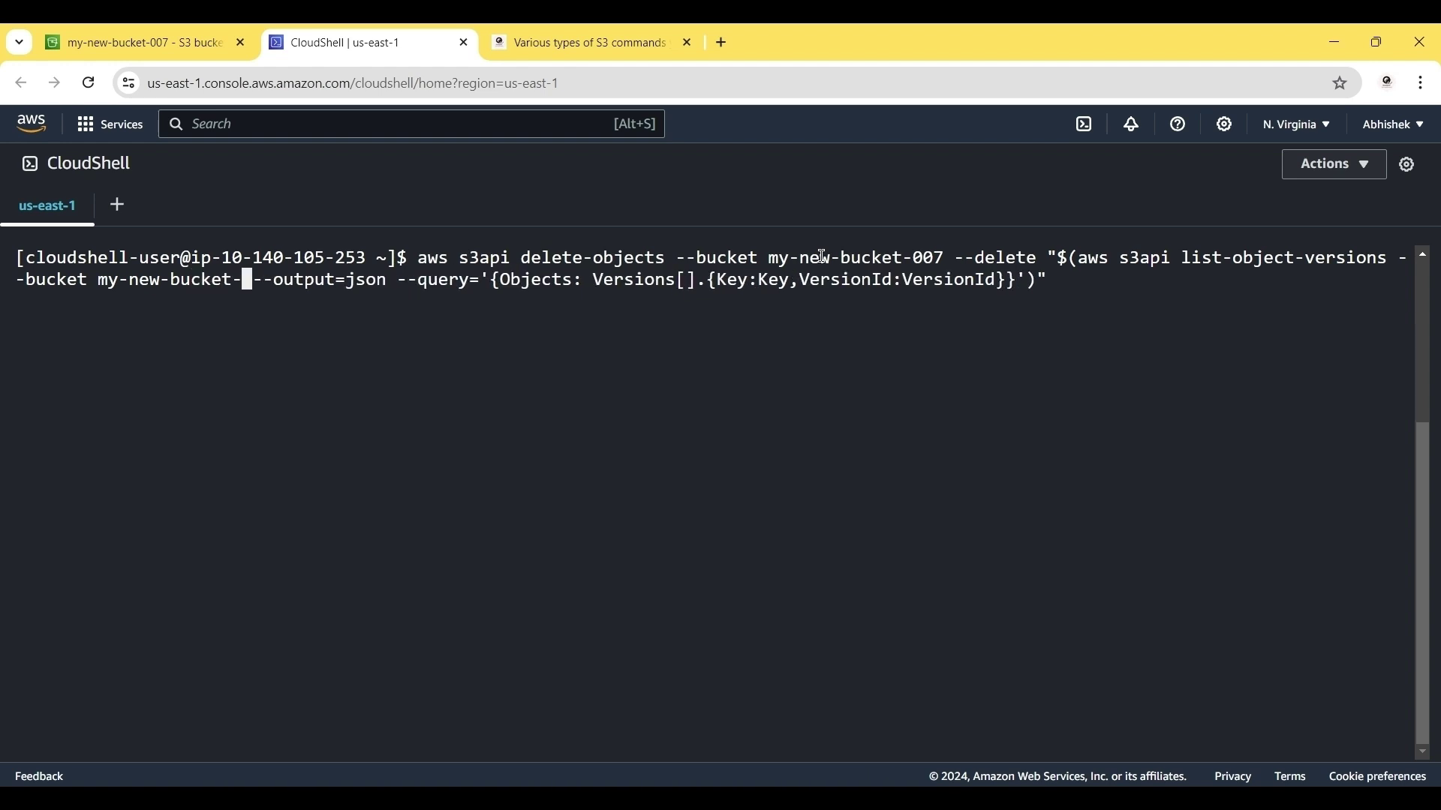
text(007)
key(Right)
key(Right)
key(Right)
key(Right)
key(Right)
key(Right)
key(Right)
key(Right)
key(Right)
key(Right)
key(Right)
key(Right)
key(Right)
key(Right)
key(Right)
key(Right)
key(Right)
key(Right)
key(Right)
key(Right)
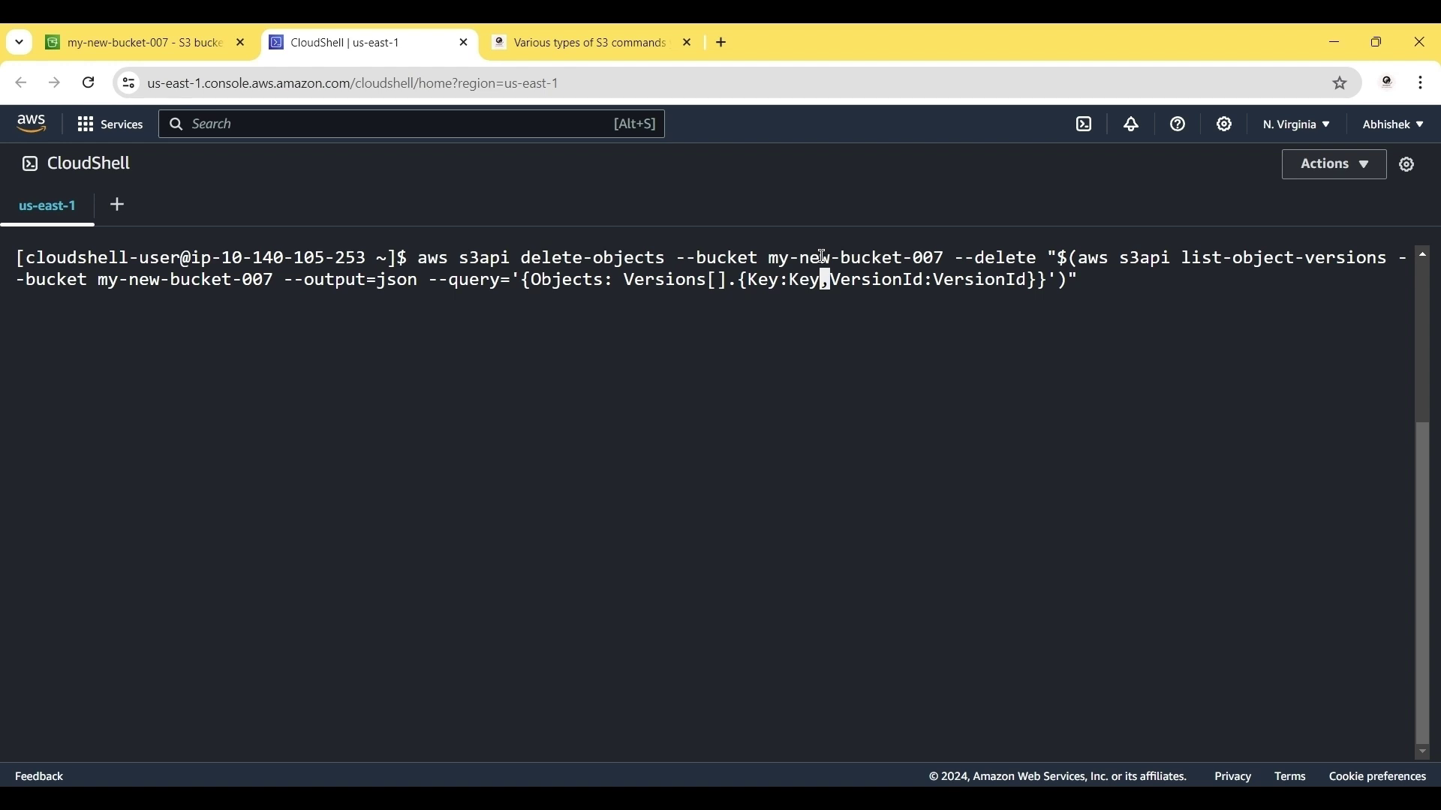
Run the completed aws s3api delete-objects command to delete all object versions in my-new-bucket-007
key(Right)
key(Right)
key(Right)
key(Right)
key(Right)
key(Right)
key(Right)
key(Right)
key(Right)
key(Right)
key(Right)
key(Right)
key(Right)
key(Right)
key(Right)
key(Right)
key(Right)
key(Right)
key(Right)
key(Right)
key(Return)
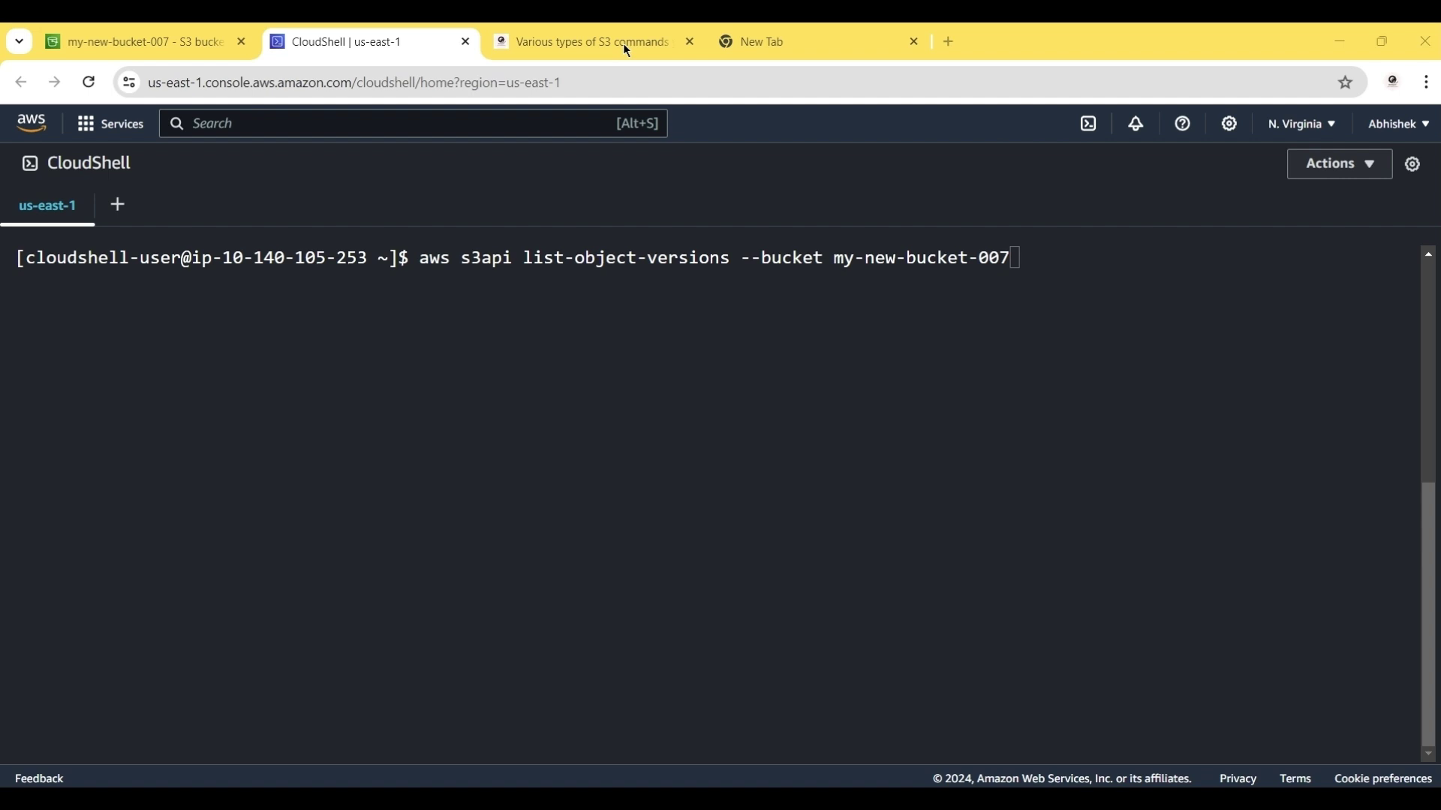
List my-new-bucket-007's object versions, and run aws s3api delete-object for Tweets.csv with version ID cGRQZX.4007JCFrzWnHxGr7I0Z5Ecvl3
click(1032, 263)
key(Return)
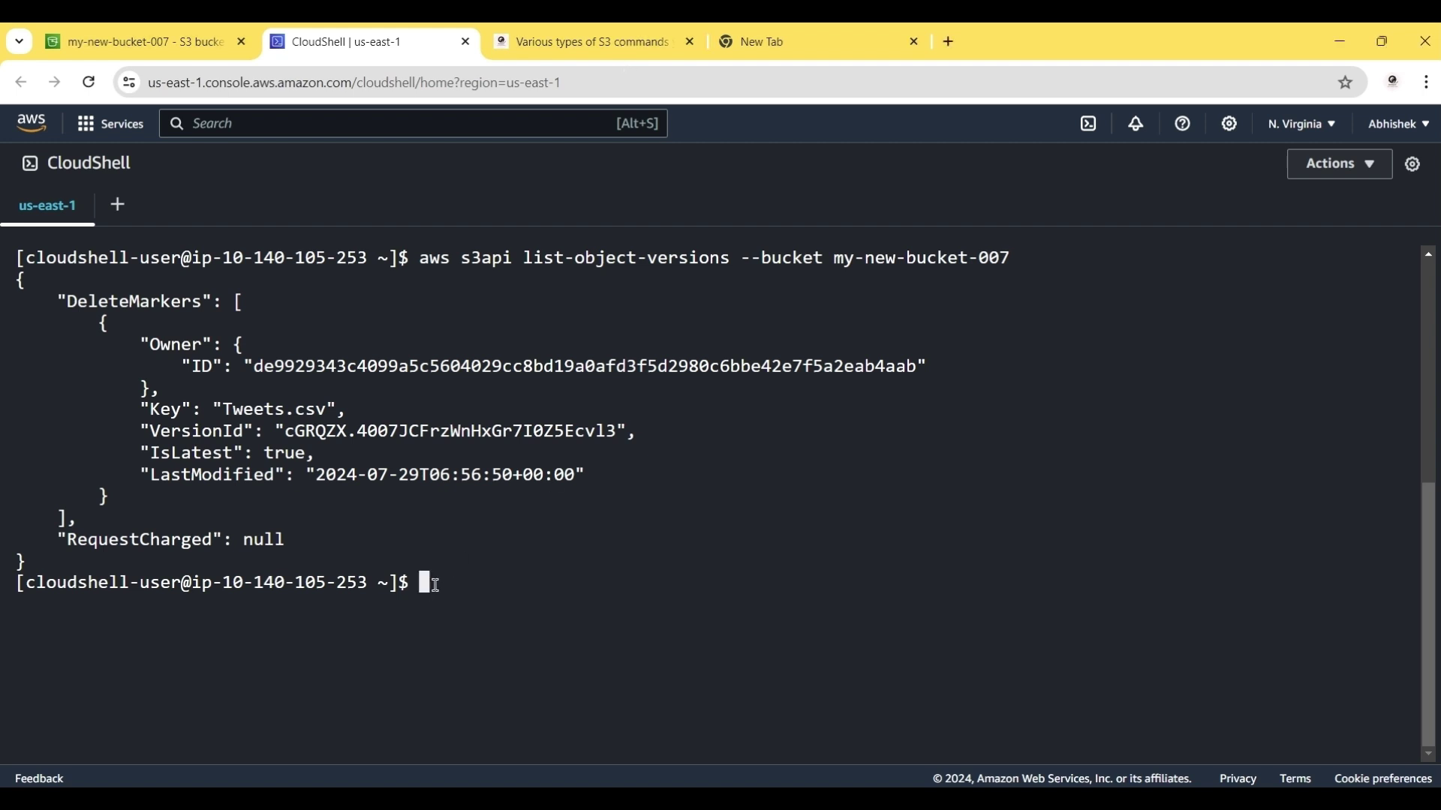
key(ctrl+v)
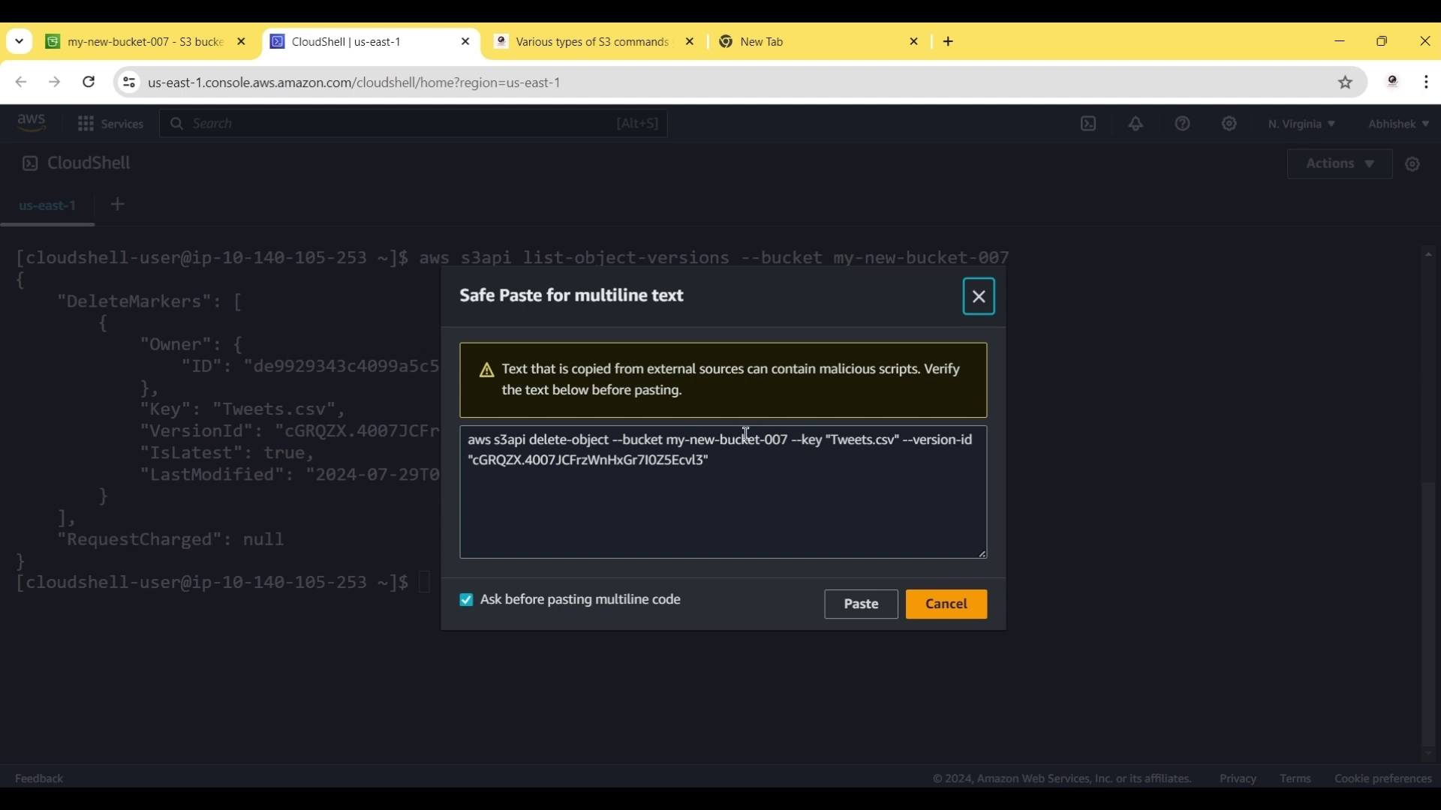
click(869, 602)
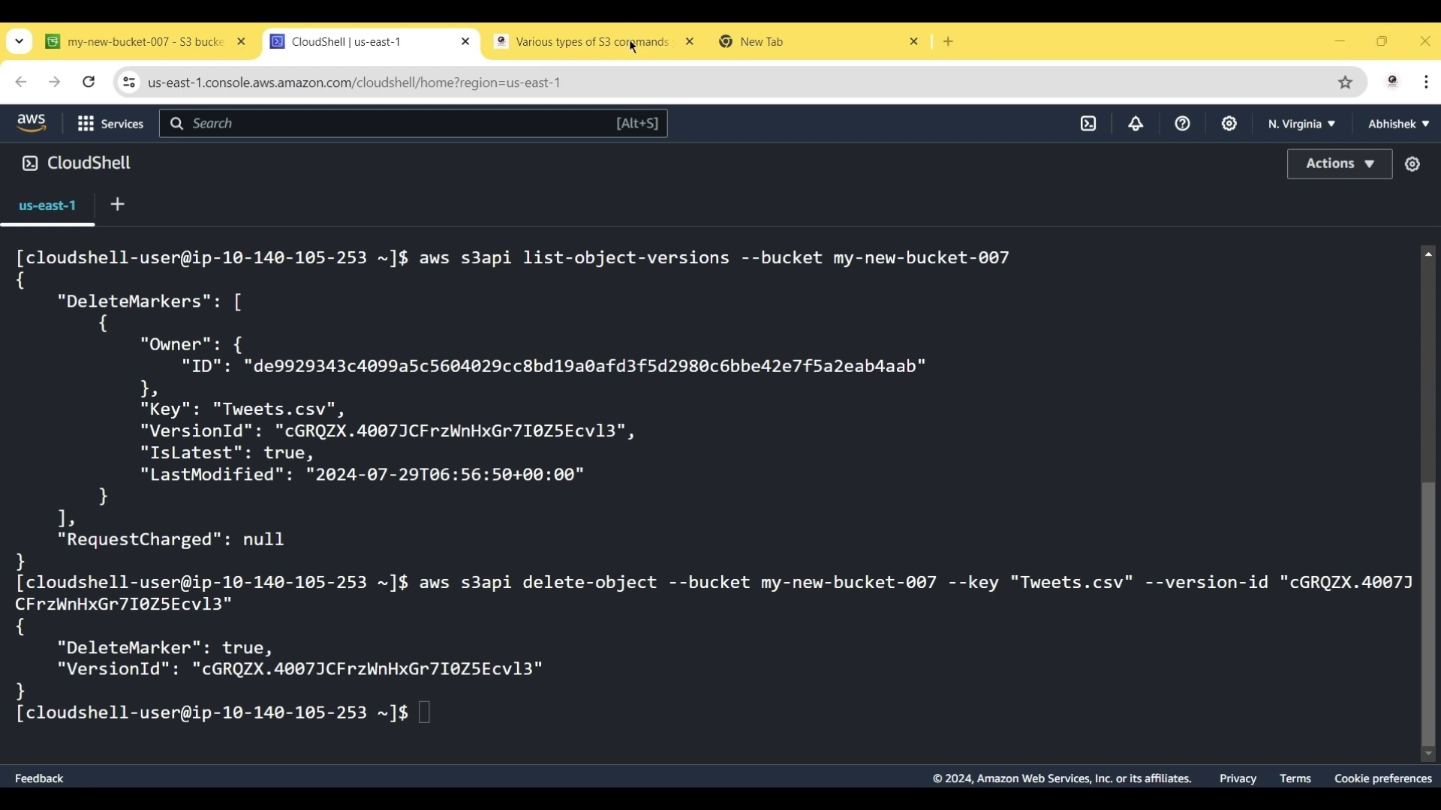
Remove the bucket with aws s3 rb s3://my-new-bucket-007, and list the account's buckets with aws s3 ls
click(429, 709)
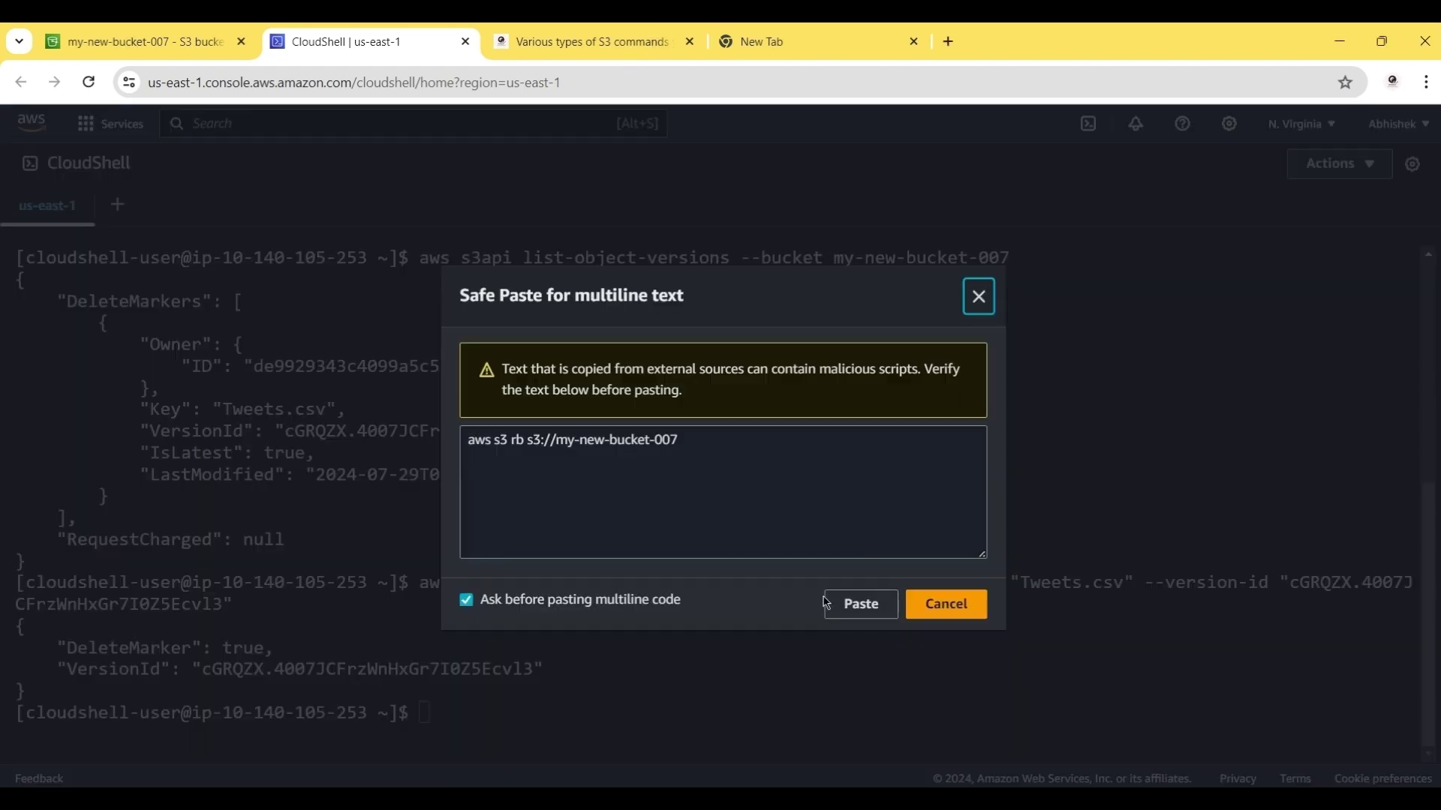
click(860, 604)
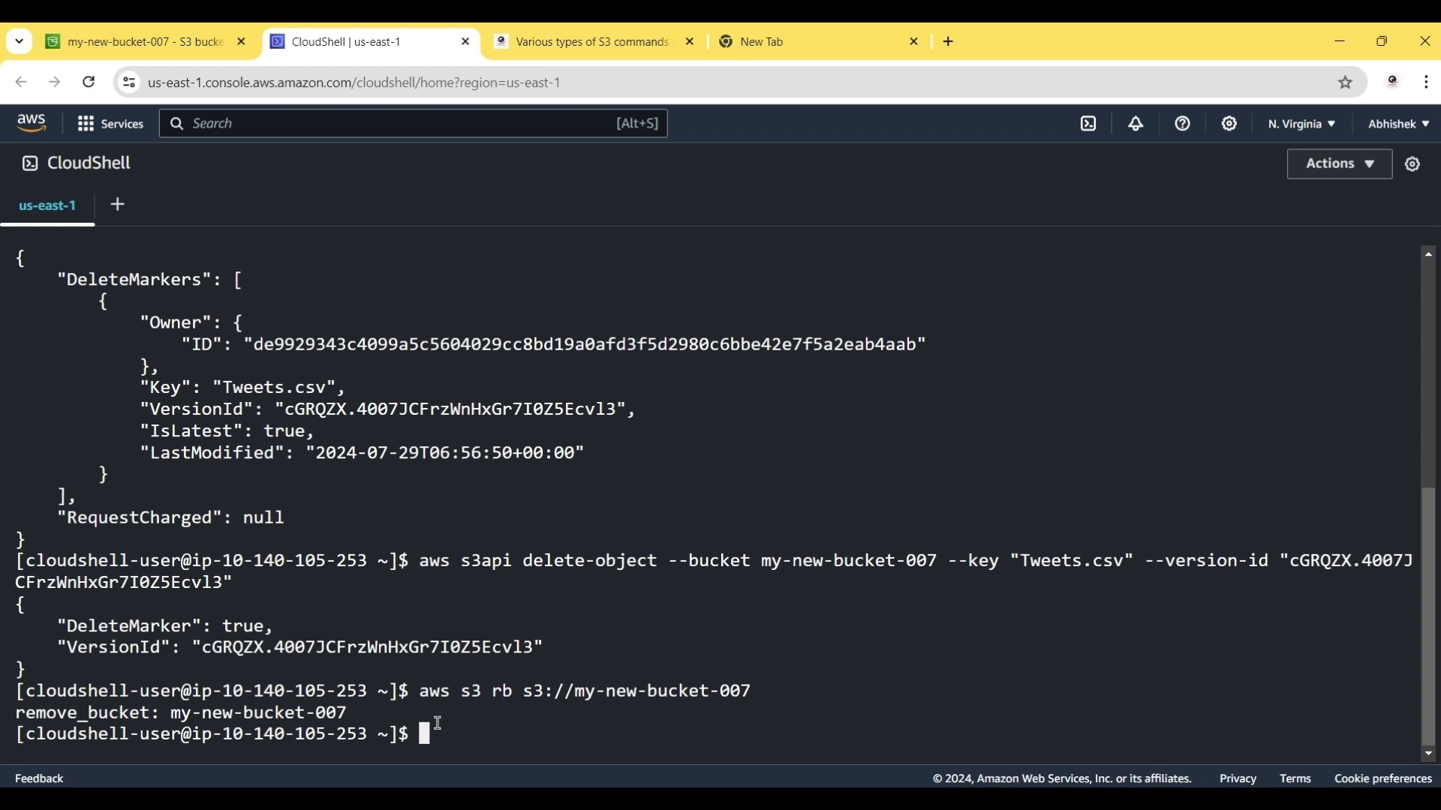
text(aws s3 ls)
key(Return)
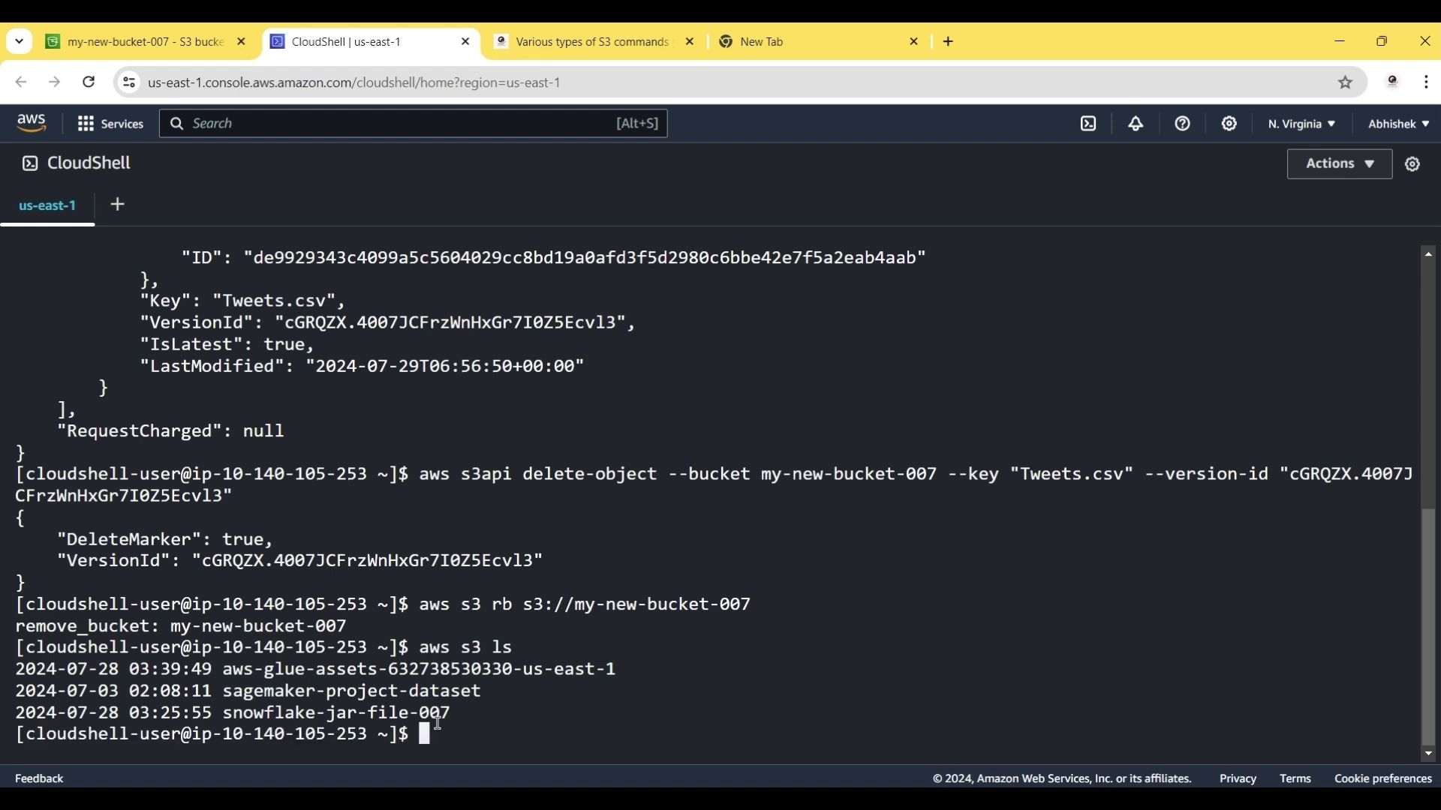